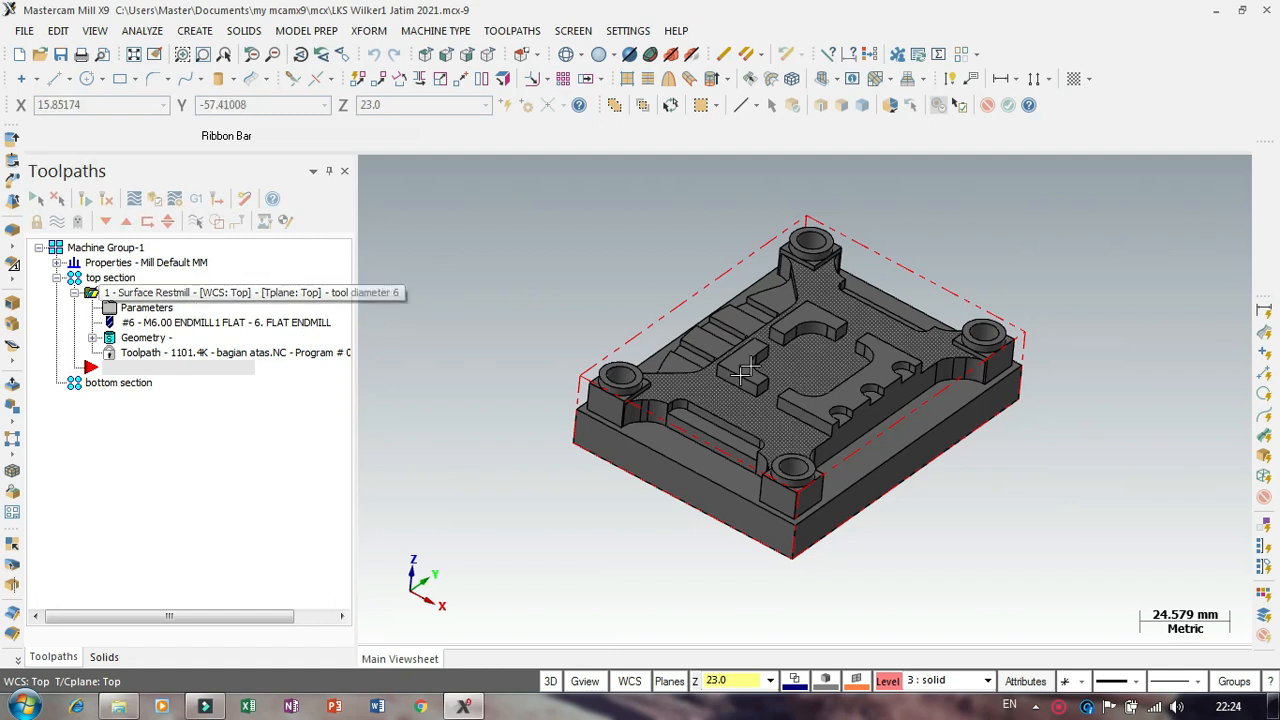
# Step: Examine the machined top side of the solid part, including its corner bosses, pockets and stock boundary
pyautogui.scroll(-2, 890, 392)
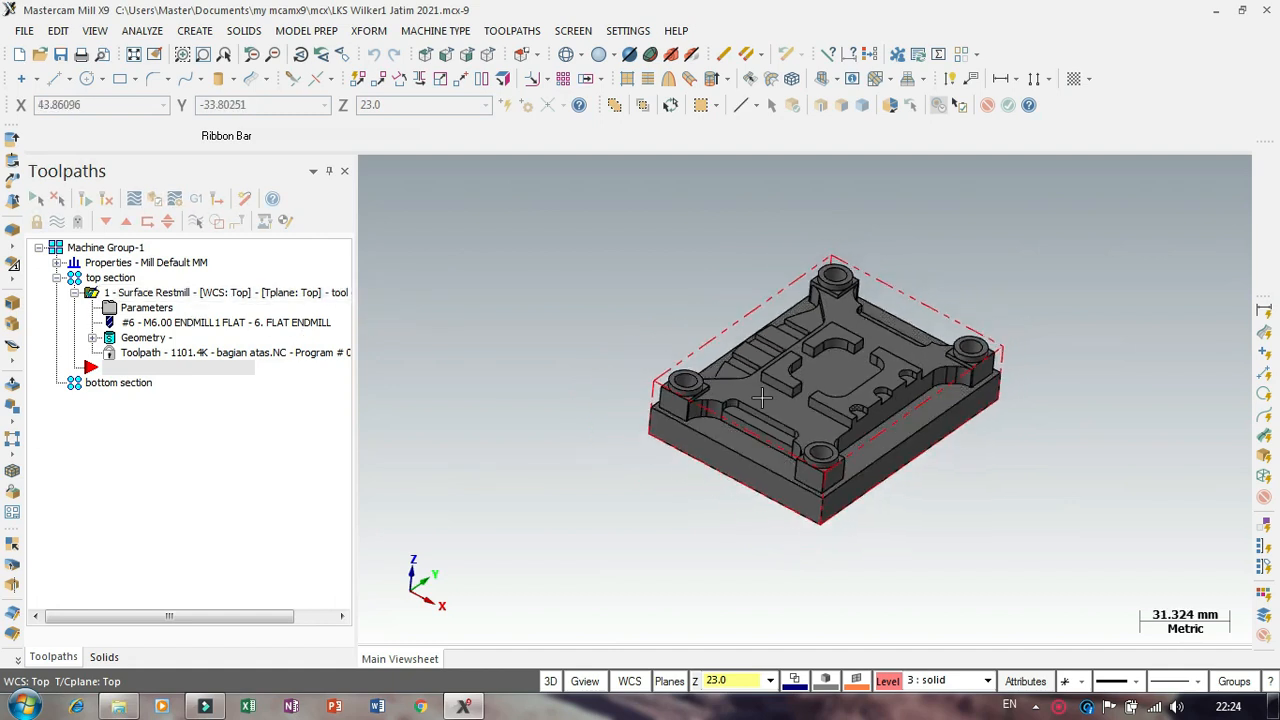
pyautogui.scroll(3, 962, 326)
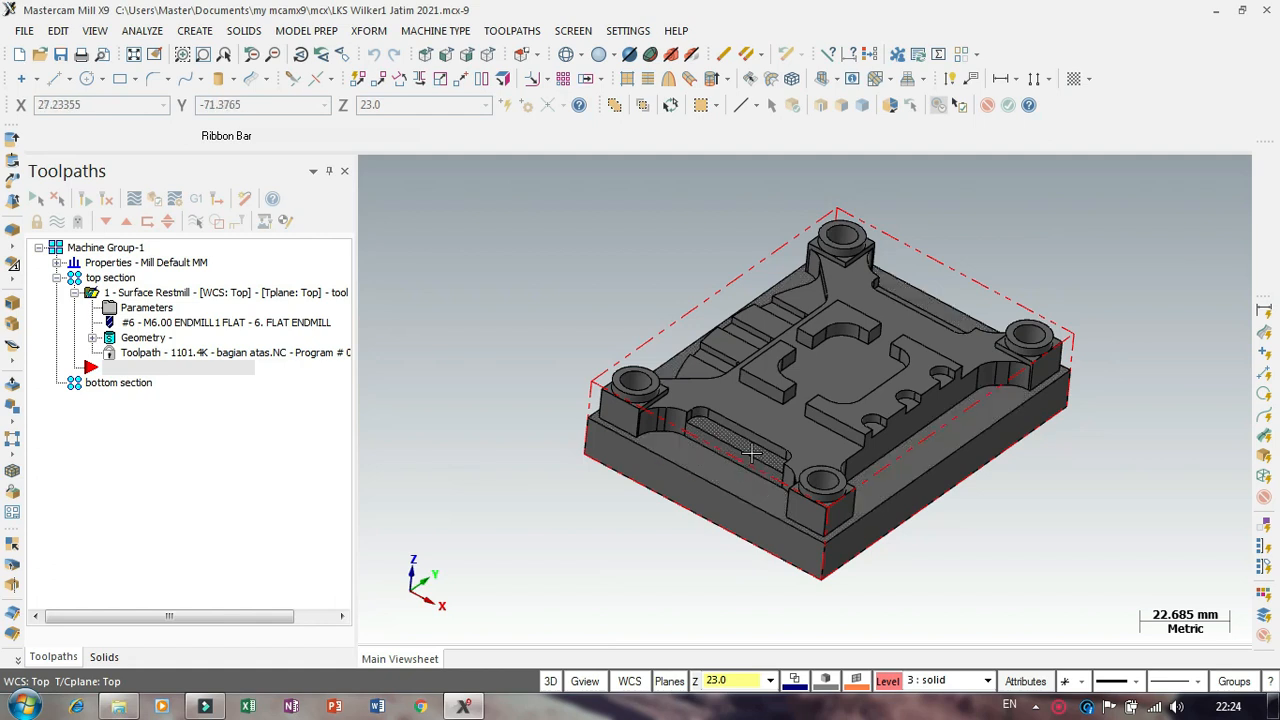
pyautogui.scroll(-1, 688, 400)
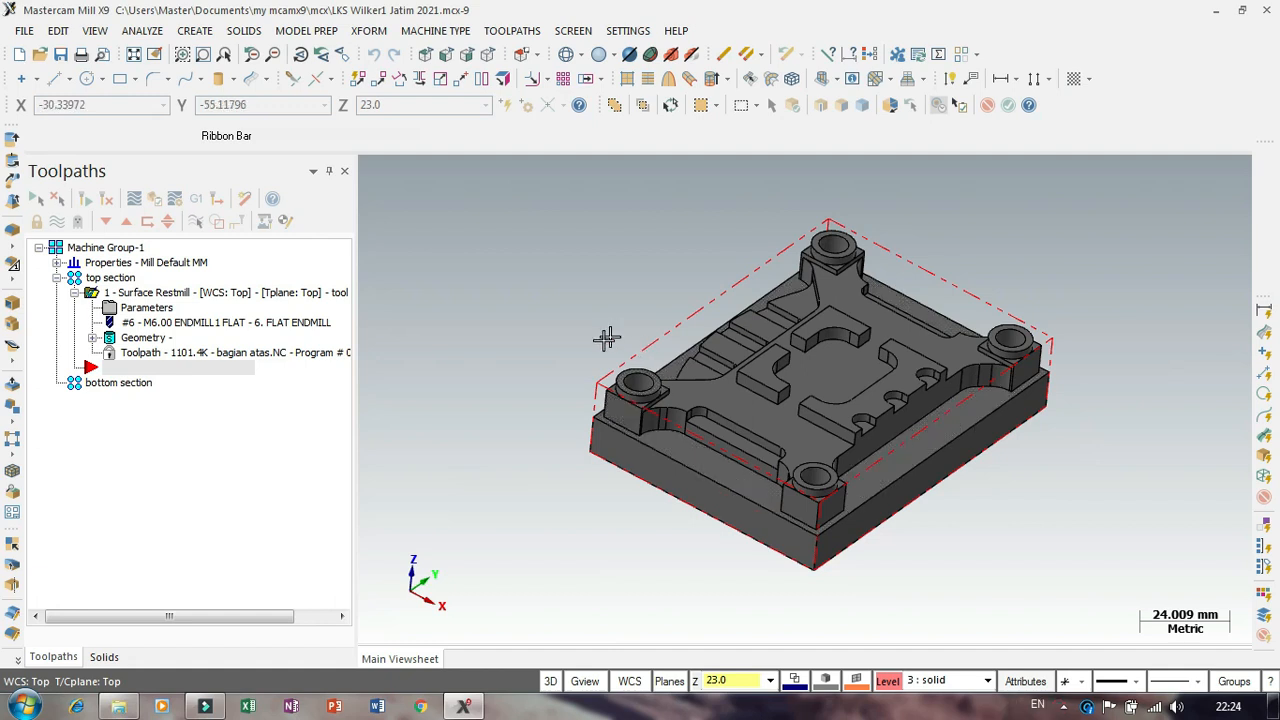
pyautogui.moveTo(603, 331)
pyautogui.mouseDown(button='middle')
pyautogui.moveTo(620, 342)
pyautogui.moveTo(569, 337)
pyautogui.moveTo(585, 346)
pyautogui.mouseUp(button='middle')
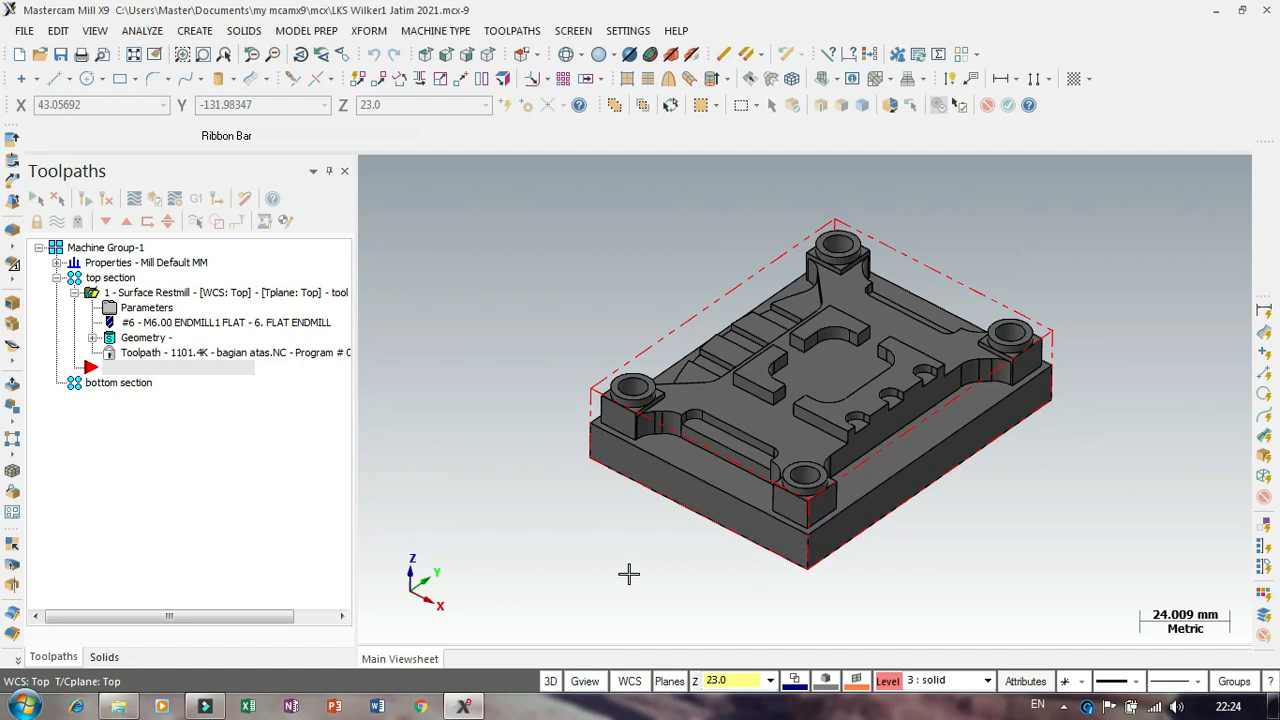
pyautogui.scroll(5, 640, 370)
pyautogui.scroll(-4, 617, 404)
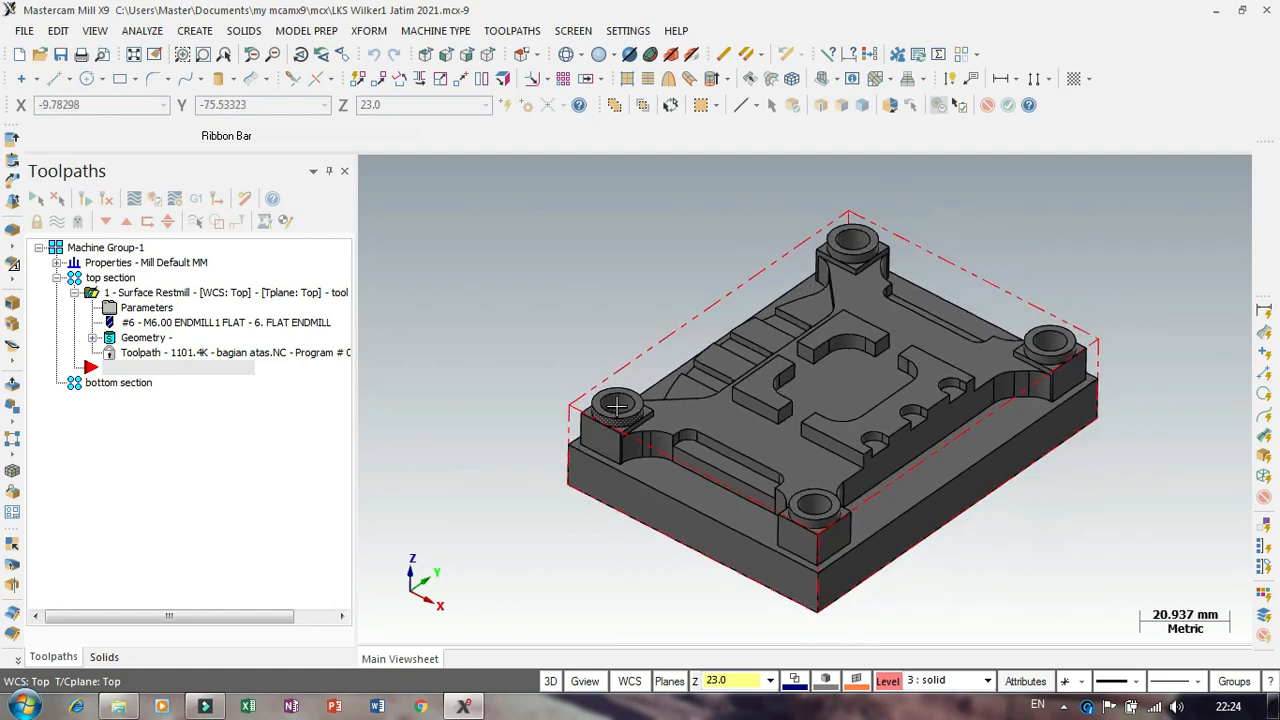
pyautogui.scroll(3, 617, 406)
pyautogui.scroll(-5, 581, 338)
pyautogui.scroll(3, 596, 439)
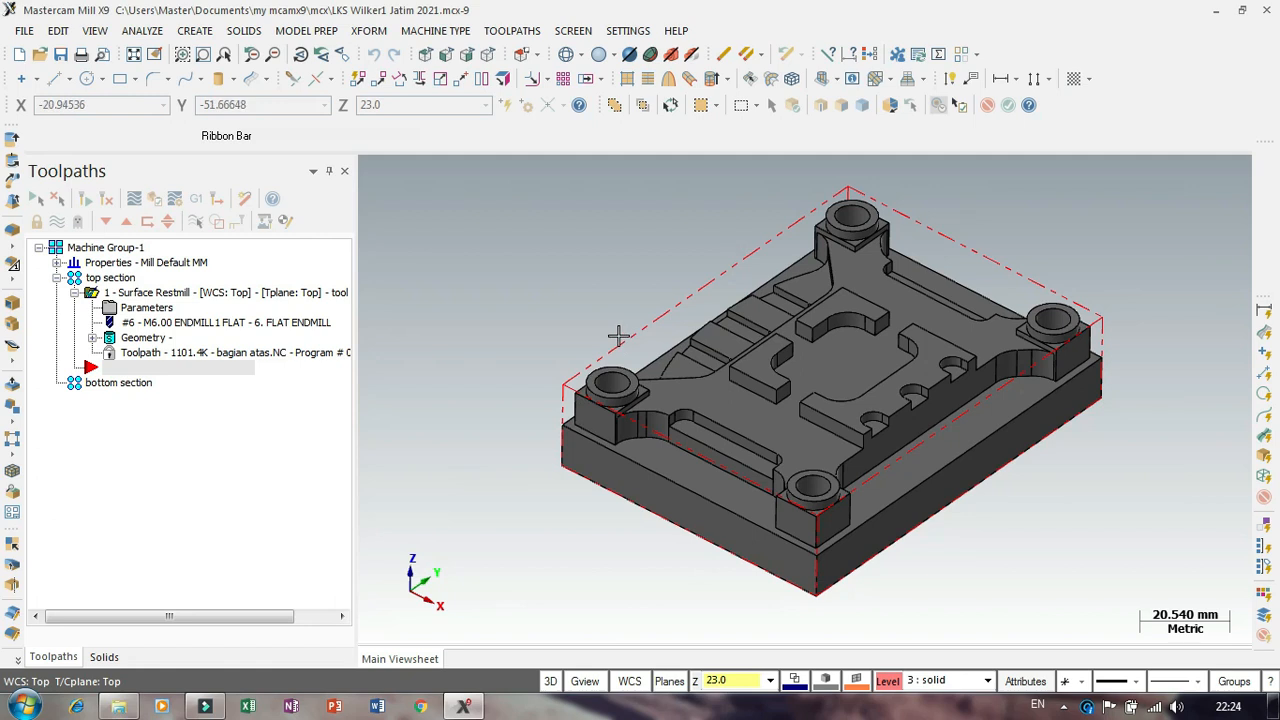
pyautogui.scroll(-1, 586, 297)
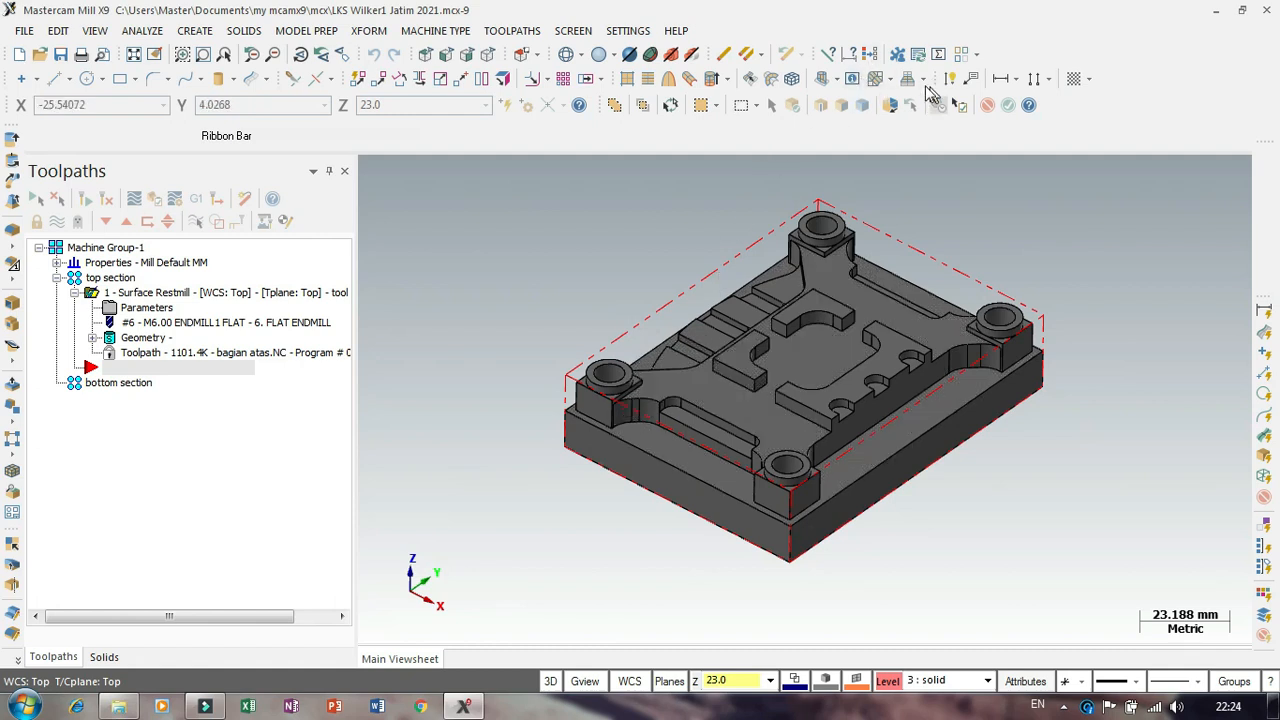
# Step: Display the coordinate axes and examine the flat underside of the part and one of its corners up close
pyautogui.click(852, 80)
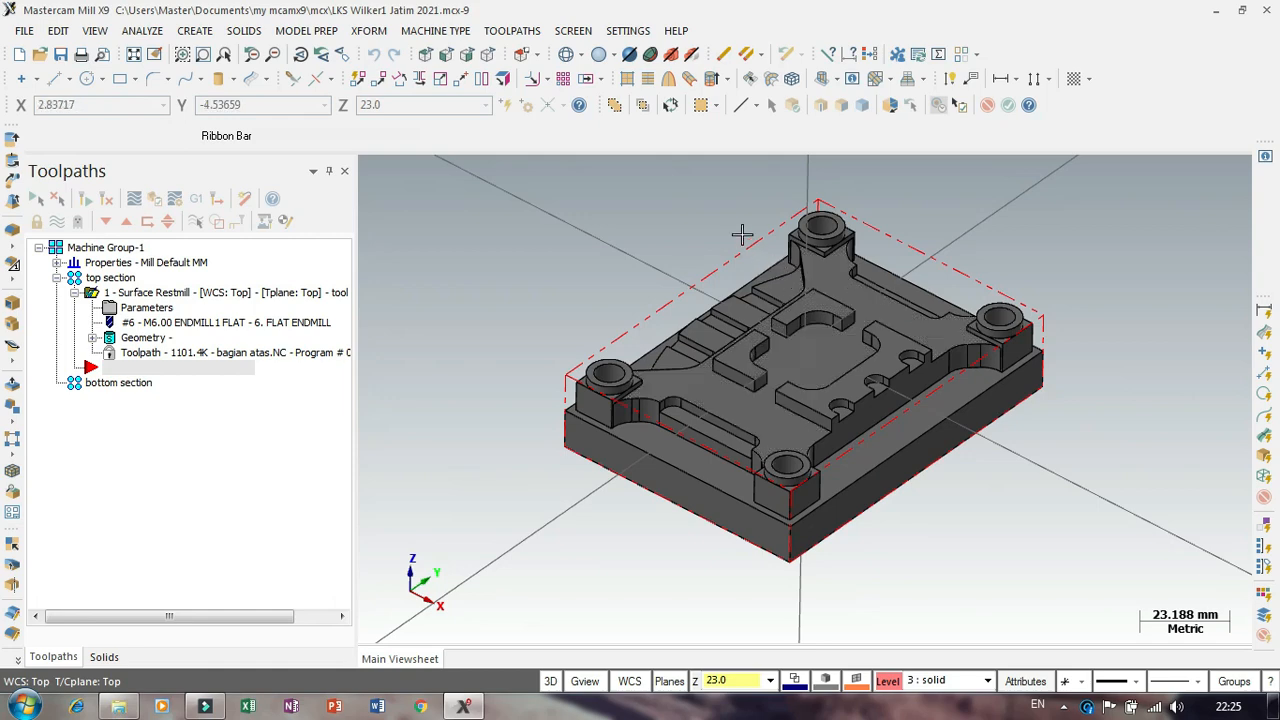
pyautogui.moveTo(751, 247)
pyautogui.mouseDown(button='middle')
pyautogui.moveTo(650, 430)
pyautogui.moveTo(591, 451)
pyautogui.moveTo(514, 423)
pyautogui.moveTo(478, 444)
pyautogui.mouseUp(button='middle')
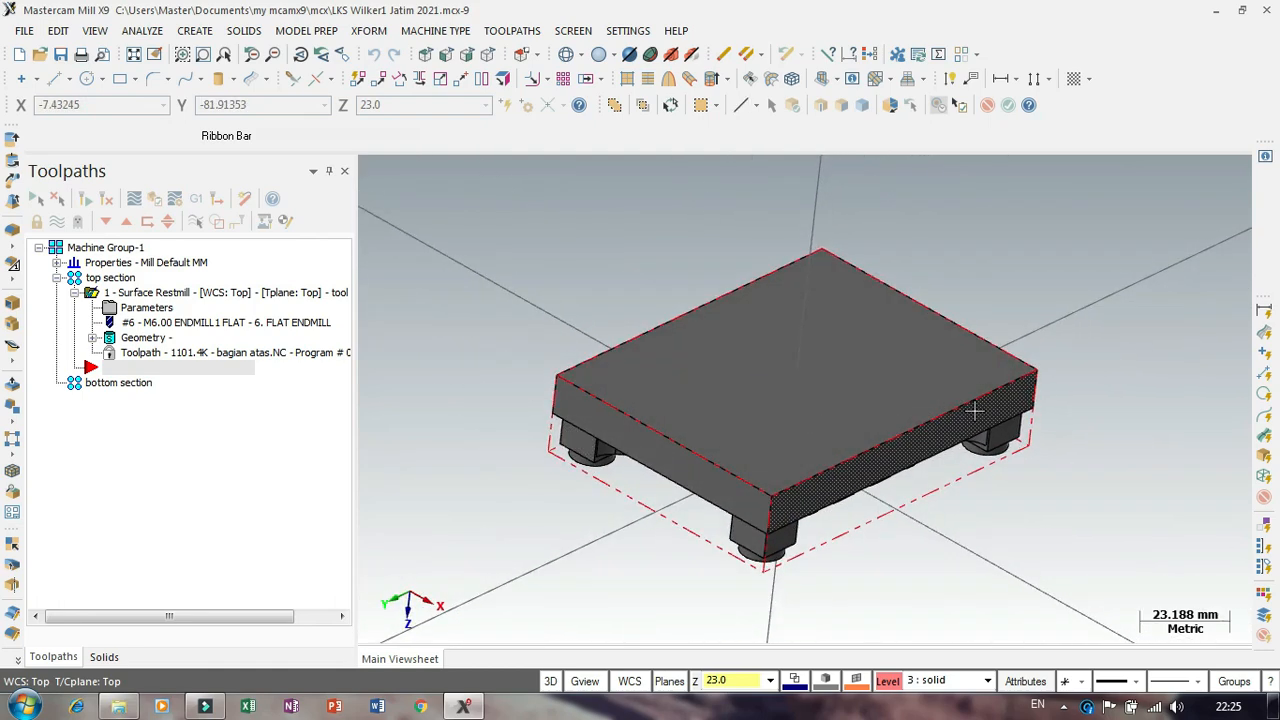
pyautogui.moveTo(1071, 360); pyautogui.dragTo(803, 467, button='middle')
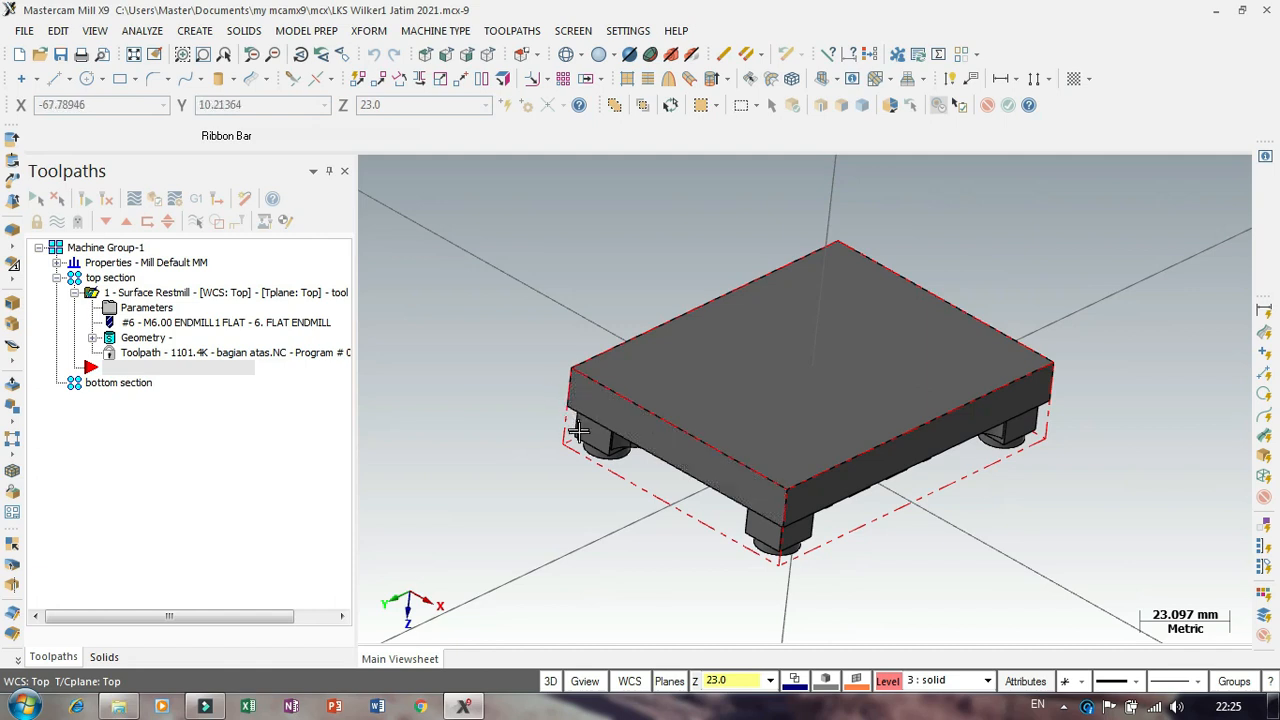
pyautogui.moveTo(630, 463); pyautogui.dragTo(622, 484, button='middle')
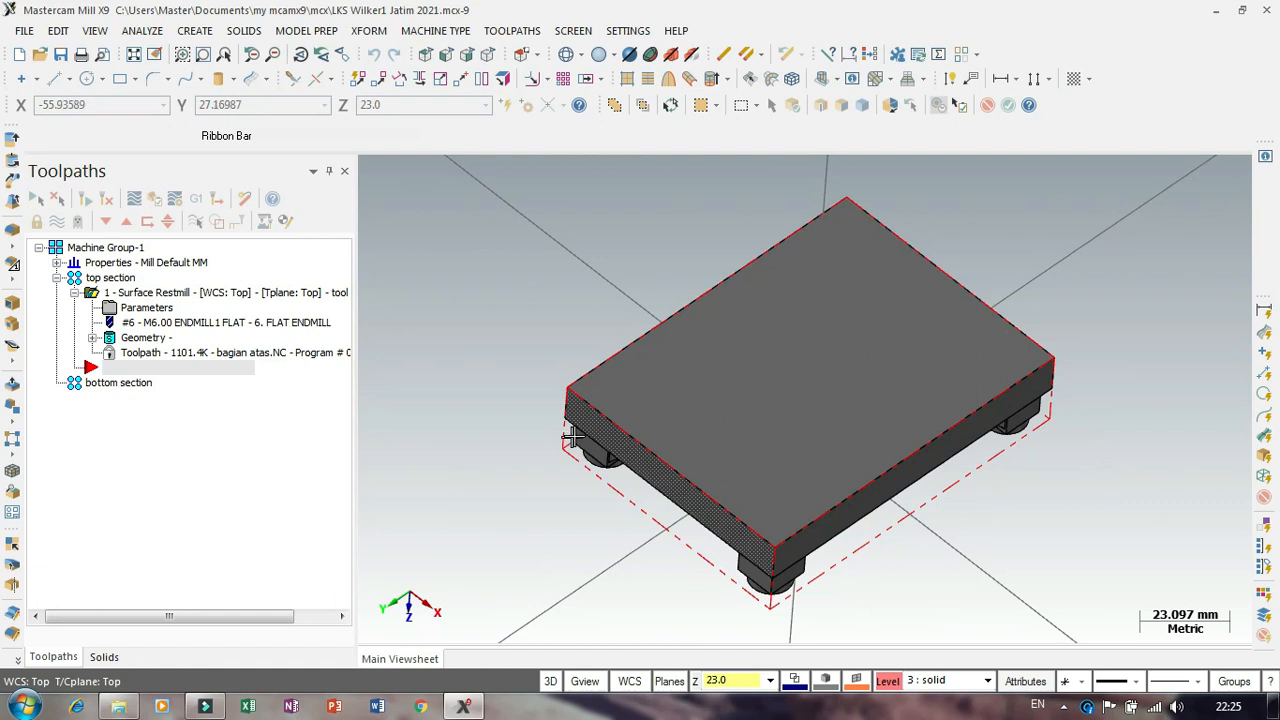
pyautogui.scroll(4, 580, 433)
pyautogui.scroll(1, 584, 436)
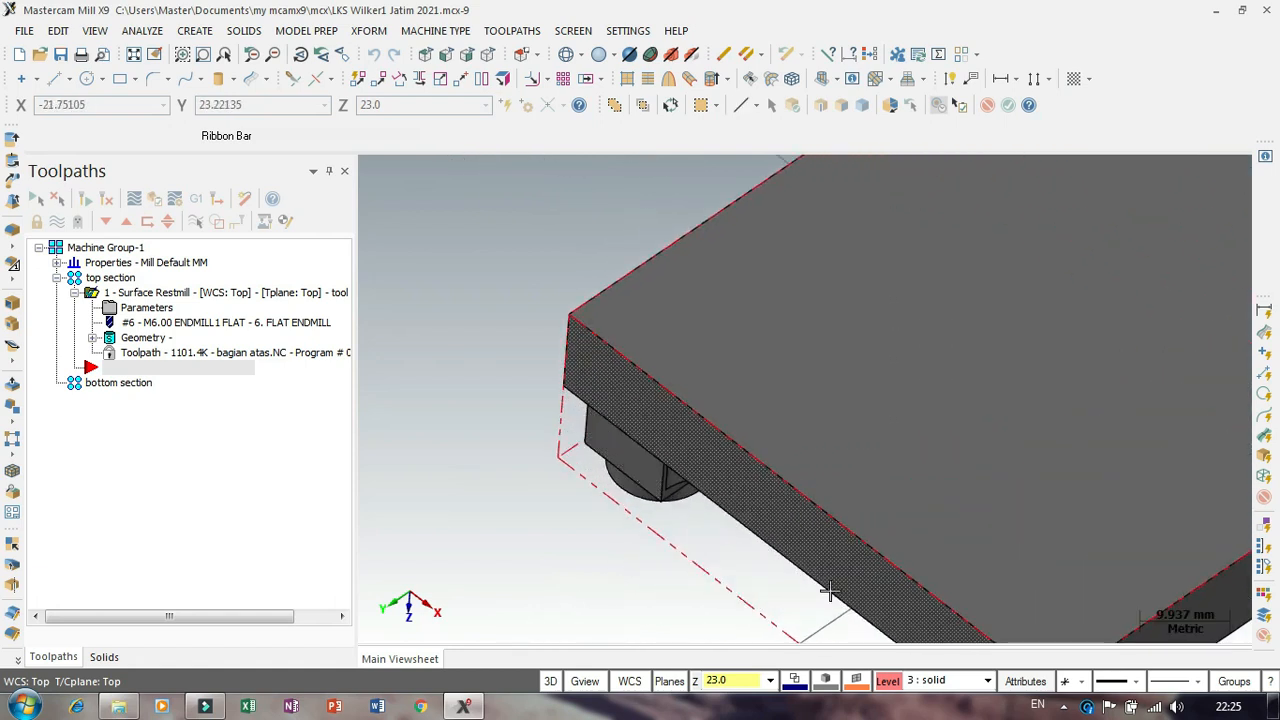
# Step: Make the bottom level visible together with the solid level, keeping level 3 (solid) as the main level
pyautogui.click(887, 680)
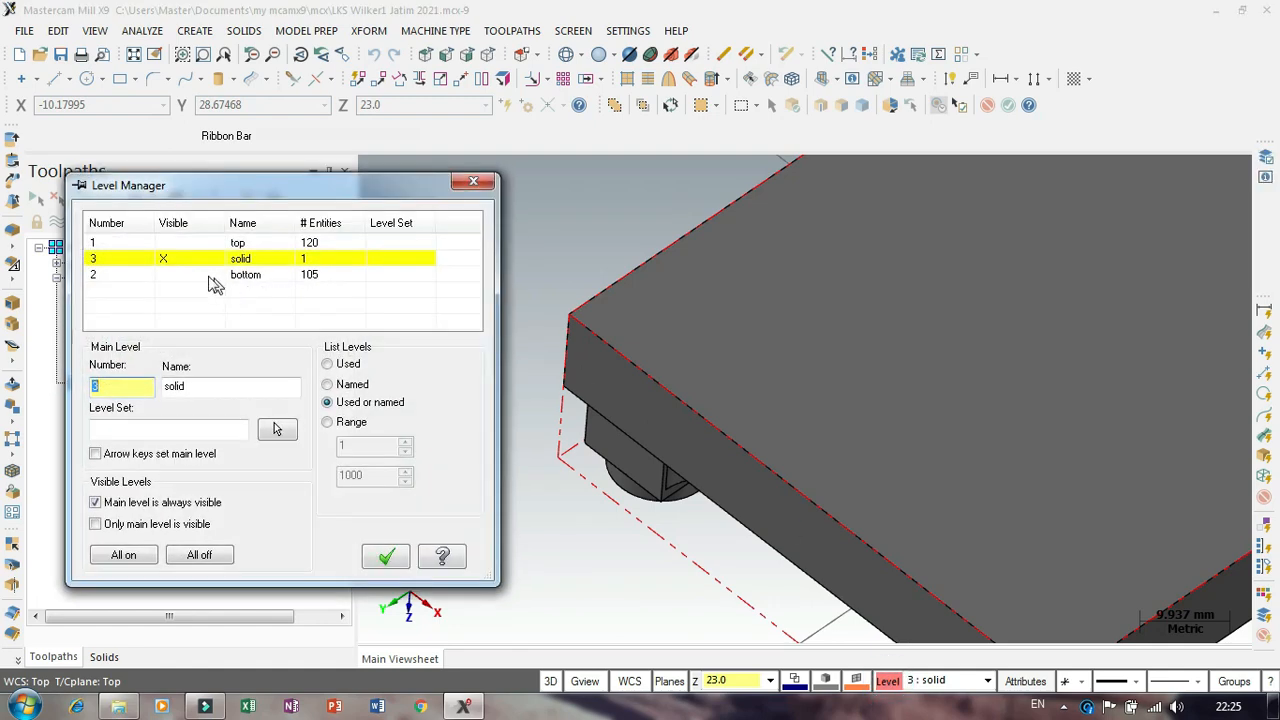
pyautogui.click(163, 274)
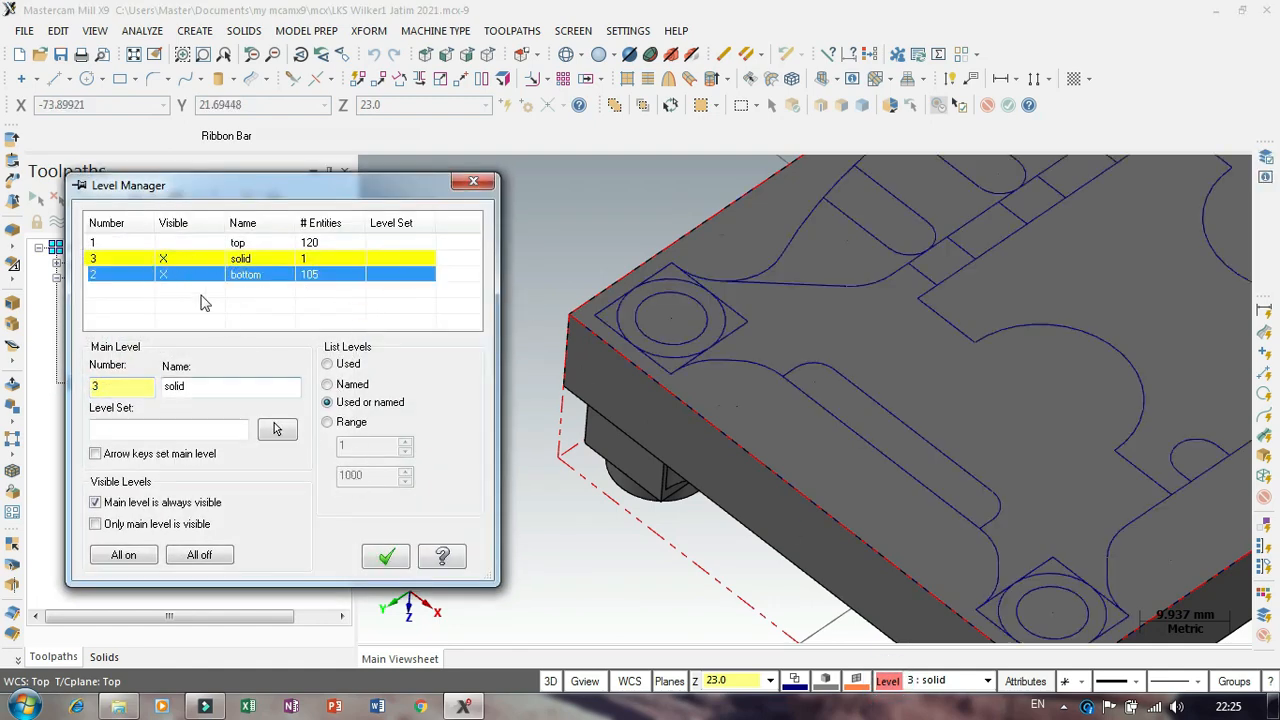
pyautogui.click(135, 261)
pyautogui.click(386, 557)
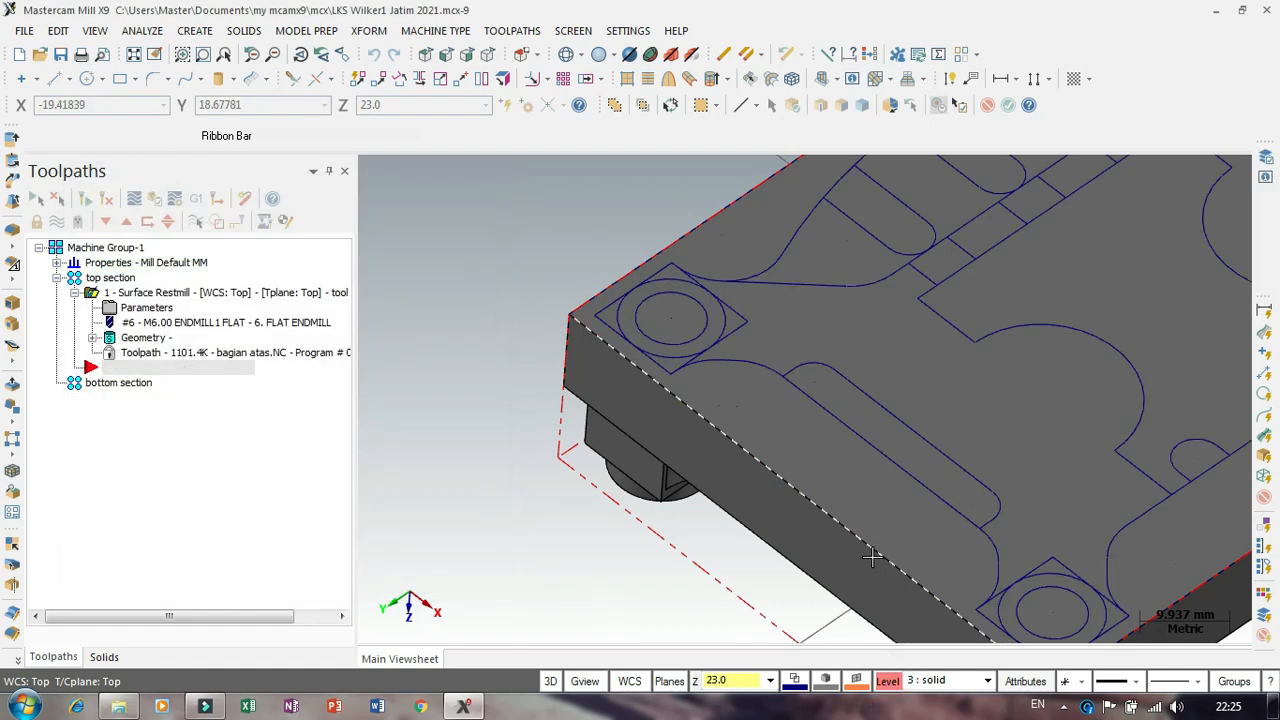
# Step: Examine the bottom-level wireframe contours on the part's underside from close up and from a lower angle
pyautogui.scroll(1, 723, 471)
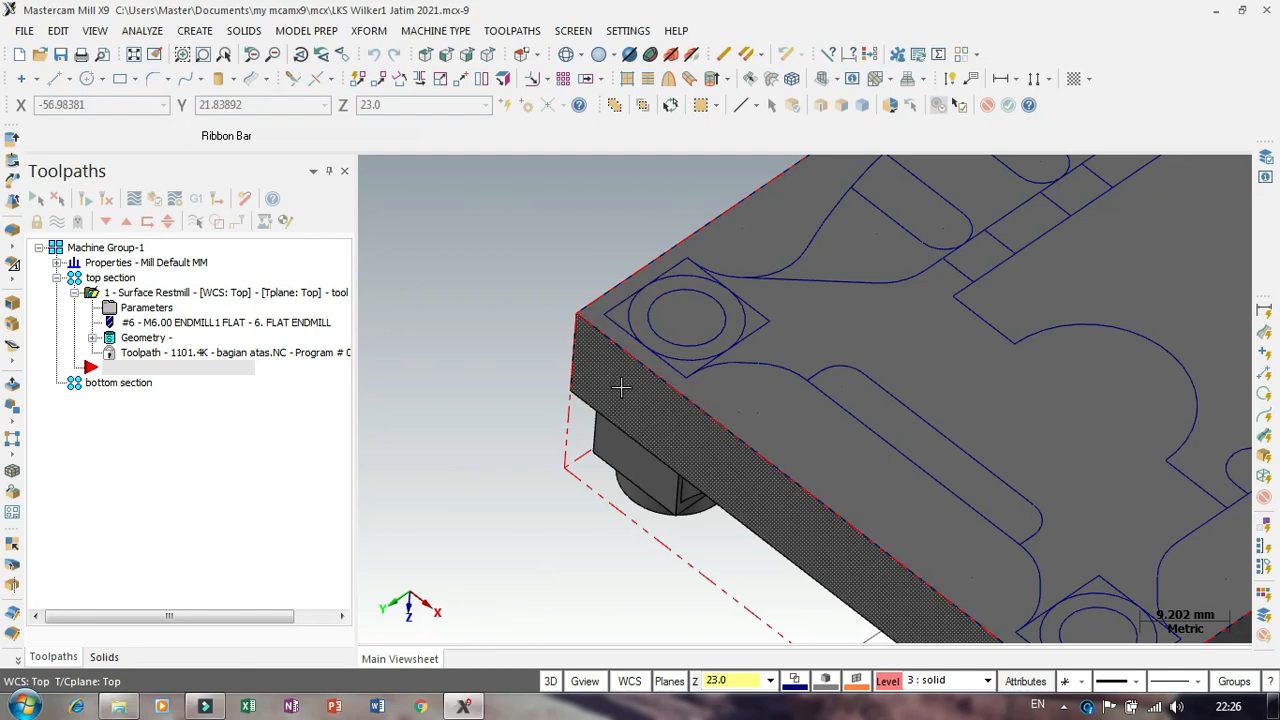
pyautogui.scroll(-3, 607, 392)
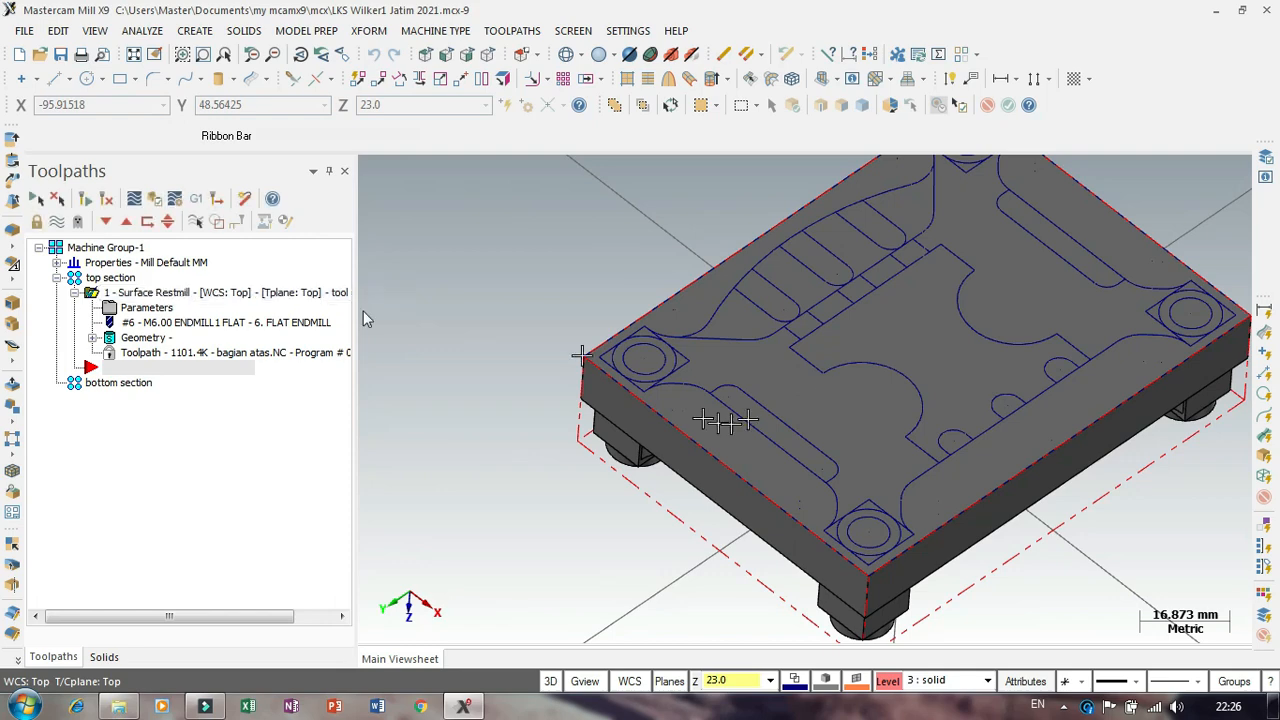
pyautogui.scroll(-1, 636, 450)
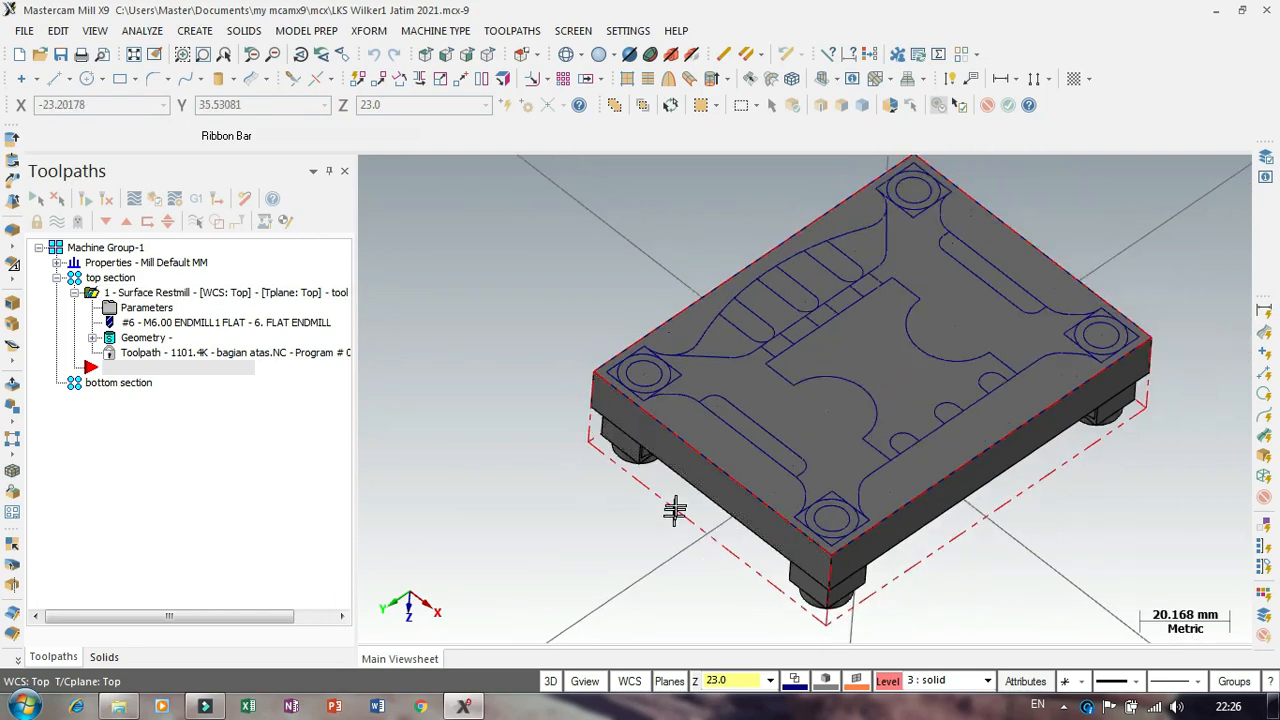
pyautogui.moveTo(698, 528); pyautogui.dragTo(700, 523, button='middle')
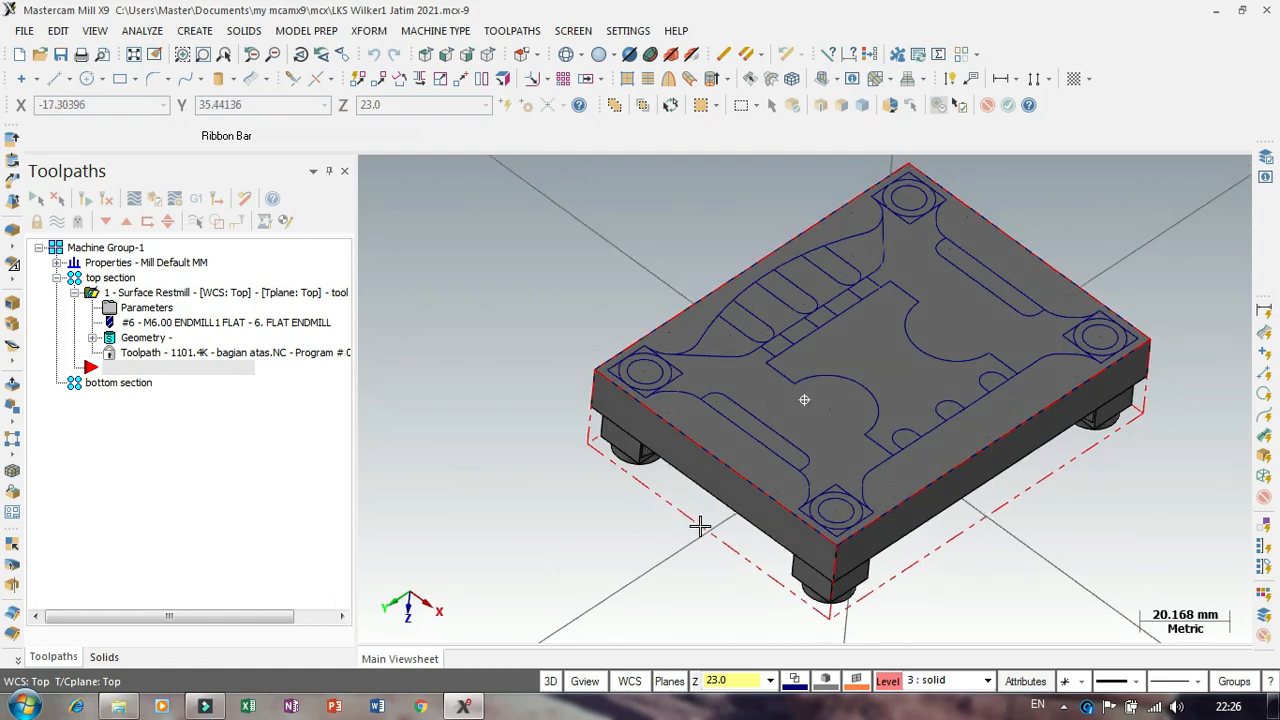
pyautogui.moveTo(750, 466); pyautogui.dragTo(534, 486, button='middle')
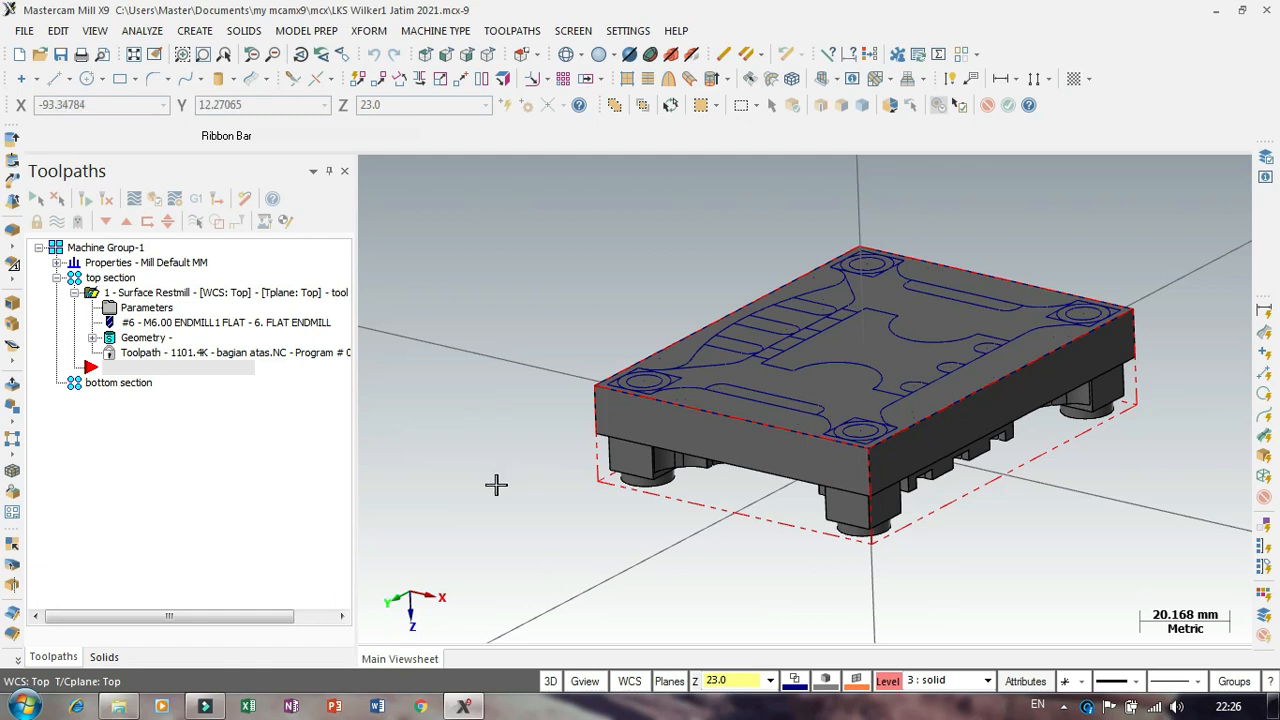
pyautogui.scroll(-2, 494, 486)
pyautogui.scroll(2, 690, 363)
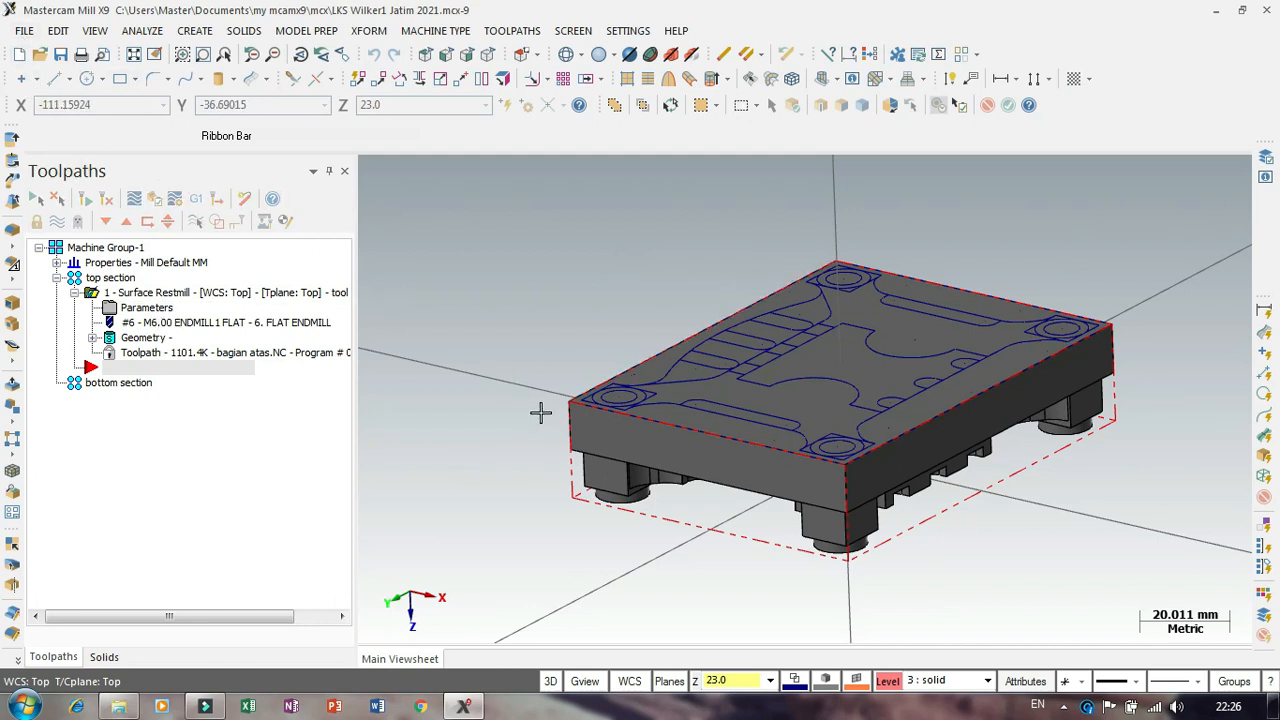
# Step: Save a copy of the part in the mcx folder as "LKS Wilker1 Jatim 2021 buttom section" in Mastercam X9 format
pyautogui.click(24, 30)
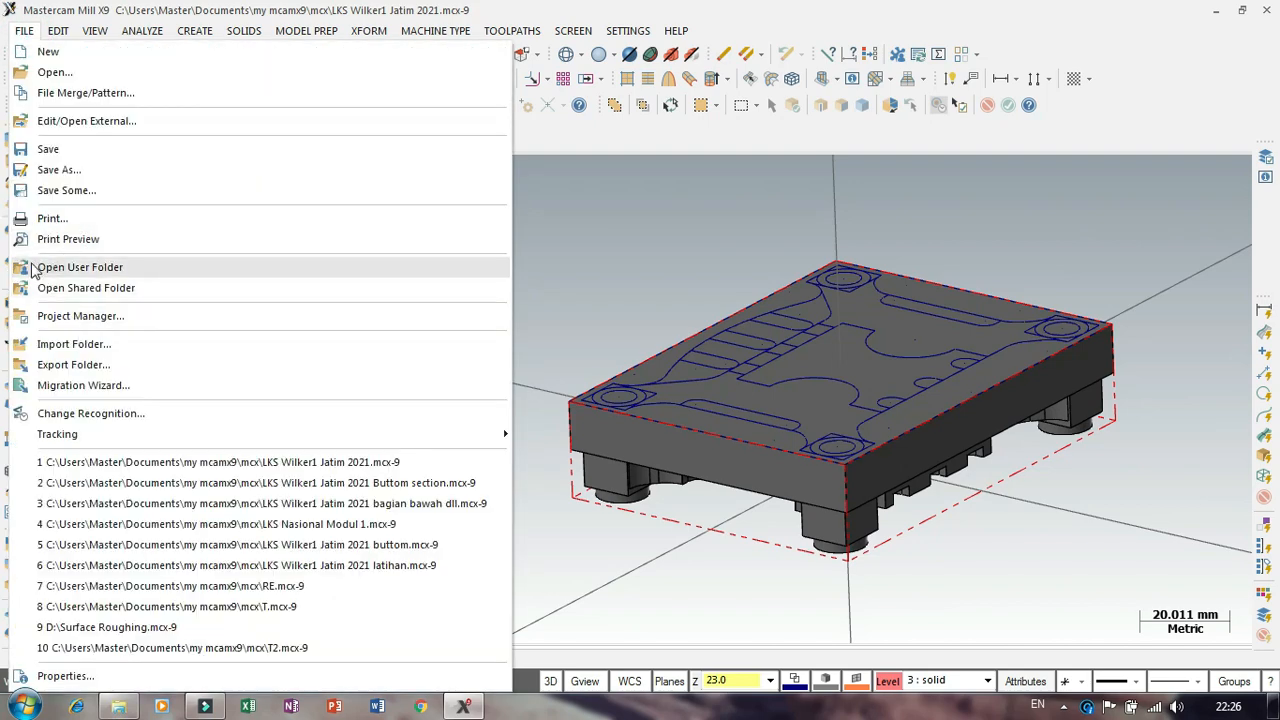
pyautogui.click(47, 178)
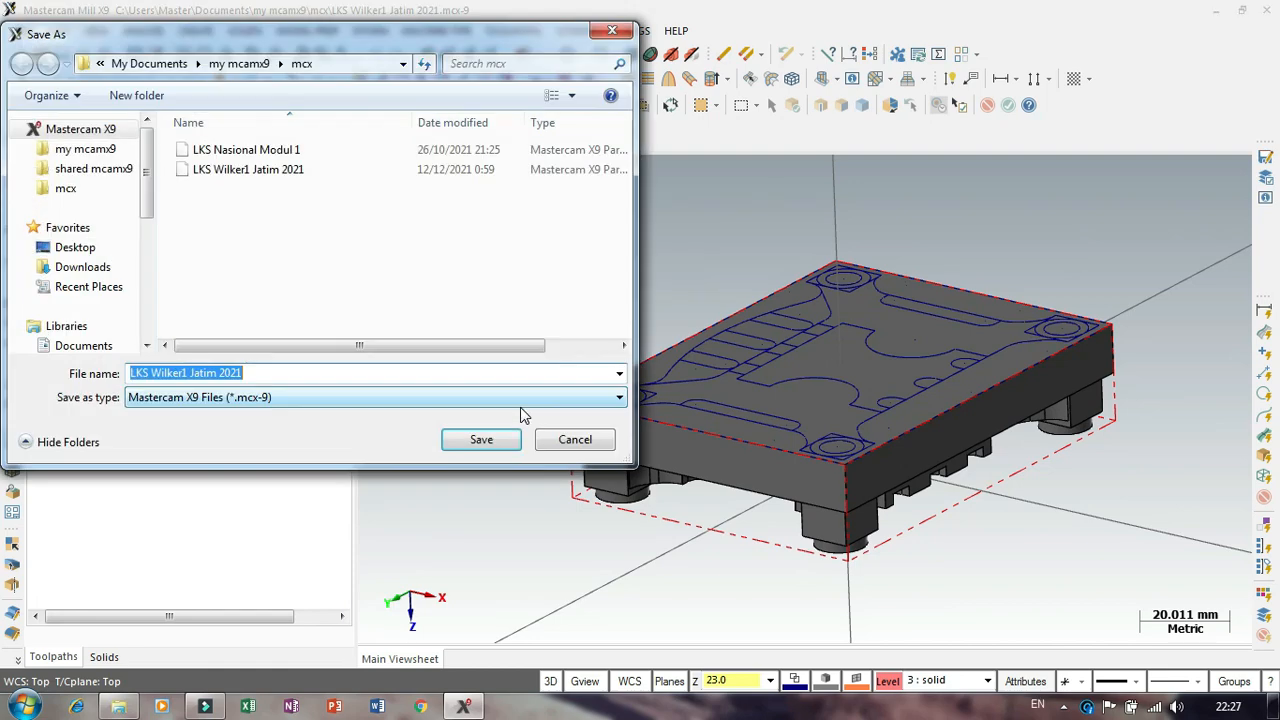
pyautogui.click(392, 375)
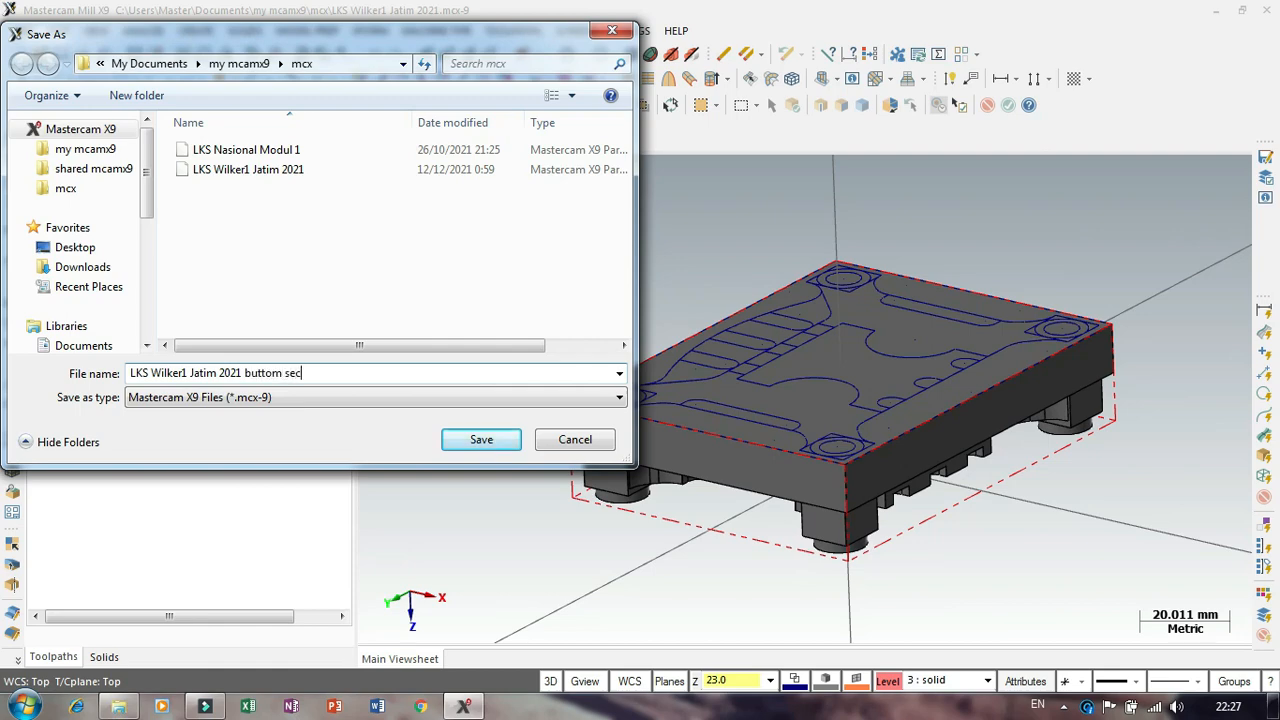
pyautogui.press('Return')
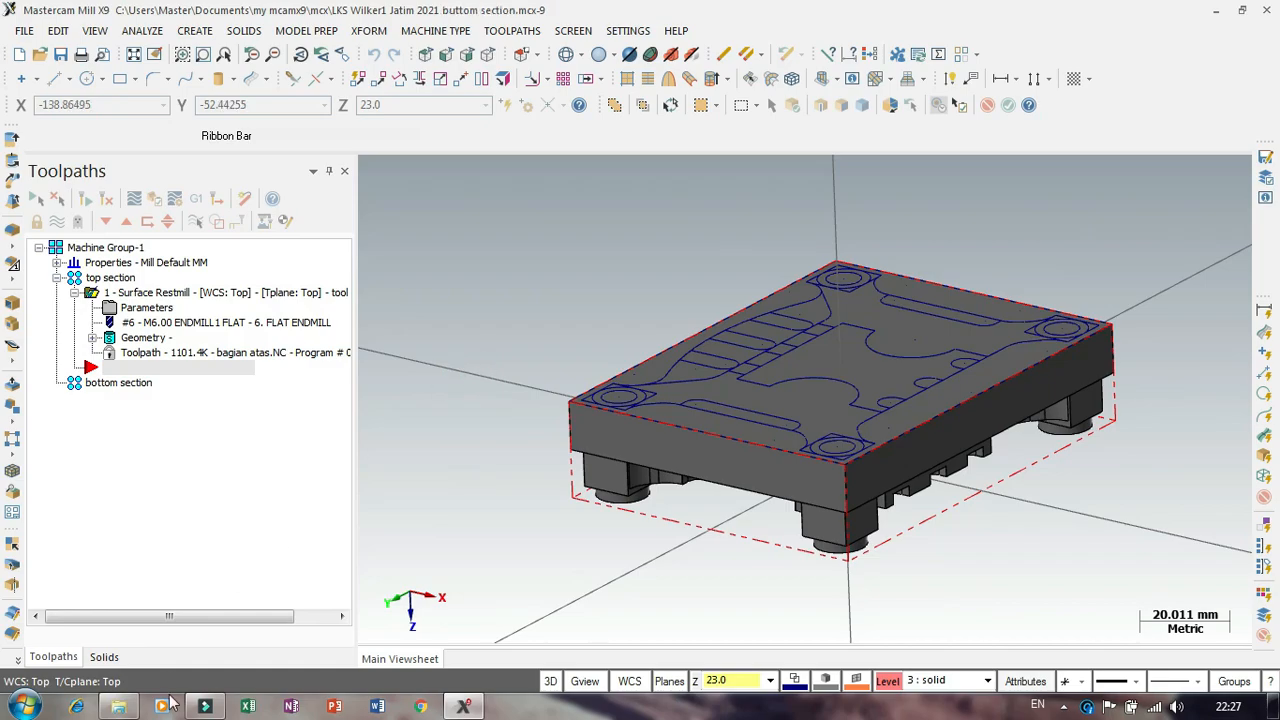
# Step: Check the saved "LKS Wilker1 Jatim 2021 buttom section" file in the mcx folder in Windows Explorer, closing the folder window when done
pyautogui.click(118, 706)
pyautogui.click(558, 348)
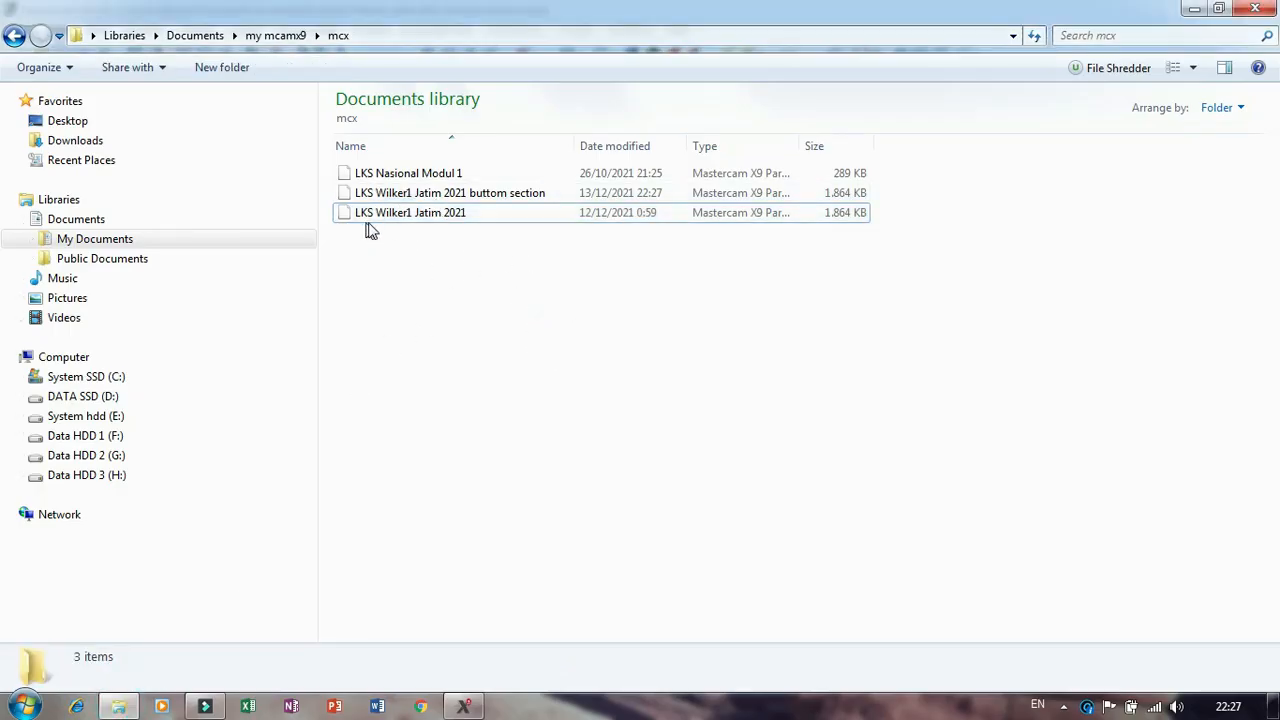
pyautogui.moveTo(417, 245); pyautogui.dragTo(384, 211)
pyautogui.click(440, 196)
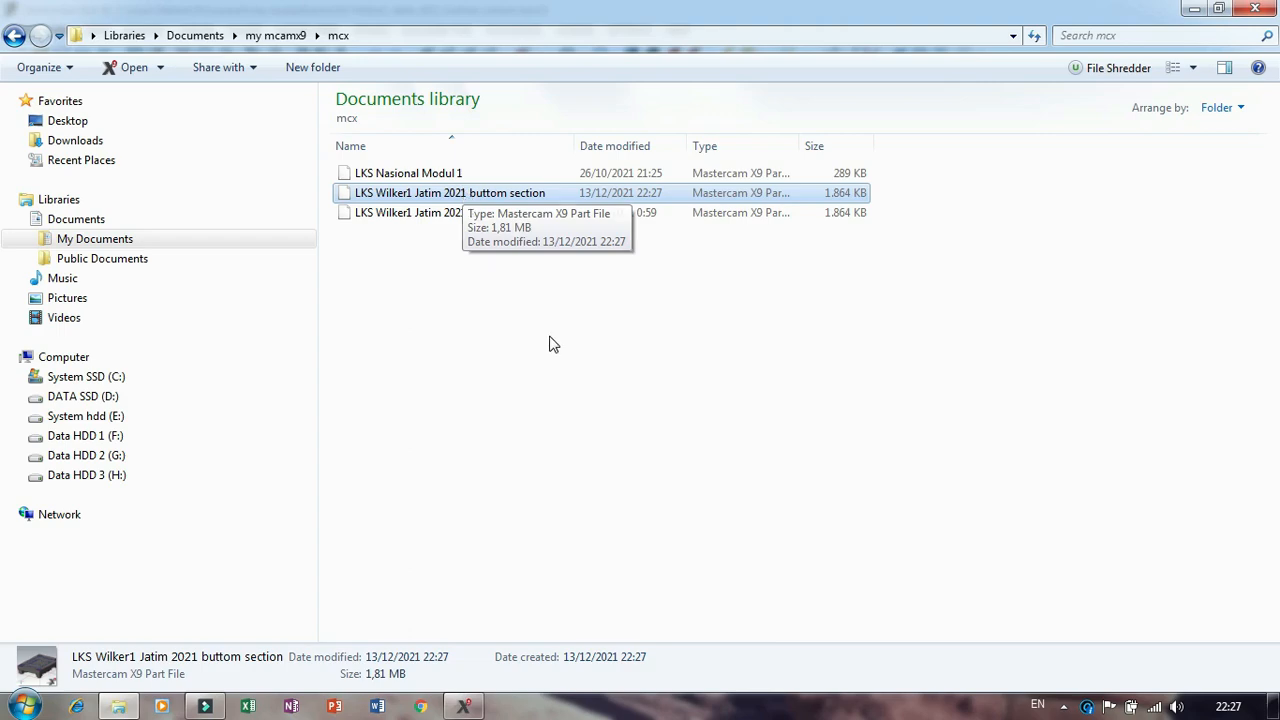
pyautogui.click(1252, 10)
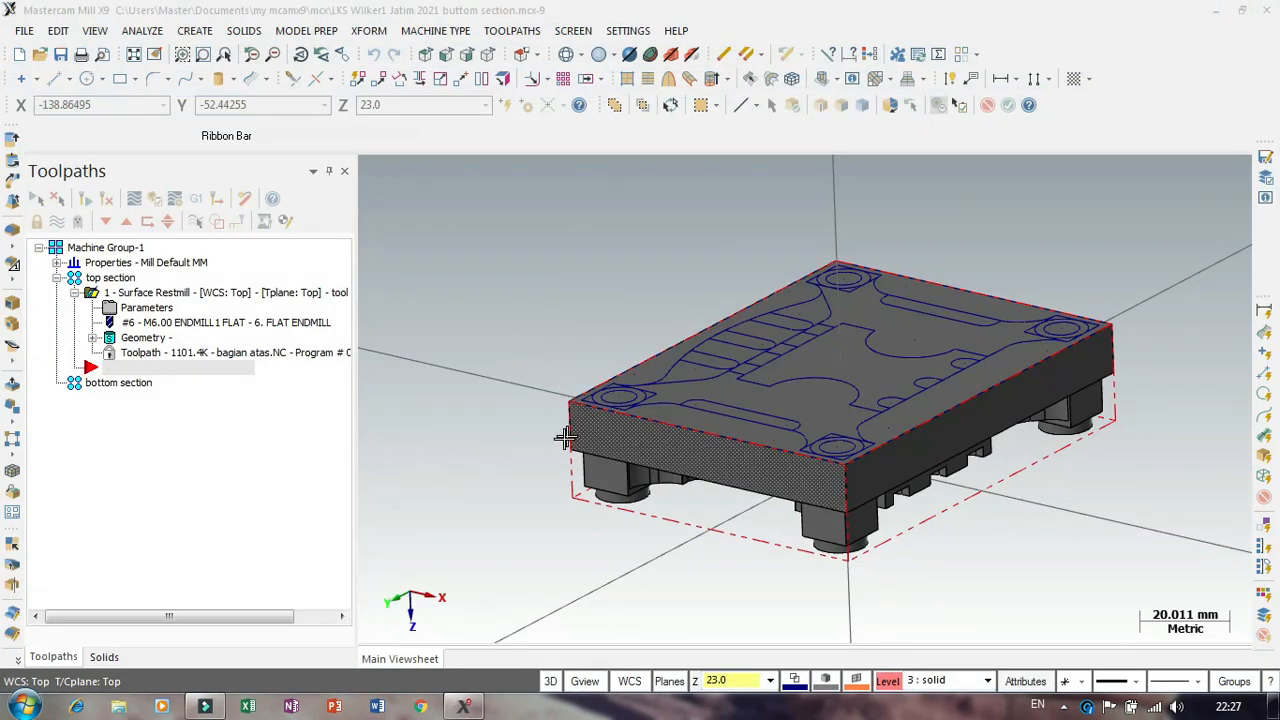
# Step: Compare the wireframe on the part's underside with the machined features on its top side
pyautogui.moveTo(565, 438)
pyautogui.mouseDown(button='middle')
pyautogui.moveTo(471, 360)
pyautogui.moveTo(466, 414)
pyautogui.moveTo(514, 406)
pyautogui.moveTo(472, 406)
pyautogui.mouseUp(button='middle')
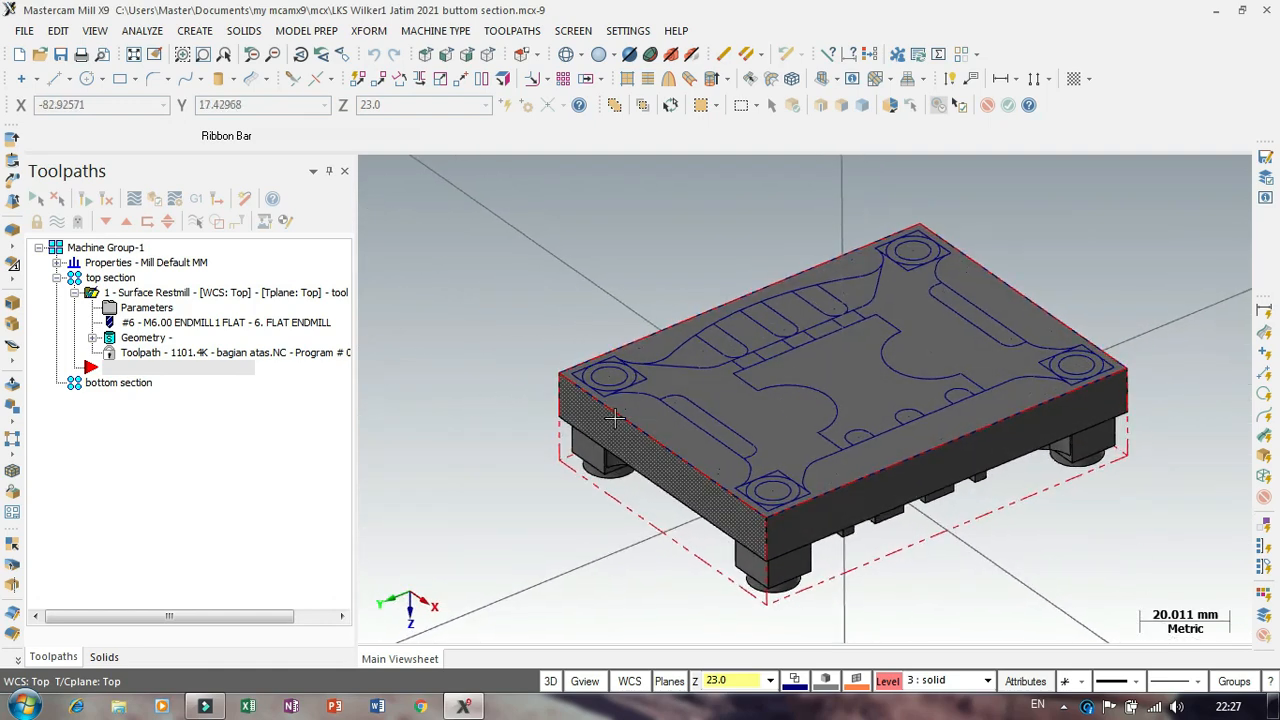
pyautogui.scroll(-1, 628, 448)
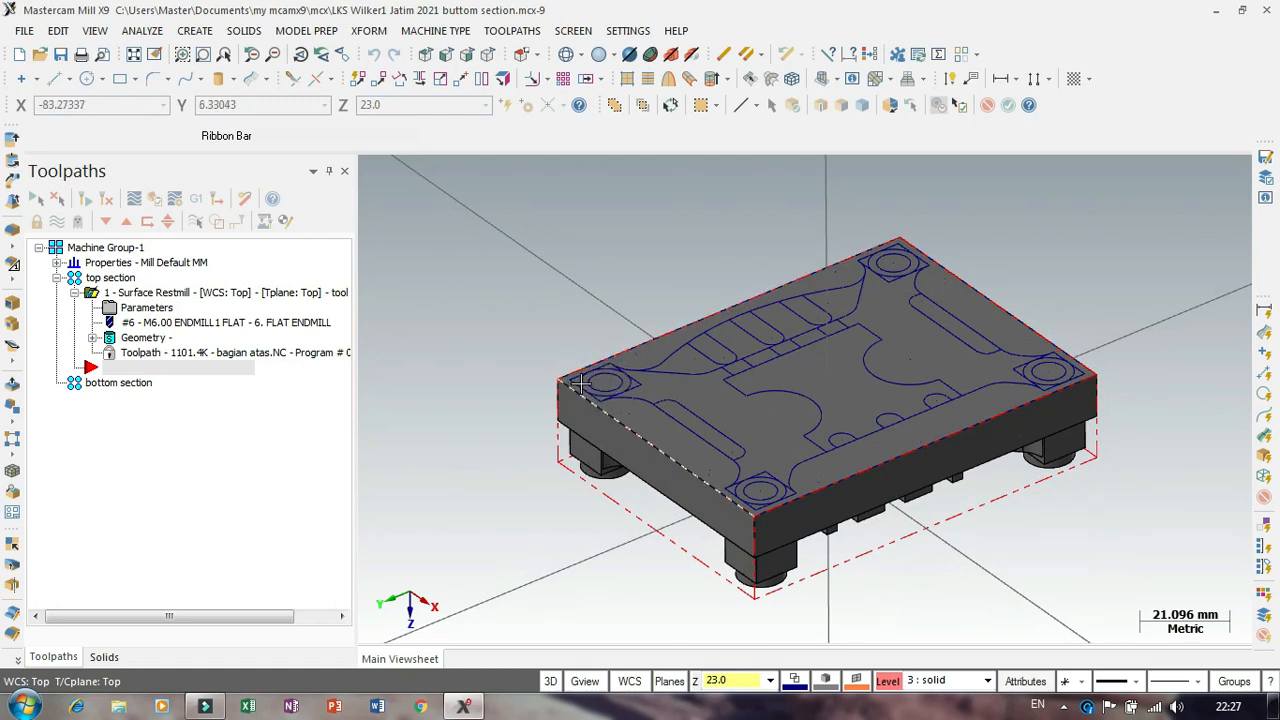
pyautogui.click(584, 682)
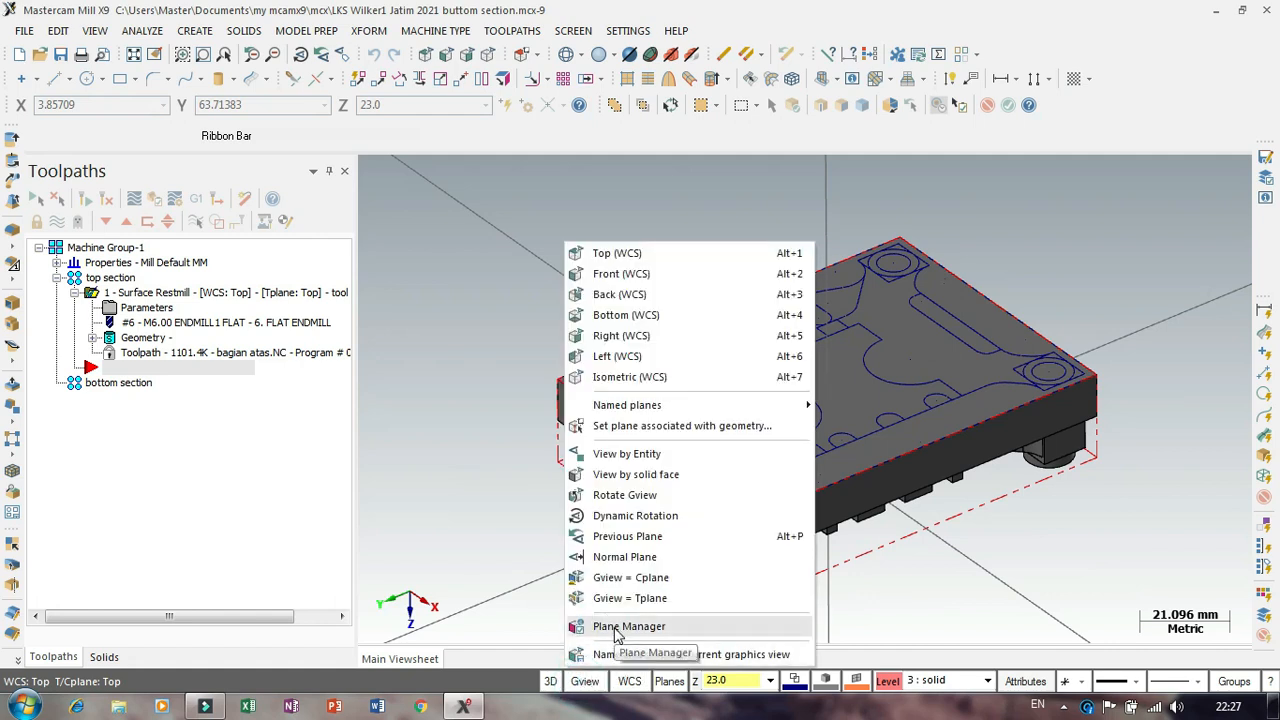
pyautogui.click(516, 319)
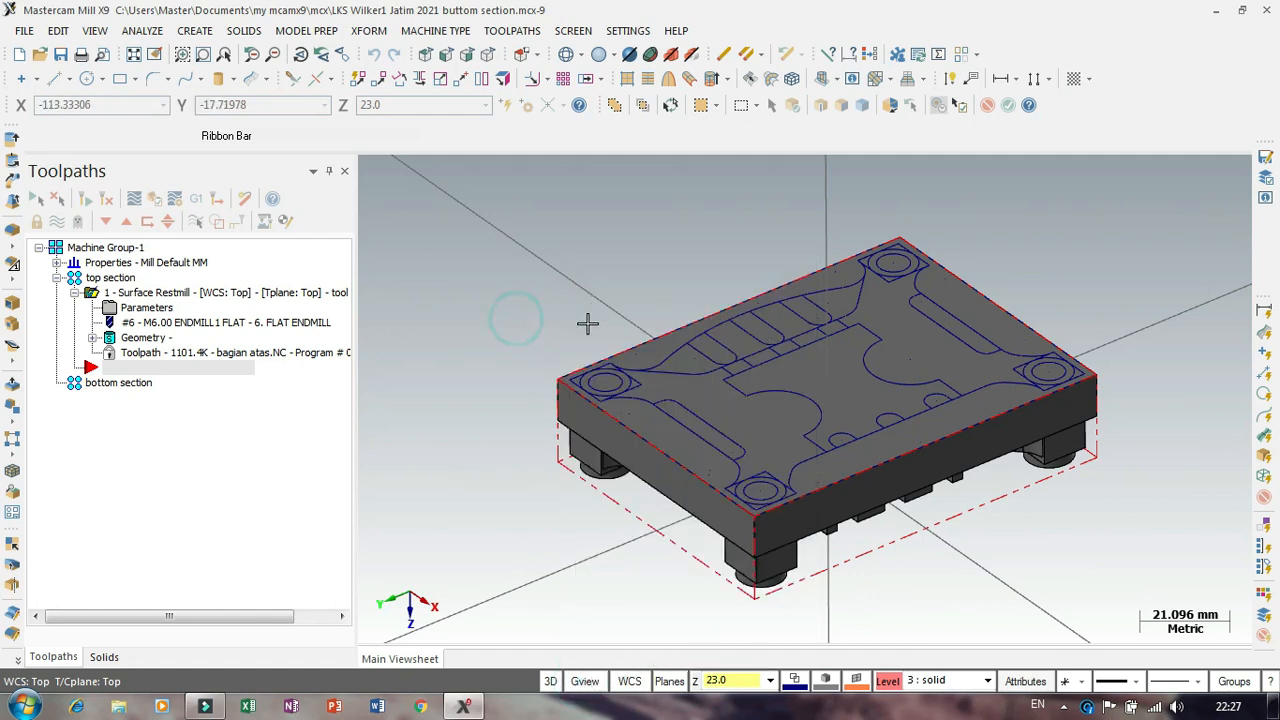
pyautogui.scroll(-2, 660, 385)
pyautogui.scroll(1, 663, 345)
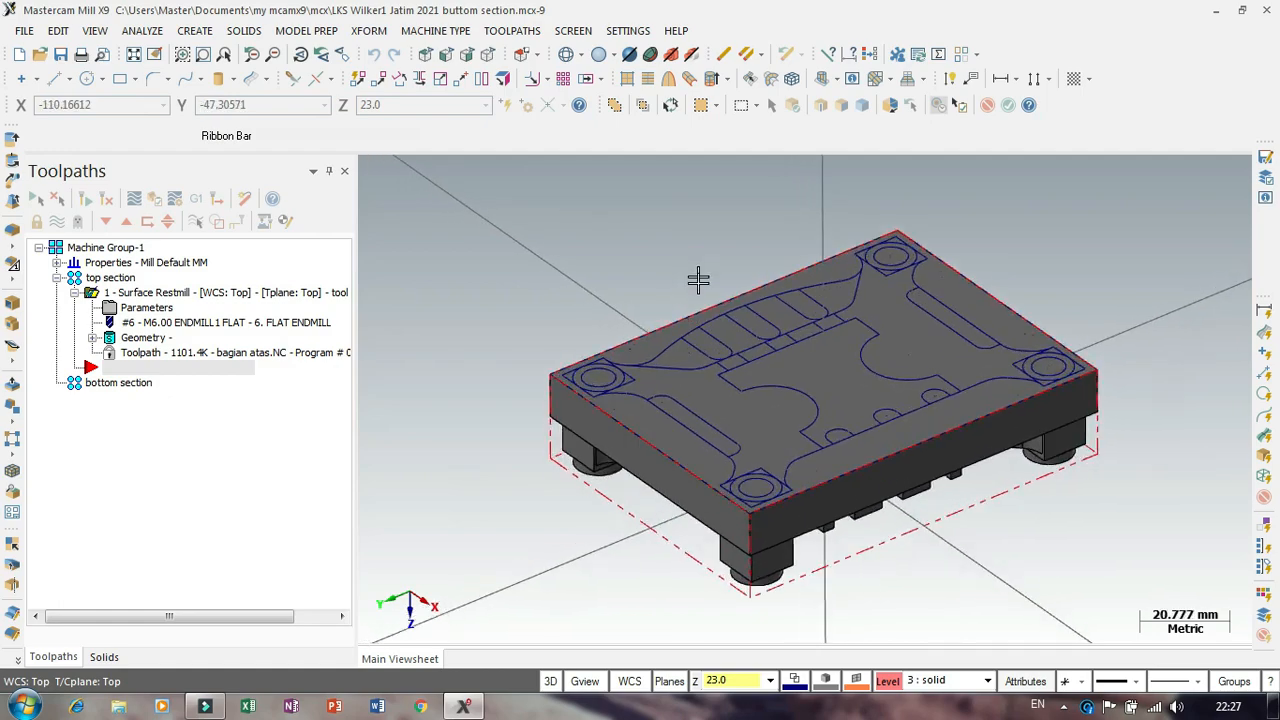
pyautogui.moveTo(697, 280)
pyautogui.mouseDown(button='middle')
pyautogui.moveTo(643, 412)
pyautogui.moveTo(551, 480)
pyautogui.moveTo(466, 471)
pyautogui.moveTo(456, 488)
pyautogui.moveTo(491, 480)
pyautogui.moveTo(471, 475)
pyautogui.mouseUp(button='middle')
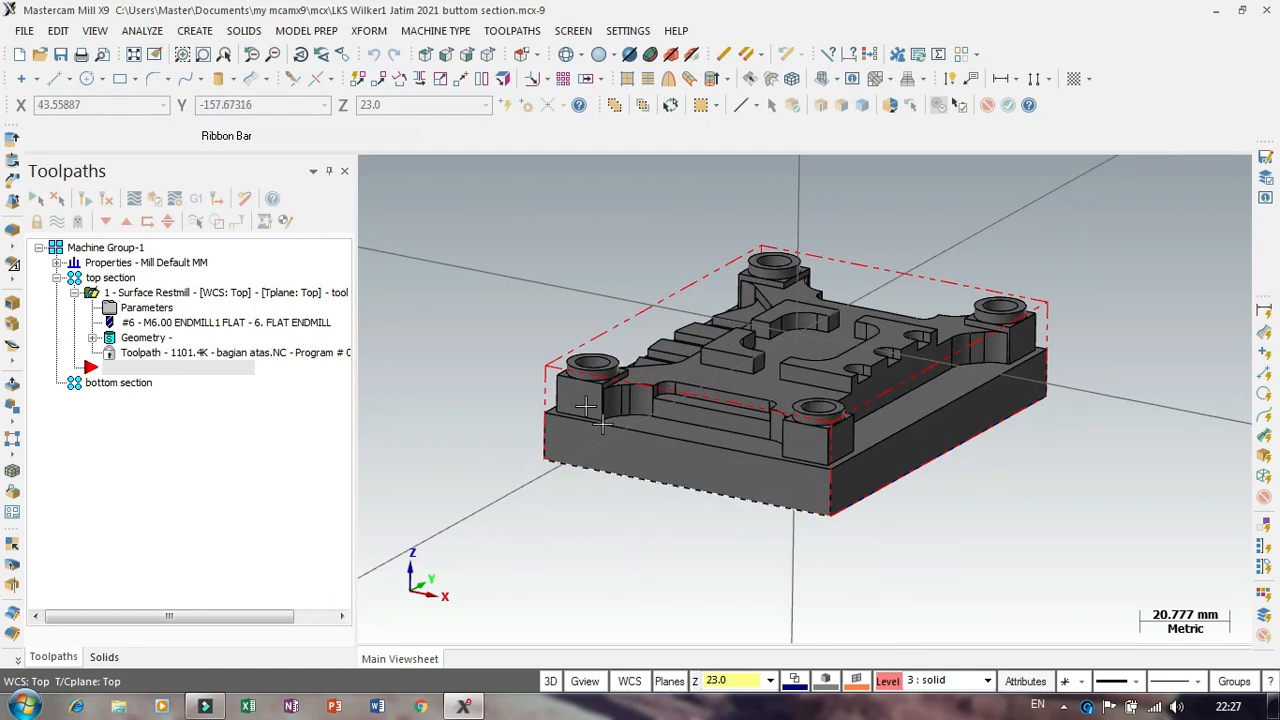
pyautogui.scroll(2, 748, 423)
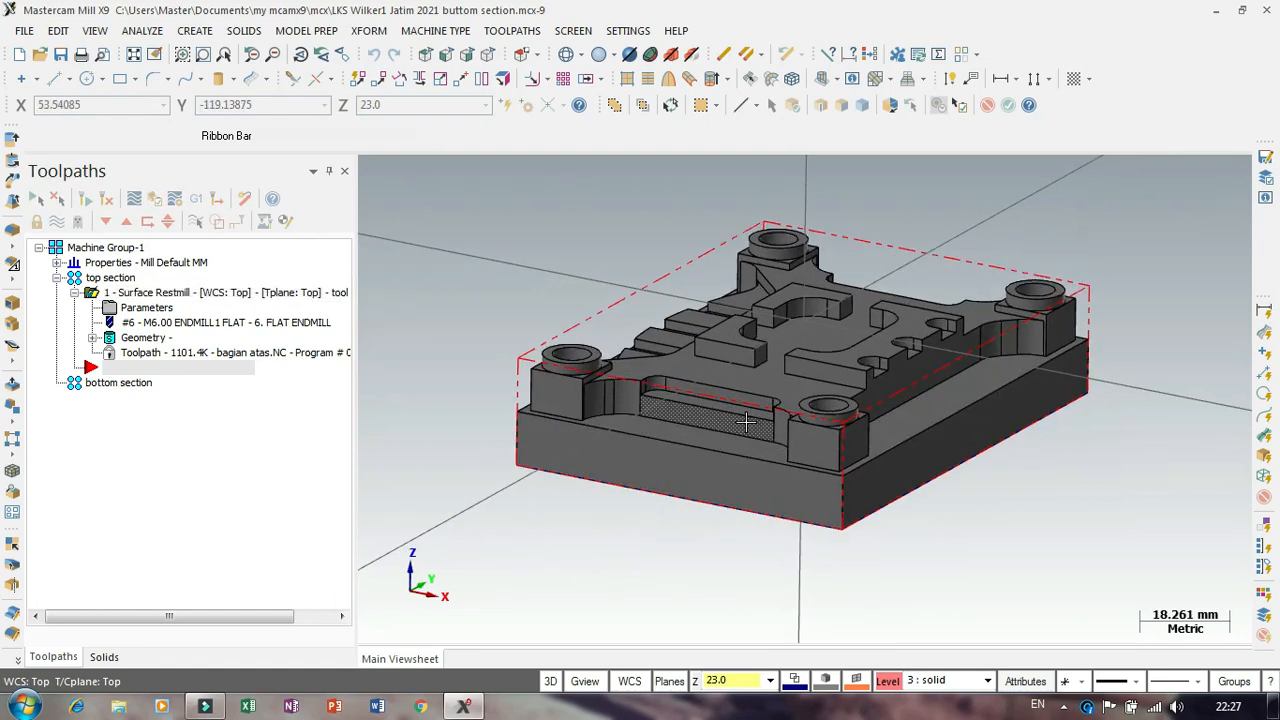
# Step: Move the base plate's upper ledge face along Z down to the underside so the surrounding slab is removed from the solid
pyautogui.scroll(-2, 557, 491)
pyautogui.scroll(1, 645, 273)
pyautogui.moveTo(624, 231); pyautogui.dragTo(891, 243, button='middle')
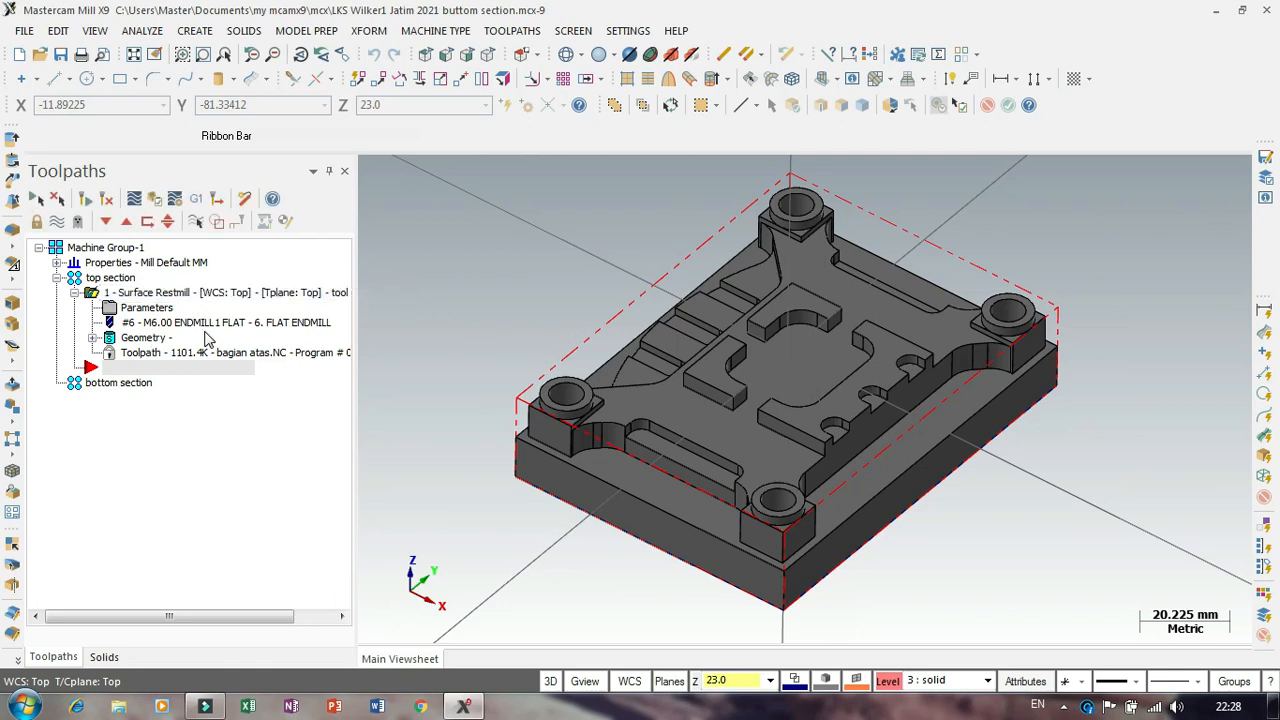
pyautogui.click(307, 30)
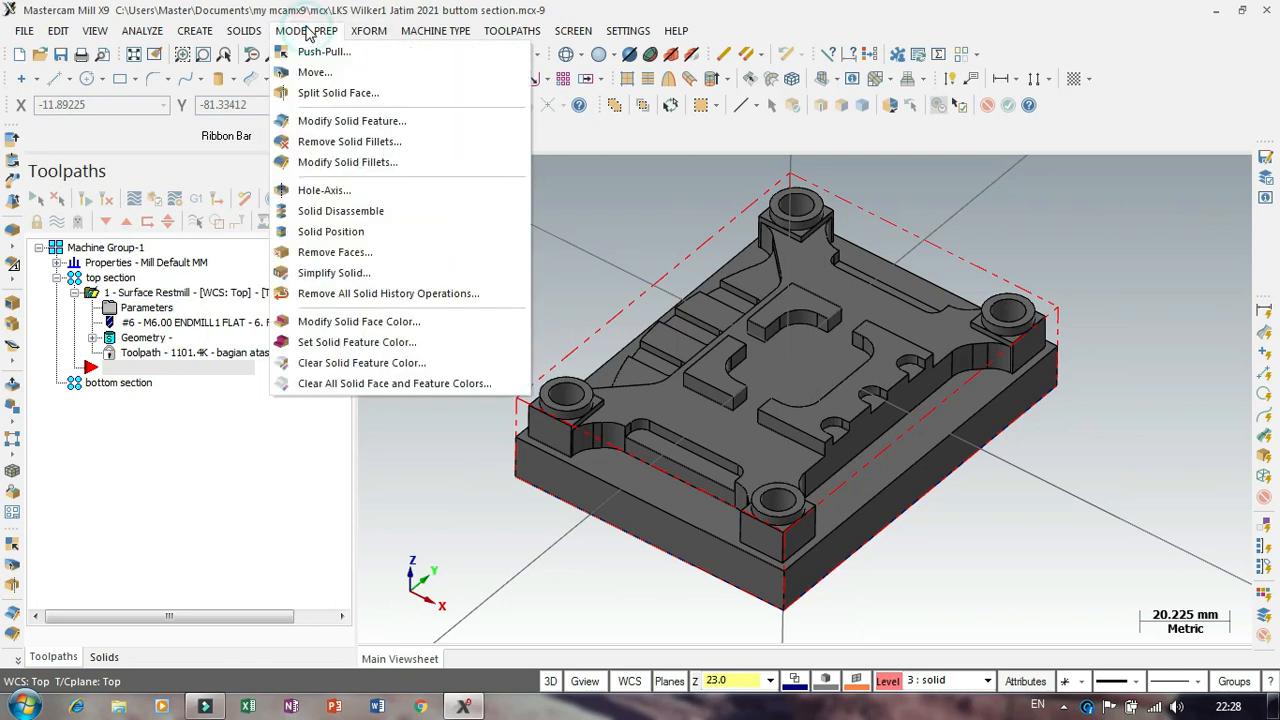
pyautogui.press('Escape')
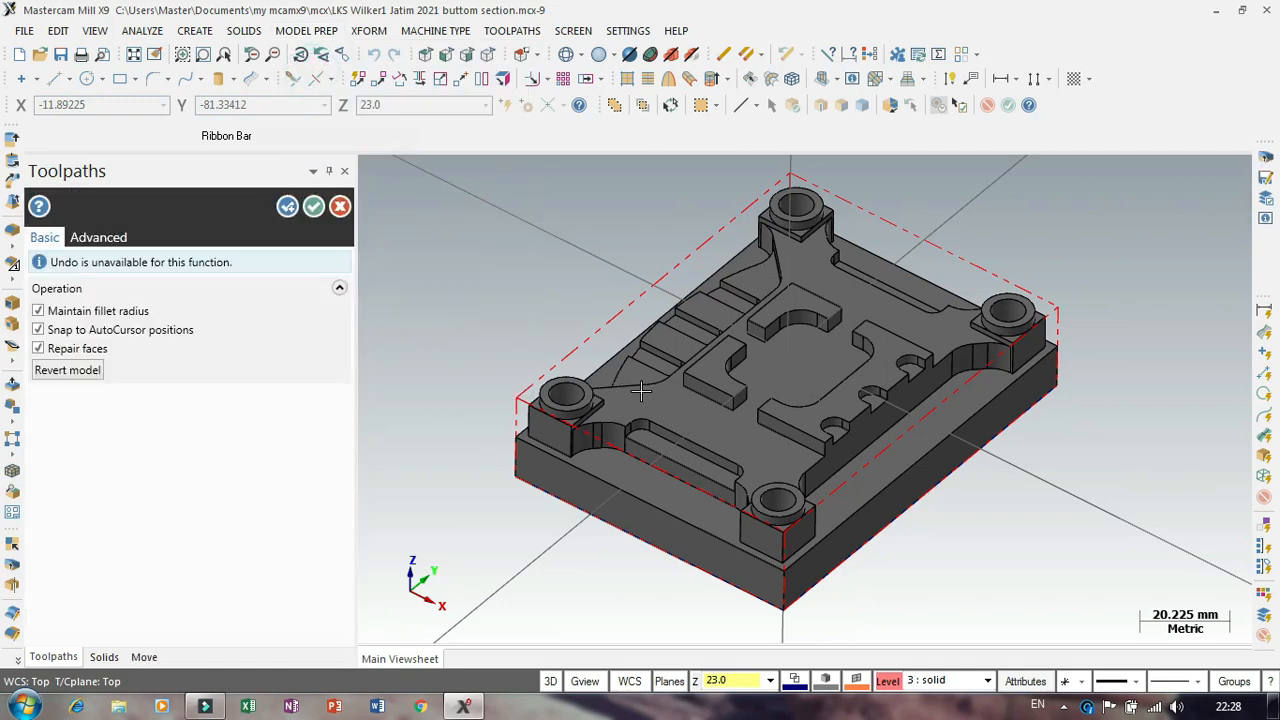
pyautogui.scroll(-1, 643, 393)
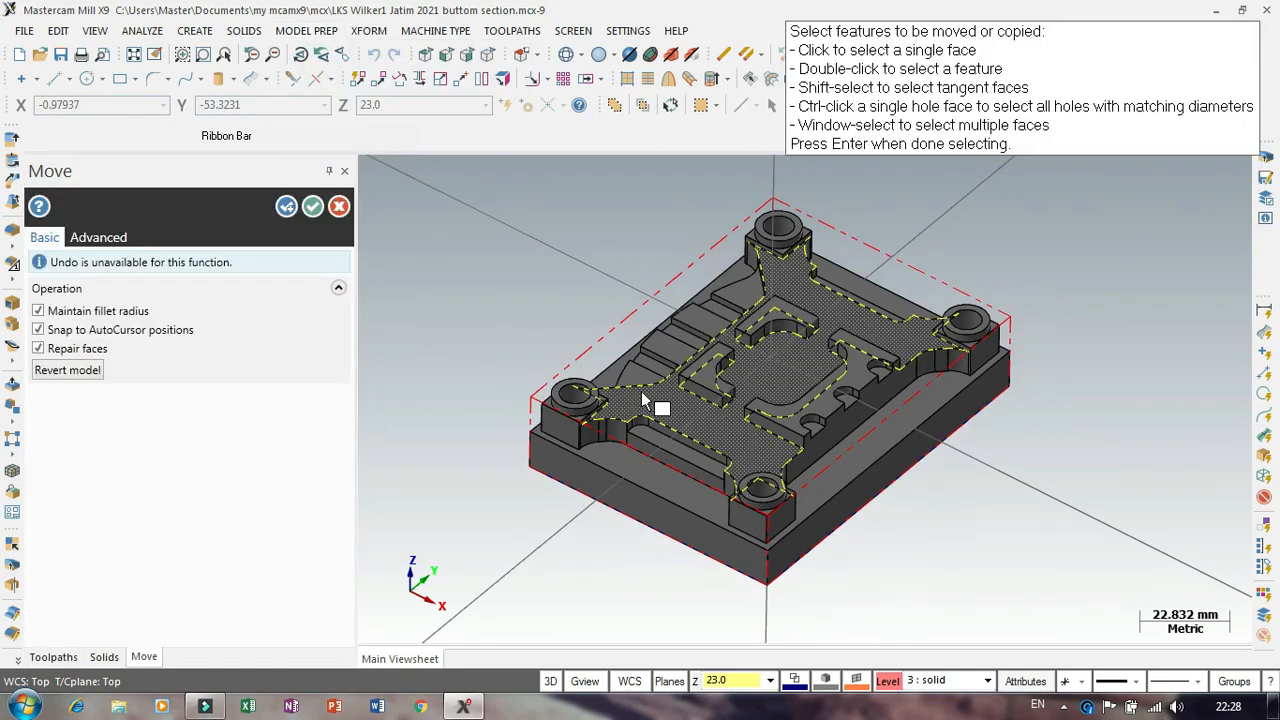
pyautogui.click(648, 479)
pyautogui.press('Return')
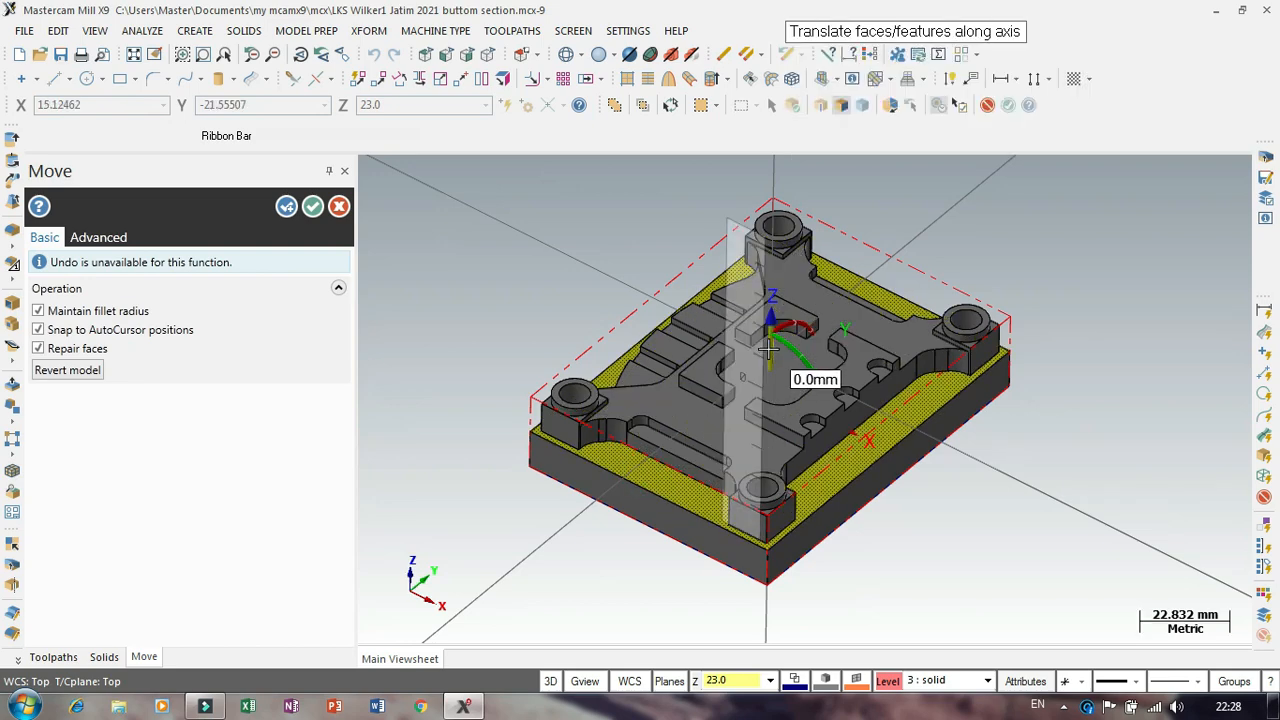
pyautogui.click(768, 392)
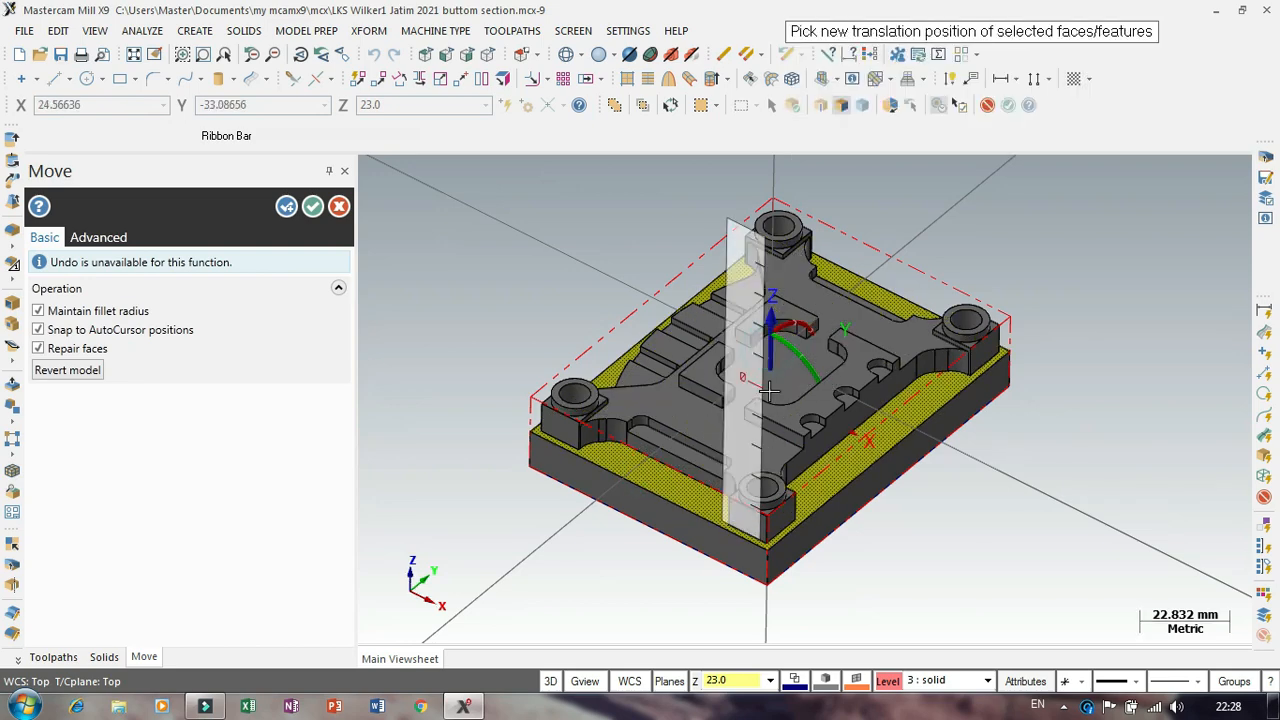
pyautogui.click(729, 513)
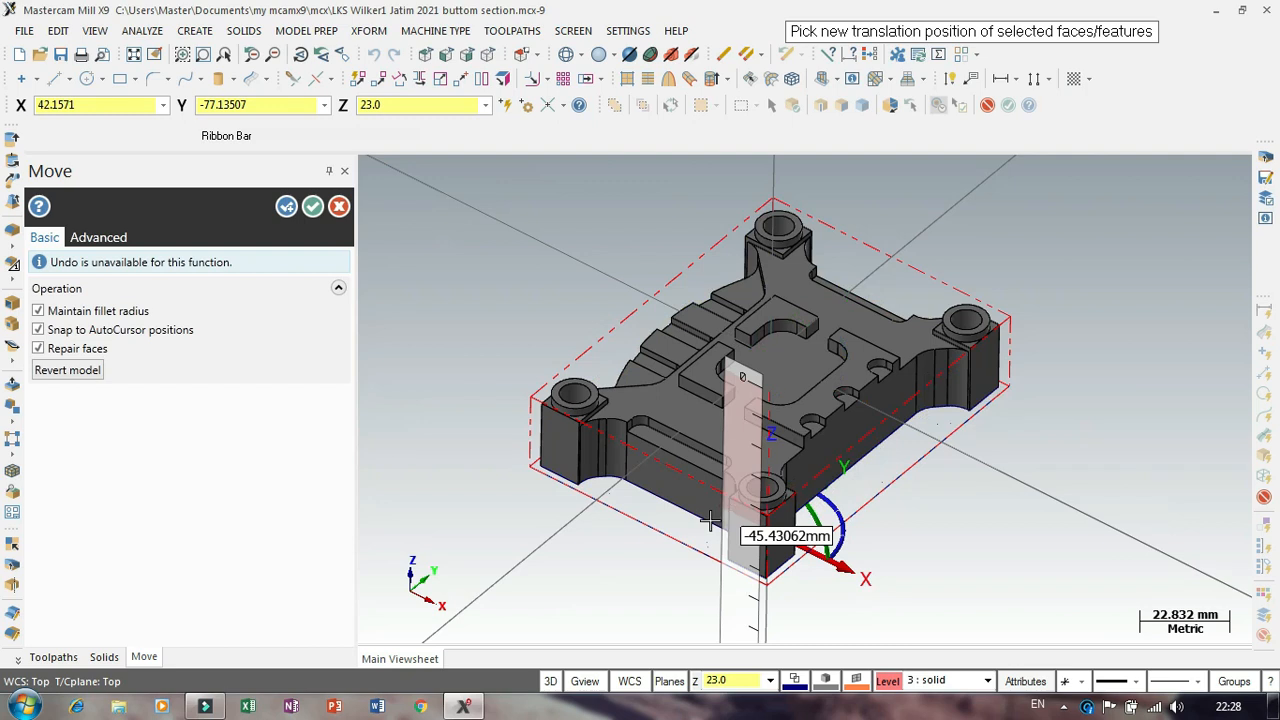
pyautogui.click(314, 207)
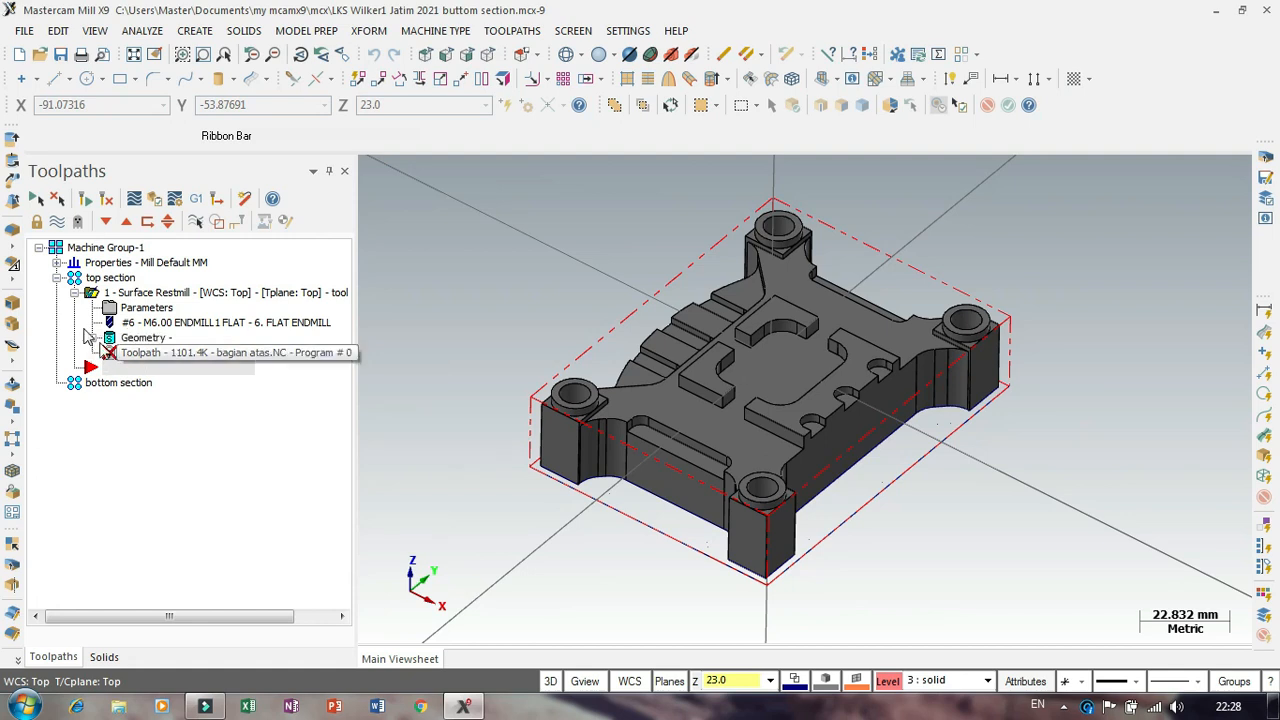
# Step: Unlock the top section's Surface Restmill operation and regenerate its toolpath
pyautogui.click(36, 222)
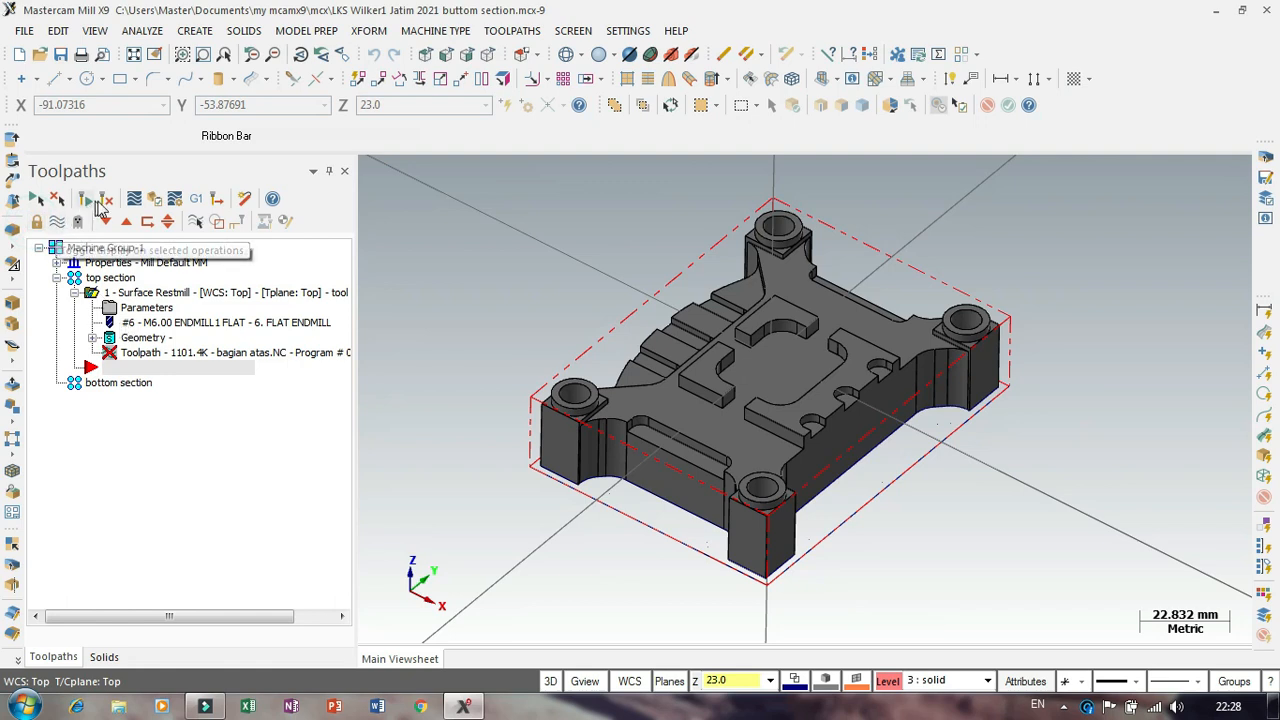
pyautogui.click(86, 200)
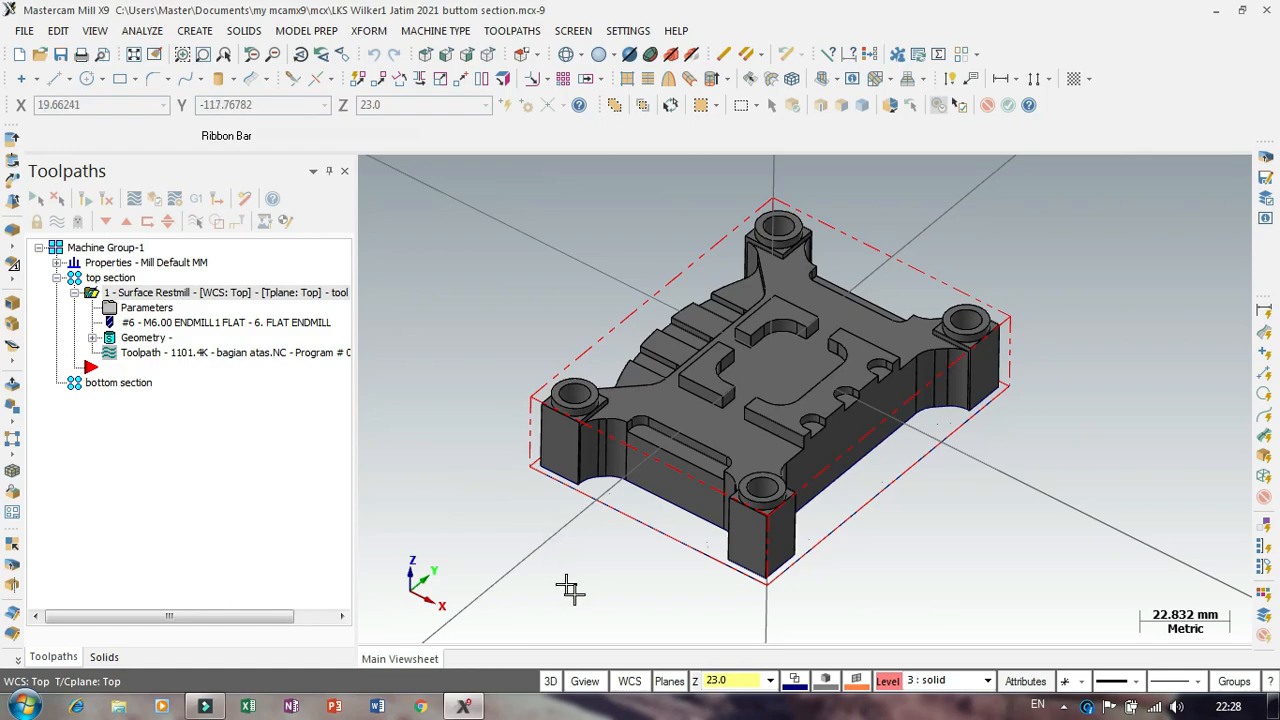
# Step: Split the solid's flat underside face along all the bottom wireframe contours using Split Solid Face in Wireframe mode
pyautogui.moveTo(580, 597)
pyautogui.mouseDown(button='middle')
pyautogui.moveTo(634, 460)
pyautogui.moveTo(526, 283)
pyautogui.moveTo(511, 357)
pyautogui.moveTo(497, 363)
pyautogui.mouseUp(button='middle')
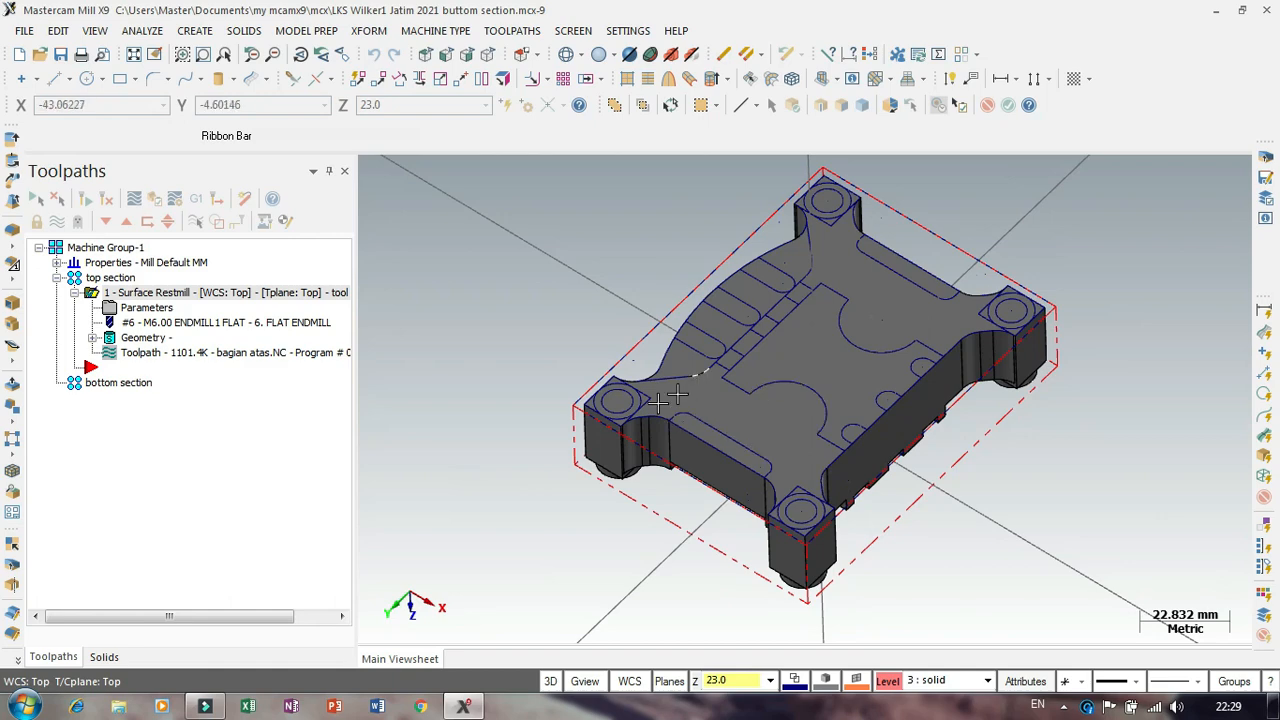
pyautogui.moveTo(493, 361)
pyautogui.mouseDown(button='middle')
pyautogui.moveTo(554, 466)
pyautogui.moveTo(557, 423)
pyautogui.moveTo(570, 424)
pyautogui.moveTo(489, 526)
pyautogui.moveTo(409, 331)
pyautogui.mouseUp(button='middle')
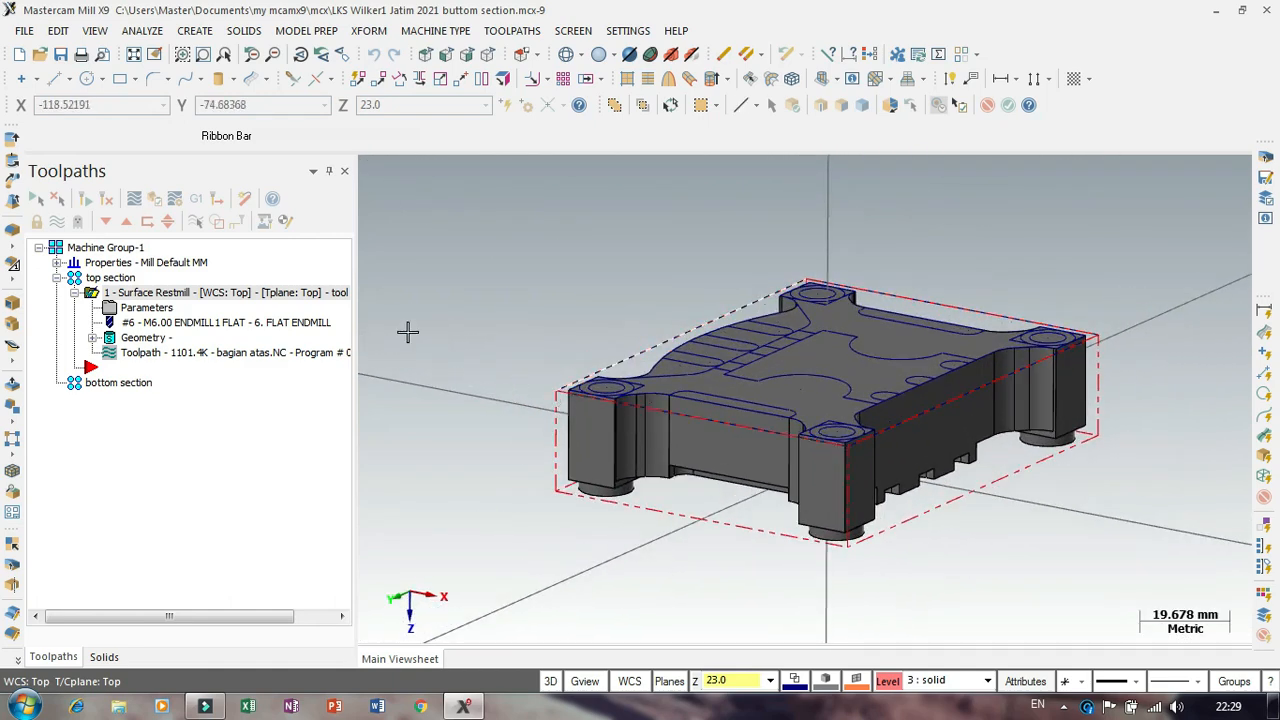
pyautogui.click(298, 32)
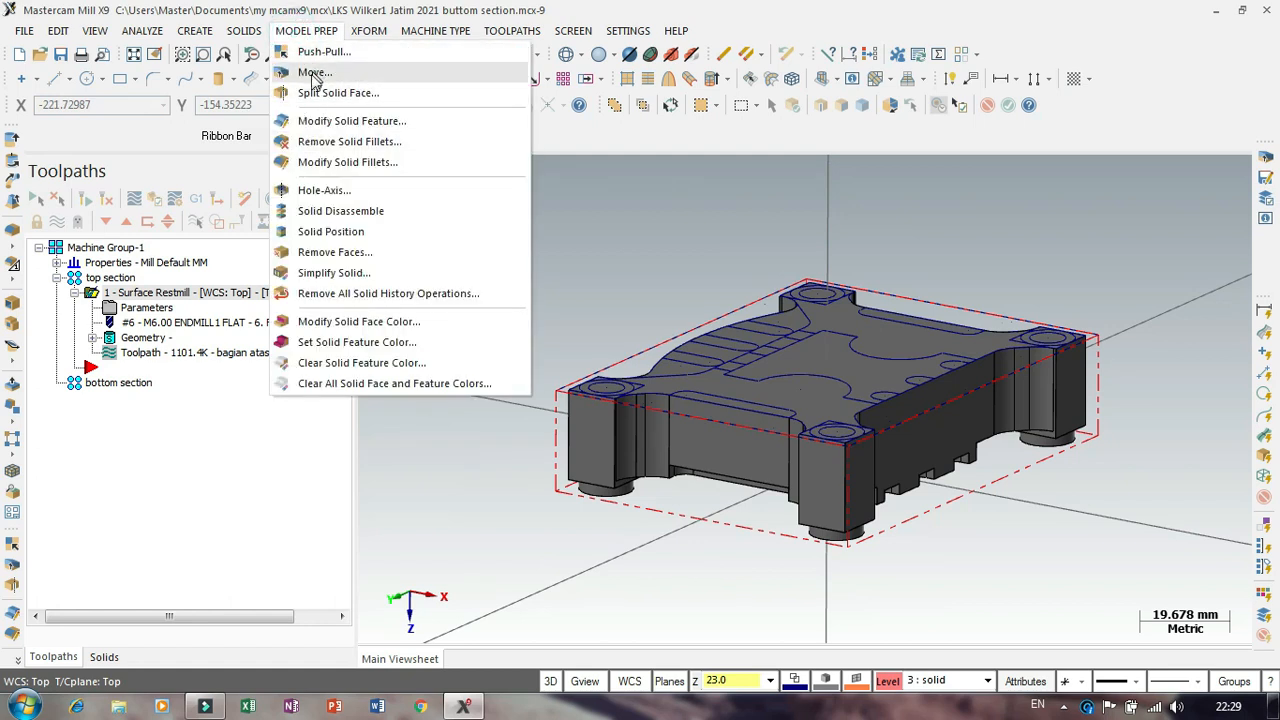
pyautogui.click(313, 93)
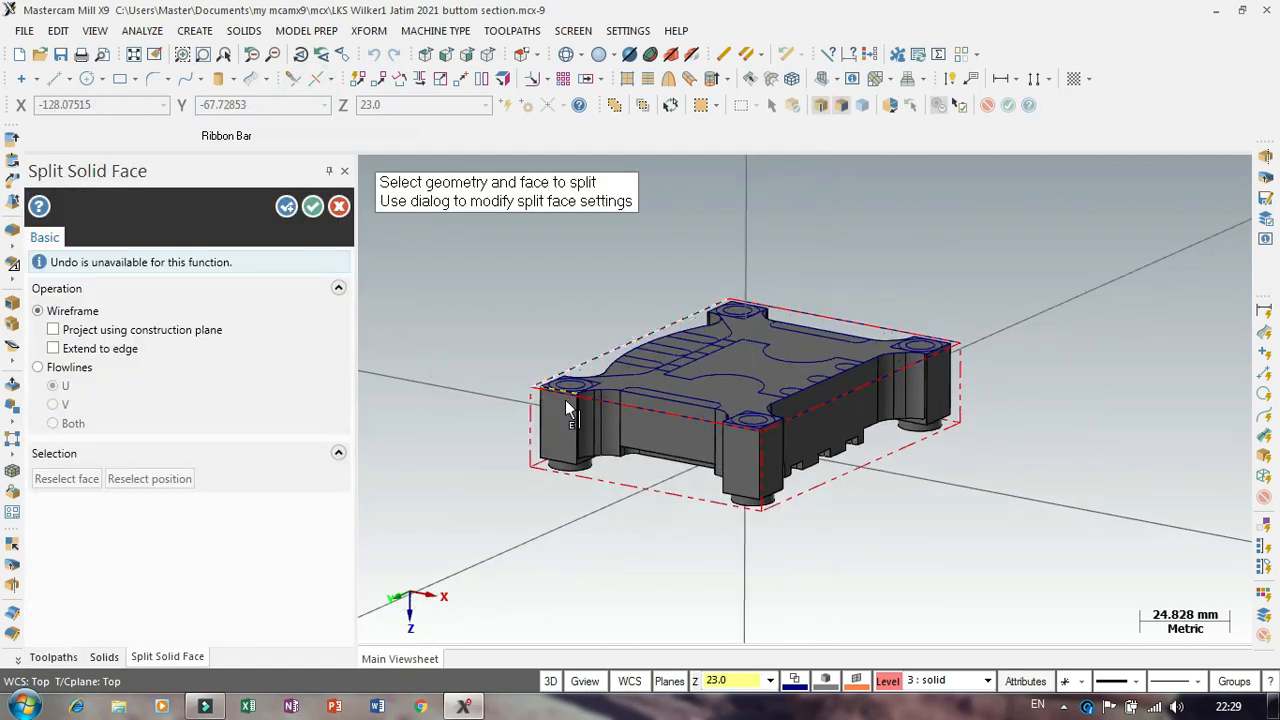
pyautogui.moveTo(713, 247); pyautogui.dragTo(1020, 447)
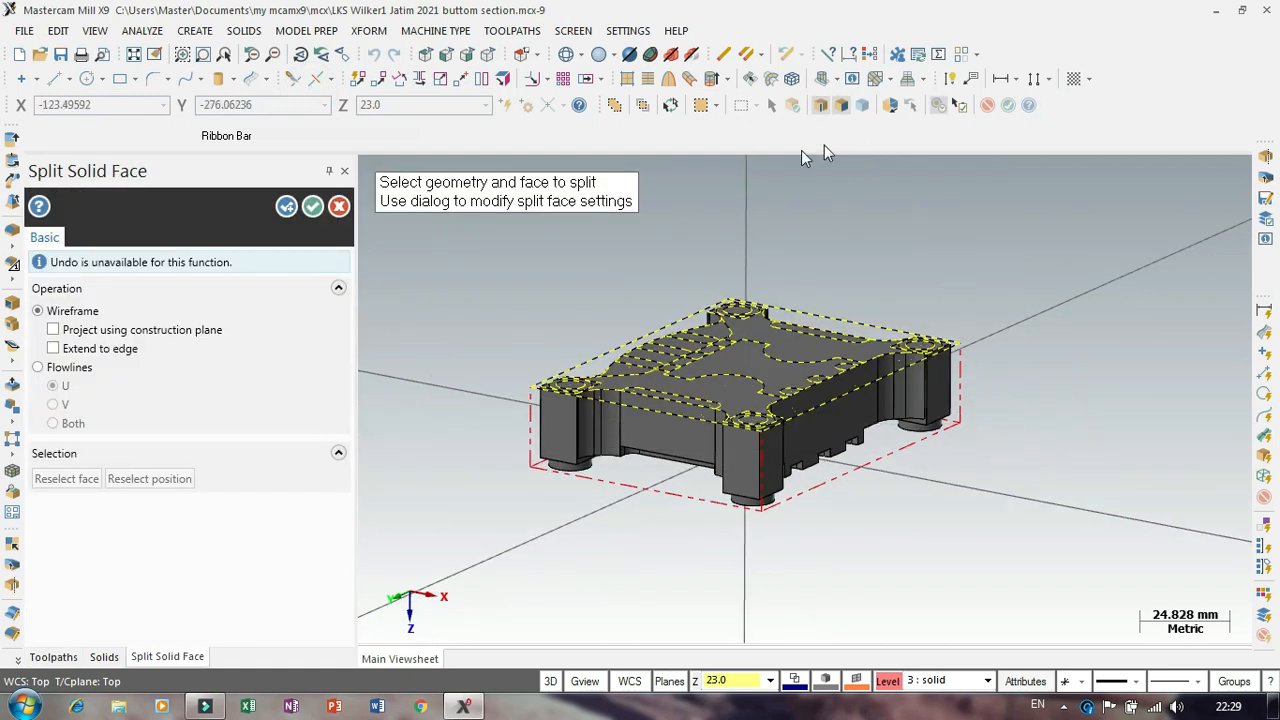
pyautogui.click(750, 366)
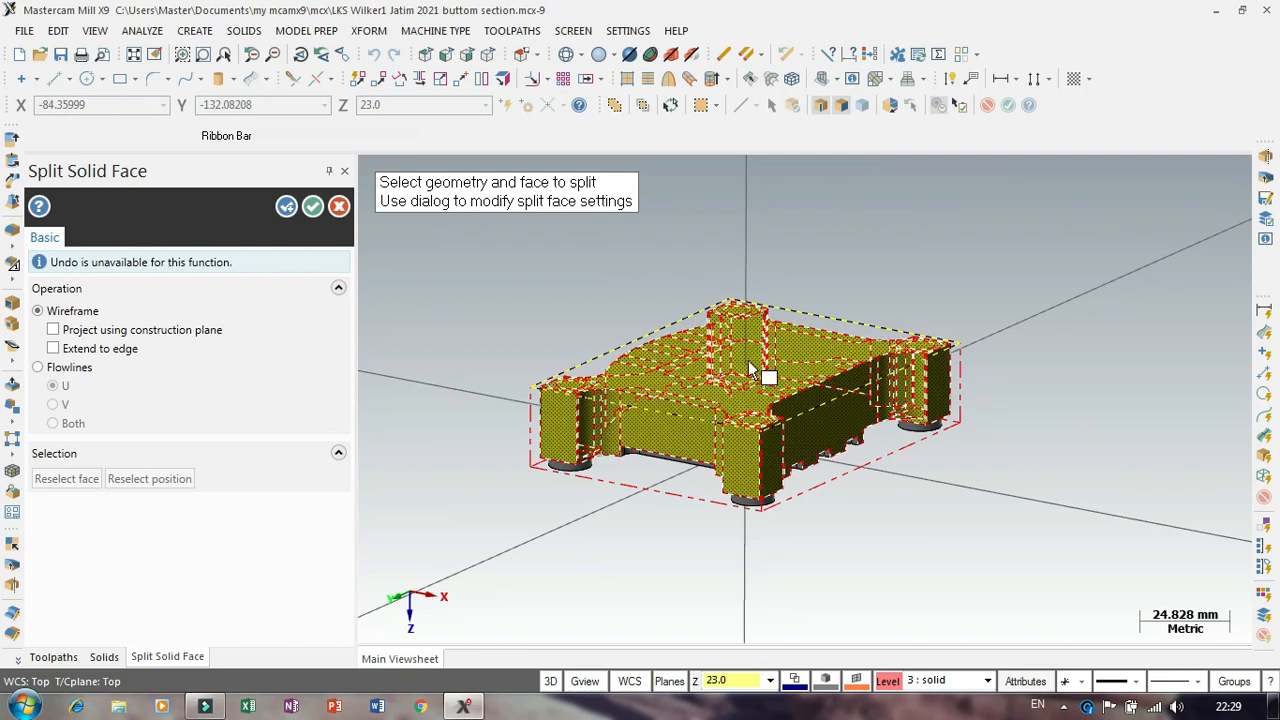
pyautogui.click(311, 208)
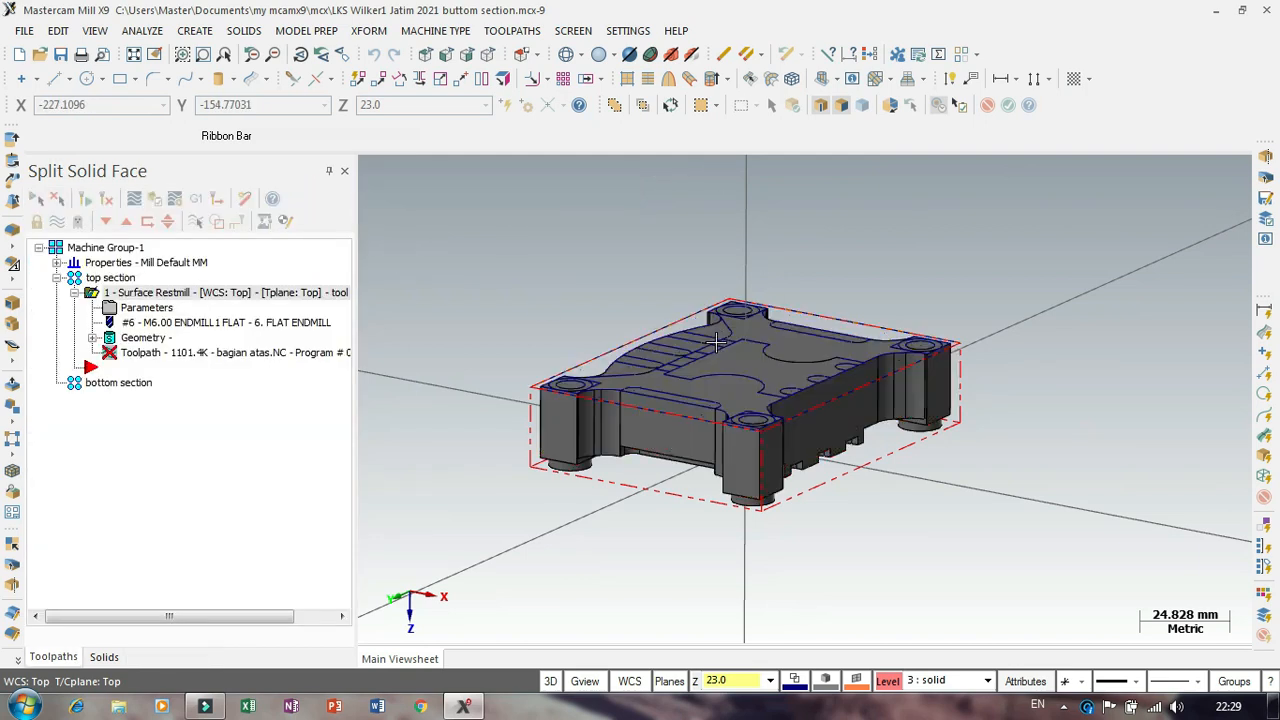
# Step: Start Push-Pull on the underside and select one corner pad's ring and corner faces plus the adjoining main face, leaving out the inner circle
pyautogui.scroll(2, 736, 373)
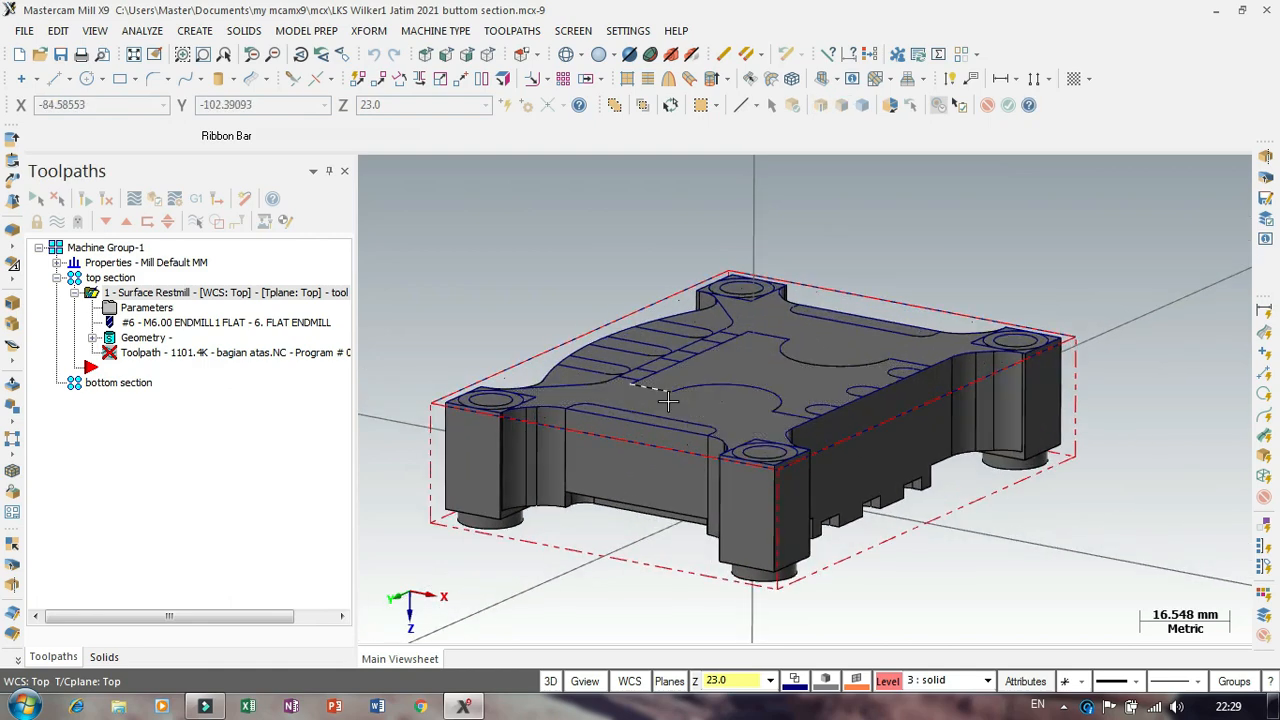
pyautogui.moveTo(620, 206); pyautogui.dragTo(620, 222, button='middle')
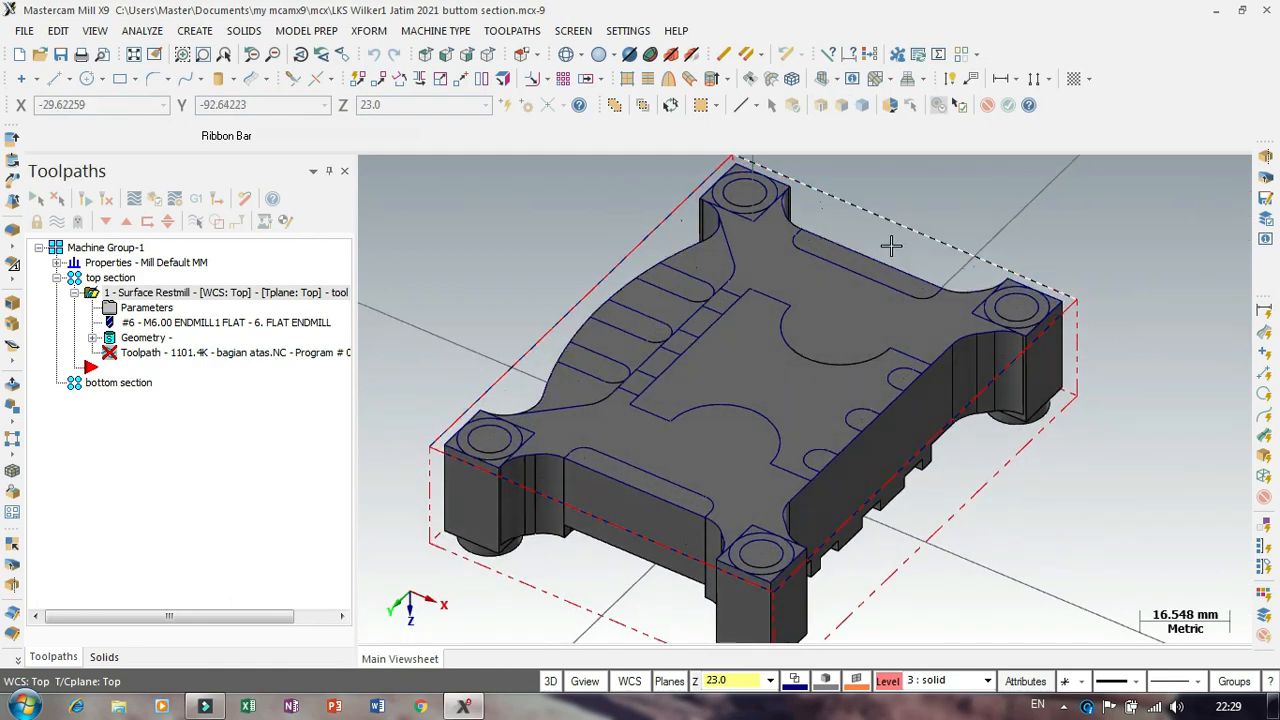
pyautogui.scroll(1, 643, 375)
pyautogui.click(306, 31)
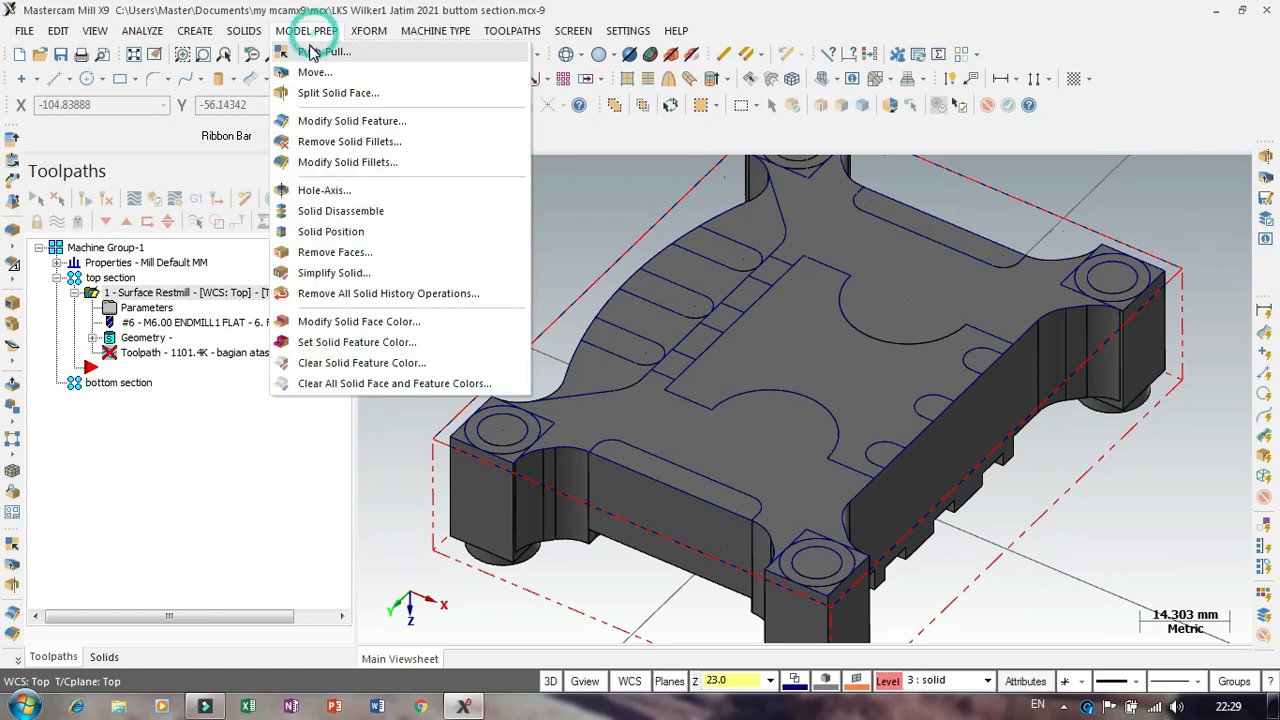
pyautogui.click(318, 52)
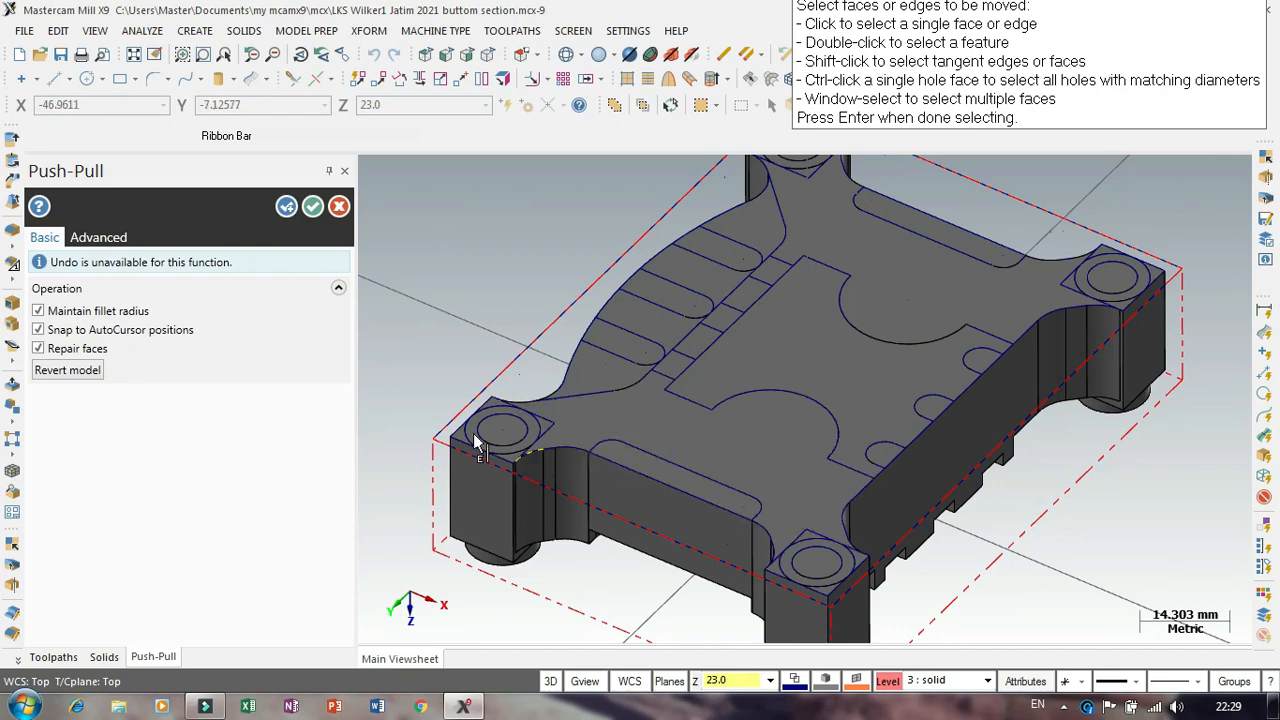
pyautogui.scroll(6, 455, 440)
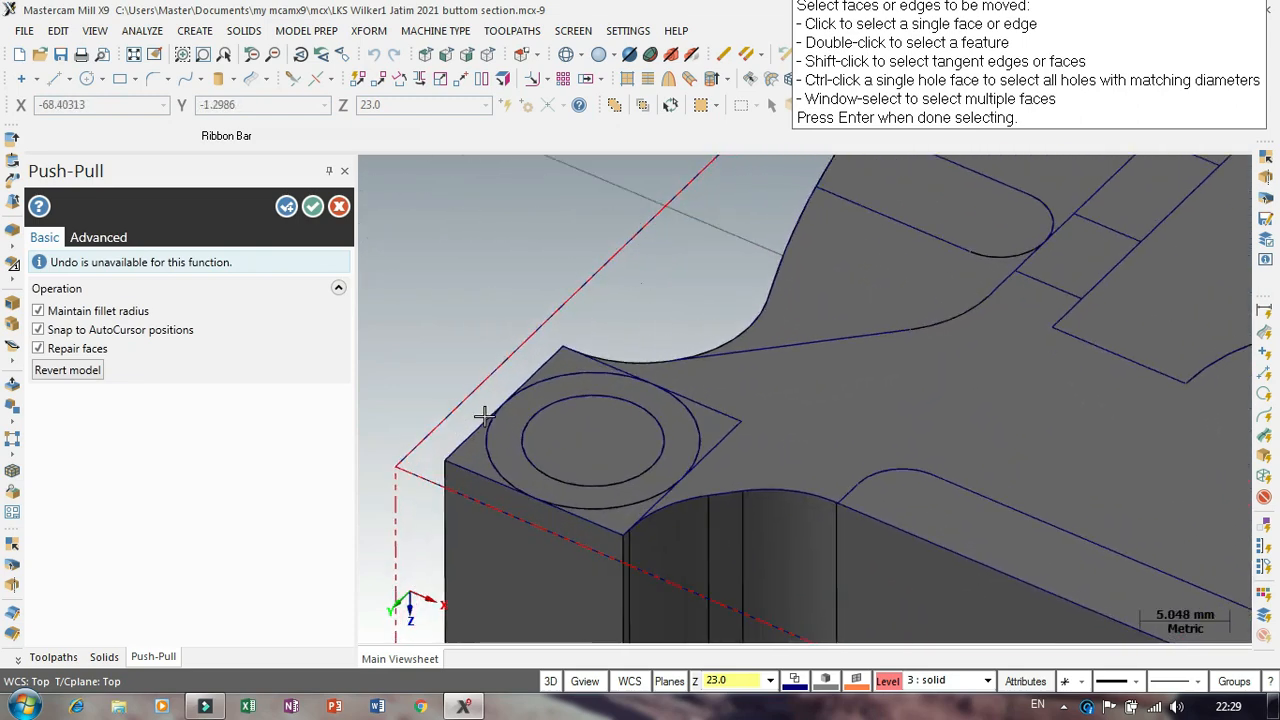
pyautogui.click(466, 462)
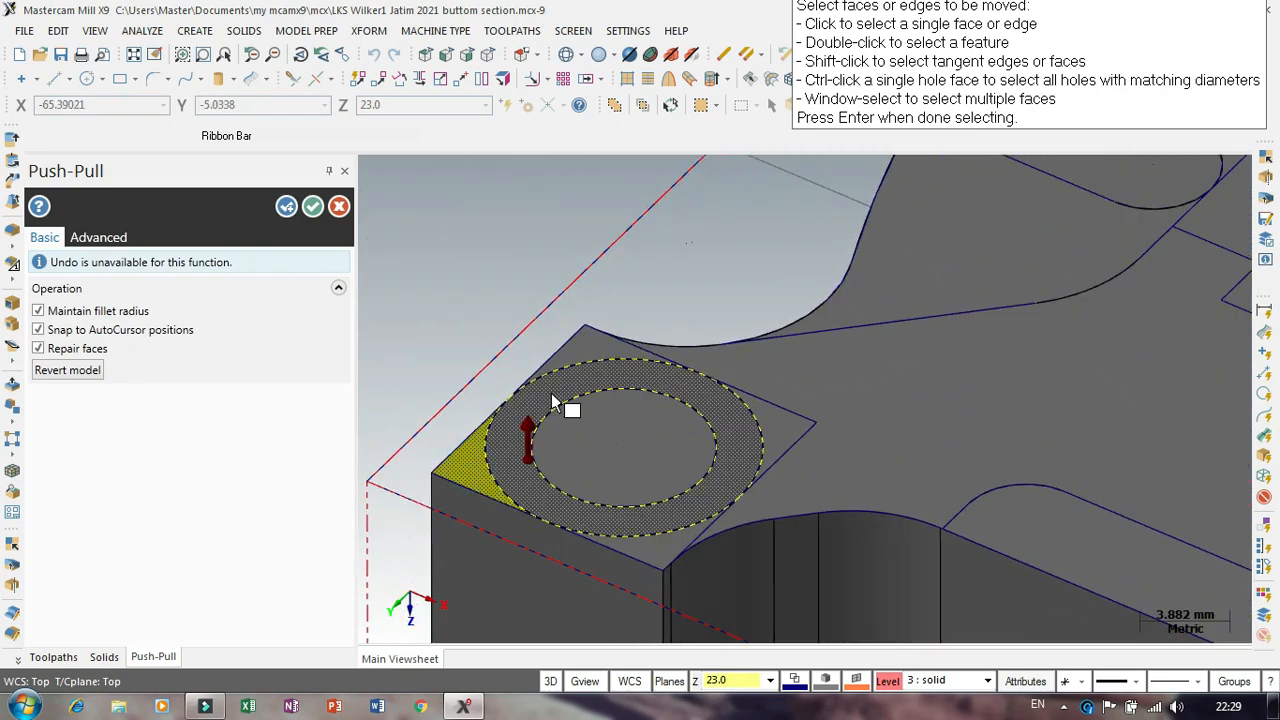
pyautogui.click(581, 346)
pyautogui.click(779, 427)
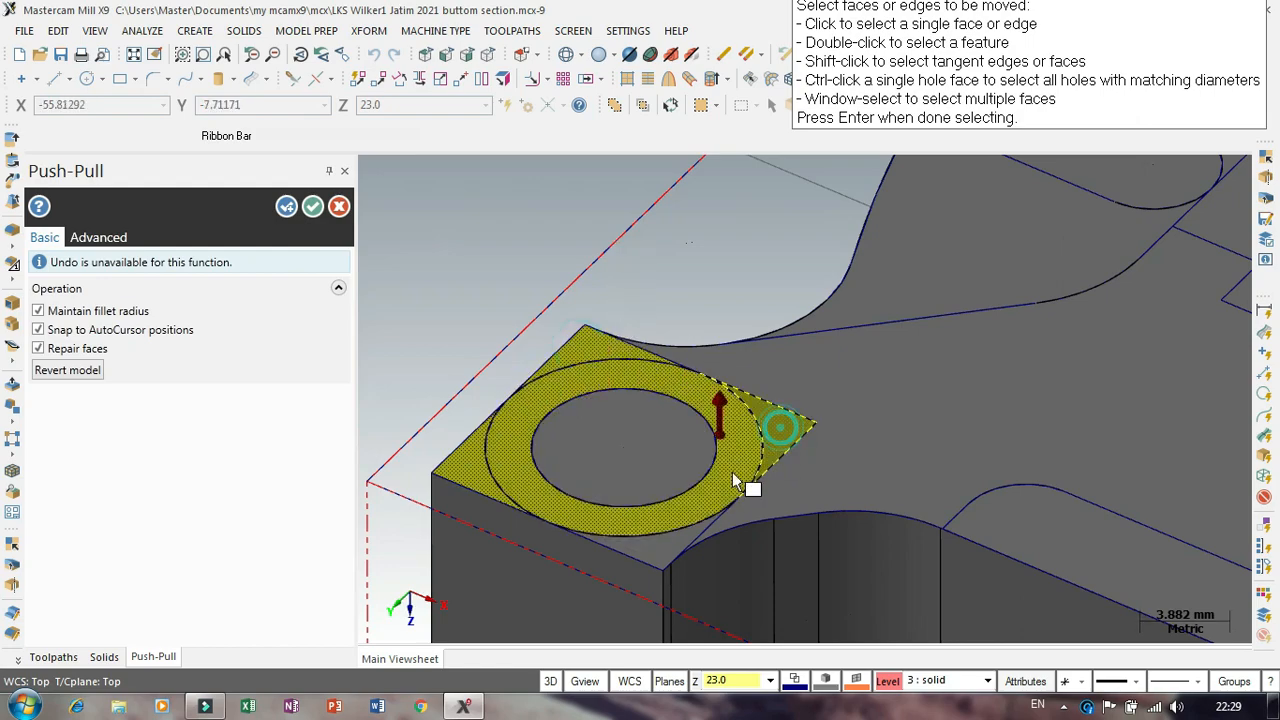
pyautogui.click(937, 429)
# Step: Add the long rounded recess face on the short edge between the two near corner pads to the Push-Pull selection
pyautogui.scroll(-4, 457, 329)
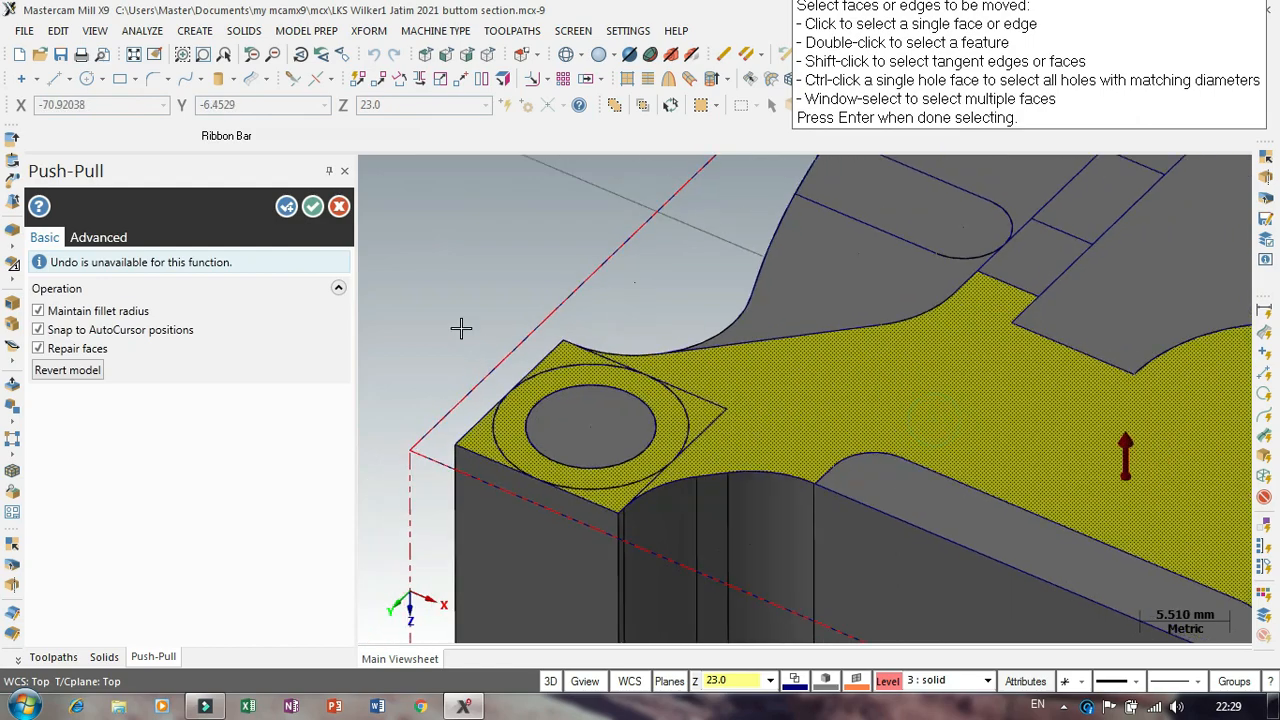
pyautogui.scroll(-2, 749, 431)
pyautogui.scroll(2, 731, 446)
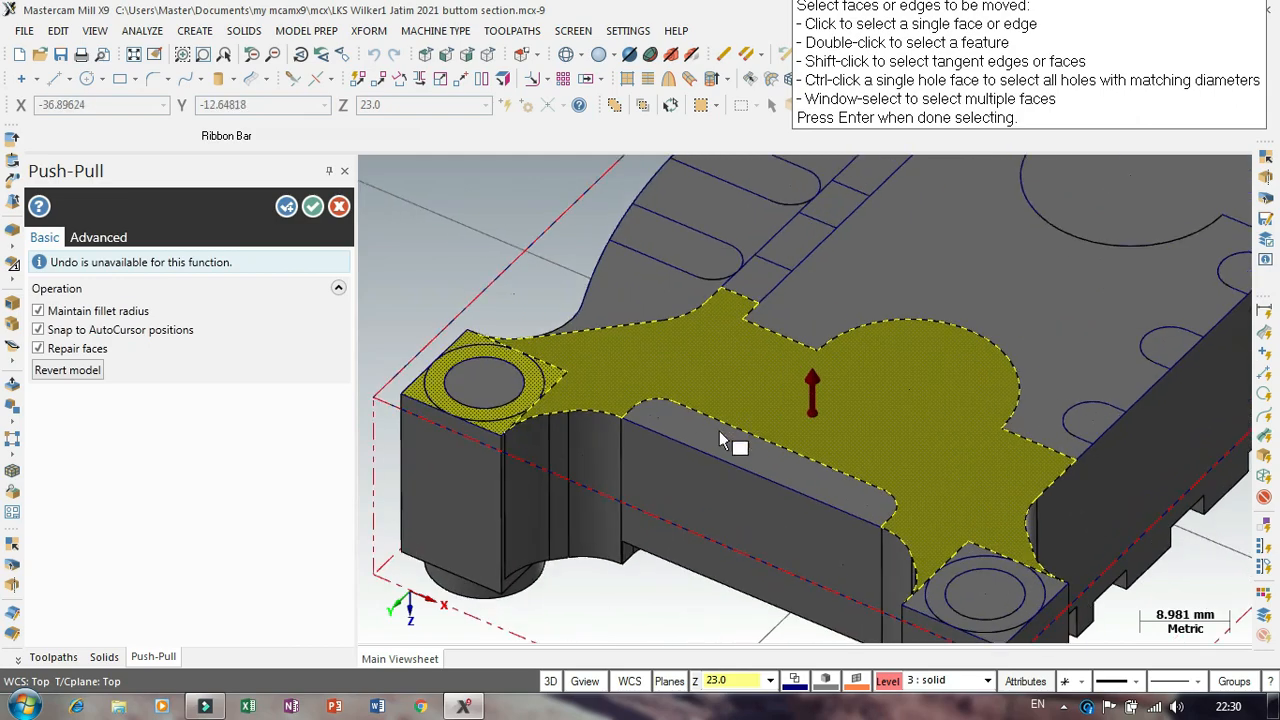
pyautogui.scroll(-1, 740, 443)
pyautogui.scroll(4, 737, 451)
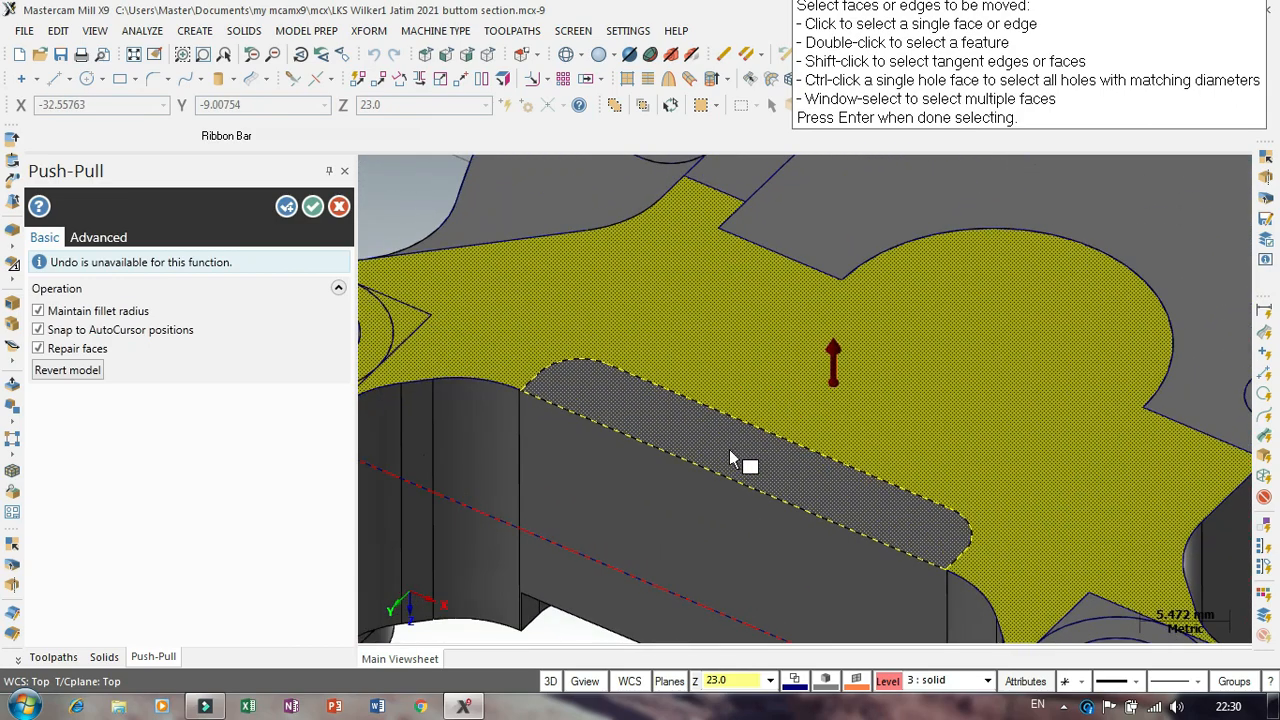
pyautogui.click(729, 454)
# Step: Add the ring and corner faces of the second pad on the same short edge to the Push-Pull selection, leaving out its inner circle
pyautogui.scroll(-3, 554, 411)
pyautogui.scroll(-1, 645, 355)
pyautogui.scroll(7, 752, 486)
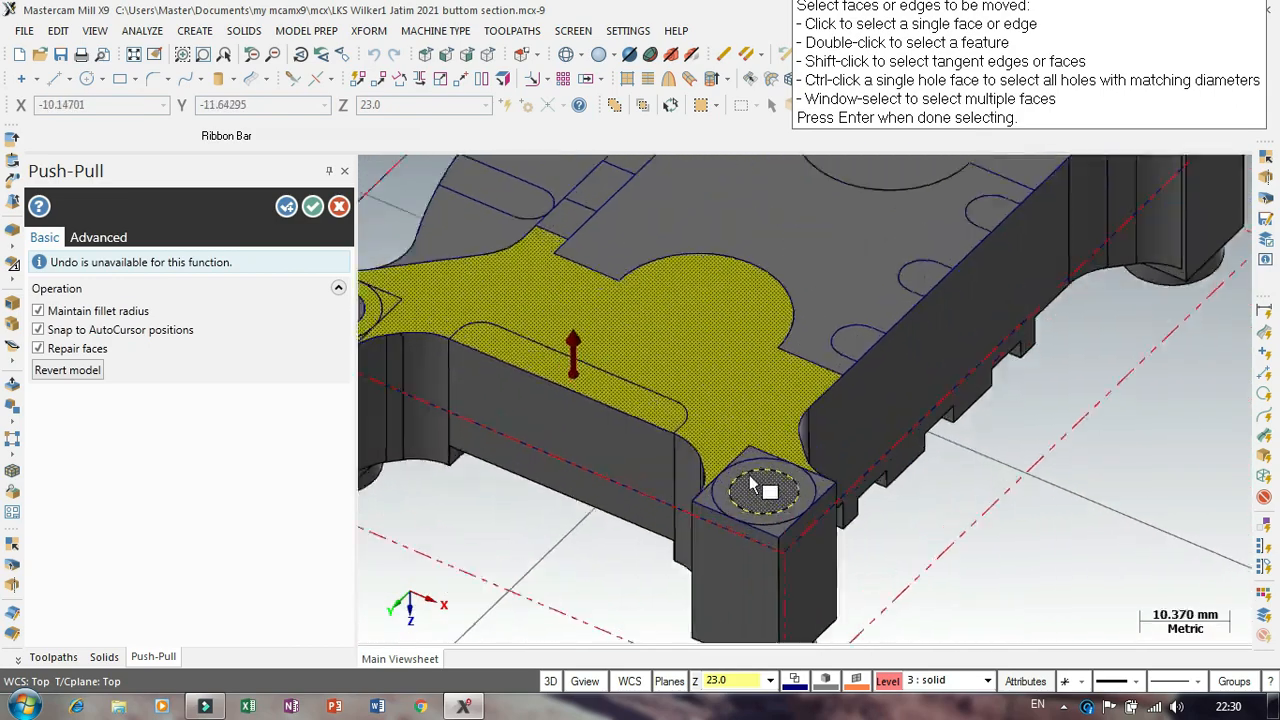
pyautogui.click(763, 460)
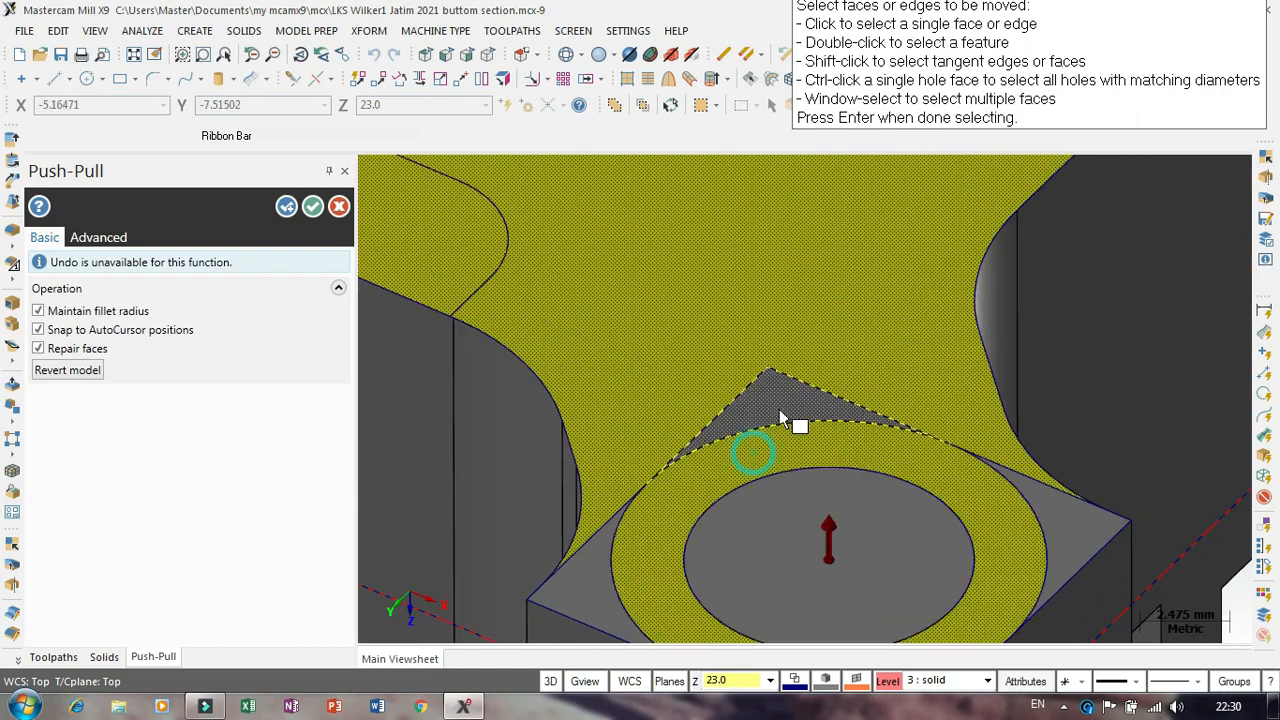
pyautogui.scroll(1, 600, 560)
pyautogui.scroll(-2, 663, 423)
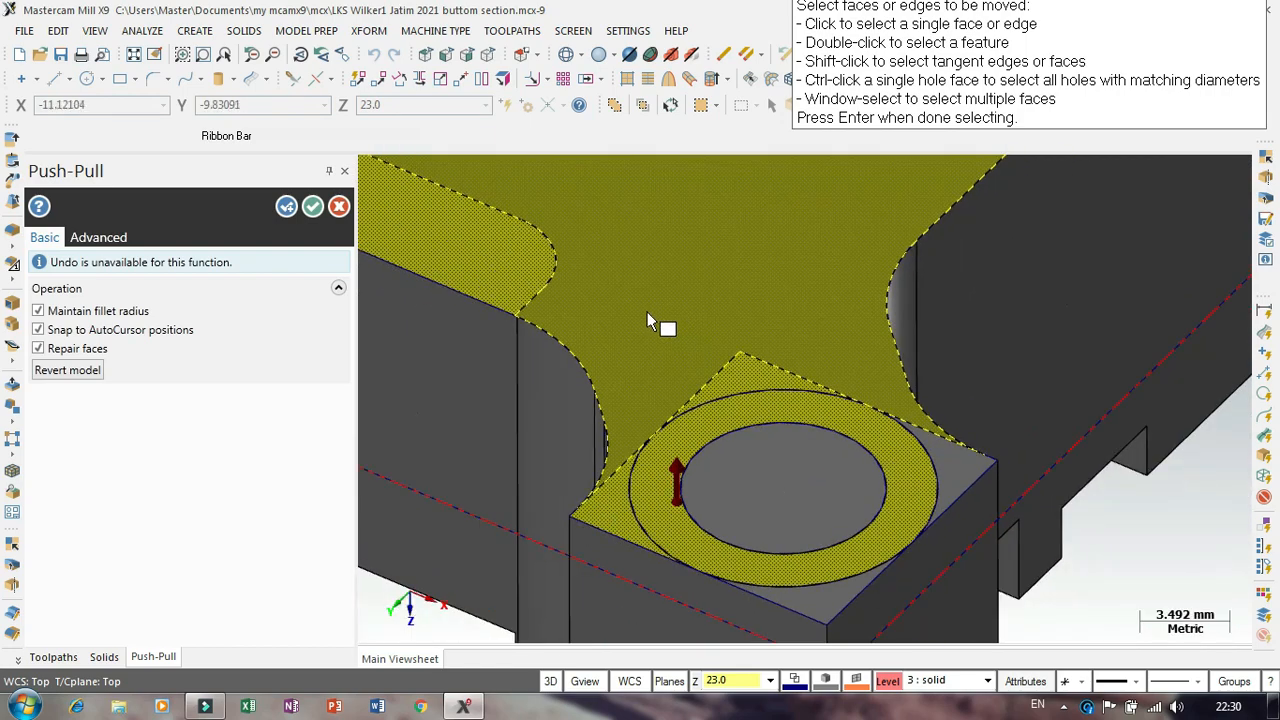
pyautogui.scroll(1, 941, 466)
pyautogui.click(939, 452)
pyautogui.scroll(-2, 812, 258)
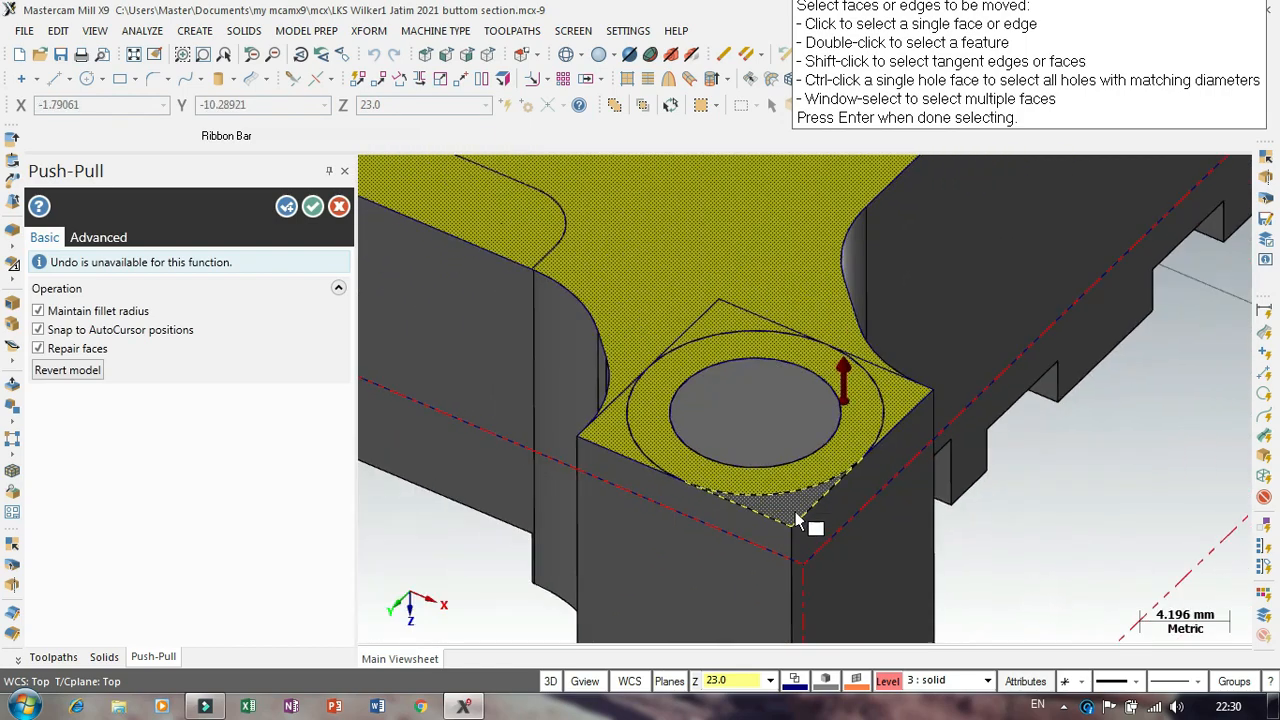
pyautogui.scroll(2, 795, 516)
pyautogui.click(788, 503)
pyautogui.scroll(-3, 770, 600)
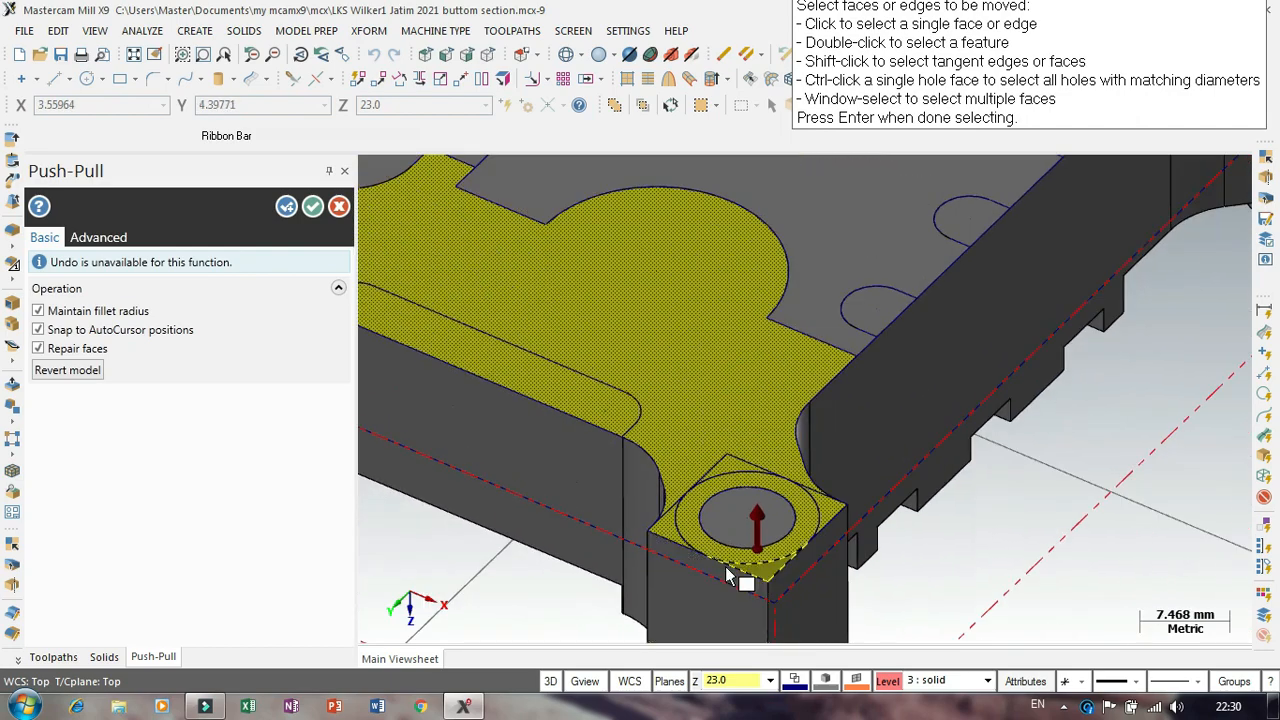
# Step: Add all the curved side wing's faces, both the rounded slots and the areas between them, to the Push-Pull selection
pyautogui.scroll(1, 875, 462)
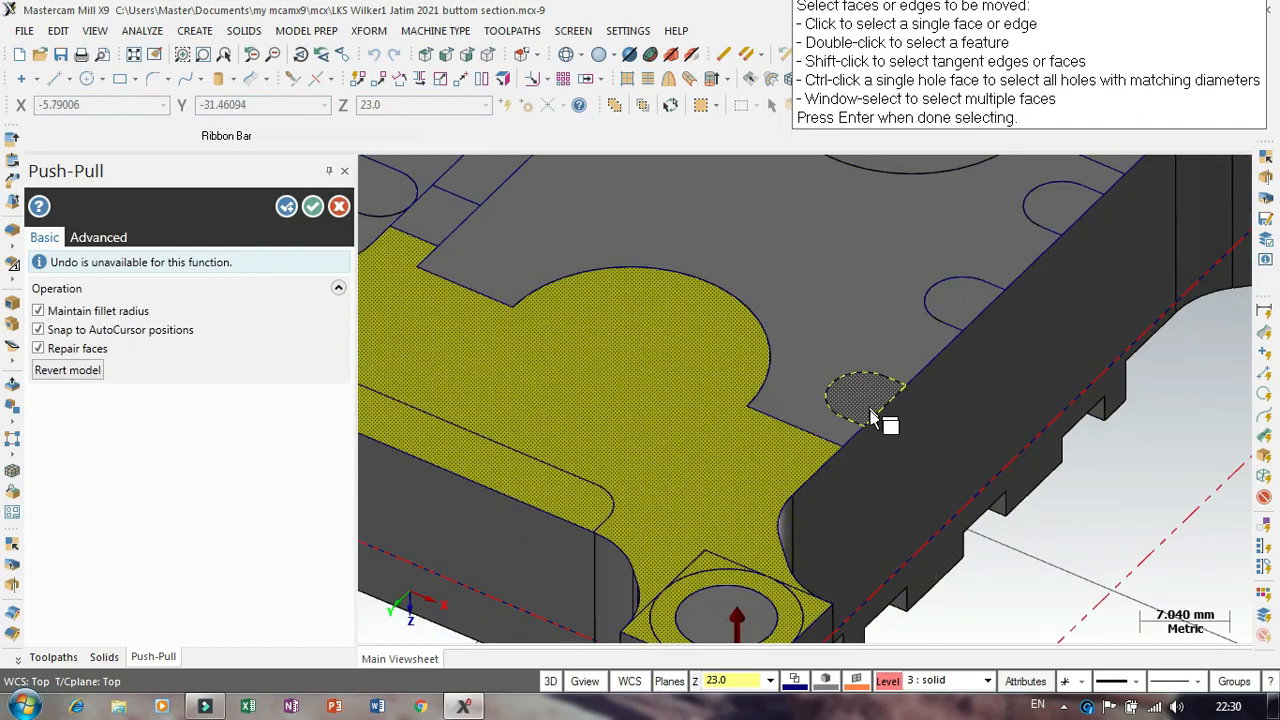
pyautogui.scroll(-3, 886, 423)
pyautogui.scroll(3, 627, 345)
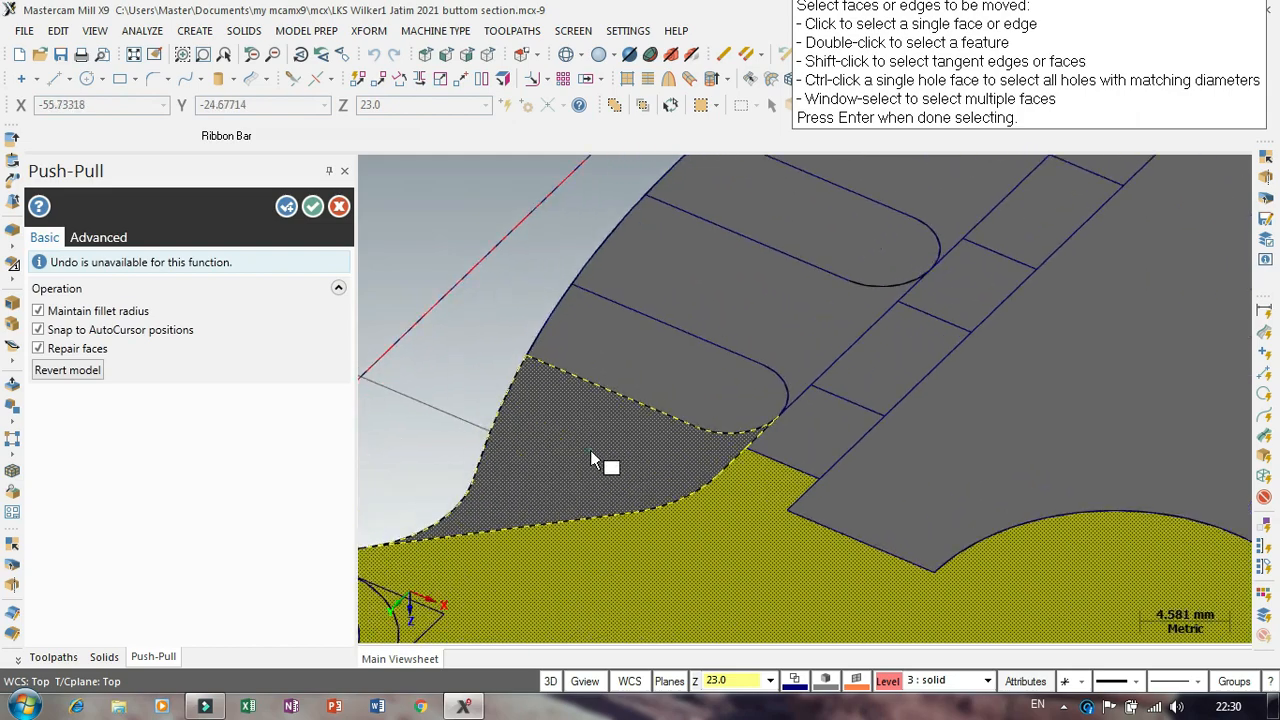
pyautogui.click(590, 455)
pyautogui.scroll(1, 651, 378)
pyautogui.click(724, 281)
pyautogui.click(813, 236)
pyautogui.scroll(-3, 593, 455)
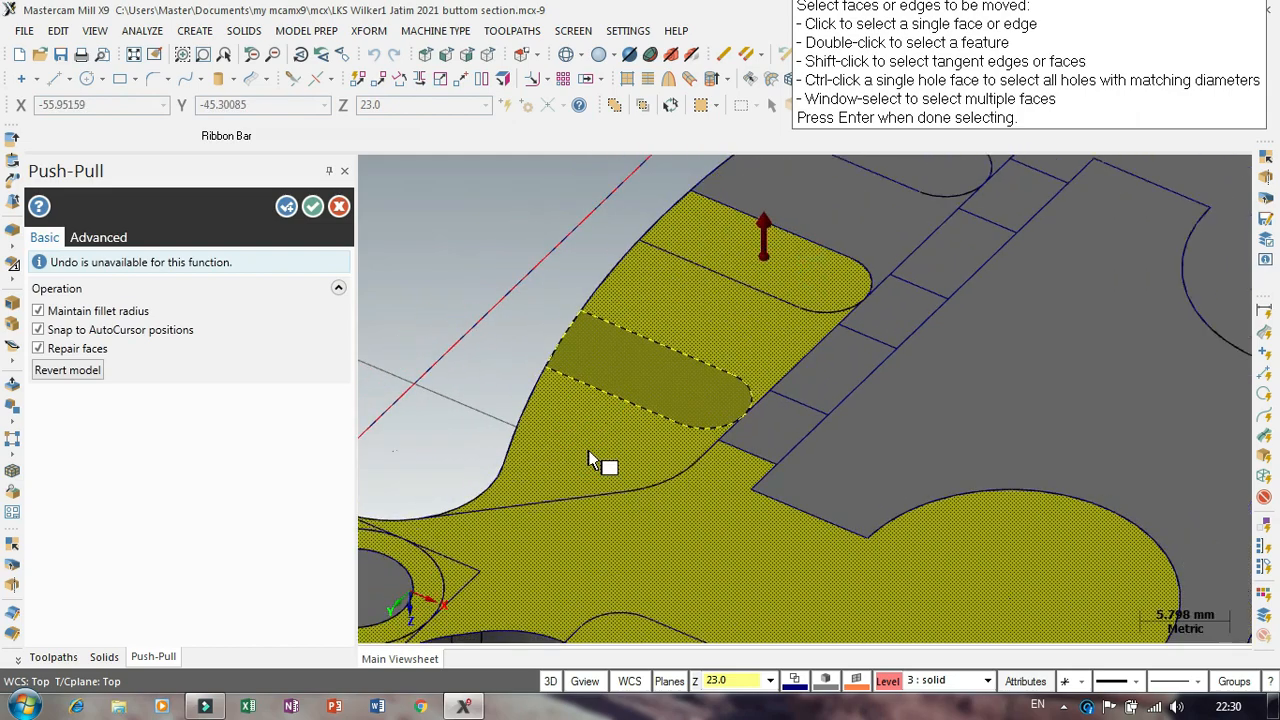
pyautogui.click(765, 287)
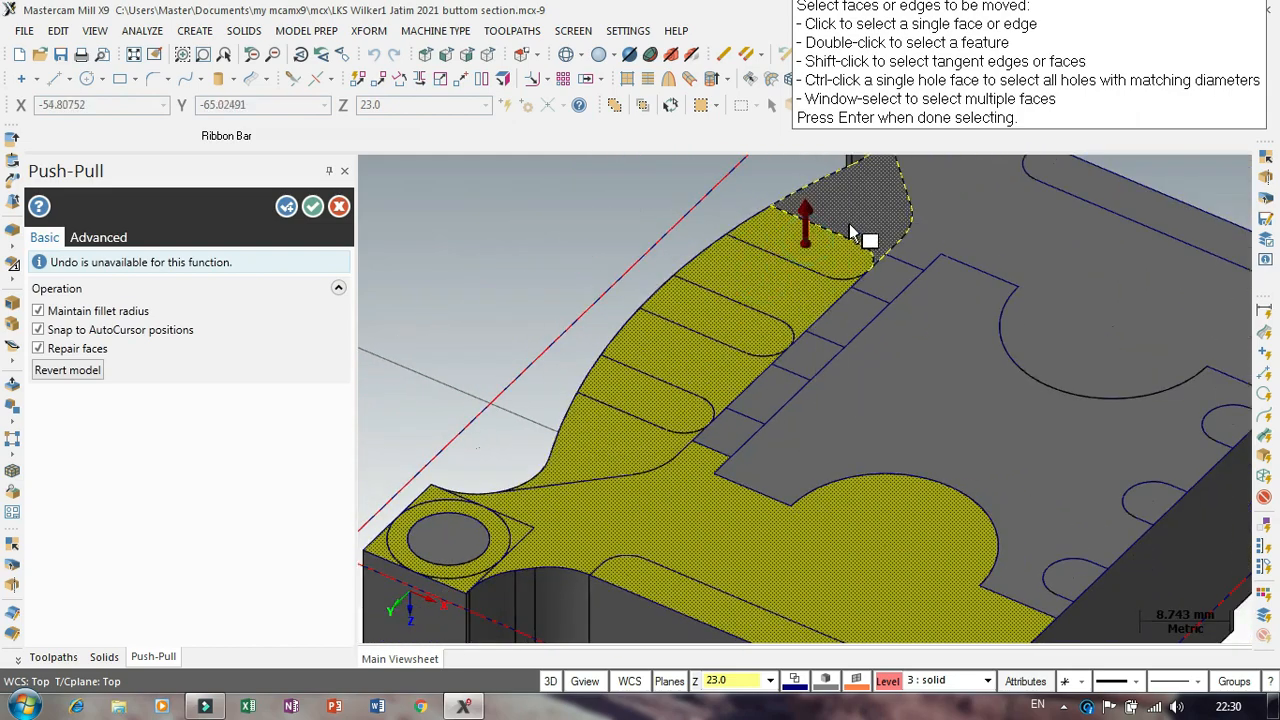
pyautogui.click(850, 235)
# Step: Add the row of small rectangular faces between the curved wing and the central plateau to the Push-Pull selection
pyautogui.scroll(2, 733, 453)
pyautogui.click(731, 453)
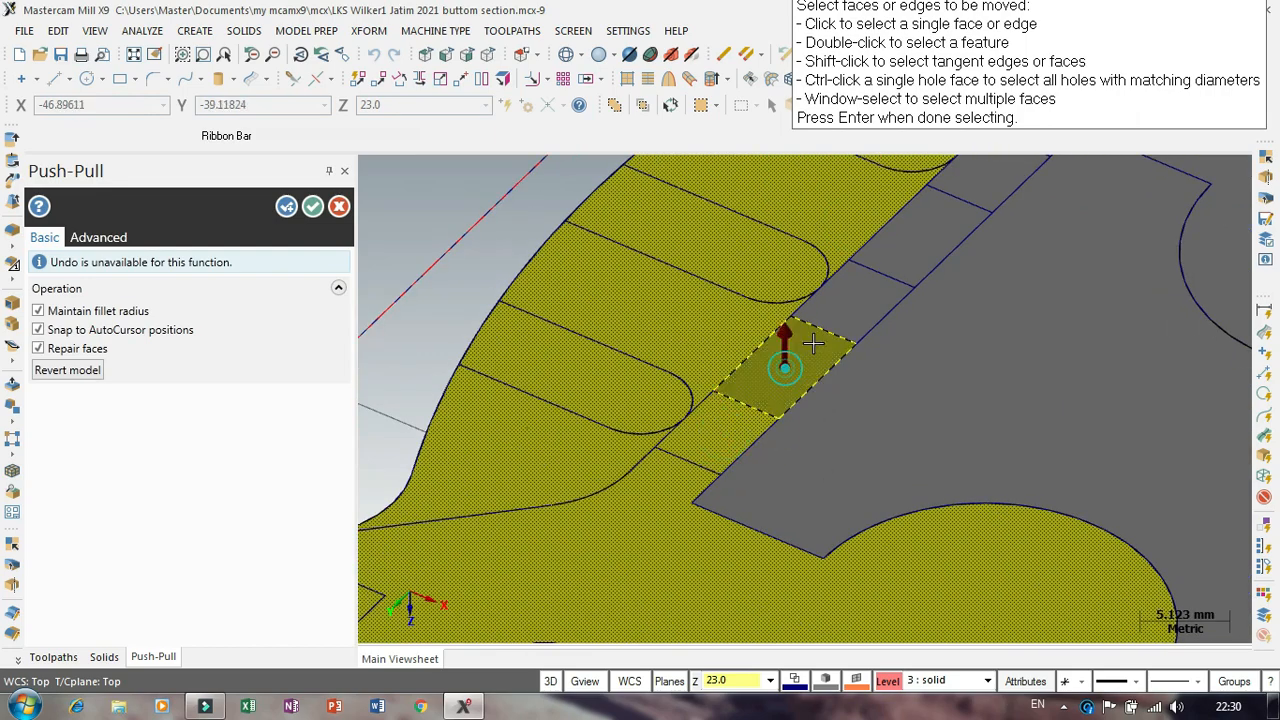
pyautogui.click(795, 372)
pyautogui.scroll(-1, 759, 410)
pyautogui.scroll(-1, 759, 410)
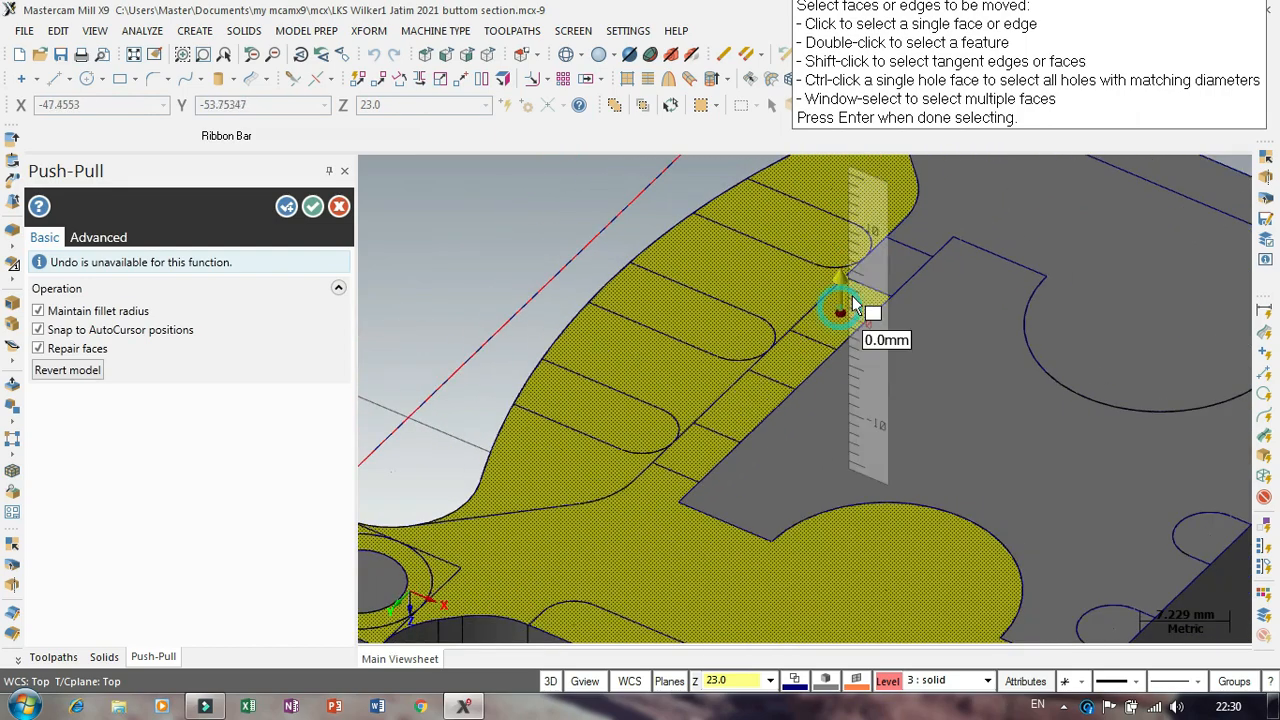
pyautogui.click(876, 283)
# Step: Add the large main face along the far short edge to the Push-Pull selection
pyautogui.scroll(-2, 700, 520)
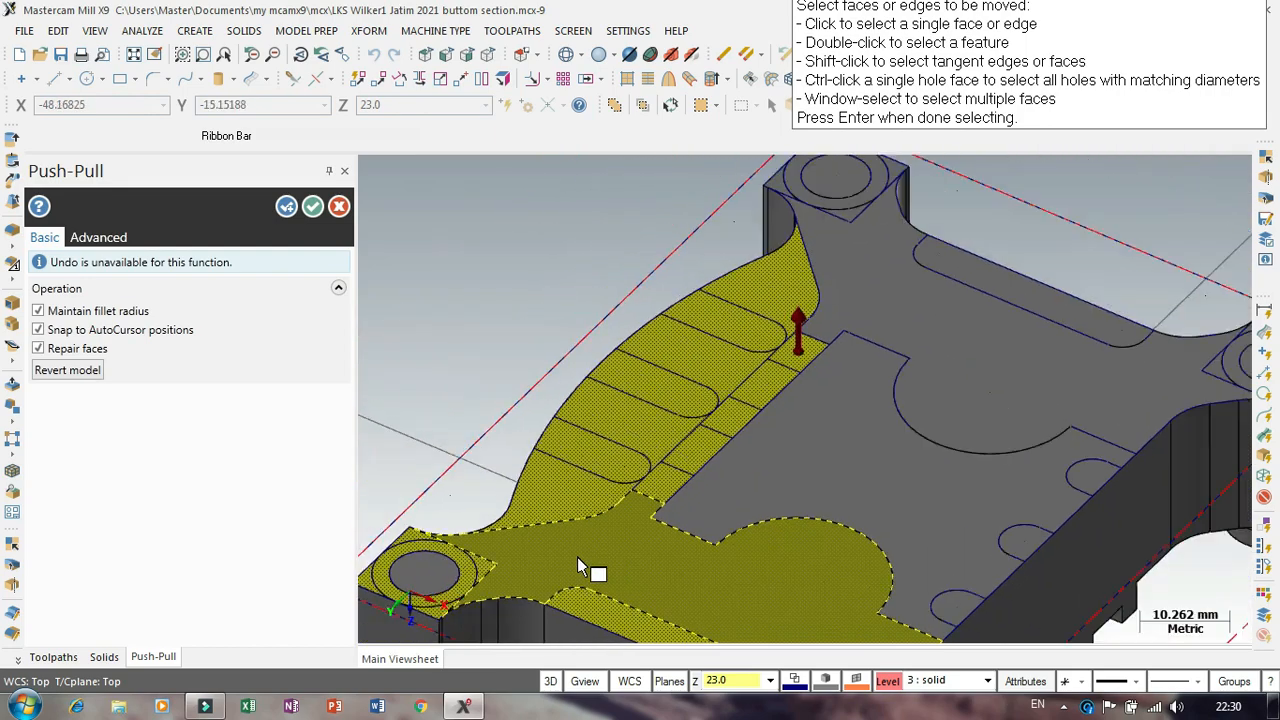
pyautogui.click(883, 303)
pyautogui.scroll(-1, 645, 475)
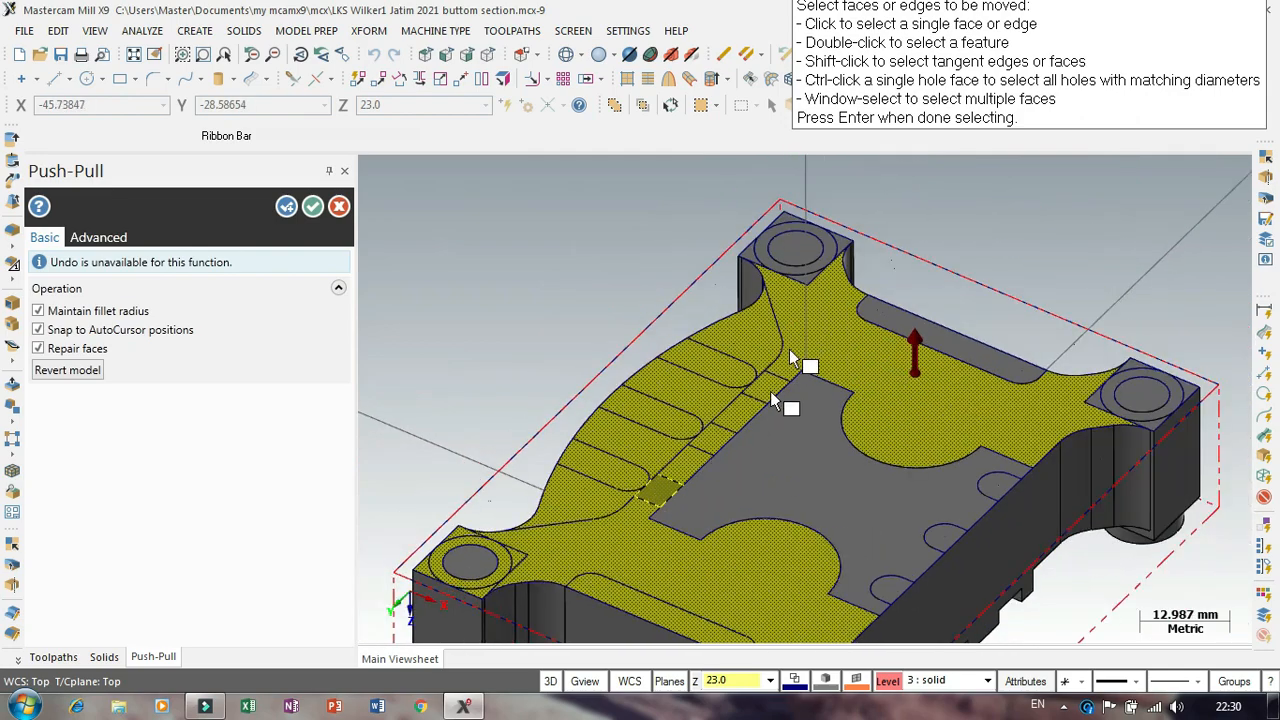
# Step: Add the ring and corner faces of the far pad beside the curved wing to the Push-Pull selection, leaving out its inner circle
pyautogui.scroll(3, 749, 237)
pyautogui.scroll(2, 737, 254)
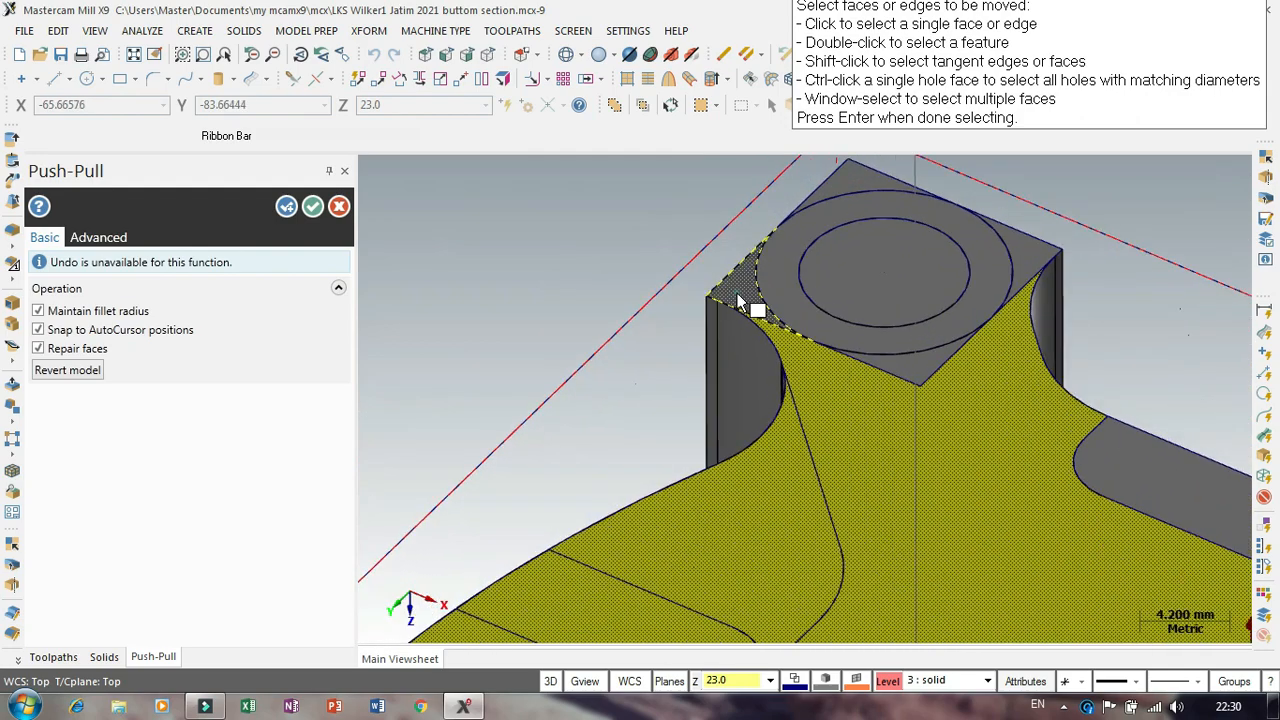
pyautogui.click(748, 300)
pyautogui.click(848, 188)
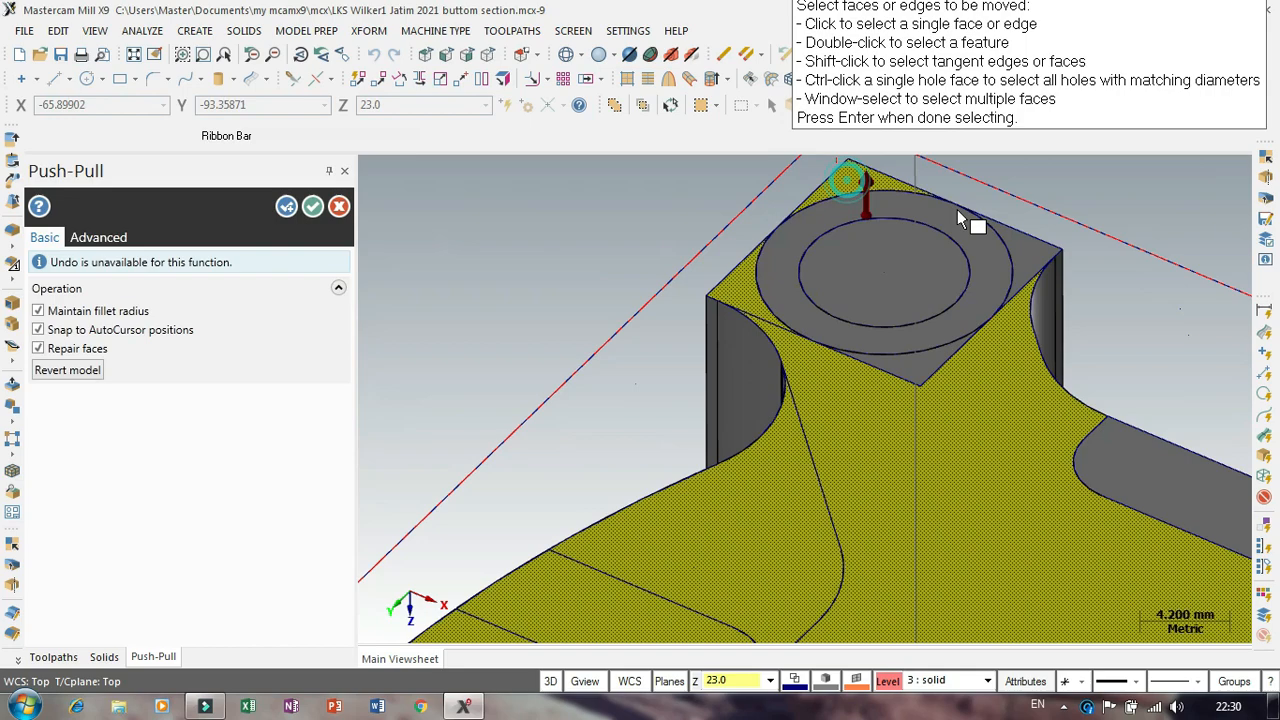
pyautogui.click(1025, 262)
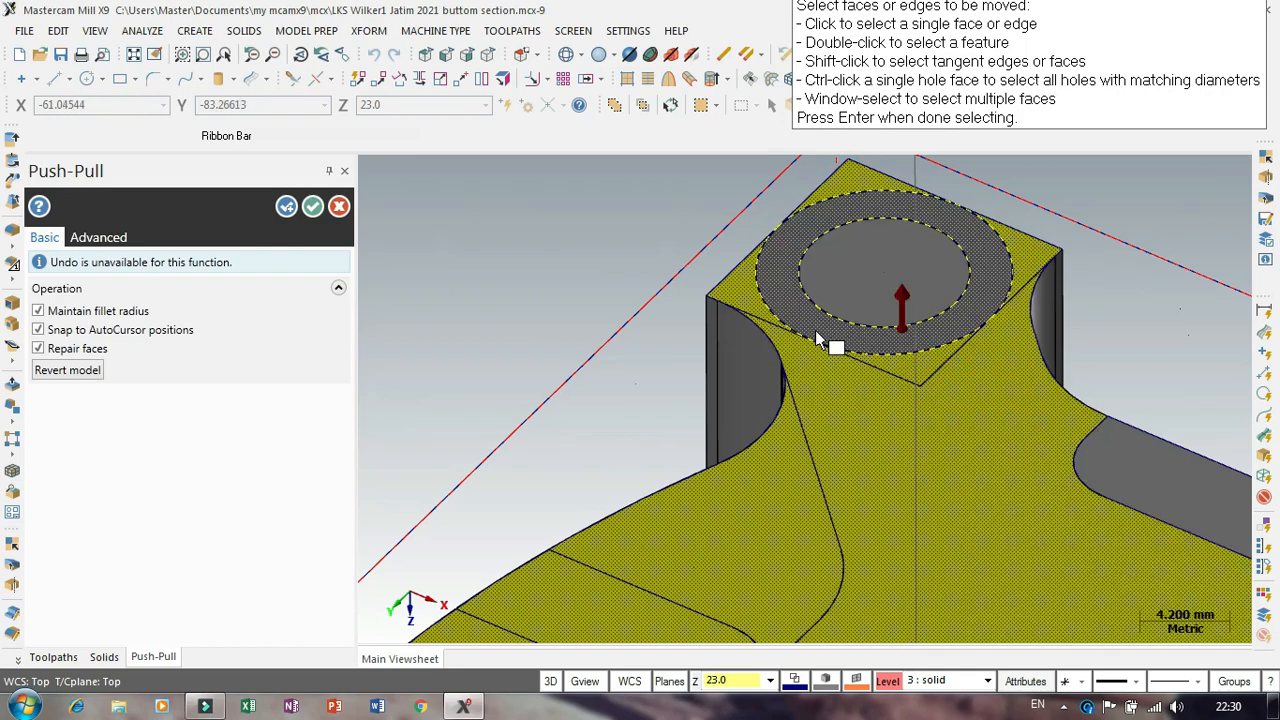
pyautogui.click(829, 343)
# Step: Add the long rounded recess face on the far short edge to the Push-Pull selection
pyautogui.scroll(-4, 608, 393)
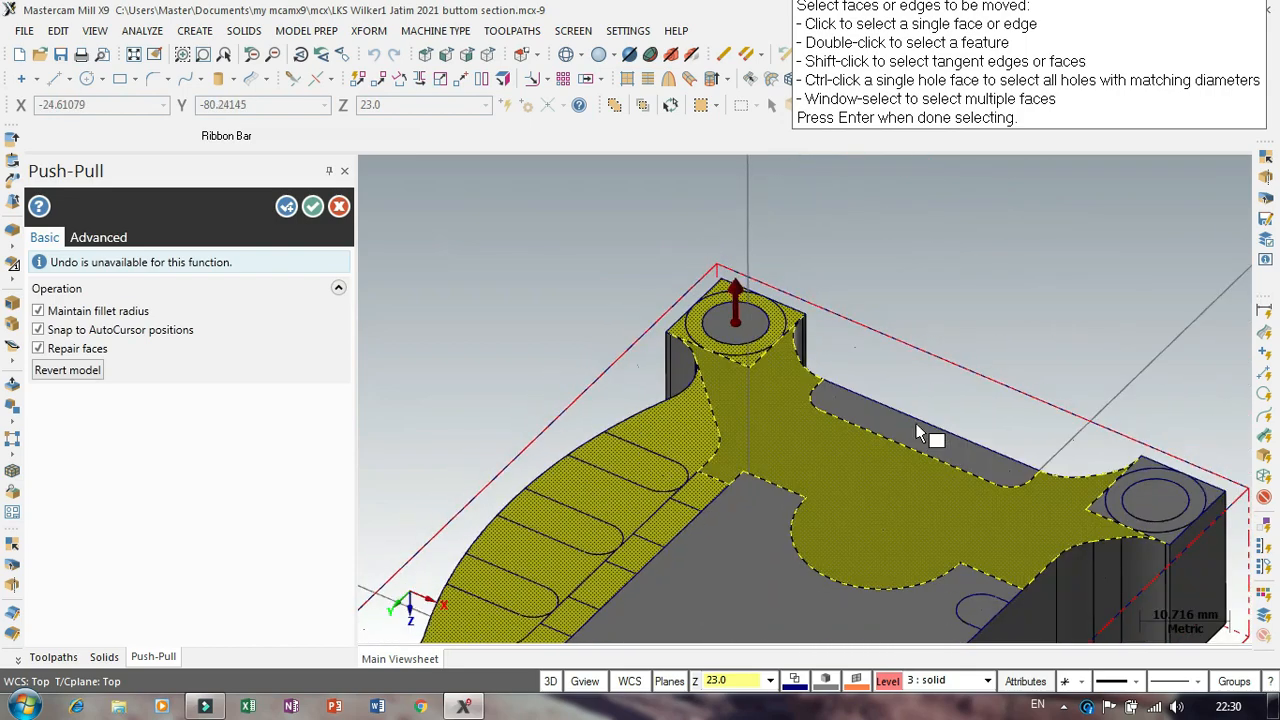
pyautogui.click(924, 441)
pyautogui.scroll(-2, 725, 300)
pyautogui.scroll(-2, 766, 340)
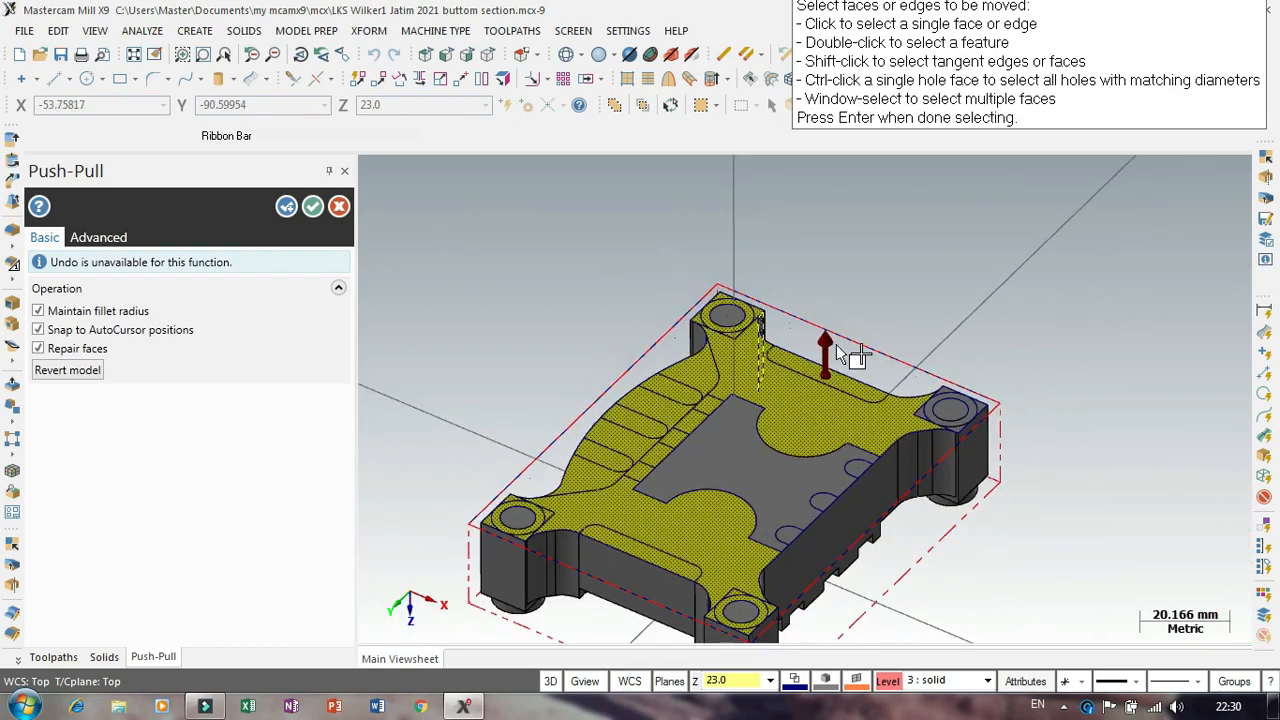
# Step: Add the ring and corner faces of the remaining far corner pad to the Push-Pull selection, leaving out its inner circle
pyautogui.scroll(1, 949, 370)
pyautogui.scroll(8, 949, 370)
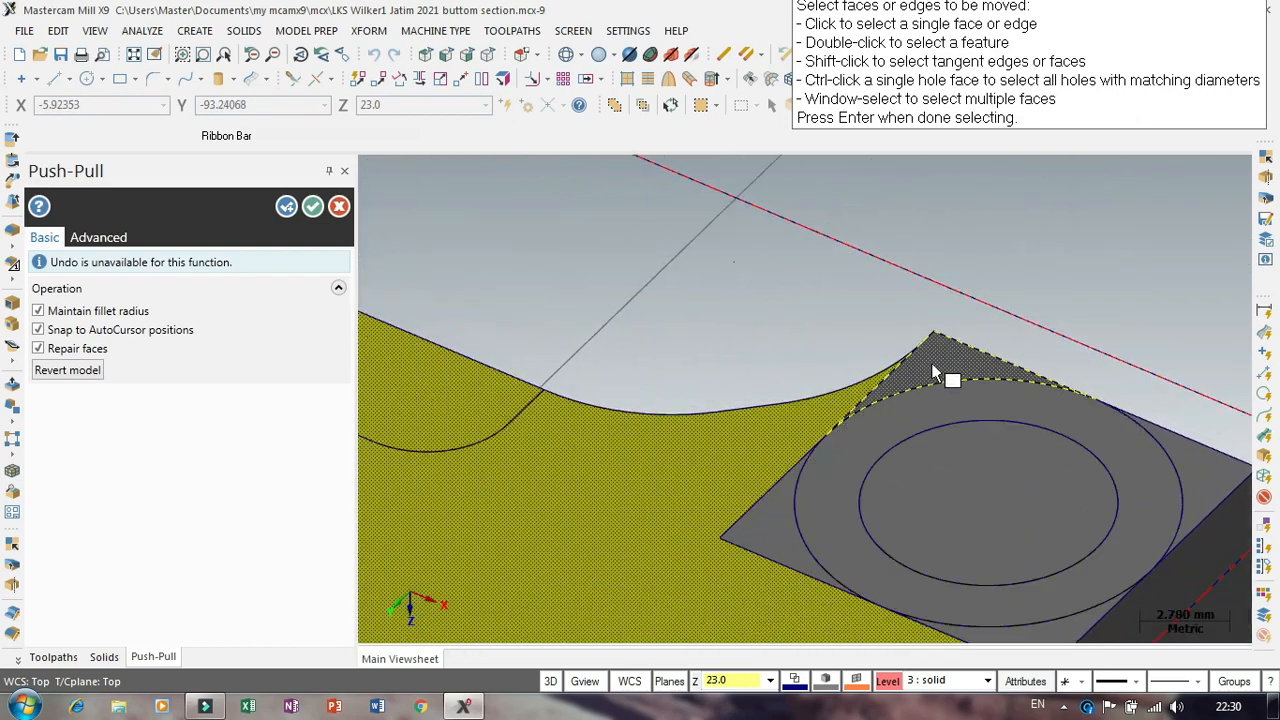
pyautogui.click(918, 413)
pyautogui.click(782, 521)
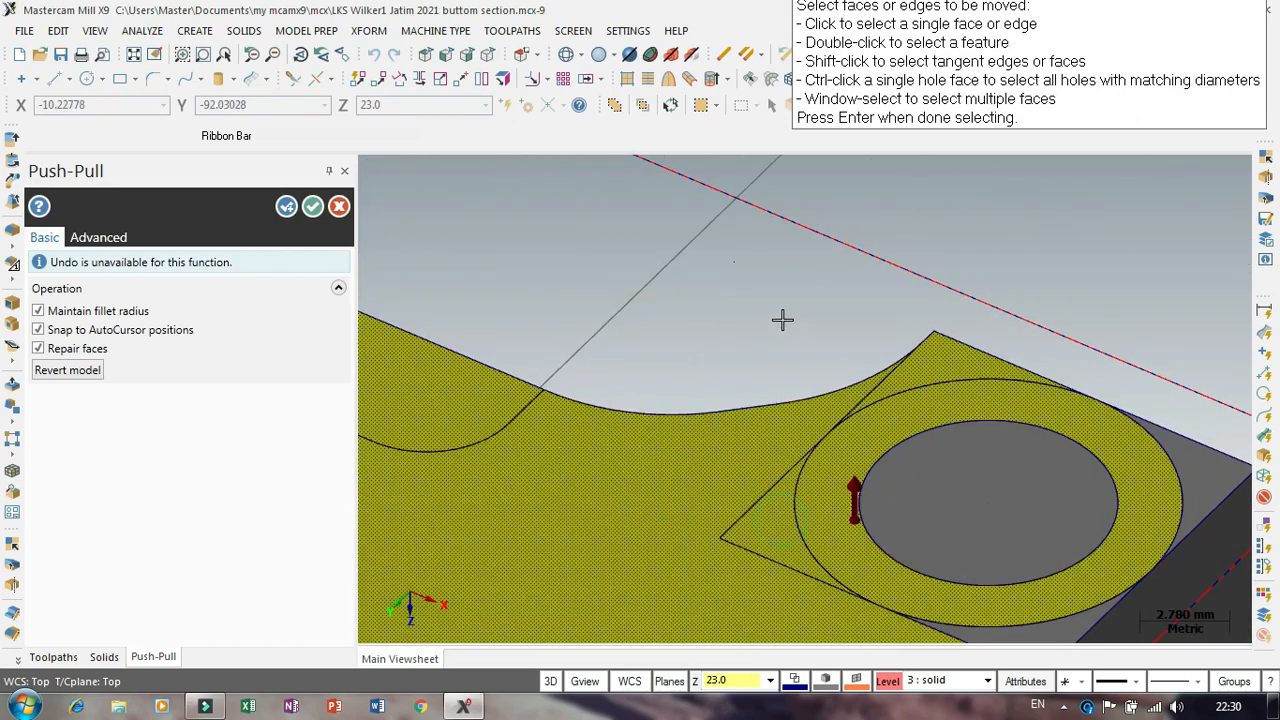
pyautogui.scroll(-2, 783, 320)
pyautogui.scroll(2, 924, 521)
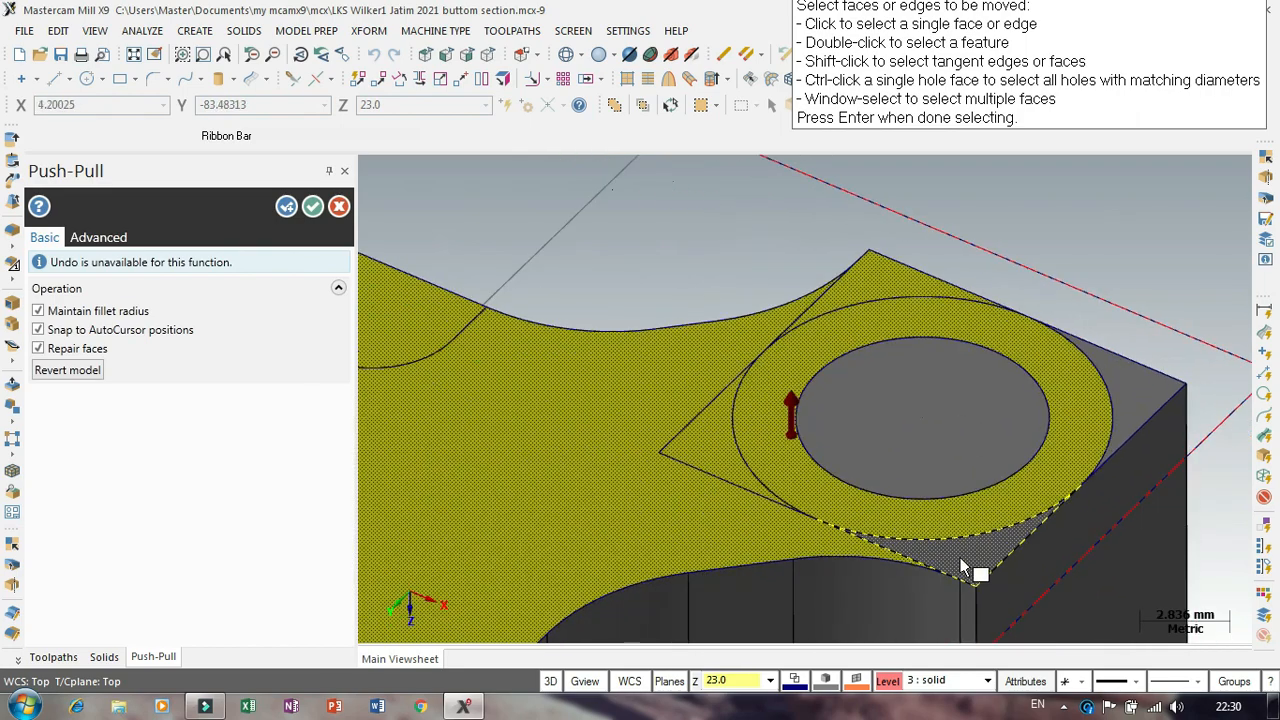
pyautogui.click(1145, 398)
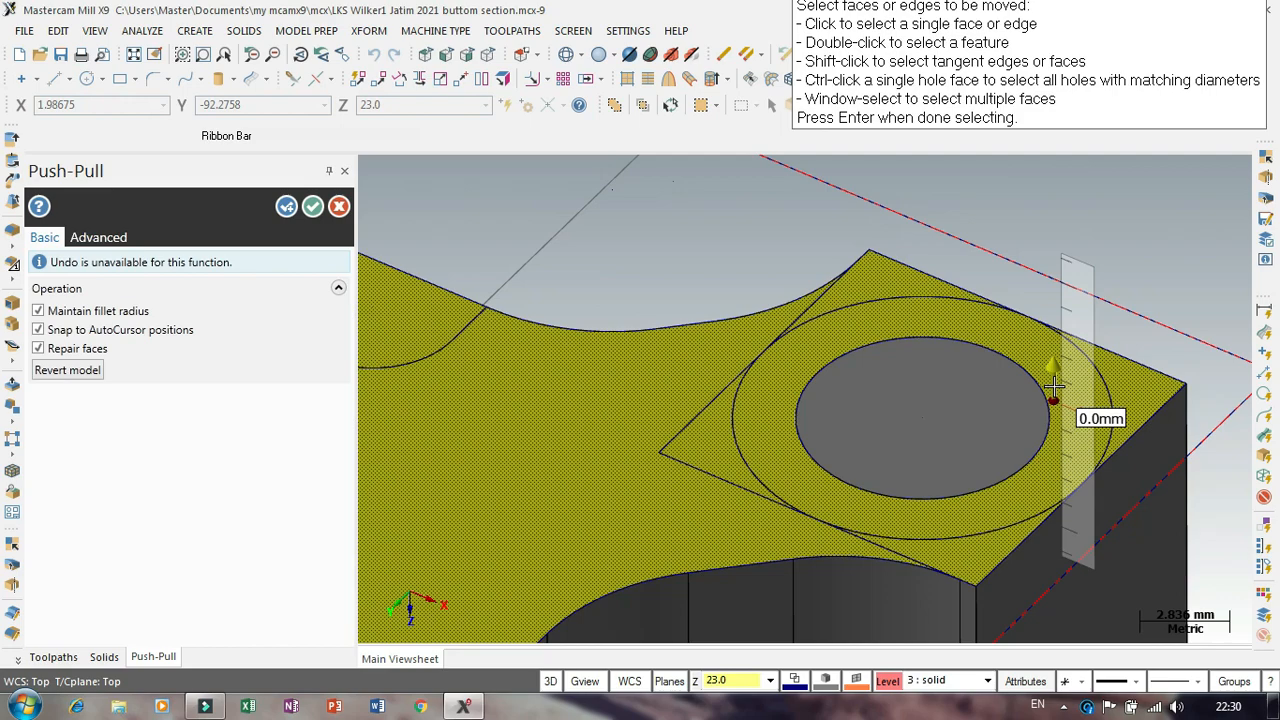
# Step: Push the selected underside faces by -4.5 mm so the central plateau and the four round bosses stand proud
pyautogui.scroll(-6, 1064, 278)
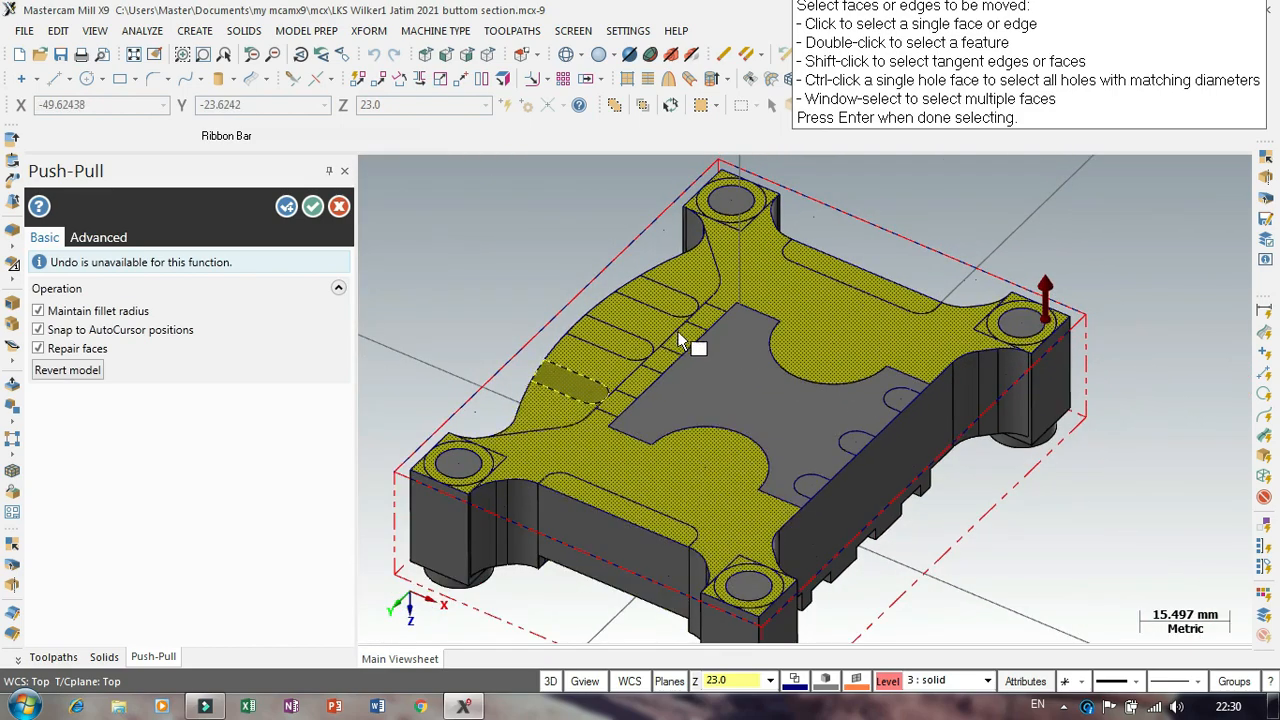
pyautogui.scroll(6, 1025, 318)
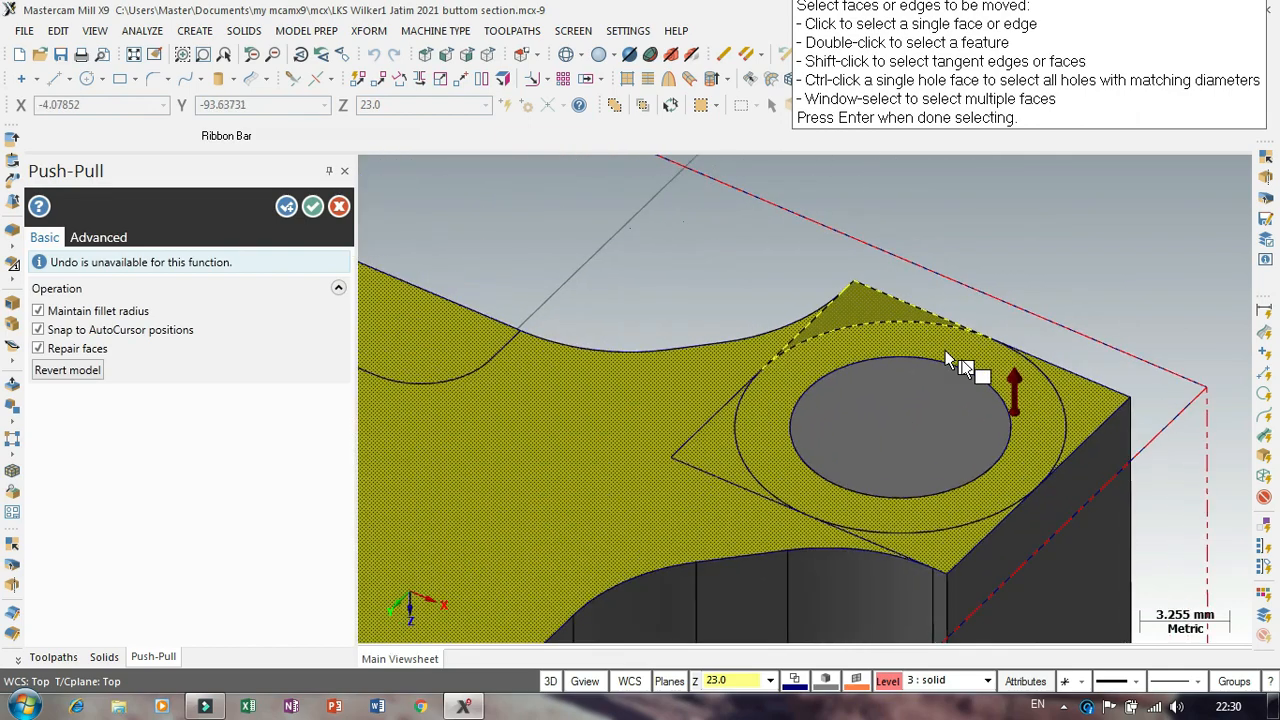
pyautogui.click(1035, 411)
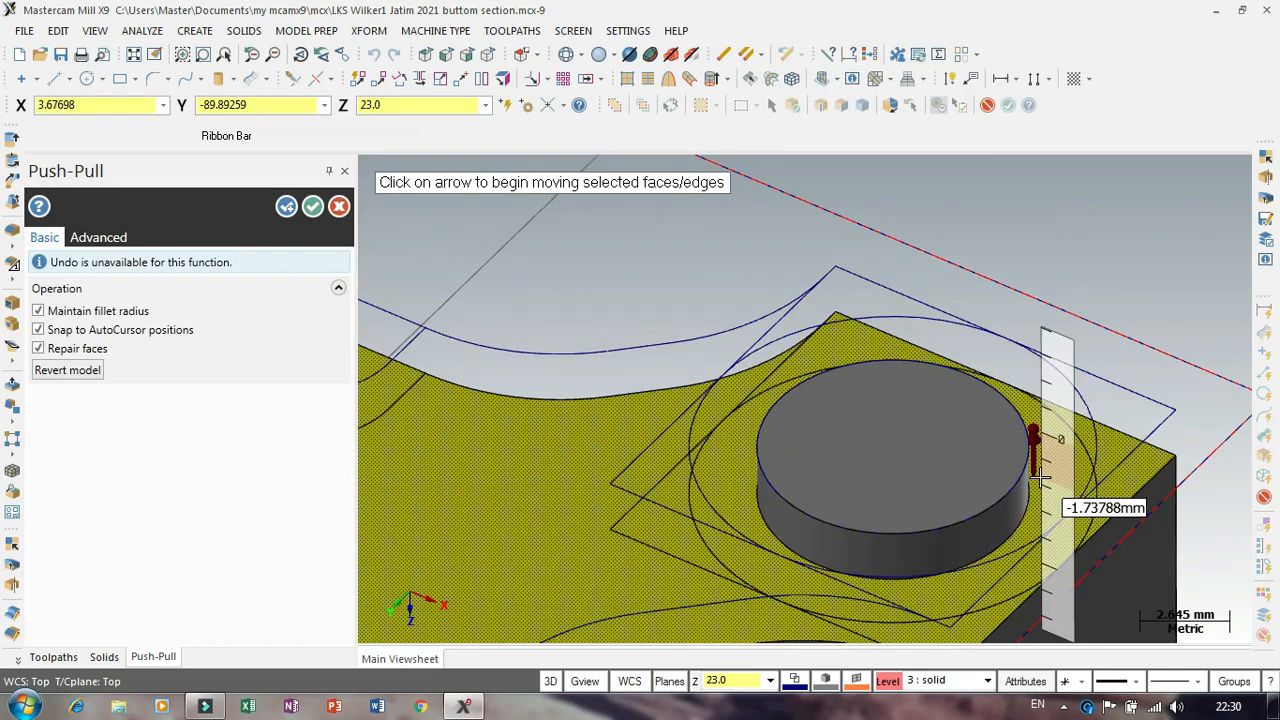
pyautogui.write('-4.5')
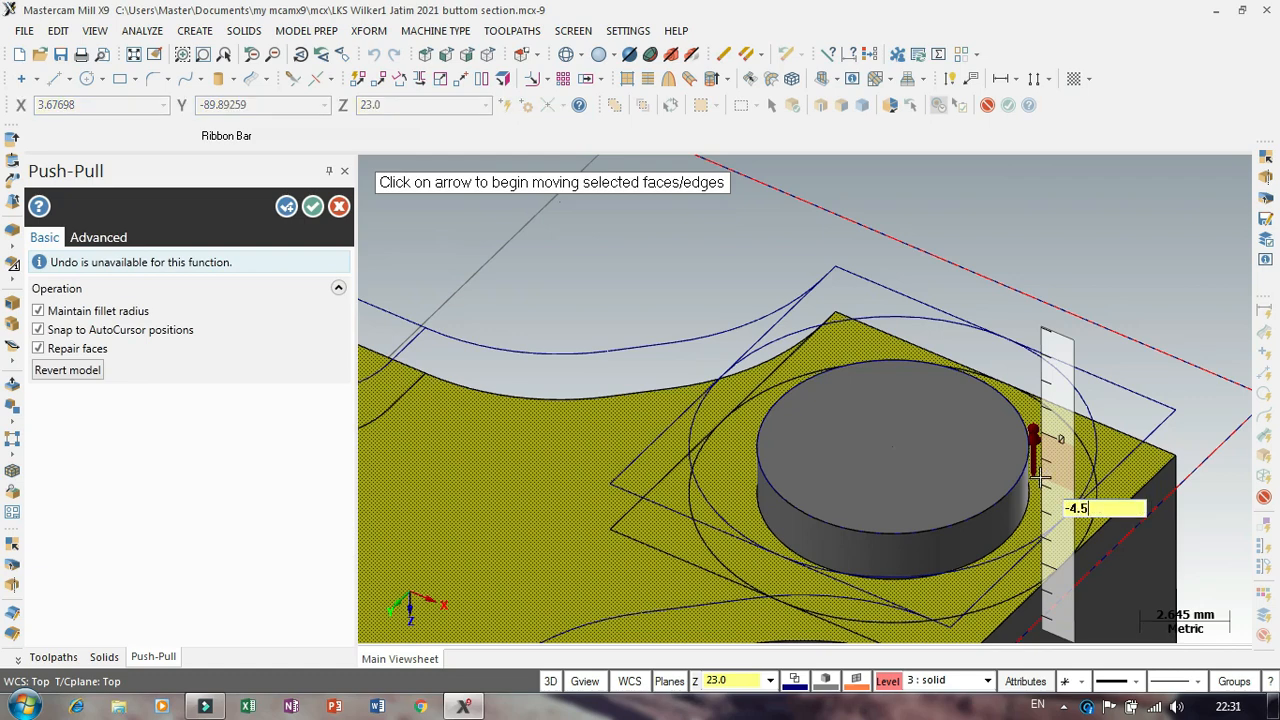
pyautogui.press('Return')
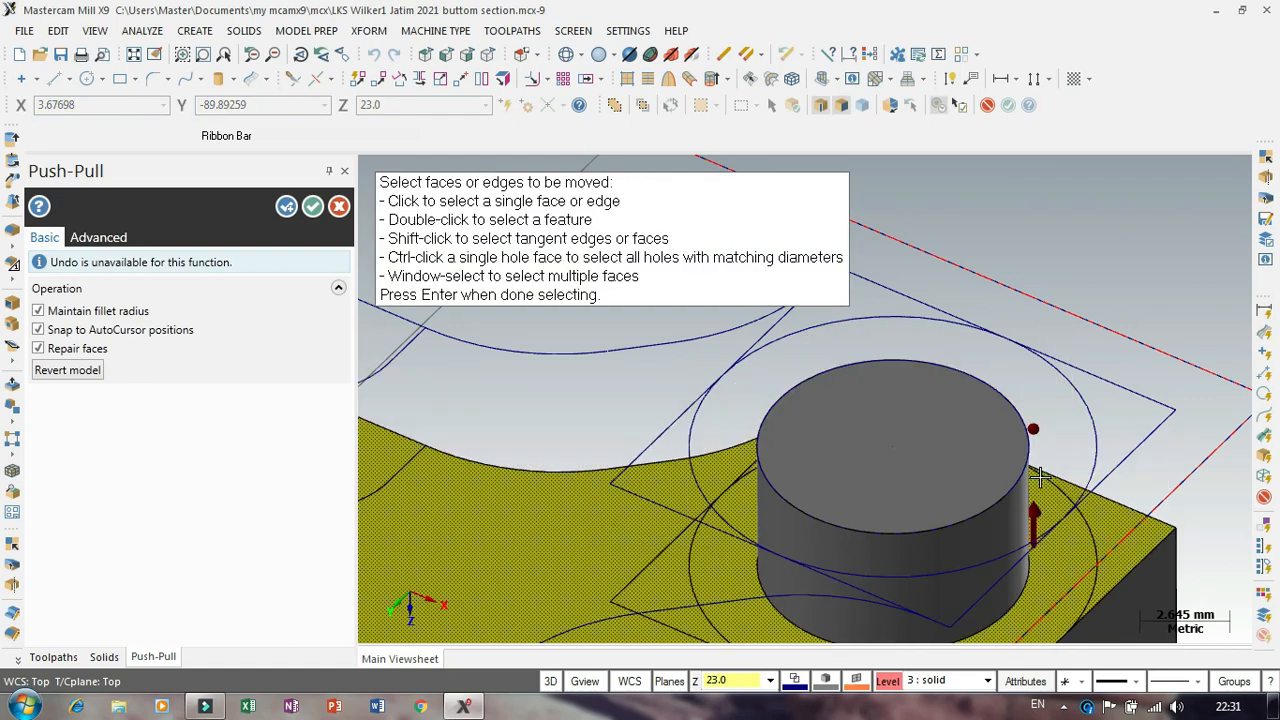
# Step: Hide the bottom wireframe level, keeping level 3 (solid) as the main level
pyautogui.scroll(-8, 1188, 289)
pyautogui.scroll(-4, 1081, 217)
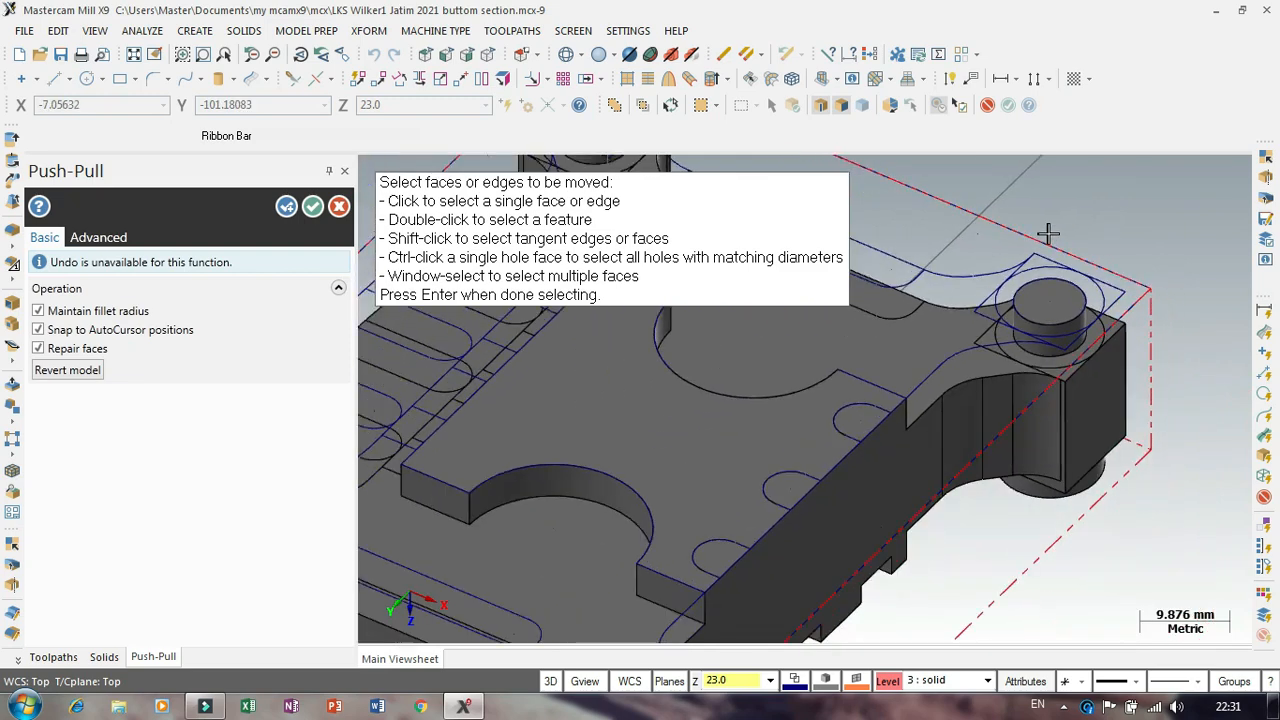
pyautogui.click(888, 681)
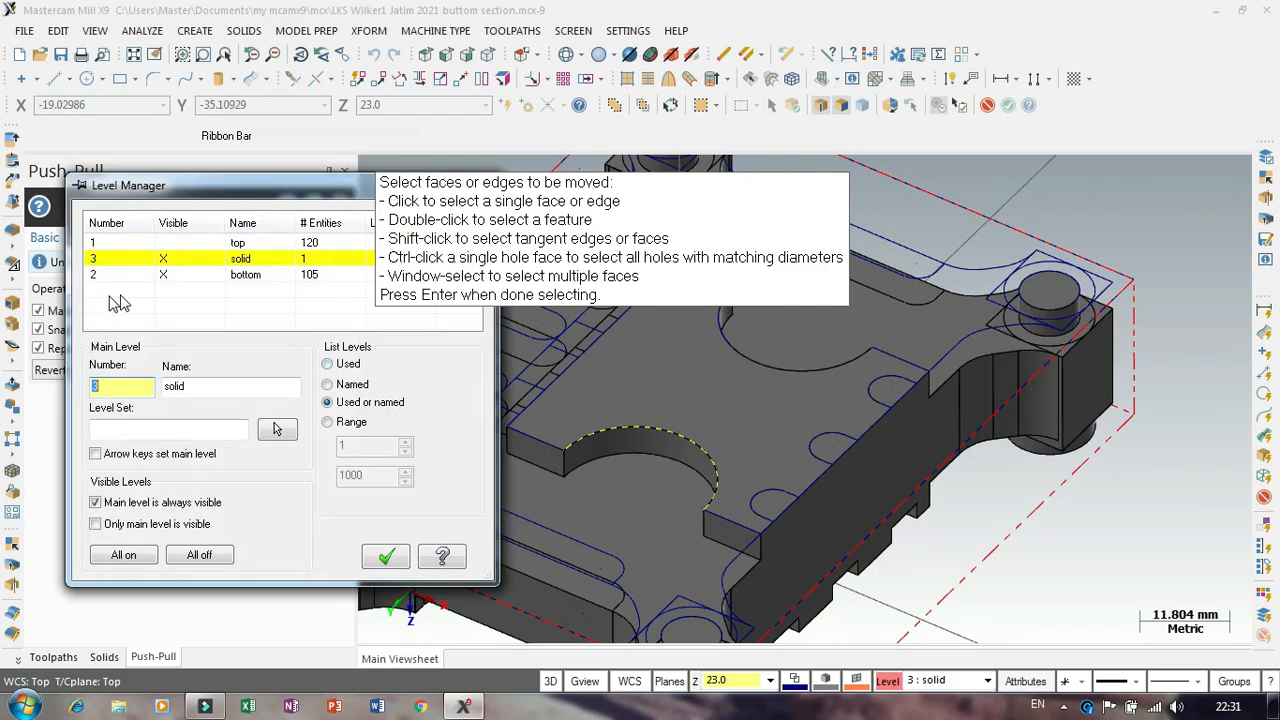
pyautogui.click(162, 275)
pyautogui.click(133, 258)
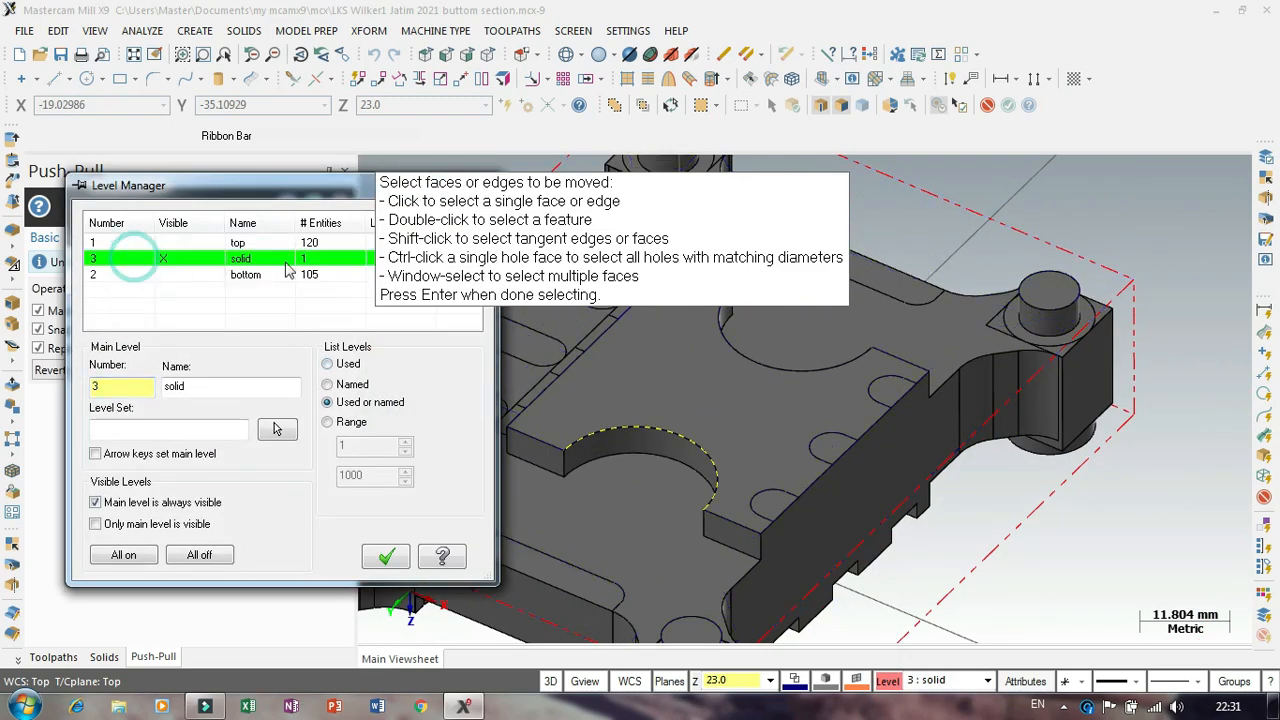
pyautogui.click(386, 557)
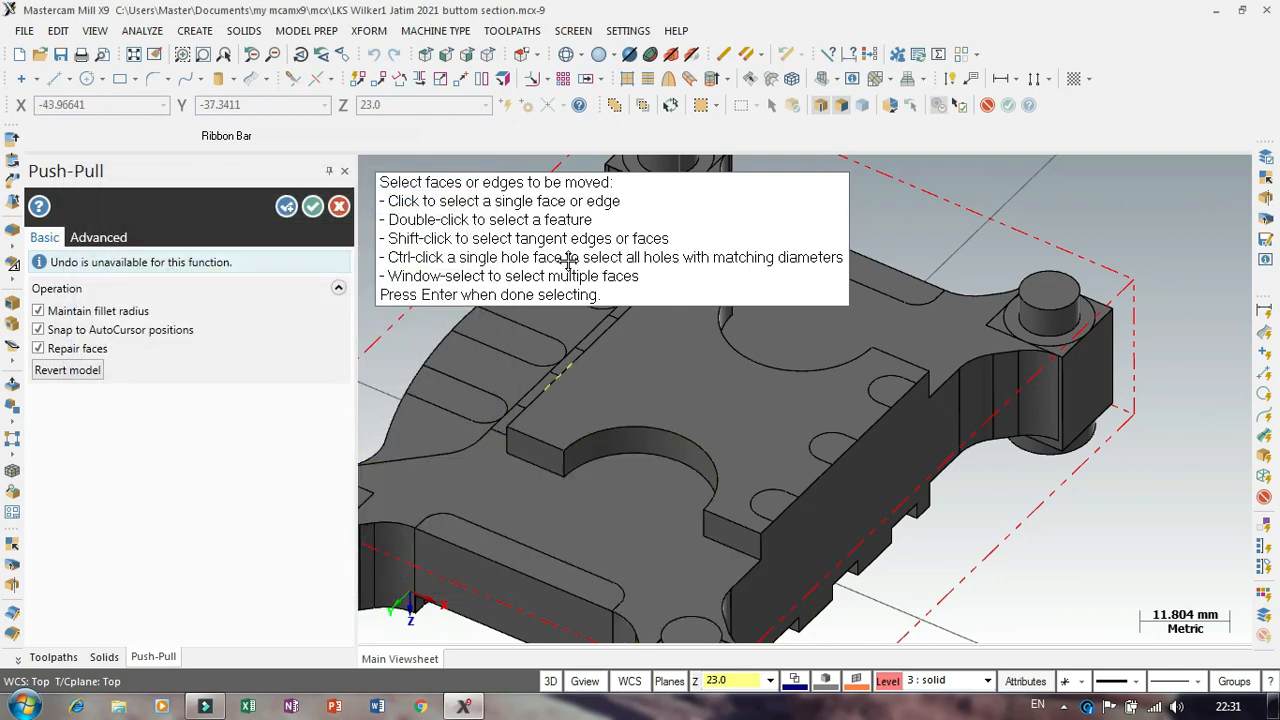
# Step: Select the lowered main face on the near short edge and its long rounded recess for another Push-Pull
pyautogui.scroll(-4, 906, 437)
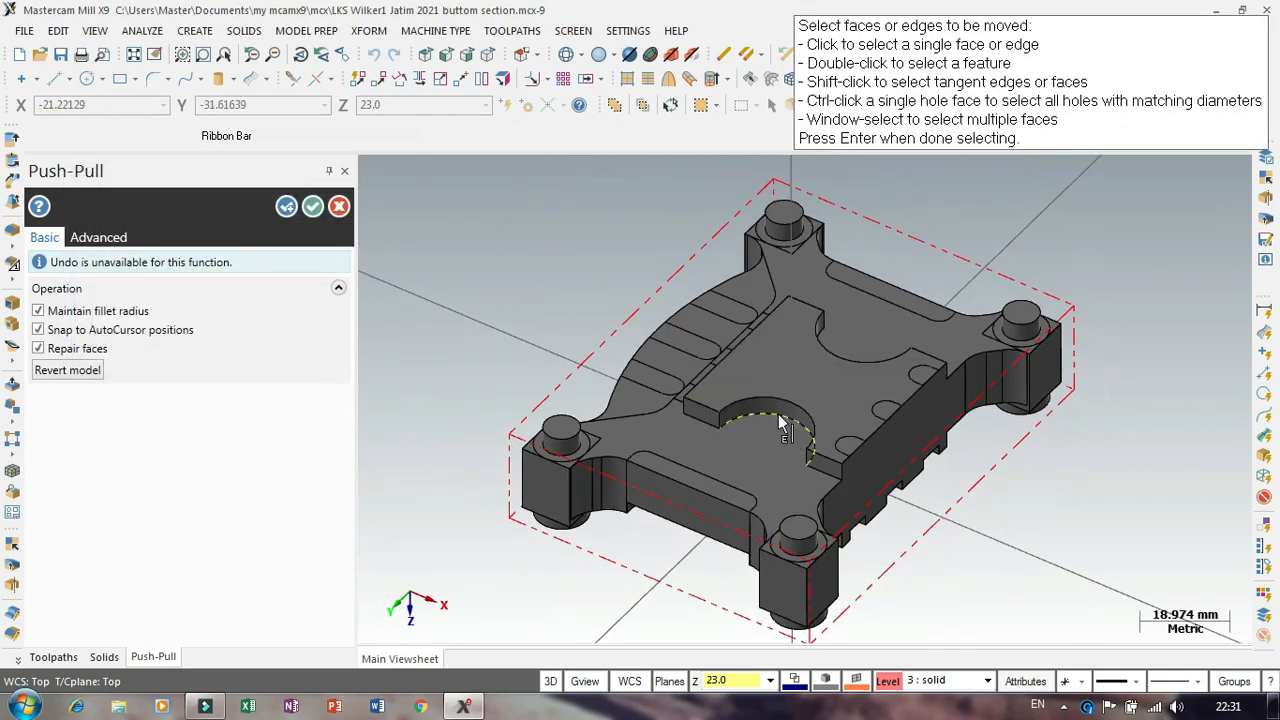
pyautogui.scroll(3, 706, 400)
pyautogui.scroll(-2, 707, 404)
pyautogui.scroll(-2, 705, 440)
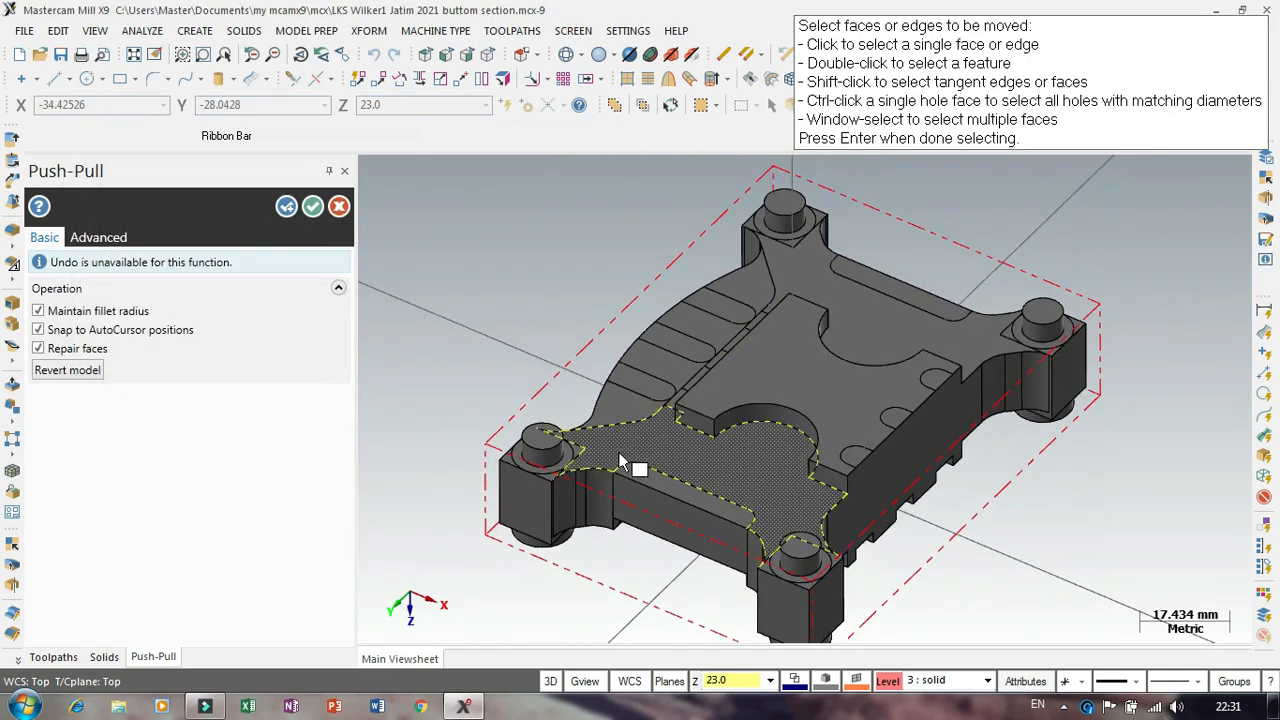
pyautogui.scroll(3, 595, 475)
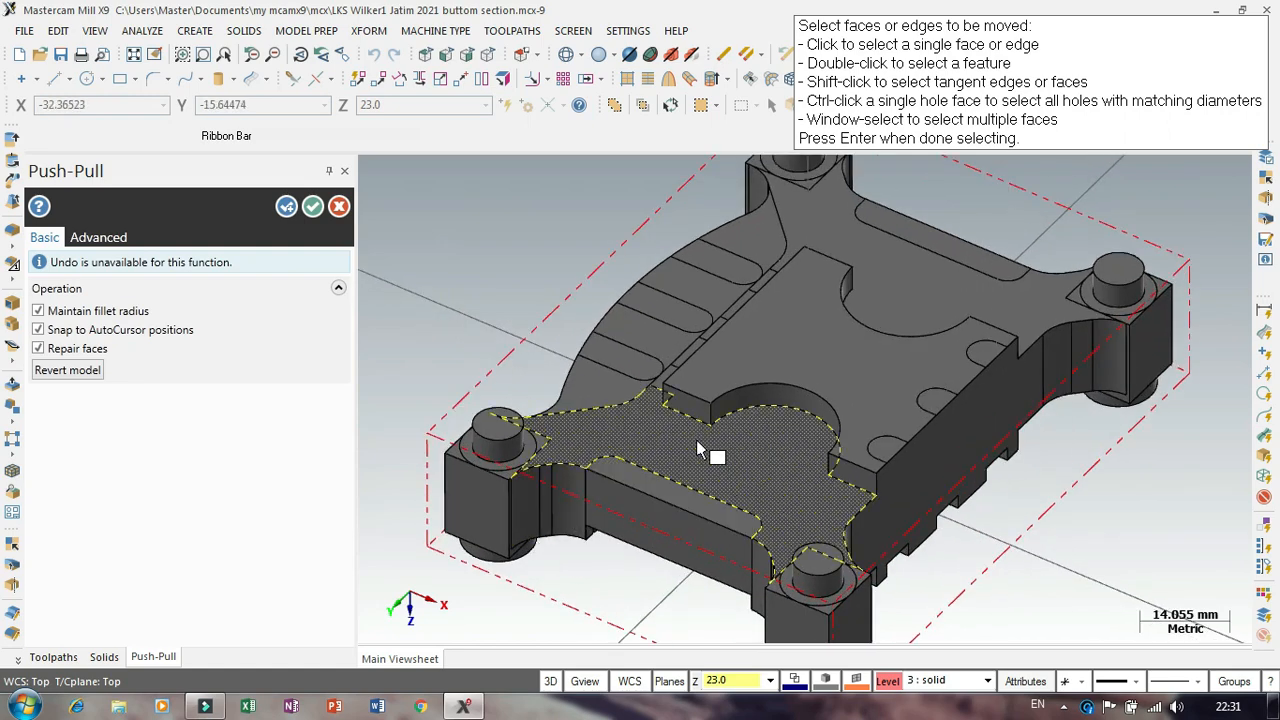
pyautogui.scroll(3, 708, 452)
pyautogui.scroll(1, 702, 450)
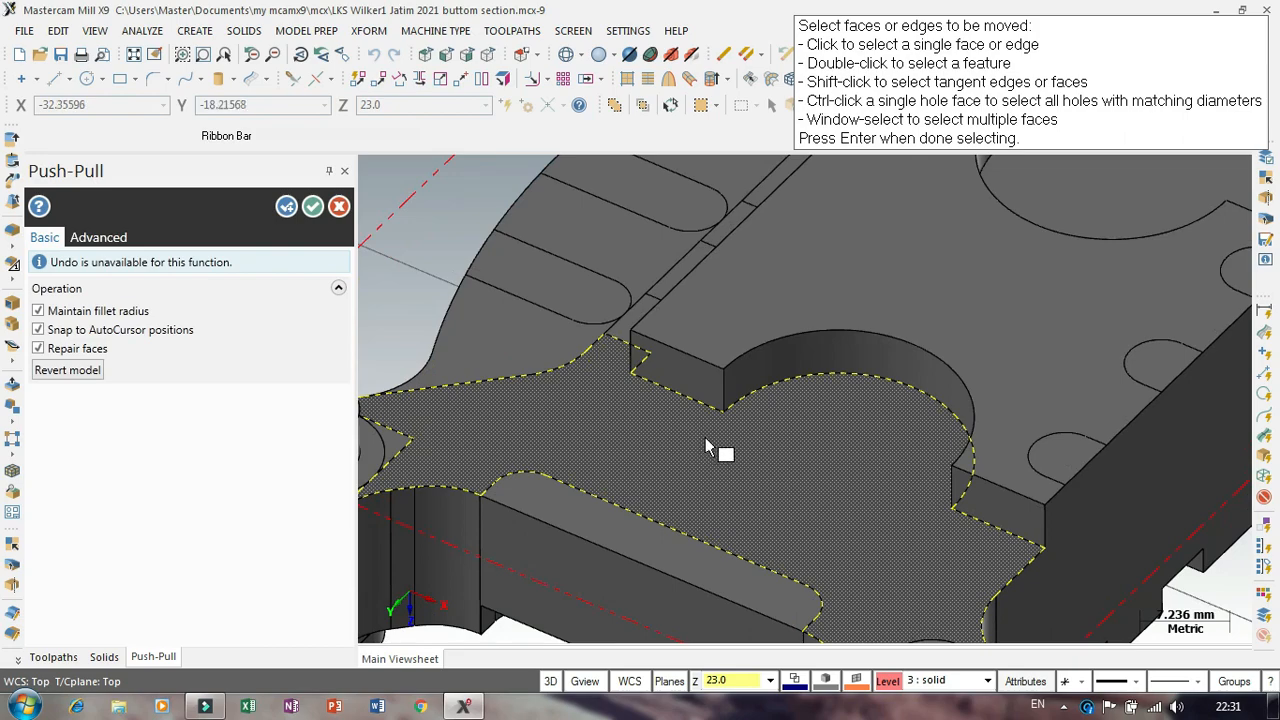
pyautogui.click(733, 466)
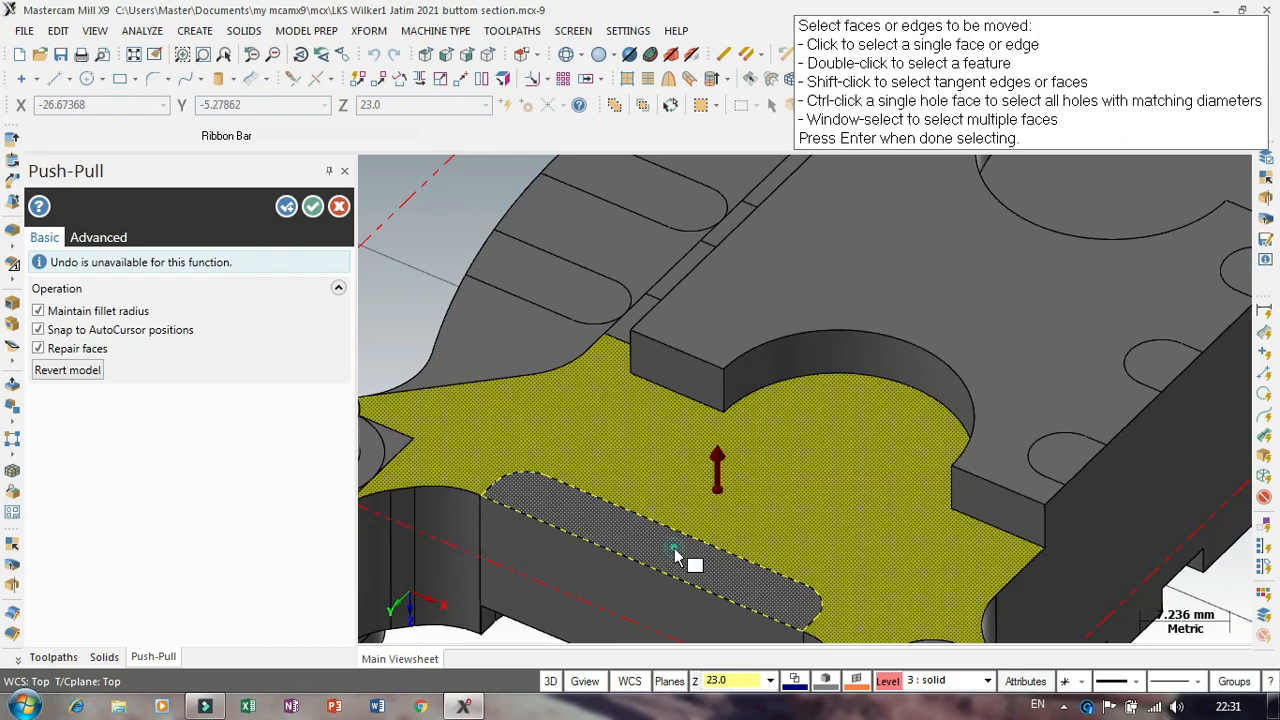
# Step: Add the lowered curved wing's slot faces and the faces between them to the new Push-Pull selection
pyautogui.scroll(-1, 565, 540)
pyautogui.scroll(-3, 543, 437)
pyautogui.scroll(5, 557, 346)
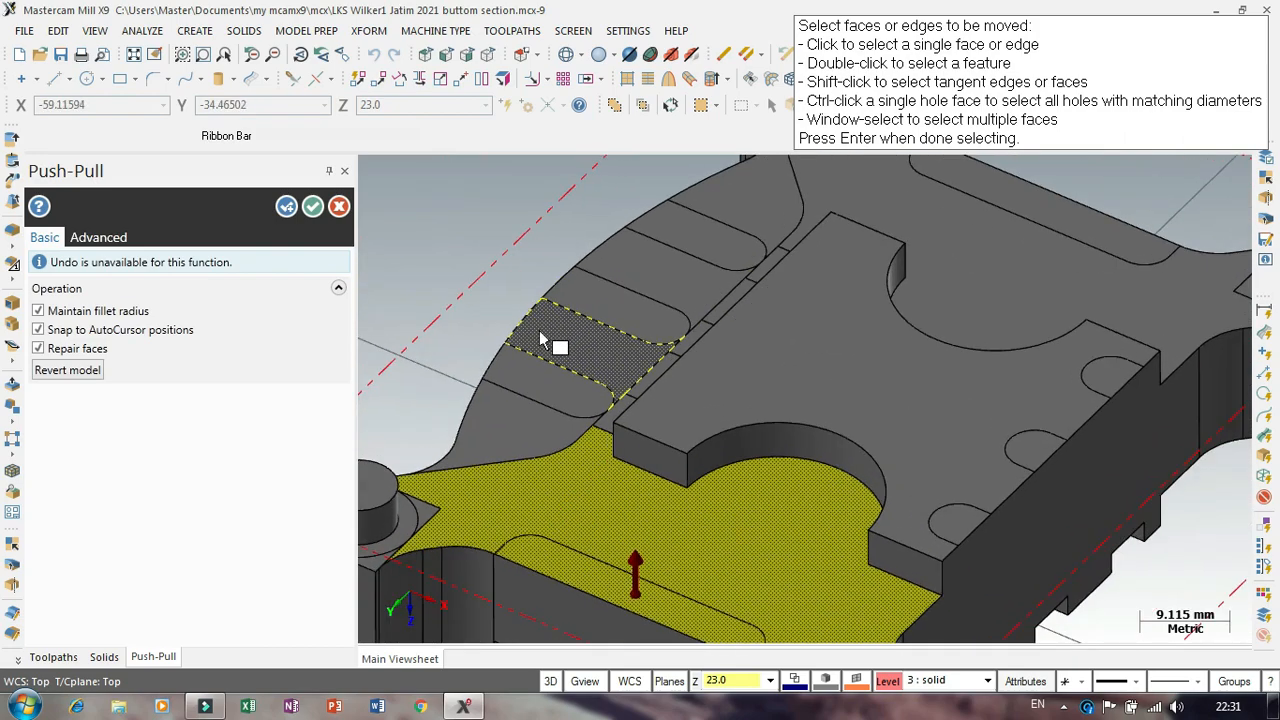
pyautogui.click(518, 497)
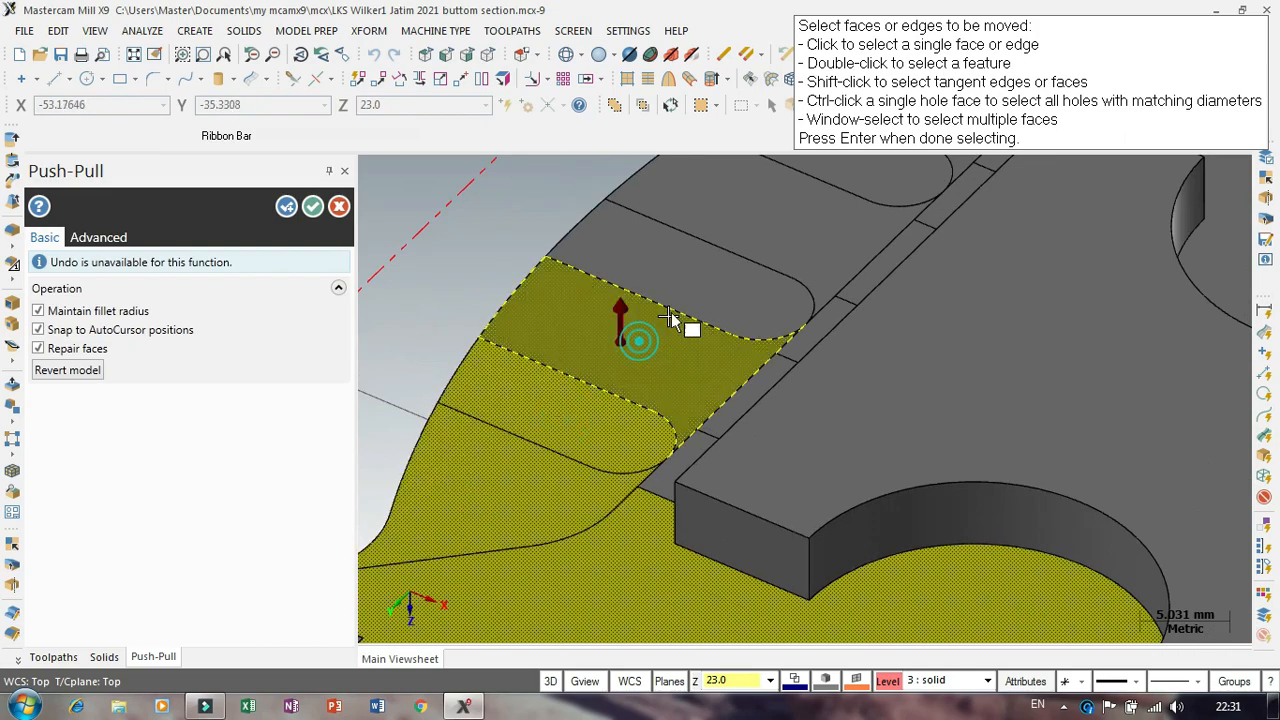
pyautogui.click(787, 225)
pyautogui.scroll(-3, 657, 414)
pyautogui.scroll(3, 756, 266)
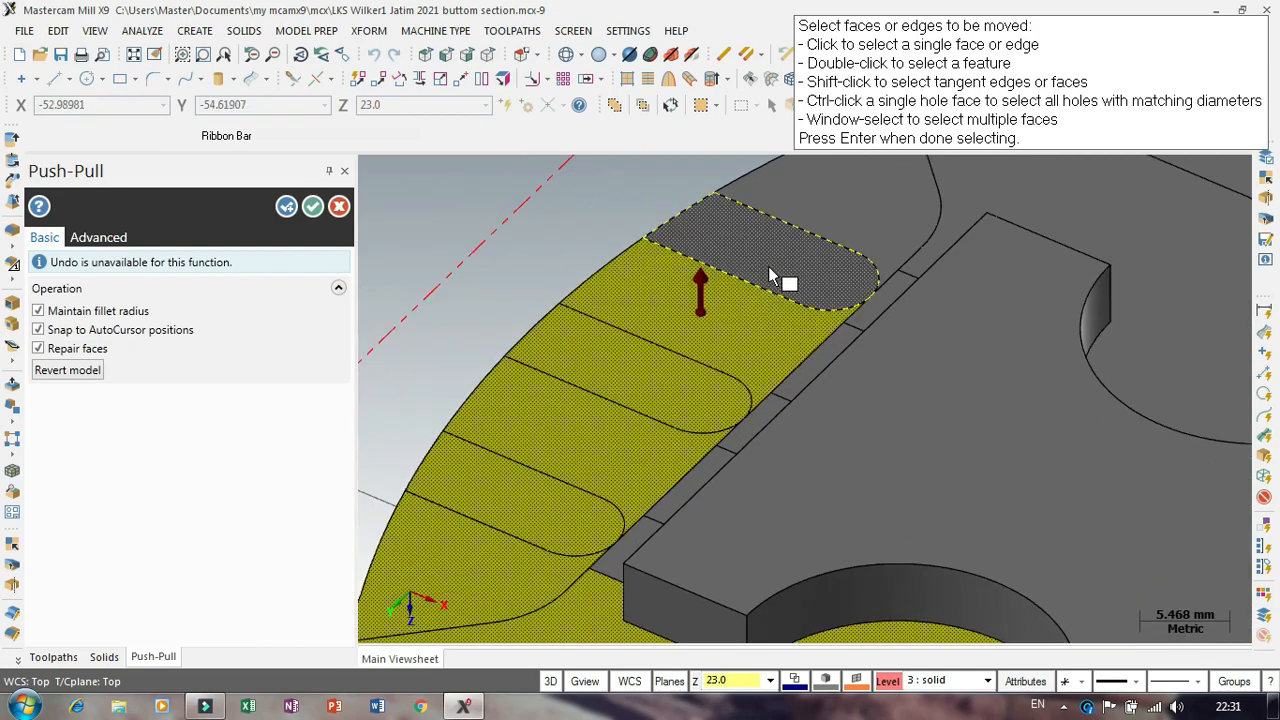
pyautogui.click(771, 260)
pyautogui.scroll(-5, 529, 460)
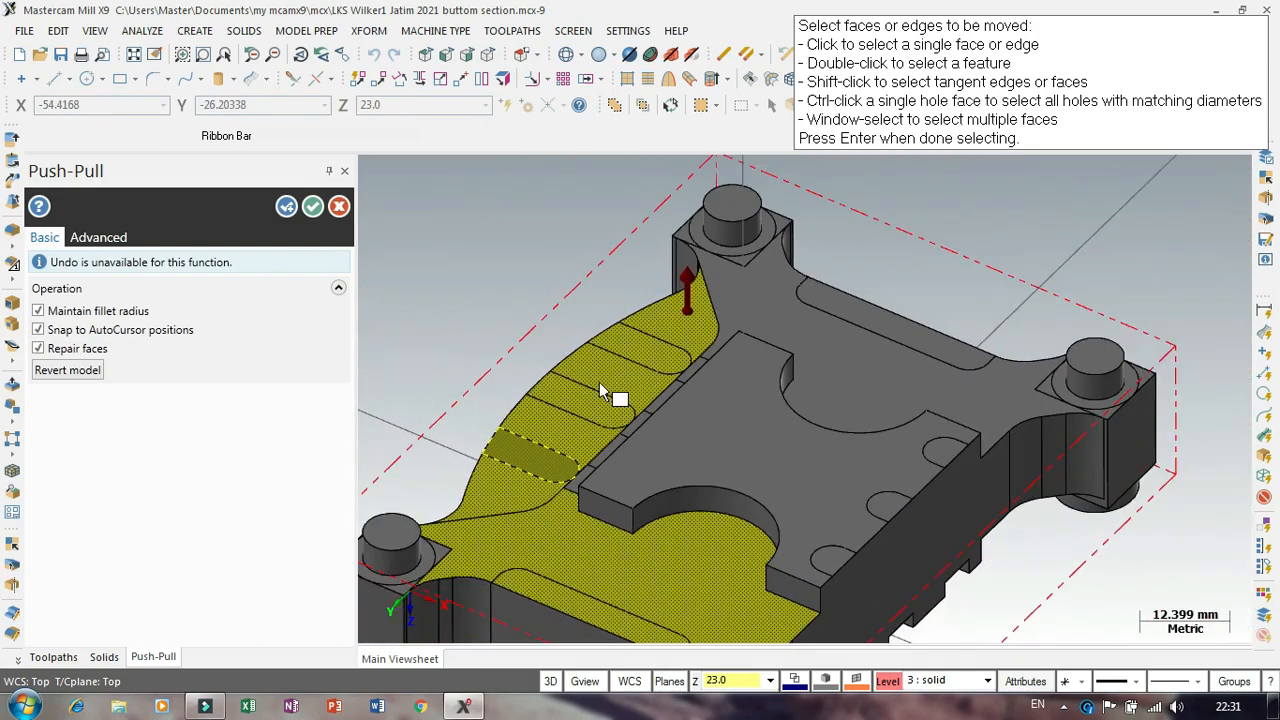
# Step: Add the main face at the far short edge and its long rounded recess to the Push-Pull selection
pyautogui.click(770, 312)
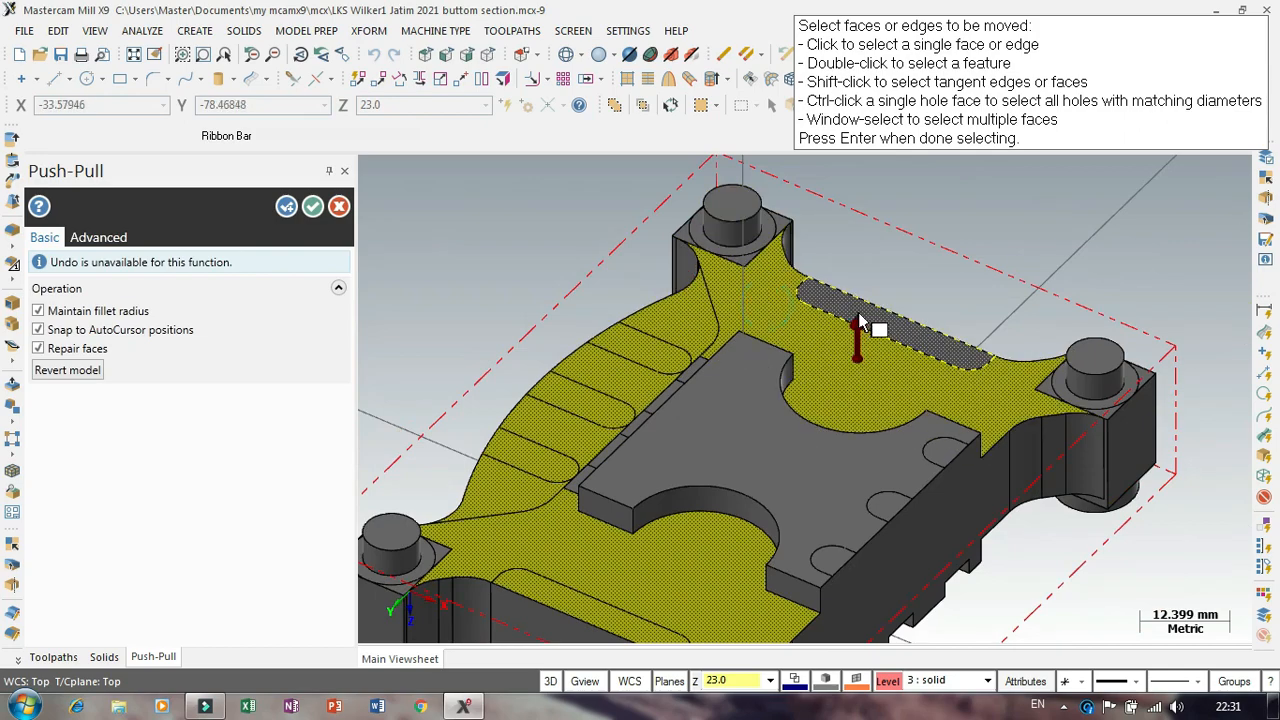
pyautogui.scroll(1, 895, 335)
pyautogui.click(910, 340)
pyautogui.scroll(-1, 991, 280)
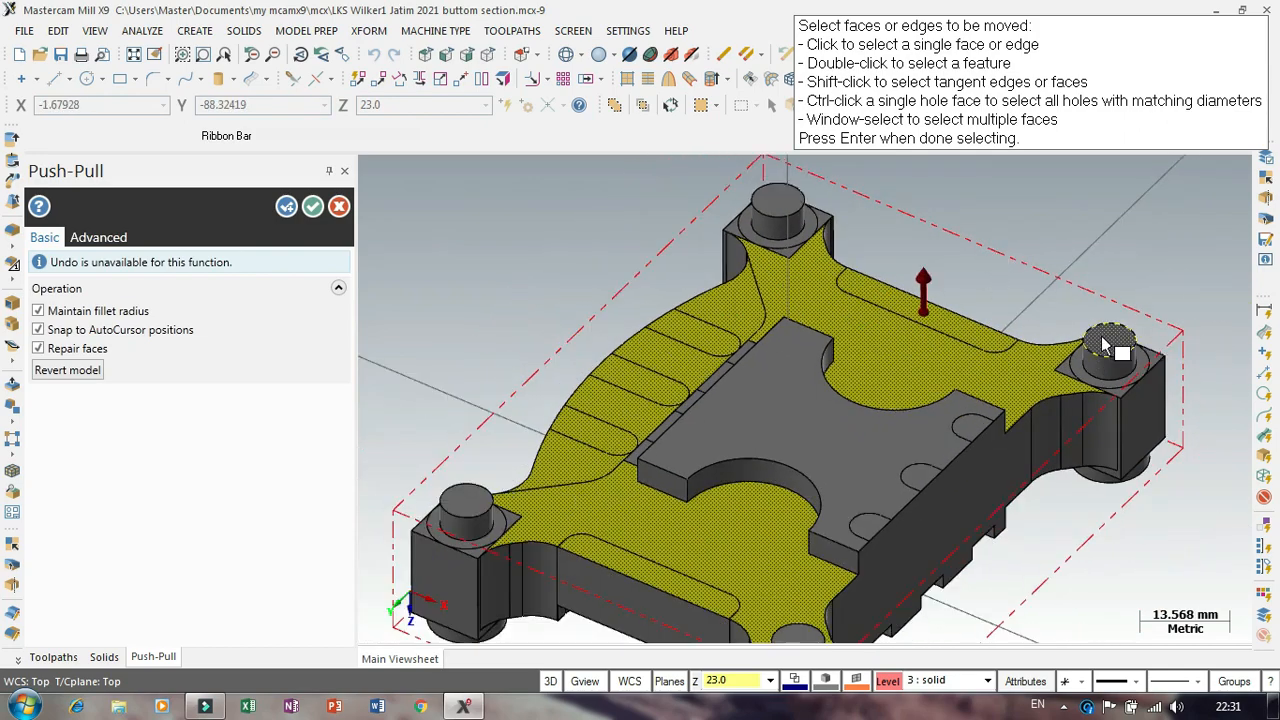
# Step: Add the row of small faces between the curved wing and the central plateau to the Push-Pull selection
pyautogui.moveTo(702, 334)
pyautogui.mouseDown(button='middle')
pyautogui.moveTo(586, 337)
pyautogui.moveTo(607, 358)
pyautogui.mouseUp(button='middle')
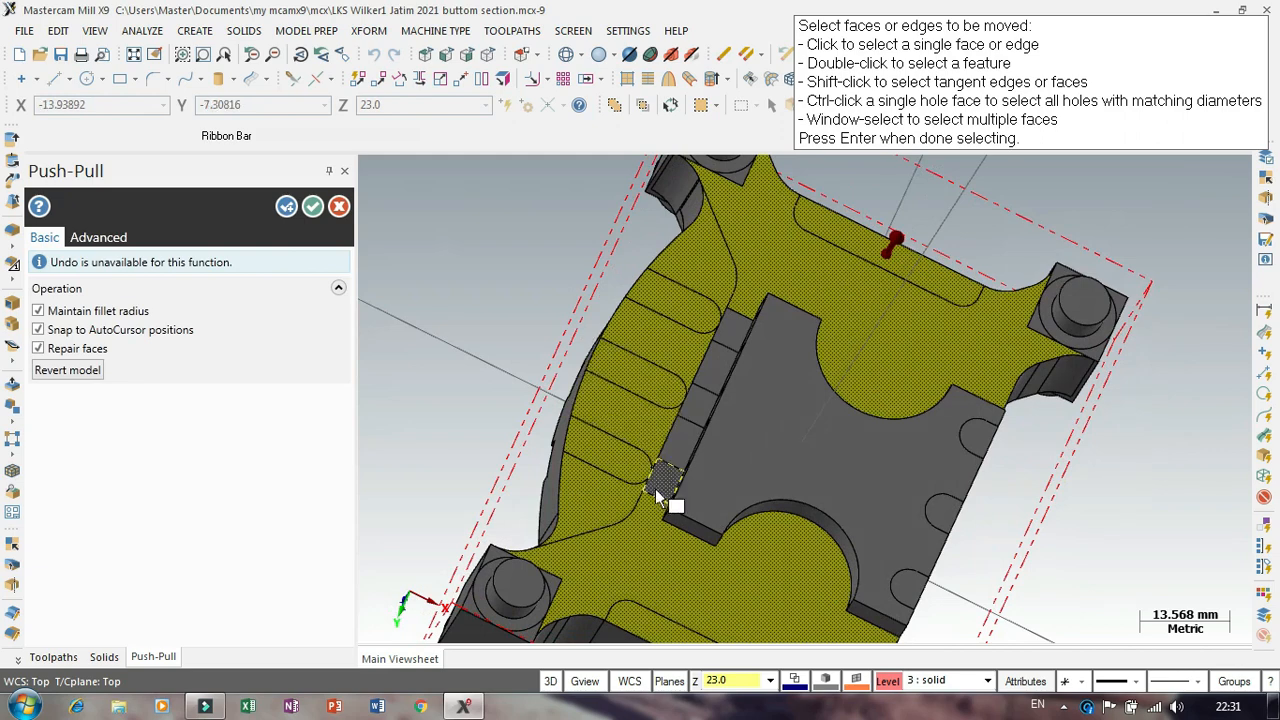
pyautogui.scroll(6, 680, 455)
pyautogui.scroll(-3, 729, 394)
pyautogui.scroll(-1, 714, 387)
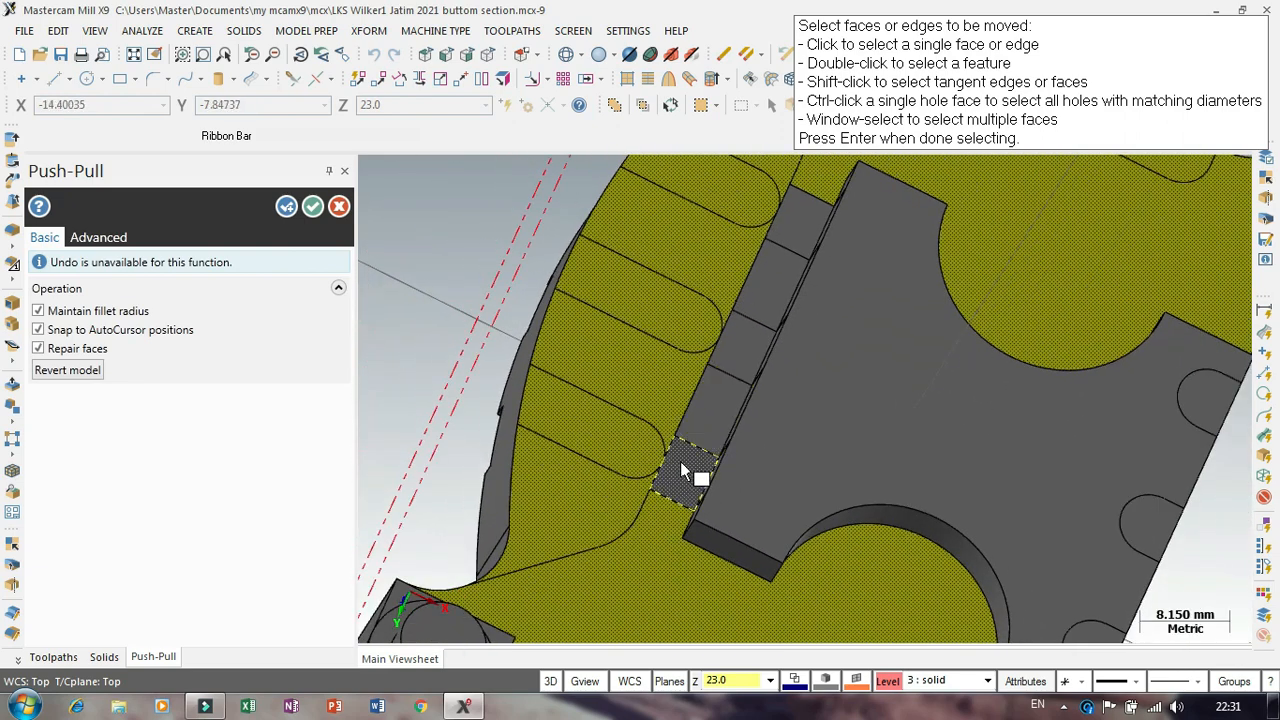
pyautogui.click(737, 346)
pyautogui.moveTo(757, 305); pyautogui.dragTo(790, 248)
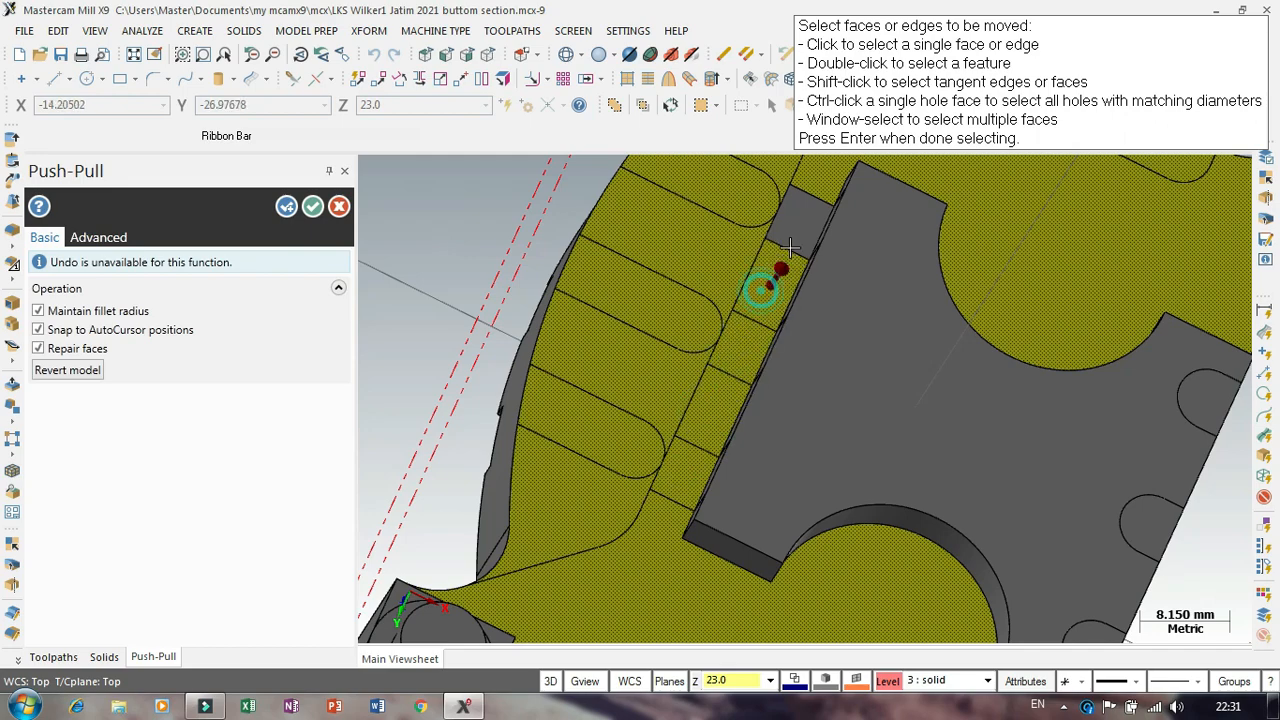
# Step: Push all the selected lowered underside faces by -1.5 mm
pyautogui.moveTo(783, 334)
pyautogui.mouseDown(button='middle')
pyautogui.moveTo(786, 294)
pyautogui.moveTo(772, 292)
pyautogui.mouseUp(button='middle')
pyautogui.click(816, 289)
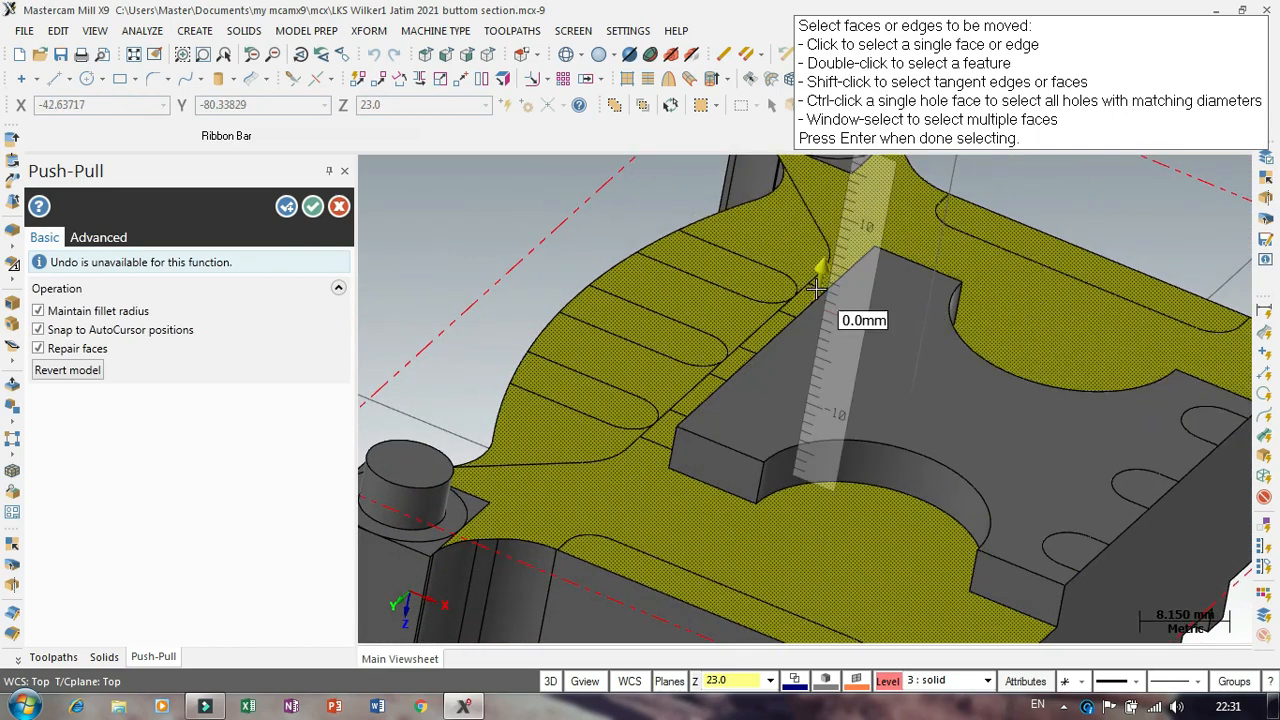
pyautogui.click(816, 289)
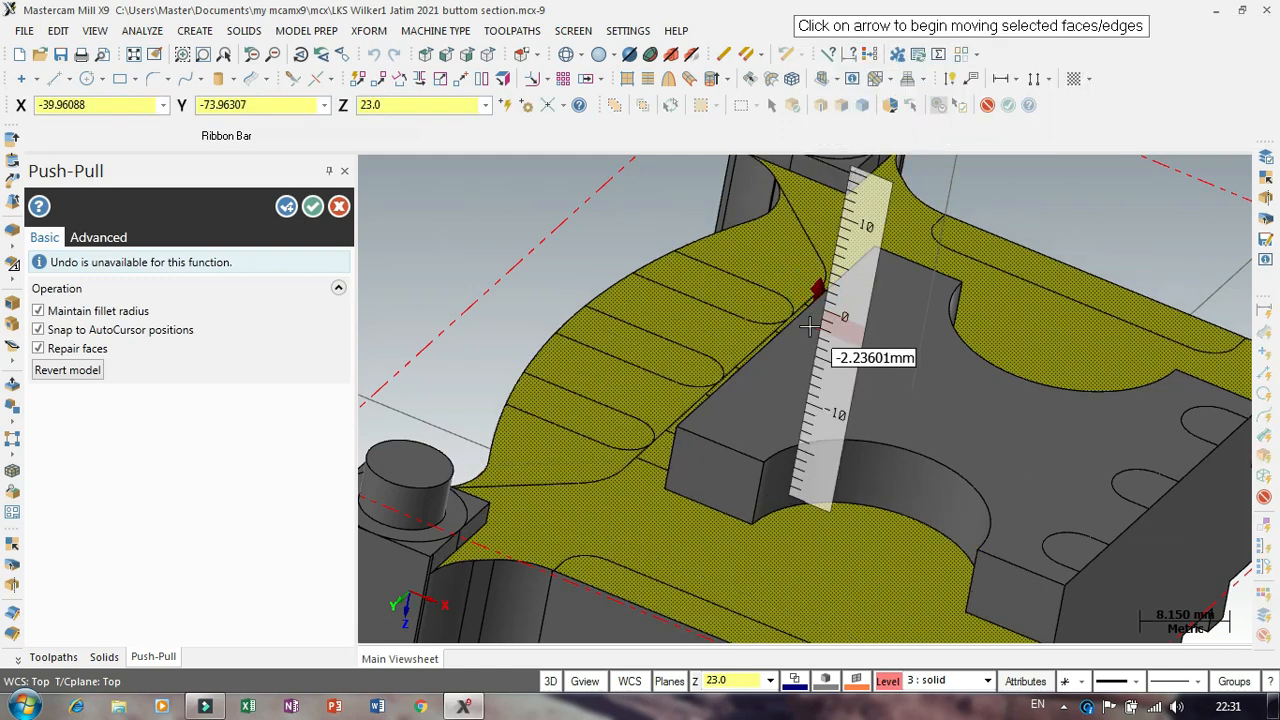
pyautogui.write('-1.500')
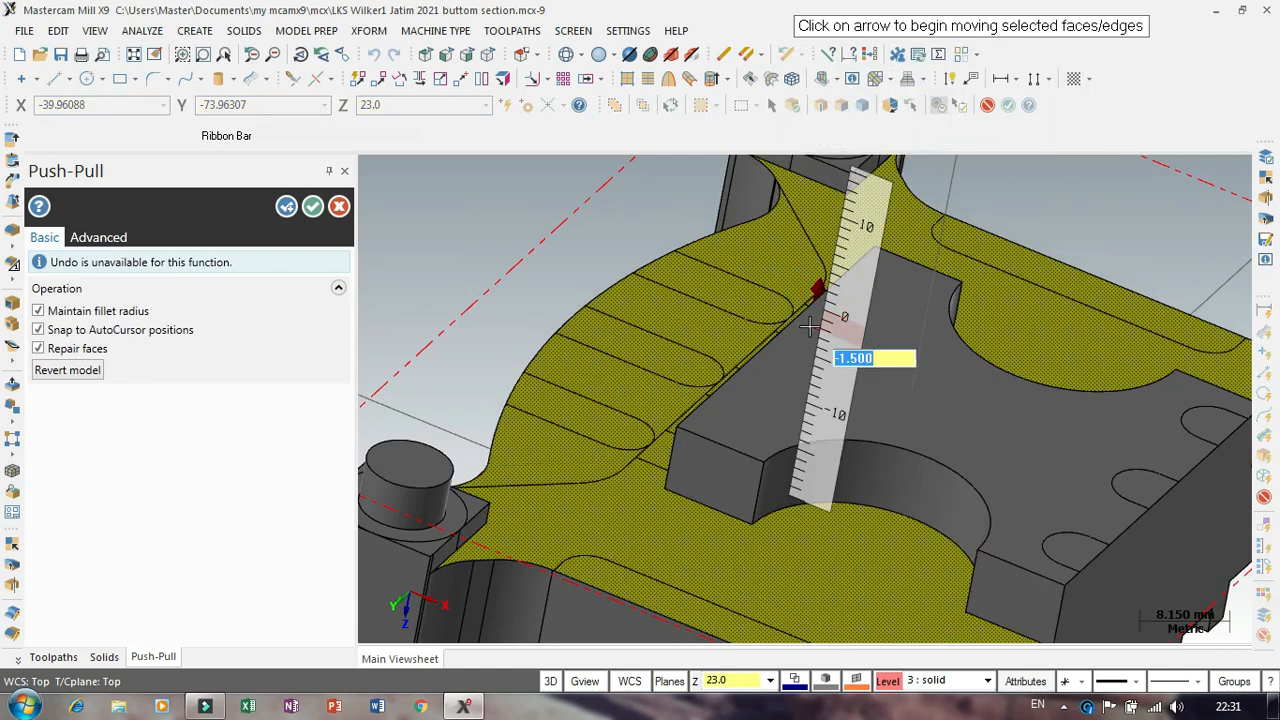
pyautogui.press('Return')
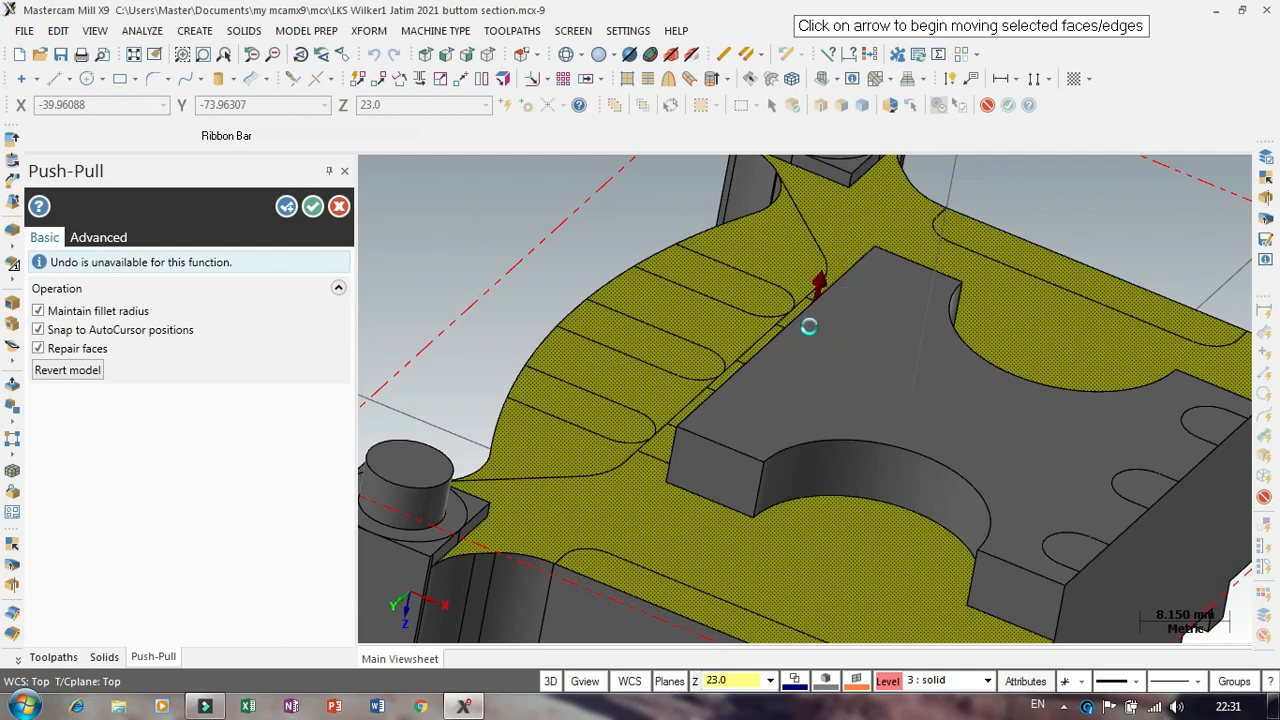
pyautogui.scroll(-3, 679, 417)
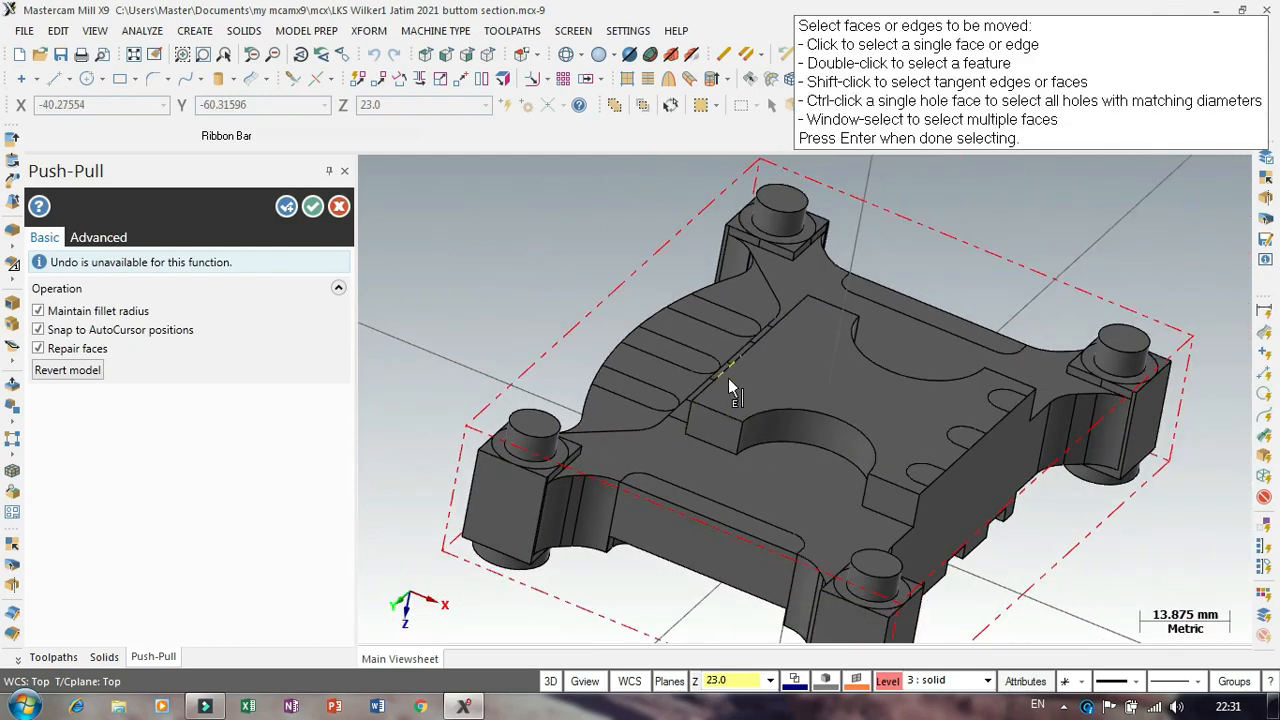
# Step: Push-pull the two long rounded recess faces along the short edges by -3 mm
pyautogui.scroll(4, 728, 450)
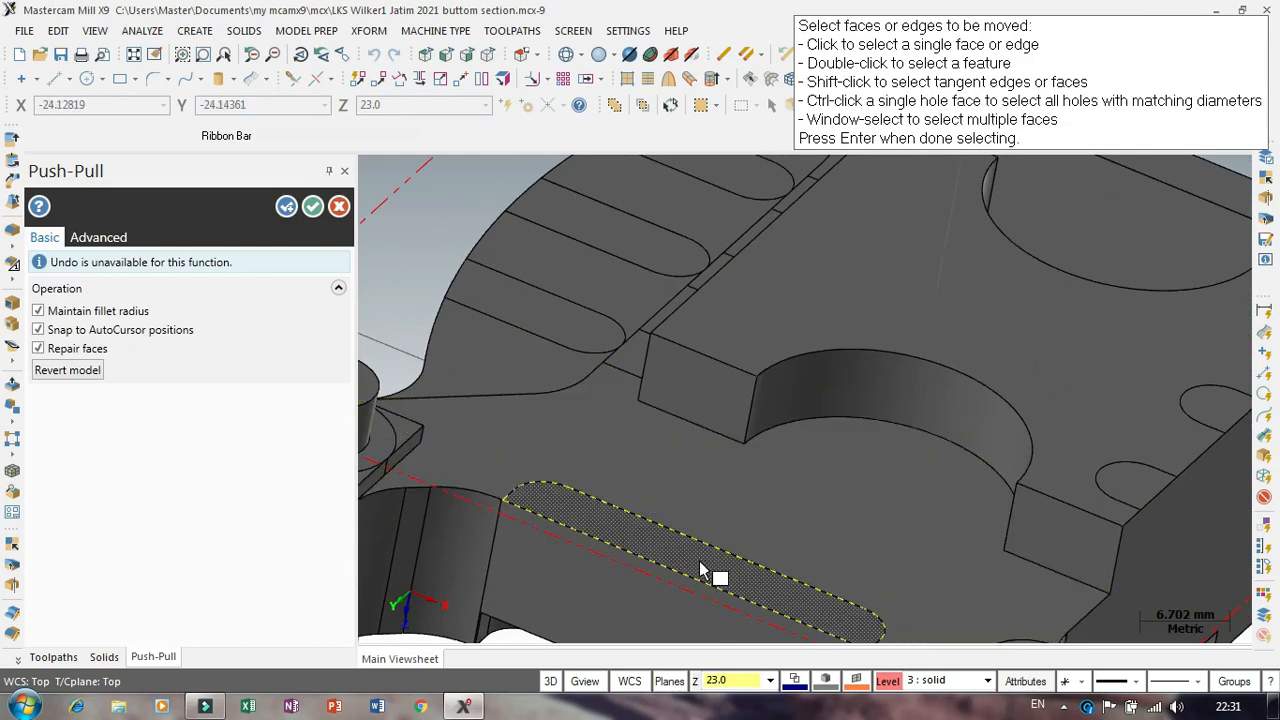
pyautogui.click(678, 596)
pyautogui.scroll(-3, 630, 590)
pyautogui.scroll(4, 880, 380)
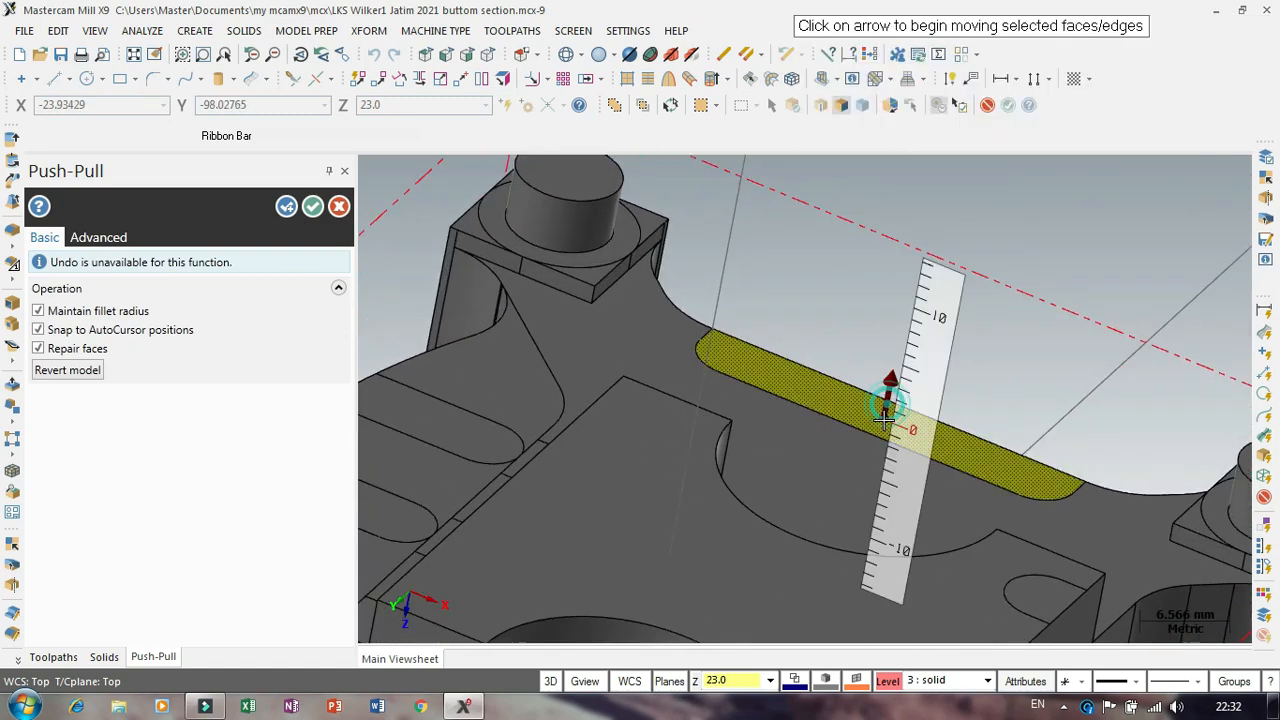
pyautogui.moveTo(894, 425); pyautogui.dragTo(883, 447)
pyautogui.write('-3.000')
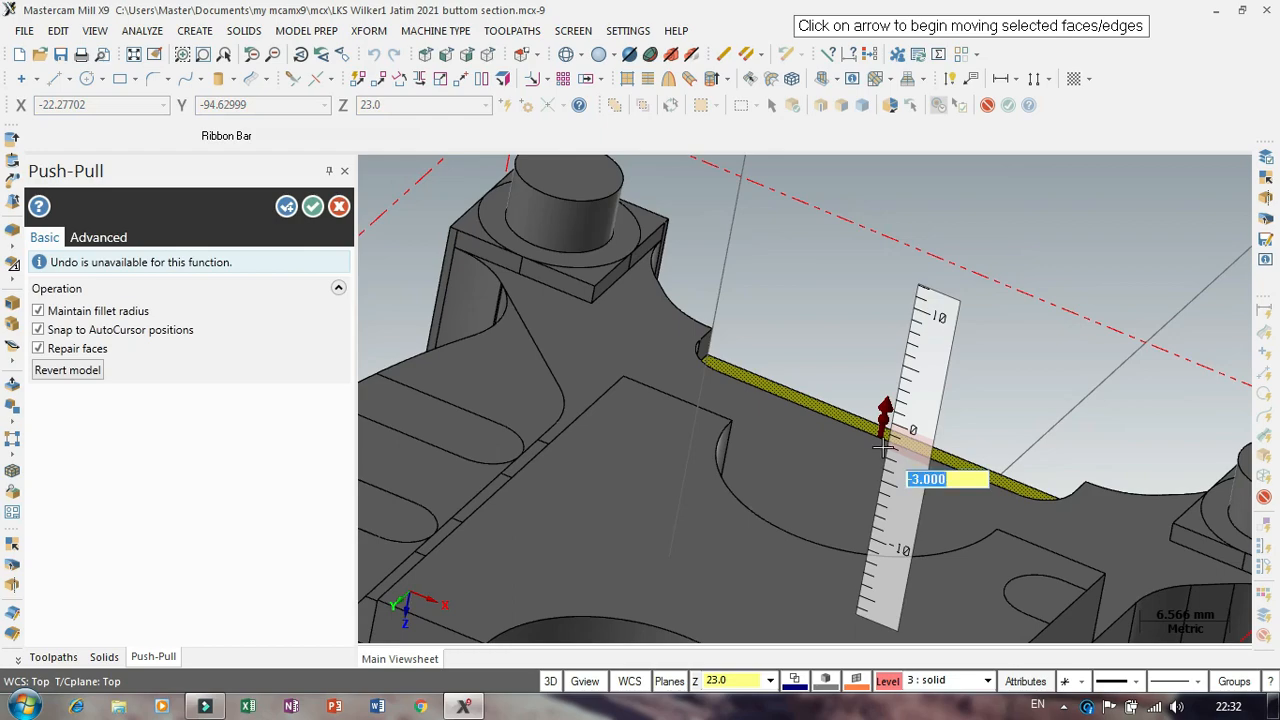
pyautogui.press('Return')
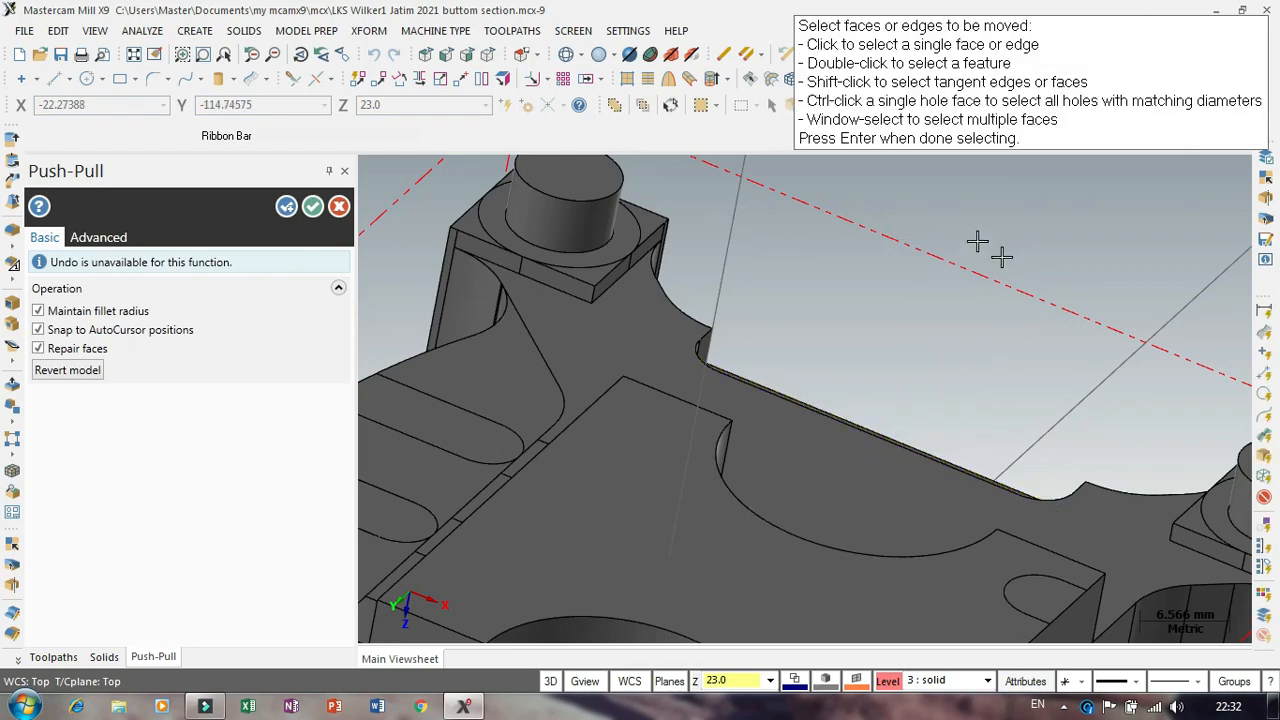
# Step: Push-pull the three rounded notch faces along the central plateau's straight long edge by -2.5 mm
pyautogui.scroll(-5, 868, 238)
pyautogui.moveTo(609, 315); pyautogui.dragTo(525, 306, button='middle')
pyautogui.scroll(2, 824, 355)
pyautogui.scroll(3, 824, 355)
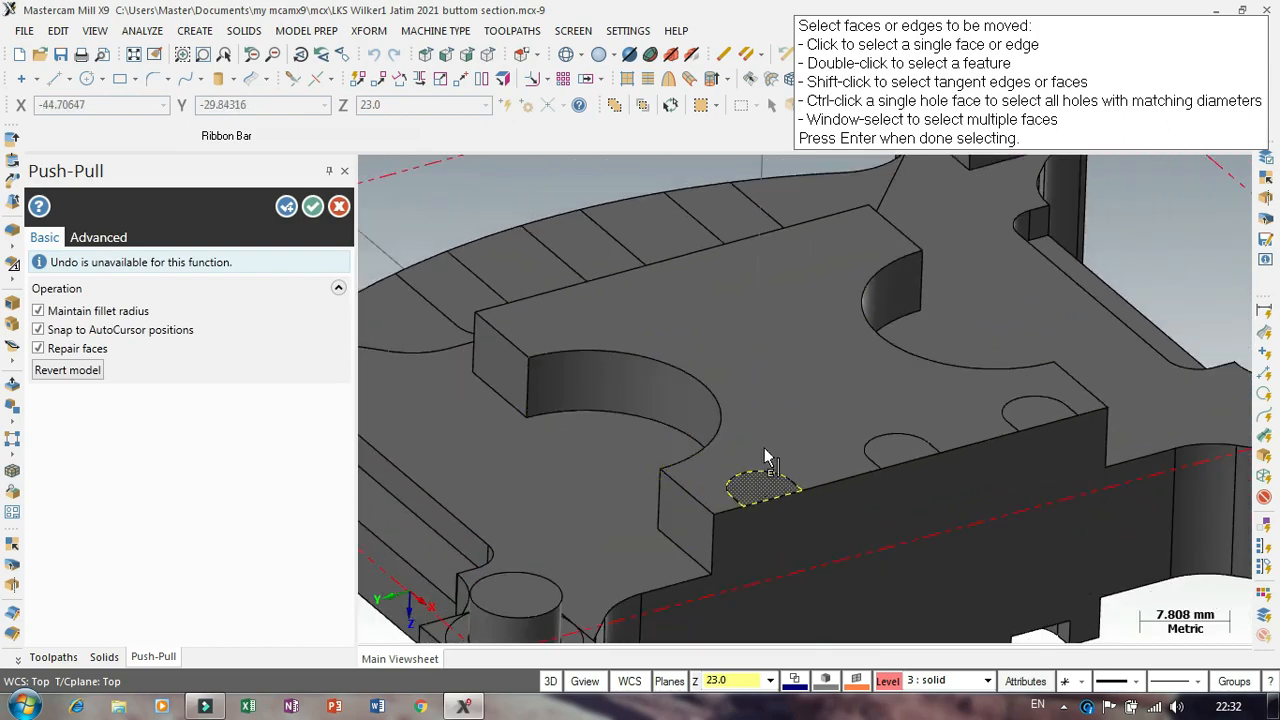
pyautogui.scroll(2, 764, 452)
pyautogui.click(760, 505)
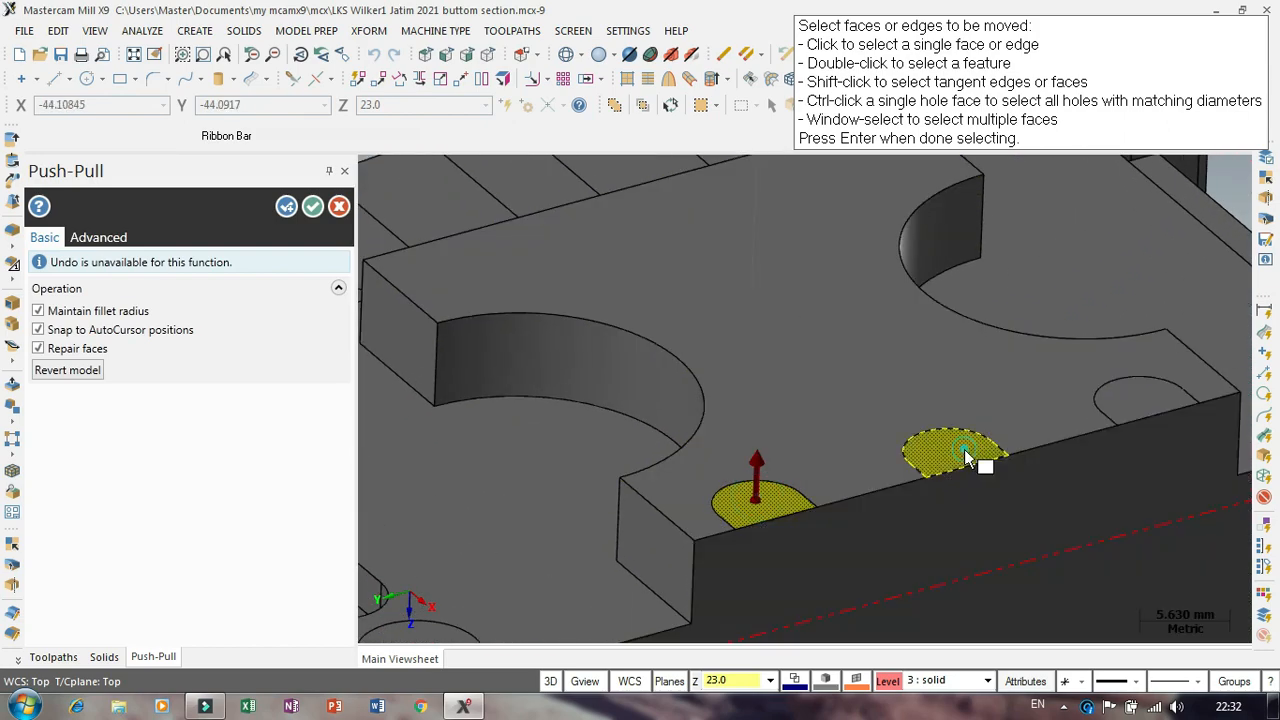
pyautogui.click(955, 452)
pyautogui.click(1148, 405)
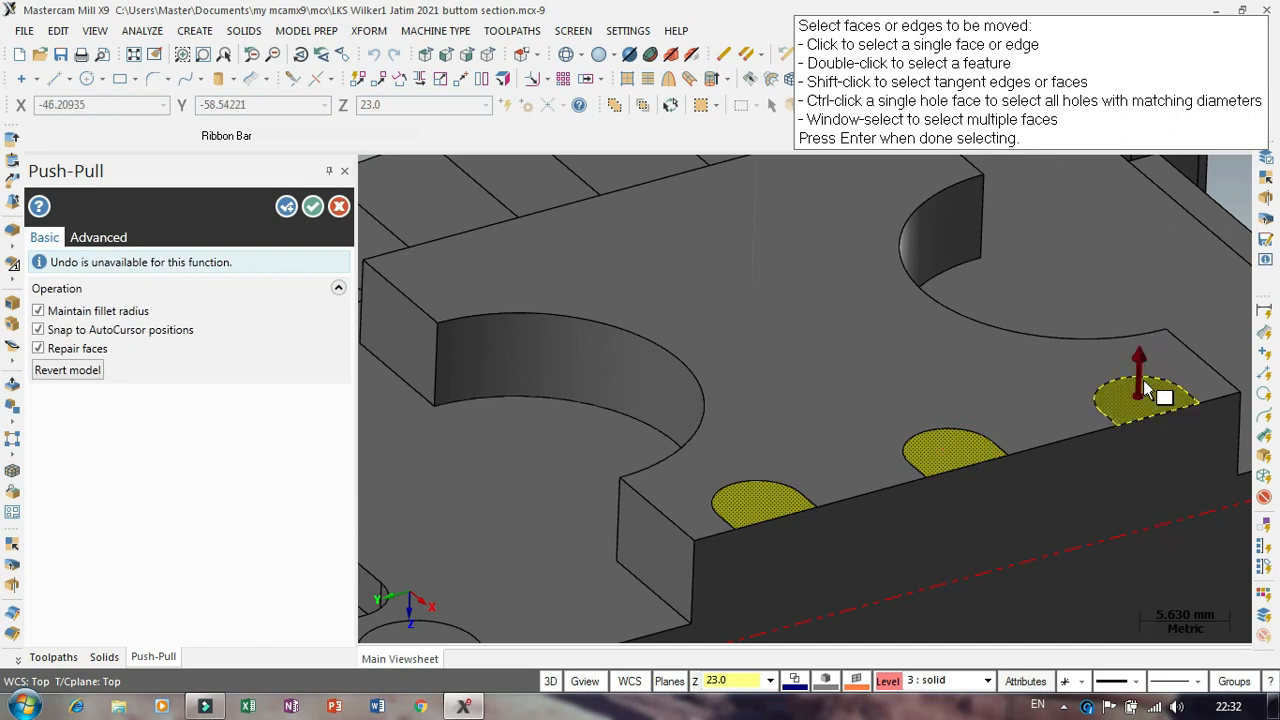
pyautogui.press('Return')
pyautogui.moveTo(1139, 395); pyautogui.dragTo(1139, 426)
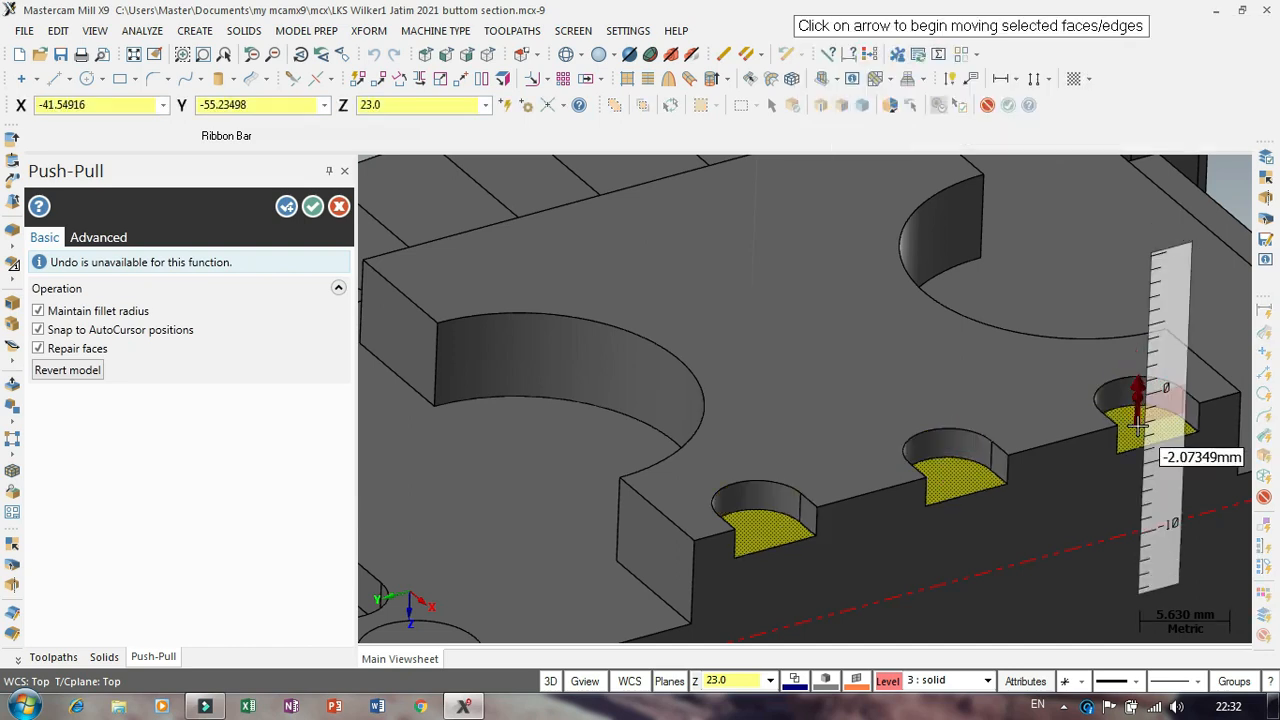
pyautogui.write('-')
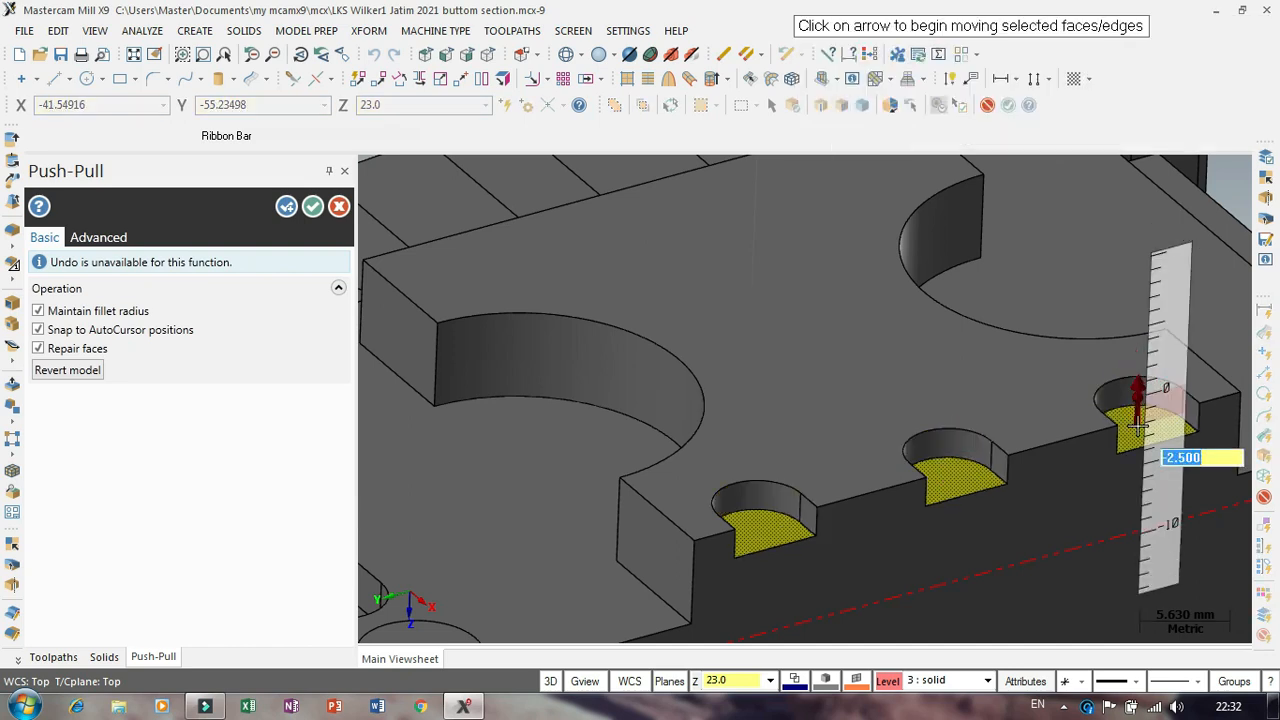
pyautogui.write('2.500')
pyautogui.press('Return')
pyautogui.scroll(-5, 1141, 421)
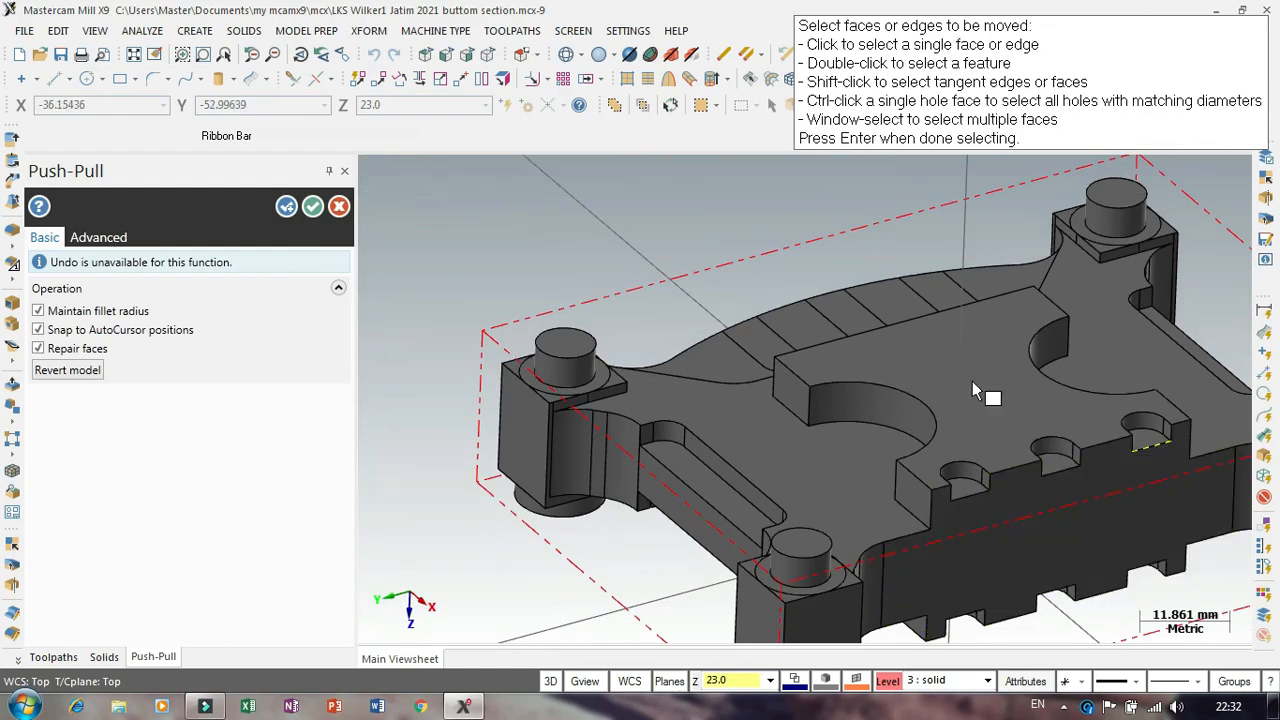
pyautogui.moveTo(859, 242); pyautogui.dragTo(1004, 322, button='middle')
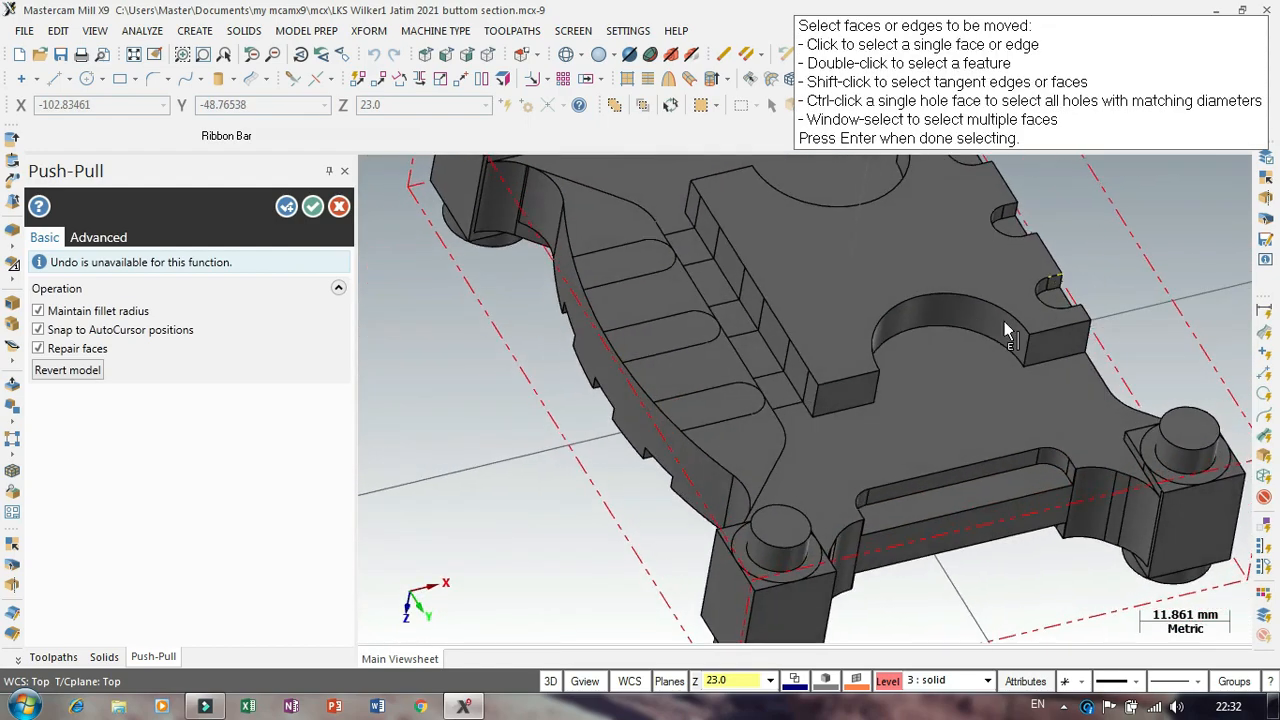
pyautogui.scroll(-5, 966, 572)
pyautogui.scroll(6, 727, 372)
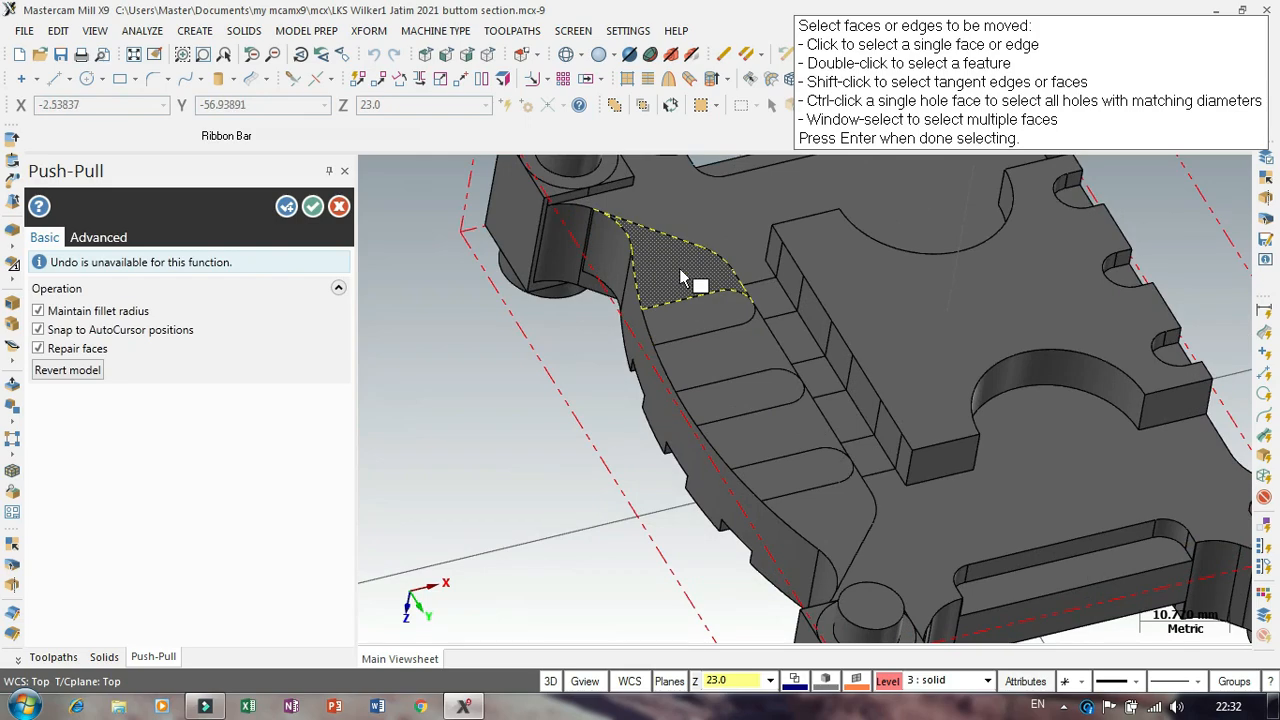
pyautogui.moveTo(786, 384); pyautogui.dragTo(885, 401, button='middle')
pyautogui.scroll(3, 598, 393)
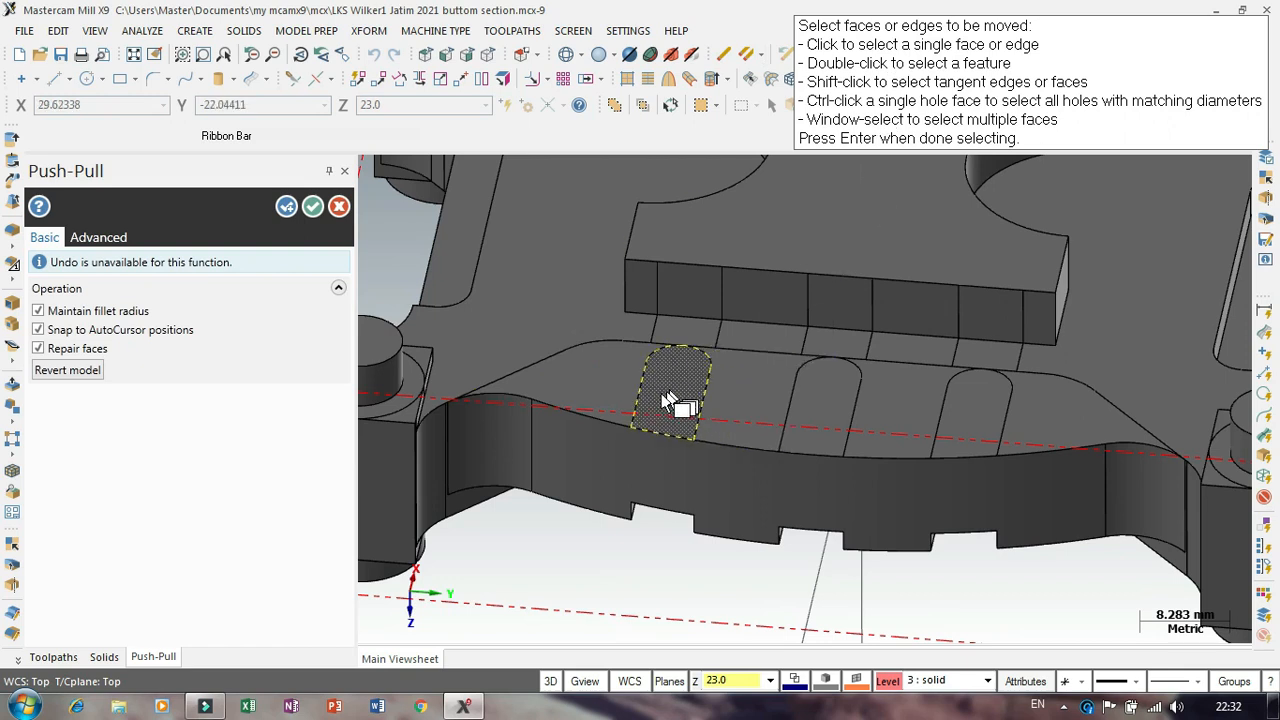
pyautogui.click(608, 403)
pyautogui.click(757, 400)
pyautogui.click(908, 414)
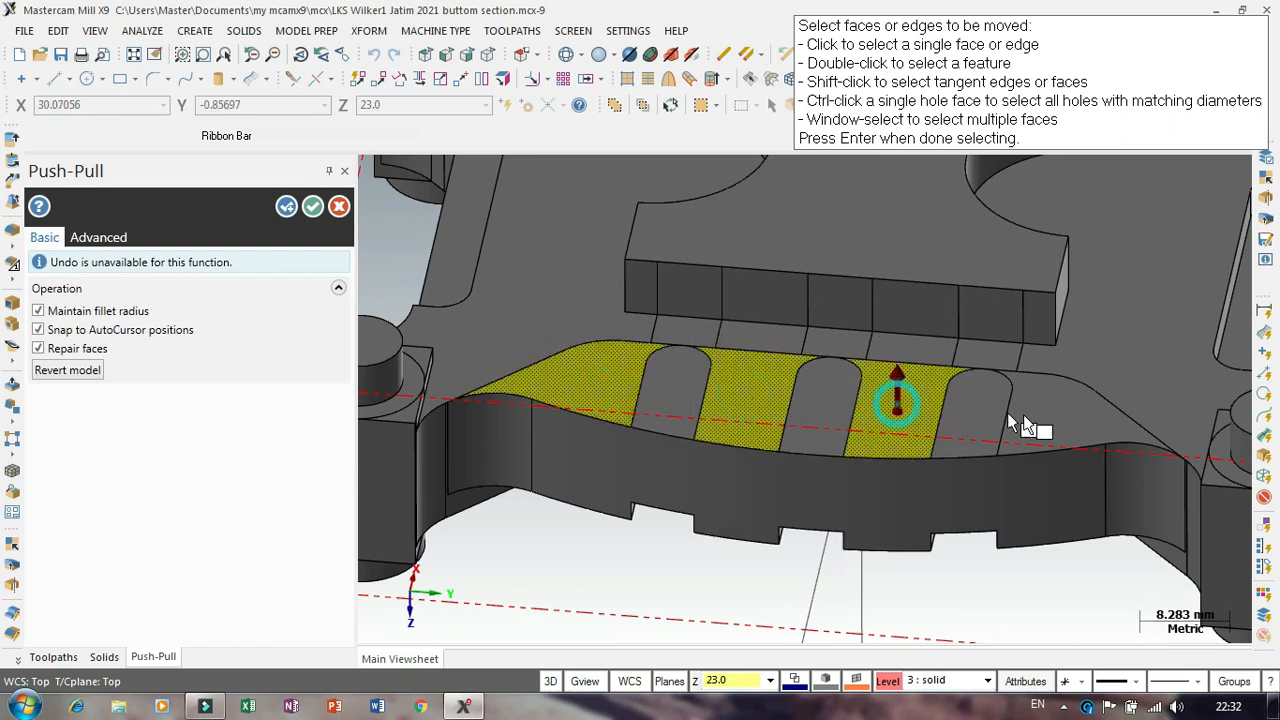
pyautogui.click(1065, 418)
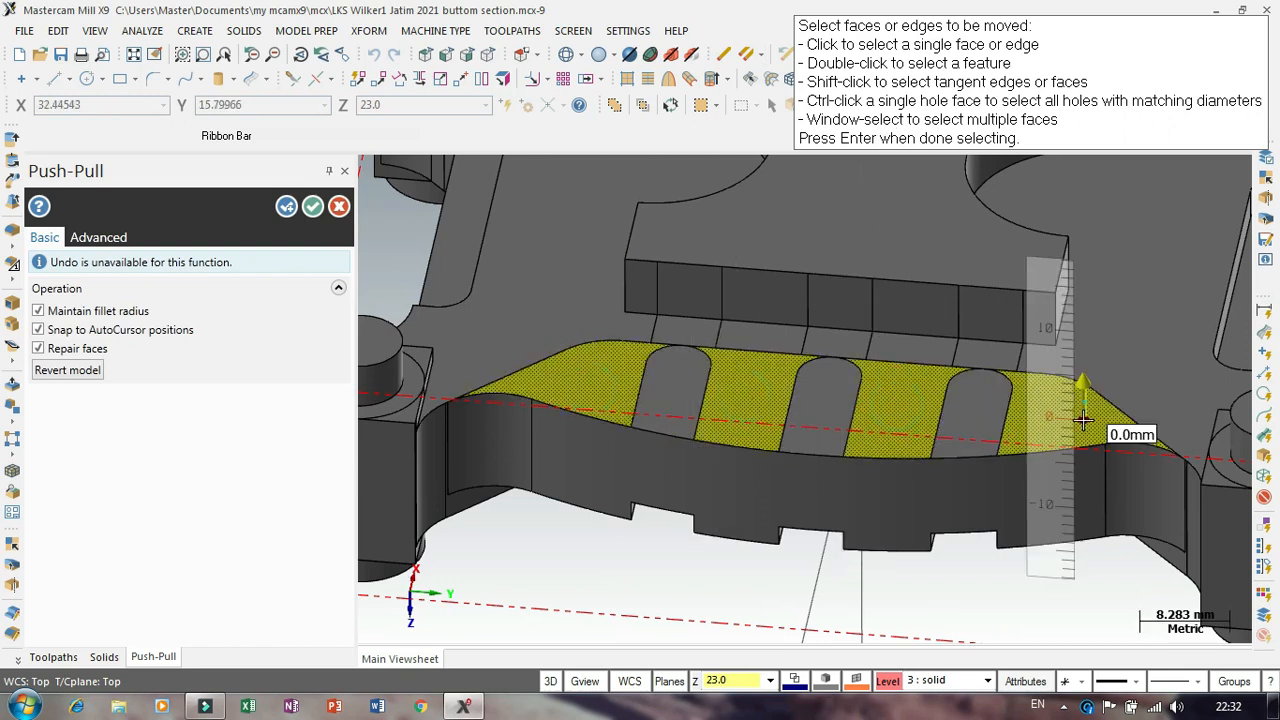
pyautogui.press('Return')
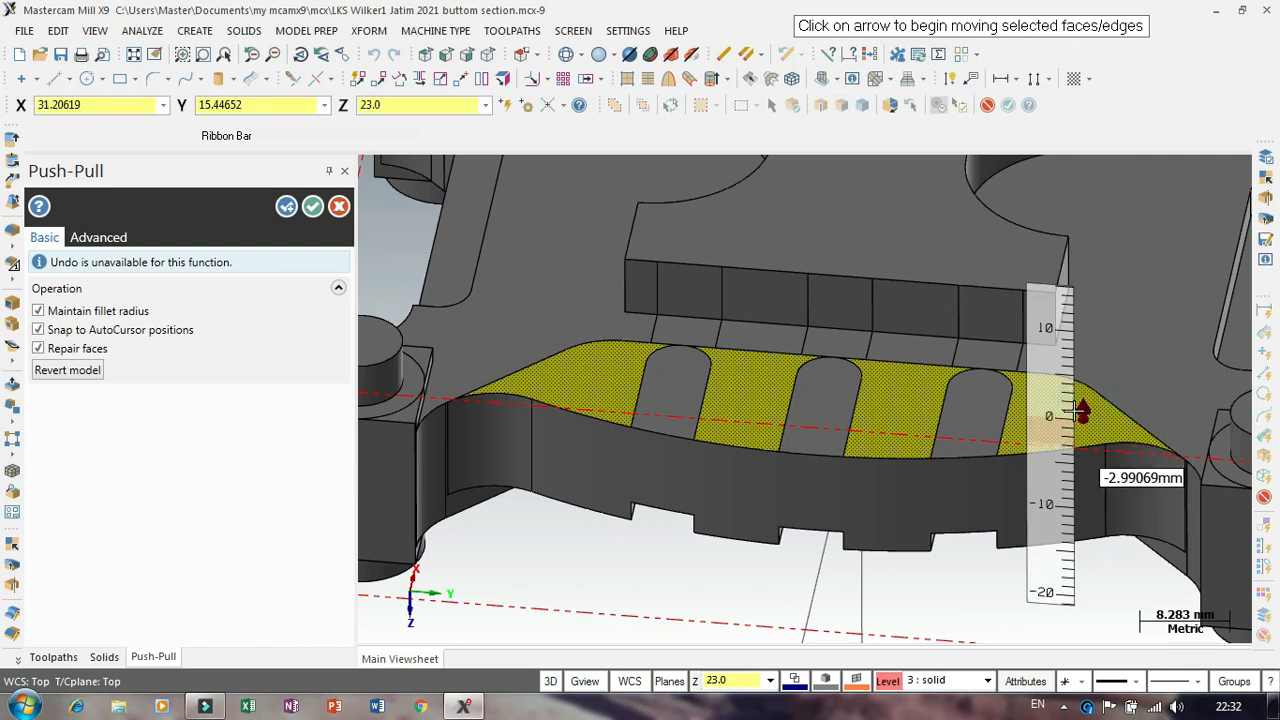
pyautogui.press('Escape')
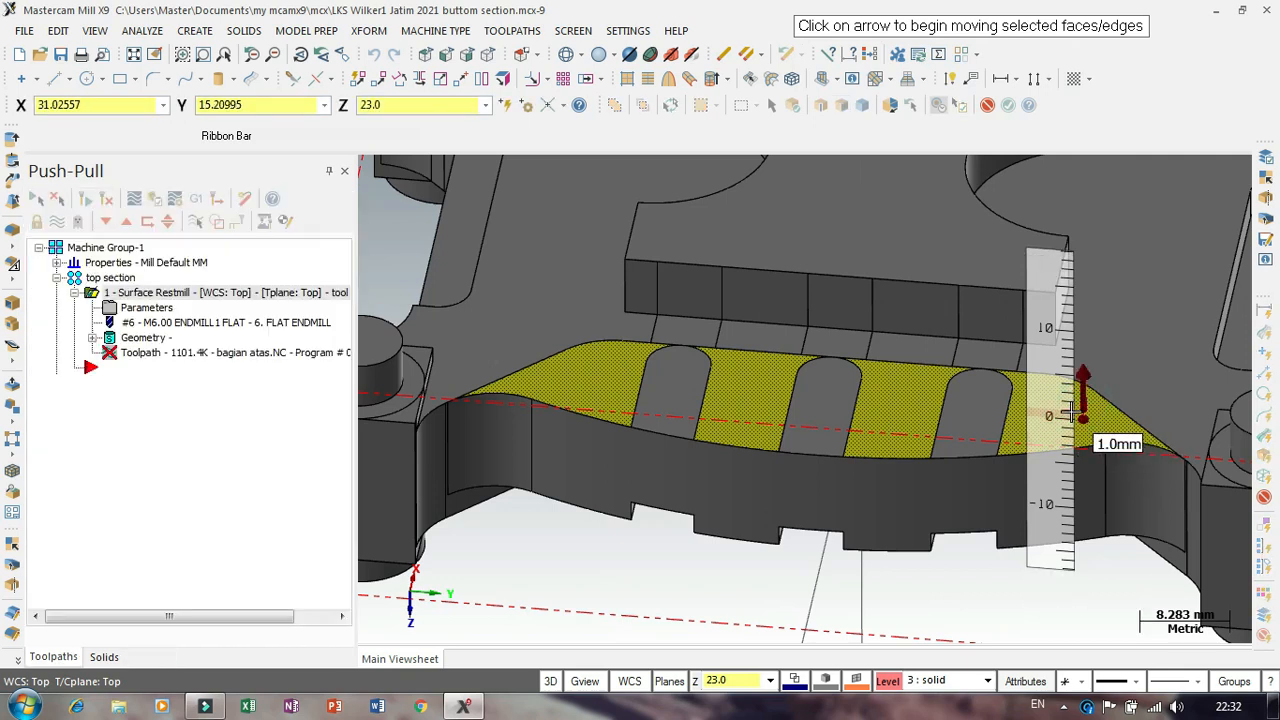
pyautogui.click(673, 390)
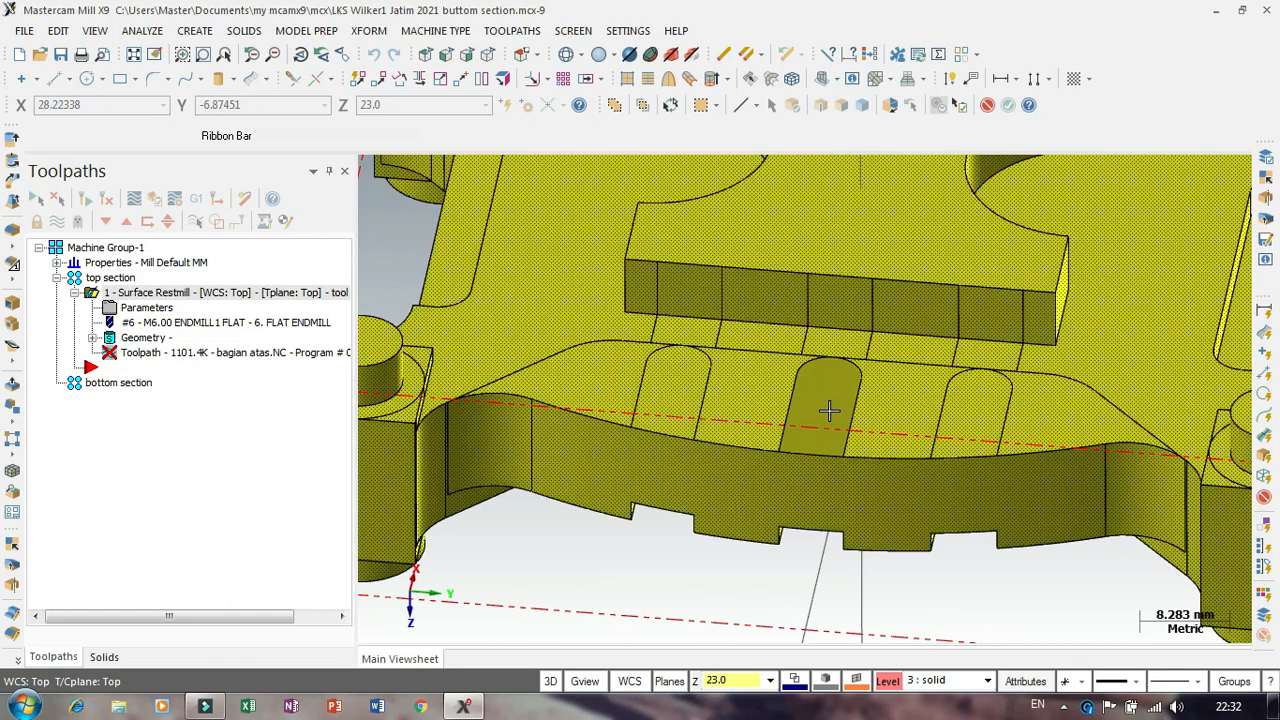
pyautogui.click(785, 410)
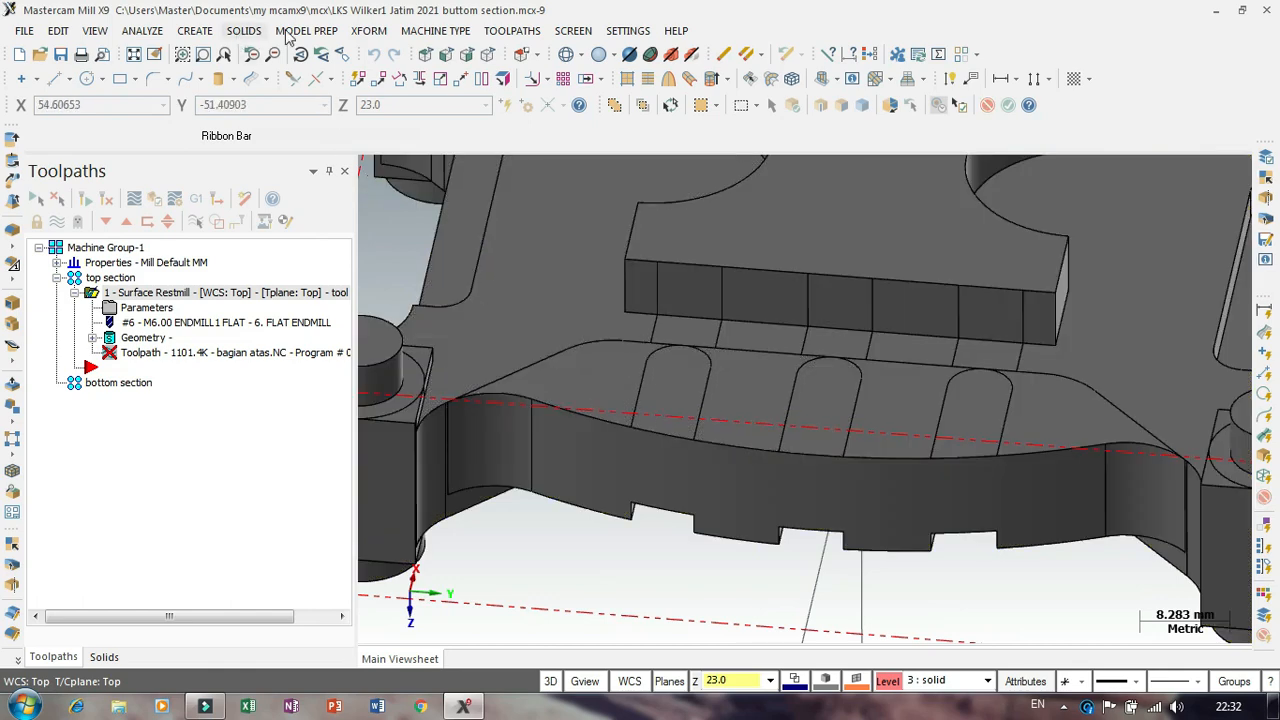
# Step: Restart Push-Pull and push the three round-ended slot faces on the curved wing by -4.5 mm
pyautogui.click(305, 30)
pyautogui.click(335, 51)
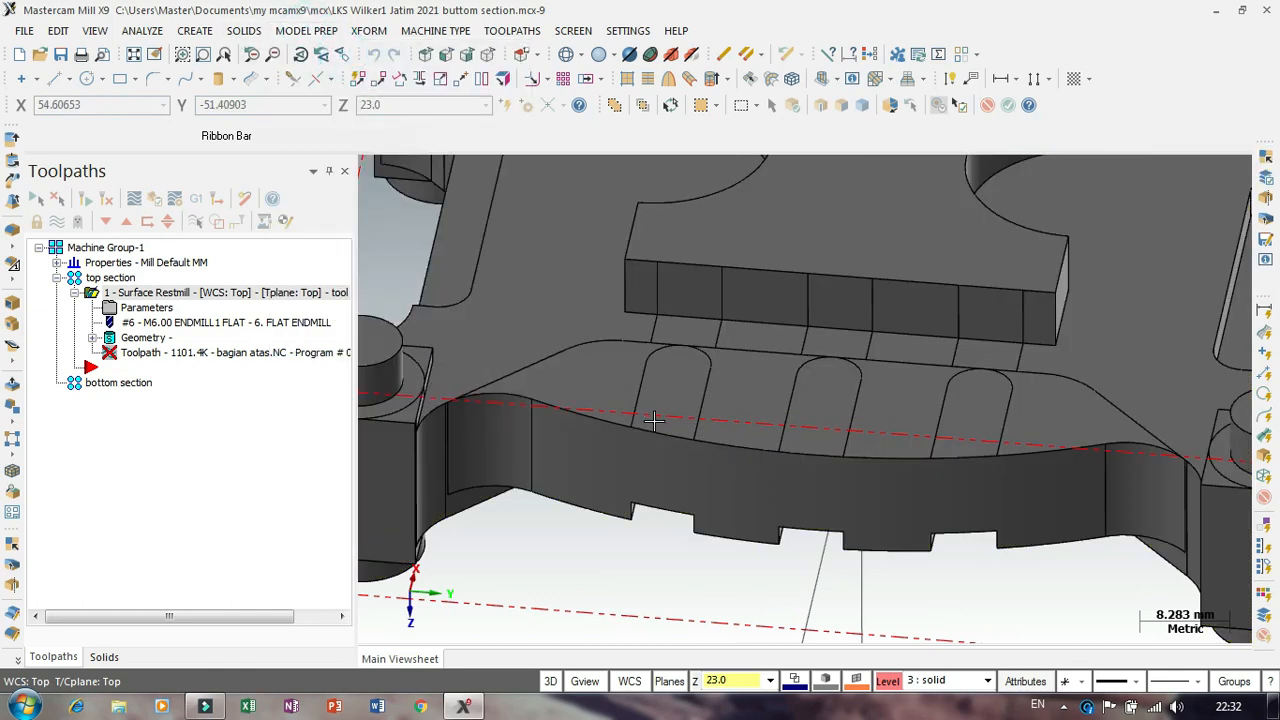
pyautogui.click(684, 390)
pyautogui.click(832, 420)
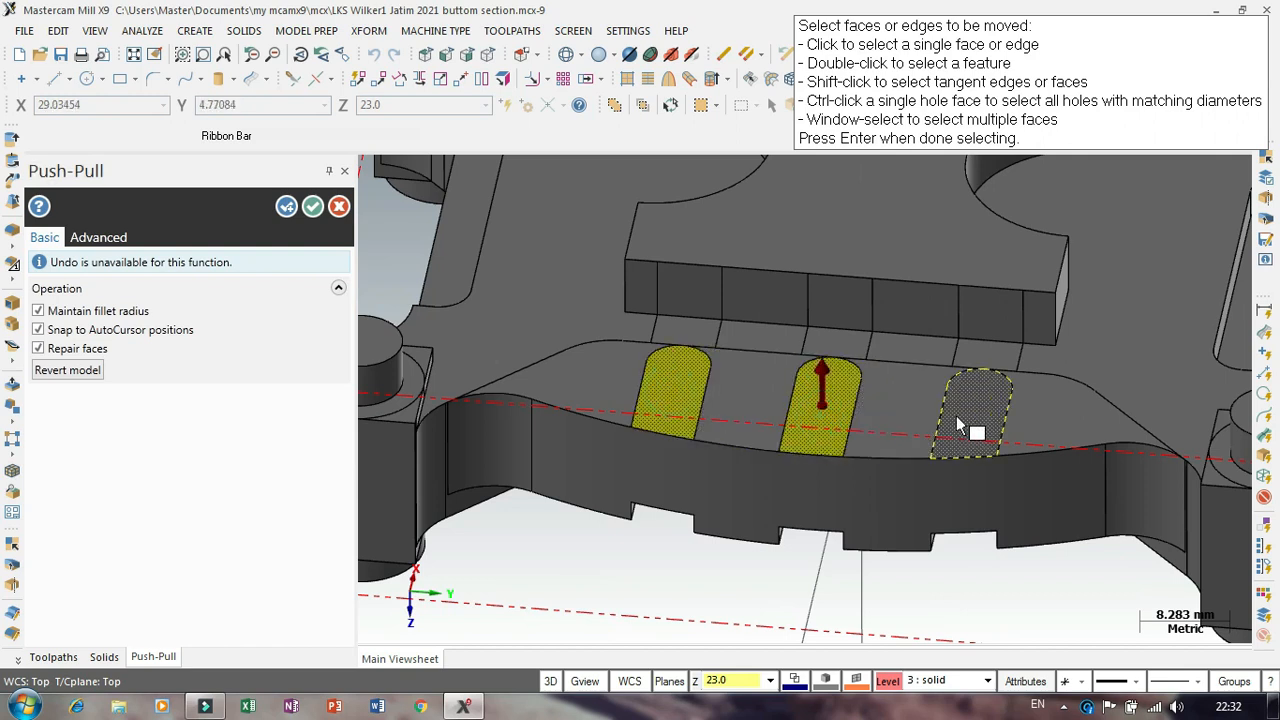
pyautogui.click(972, 400)
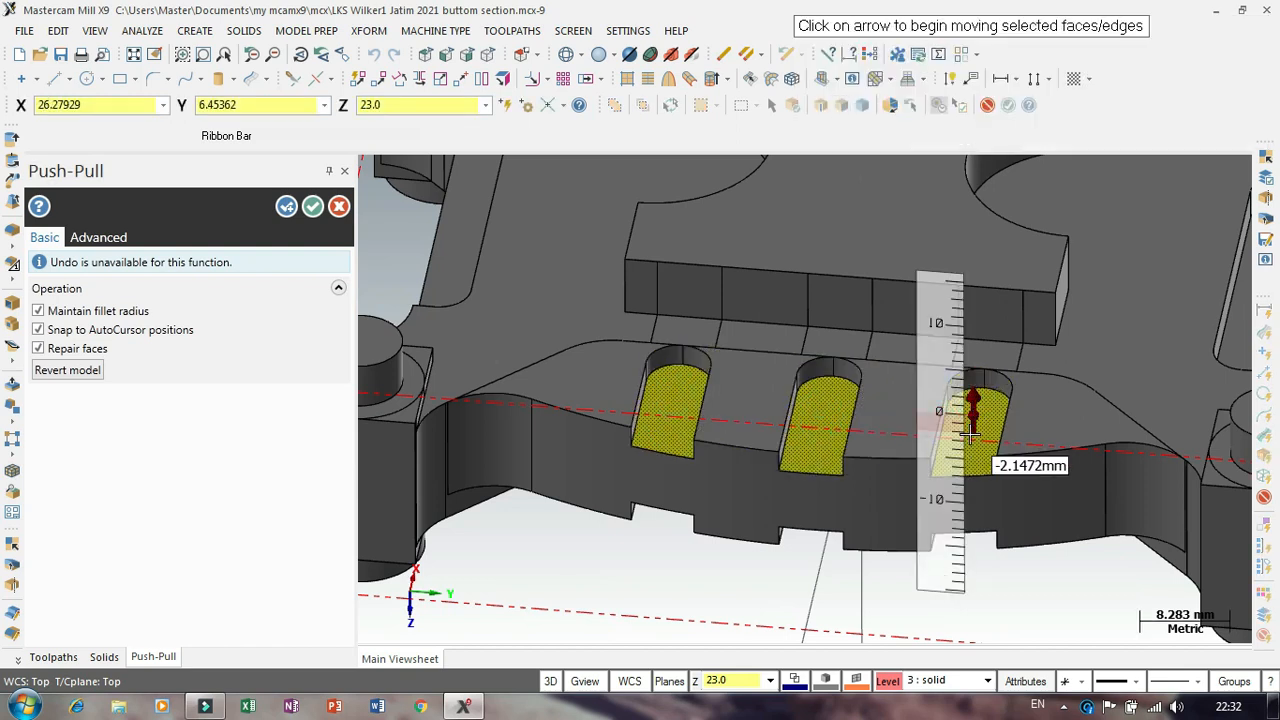
pyautogui.write('-4.5')
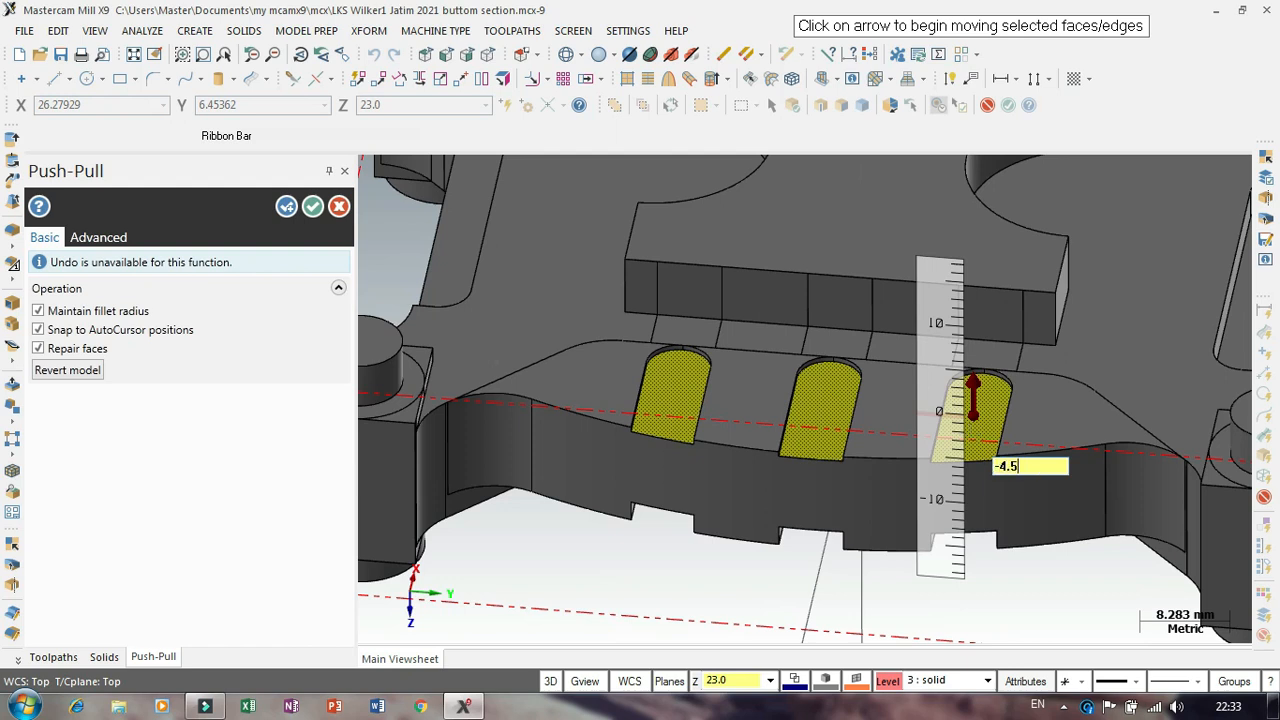
pyautogui.press('Return')
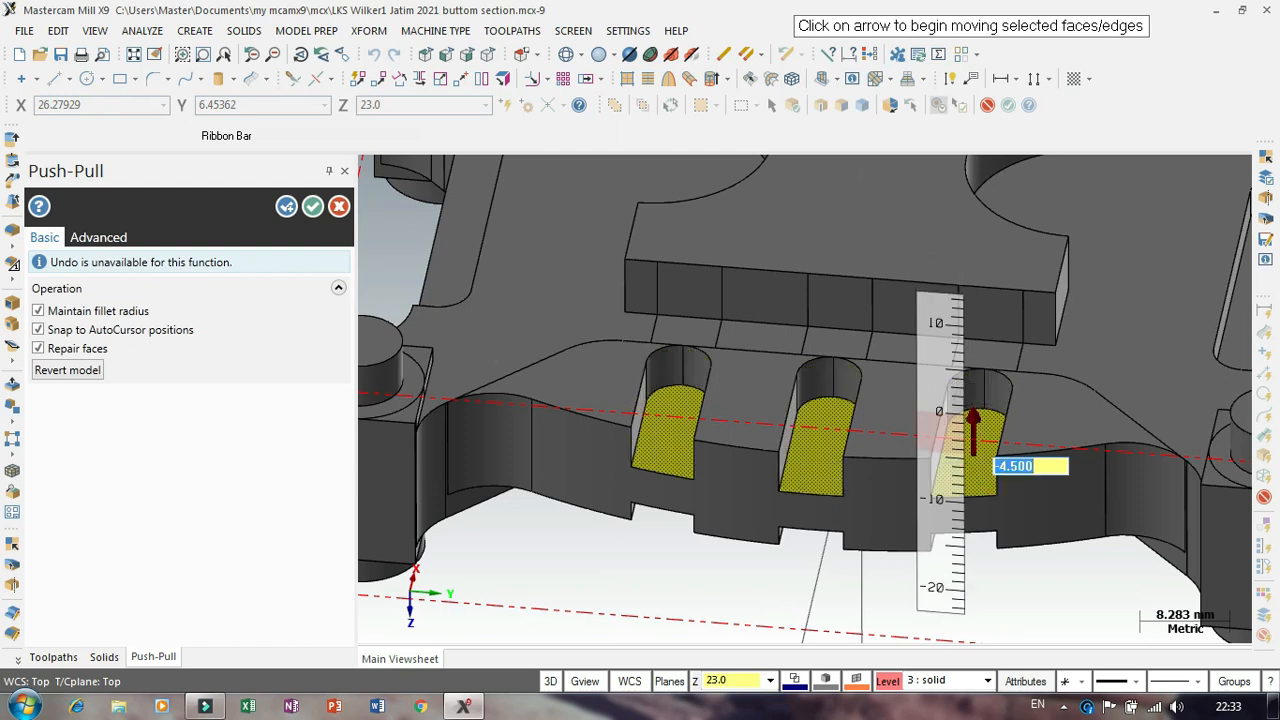
pyautogui.scroll(-3, 938, 424)
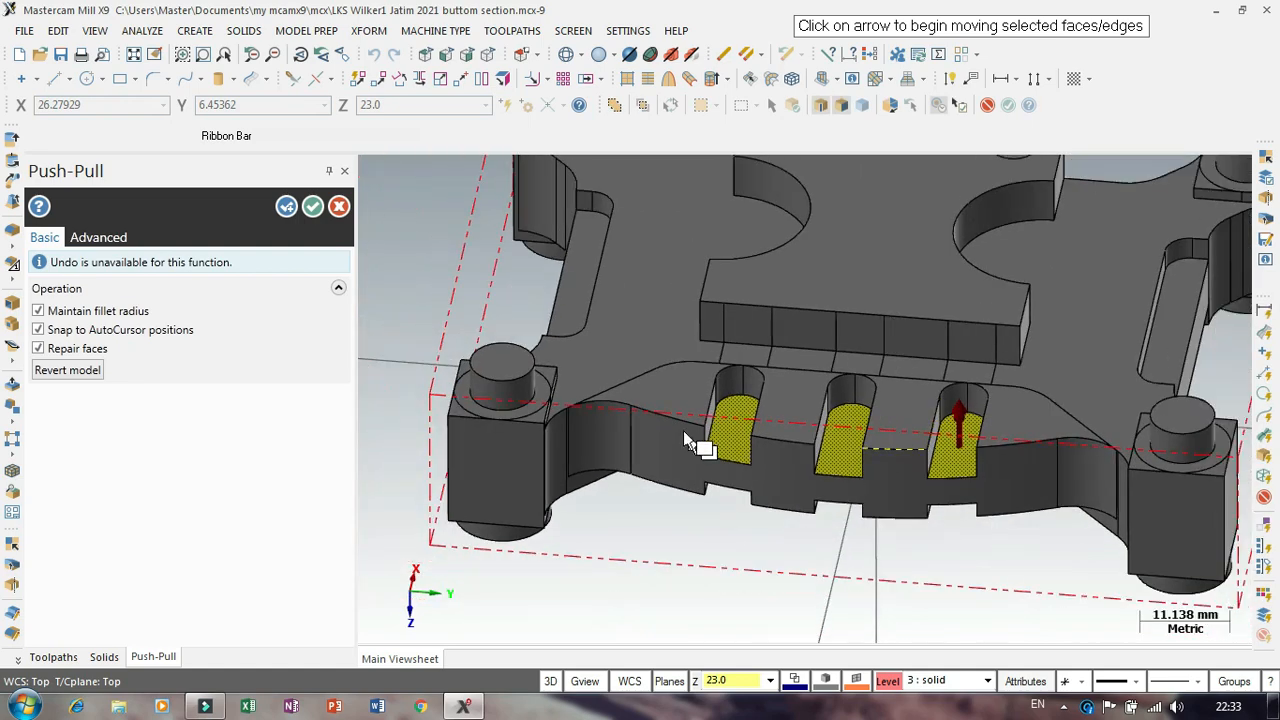
# Step: Push-pull the curved wing's outer face at the negative Y end, beside the first round-ended slot, by -2.5 mm
pyautogui.scroll(2, 690, 430)
pyautogui.click(690, 390)
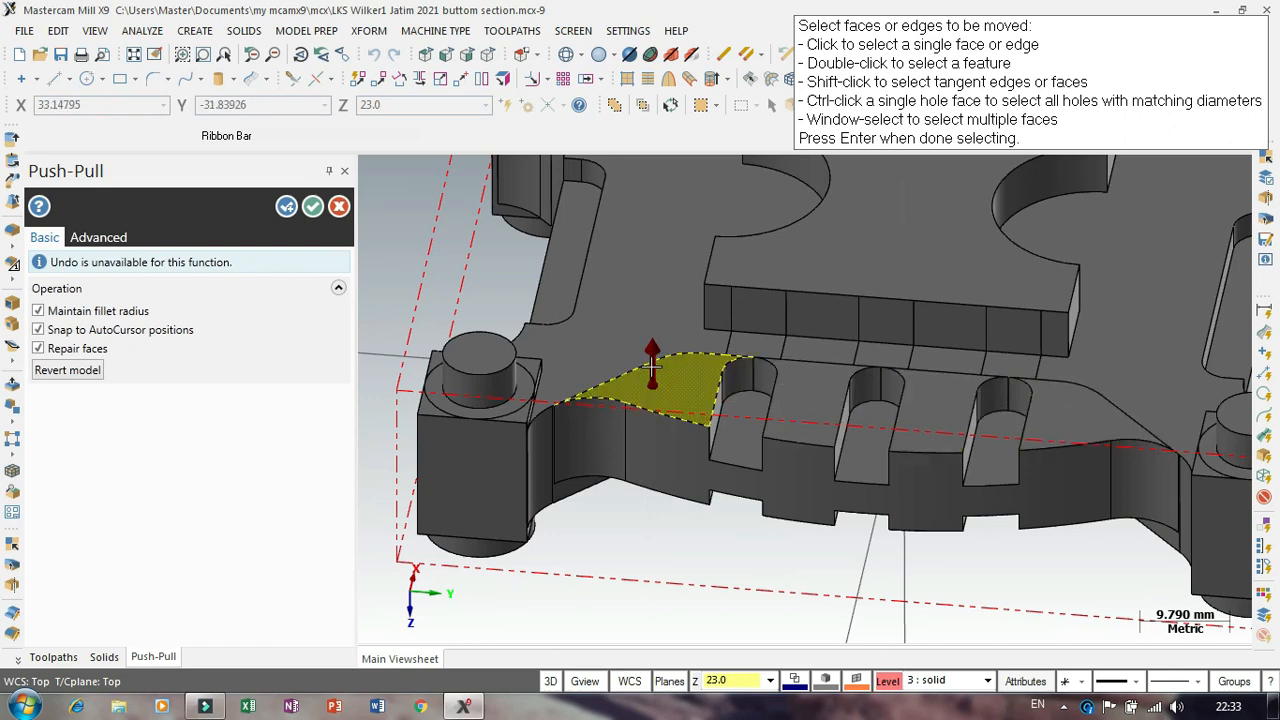
pyautogui.press('Return')
pyautogui.moveTo(651, 383); pyautogui.dragTo(651, 407)
pyautogui.write('-2.500')
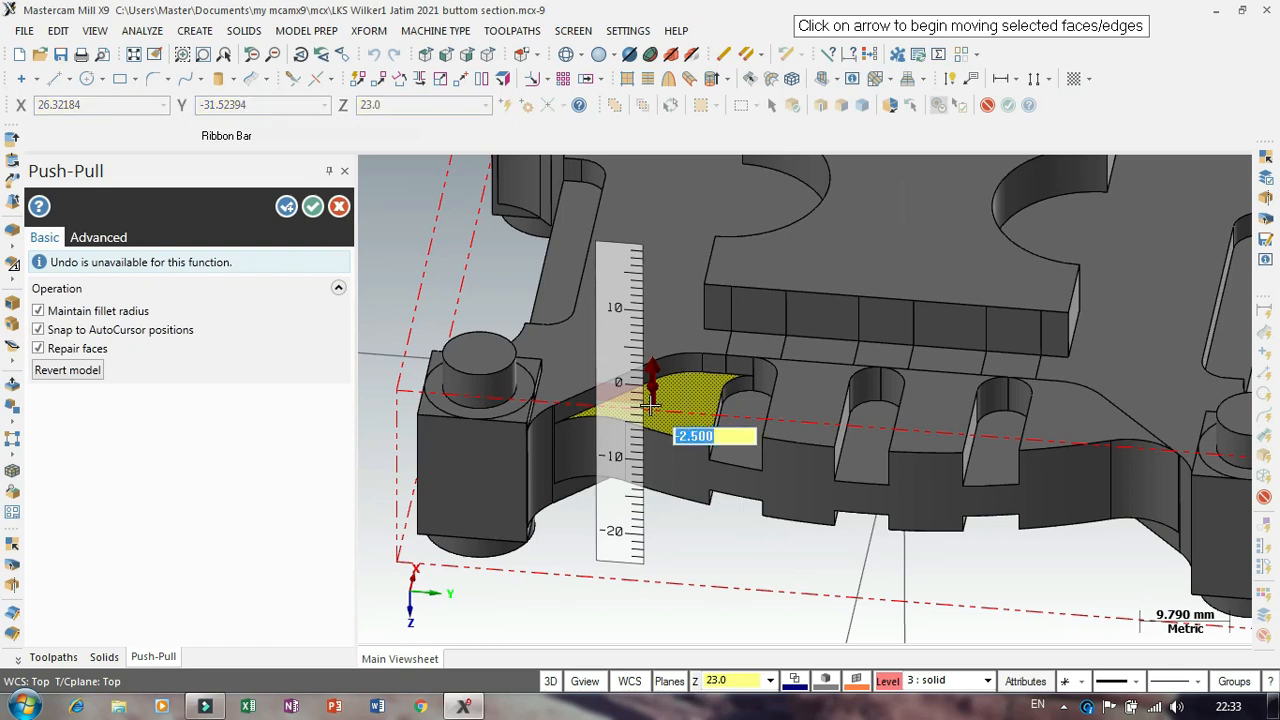
pyautogui.press('Return')
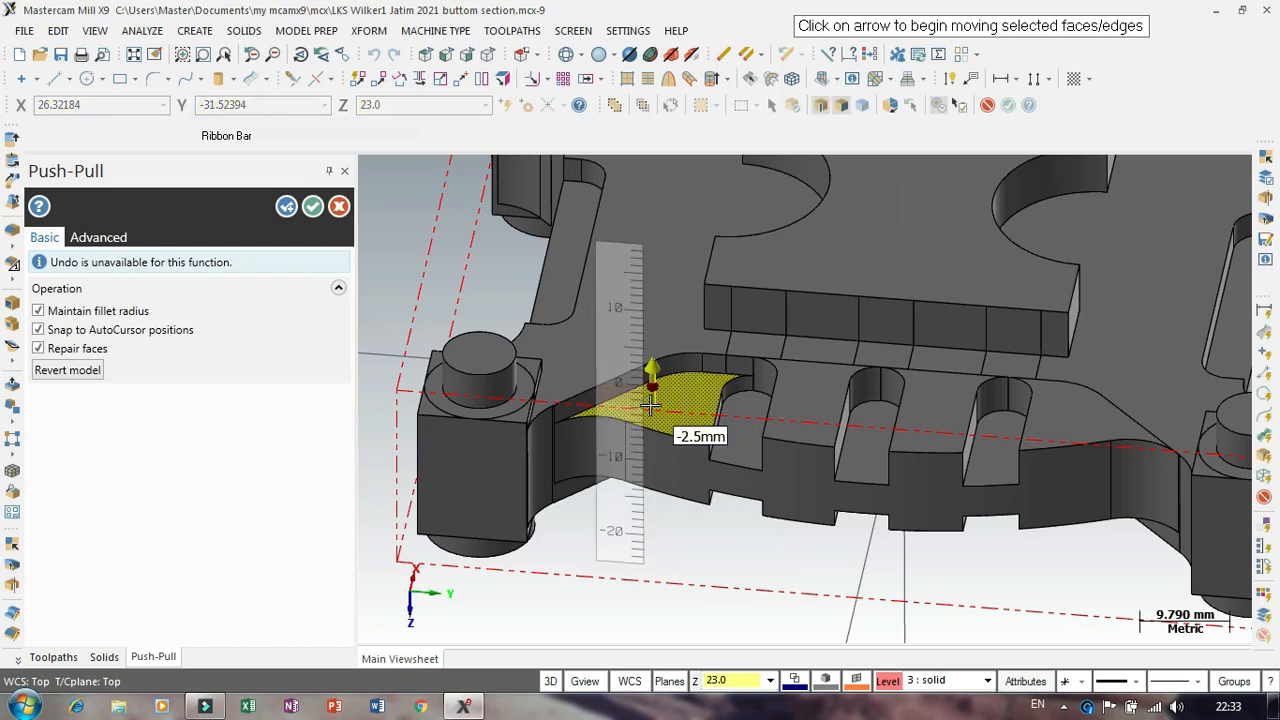
# Step: Push-pull the two curved-wing faces between the three round-ended slots by -2.5 mm each
pyautogui.click(806, 394)
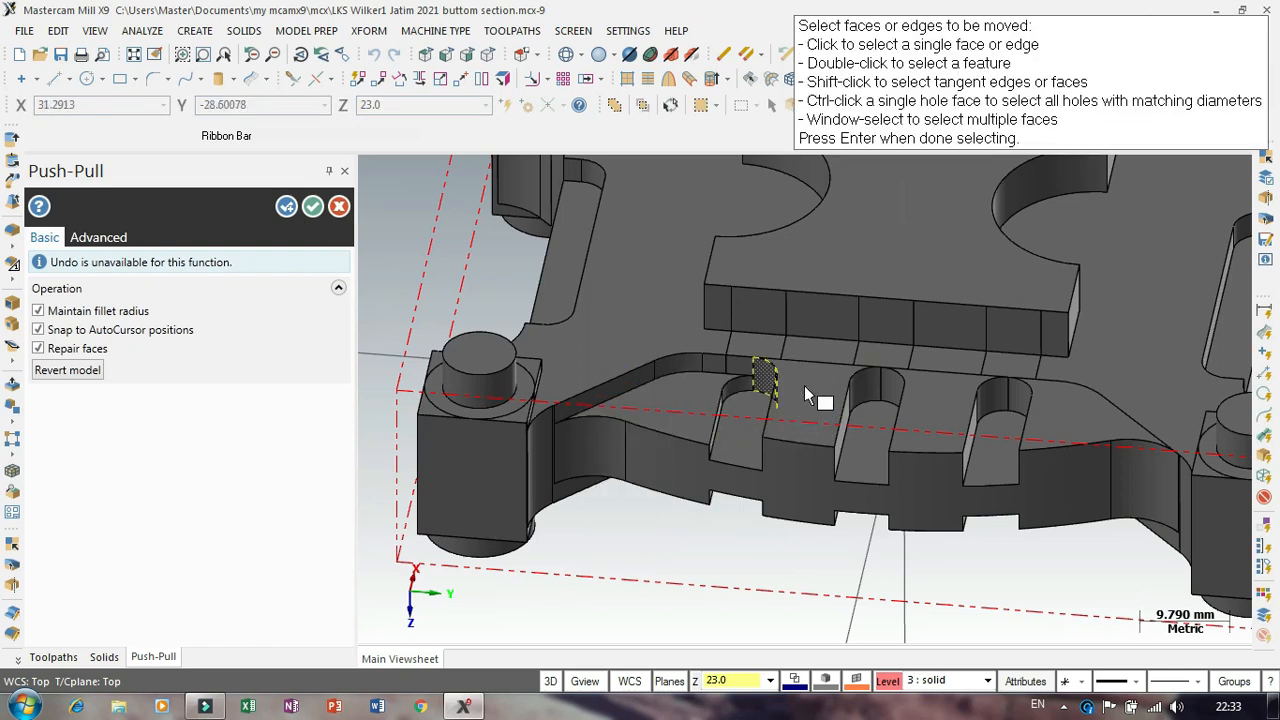
pyautogui.click(807, 392)
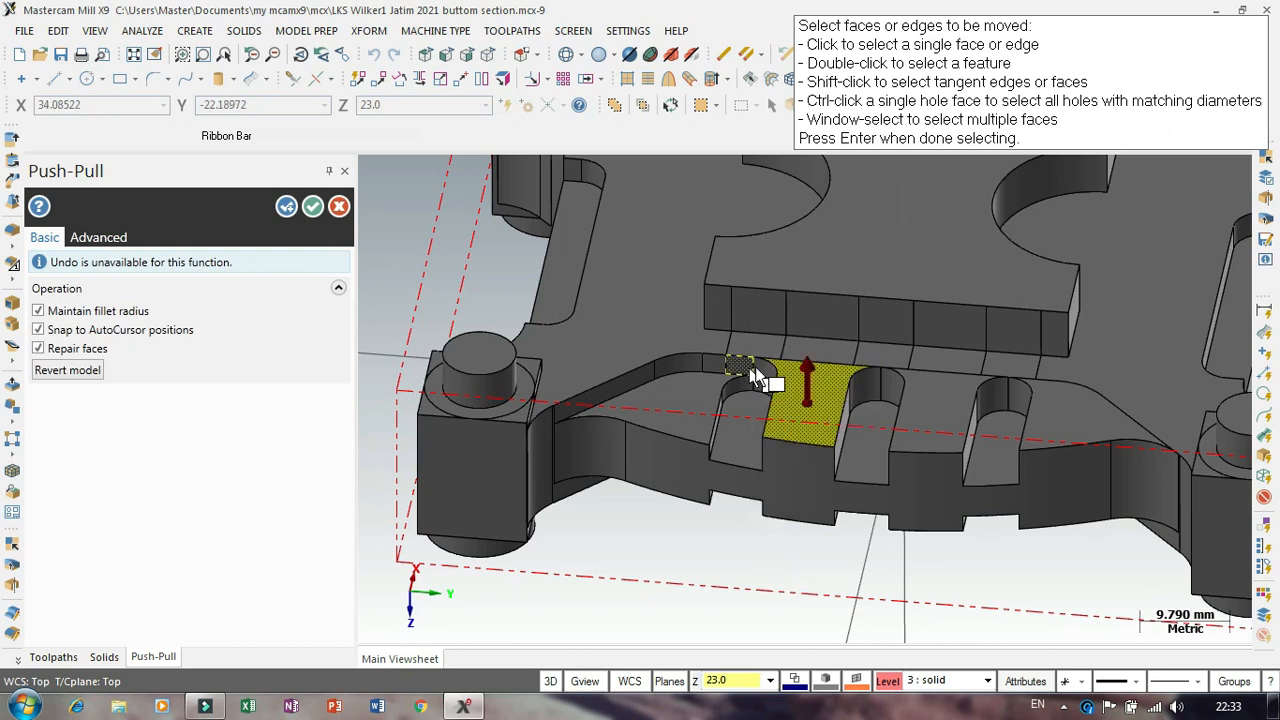
pyautogui.press('Return')
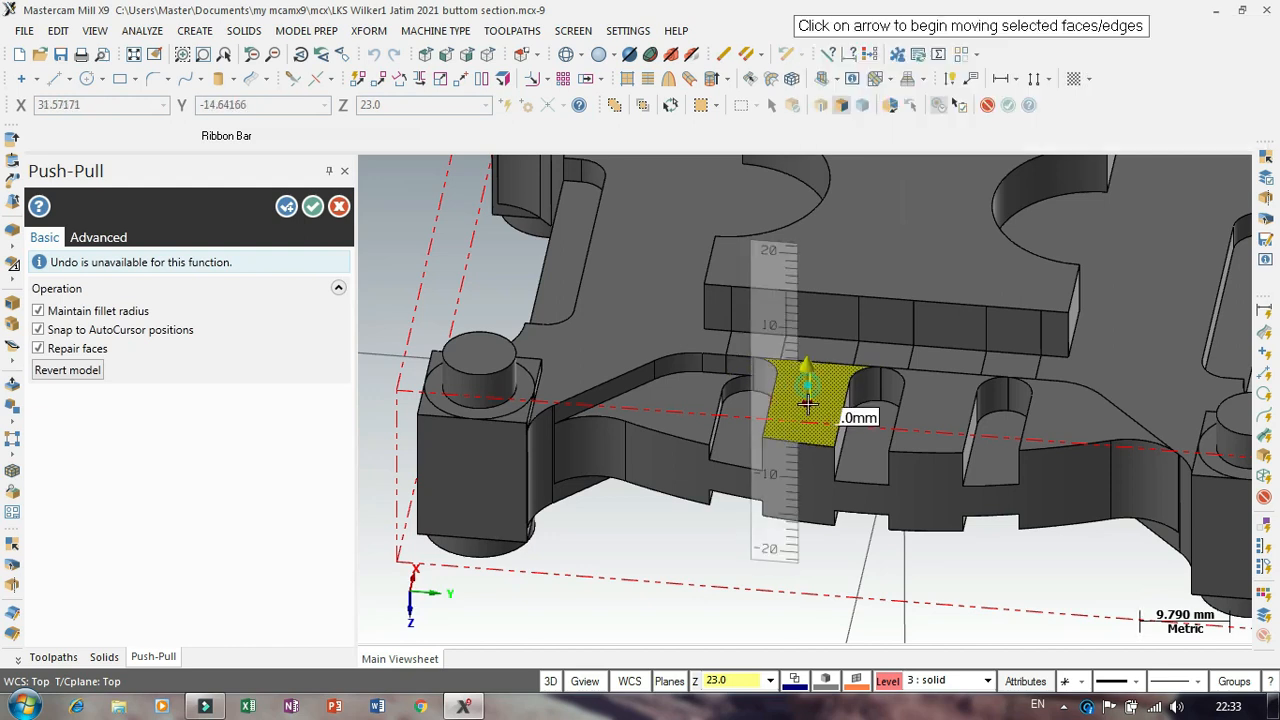
pyautogui.write('-2.500')
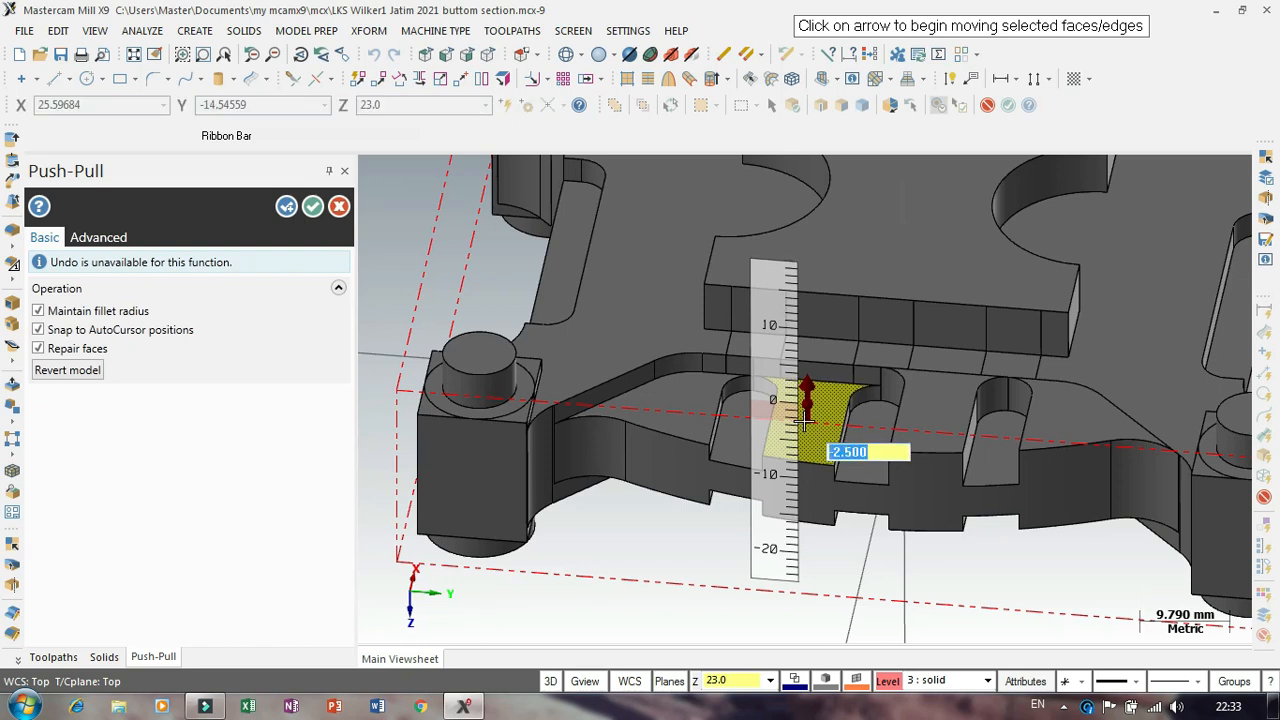
pyautogui.press('Return')
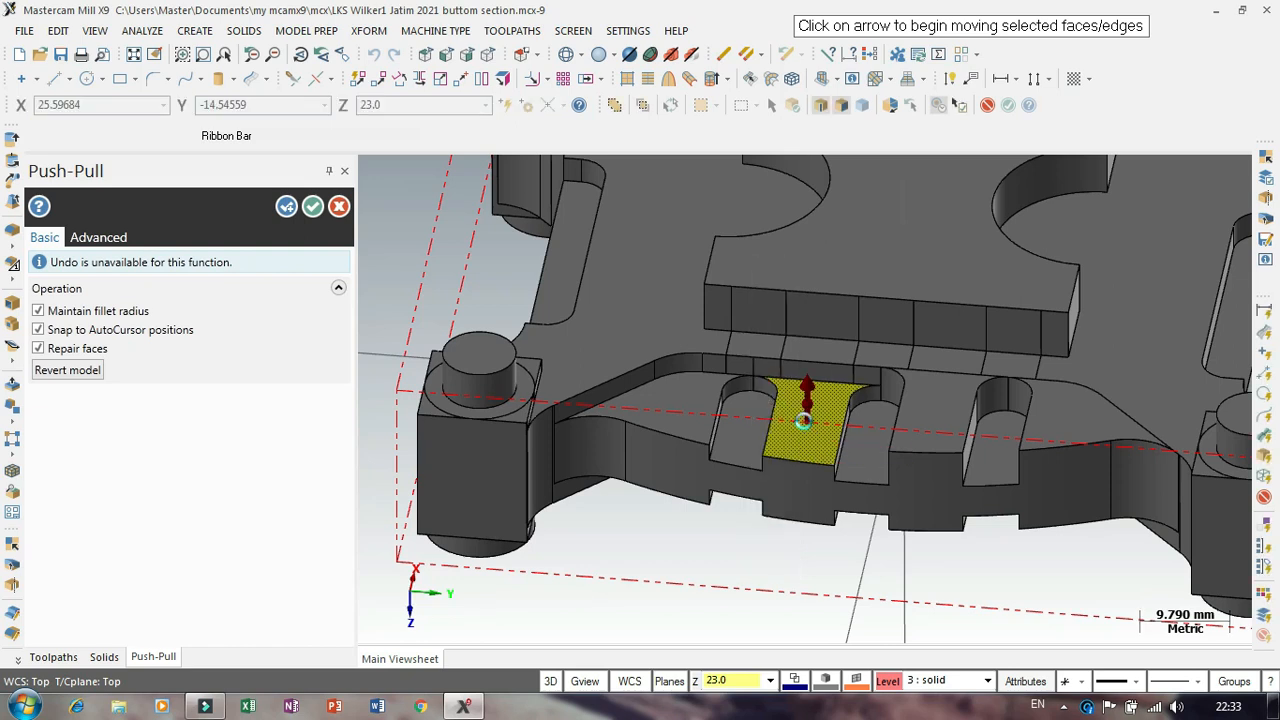
pyautogui.click(950, 413)
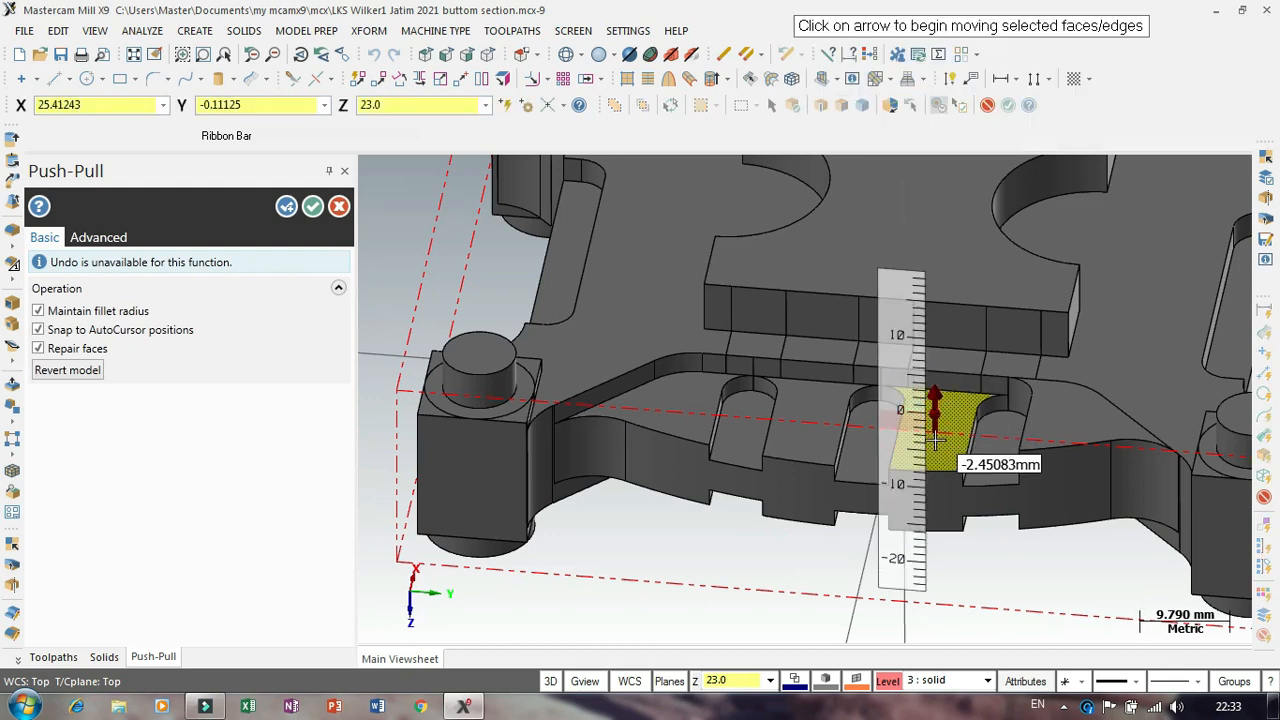
pyautogui.write('-2.500')
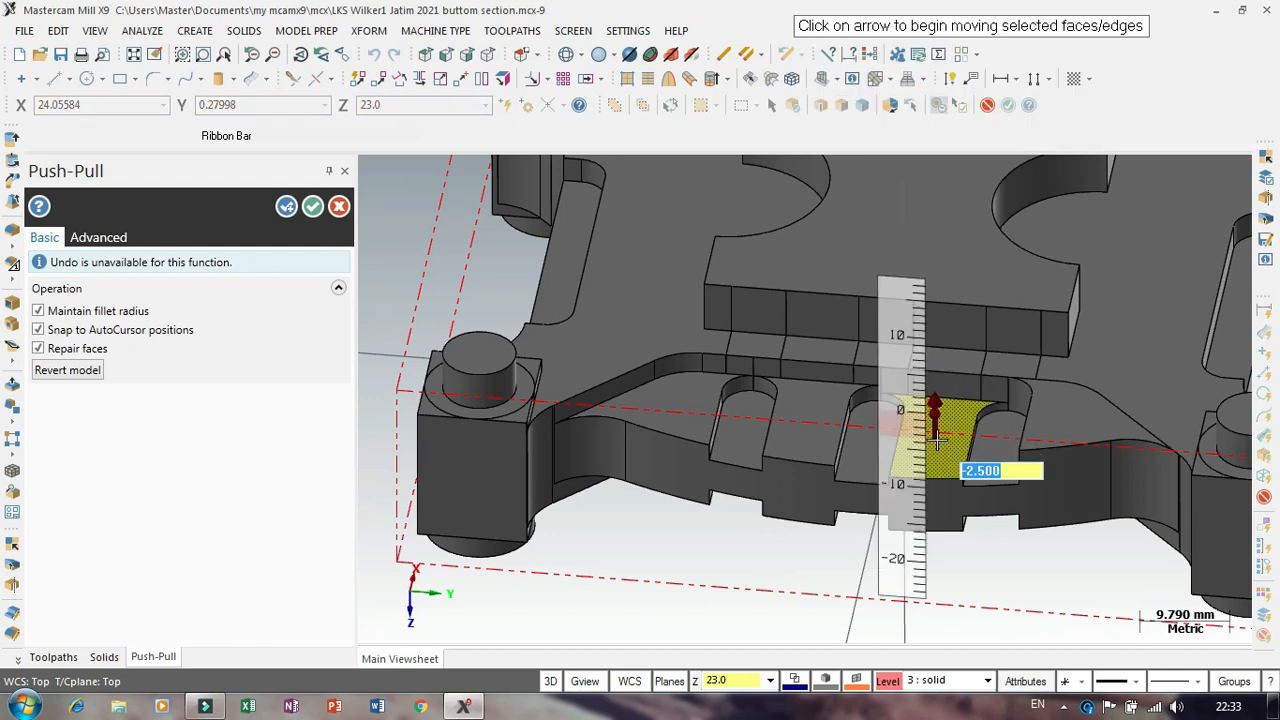
pyautogui.press('Return')
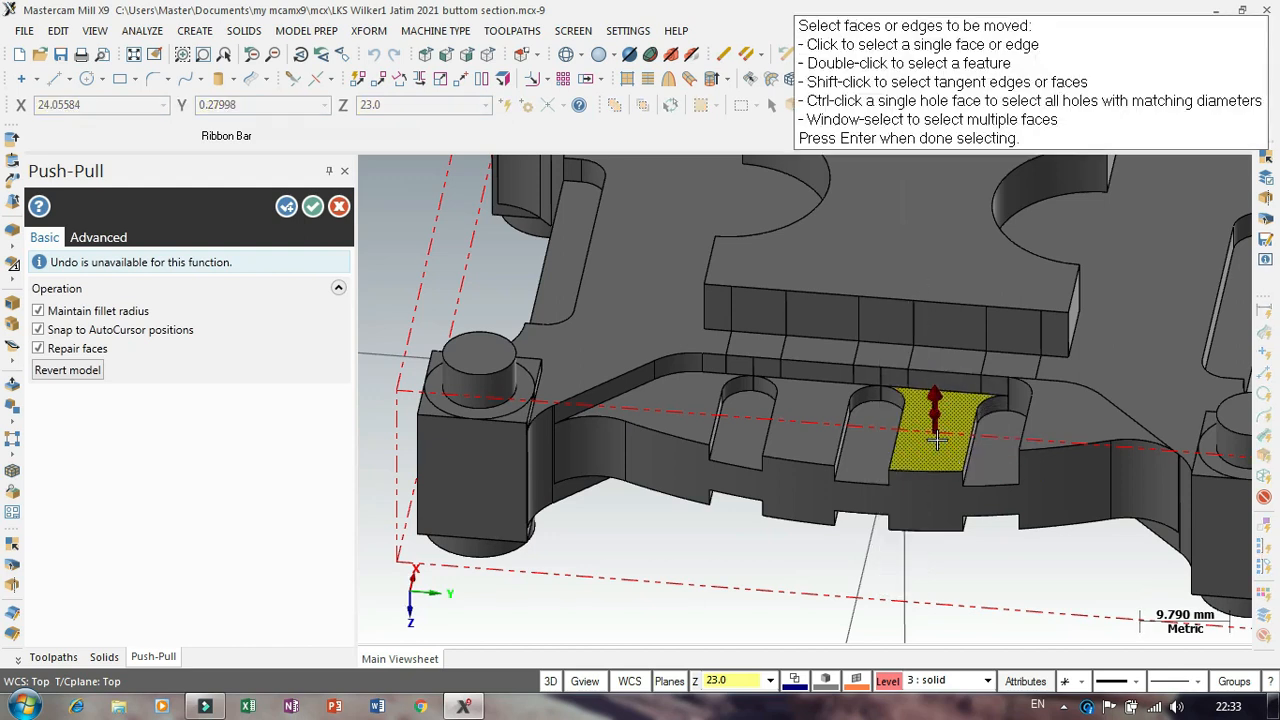
# Step: Push-pull the curved wing's outer face at the positive Y end by -2.5 mm and finish the Push-Pull command
pyautogui.click(1072, 428)
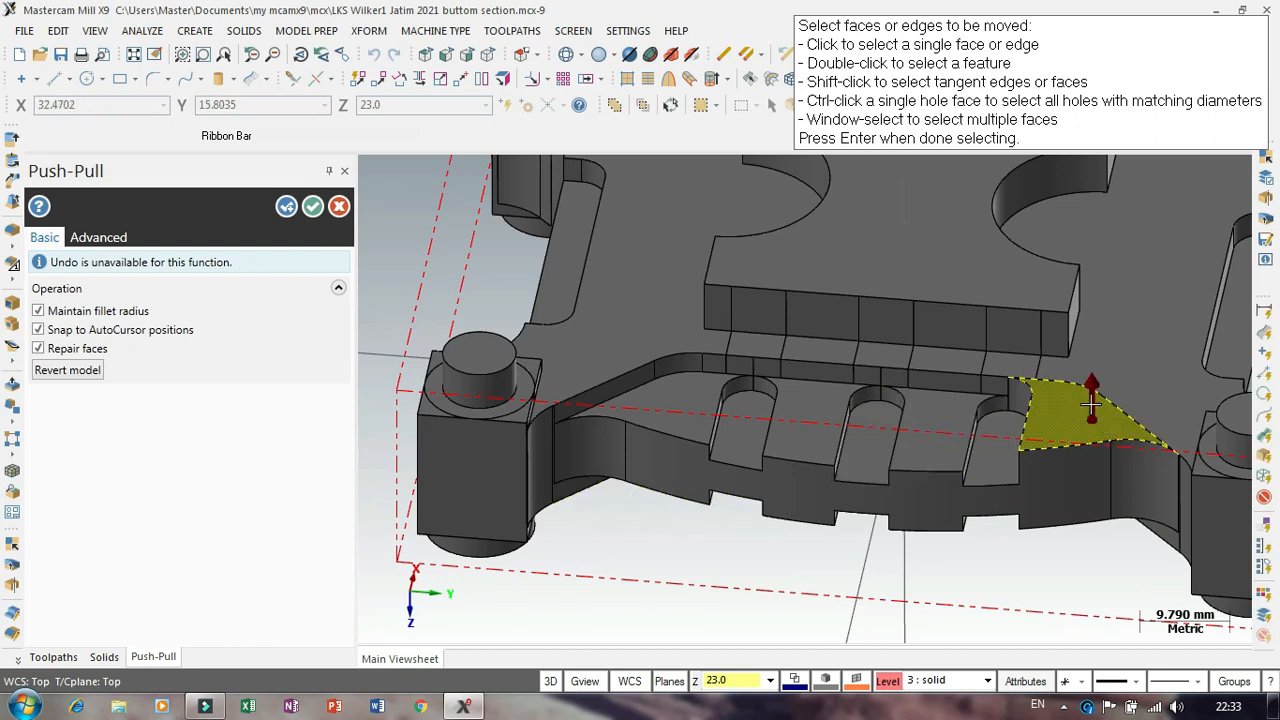
pyautogui.moveTo(1094, 402); pyautogui.dragTo(1088, 440)
pyautogui.write('-2.500')
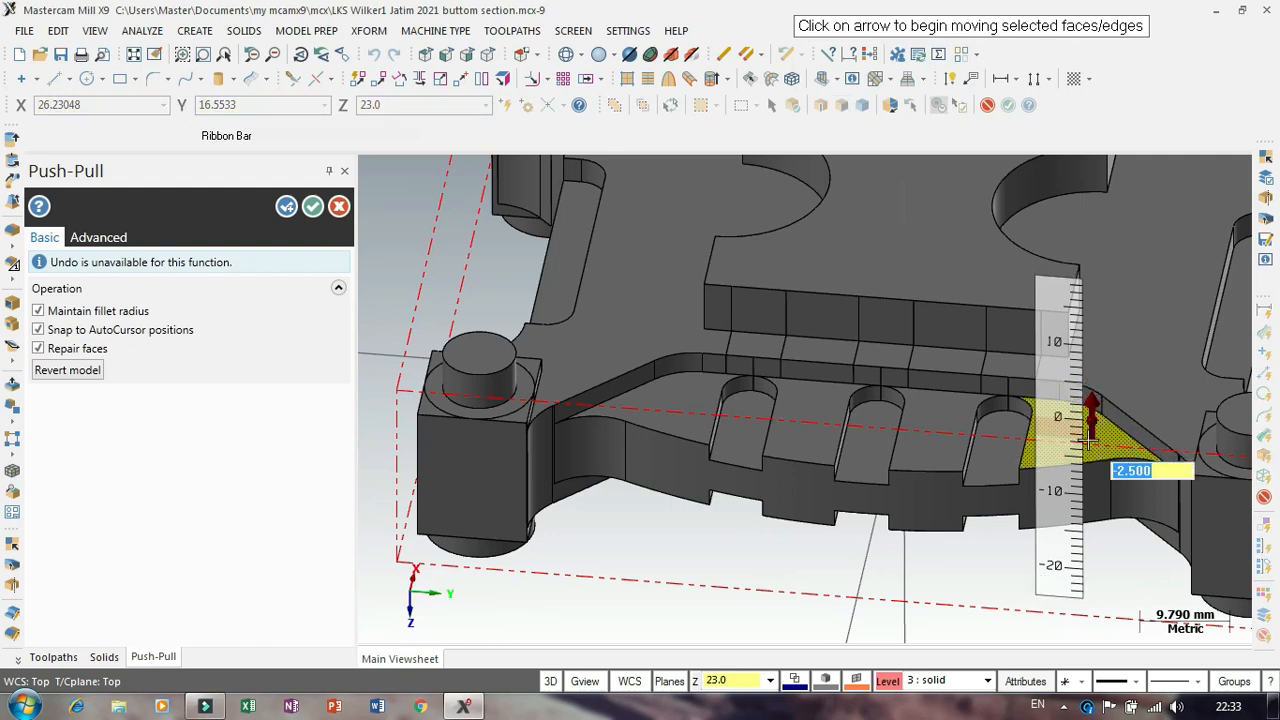
pyautogui.press('Return')
pyautogui.scroll(-2, 768, 386)
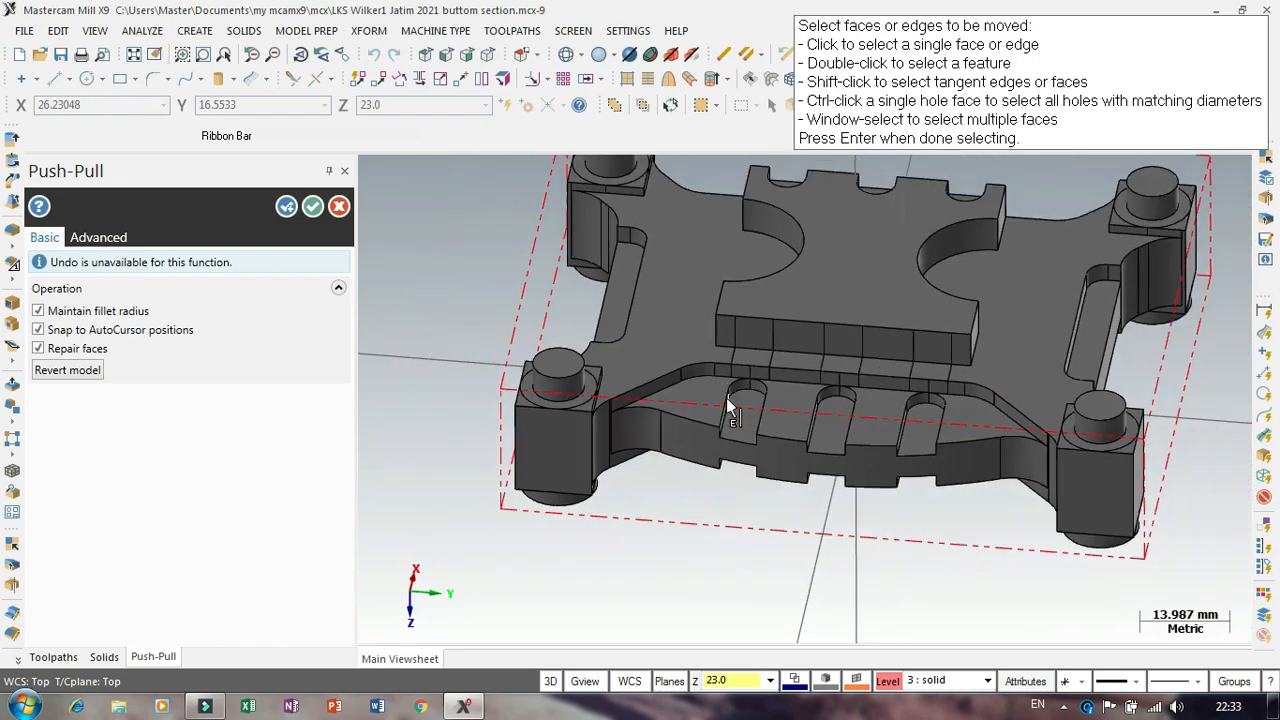
pyautogui.scroll(-1, 726, 397)
pyautogui.moveTo(1093, 445); pyautogui.dragTo(791, 422, button='middle')
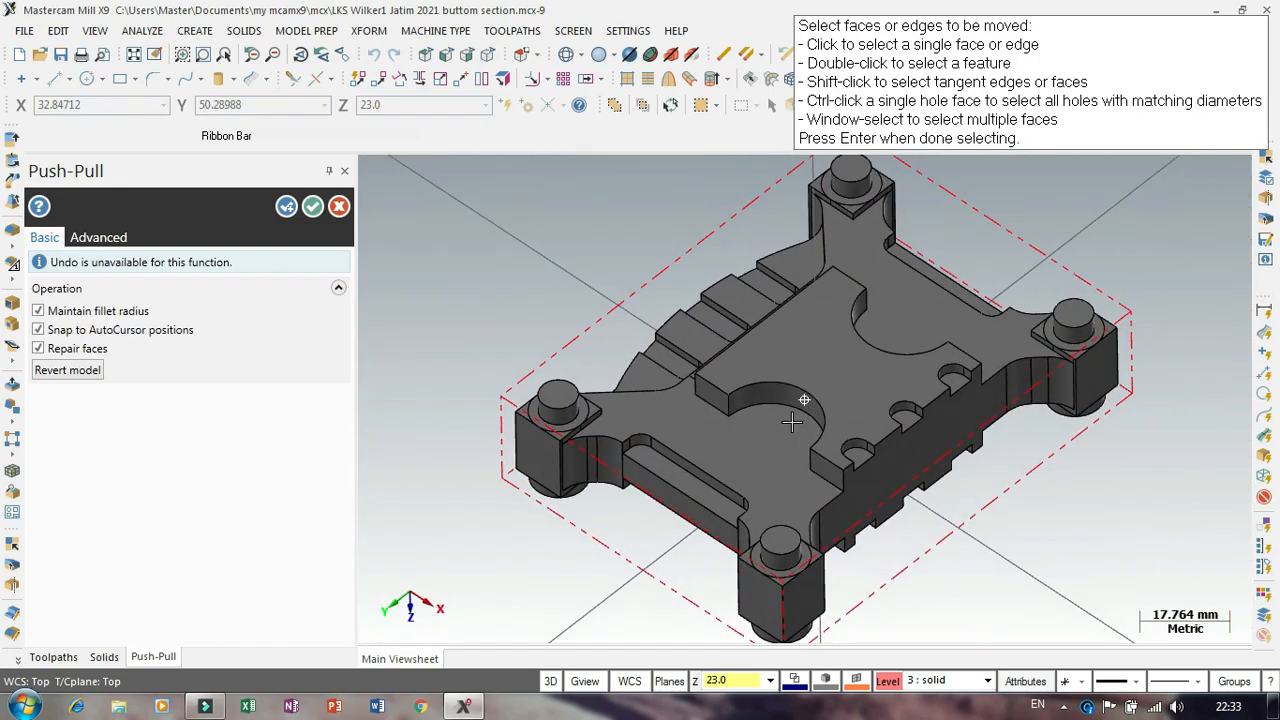
pyautogui.click(313, 207)
pyautogui.scroll(-2, 730, 330)
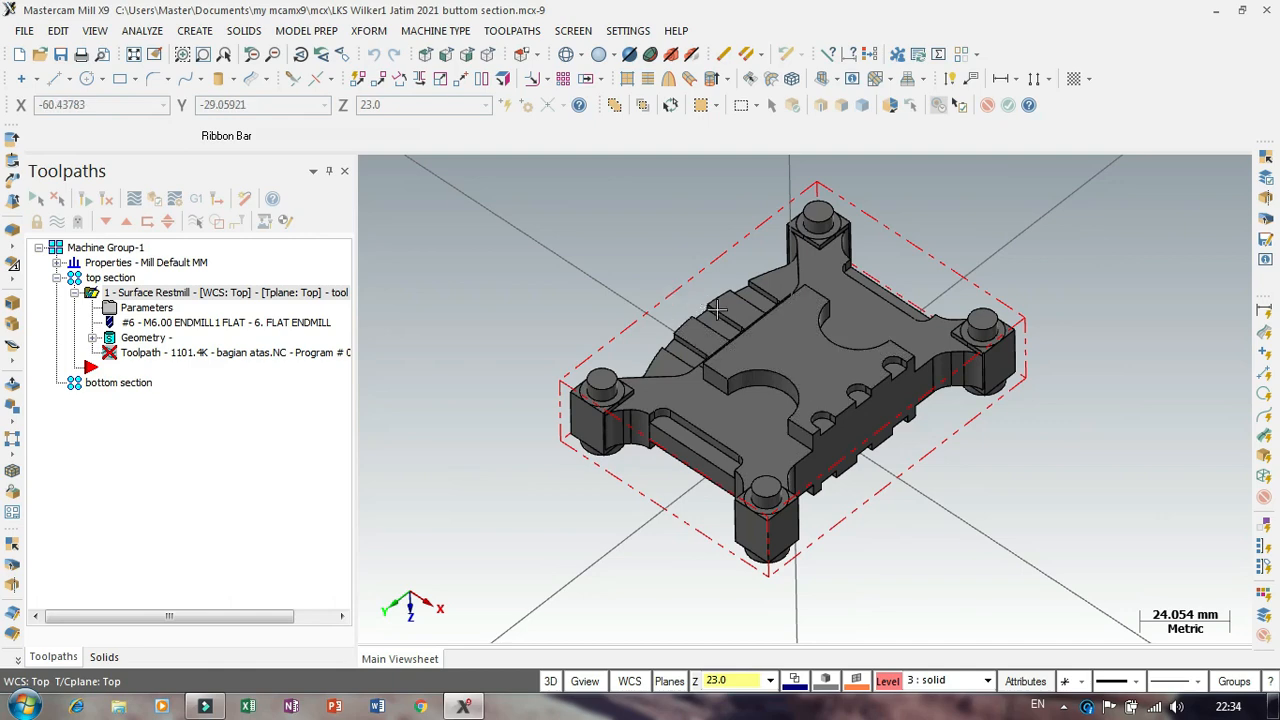
pyautogui.moveTo(692, 291); pyautogui.dragTo(735, 368, button='middle')
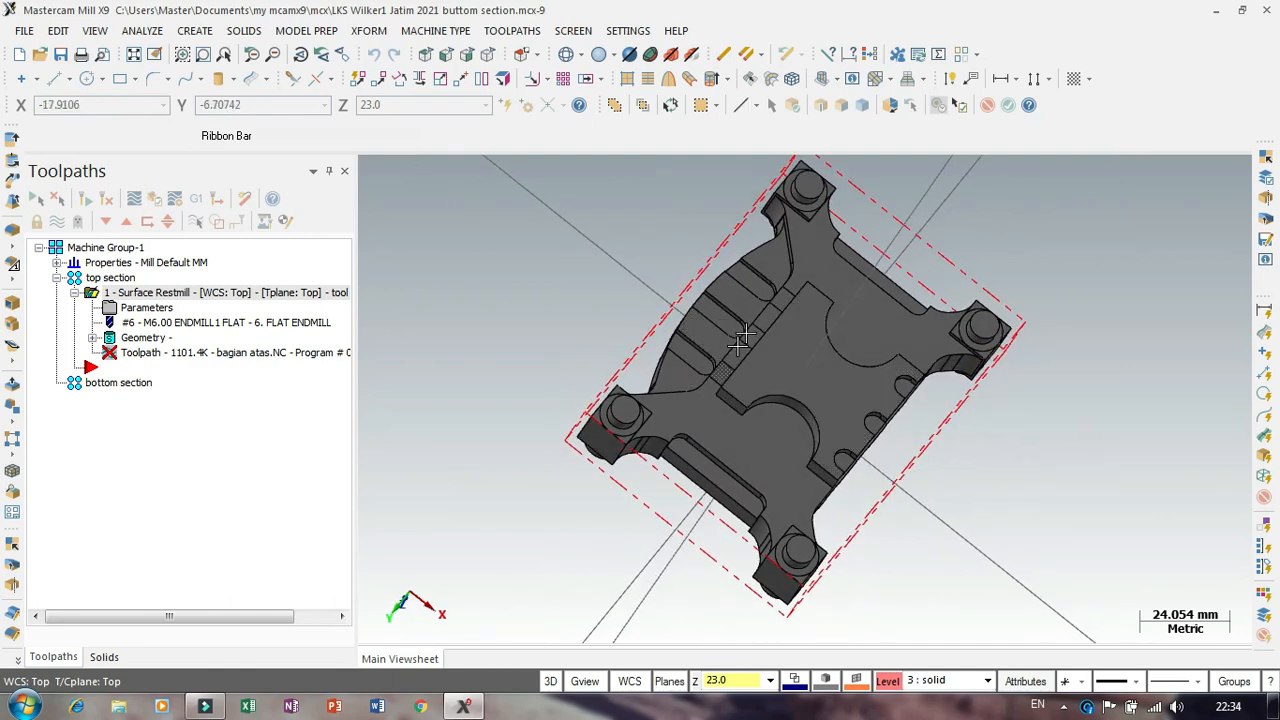
# Step: Run Simplify Solid on the entire body to remove its redundant faces and edges
pyautogui.click(306, 30)
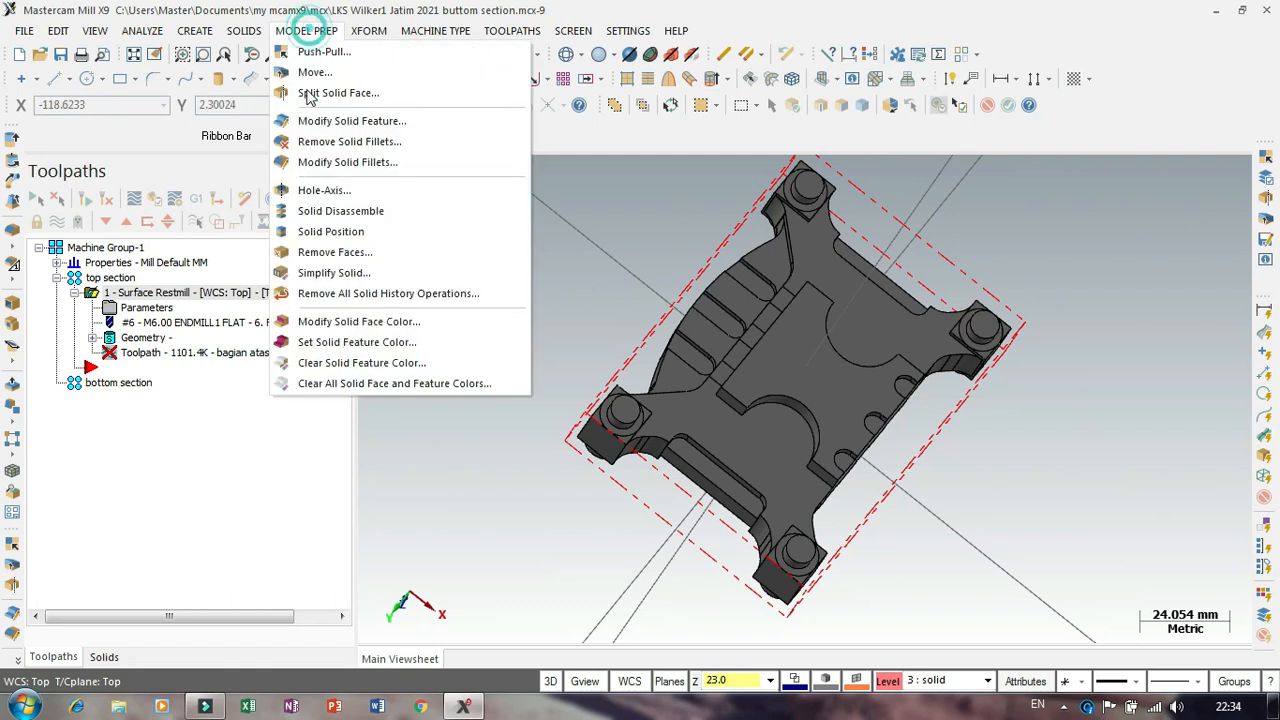
pyautogui.click(347, 281)
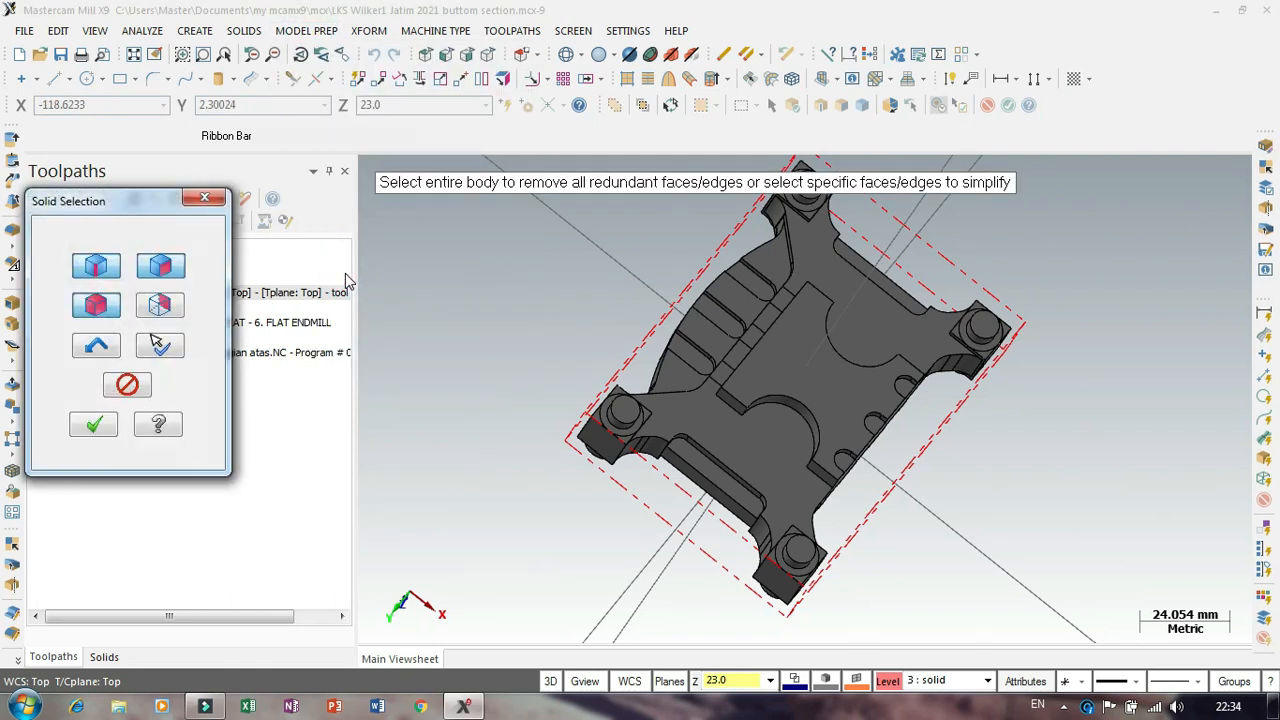
pyautogui.click(97, 305)
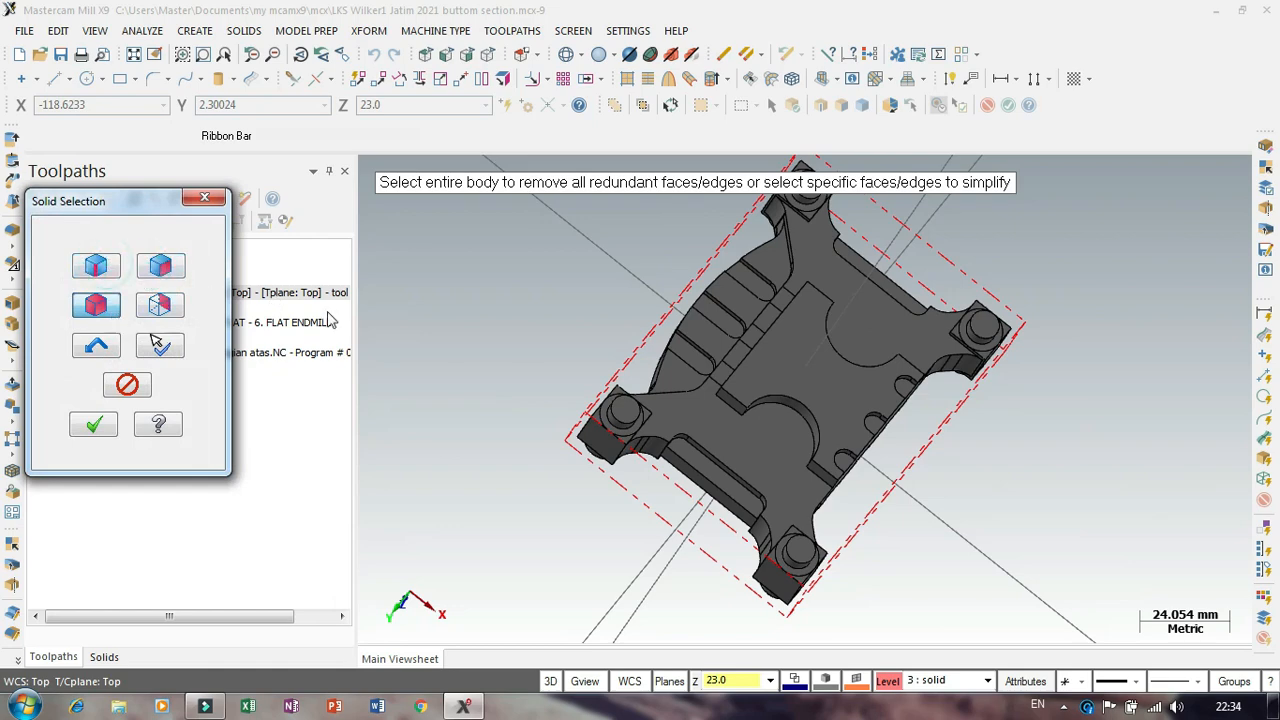
pyautogui.click(822, 370)
pyautogui.click(93, 425)
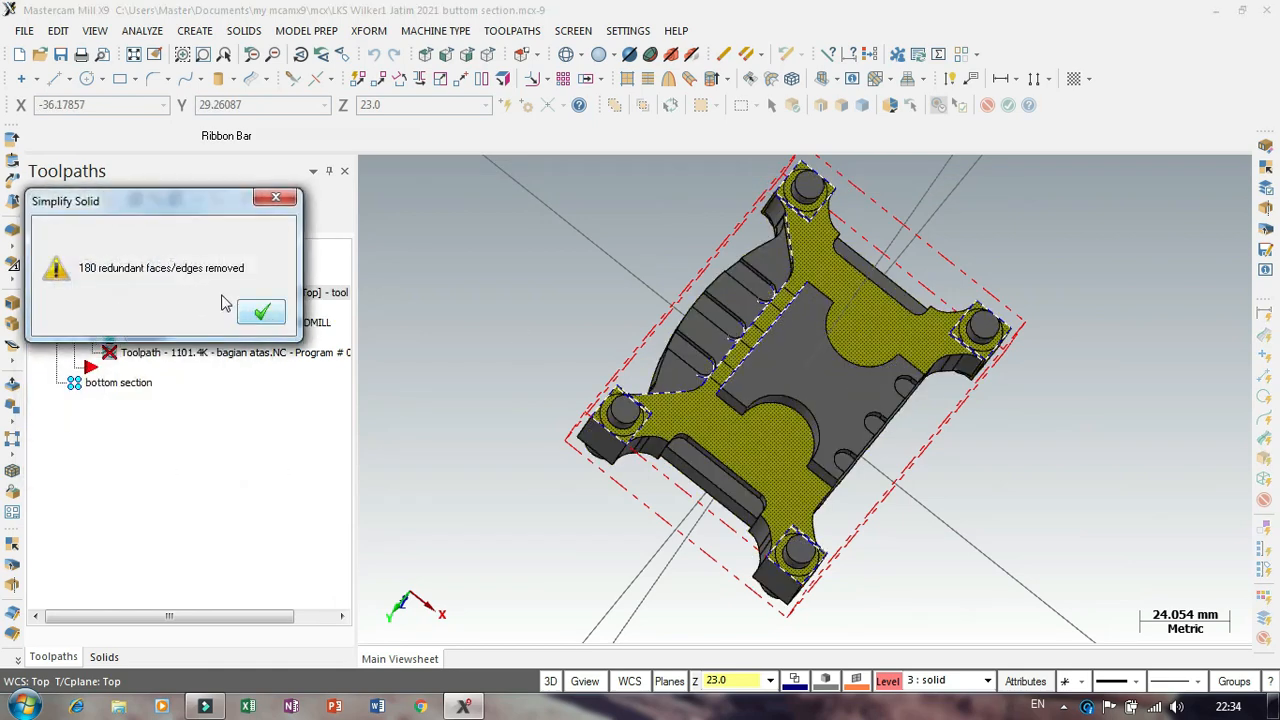
pyautogui.click(261, 313)
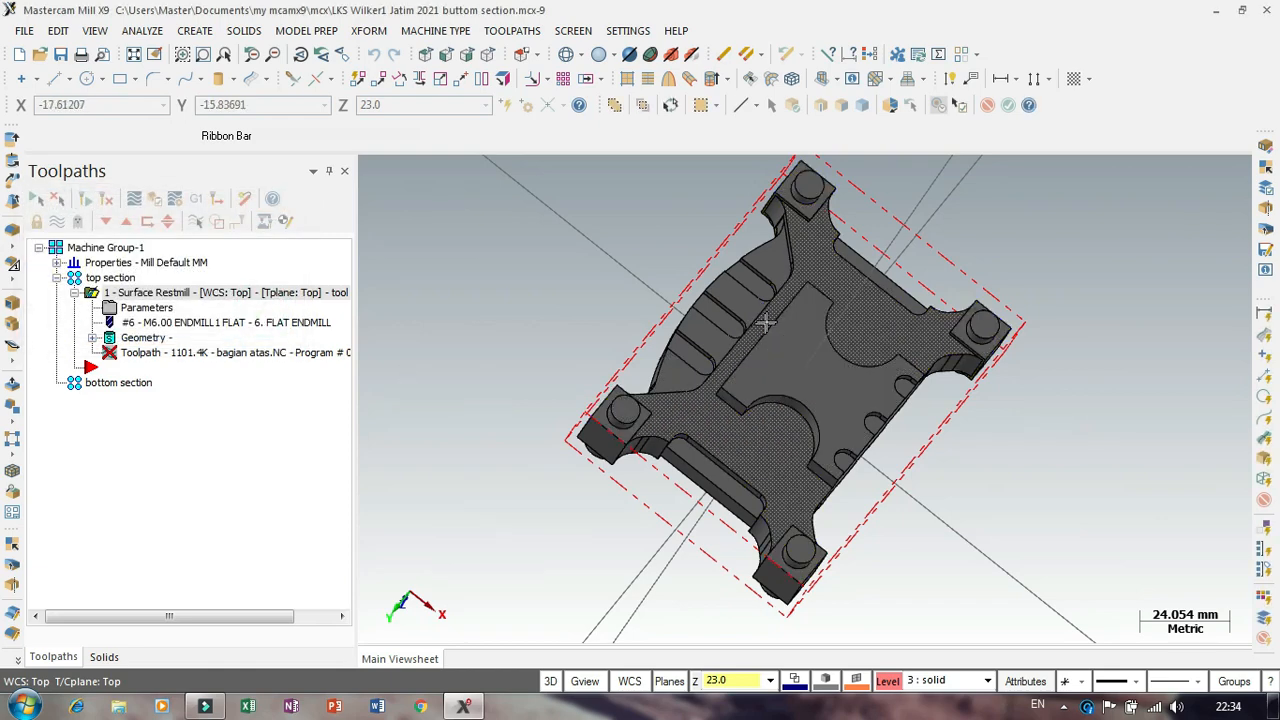
# Step: Regenerate the top section's Surface Restmill toolpath and inspect it over the solid from above and from the side
pyautogui.moveTo(1025, 447)
pyautogui.mouseDown(button='middle')
pyautogui.moveTo(1137, 363)
pyautogui.moveTo(1083, 411)
pyautogui.moveTo(1023, 408)
pyautogui.mouseUp(button='middle')
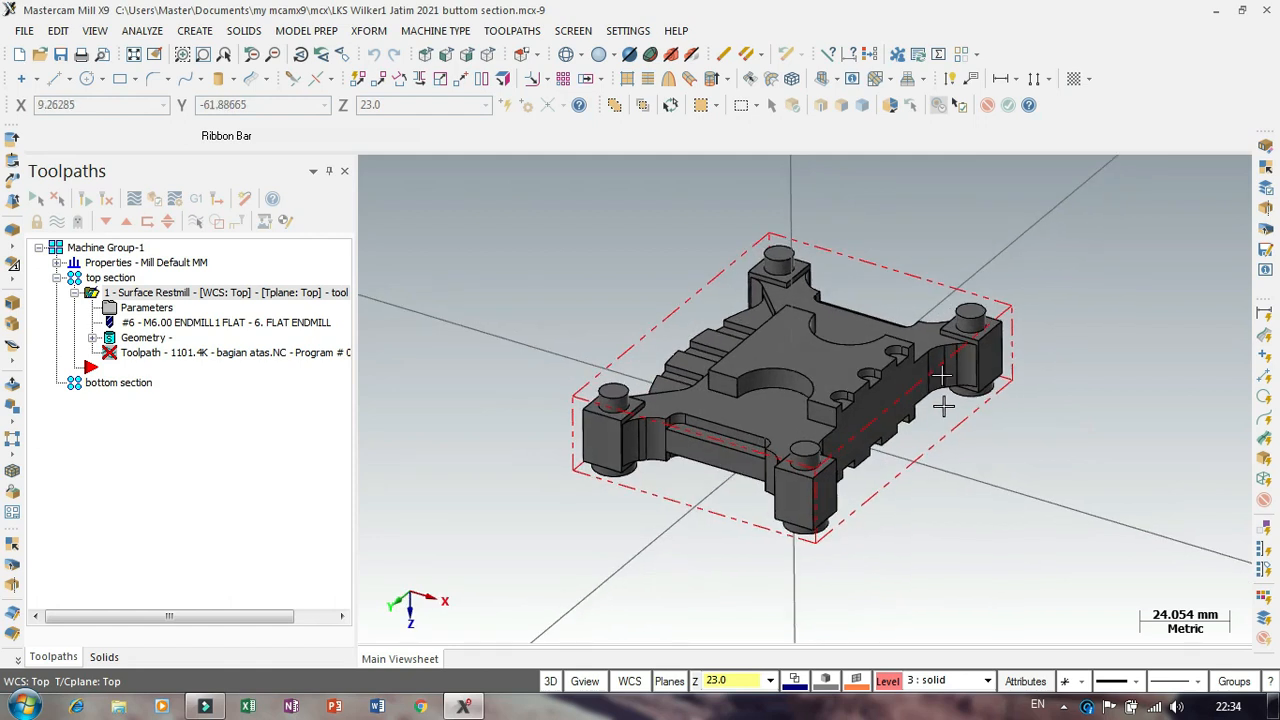
pyautogui.scroll(-1, 795, 461)
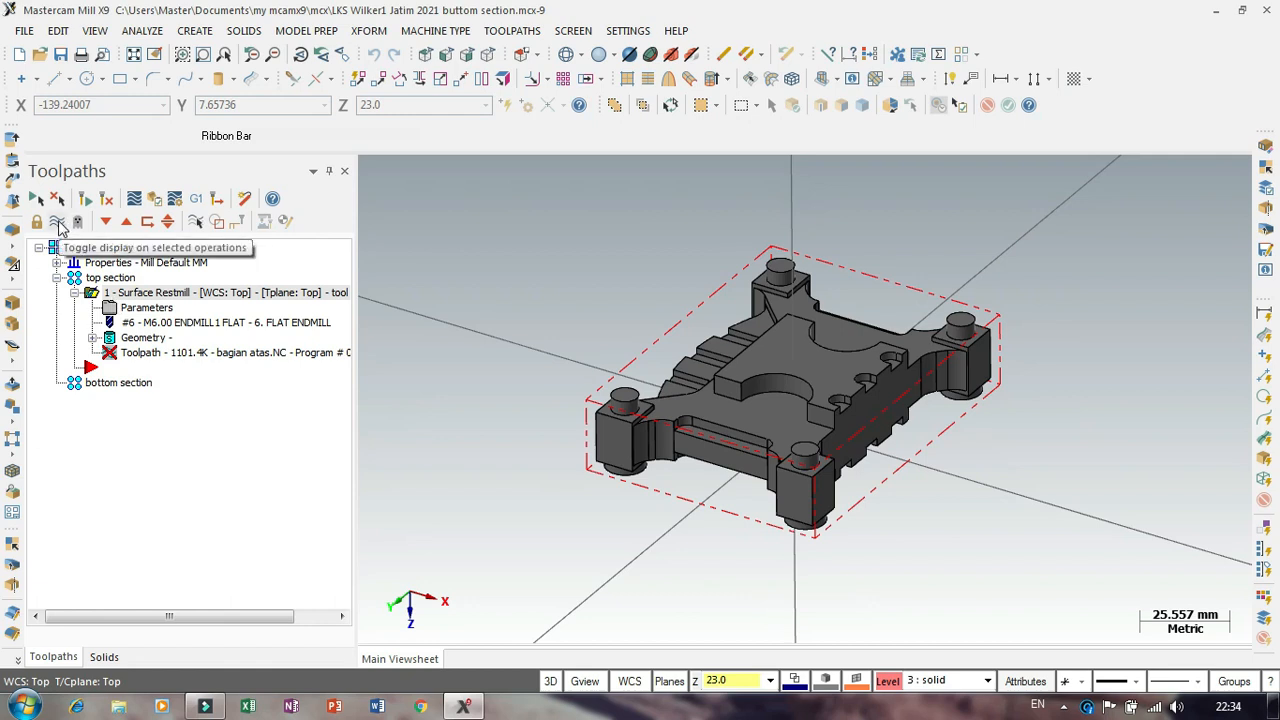
pyautogui.click(85, 199)
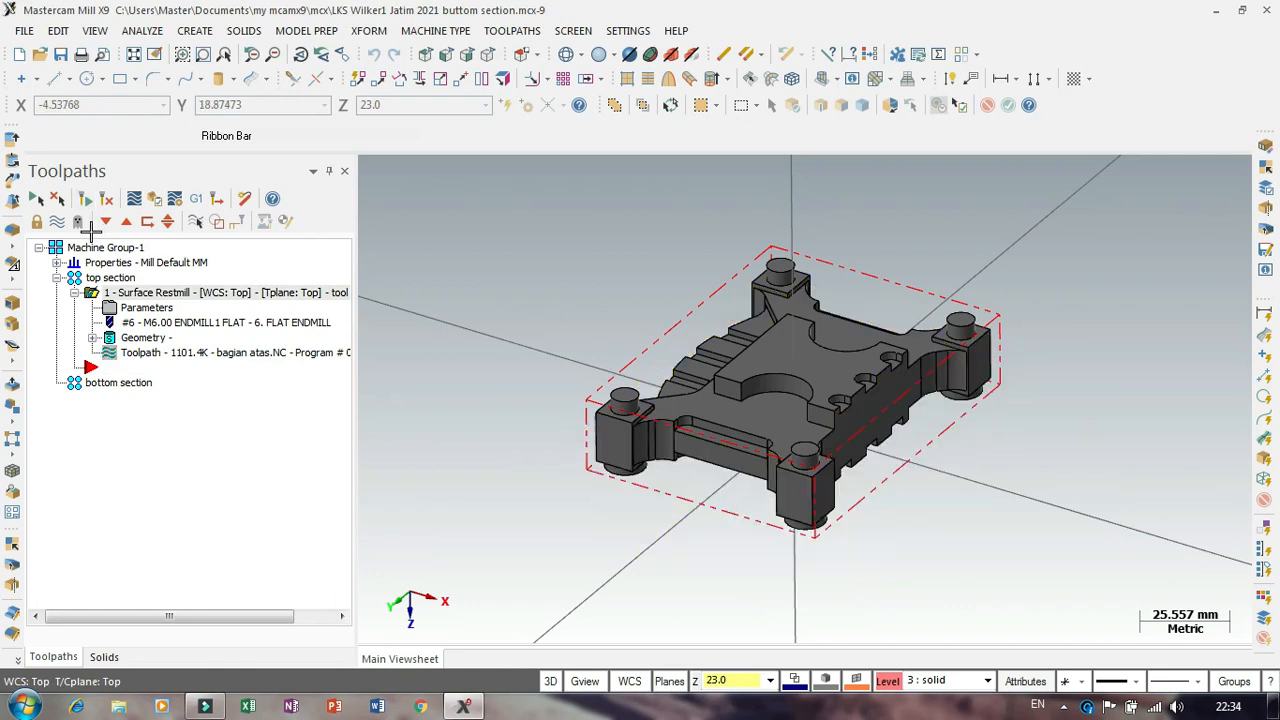
pyautogui.rightClick(565, 272)
pyautogui.click(616, 399)
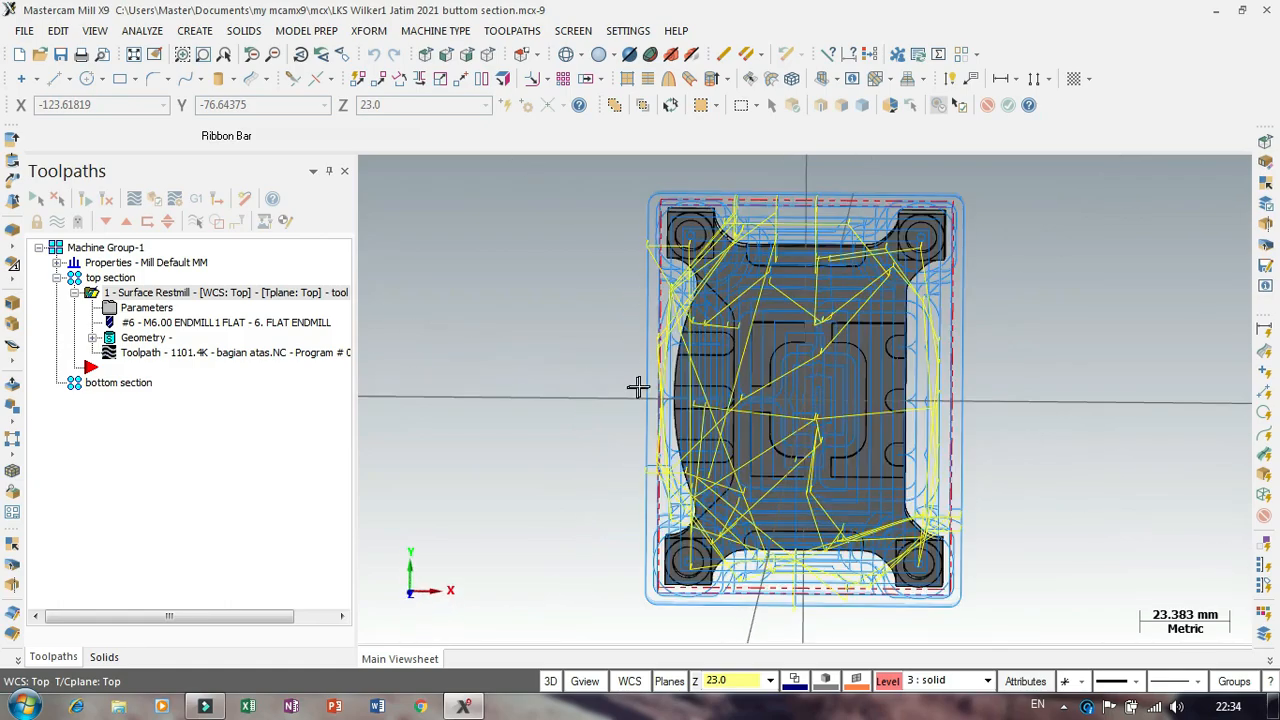
pyautogui.moveTo(631, 421)
pyautogui.mouseDown(button='middle')
pyautogui.moveTo(600, 320)
pyautogui.moveTo(583, 331)
pyautogui.mouseUp(button='middle')
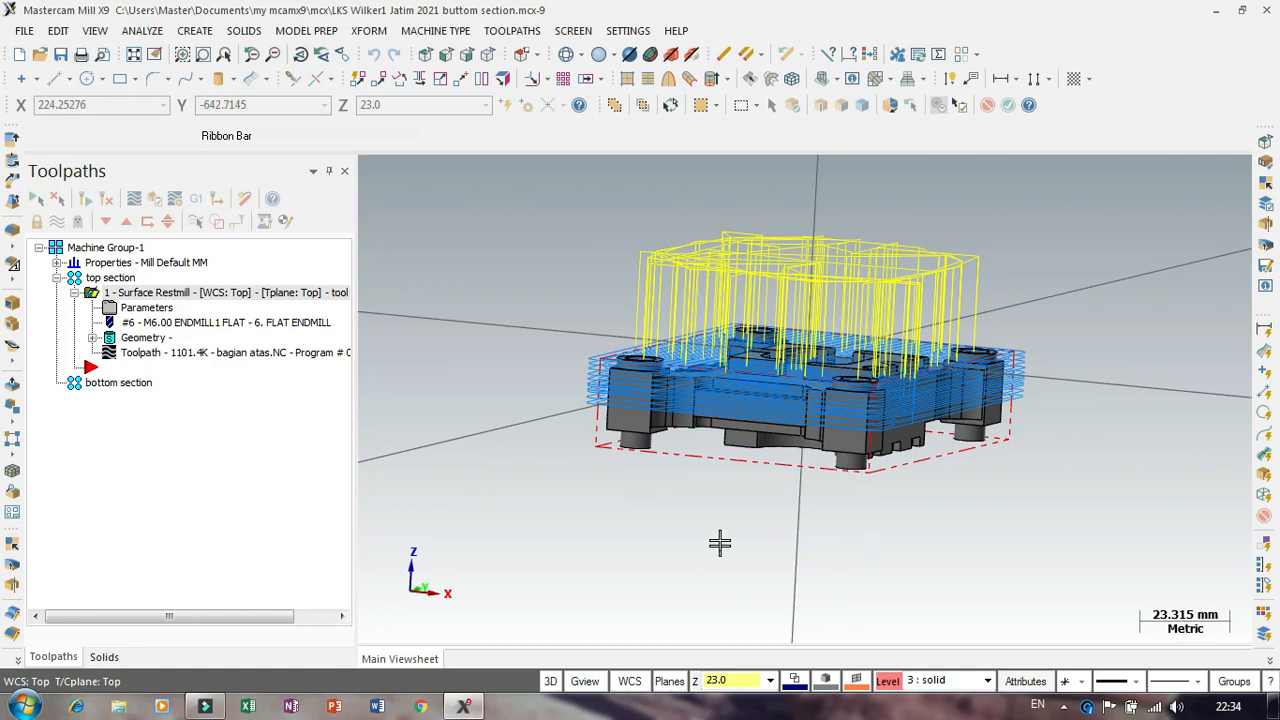
pyautogui.moveTo(720, 540)
pyautogui.mouseDown(button='middle')
pyautogui.moveTo(686, 549)
pyautogui.moveTo(749, 551)
pyautogui.moveTo(713, 530)
pyautogui.mouseUp(button='middle')
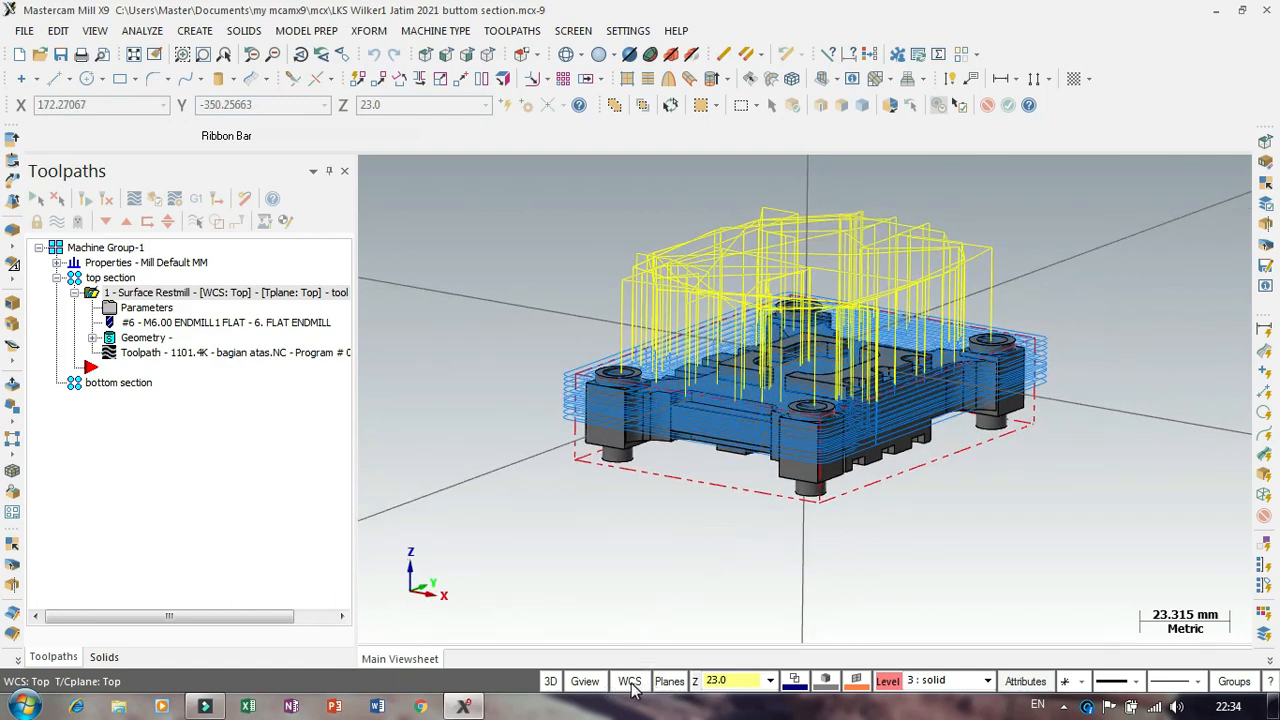
# Step: Make the top and bottom levels visible alongside the solid level in the Level Manager
pyautogui.click(890, 682)
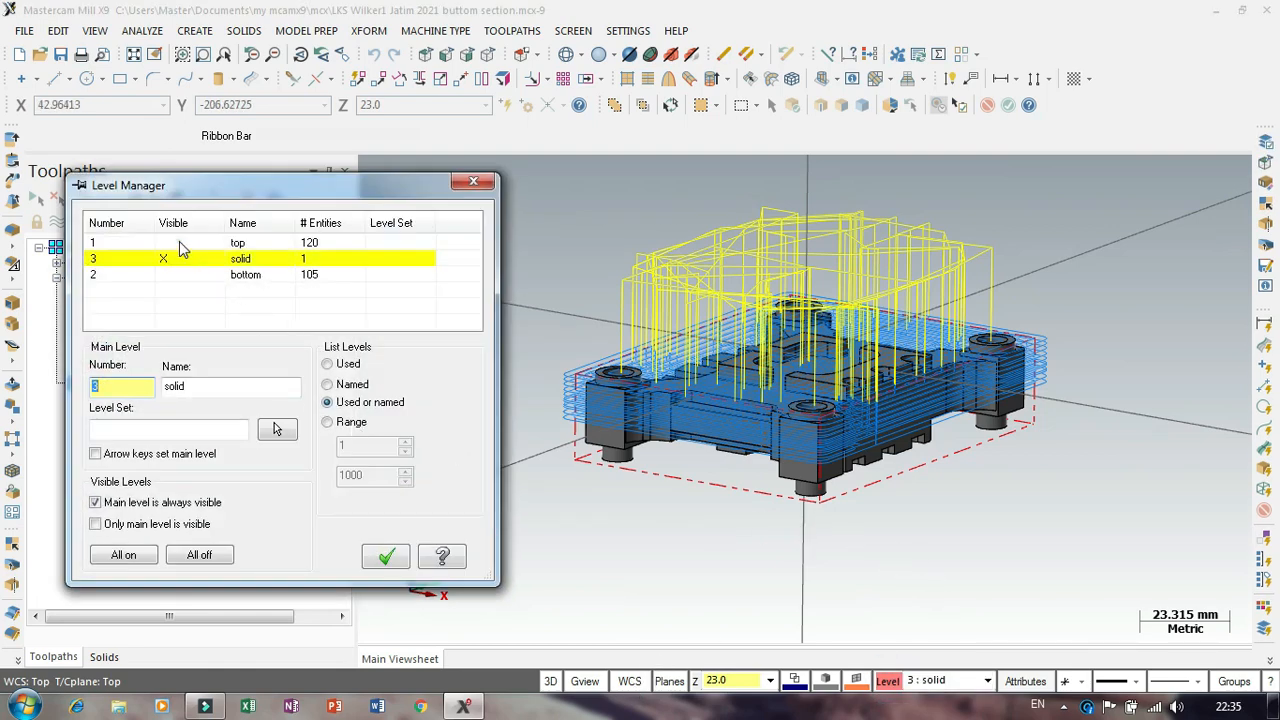
pyautogui.click(172, 243)
pyautogui.click(168, 275)
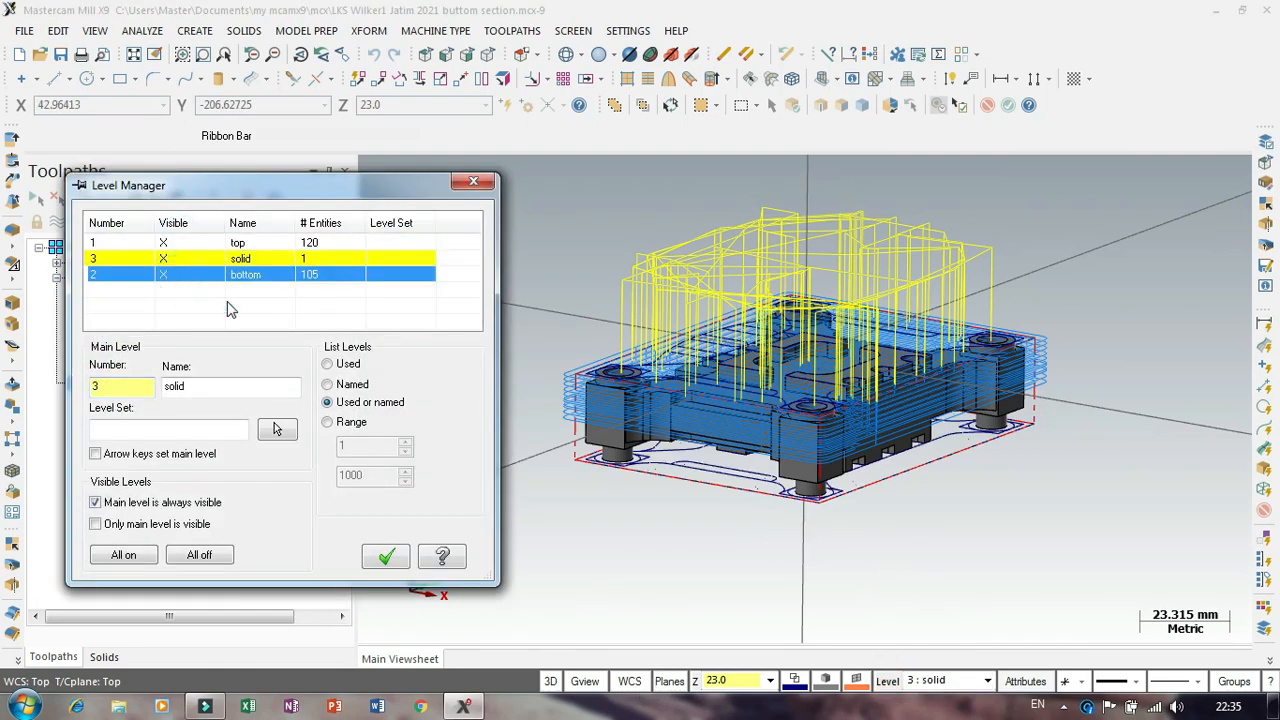
pyautogui.click(140, 260)
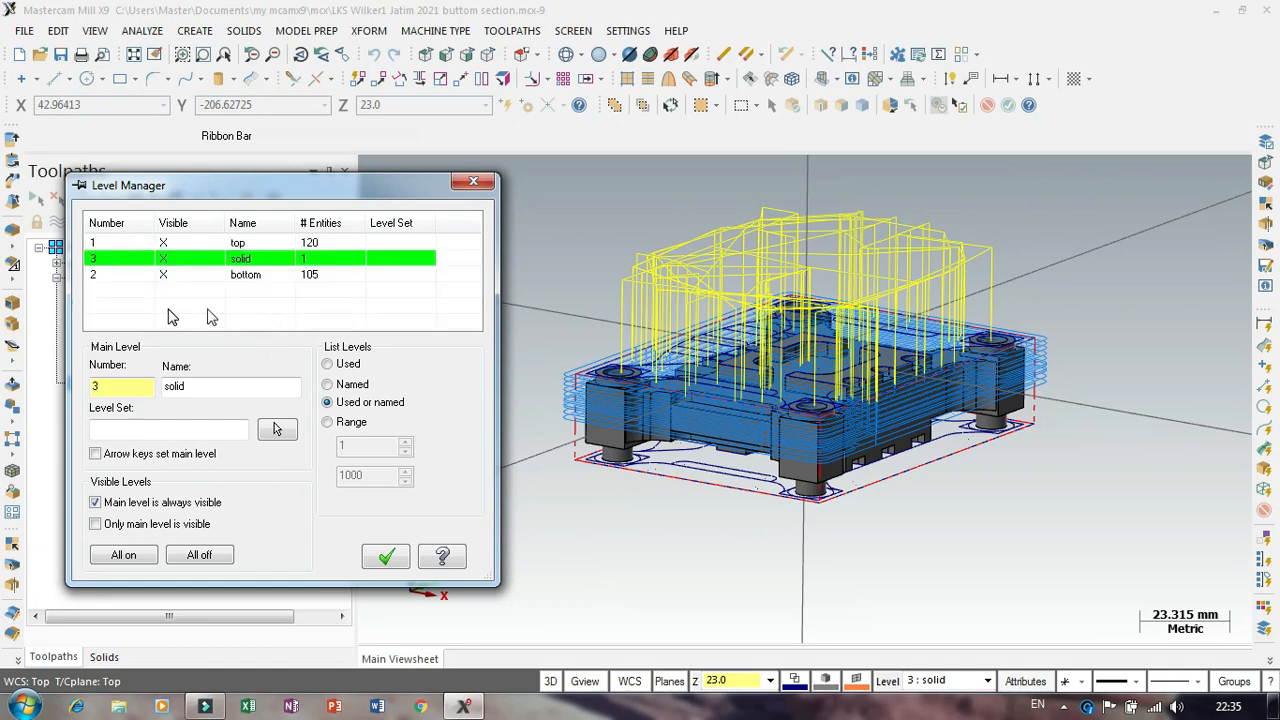
# Step: Add level 4 named "front" and set level 3 "solid" back as the main level
pyautogui.doubleClick(137, 386)
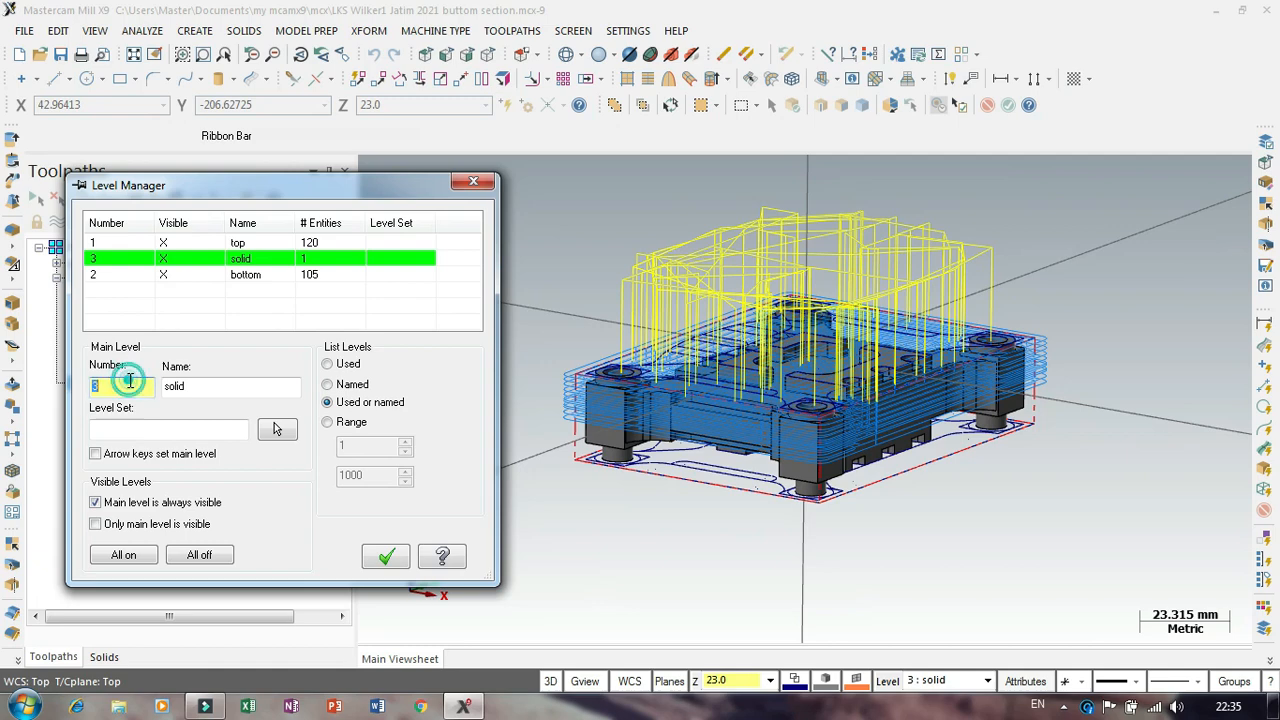
pyautogui.write('4')
pyautogui.click(219, 385)
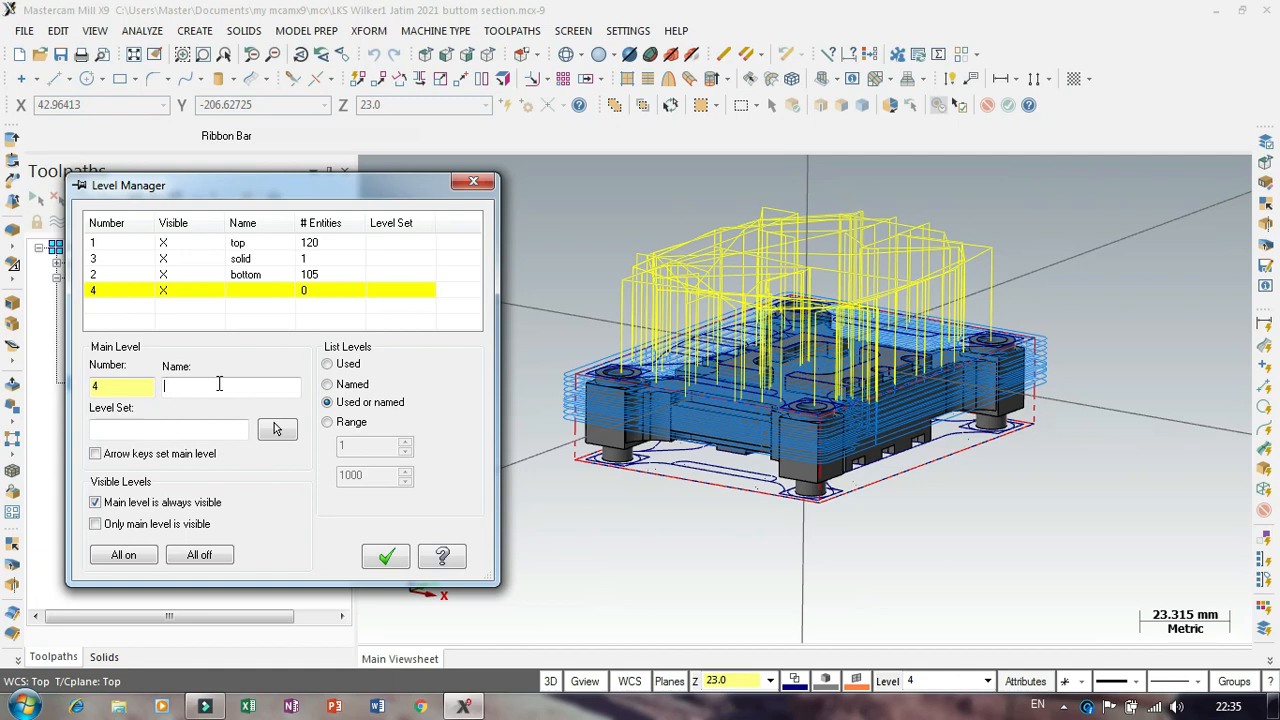
pyautogui.write('front')
pyautogui.click(163, 258)
pyautogui.click(122, 259)
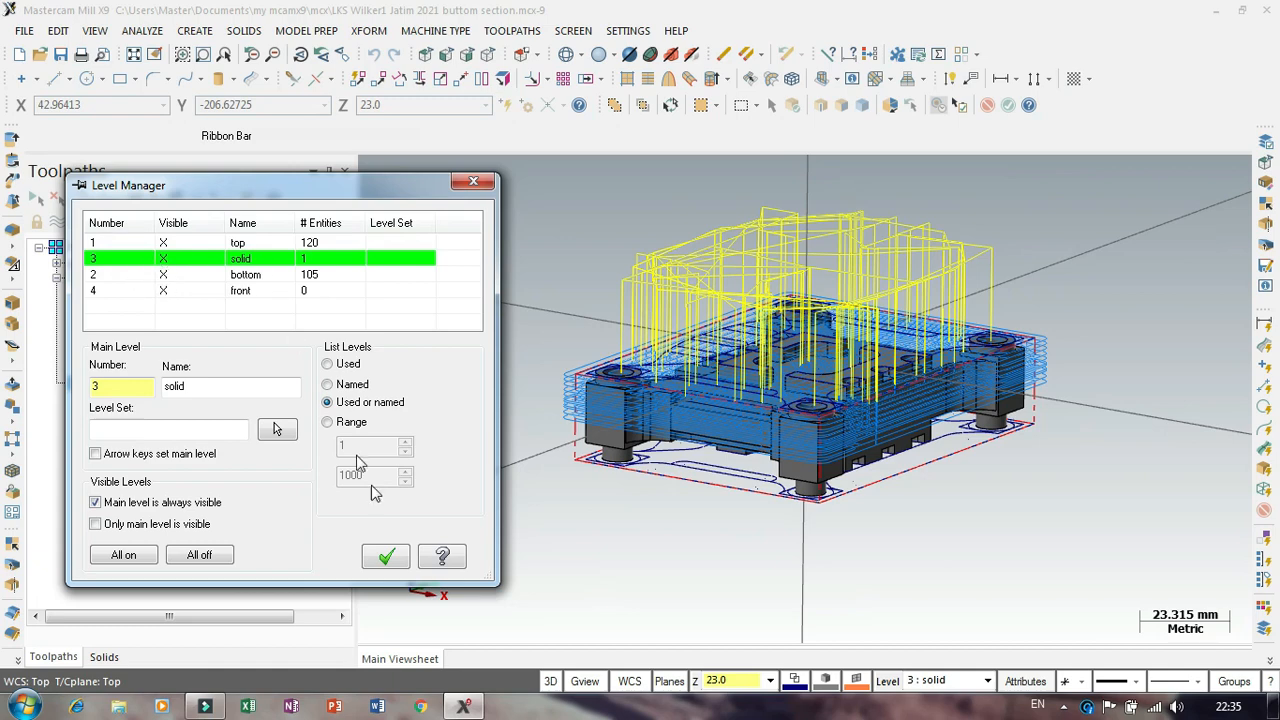
pyautogui.click(386, 556)
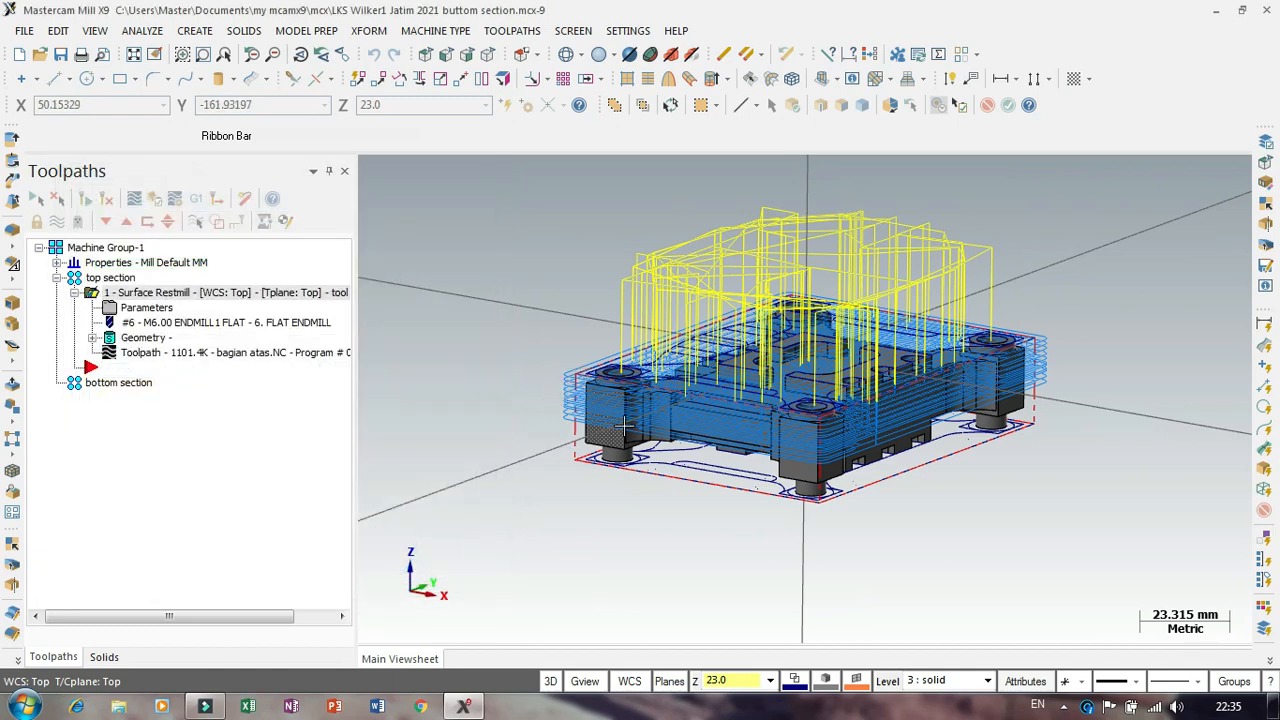
# Step: Switch to the Bottom view and examine the part's underside and the corner of its stock outline from an angle
pyautogui.moveTo(557, 334)
pyautogui.mouseDown(button='middle')
pyautogui.moveTo(563, 294)
pyautogui.moveTo(546, 323)
pyautogui.moveTo(551, 366)
pyautogui.moveTo(591, 380)
pyautogui.moveTo(678, 330)
pyautogui.moveTo(589, 354)
pyautogui.moveTo(555, 344)
pyautogui.moveTo(560, 334)
pyautogui.mouseUp(button='middle')
pyautogui.click(585, 681)
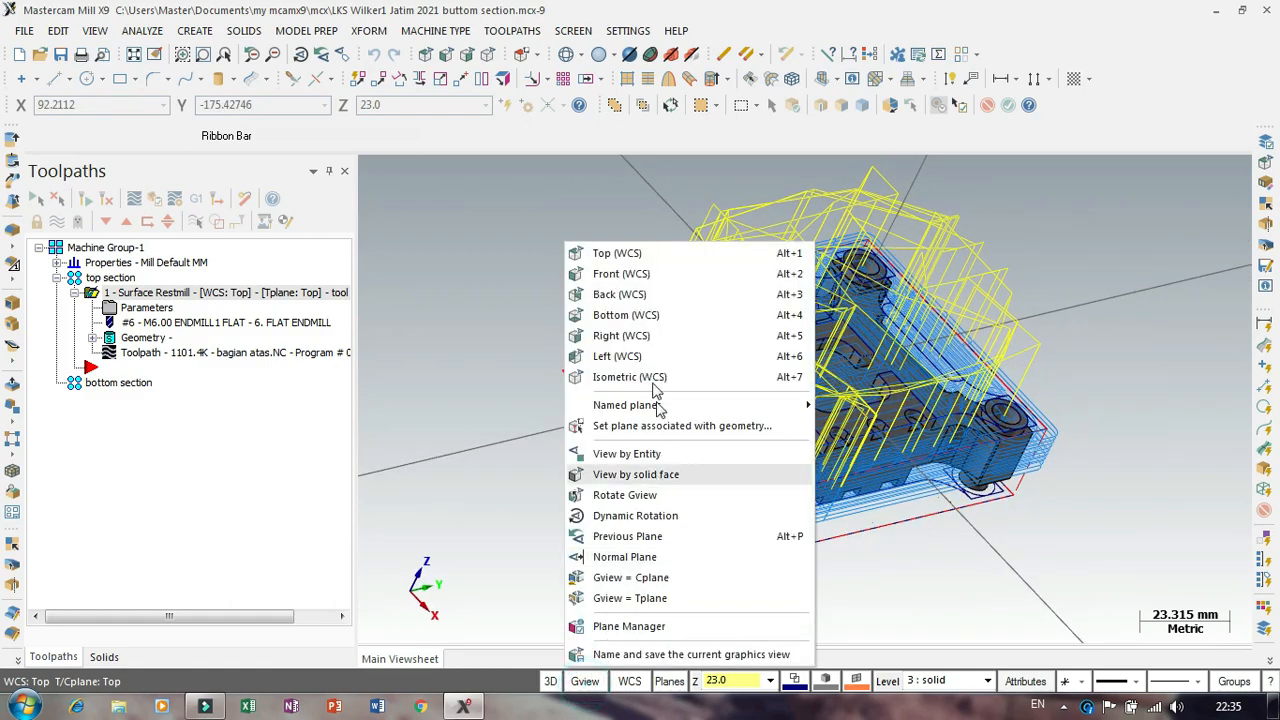
pyautogui.click(612, 316)
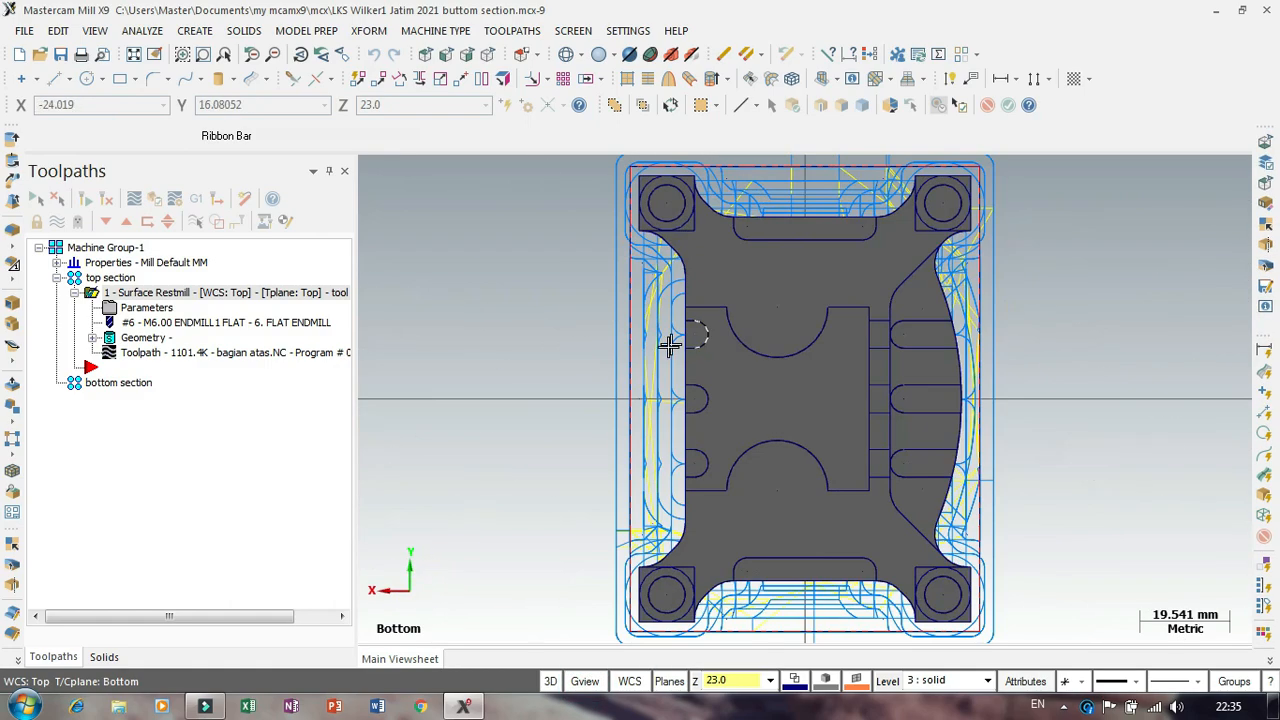
pyautogui.scroll(-5, 671, 343)
pyautogui.moveTo(657, 554); pyautogui.dragTo(503, 503, button='middle')
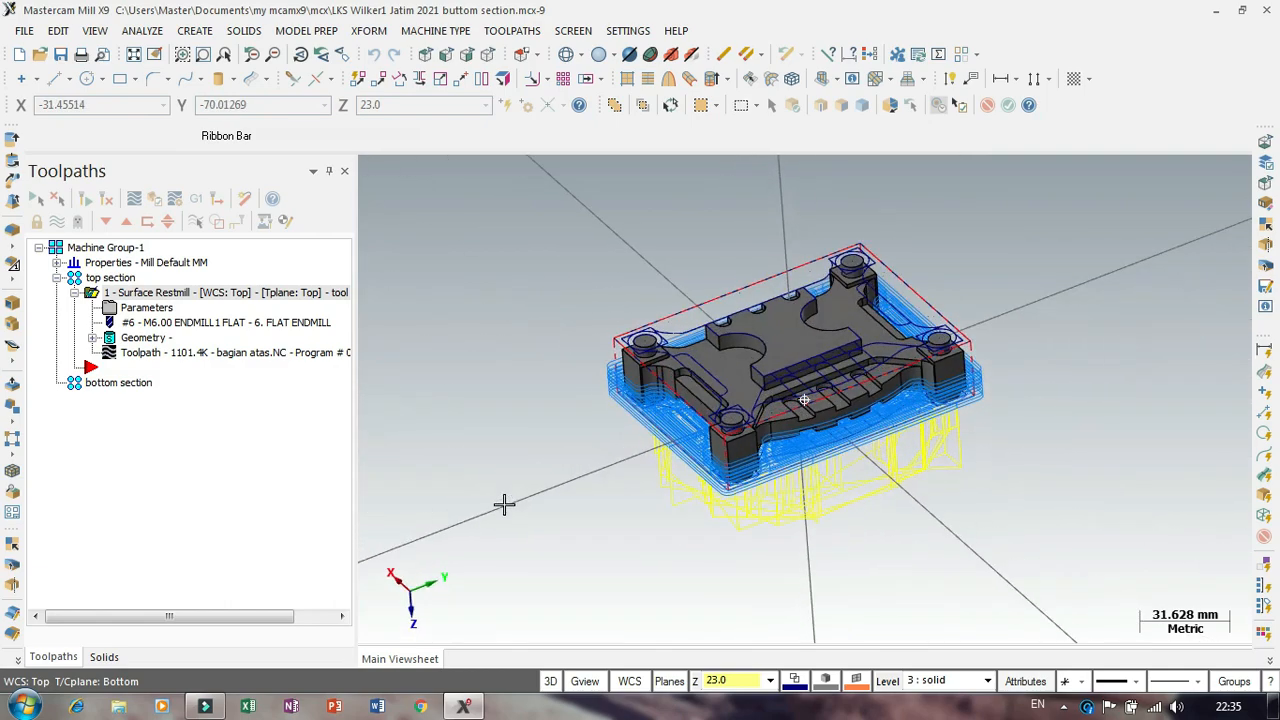
pyautogui.scroll(3, 632, 310)
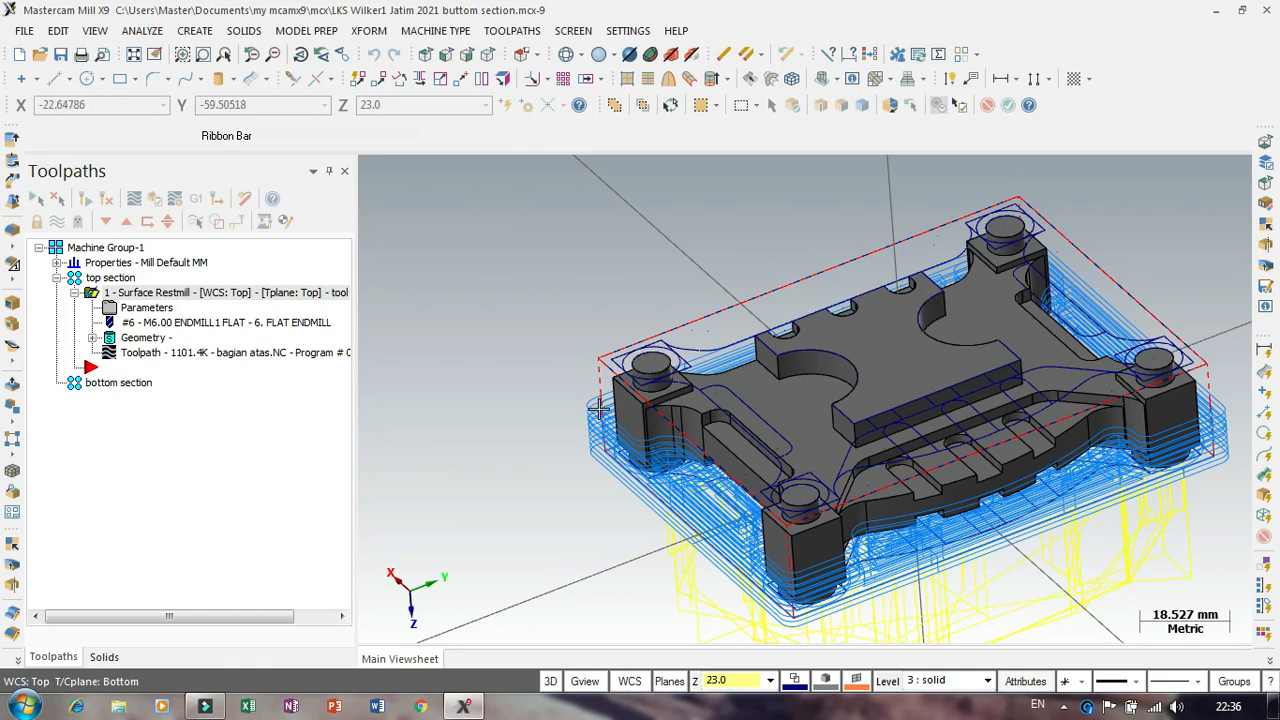
pyautogui.scroll(1, 599, 409)
pyautogui.scroll(4, 618, 390)
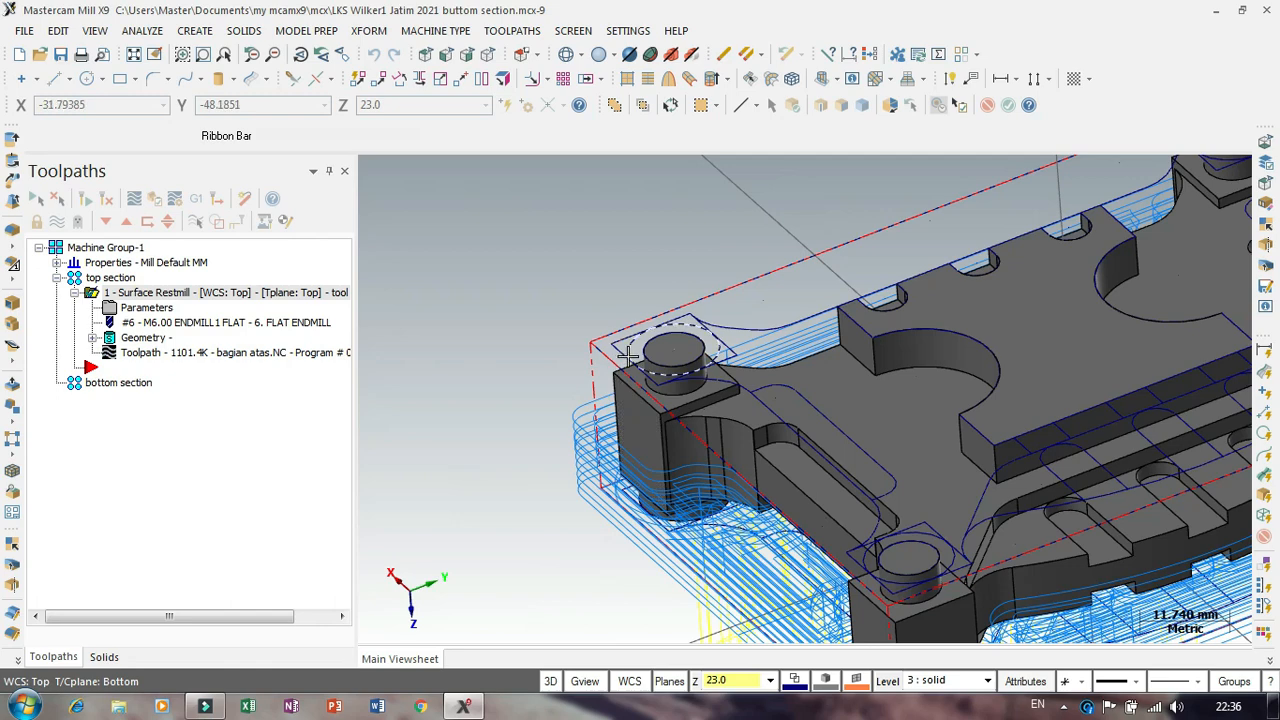
pyautogui.scroll(-2, 588, 305)
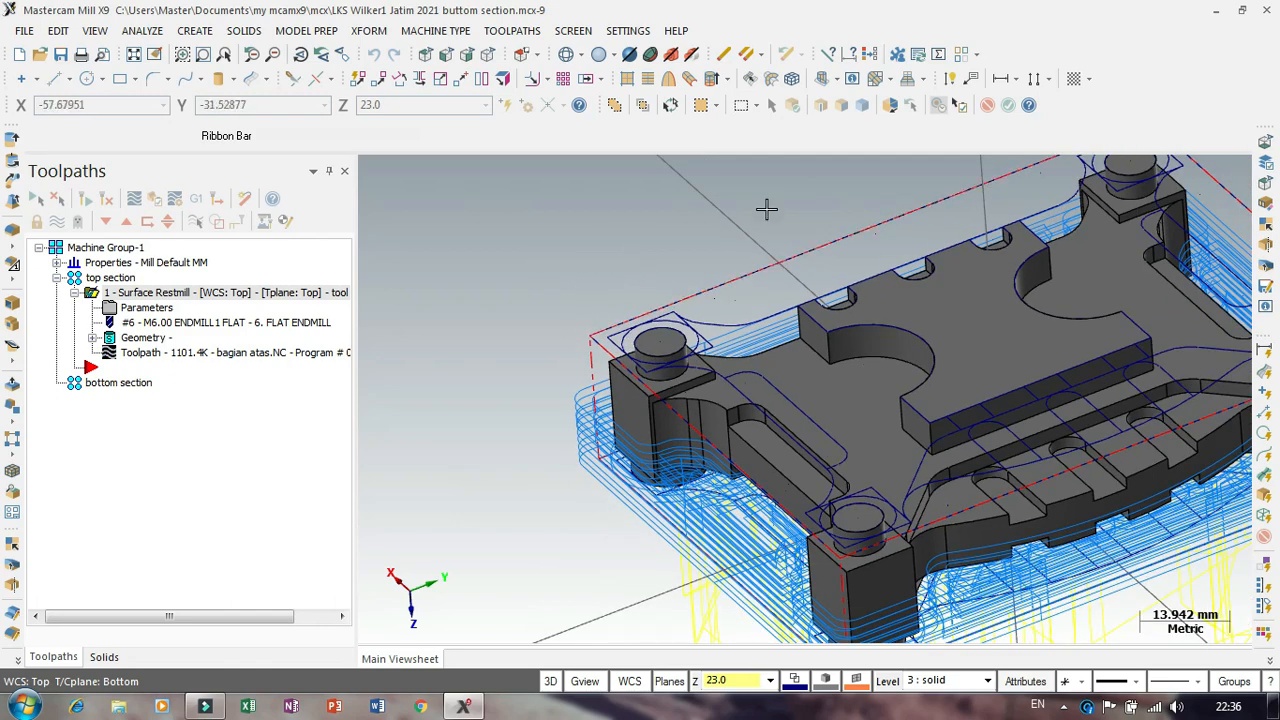
pyautogui.scroll(-3, 708, 345)
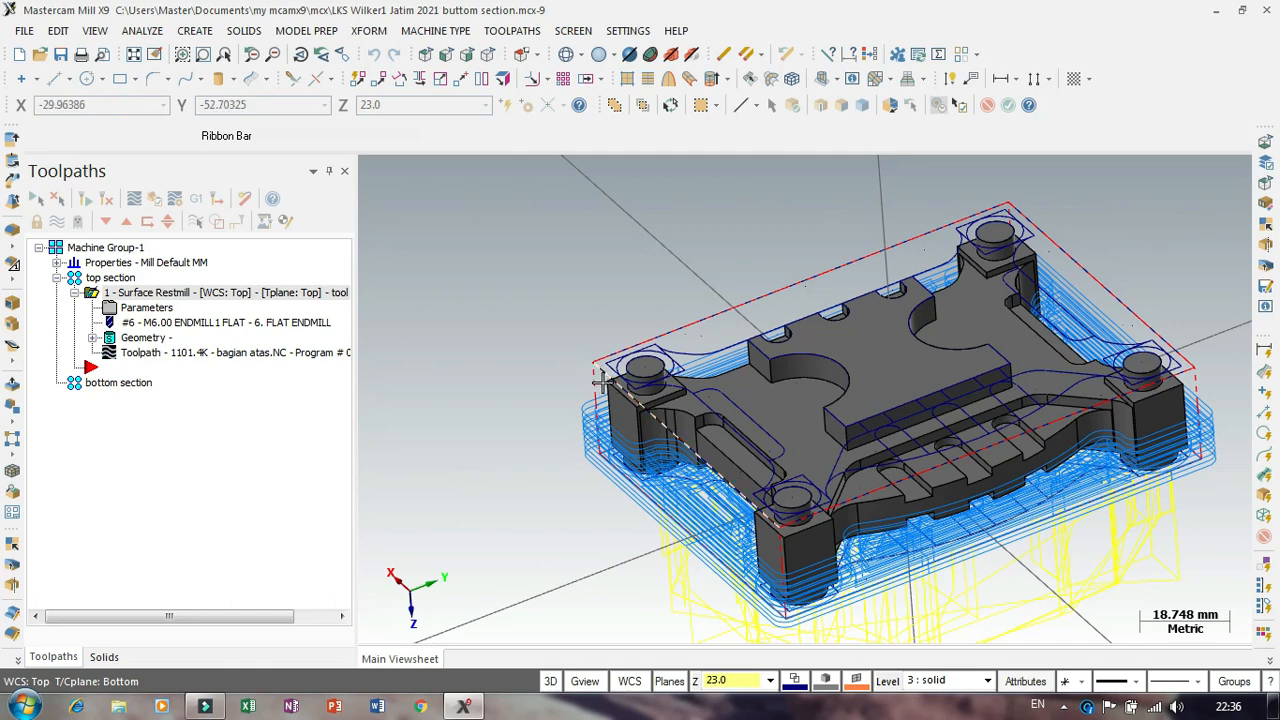
pyautogui.scroll(1, 605, 312)
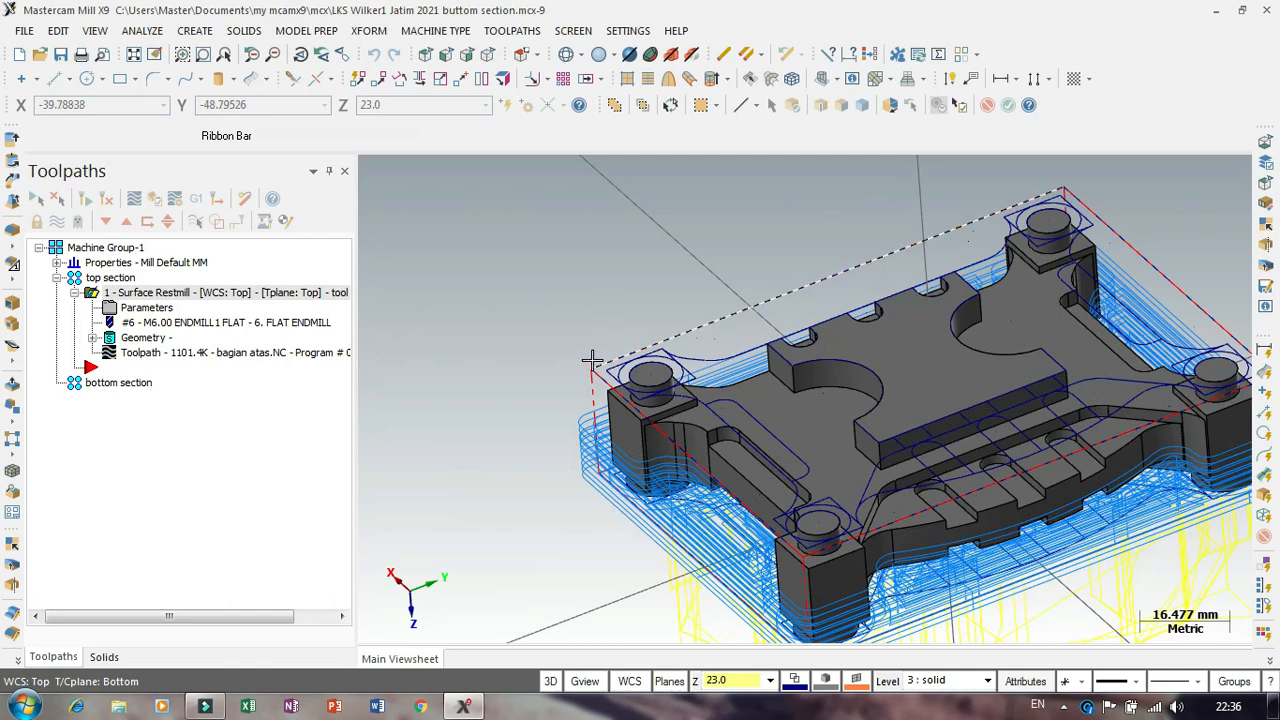
pyautogui.scroll(2, 592, 362)
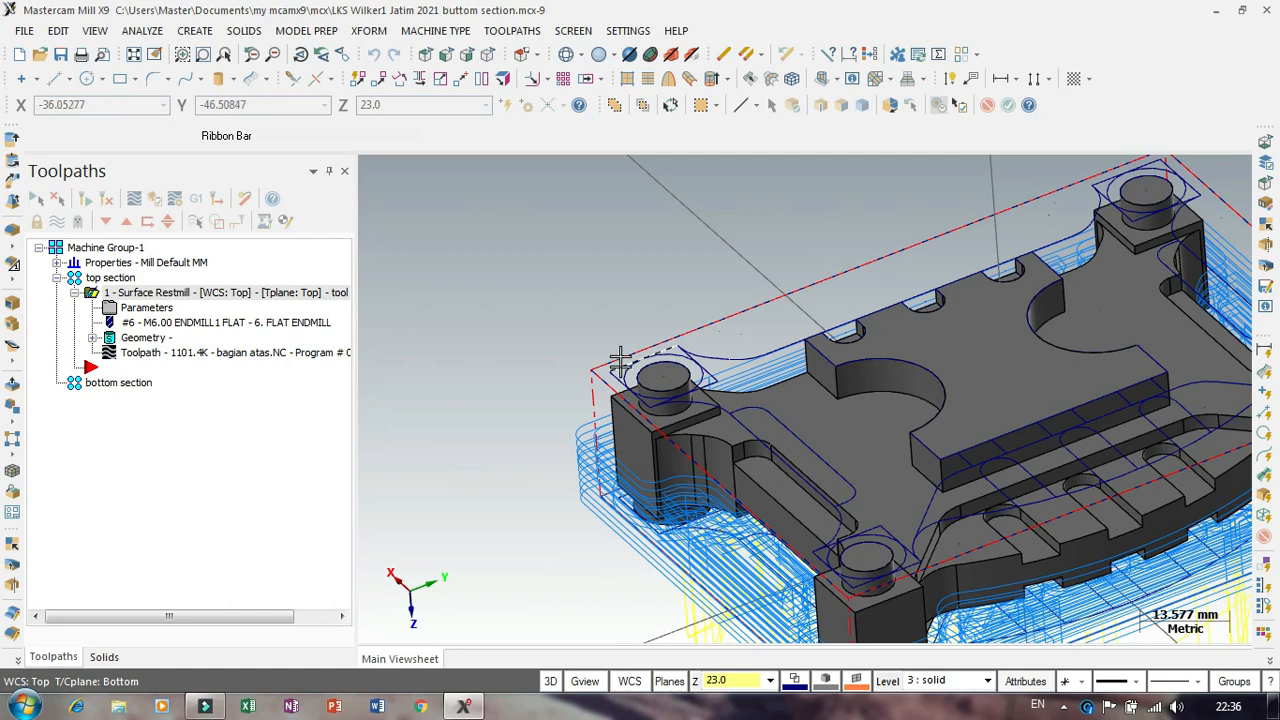
pyautogui.click(590, 684)
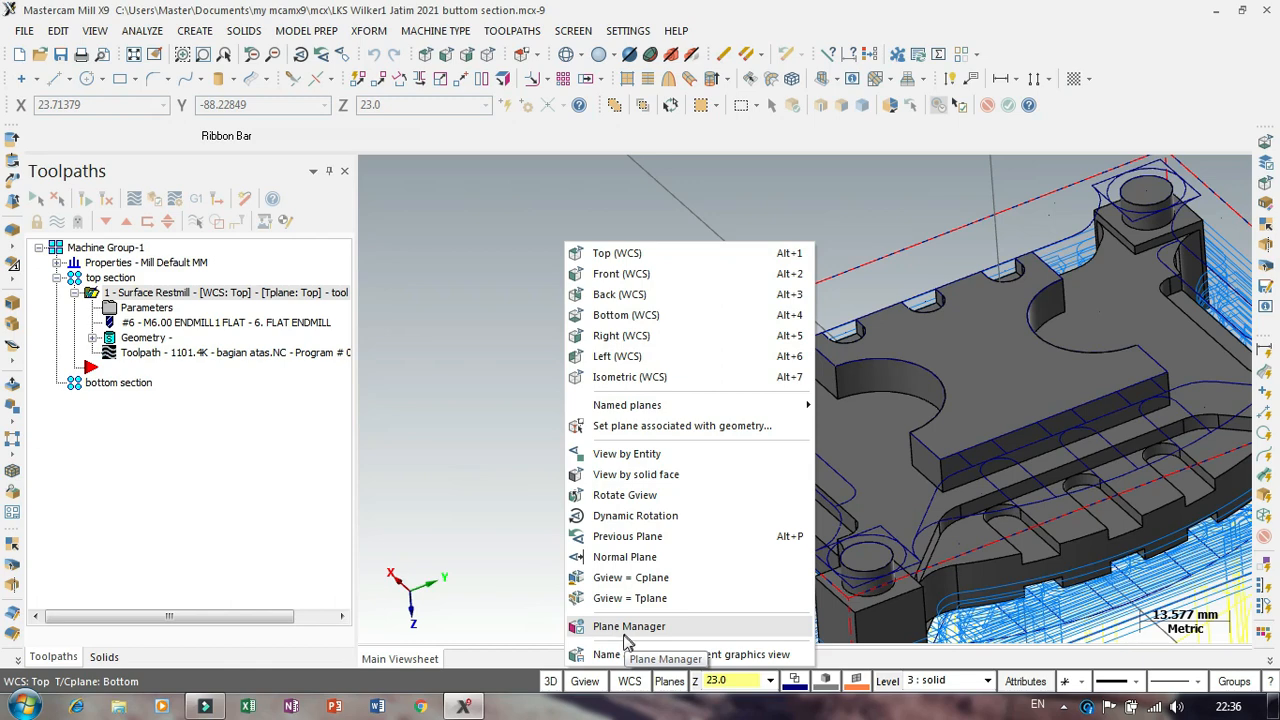
pyautogui.click(629, 684)
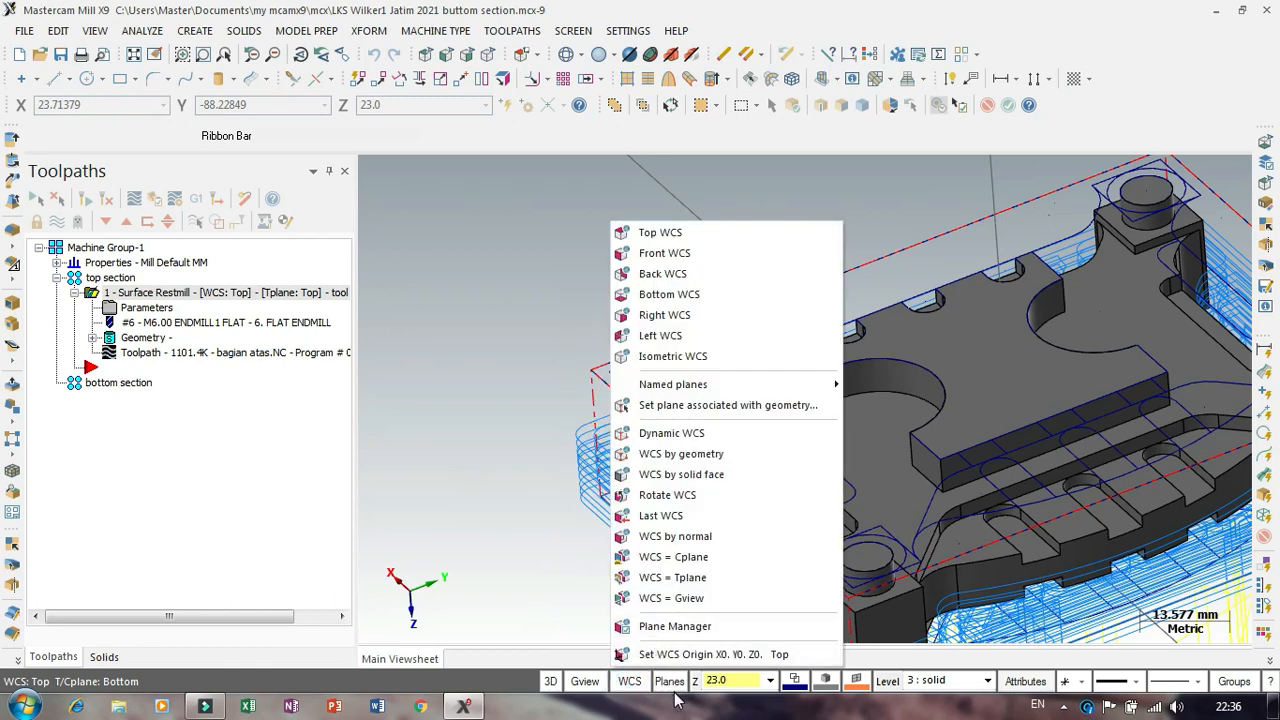
pyautogui.click(669, 683)
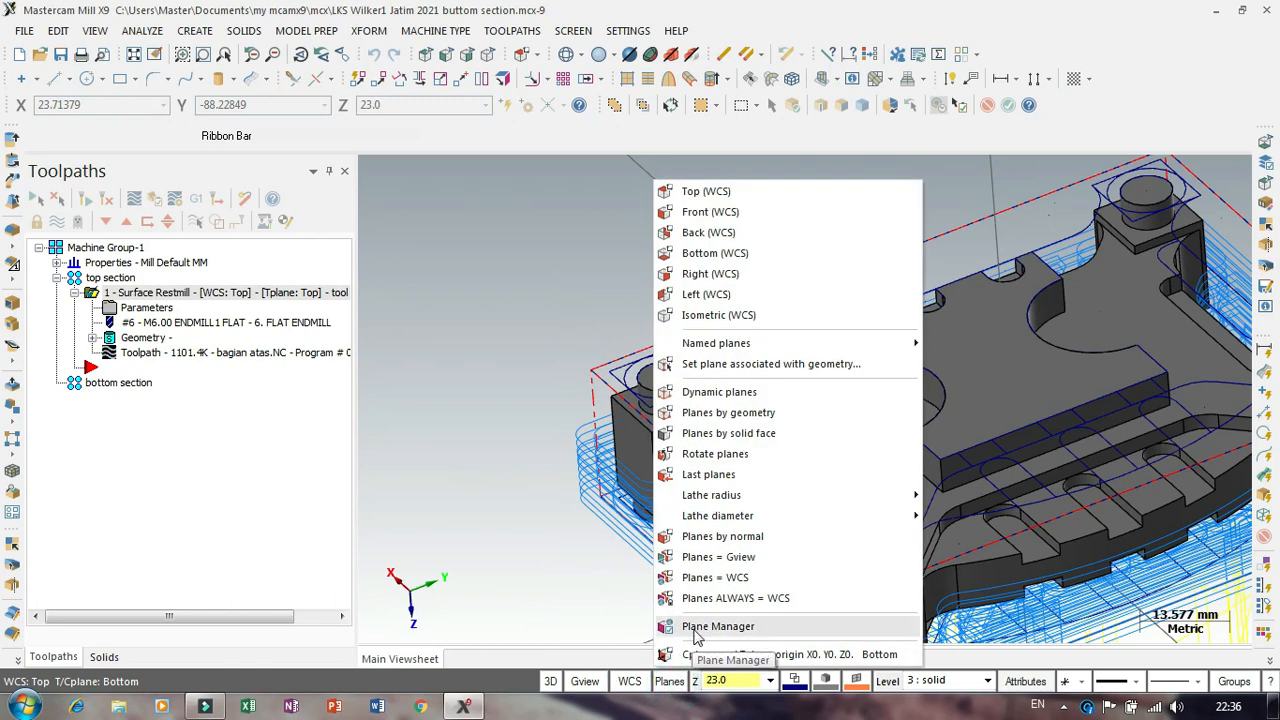
pyautogui.click(590, 684)
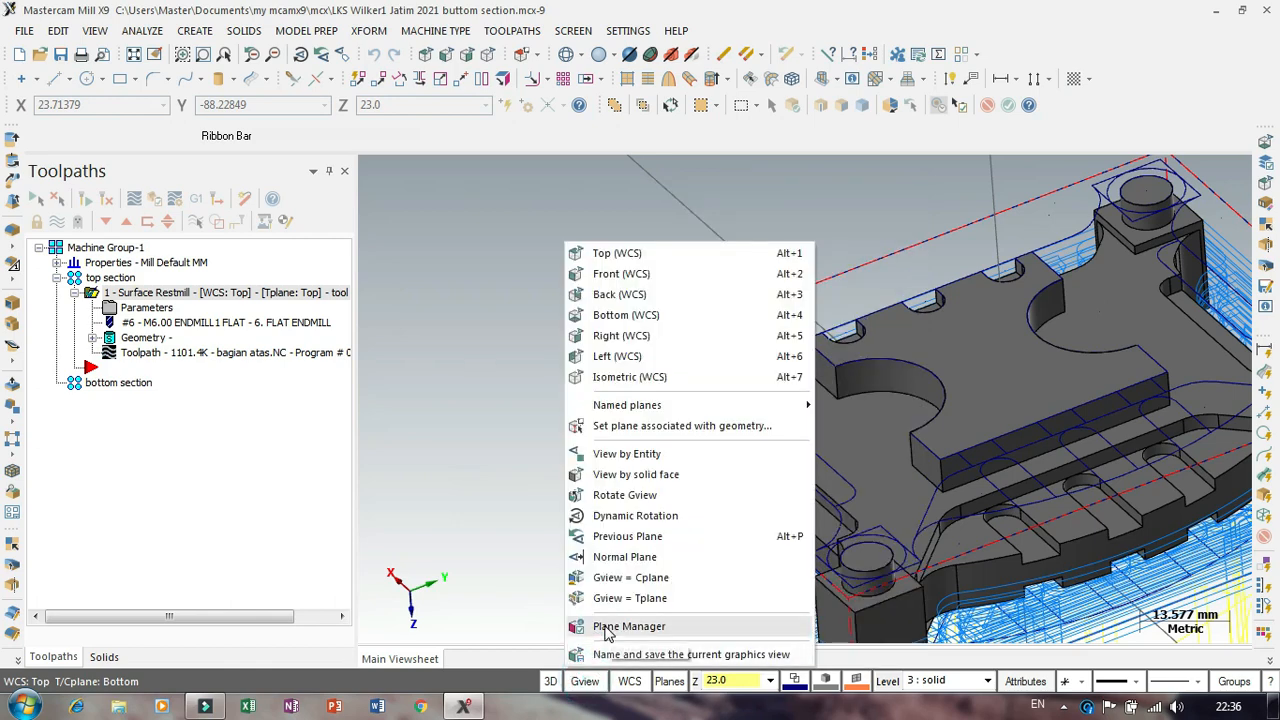
pyautogui.click(606, 627)
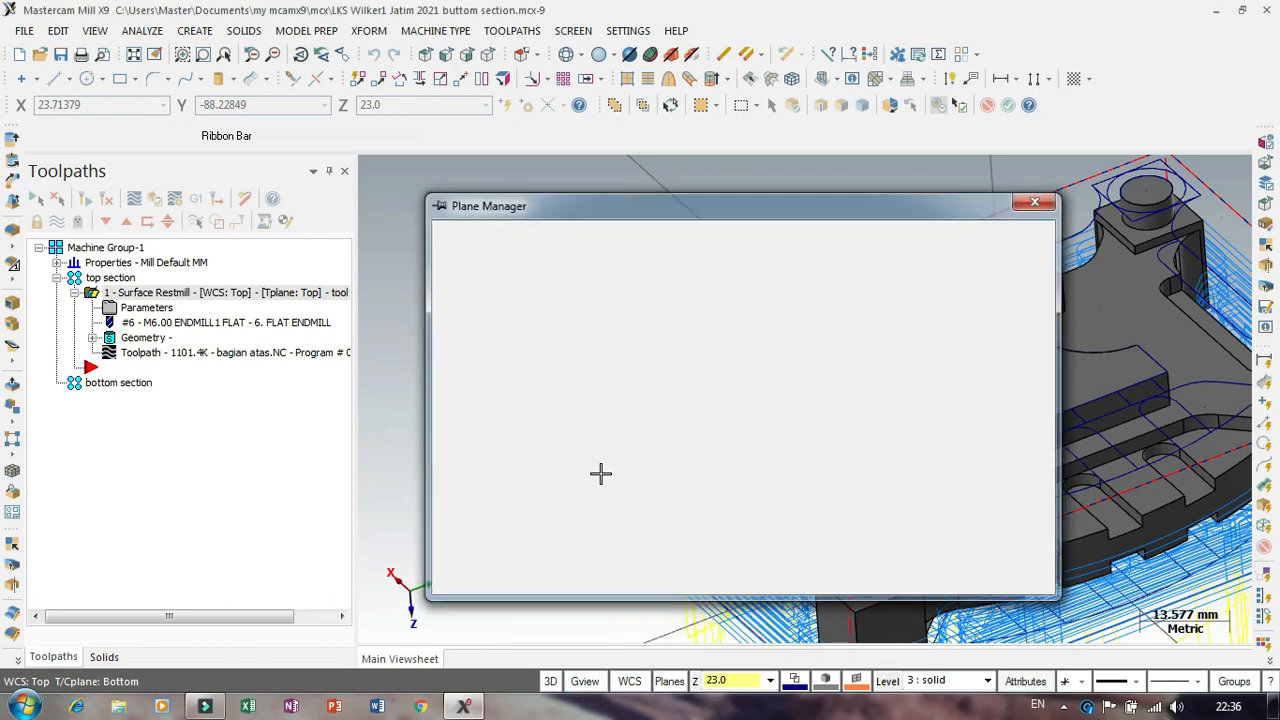
pyautogui.press('Escape')
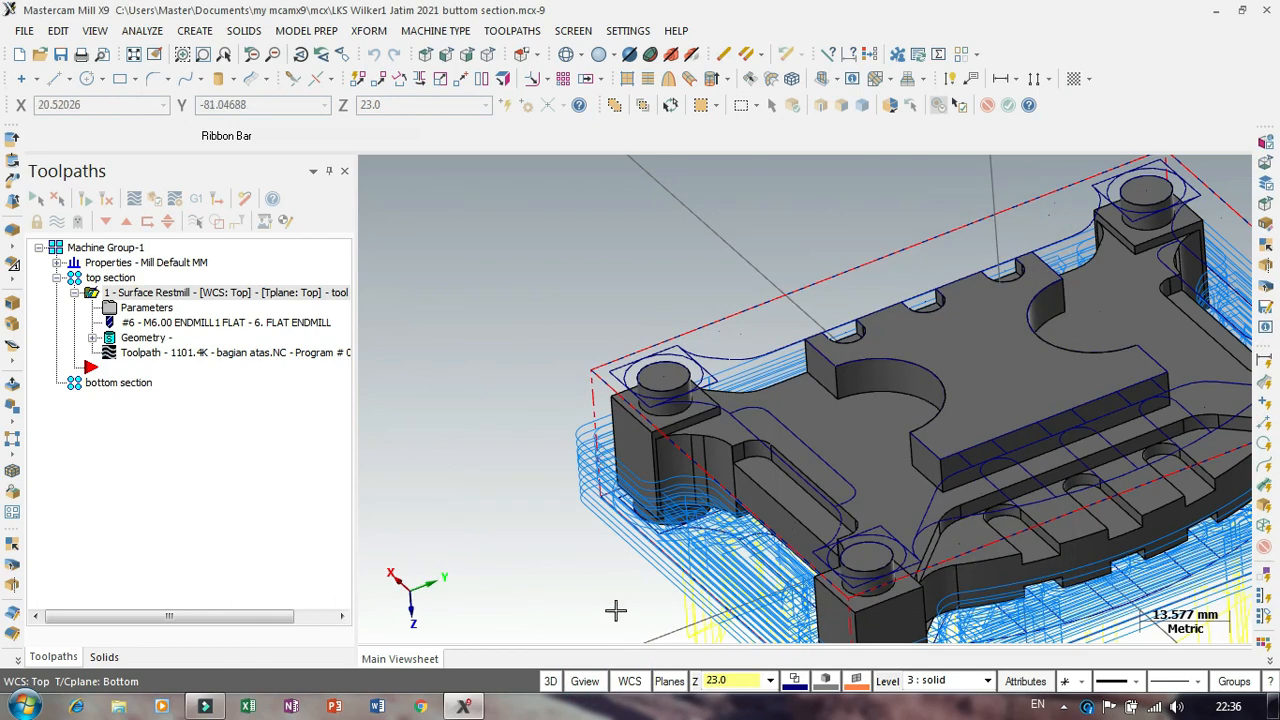
pyautogui.click(585, 682)
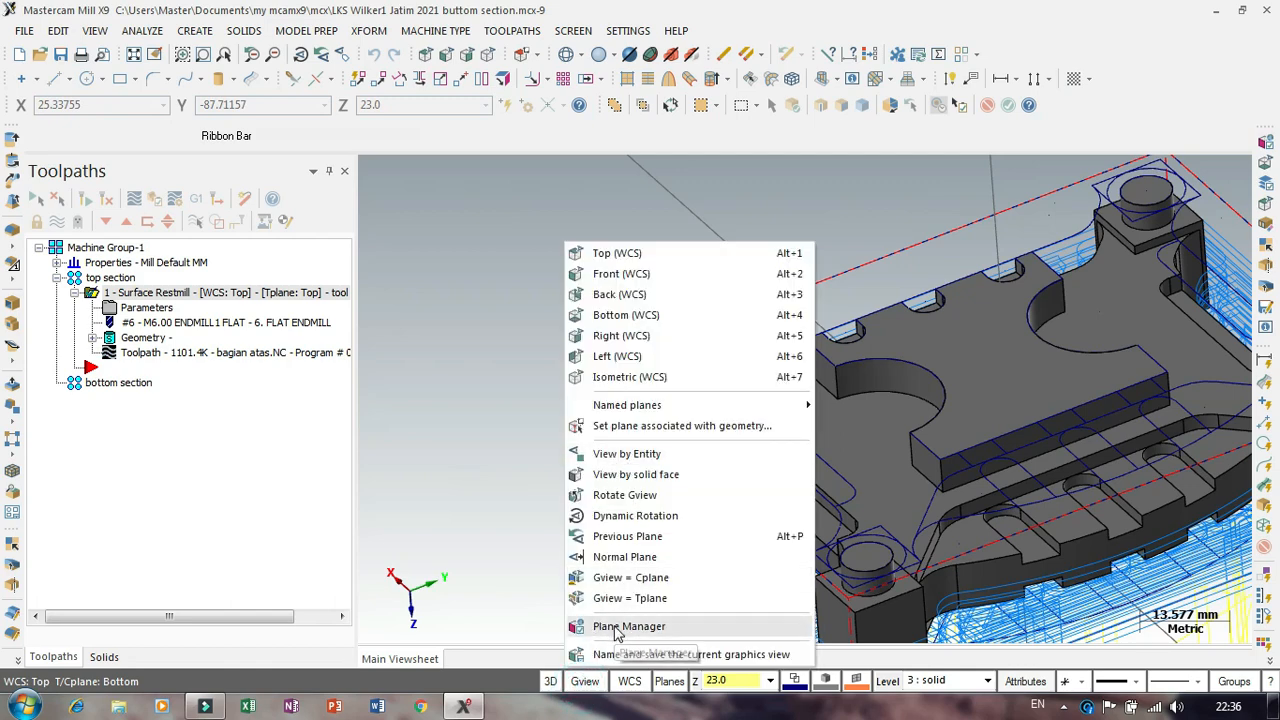
pyautogui.click(614, 630)
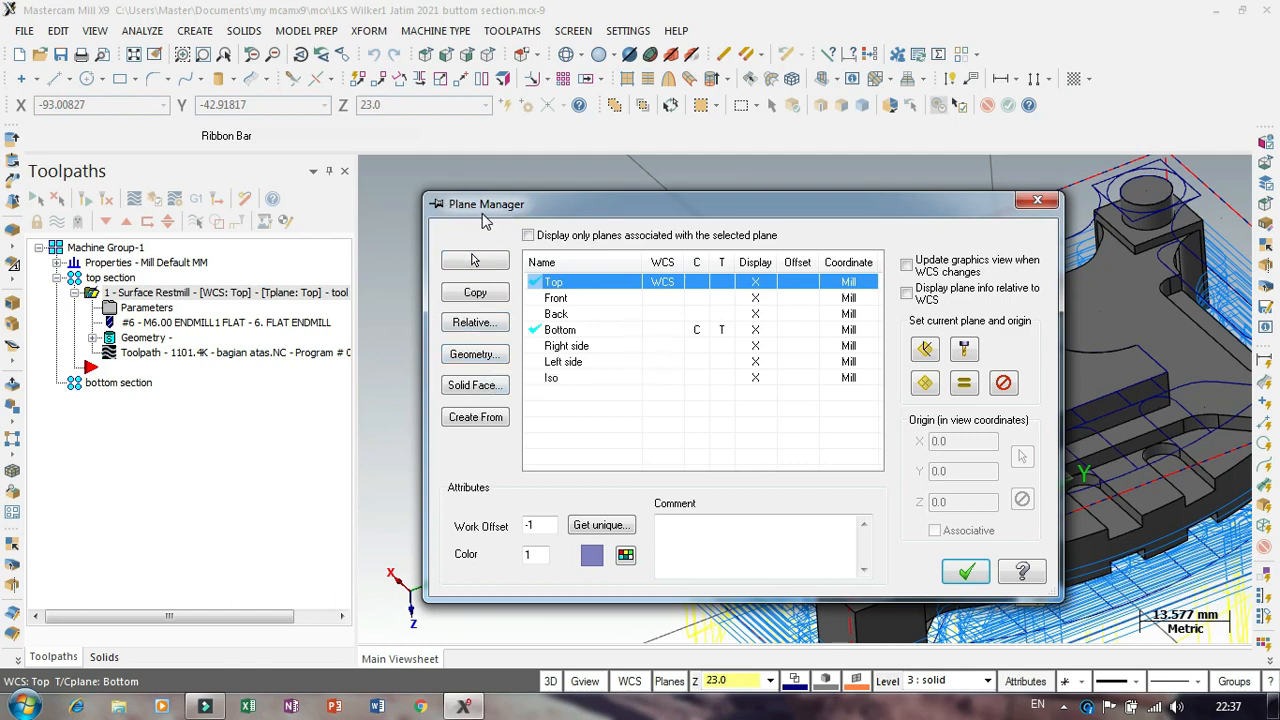
pyautogui.click(1033, 208)
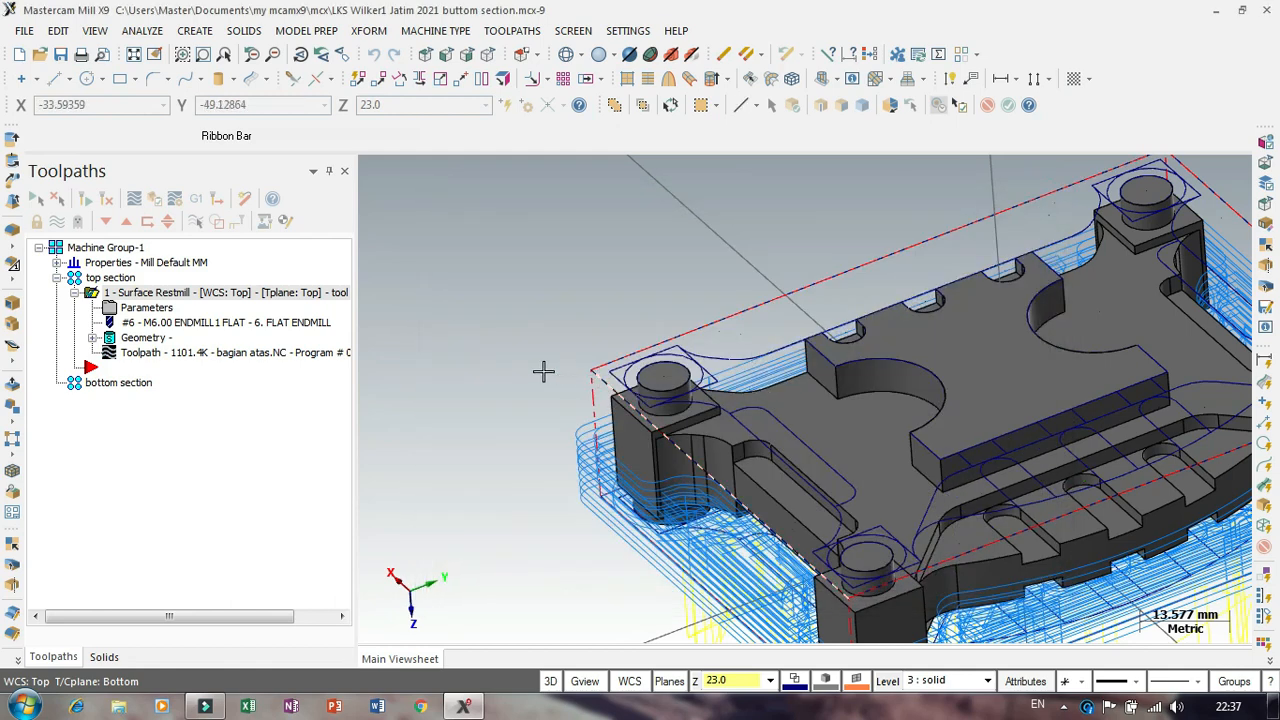
# Step: Create a plane by geometry from two adjacent edges of the corner boss's square outline, using plane 2 of 8, named "button plane machining"
pyautogui.scroll(-3, 543, 371)
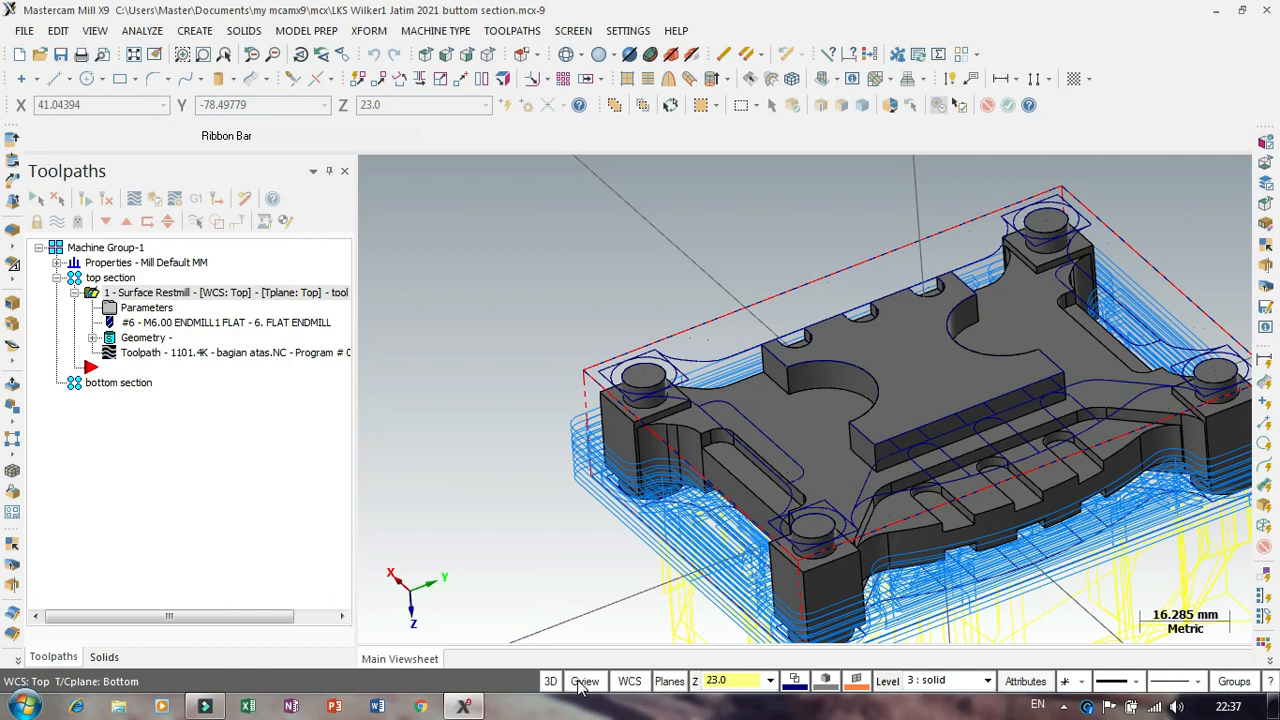
pyautogui.click(630, 684)
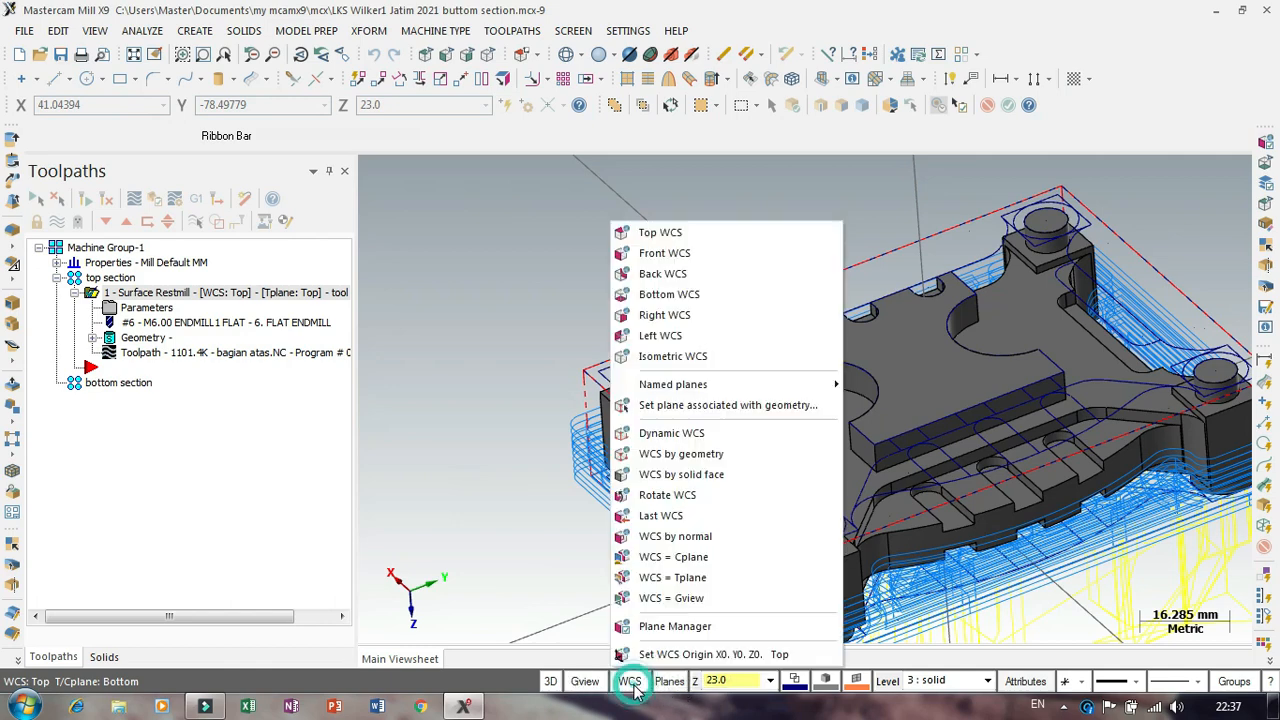
pyautogui.click(660, 630)
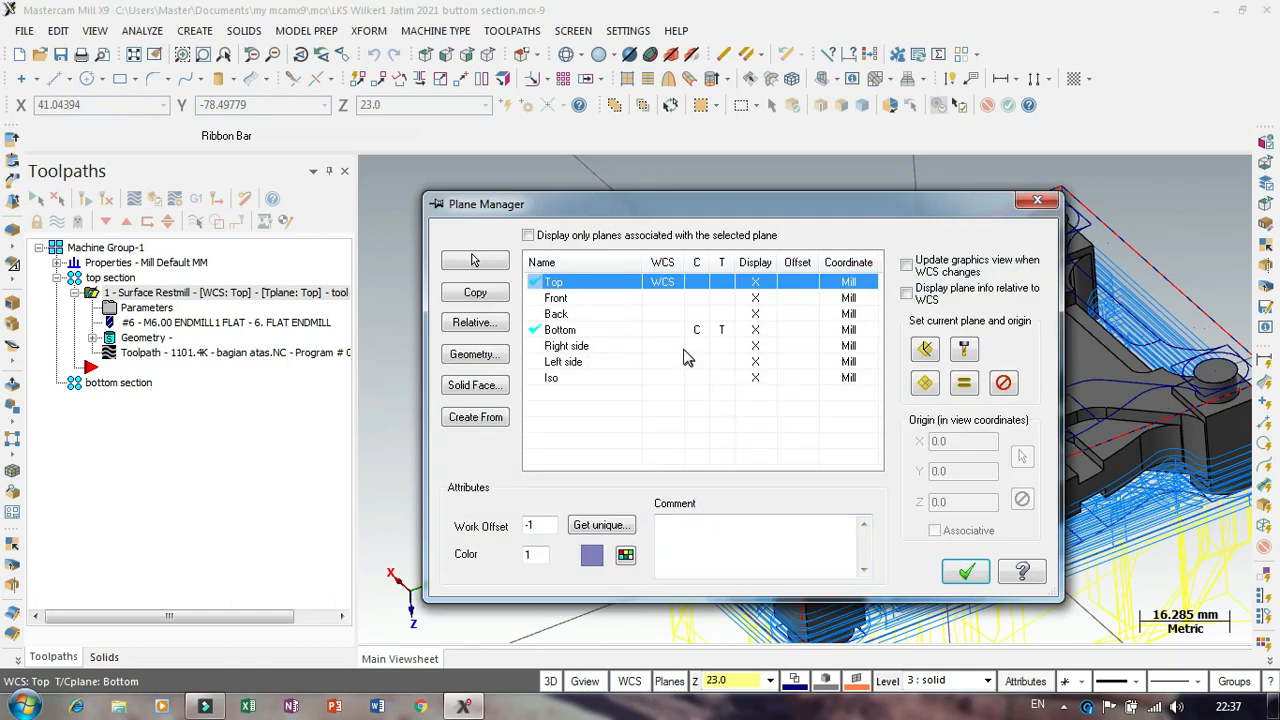
pyautogui.click(471, 356)
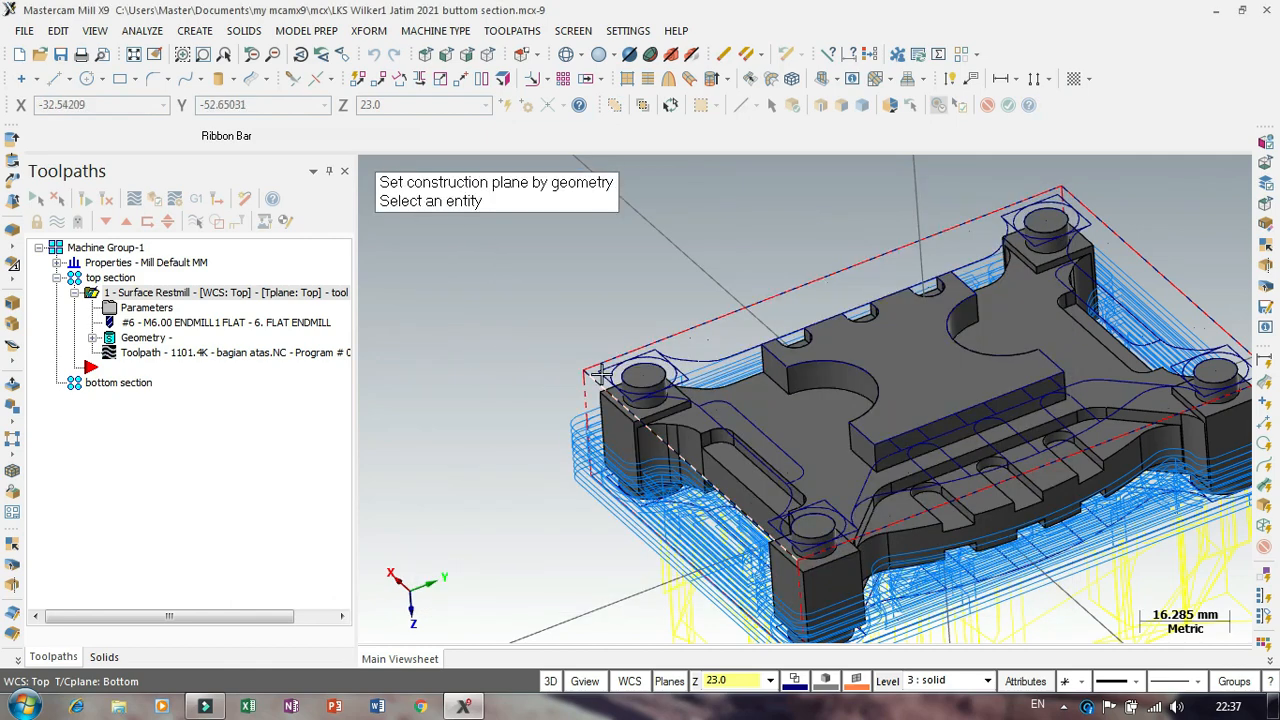
pyautogui.scroll(4, 593, 348)
pyautogui.scroll(1, 593, 348)
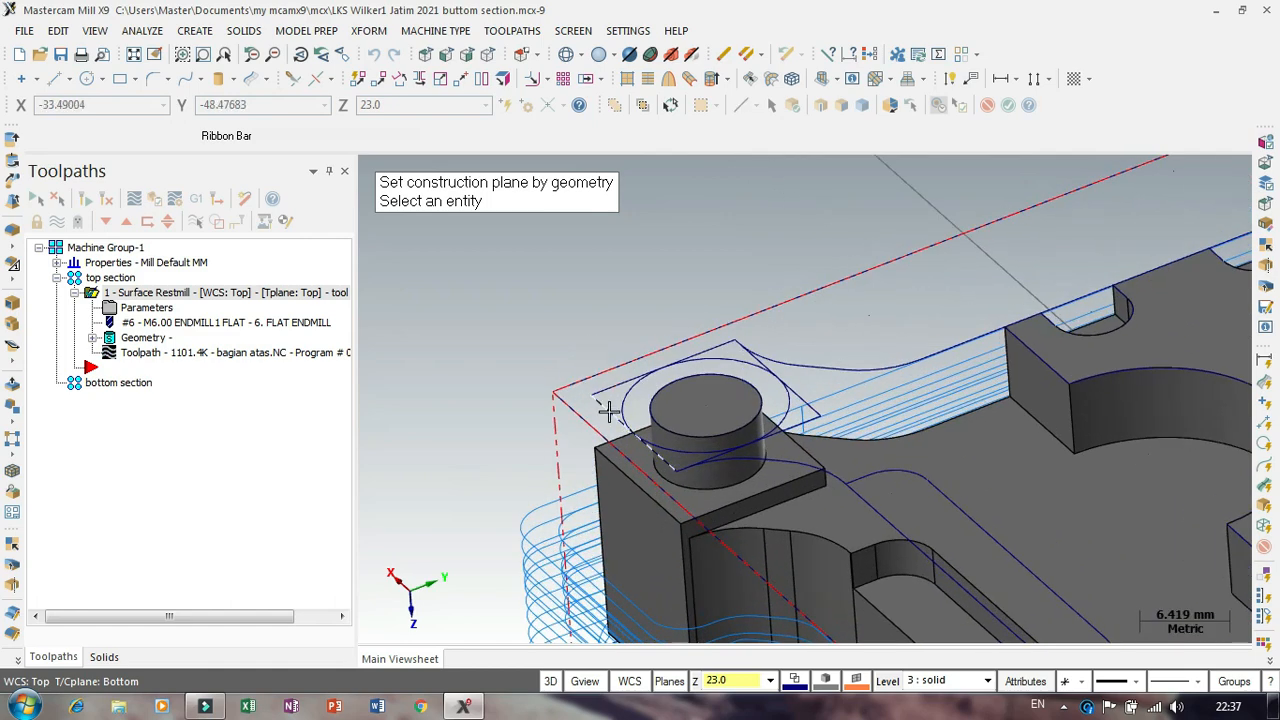
pyautogui.click(608, 411)
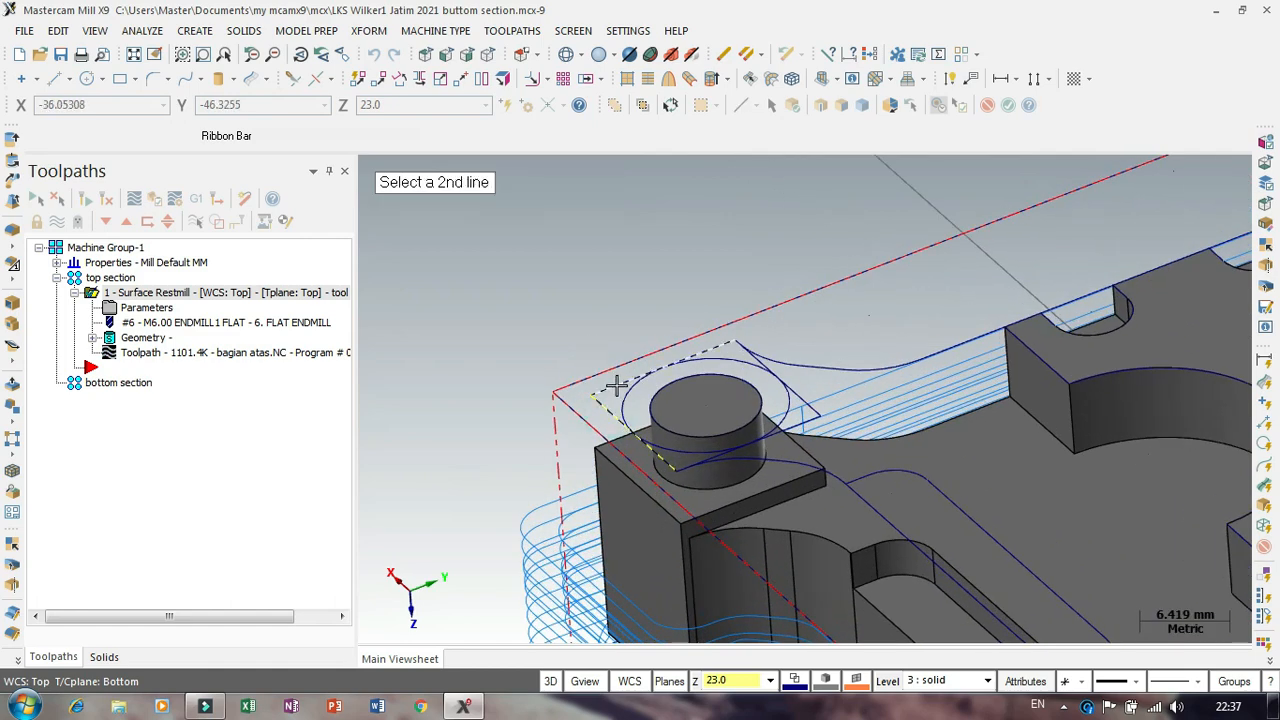
pyautogui.click(618, 389)
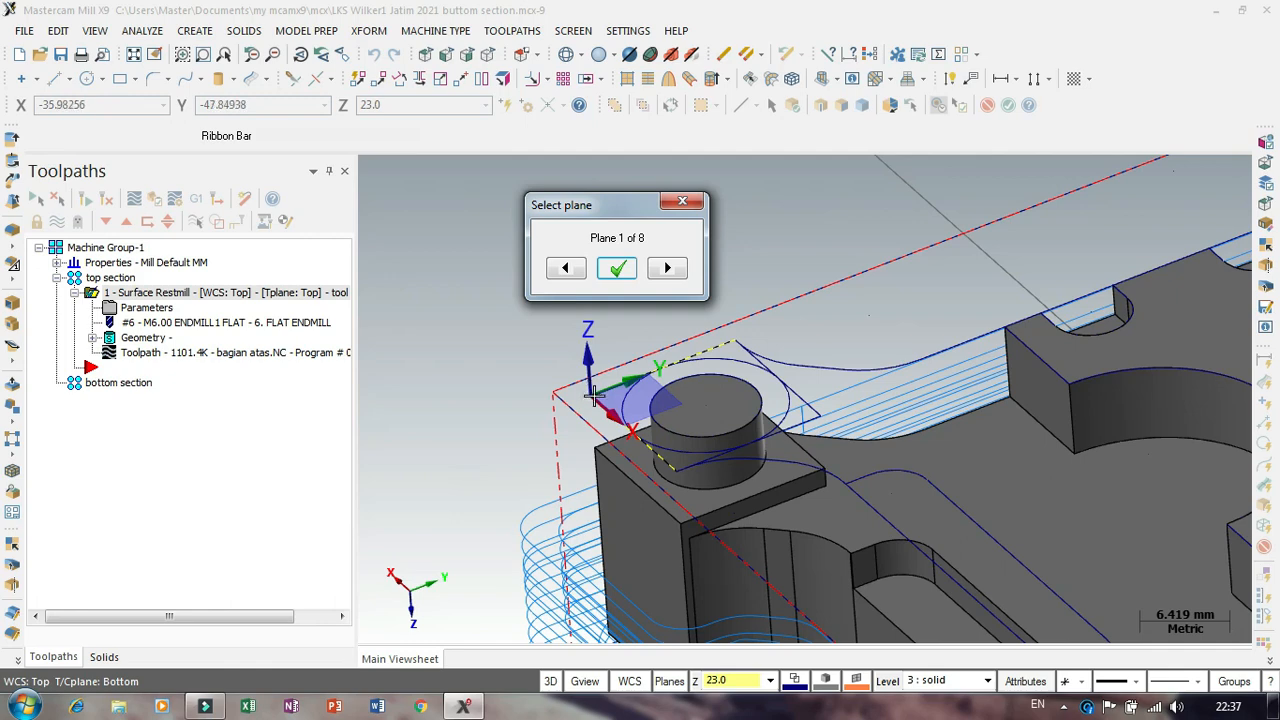
pyautogui.click(666, 270)
pyautogui.scroll(-3, 577, 362)
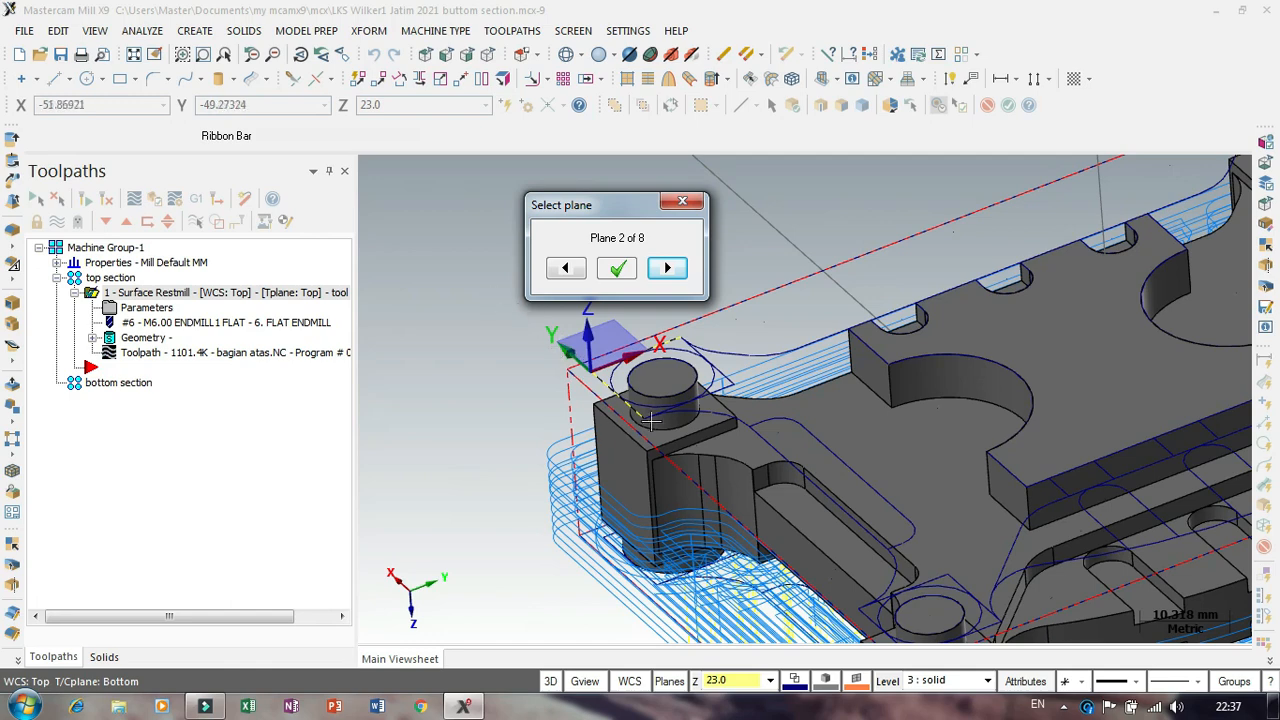
pyautogui.click(618, 268)
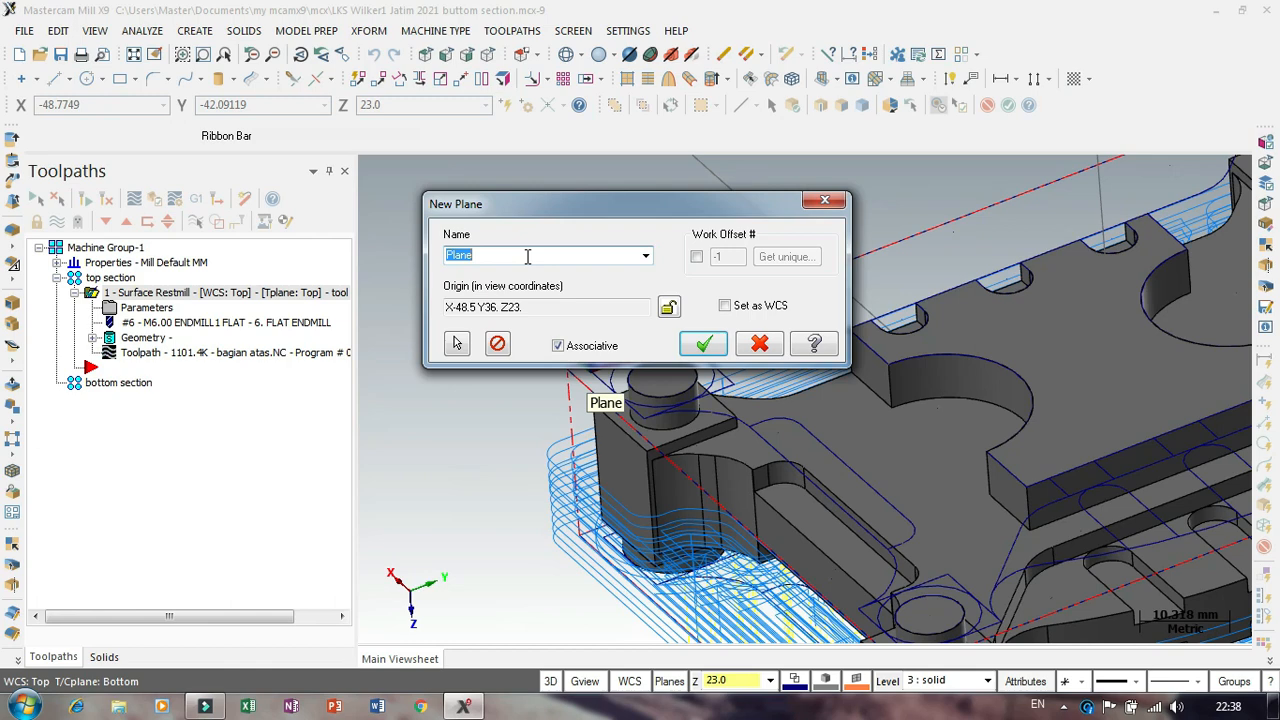
pyautogui.write('button p')
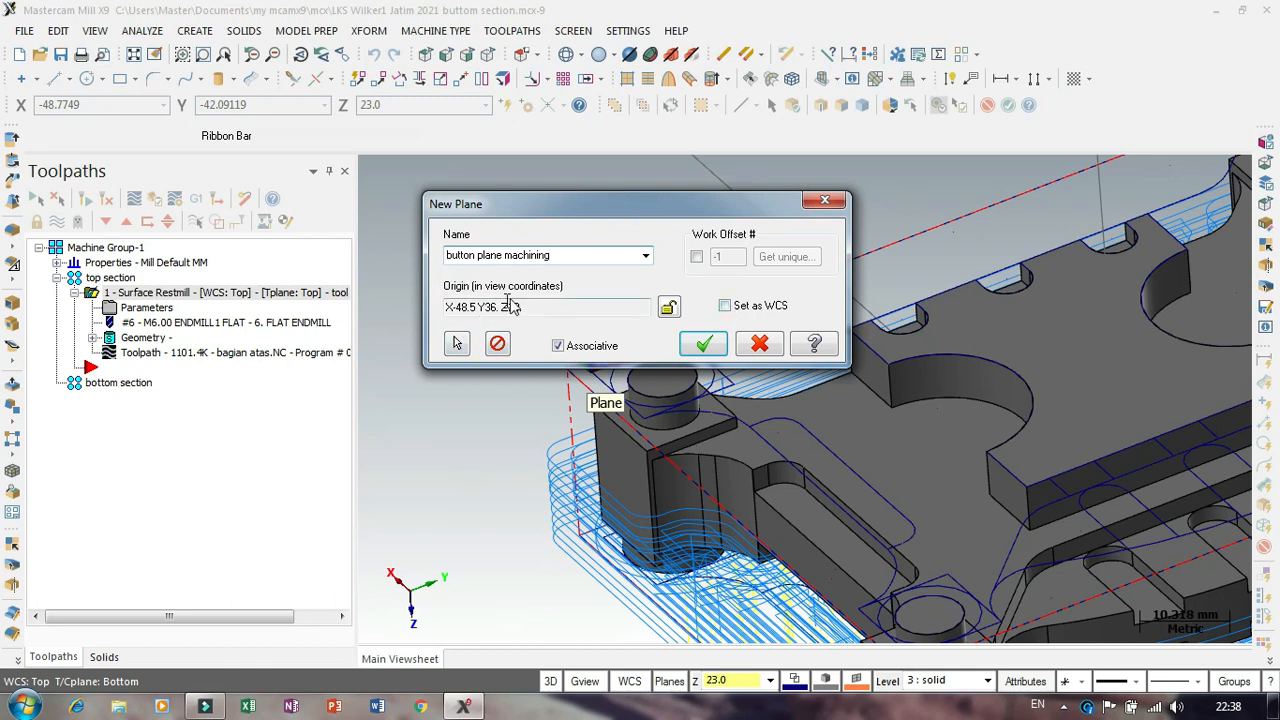
pyautogui.click(704, 345)
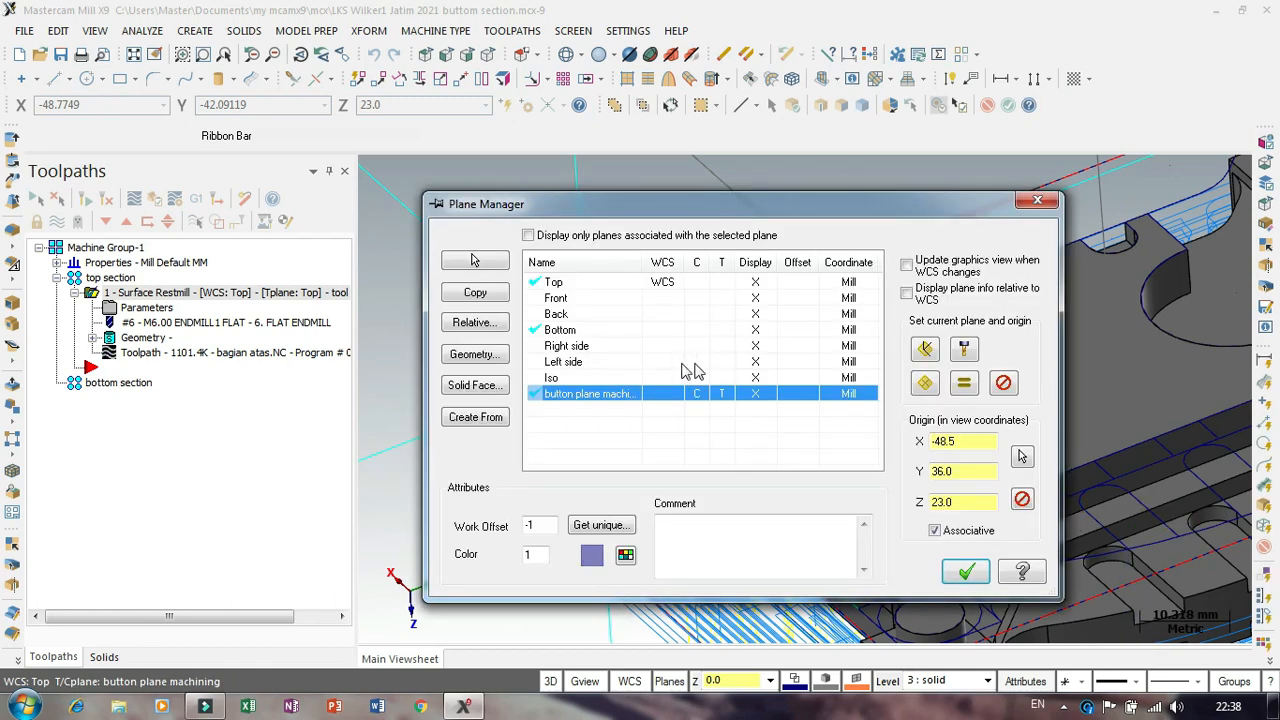
# Step: Set the new plane's work offset to 55 and make it the current WCS, construction plane and tool plane
pyautogui.doubleClick(548, 527)
pyautogui.press('Return')
pyautogui.click(963, 384)
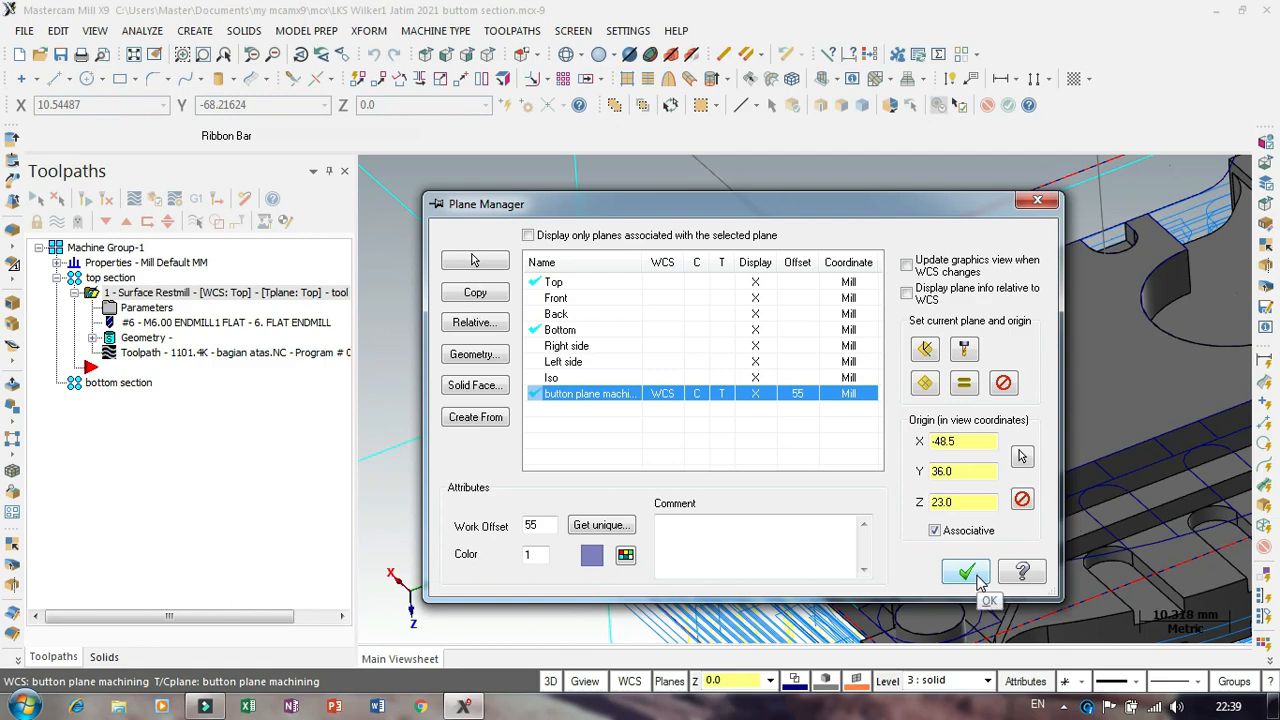
pyautogui.click(980, 583)
pyautogui.scroll(-4, 530, 294)
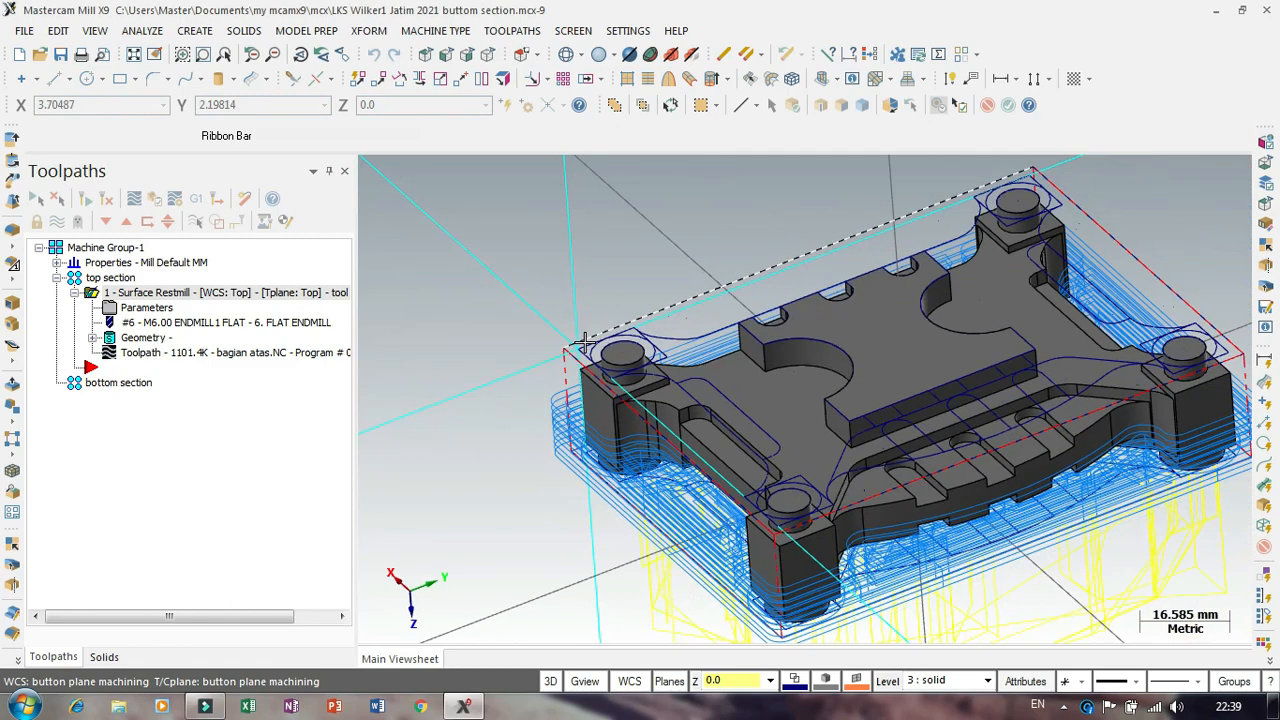
pyautogui.scroll(2, 608, 310)
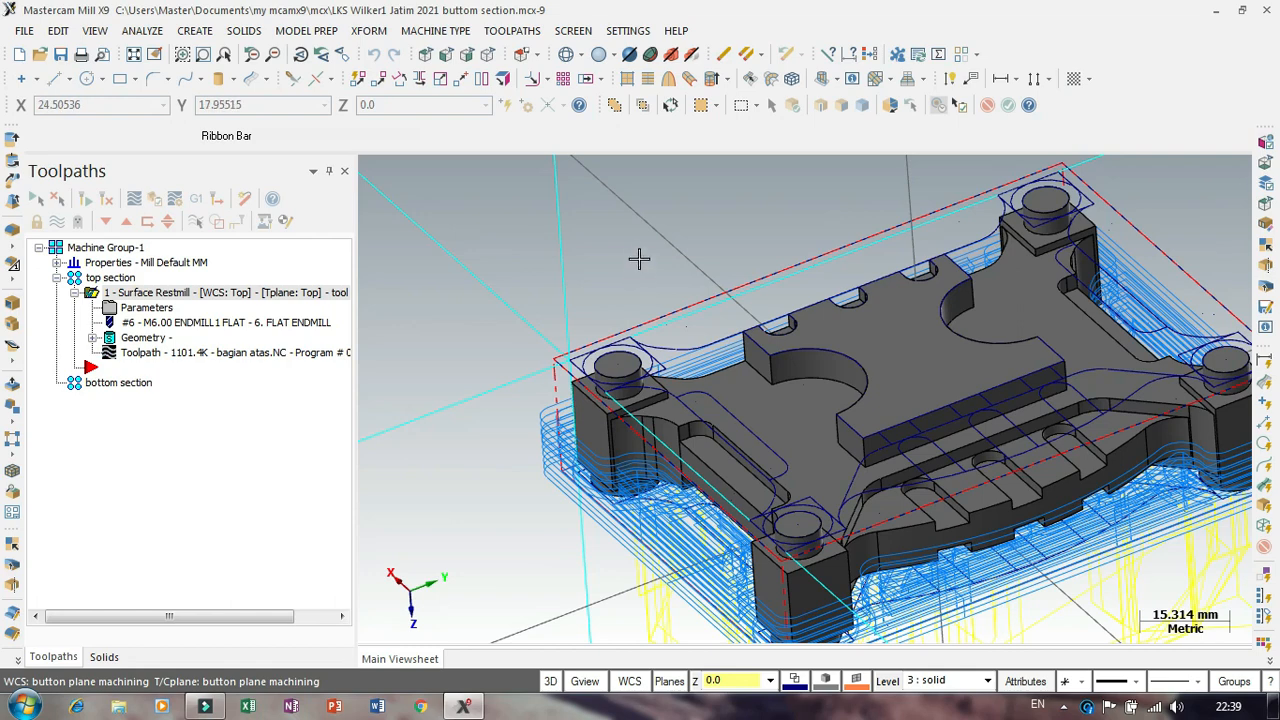
pyautogui.scroll(-2, 638, 259)
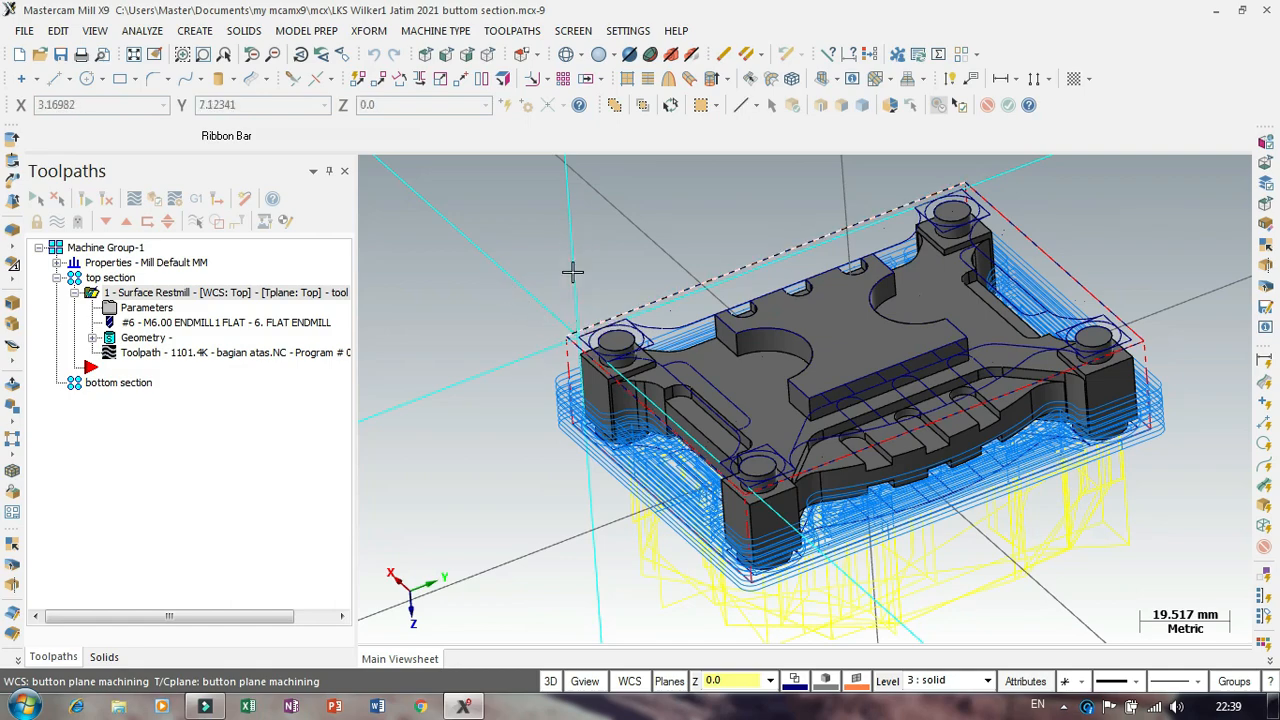
pyautogui.moveTo(629, 243)
pyautogui.mouseDown(button='middle')
pyautogui.moveTo(663, 243)
pyautogui.moveTo(650, 246)
pyautogui.mouseUp(button='middle')
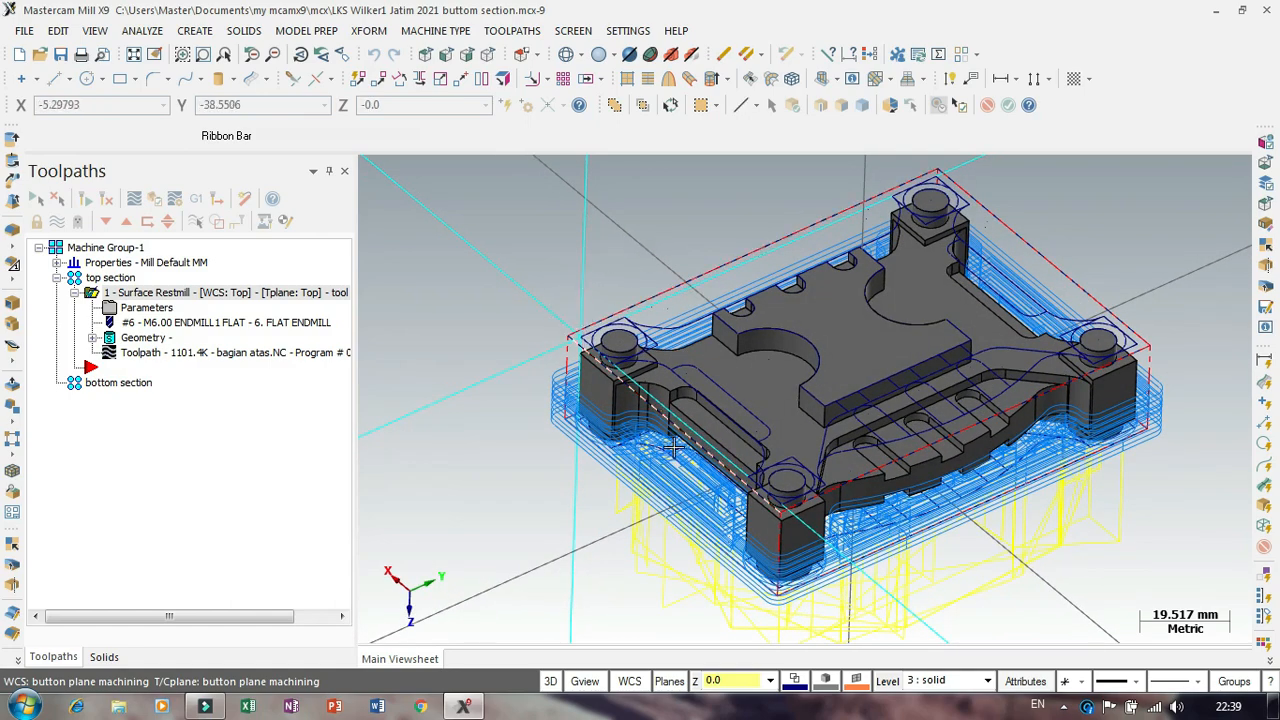
pyautogui.scroll(2, 590, 340)
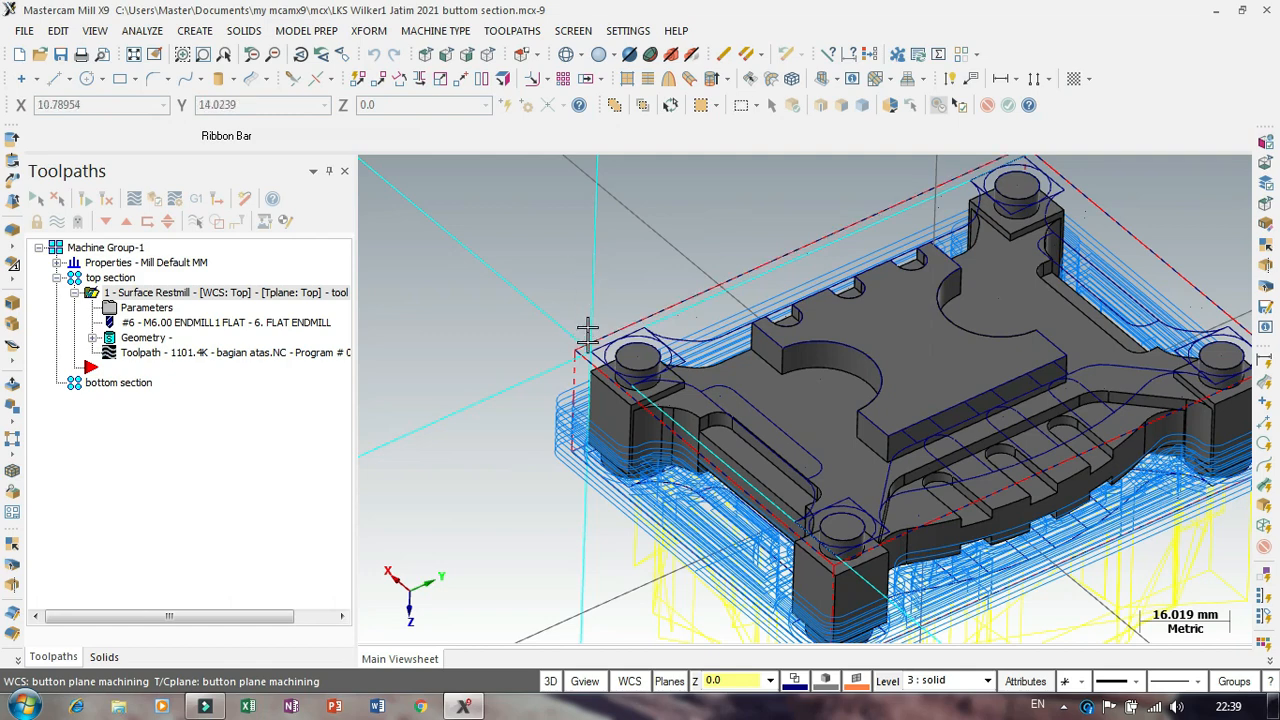
# Step: Examine the new work plane's origin and axes at the stock corner from both sides of the part
pyautogui.scroll(-3, 552, 343)
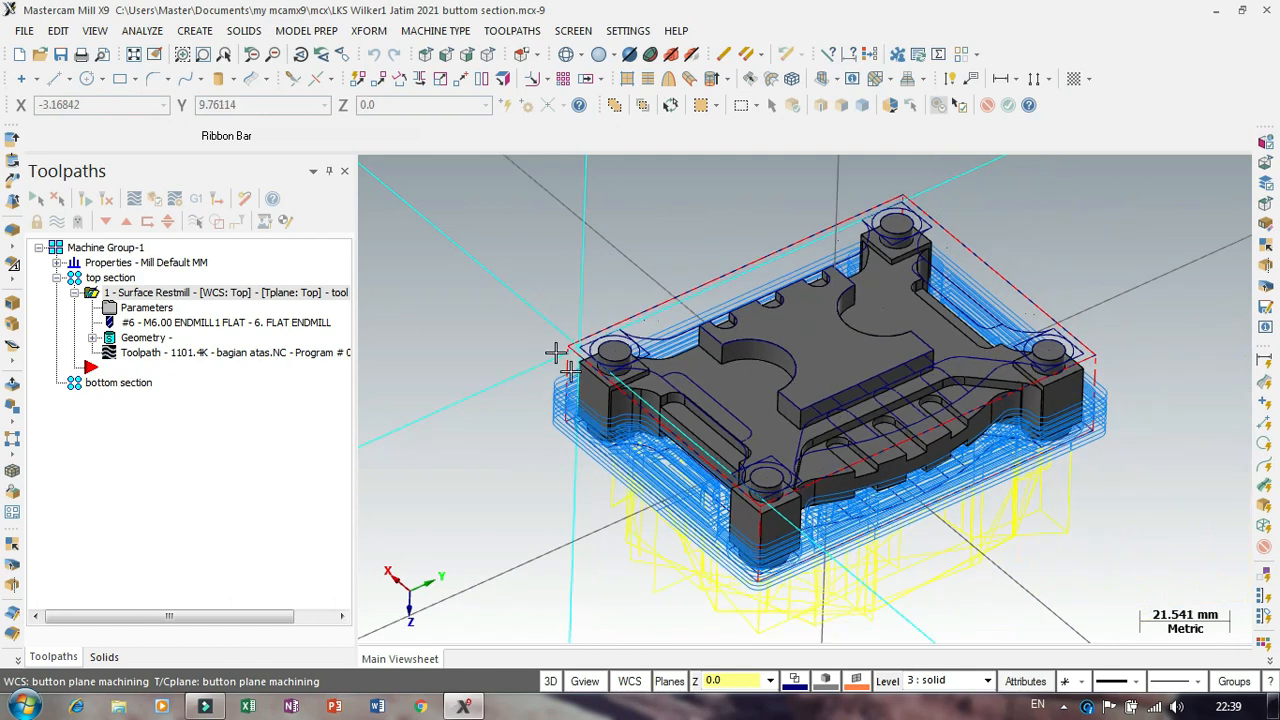
pyautogui.moveTo(646, 520); pyautogui.dragTo(640, 371, button='middle')
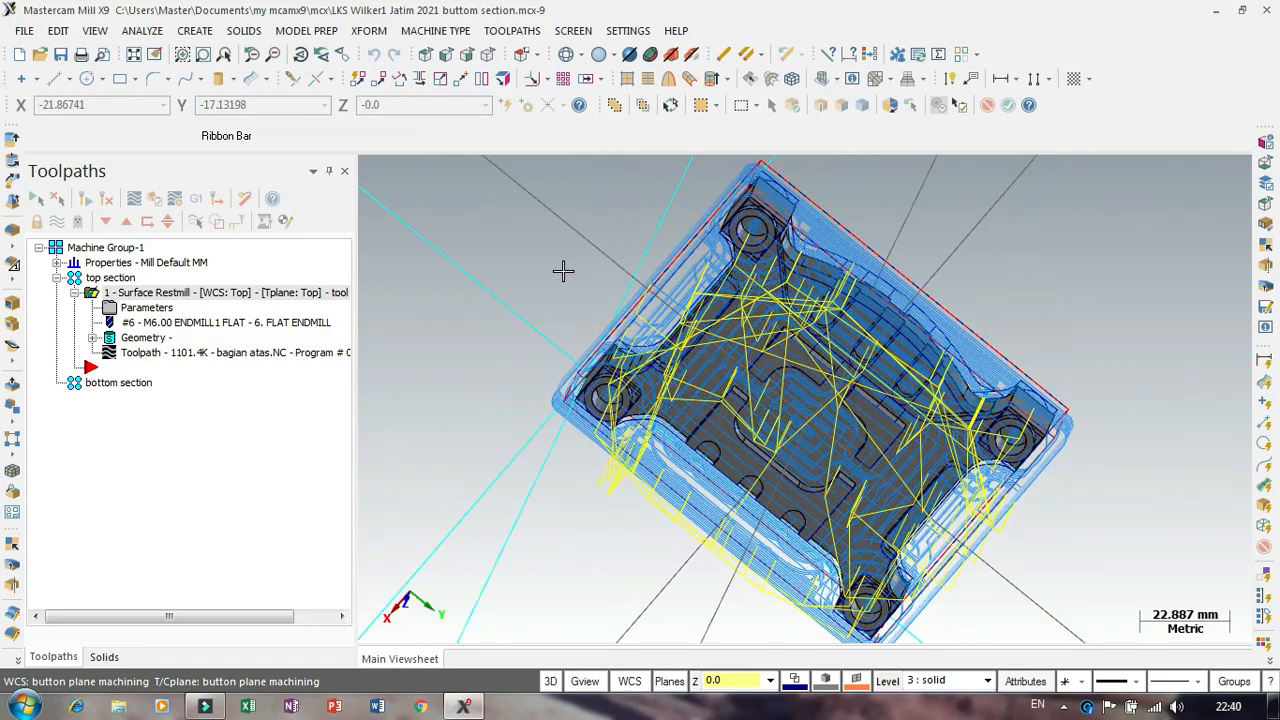
pyautogui.moveTo(563, 271); pyautogui.dragTo(578, 362, button='middle')
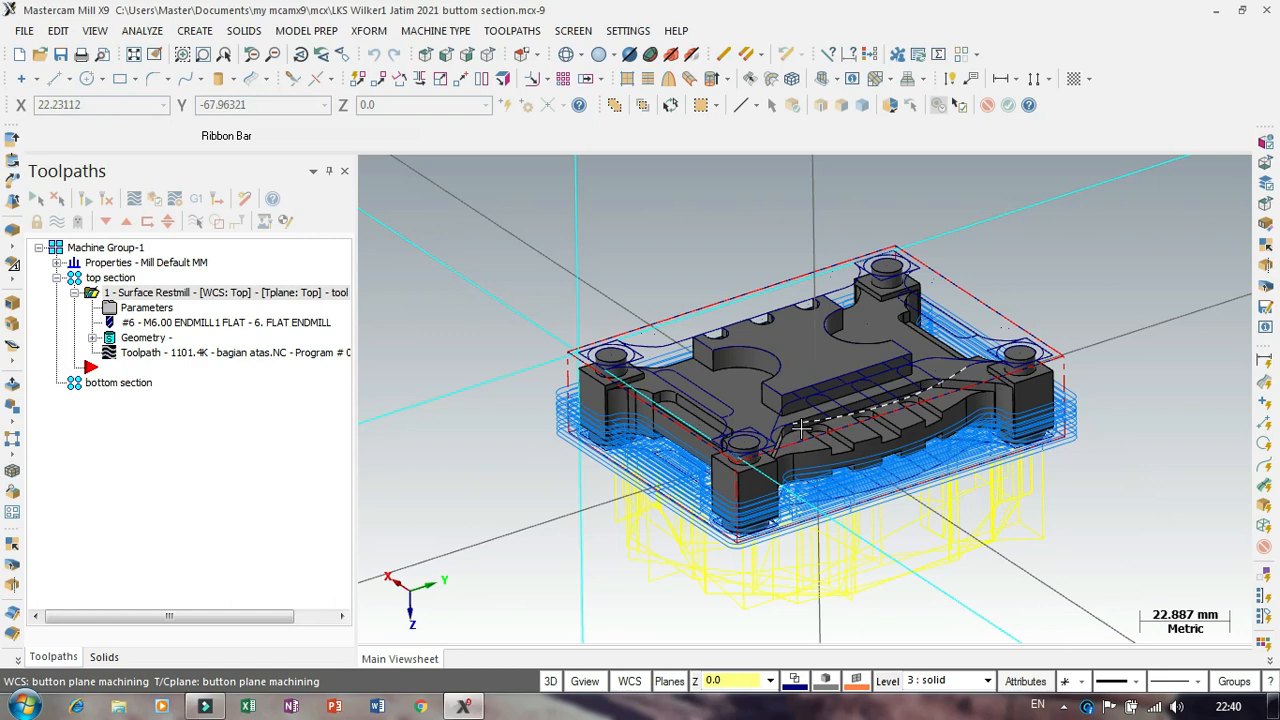
pyautogui.scroll(1, 800, 430)
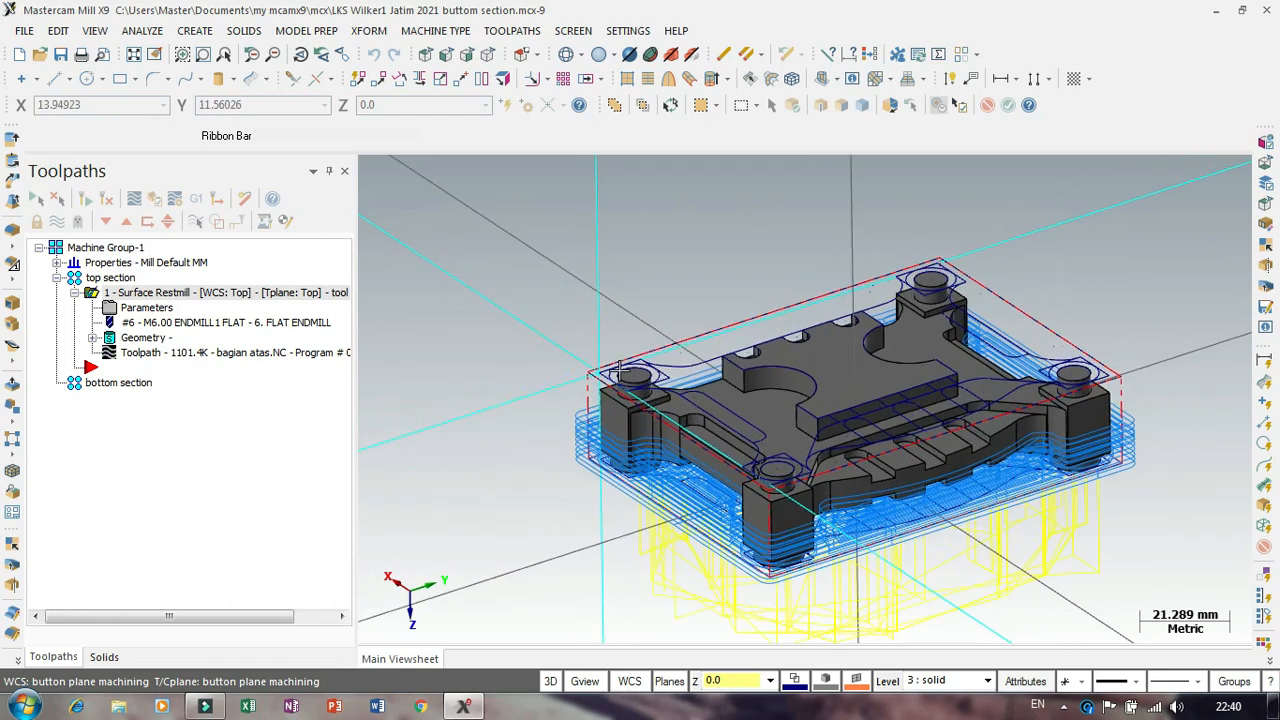
pyautogui.scroll(1, 620, 330)
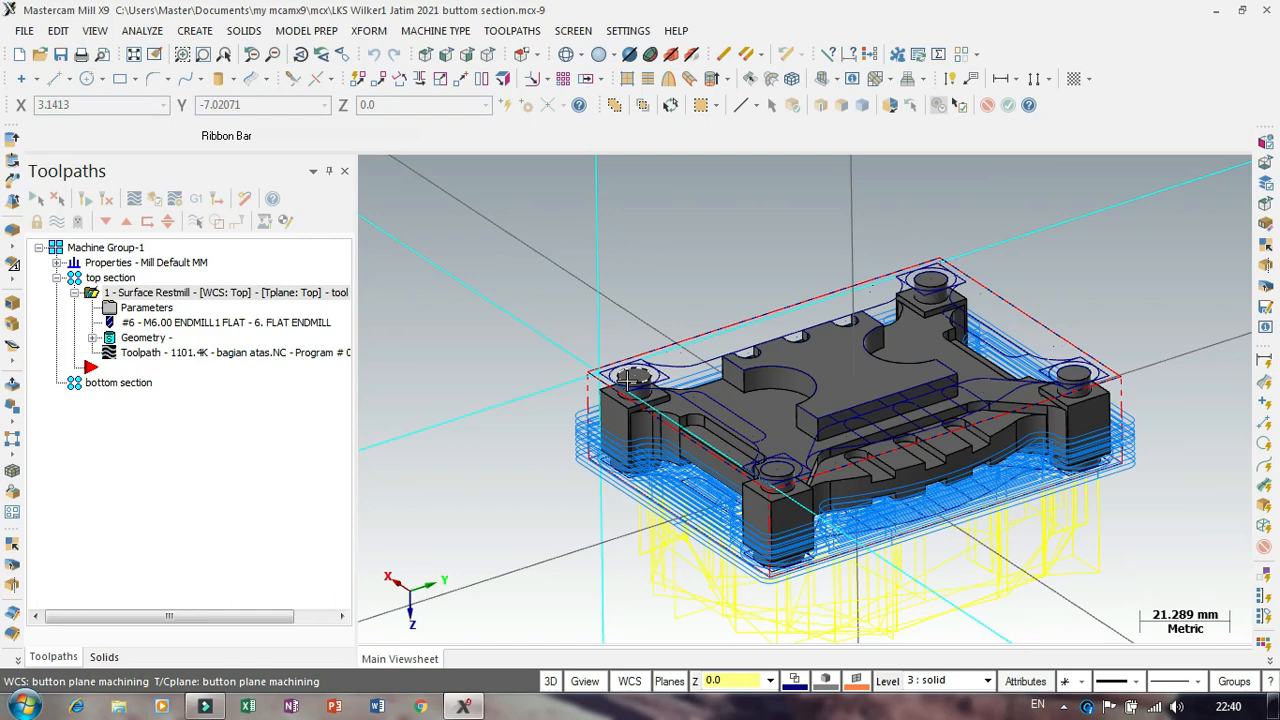
pyautogui.click(636, 681)
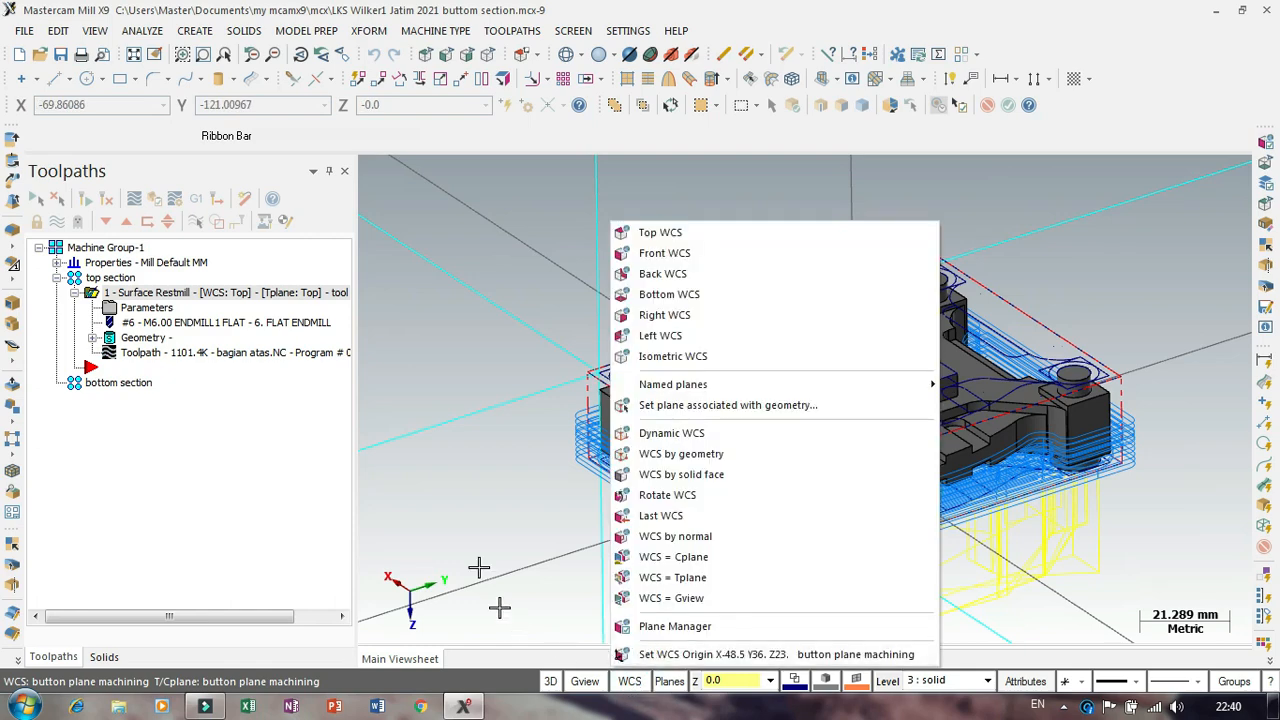
pyautogui.click(495, 375)
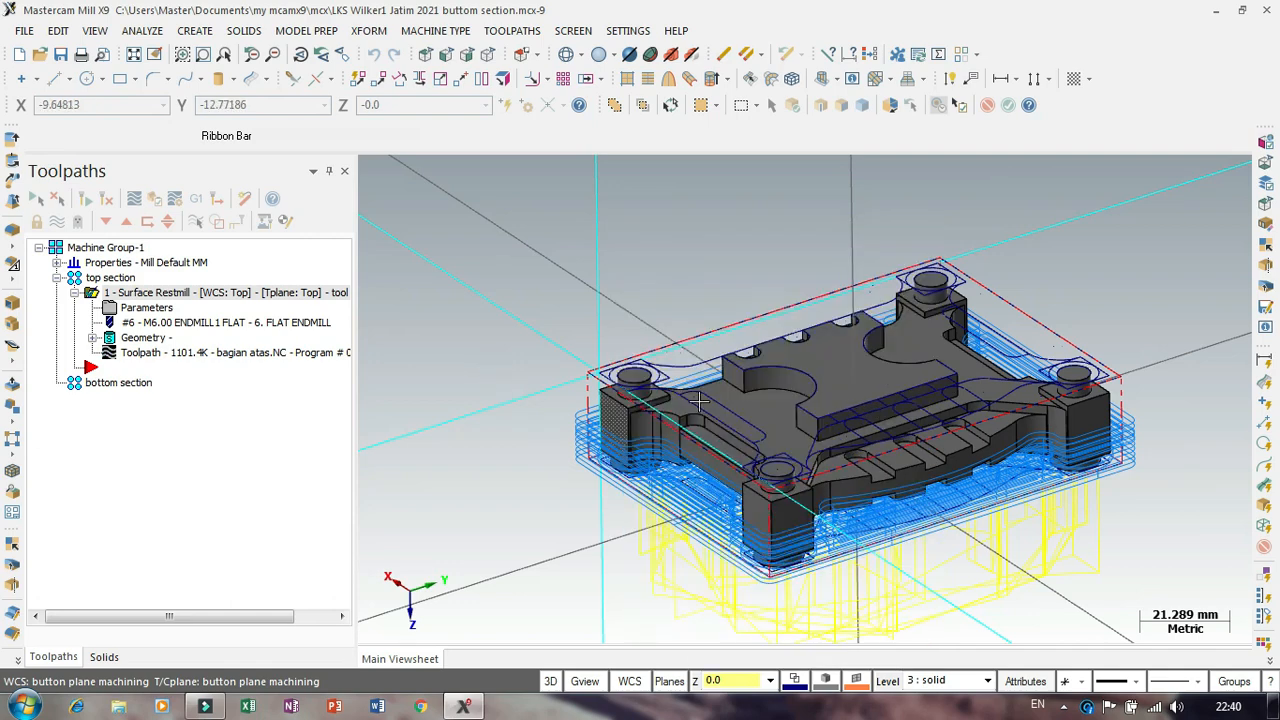
pyautogui.scroll(-3, 620, 405)
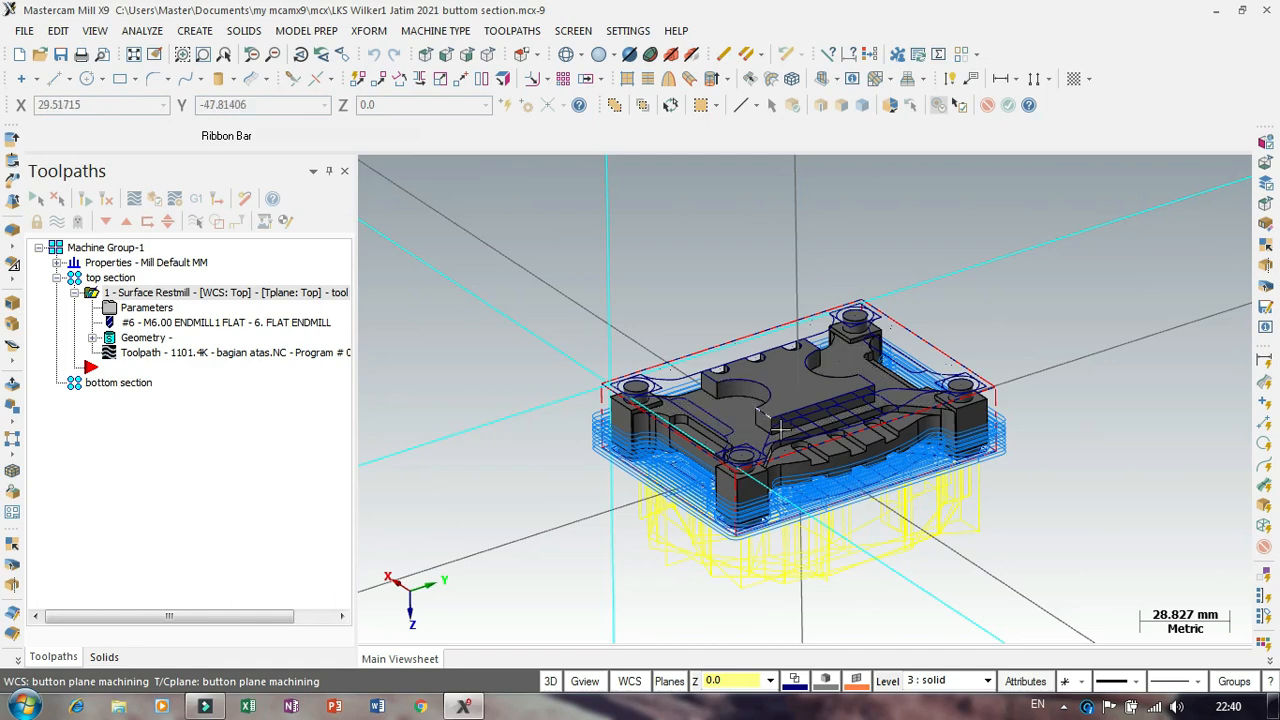
pyautogui.scroll(-2, 781, 429)
pyautogui.scroll(2, 657, 348)
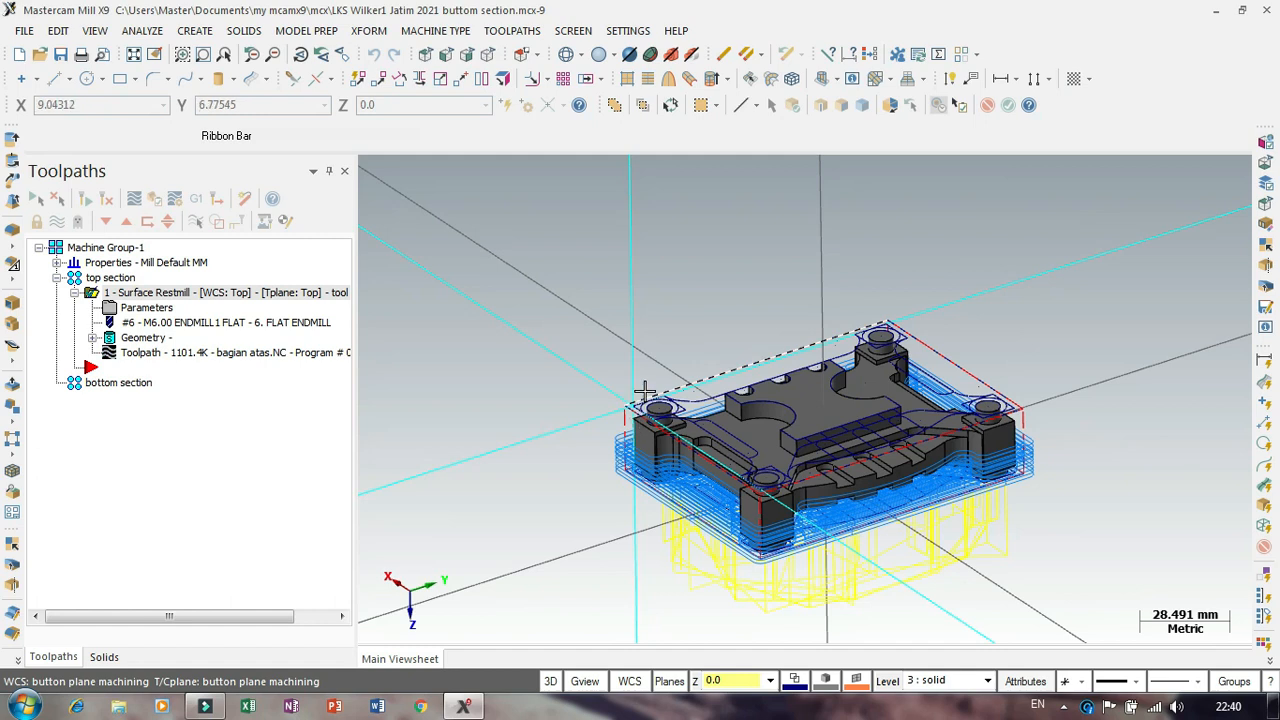
# Step: Switch to the Top view of the "button plane machining" plane and inspect the part and toolpath edge-on
pyautogui.rightClick(574, 500)
pyautogui.click(634, 345)
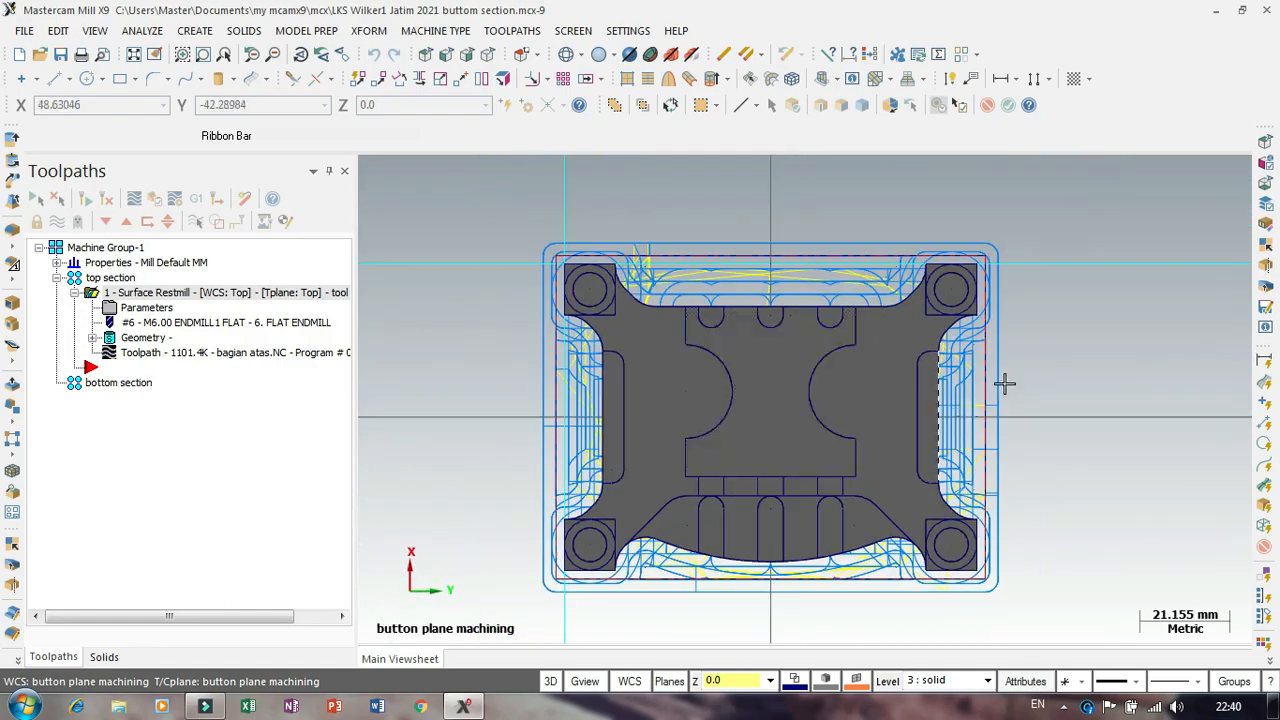
pyautogui.moveTo(1057, 374); pyautogui.dragTo(880, 325, button='middle')
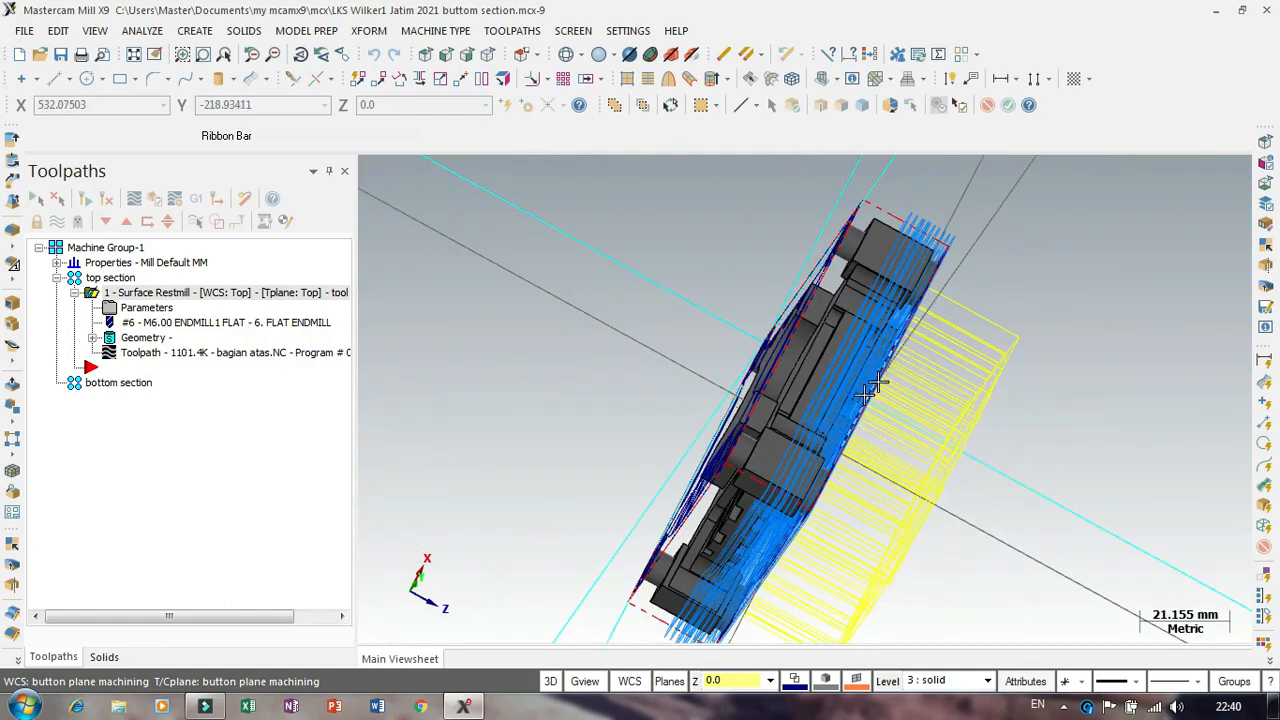
# Step: Review the plane definitions and the origin of the button plane machining plane in the Plane Manager, and close it
pyautogui.moveTo(1023, 323)
pyautogui.mouseDown(button='middle')
pyautogui.moveTo(1170, 307)
pyautogui.moveTo(1212, 288)
pyautogui.mouseUp(button='middle')
pyautogui.moveTo(614, 328); pyautogui.dragTo(630, 480, button='middle')
pyautogui.click(588, 684)
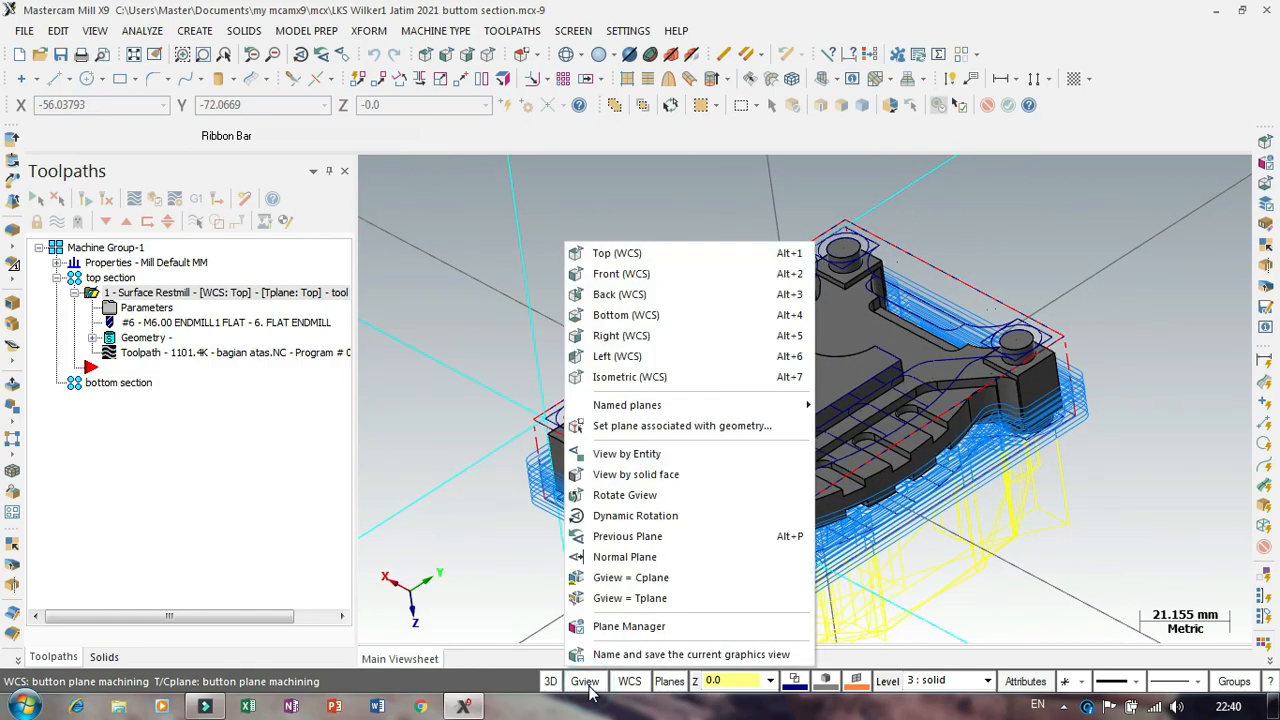
pyautogui.click(623, 634)
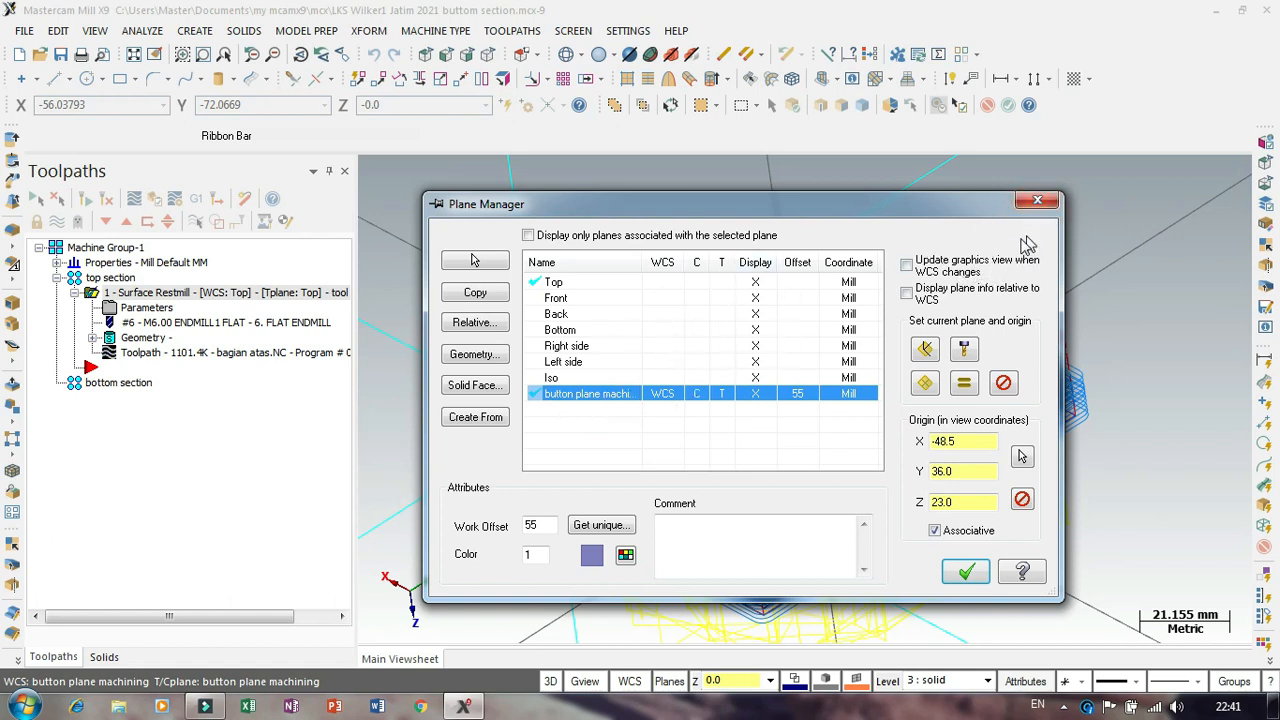
pyautogui.click(1037, 200)
pyautogui.scroll(-3, 594, 445)
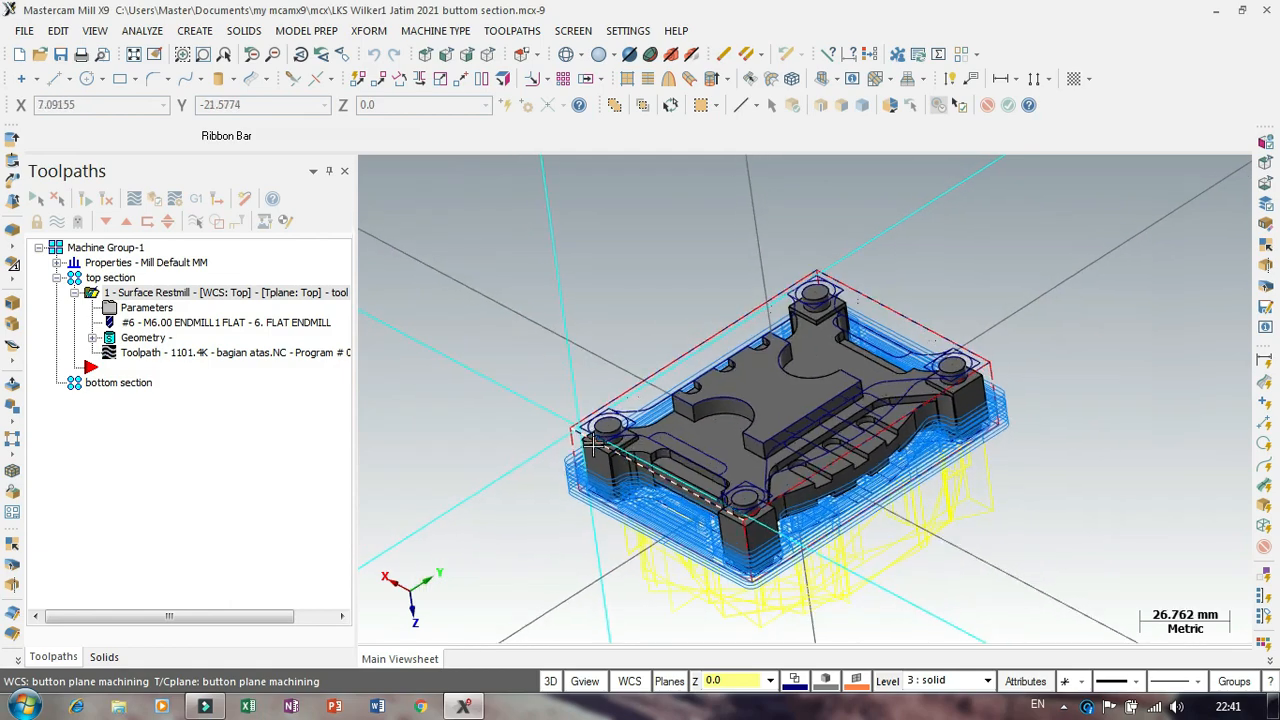
# Step: Orient the view to the WCS top plane and to the named plane "button plane machining"
pyautogui.scroll(1, 594, 445)
pyautogui.moveTo(526, 395); pyautogui.dragTo(560, 388, button='middle')
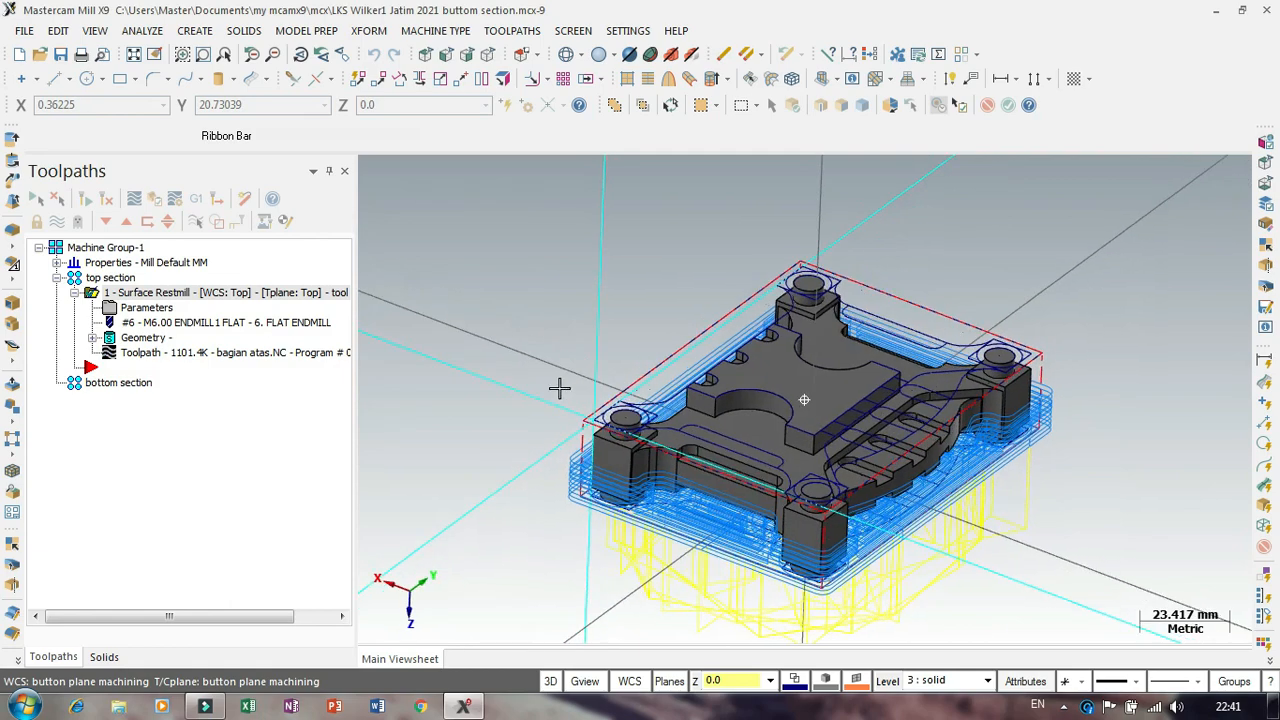
pyautogui.rightClick(523, 346)
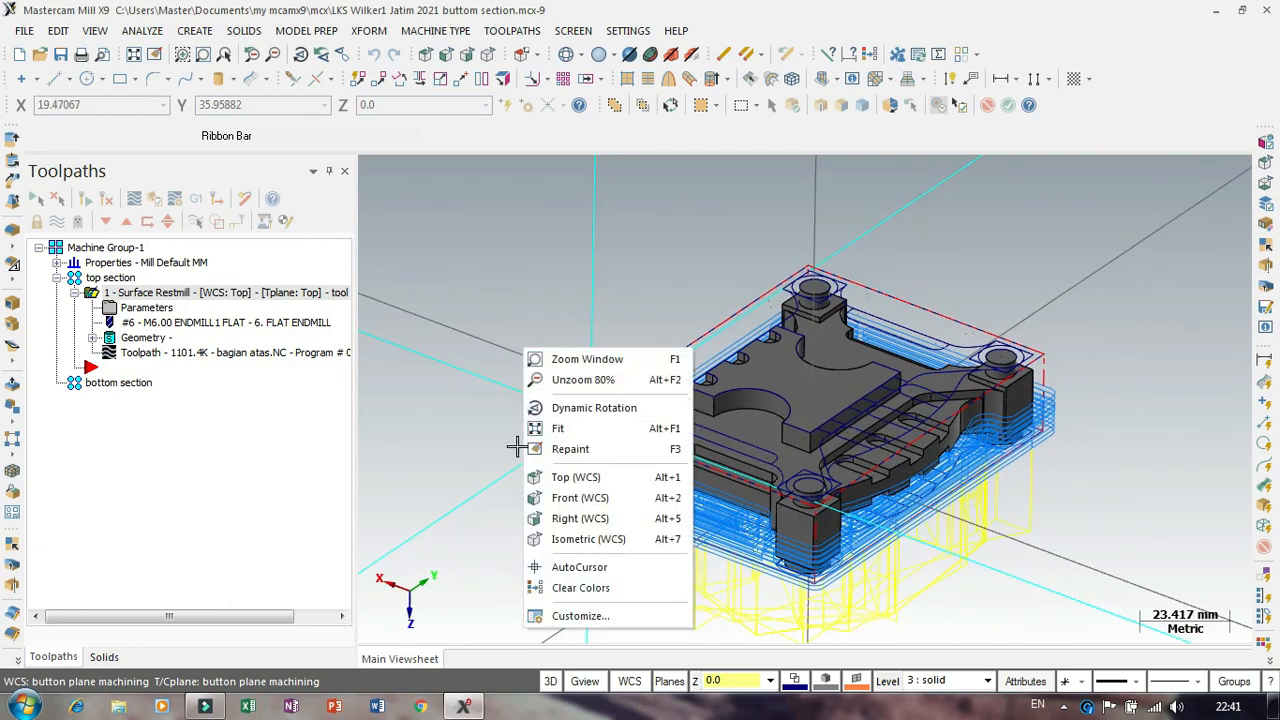
pyautogui.click(574, 477)
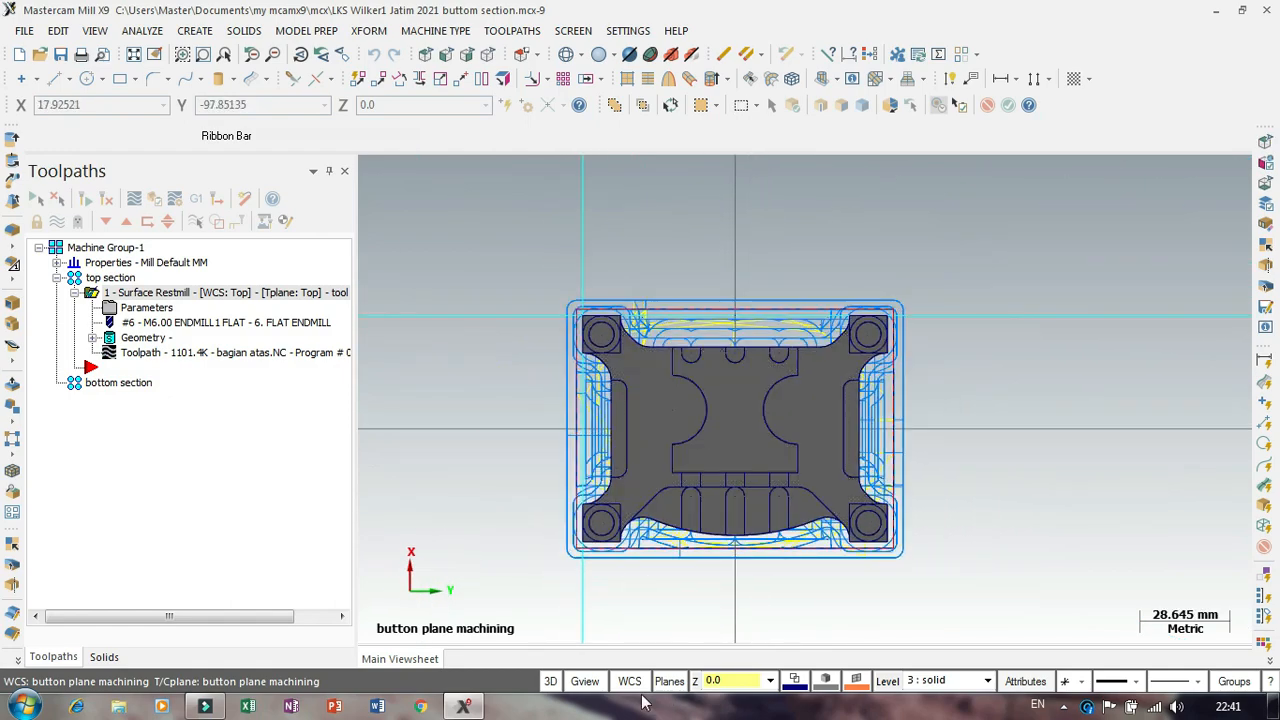
pyautogui.click(589, 687)
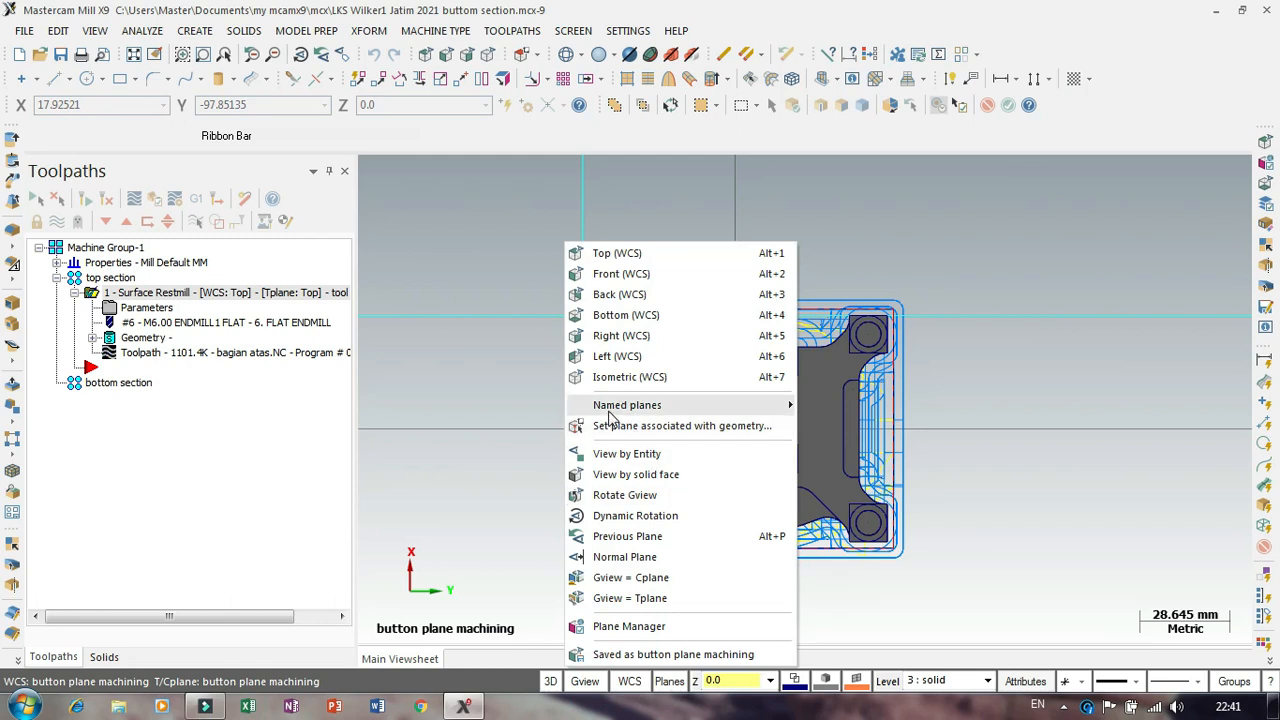
pyautogui.moveTo(612, 410)
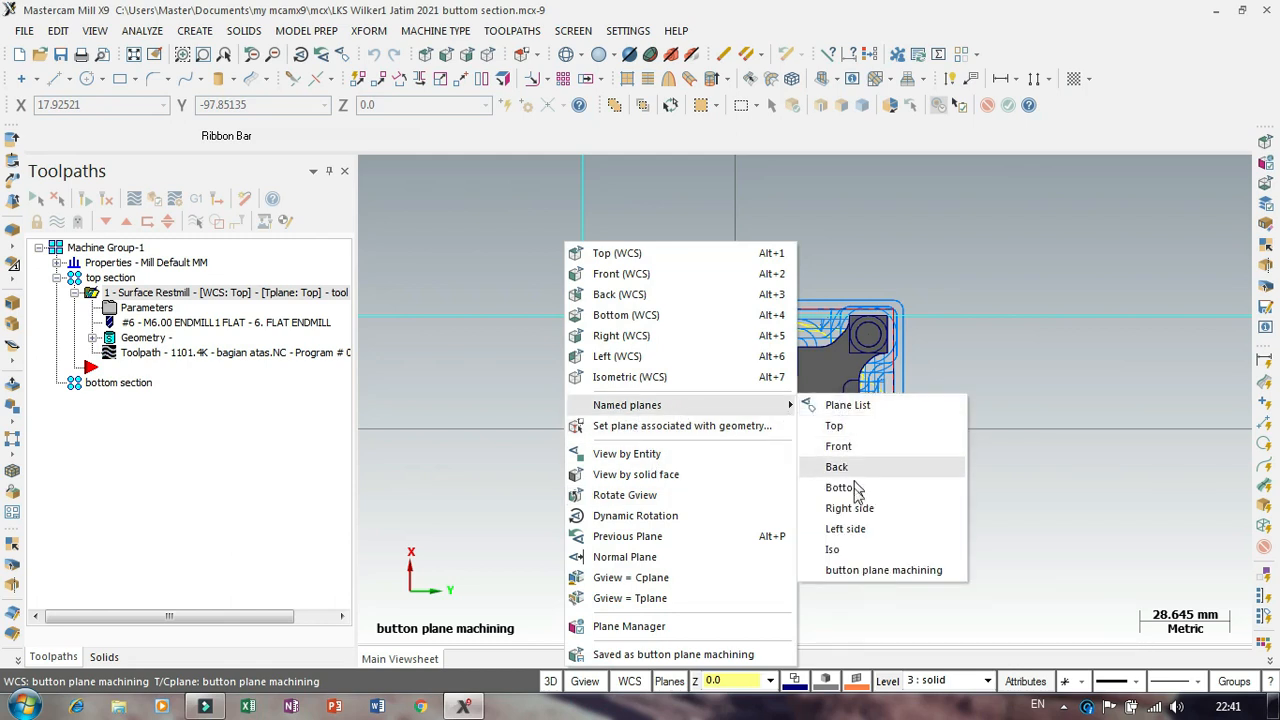
pyautogui.click(880, 575)
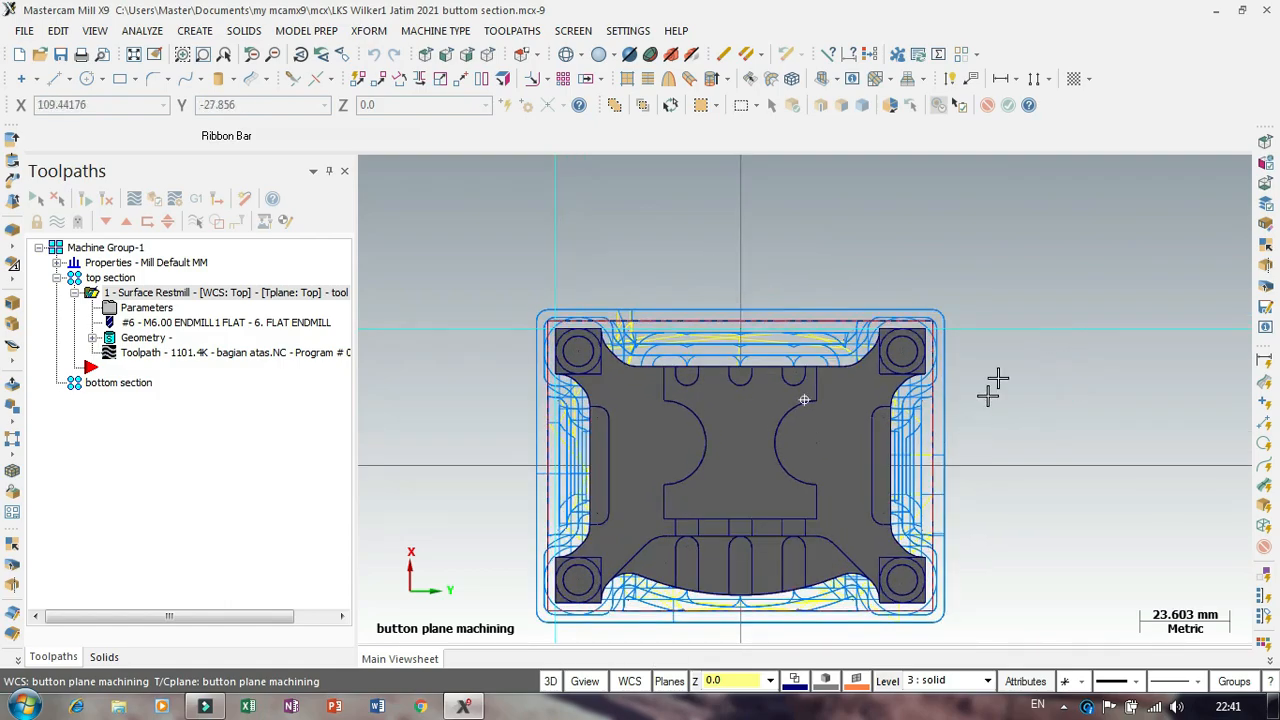
# Step: Set the toolpath insertion point in the bottom section group and start a surface rough Restmill toolpath there
pyautogui.moveTo(991, 386); pyautogui.dragTo(980, 354, button='middle')
pyautogui.scroll(-1, 599, 338)
pyautogui.scroll(1, 599, 338)
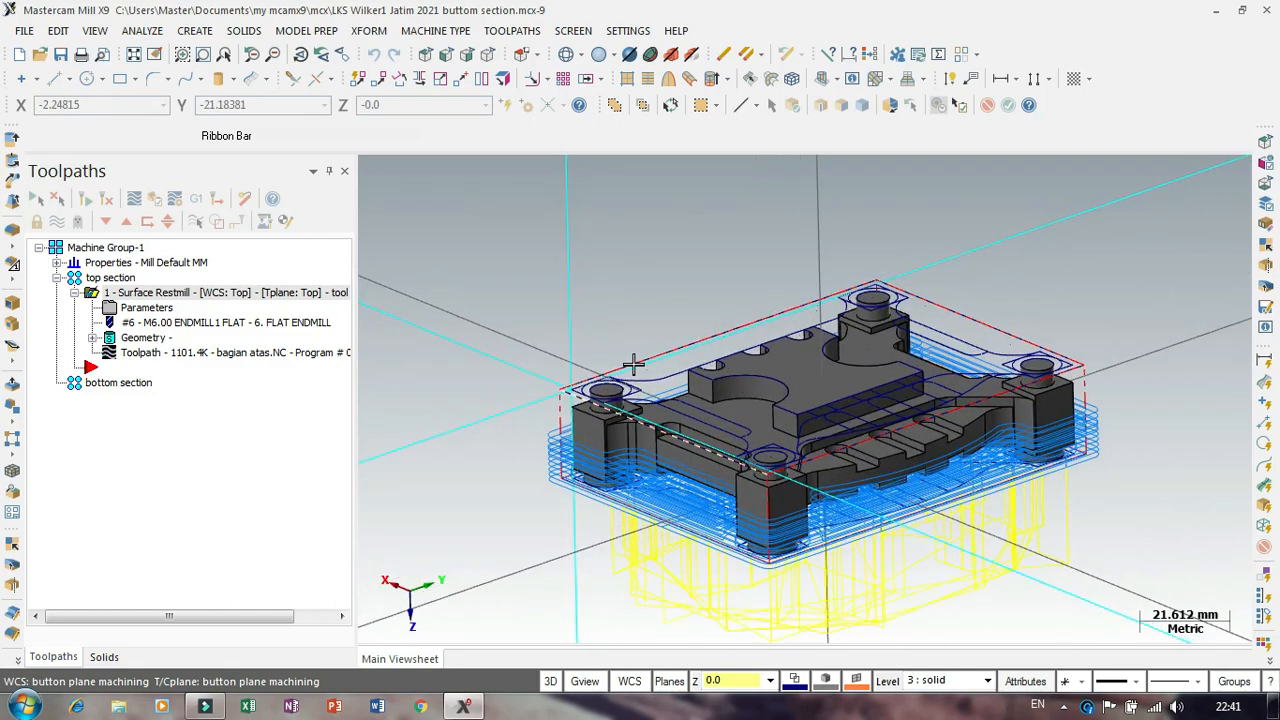
pyautogui.moveTo(625, 330); pyautogui.dragTo(636, 336, button='middle')
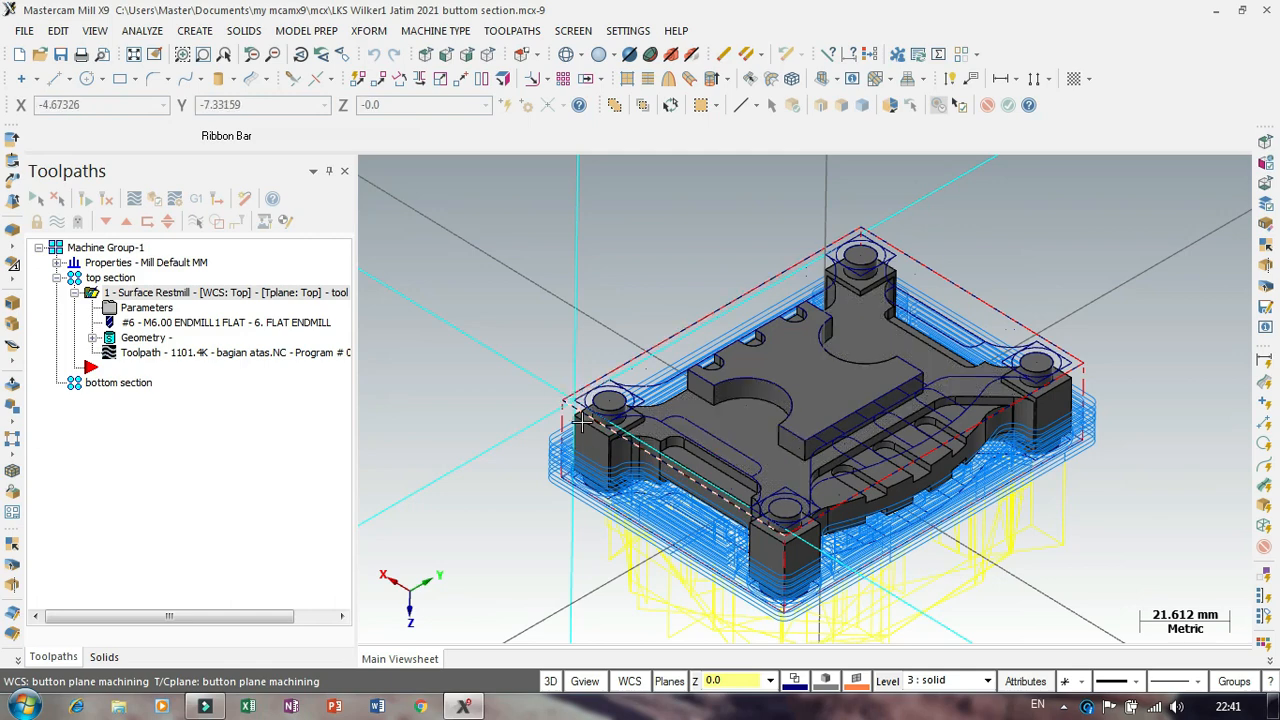
pyautogui.click(106, 221)
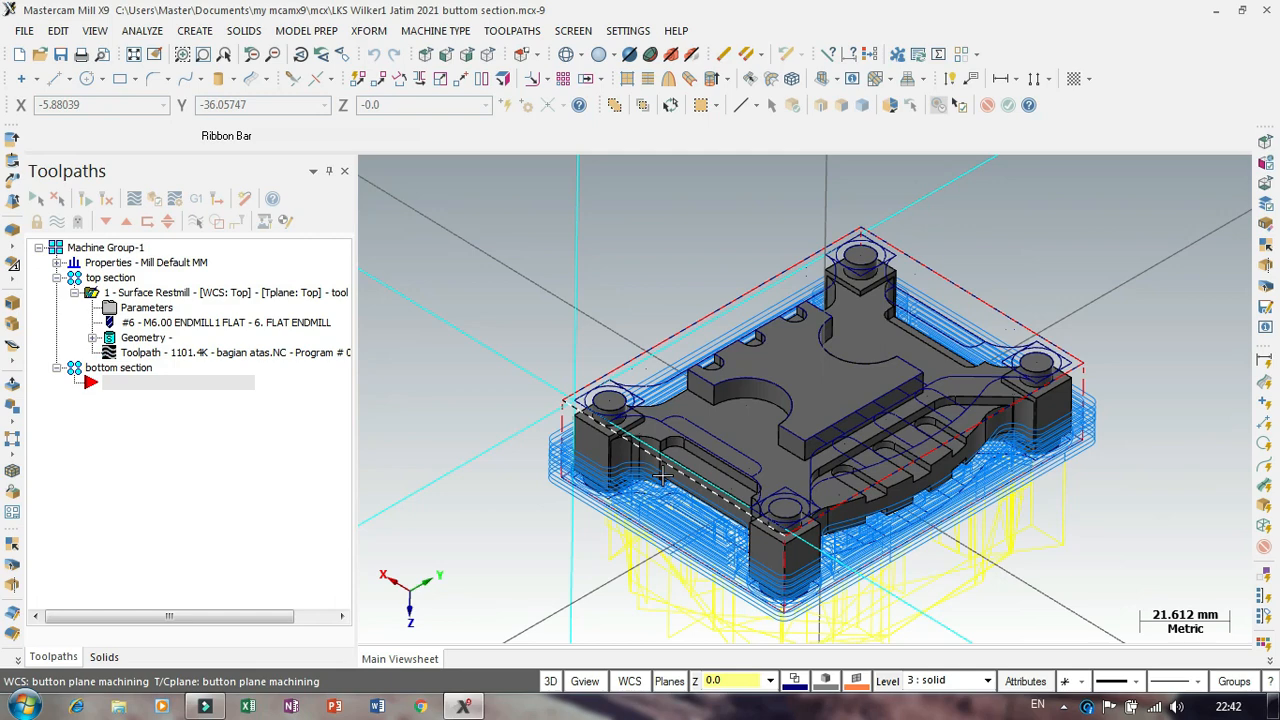
pyautogui.rightClick(184, 388)
pyautogui.click(248, 159)
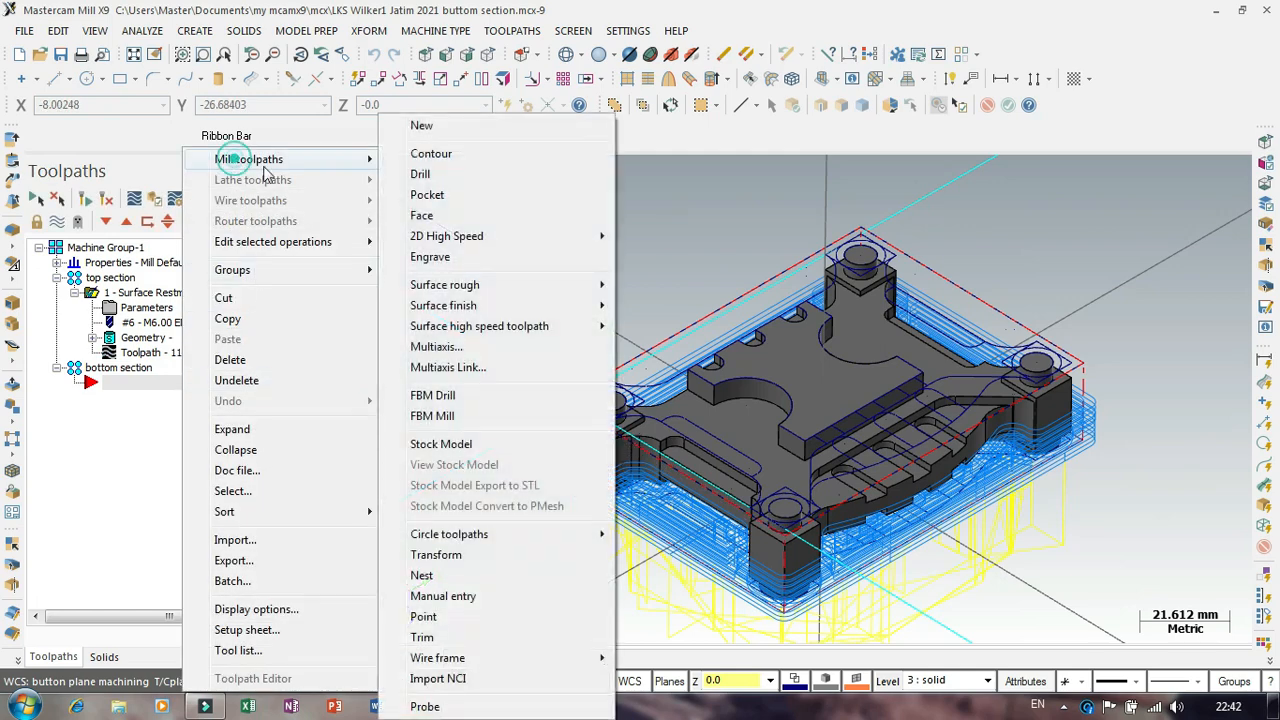
pyautogui.moveTo(507, 301)
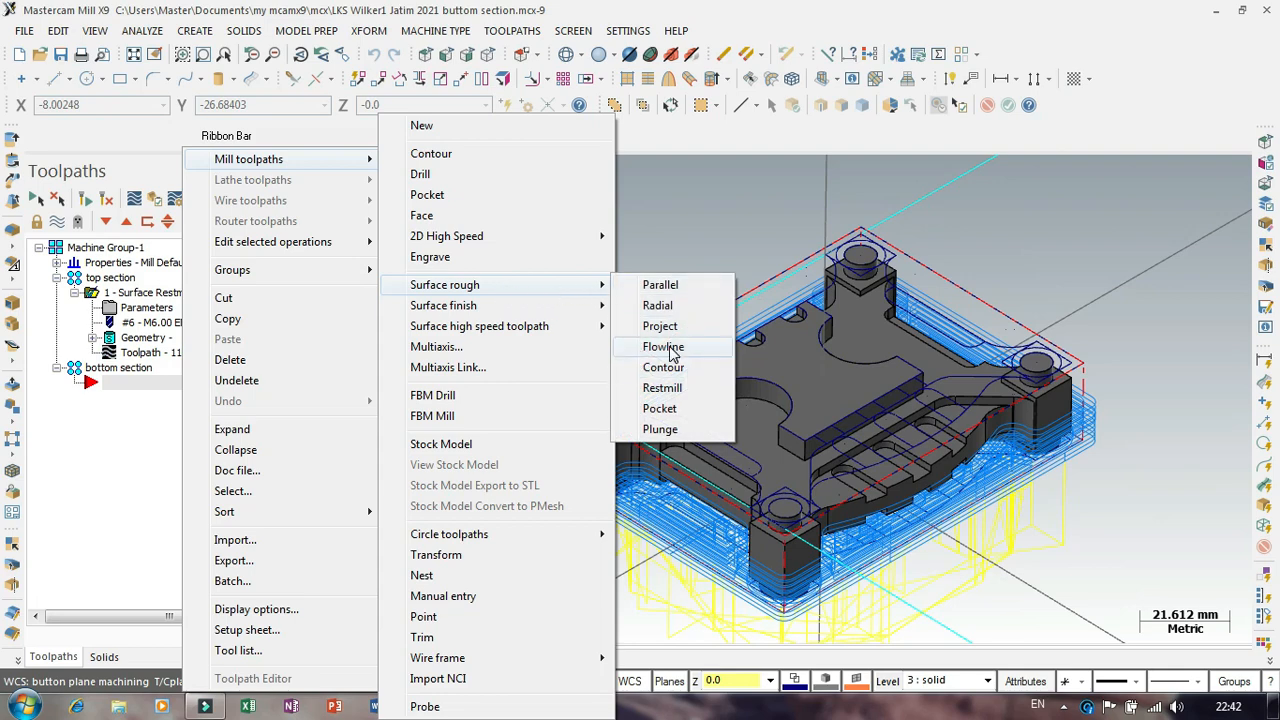
pyautogui.click(663, 388)
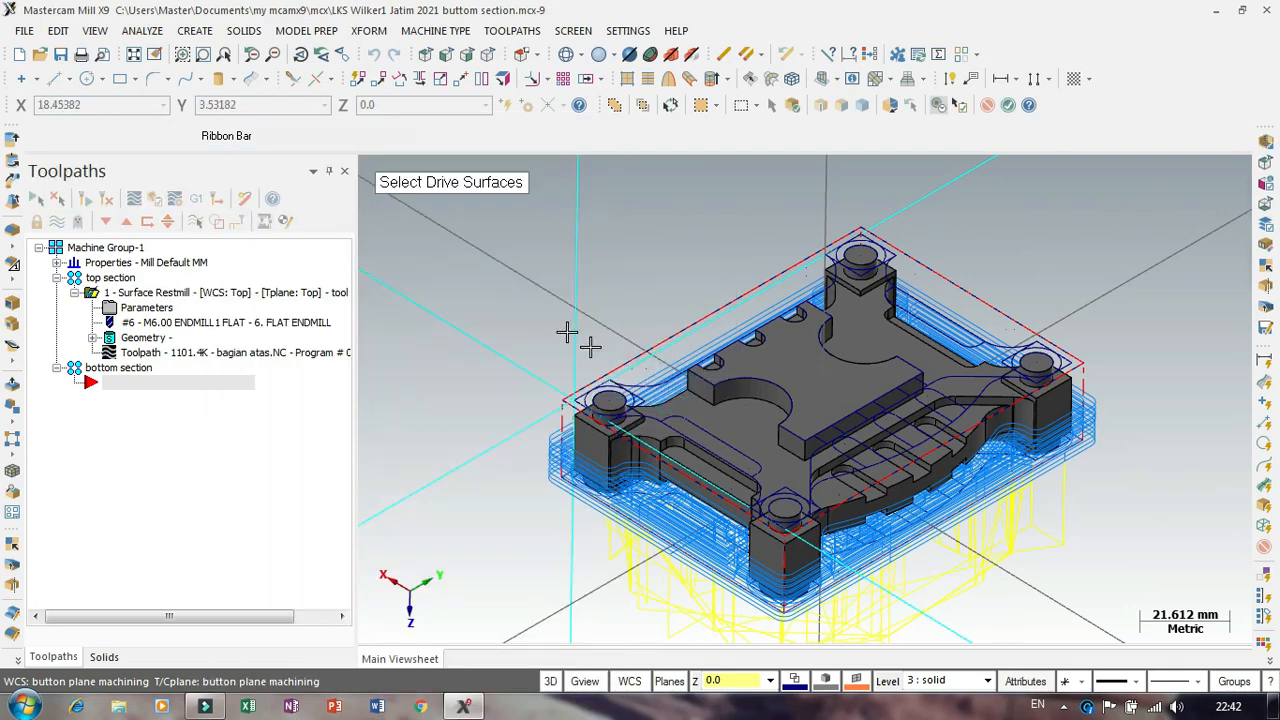
# Step: Select the whole solid as the drive surfaces and set the approximate starting point at the stock corner X-2, Y2, Z0
pyautogui.click(810, 383)
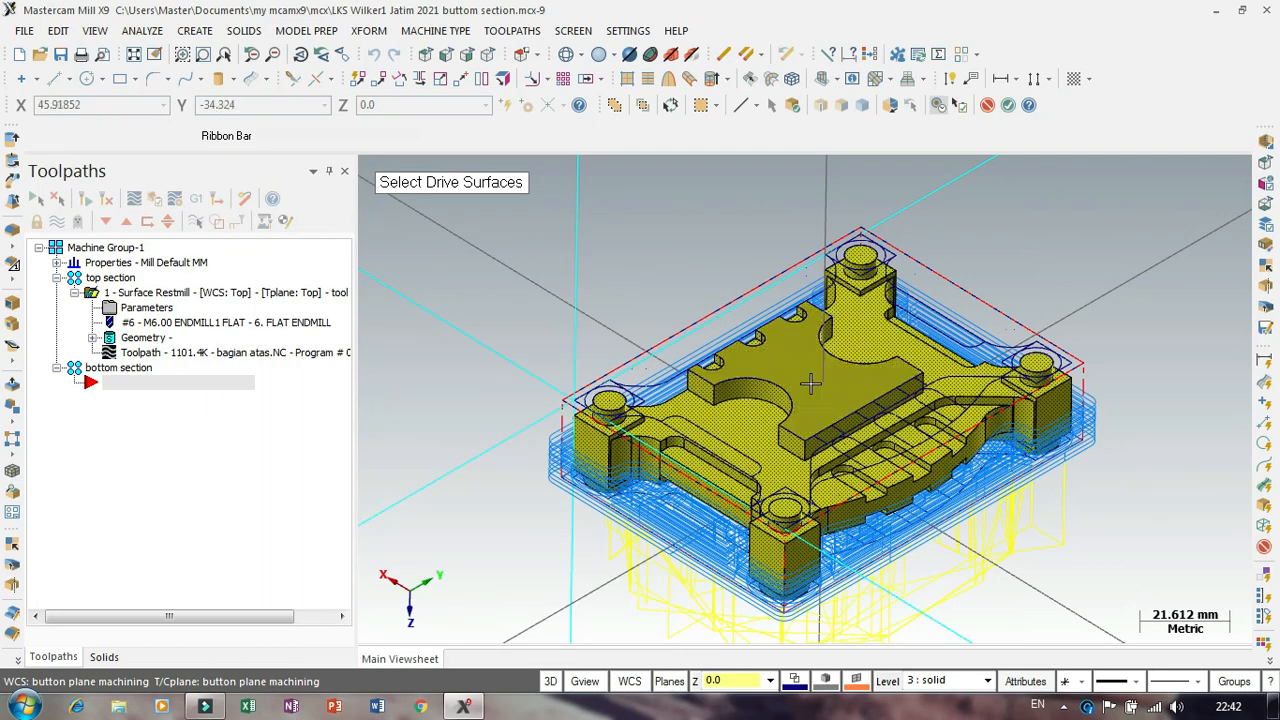
pyautogui.press('Return')
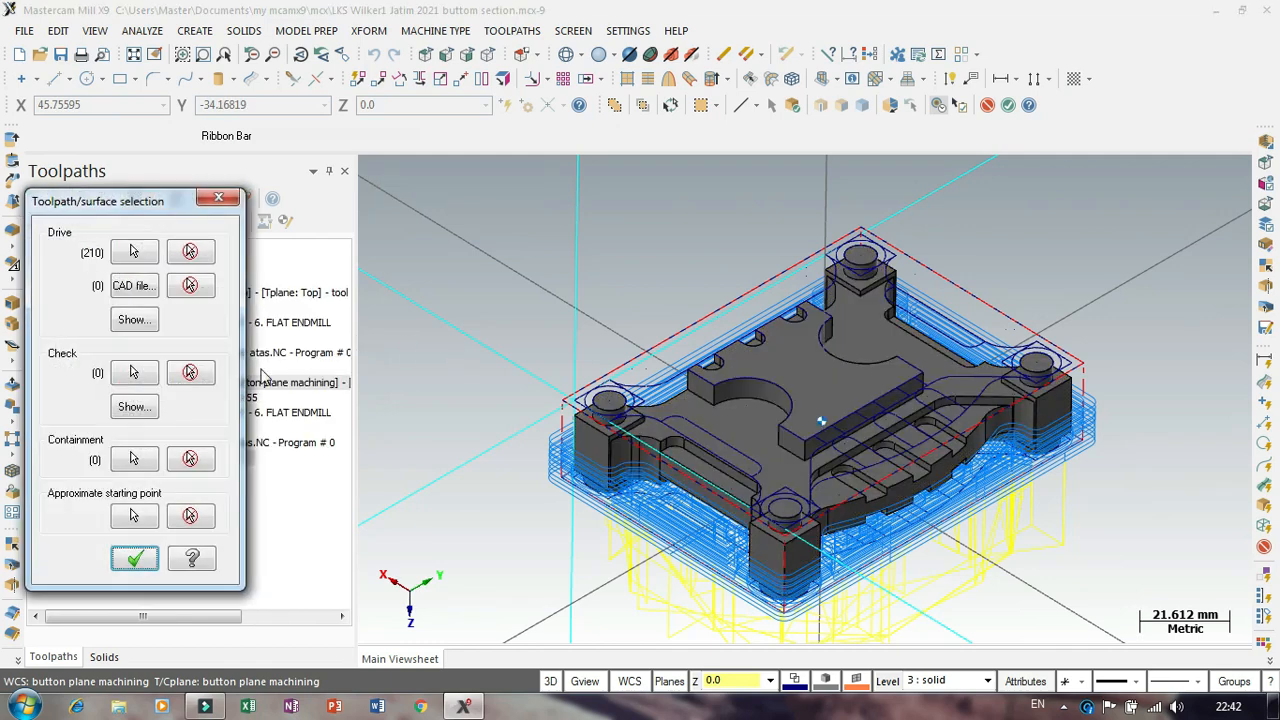
pyautogui.click(134, 515)
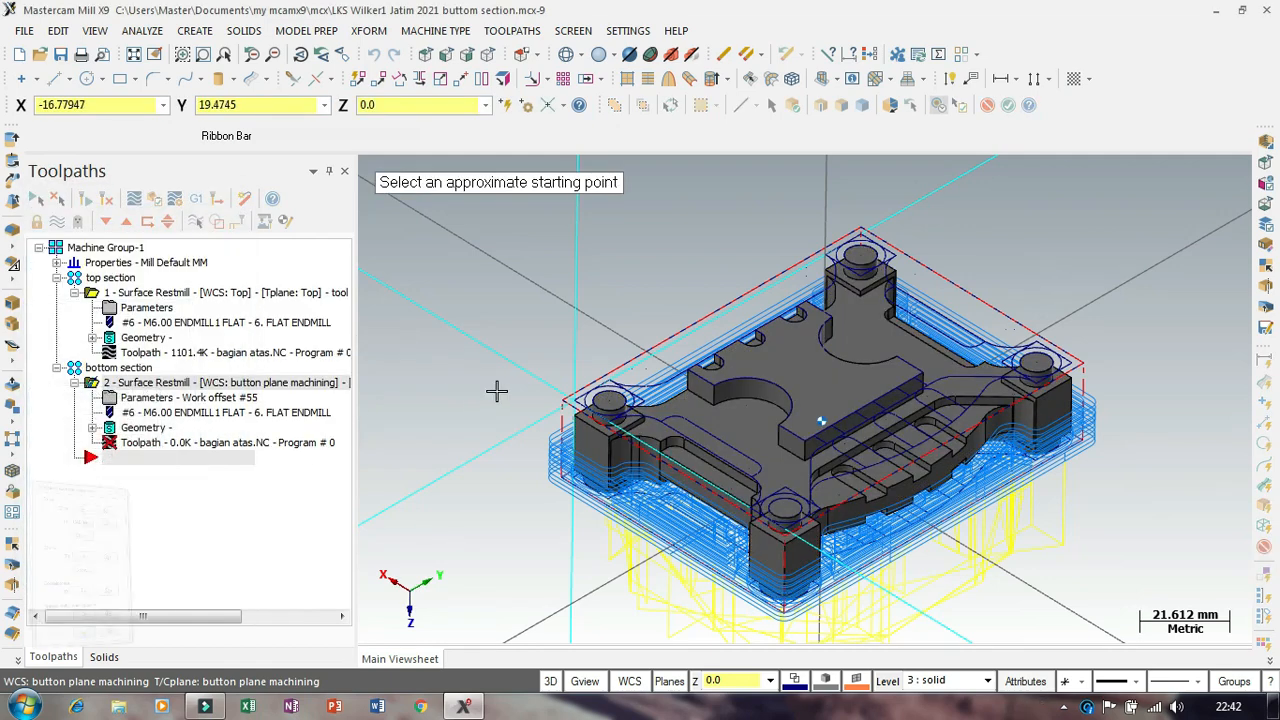
pyautogui.click(563, 405)
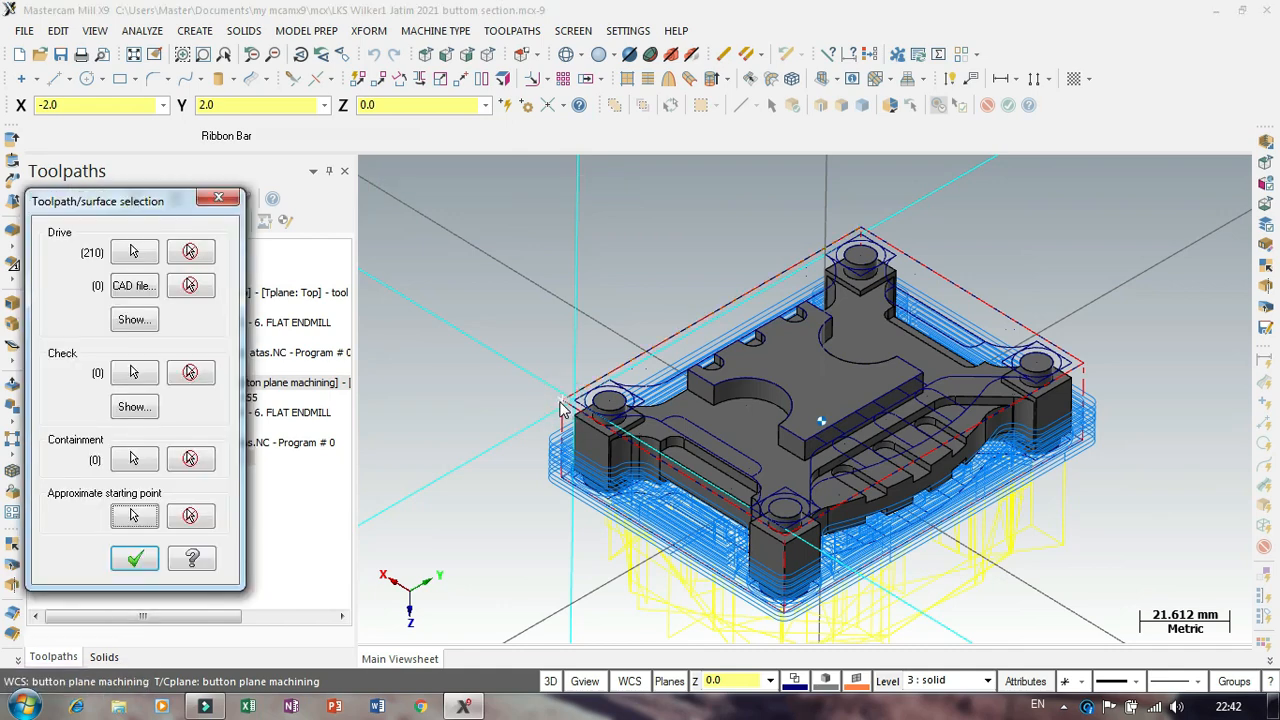
# Step: Chain the rectangle around the part as the tool containment boundary and accept the surface selection
pyautogui.click(134, 458)
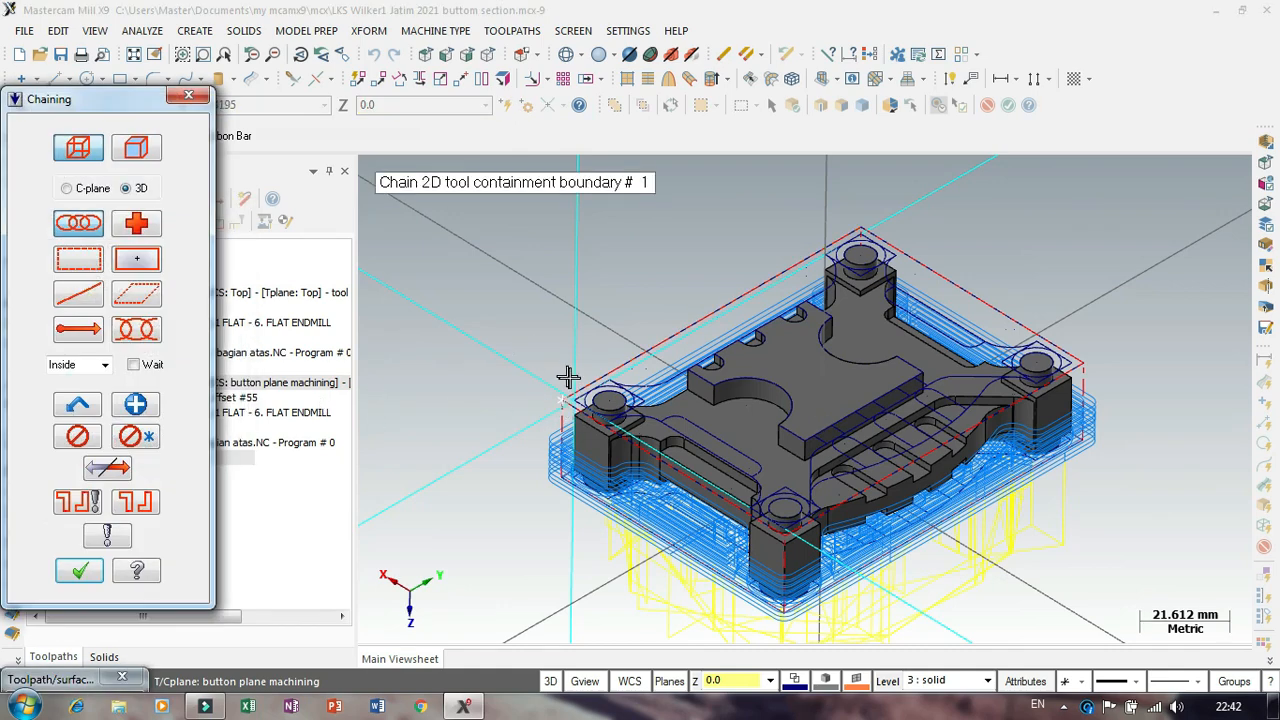
pyautogui.click(574, 386)
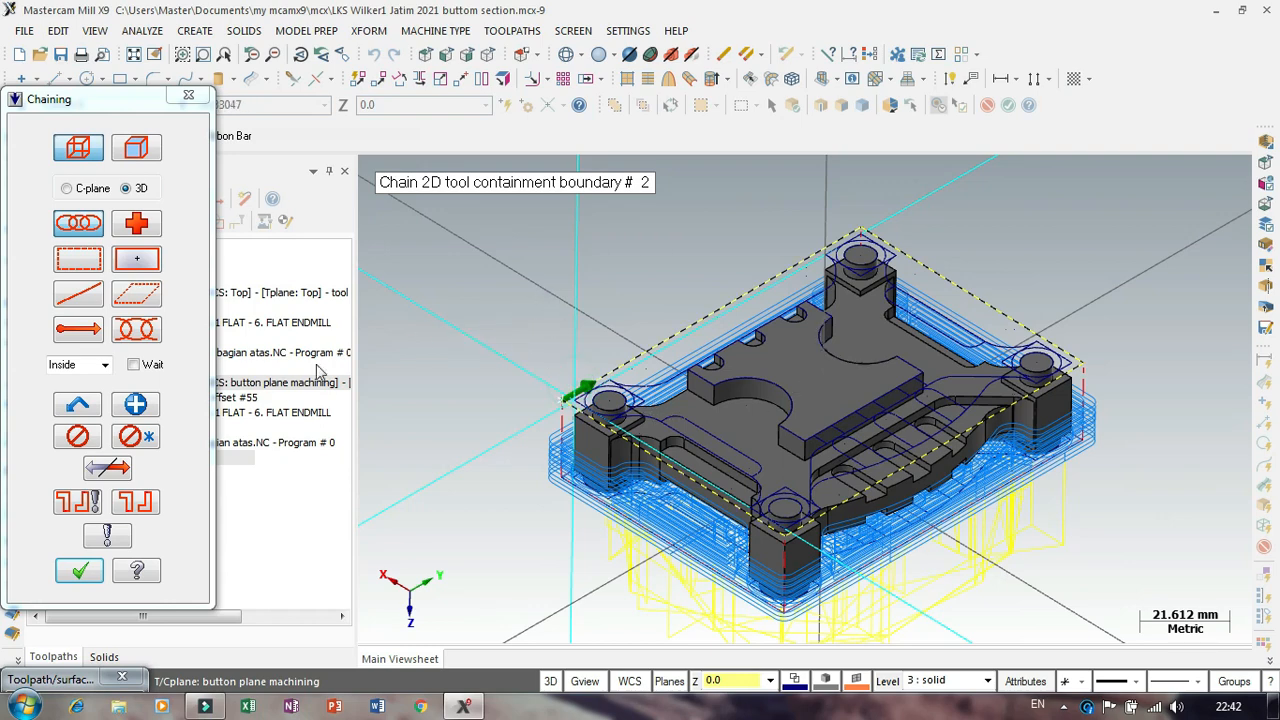
pyautogui.click(100, 569)
pyautogui.click(134, 556)
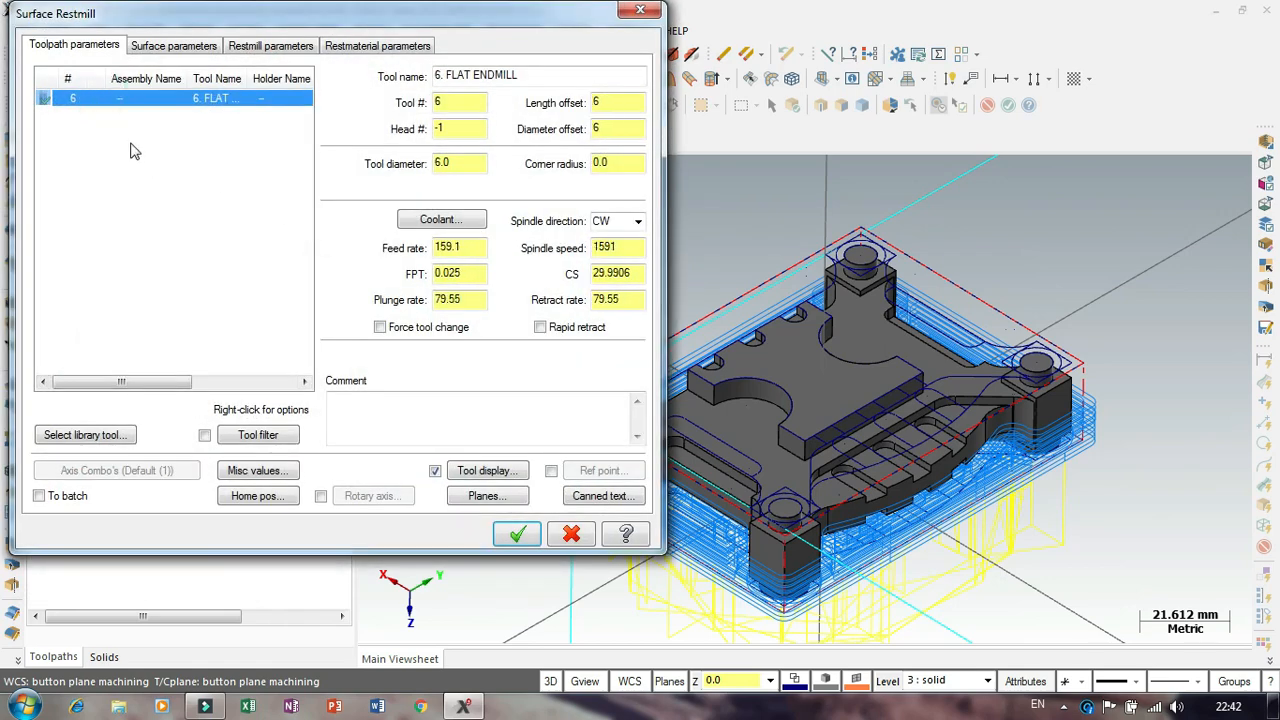
# Step: Set the 6 mm flat endmill's feed rate to 1100 and its spindle speed to 4500
pyautogui.click(445, 248)
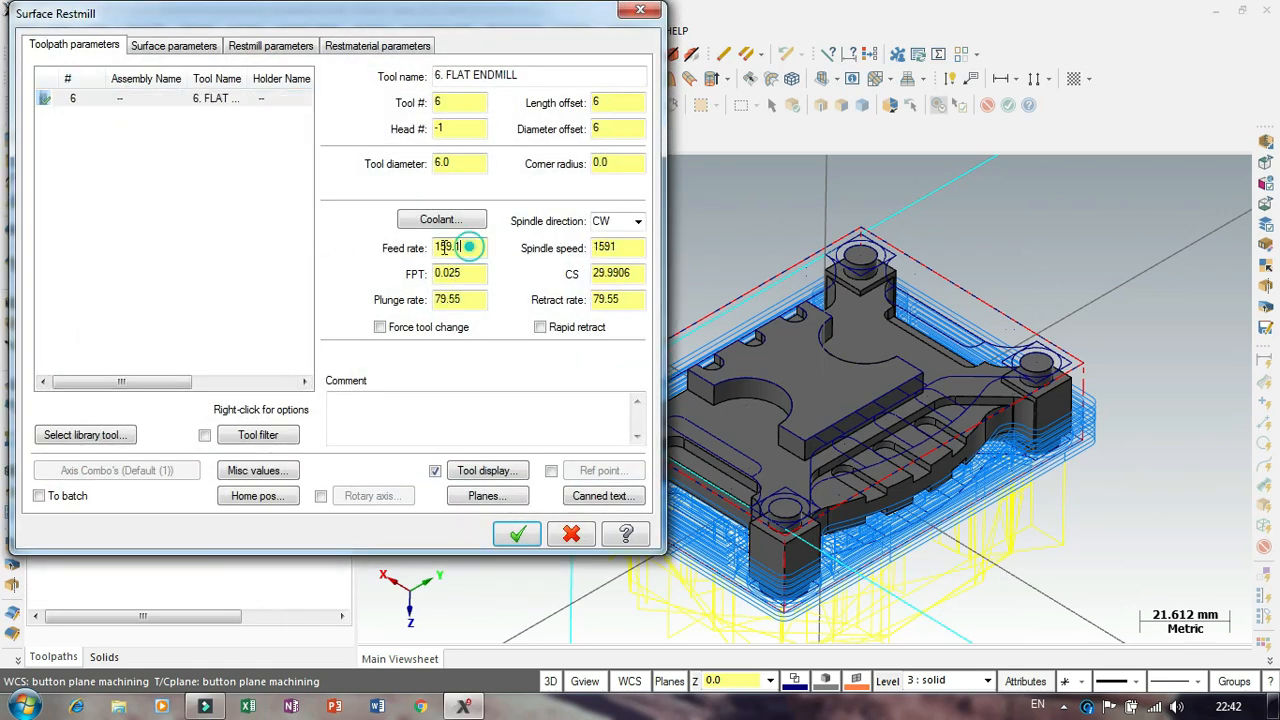
pyautogui.doubleClick(445, 248)
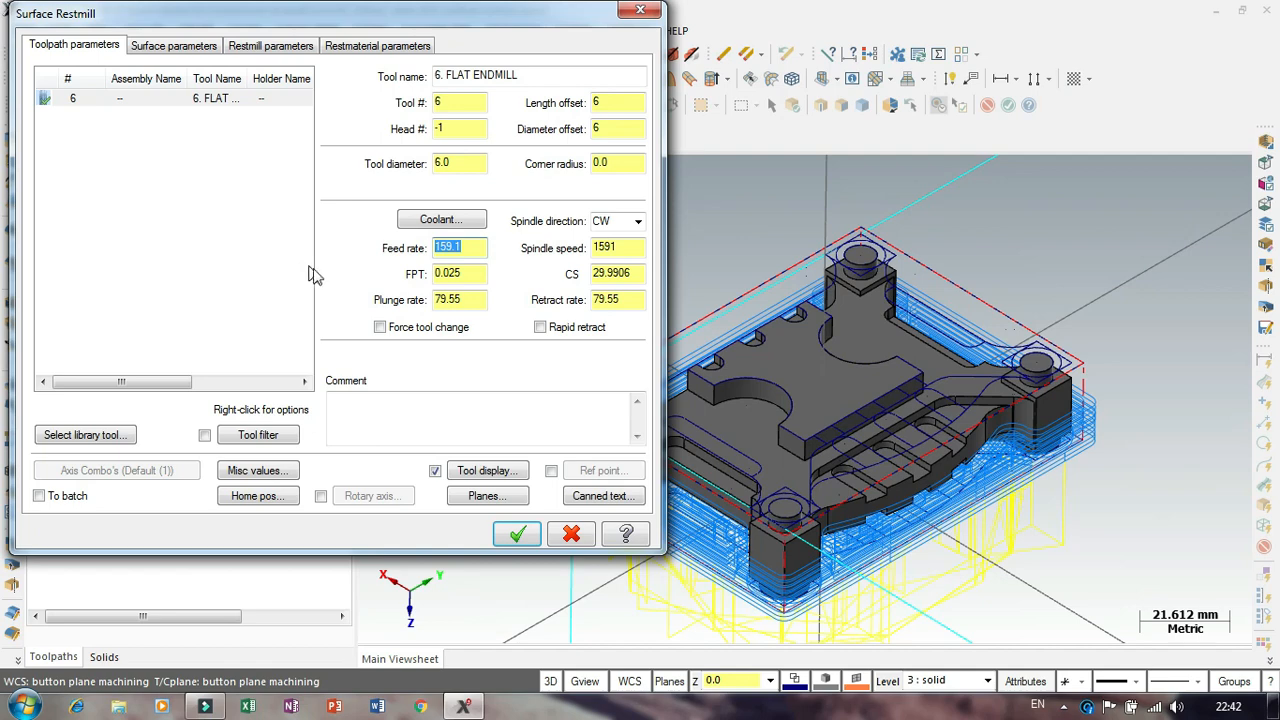
pyautogui.write('1100')
pyautogui.doubleClick(640, 250)
pyautogui.write('4')
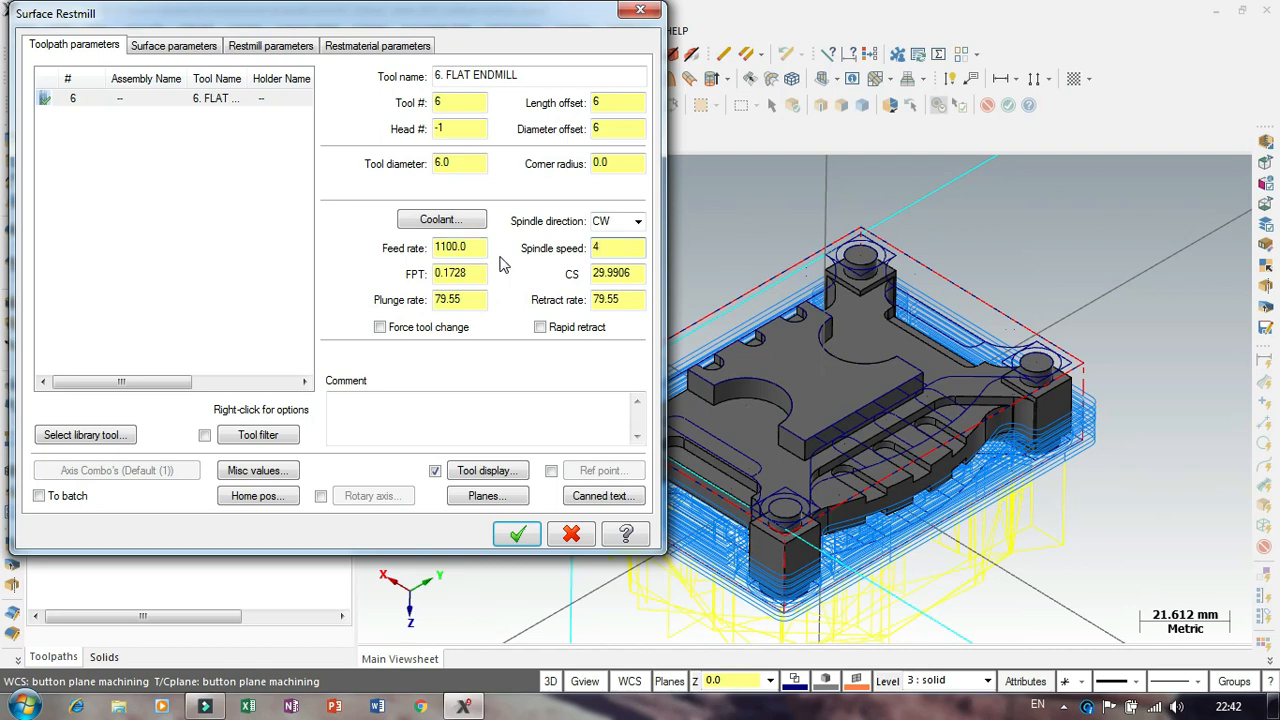
pyautogui.write('500')
pyautogui.click(462, 299)
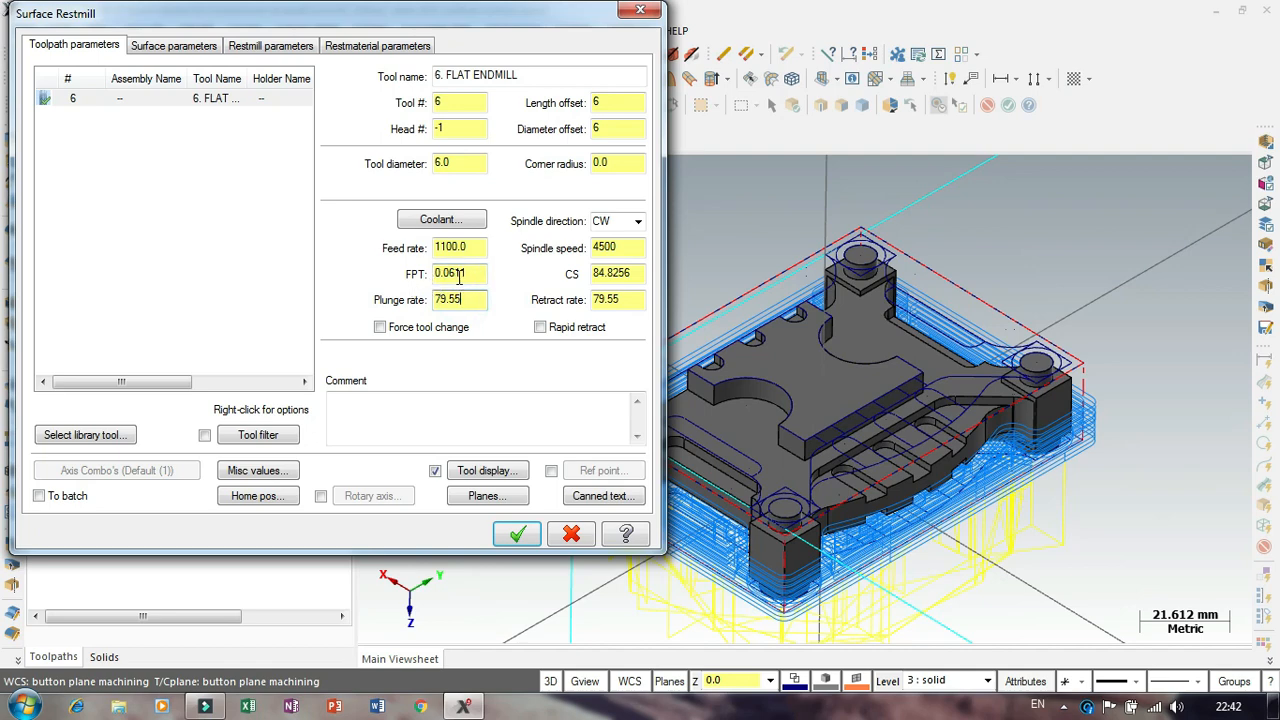
# Step: Try a feed rate of 2000 to see its effect on the feed per tooth, and restore it to 1100
pyautogui.doubleClick(455, 274)
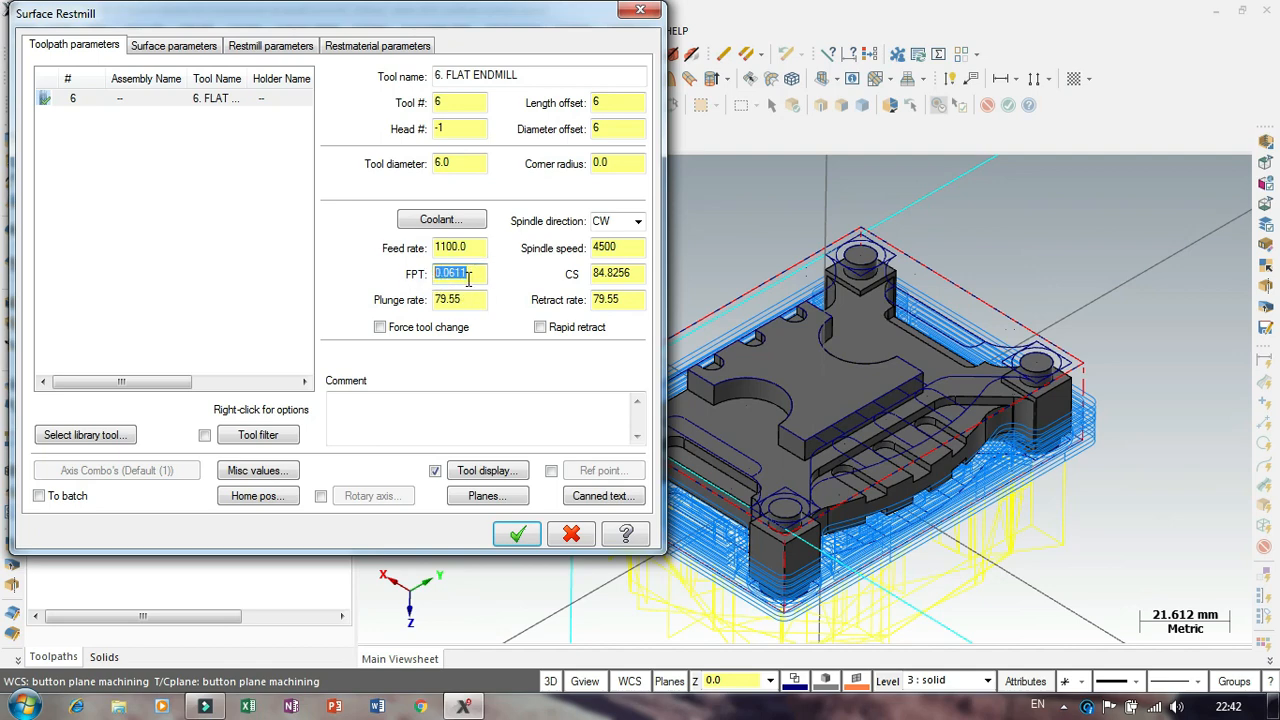
pyautogui.moveTo(480, 247); pyautogui.dragTo(422, 252)
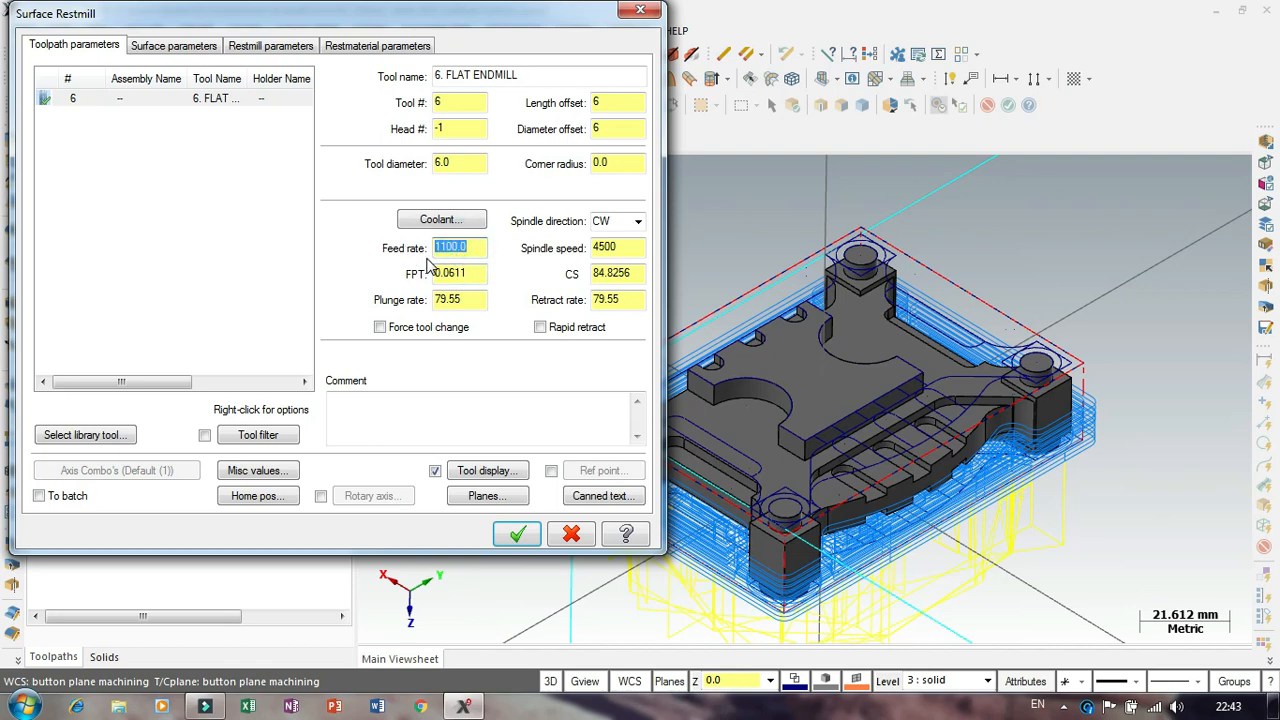
pyautogui.write('2000')
pyautogui.press('Return')
pyautogui.write('1100')
# Step: Try a spindle speed of 1000 to see its effect on the feed per tooth, and restore it to 4500
pyautogui.click(608, 247)
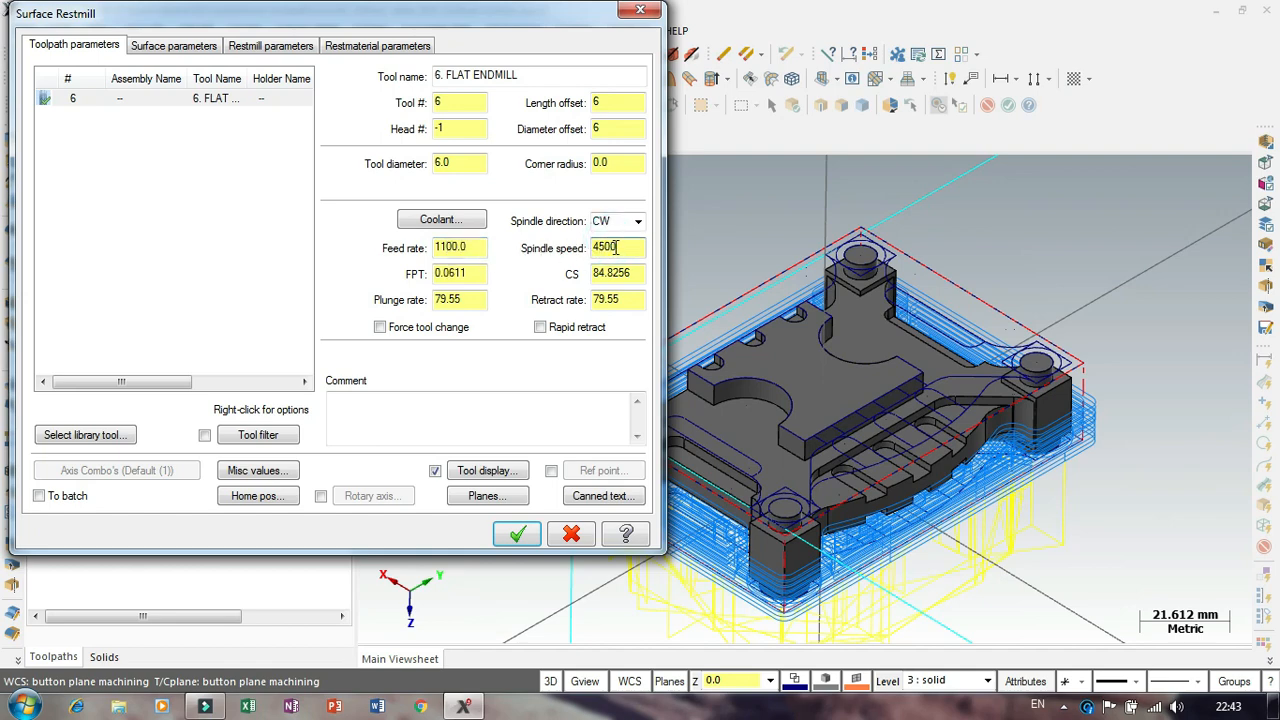
pyautogui.doubleClick(630, 246)
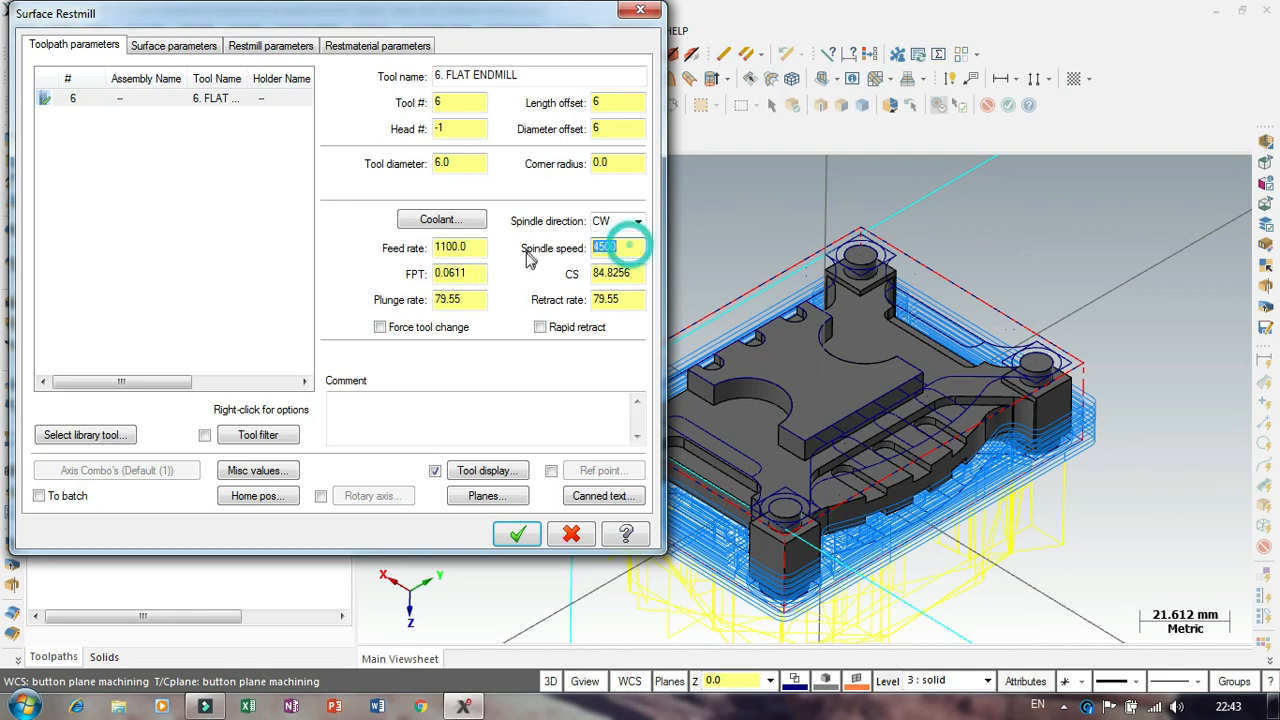
pyautogui.write('10')
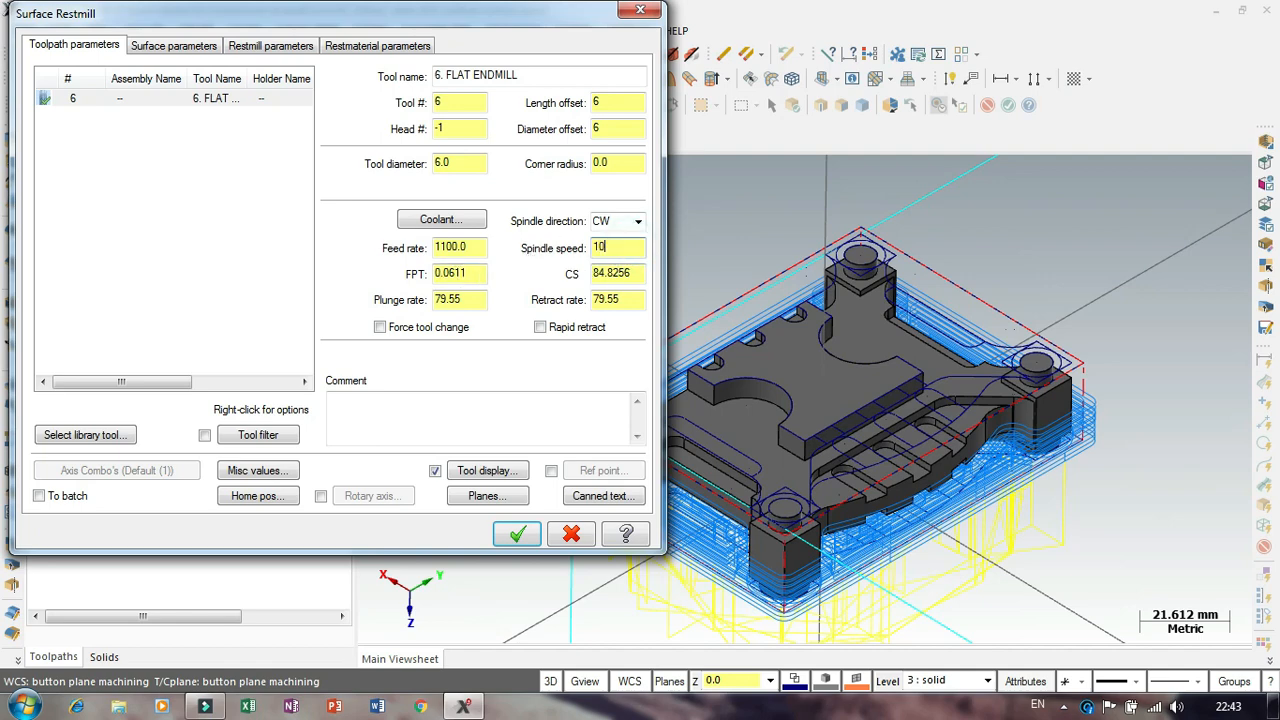
pyautogui.write('00')
pyautogui.press('Return')
pyautogui.write('4500')
pyautogui.press('Return')
pyautogui.moveTo(482, 270); pyautogui.dragTo(432, 272)
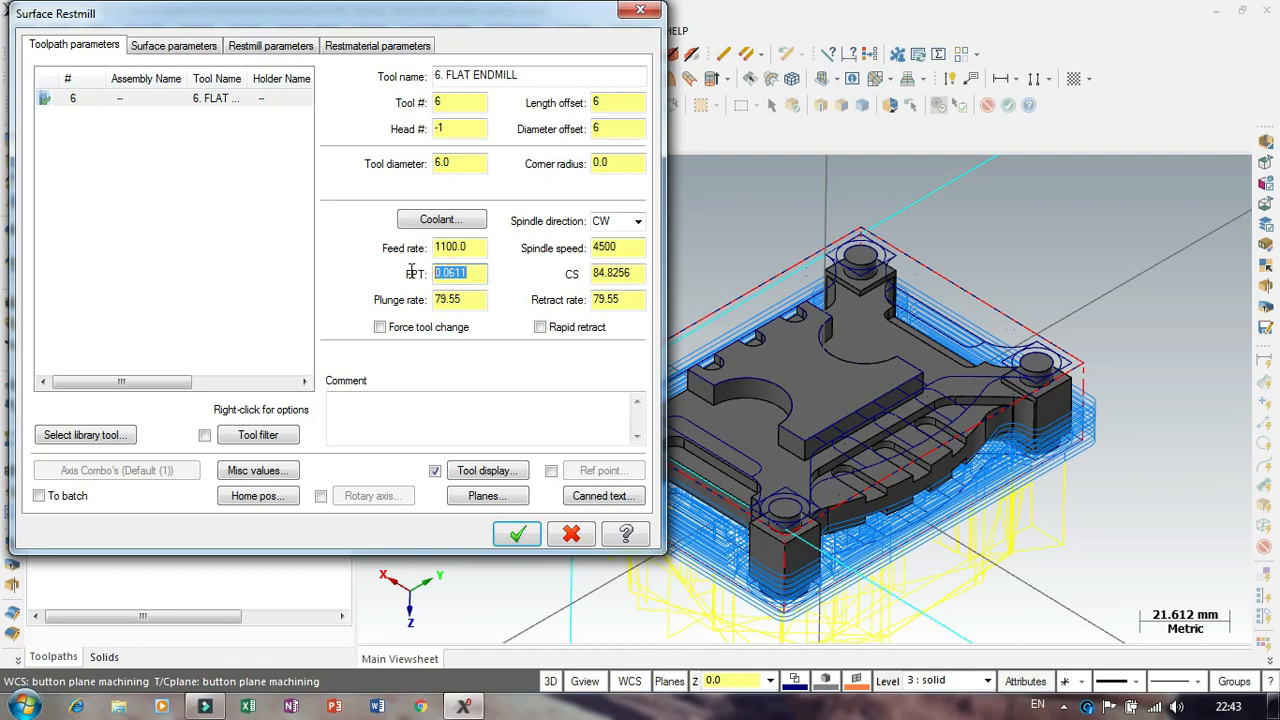
pyautogui.click(466, 270)
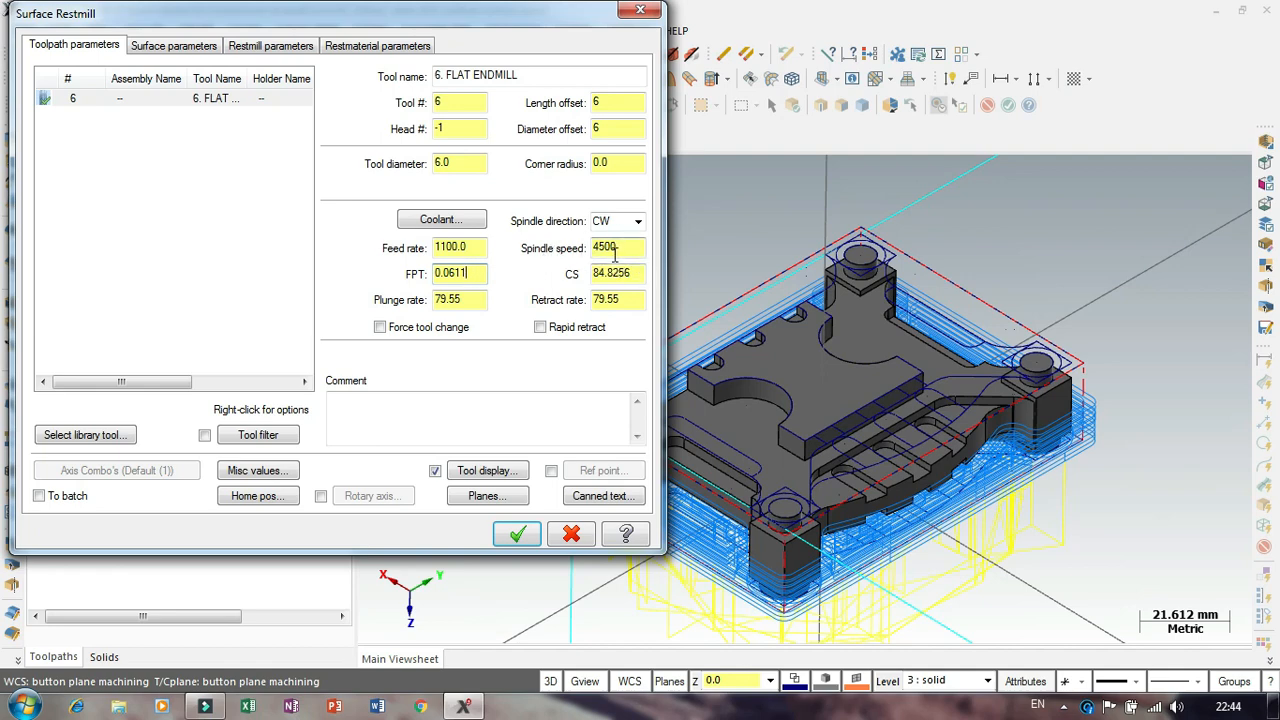
# Step: Set the plunge rate to 200 and enable rapid retract for the tool
pyautogui.doubleClick(476, 303)
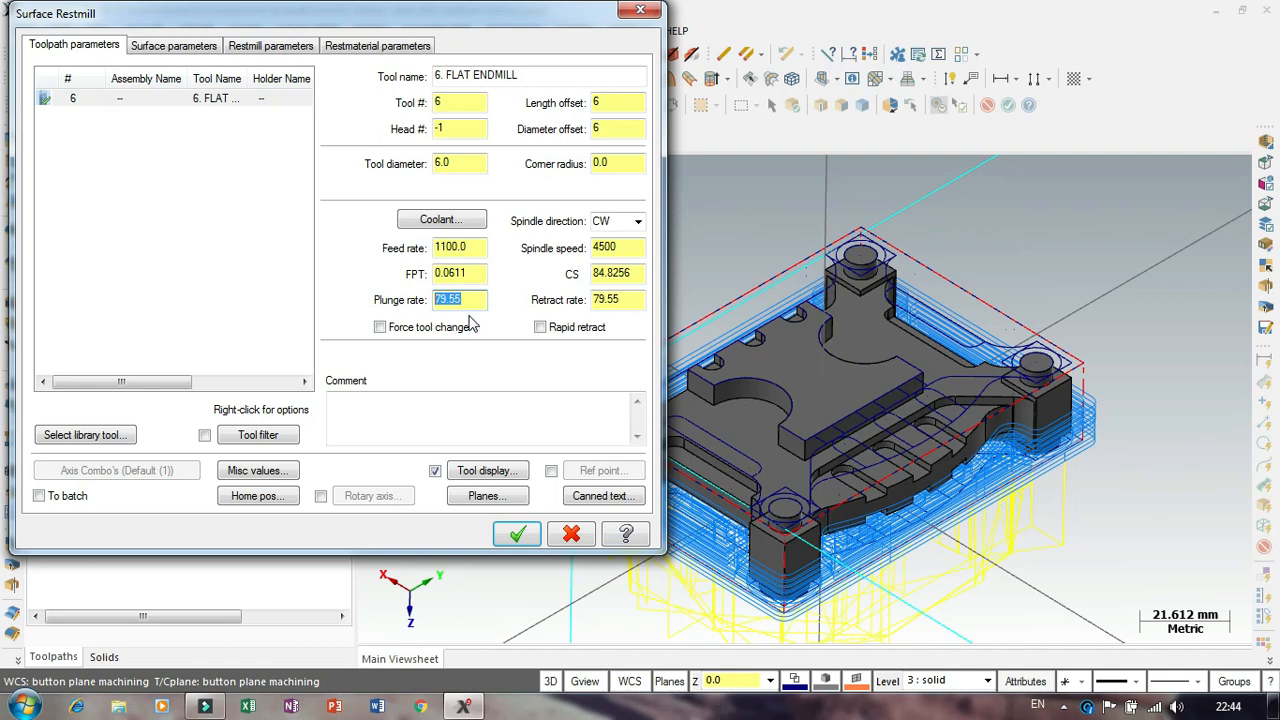
pyautogui.write('200')
pyautogui.click(576, 336)
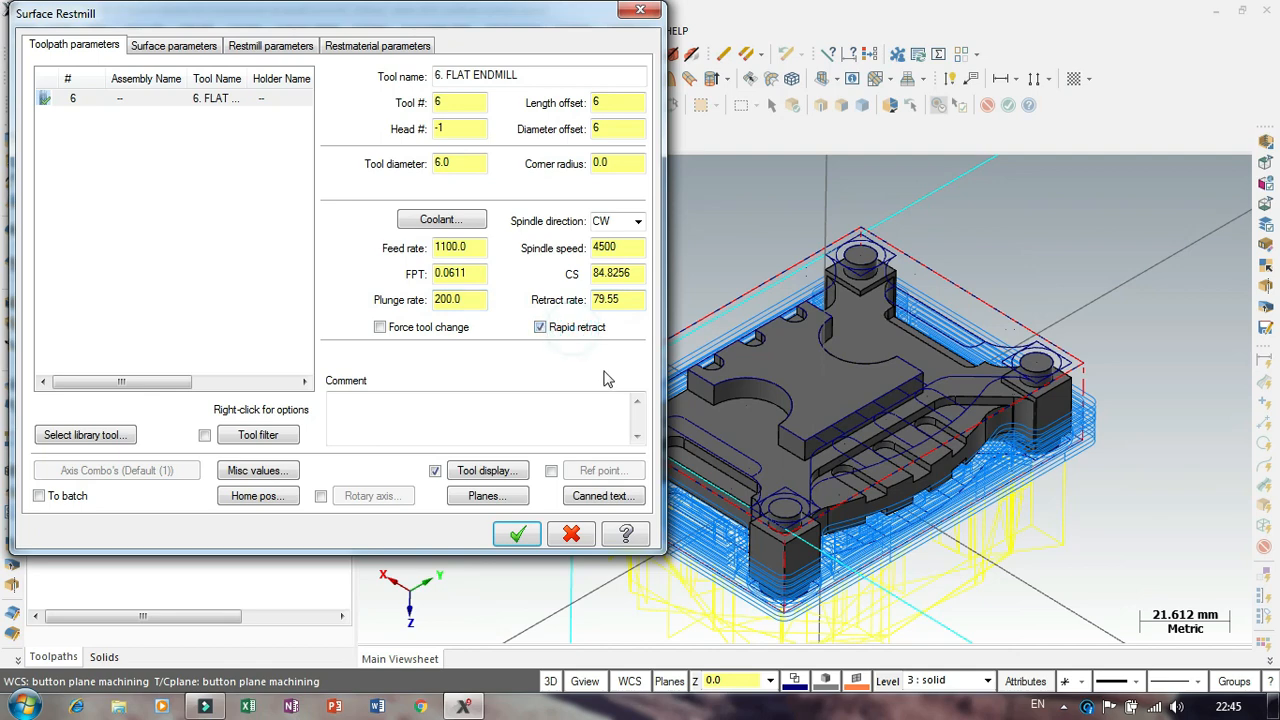
# Step: Disable rapid retract for the 6 mm flat endmill and set its retract rate to 3000
pyautogui.click(550, 331)
pyautogui.doubleClick(612, 299)
pyautogui.write('3000')
pyautogui.click(625, 275)
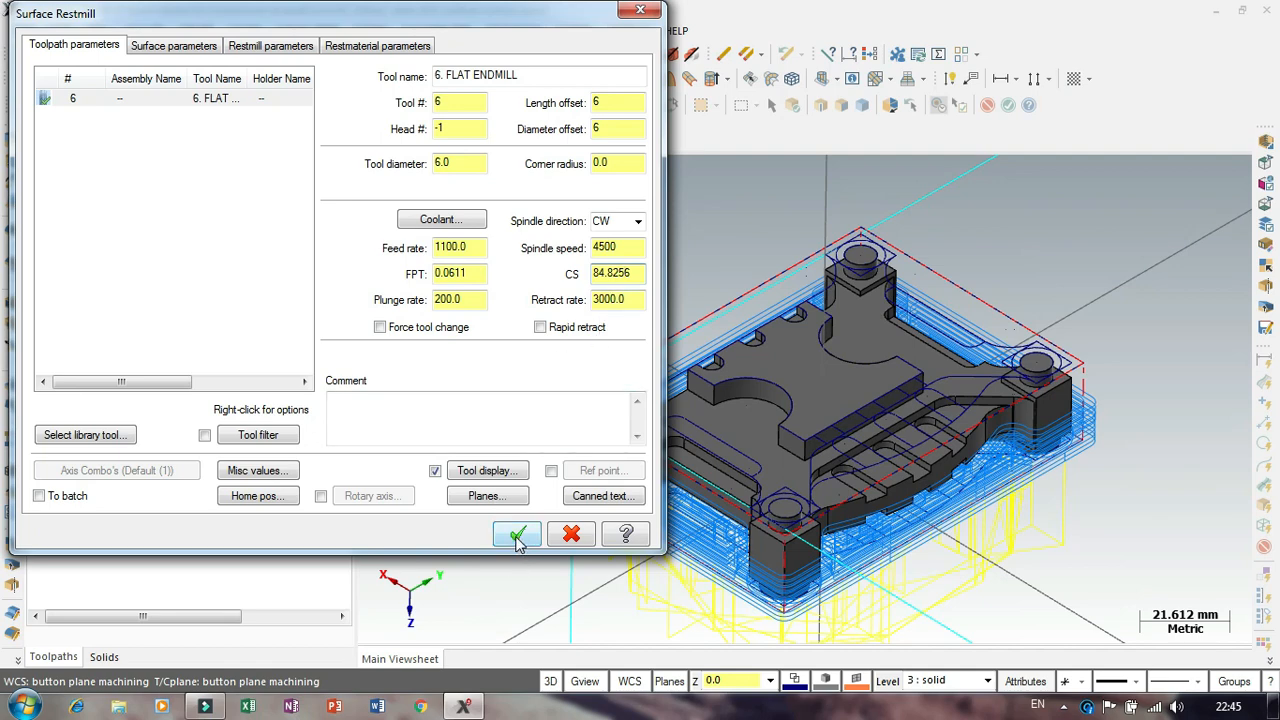
# Step: Try the incremental option for the retract height in the surface parameters, and restore it to absolute
pyautogui.click(170, 45)
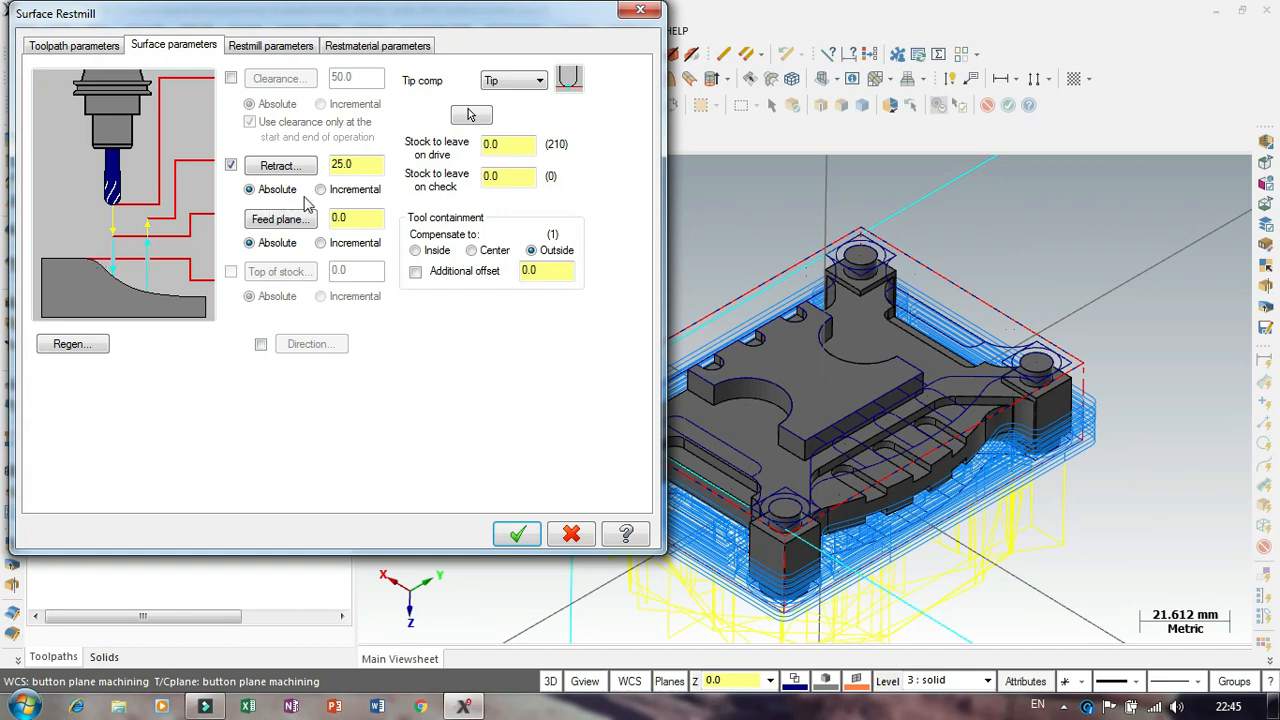
pyautogui.click(328, 191)
pyautogui.click(264, 190)
# Step: Set the maximum stepdown to 1.5 in the restmill parameters
pyautogui.click(271, 46)
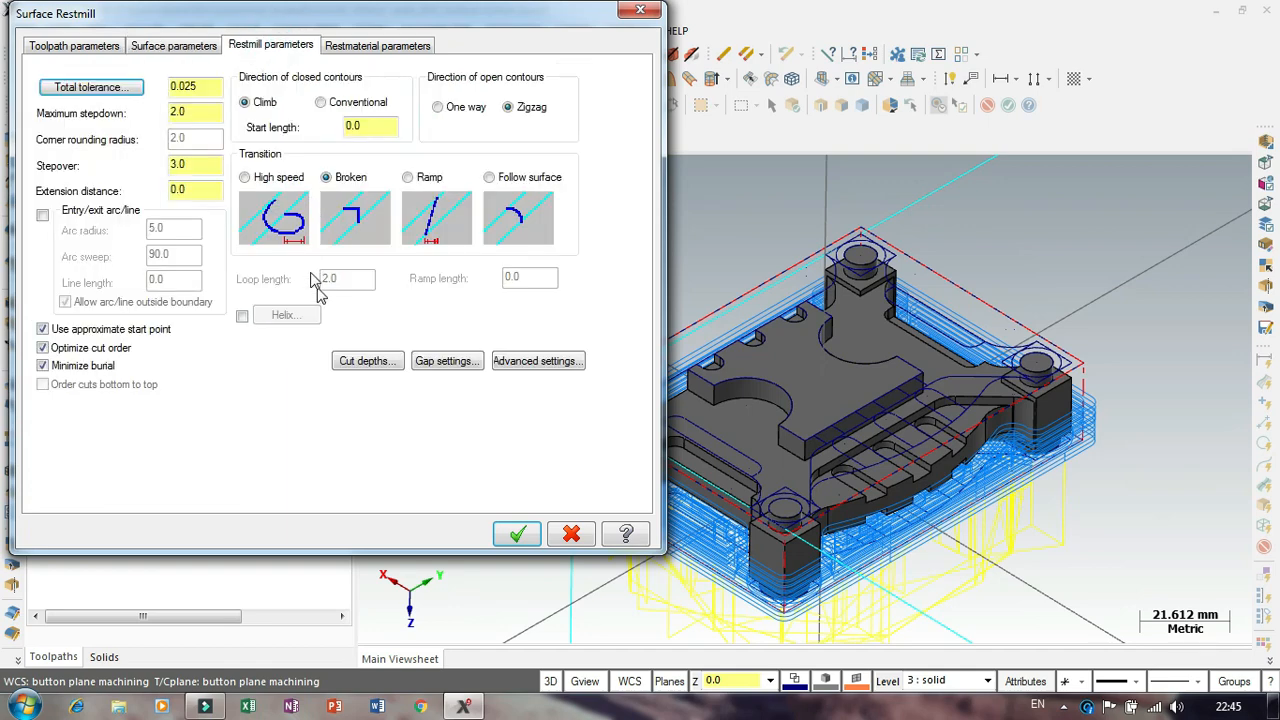
pyautogui.click(201, 113)
pyautogui.moveTo(207, 114); pyautogui.dragTo(110, 114)
pyautogui.write('1')
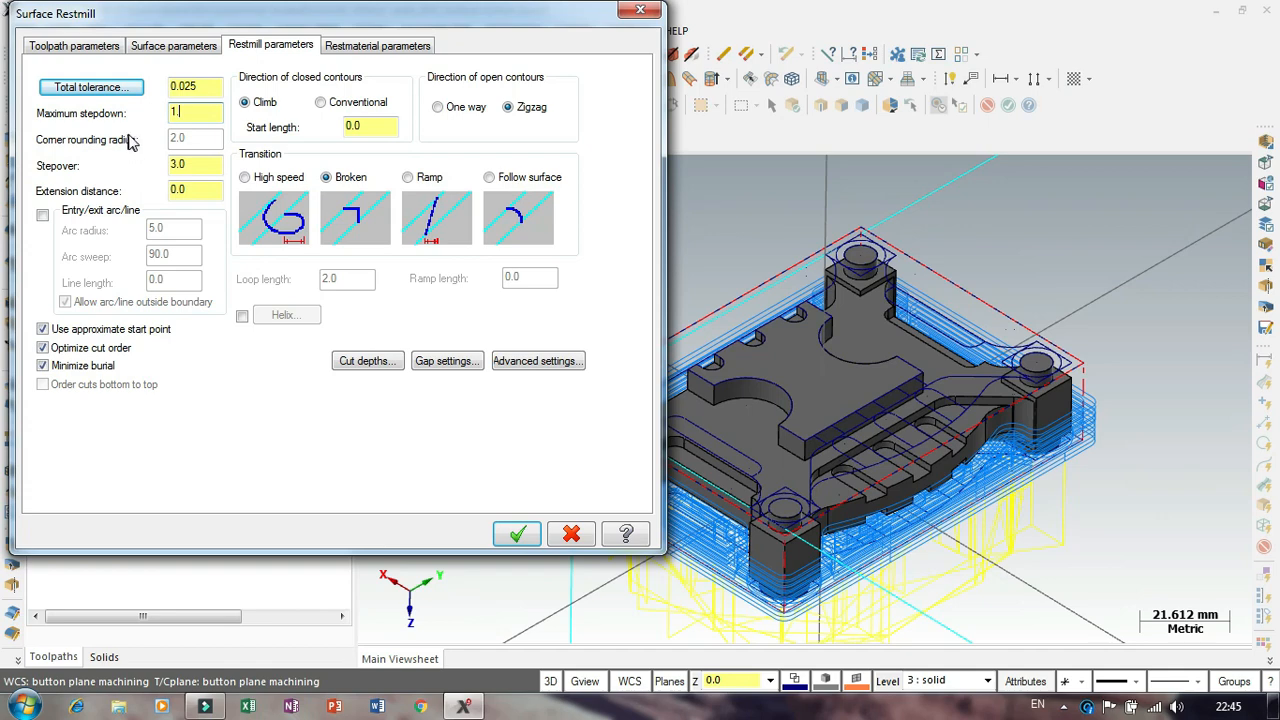
pyautogui.write('.5')
pyautogui.click(195, 163)
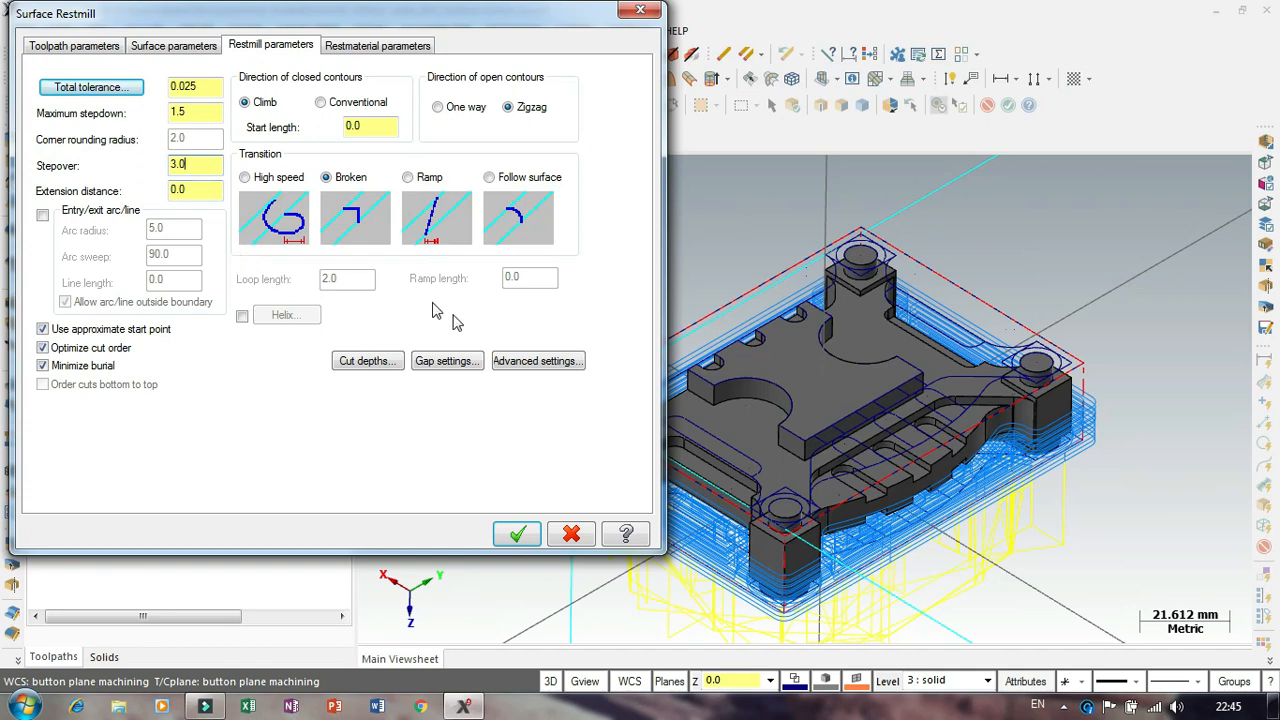
# Step: Clear the stored critical depths from the absolute cut depths and start a new depth selection, resetting the minimum and maximum depths
pyautogui.click(366, 361)
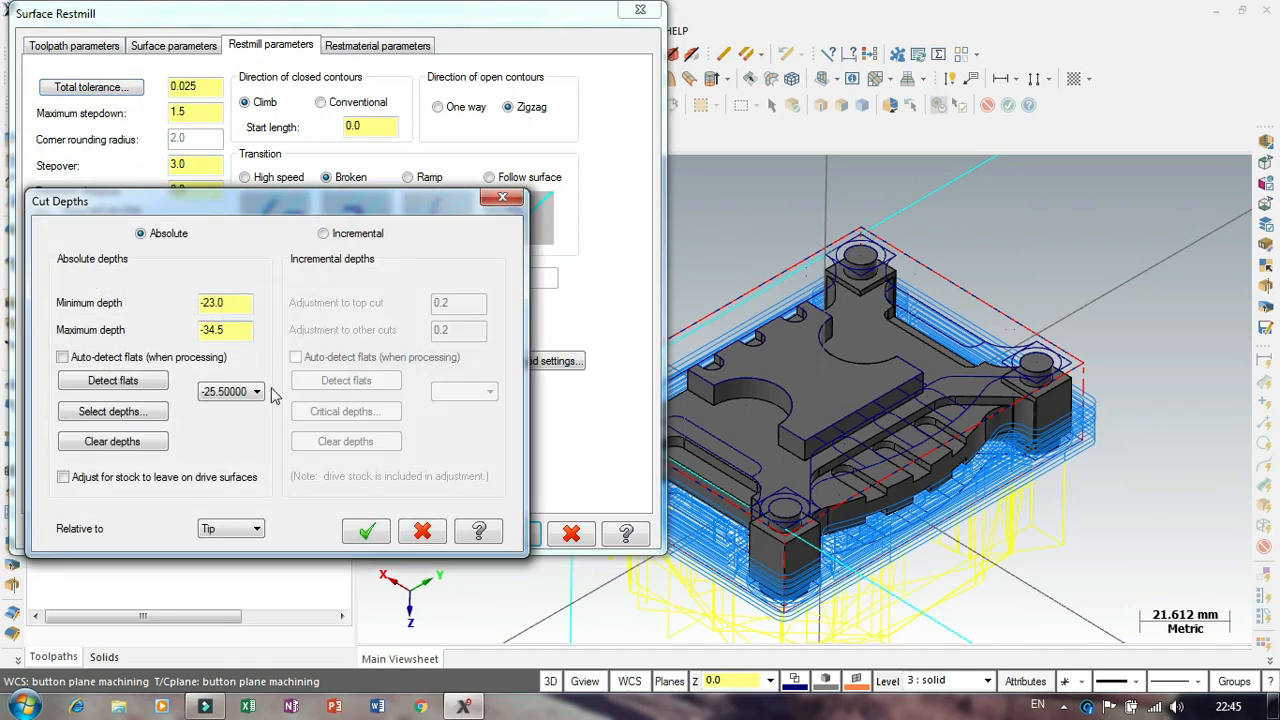
pyautogui.click(121, 444)
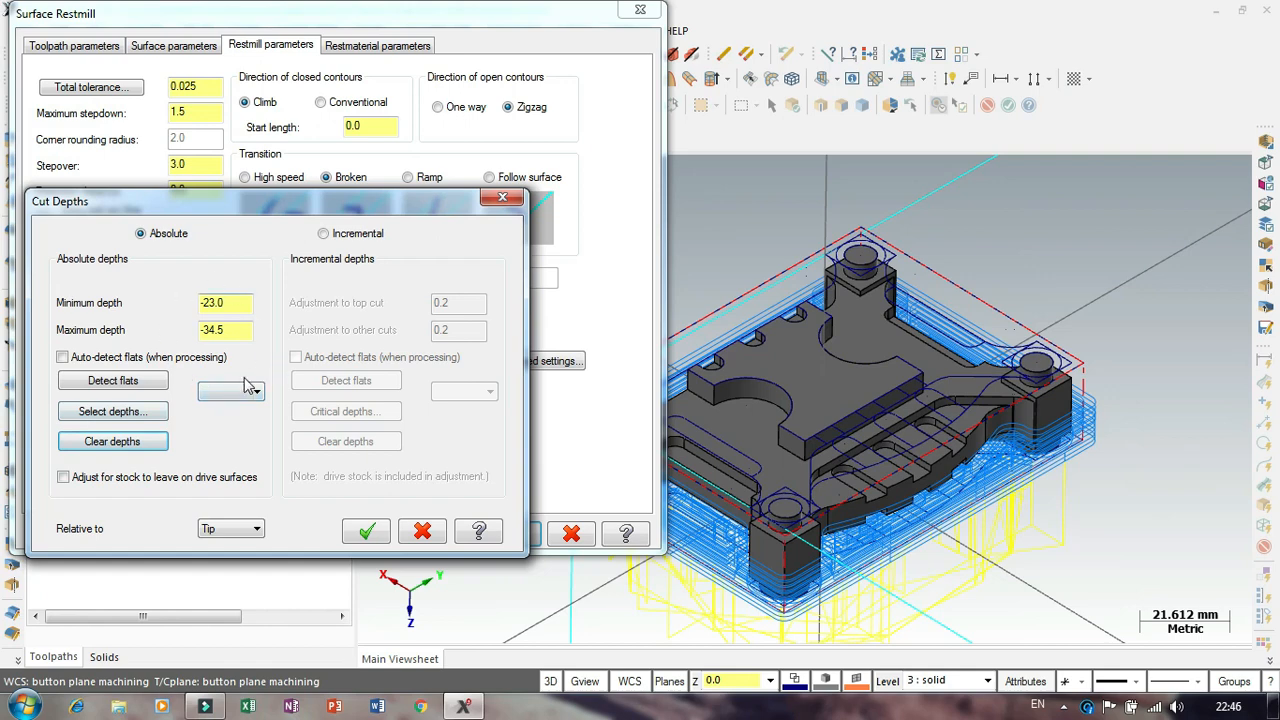
pyautogui.click(113, 411)
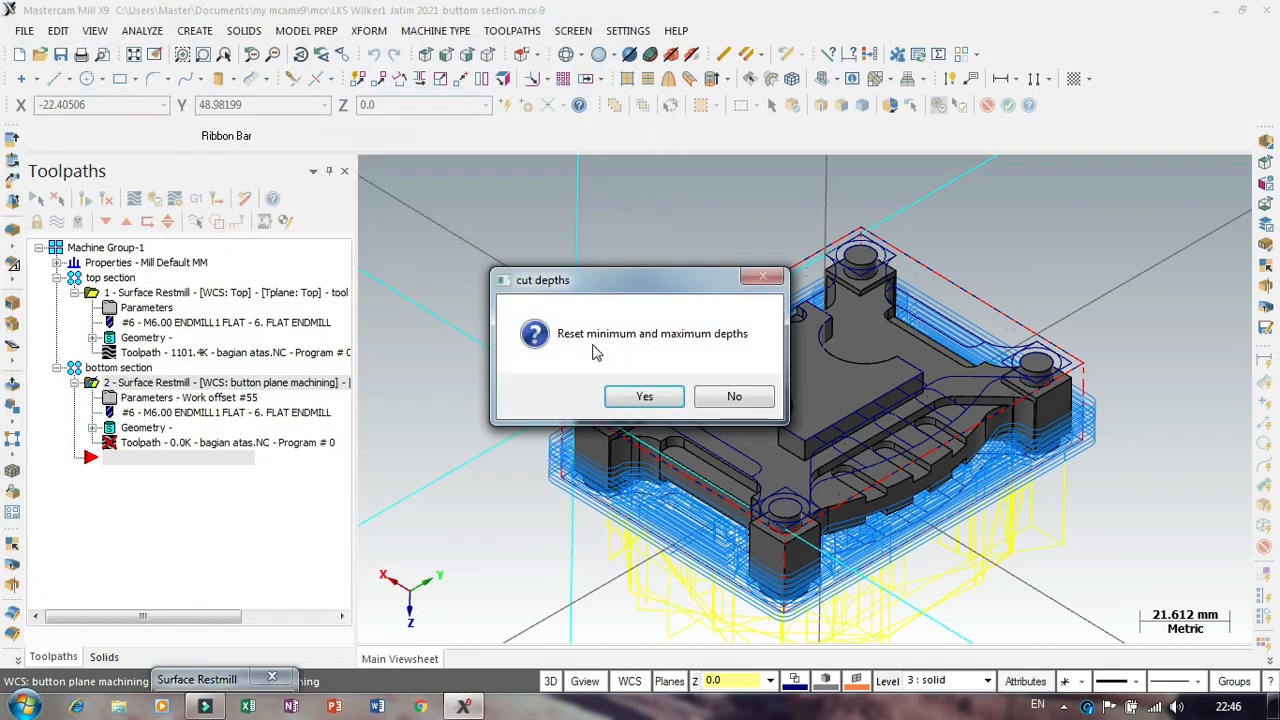
pyautogui.click(658, 397)
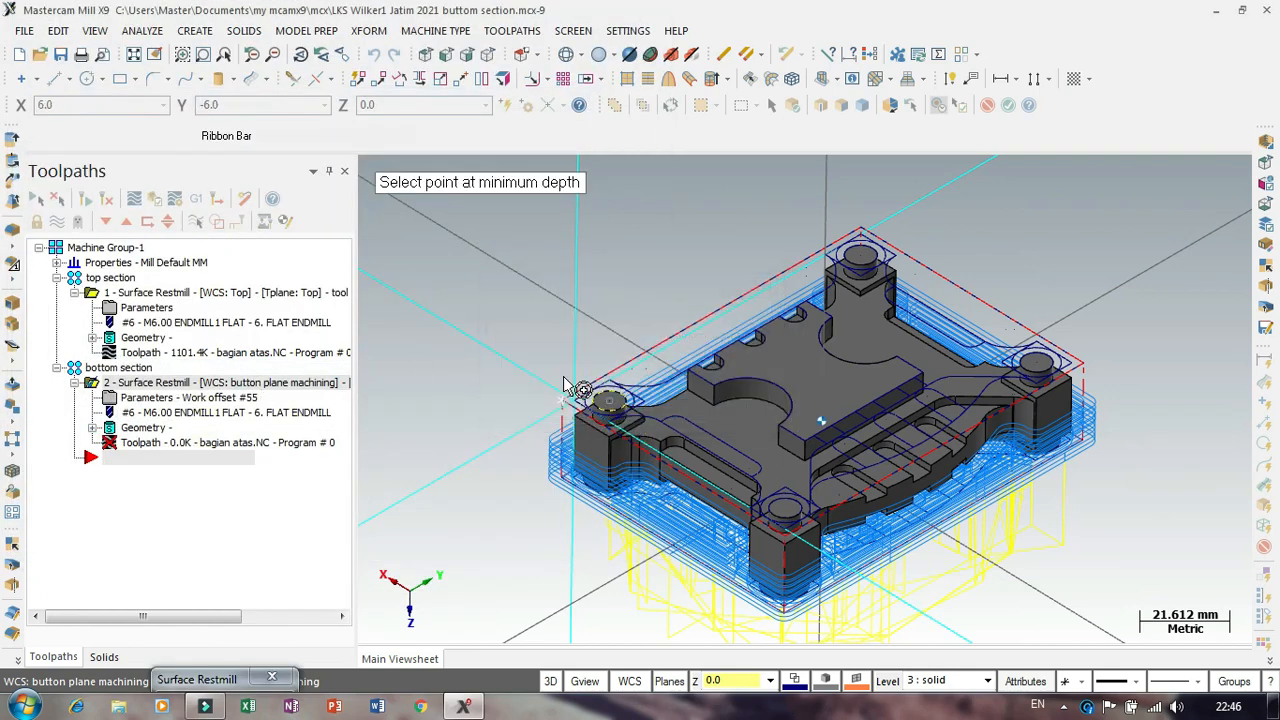
# Step: Pick the minimum depth of 0 at the origin corner and the maximum depth of -20.5 at the lower corner of the post there
pyautogui.scroll(3, 590, 423)
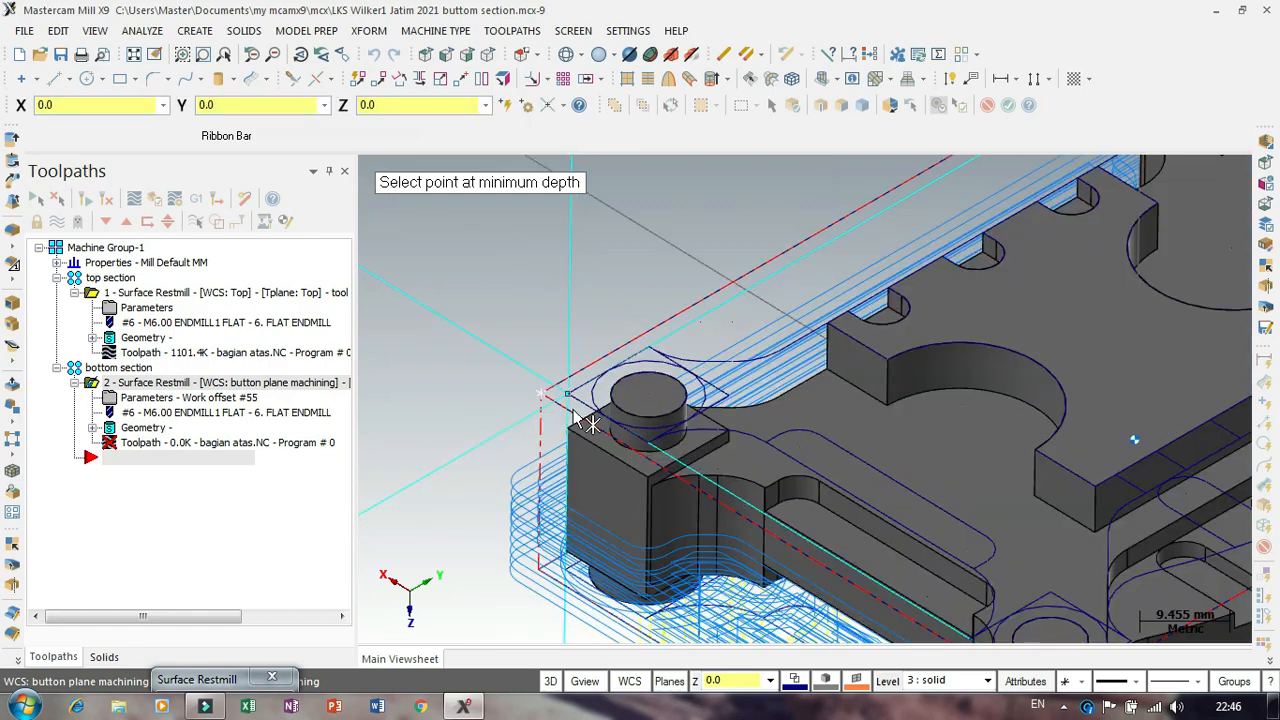
pyautogui.scroll(2, 568, 395)
pyautogui.click(567, 392)
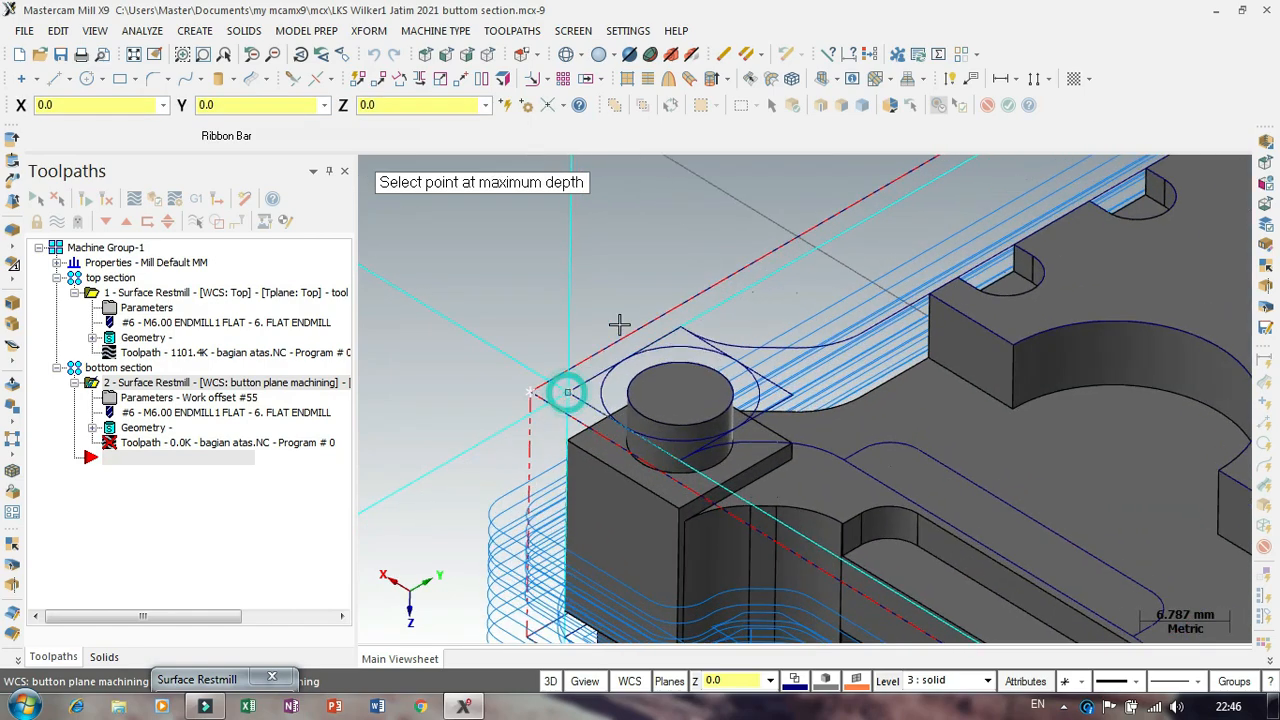
pyautogui.scroll(-3, 617, 212)
pyautogui.scroll(4, 655, 474)
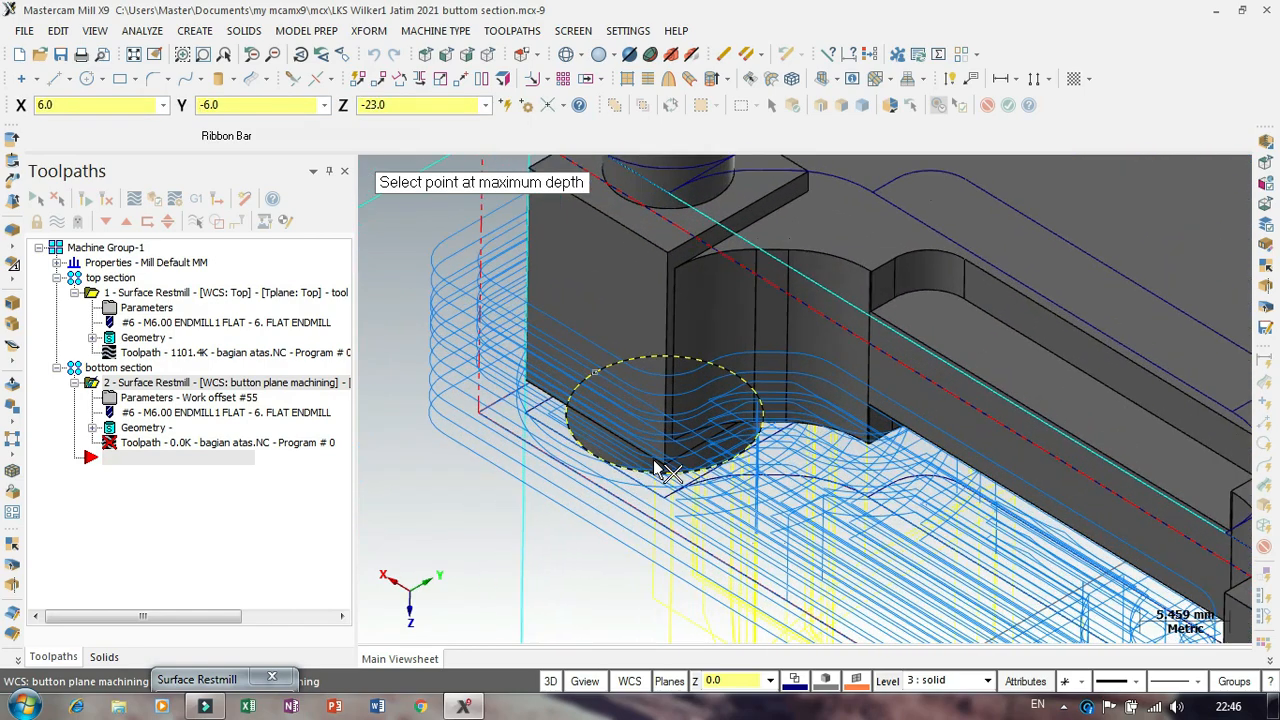
pyautogui.scroll(1, 660, 468)
pyautogui.click(670, 468)
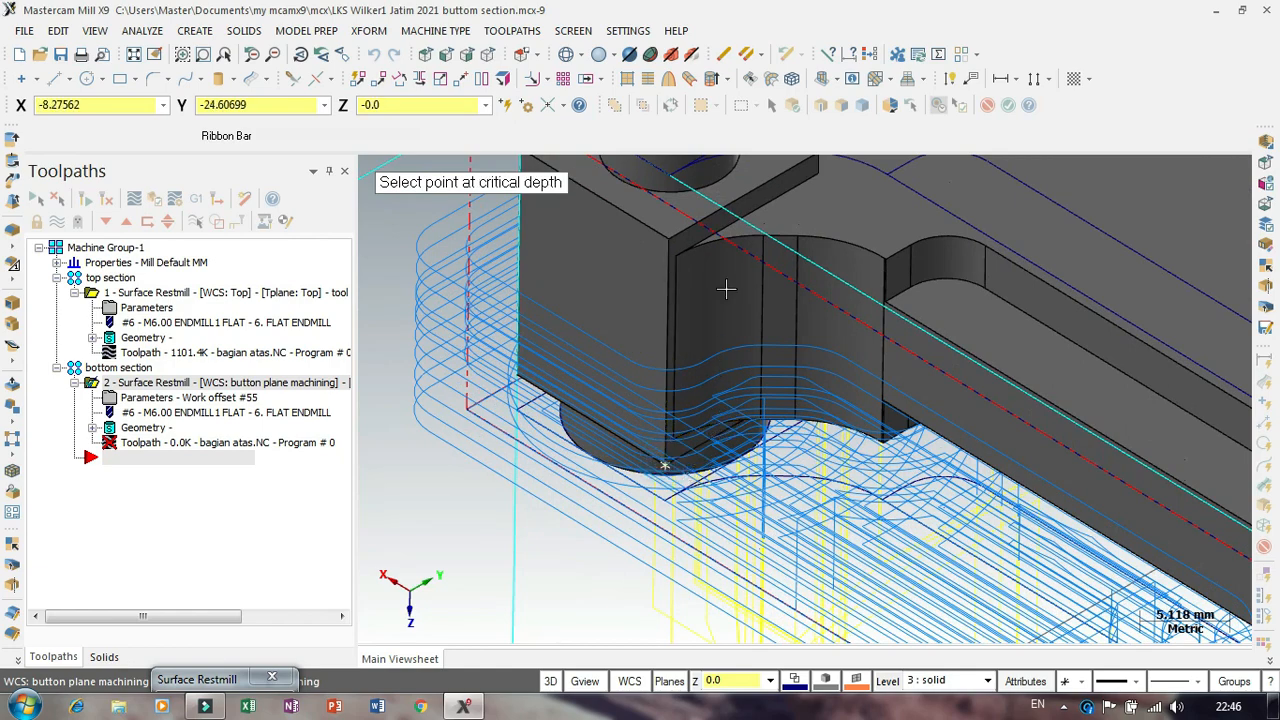
# Step: Pick critical depths at the round boss's base, the post's upper and lower ledge corners, and the adjacent slot's rim and floor
pyautogui.scroll(-2, 490, 440)
pyautogui.scroll(2, 615, 240)
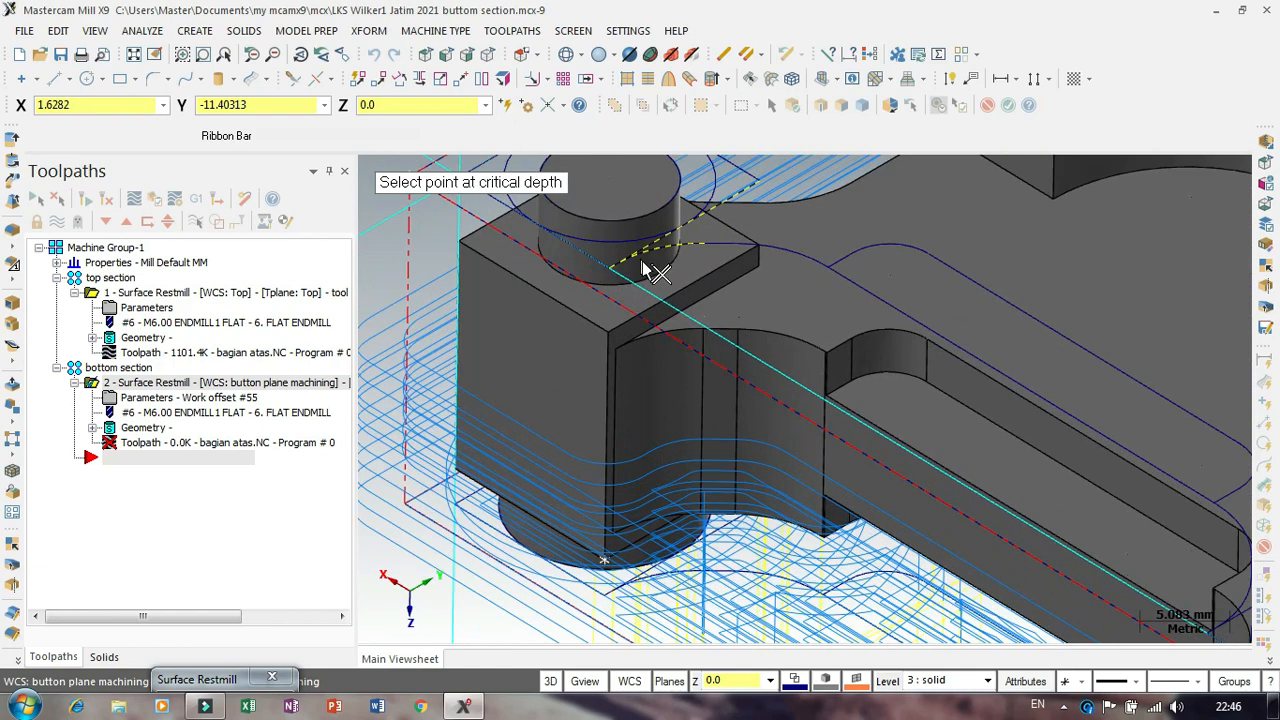
pyautogui.scroll(2, 669, 282)
pyautogui.click(669, 282)
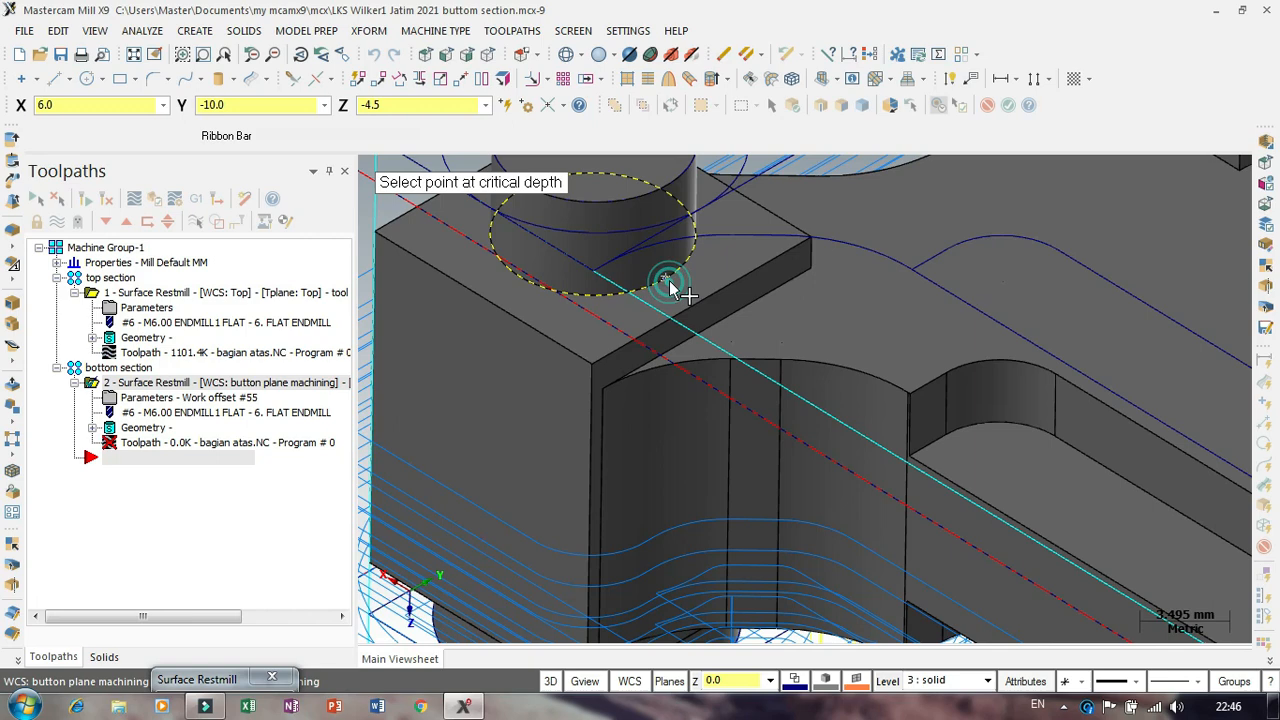
pyautogui.click(813, 241)
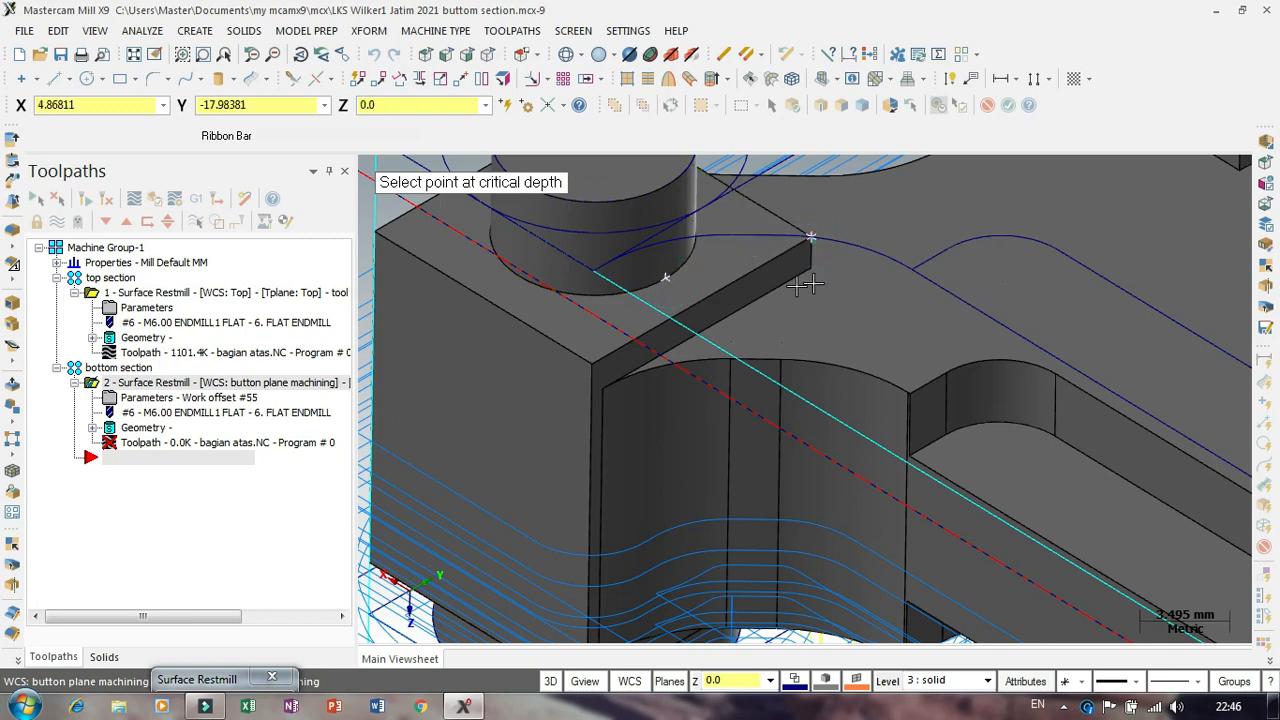
pyautogui.click(812, 268)
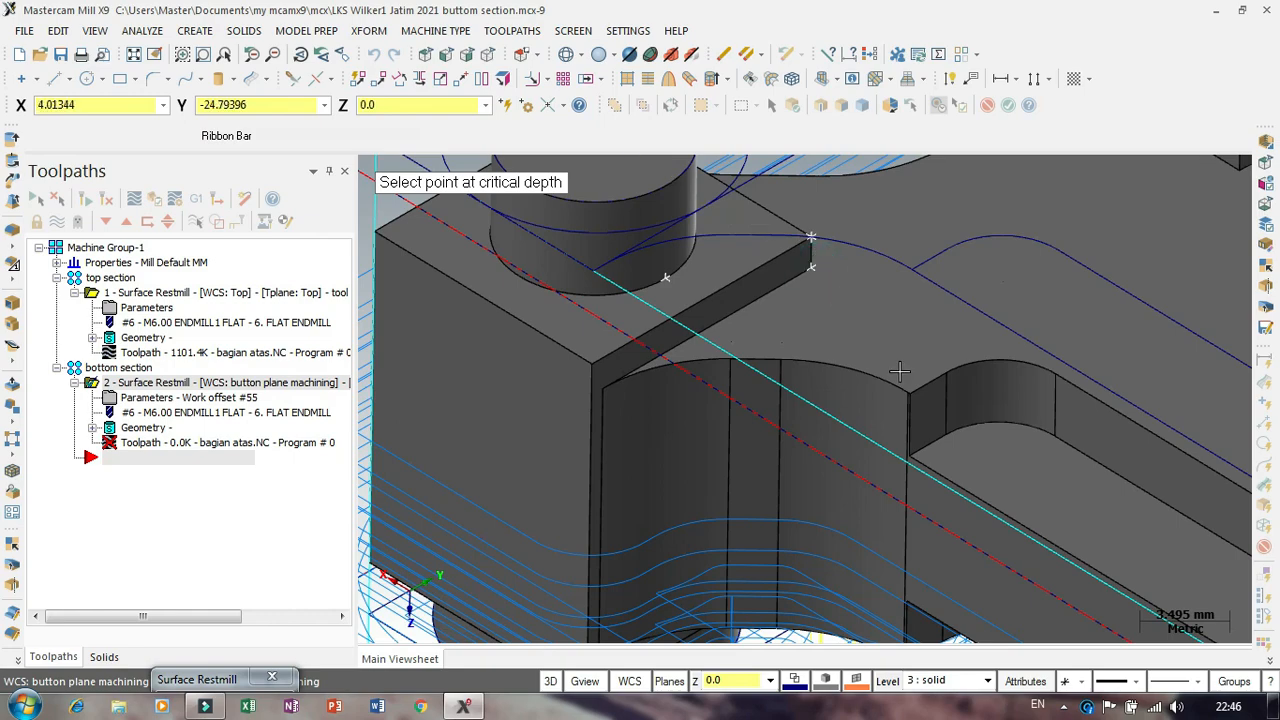
pyautogui.click(909, 395)
pyautogui.click(909, 457)
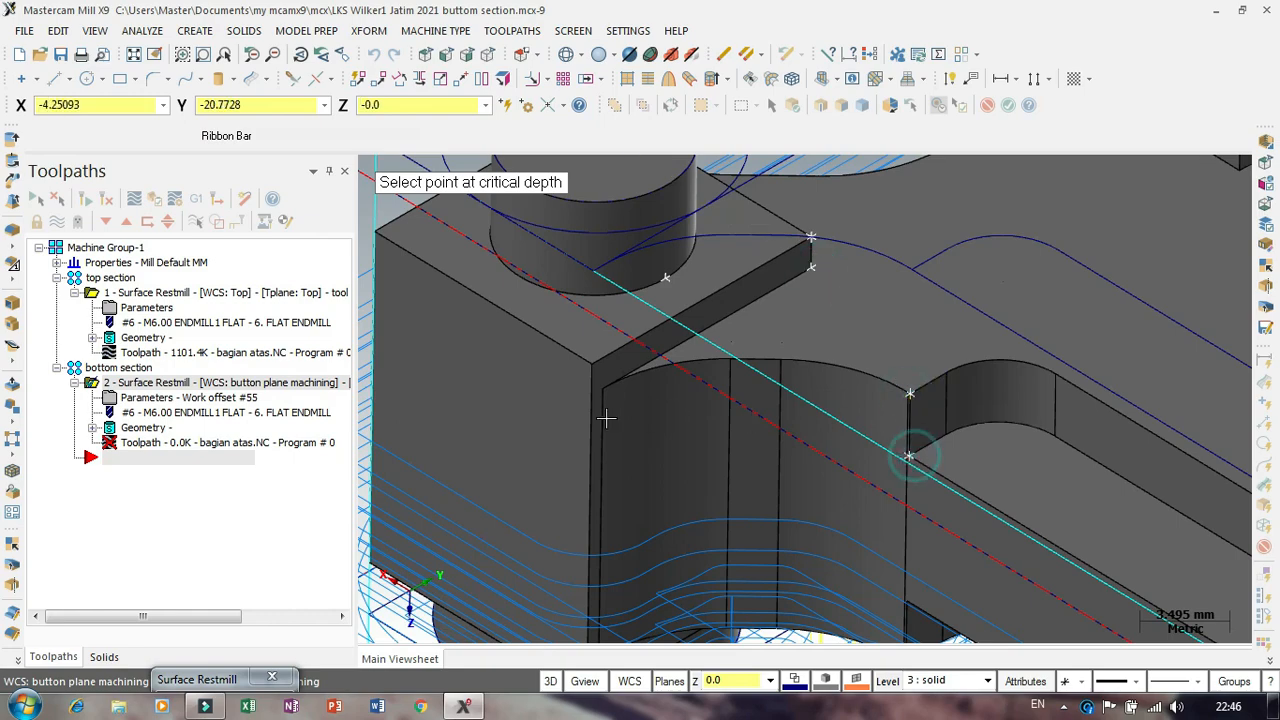
# Step: Pick two critical depths on the upper edge of the first slot in the curved stepped side of the part
pyautogui.scroll(-2, 520, 390)
pyautogui.scroll(-3, 421, 364)
pyautogui.scroll(2, 738, 334)
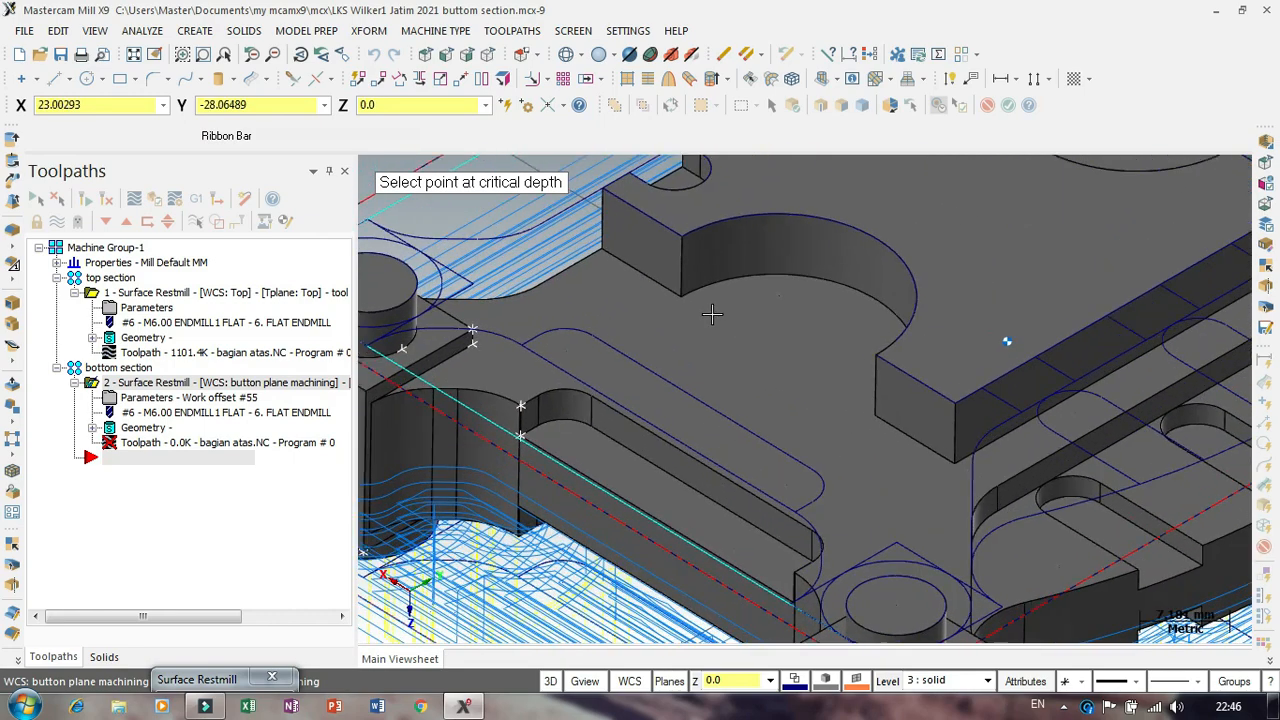
pyautogui.scroll(-1, 707, 335)
pyautogui.scroll(-1, 704, 338)
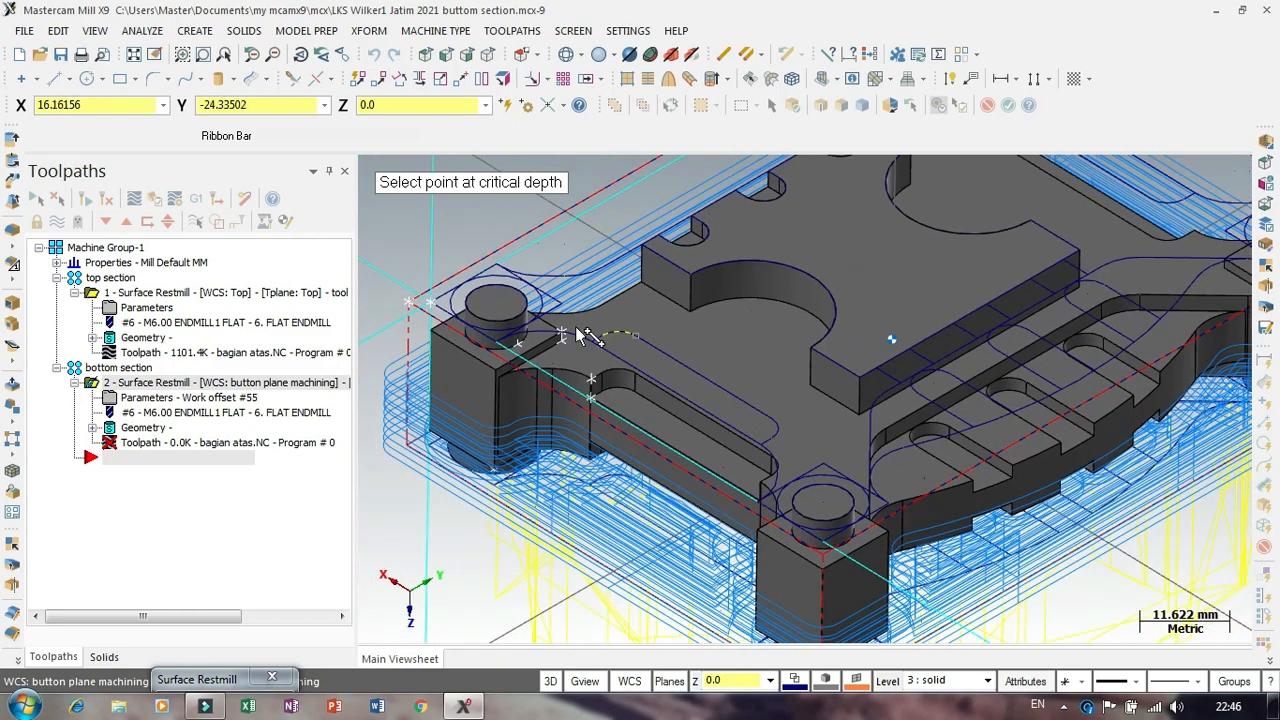
pyautogui.scroll(-1, 698, 345)
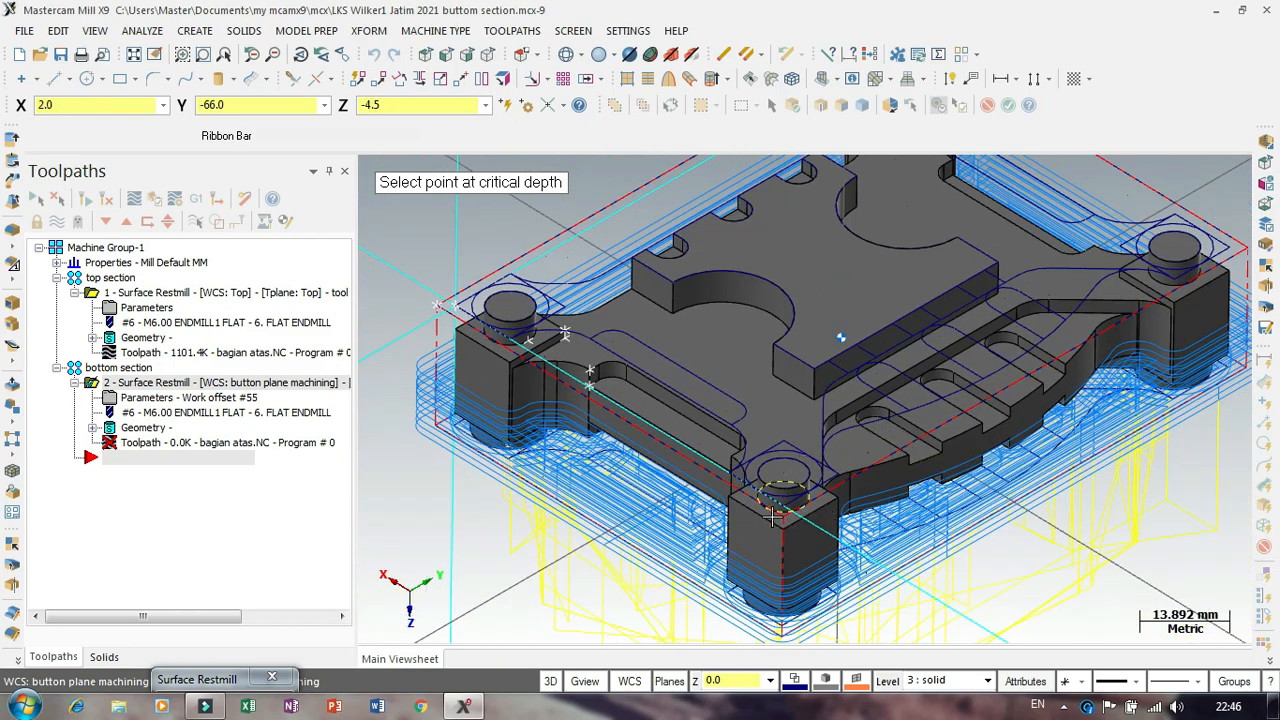
pyautogui.scroll(2, 888, 466)
pyautogui.scroll(4, 937, 444)
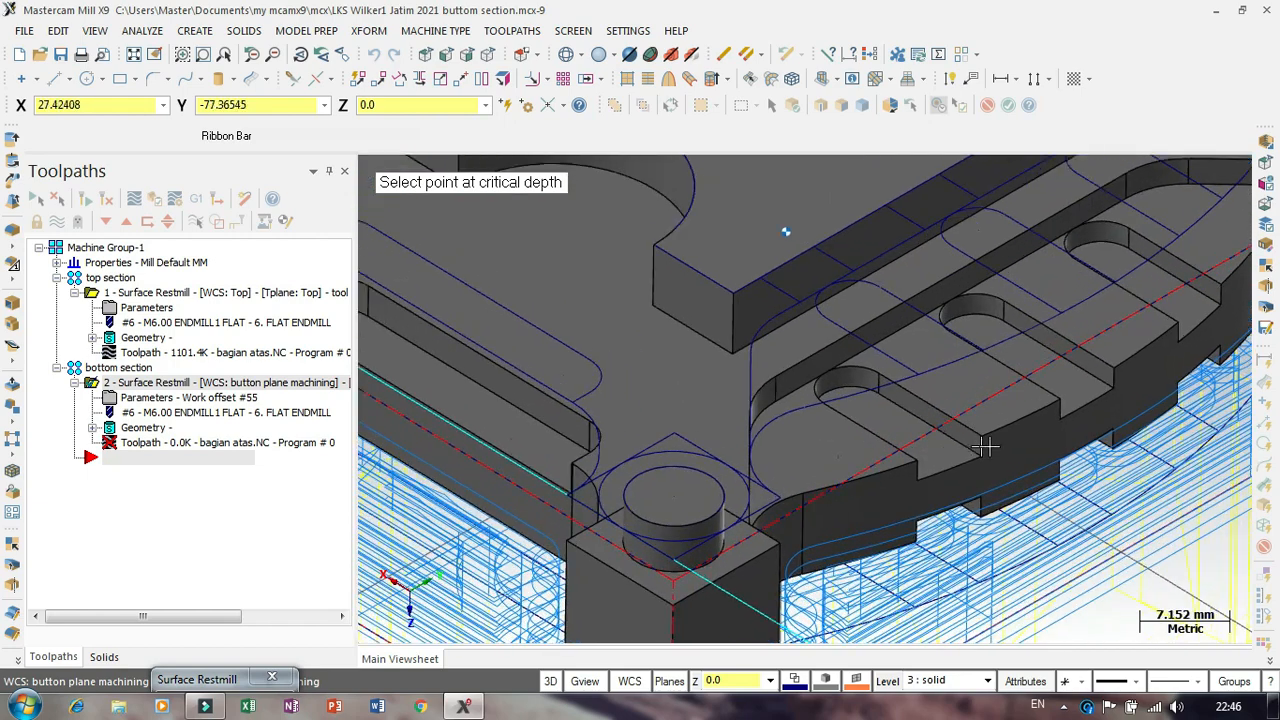
pyautogui.click(986, 434)
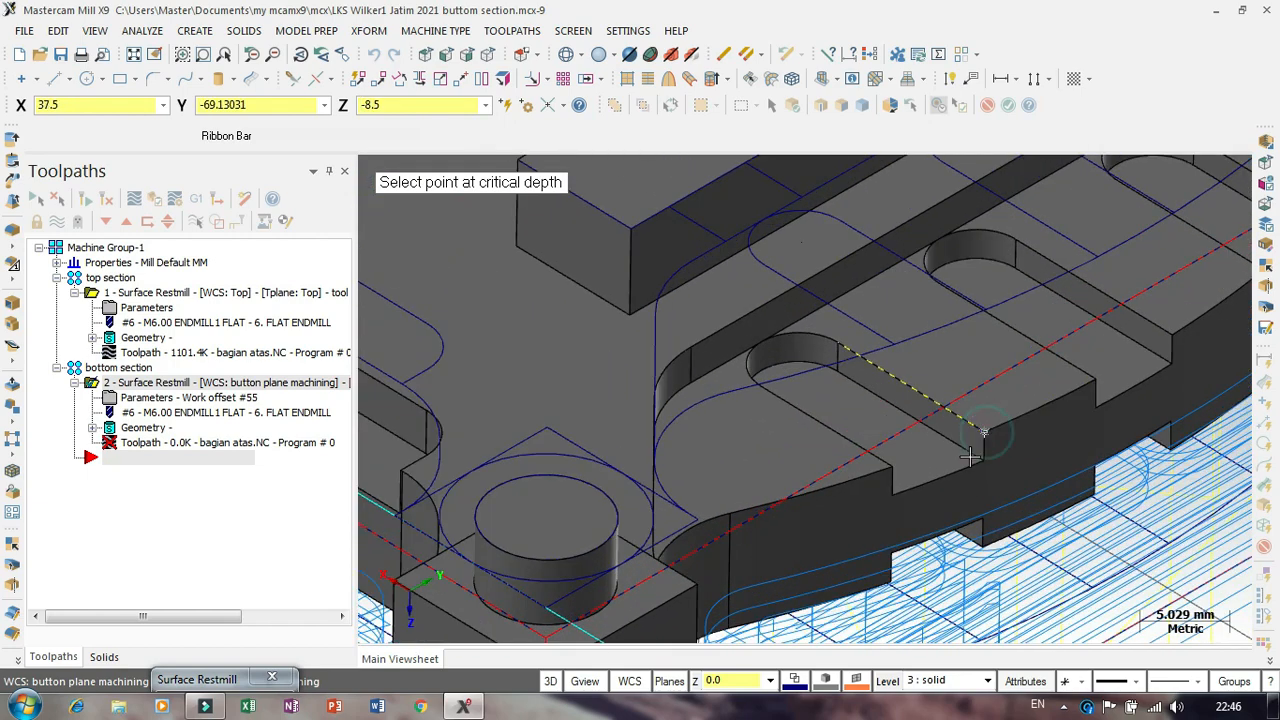
pyautogui.scroll(-1, 798, 463)
pyautogui.scroll(1, 775, 390)
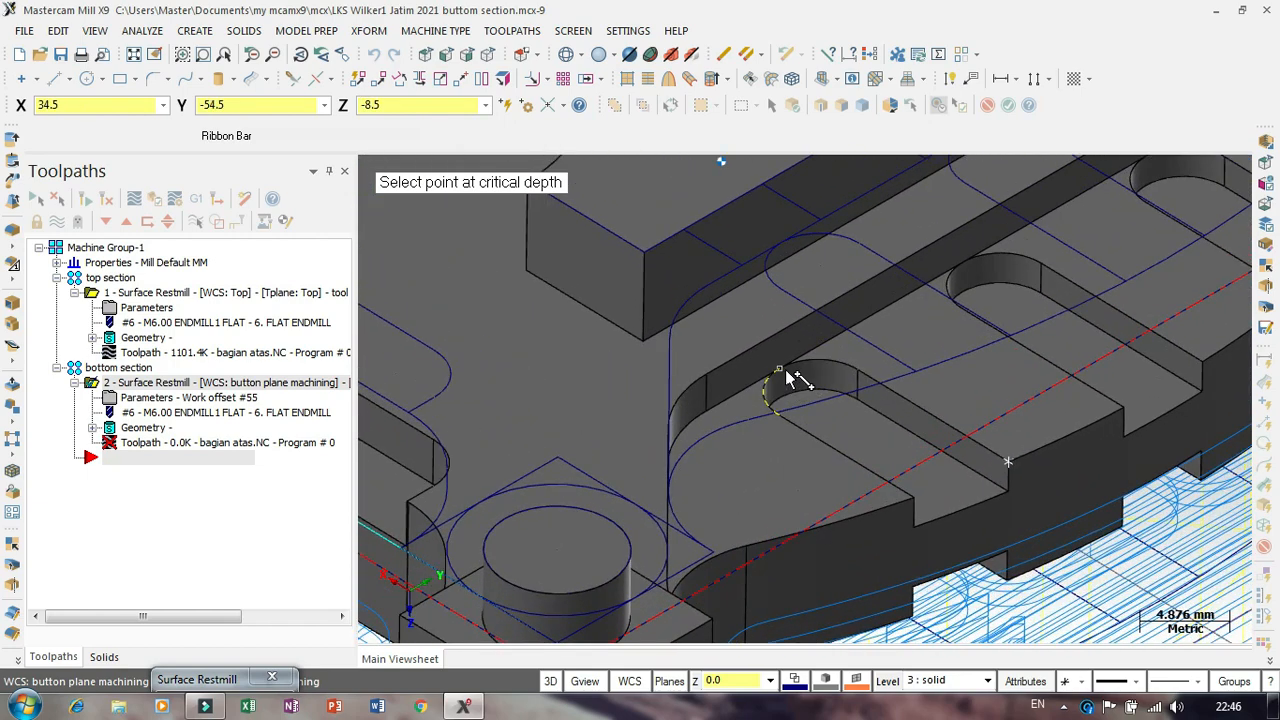
pyautogui.click(785, 369)
# Step: Pick critical depths at the floor and upper corners of a small rounded notch along the raised plate's edge
pyautogui.scroll(-3, 736, 462)
pyautogui.scroll(-4, 707, 503)
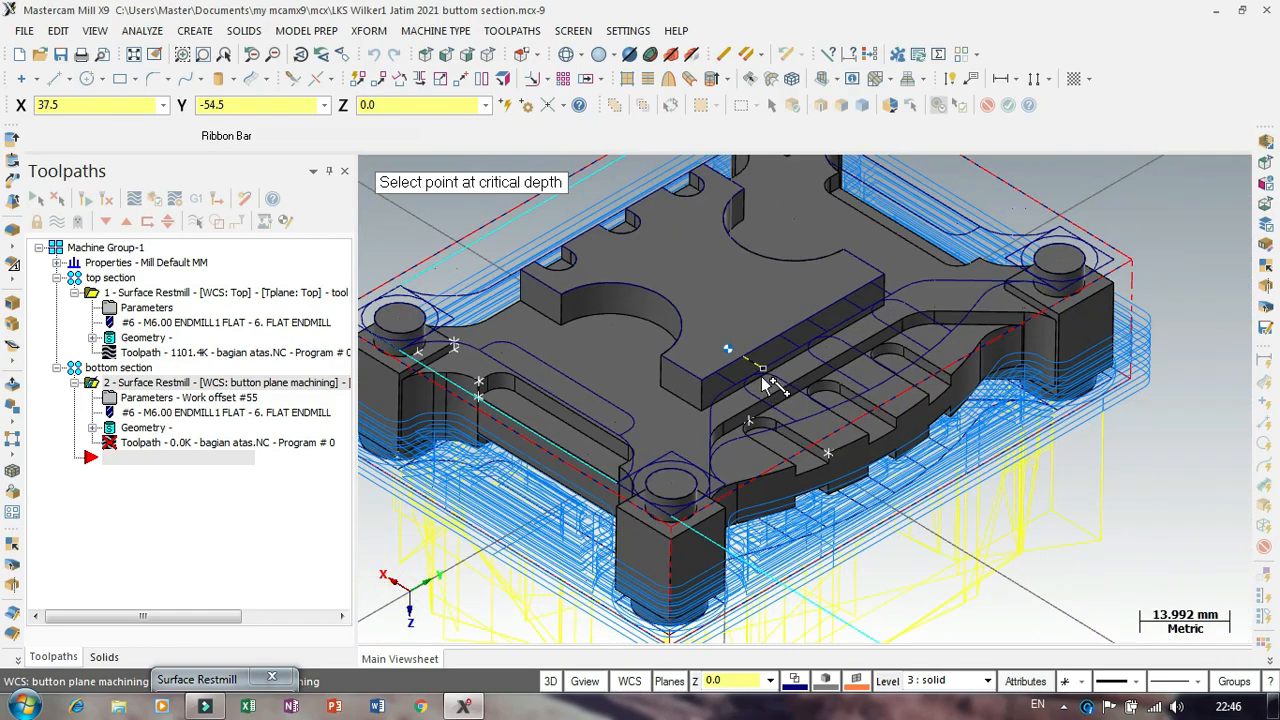
pyautogui.scroll(-1, 730, 465)
pyautogui.scroll(5, 606, 224)
pyautogui.scroll(6, 606, 224)
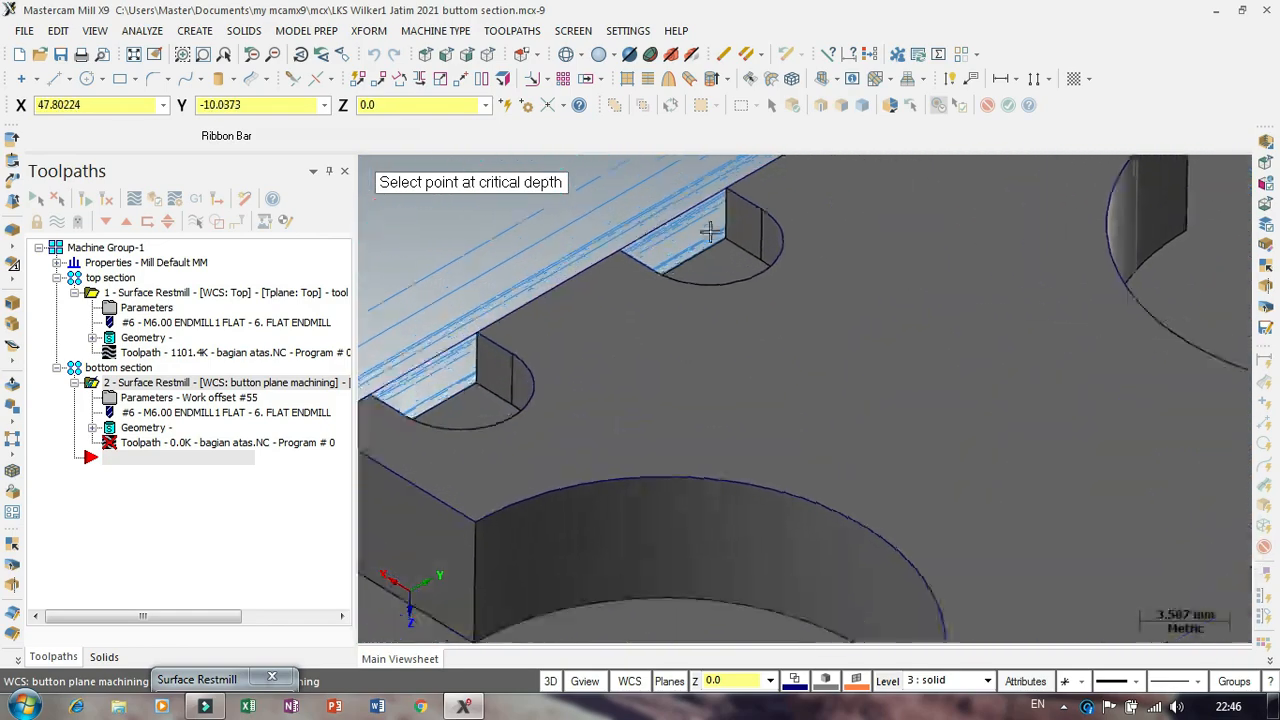
pyautogui.scroll(-5, 736, 366)
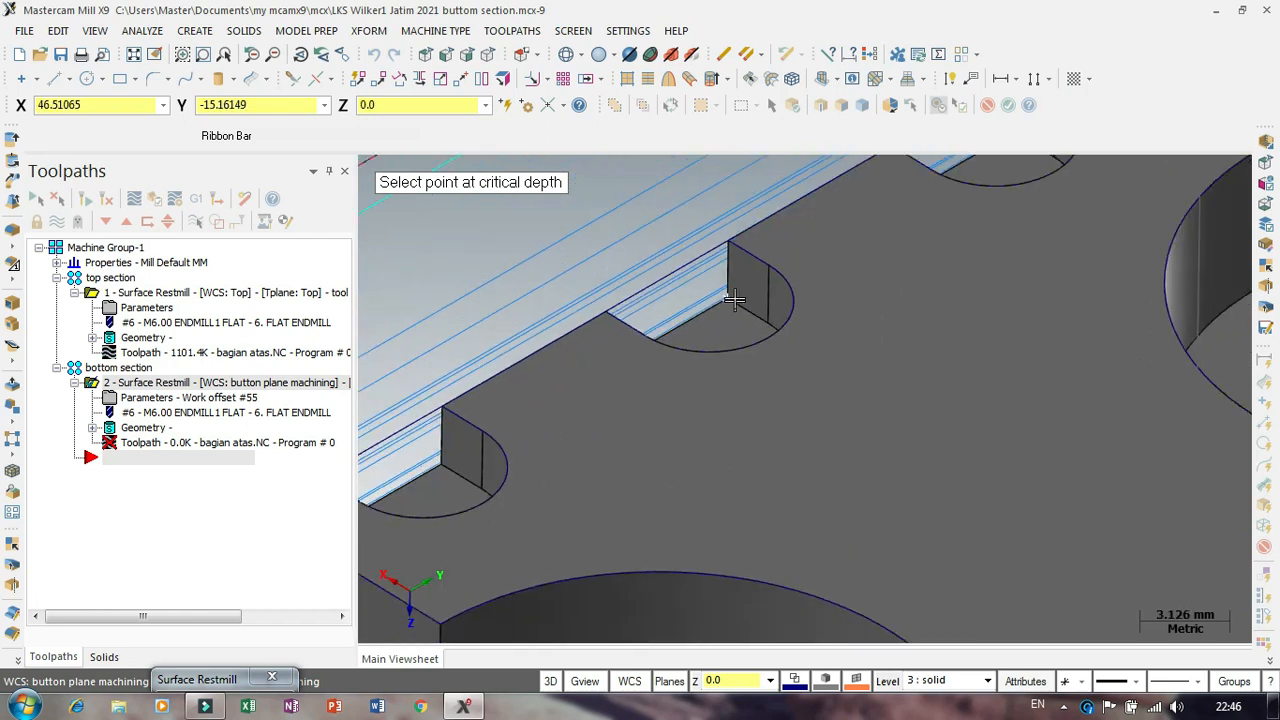
pyautogui.scroll(6, 742, 274)
pyautogui.click(727, 231)
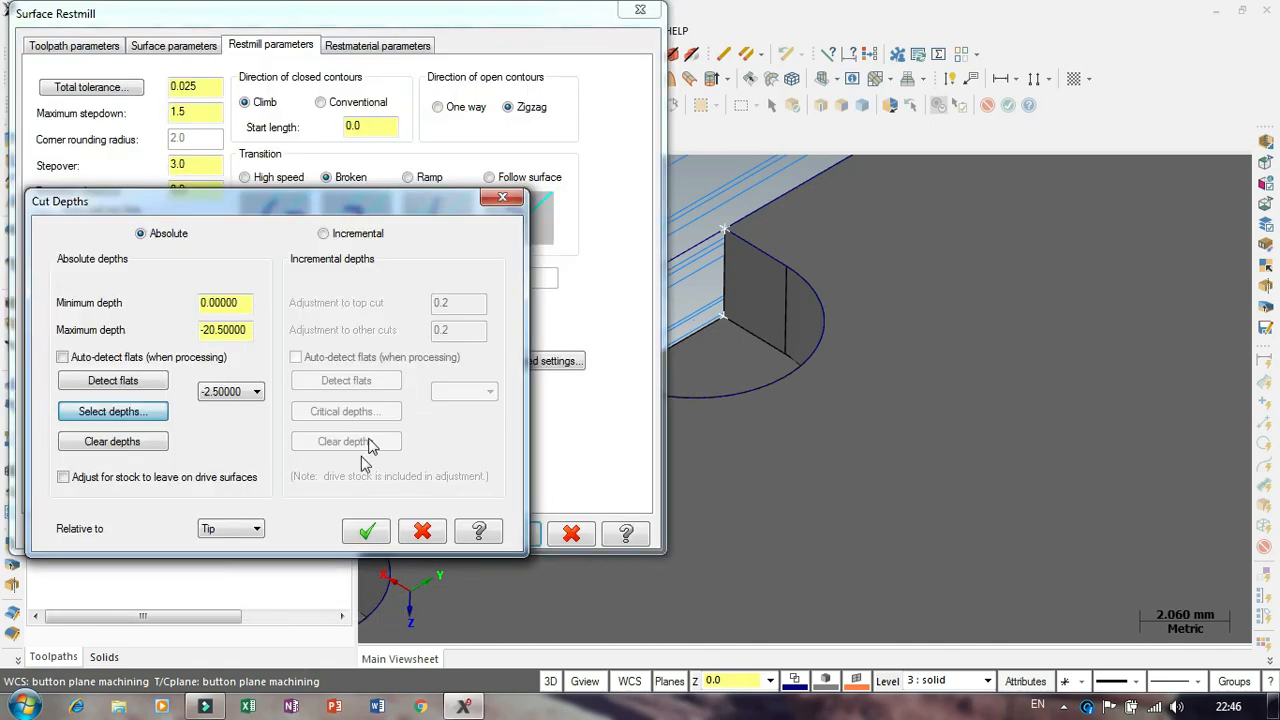
# Step: Accept the cut depths and the Surface Restmill parameters to generate the bottom section toolpath
pyautogui.click(366, 529)
pyautogui.click(519, 534)
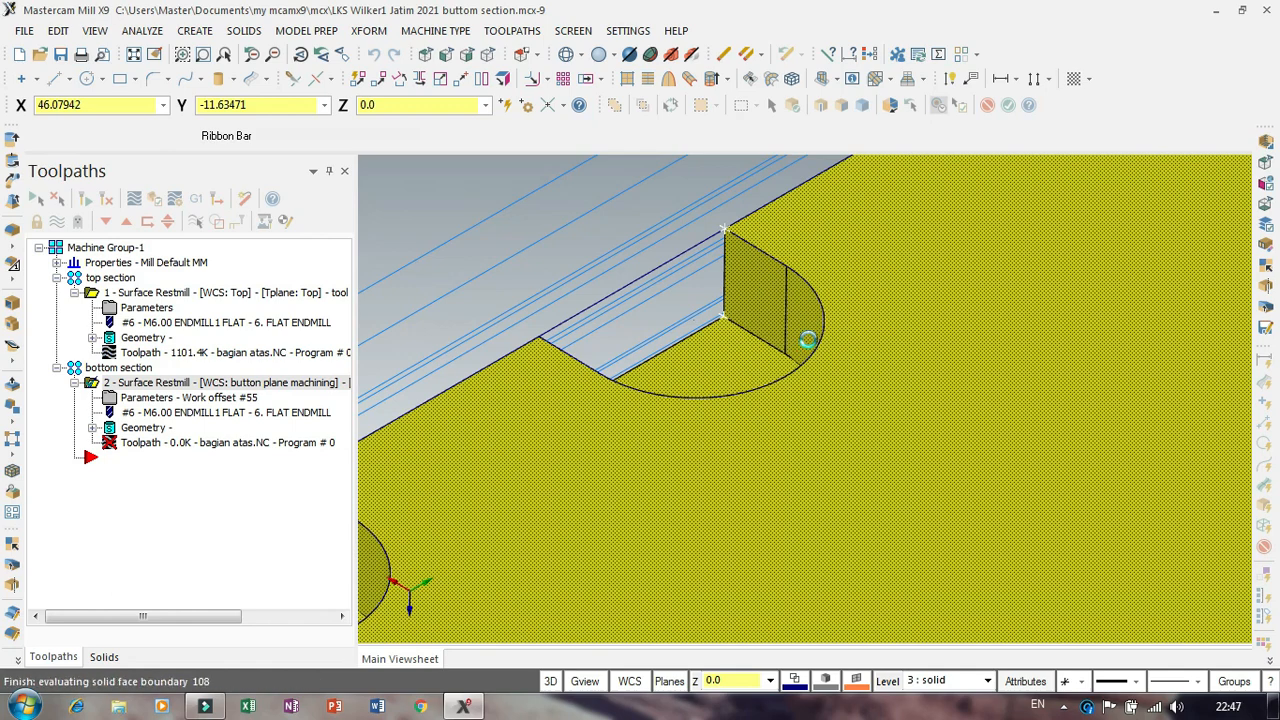
pyautogui.scroll(-6, 808, 340)
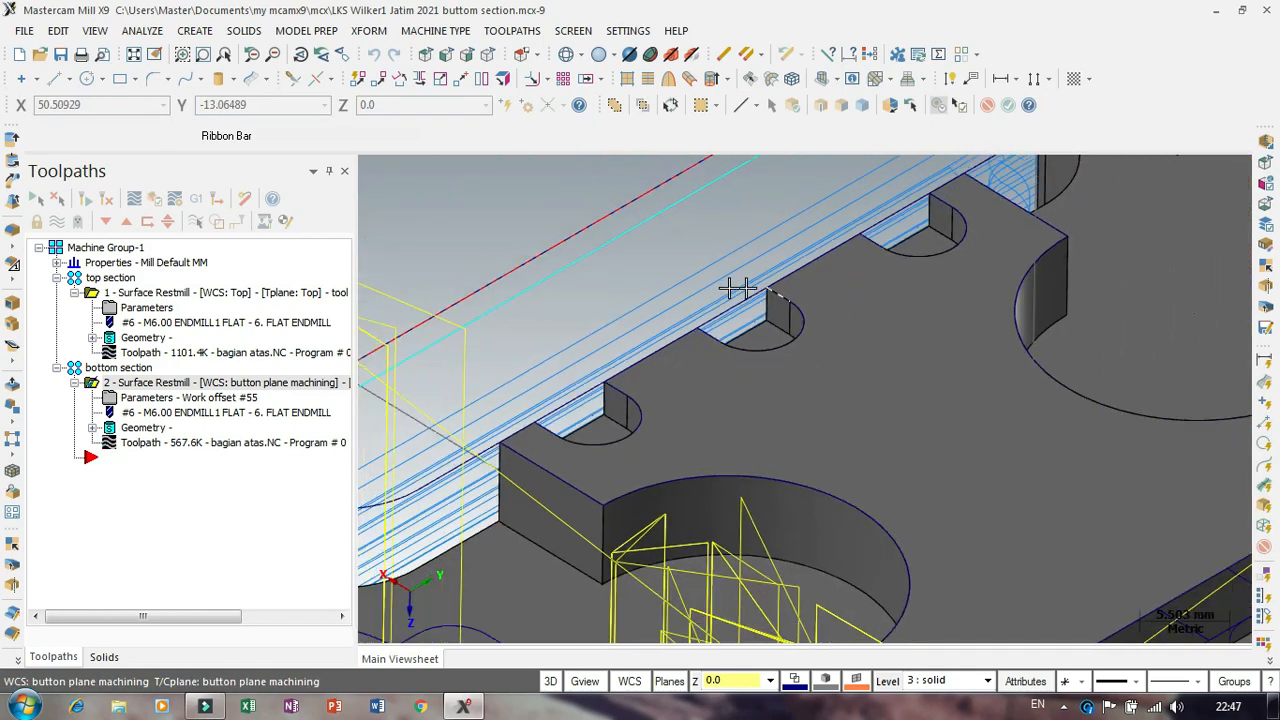
pyautogui.scroll(-6, 708, 281)
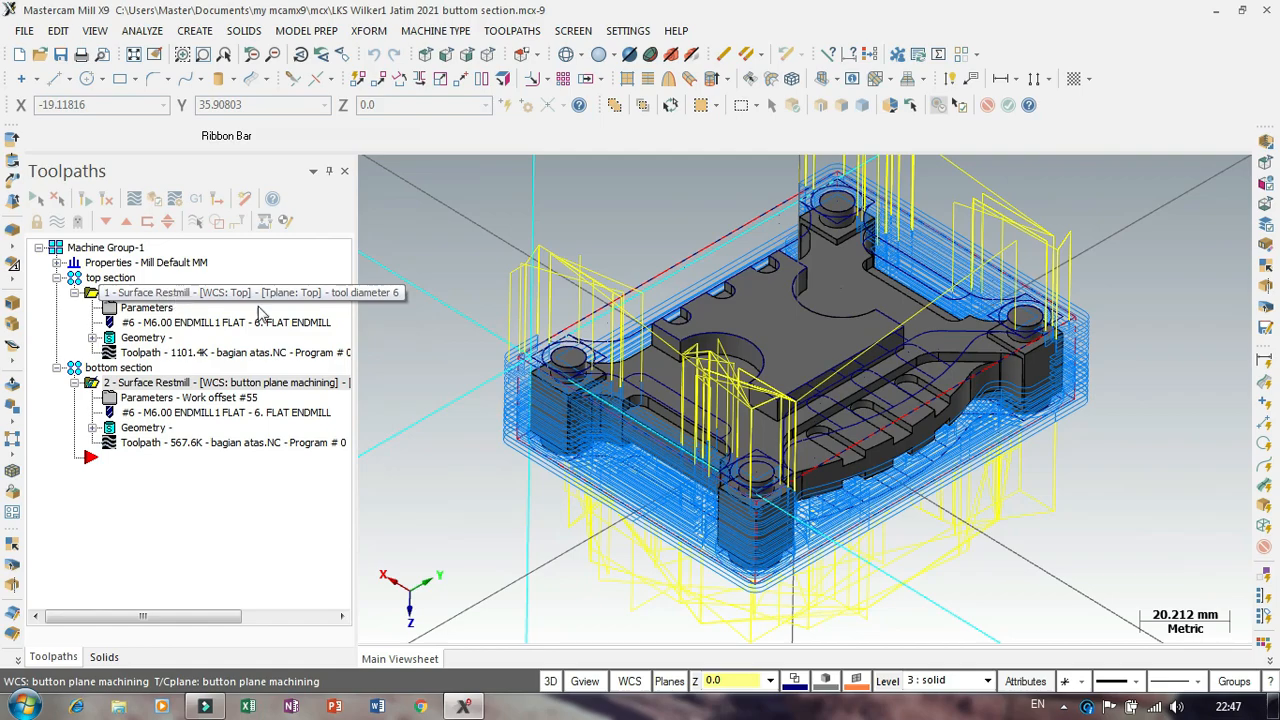
pyautogui.moveTo(503, 474)
pyautogui.mouseDown(button='middle')
pyautogui.moveTo(505, 376)
pyautogui.moveTo(474, 463)
pyautogui.moveTo(493, 473)
pyautogui.moveTo(490, 490)
pyautogui.mouseUp(button='middle')
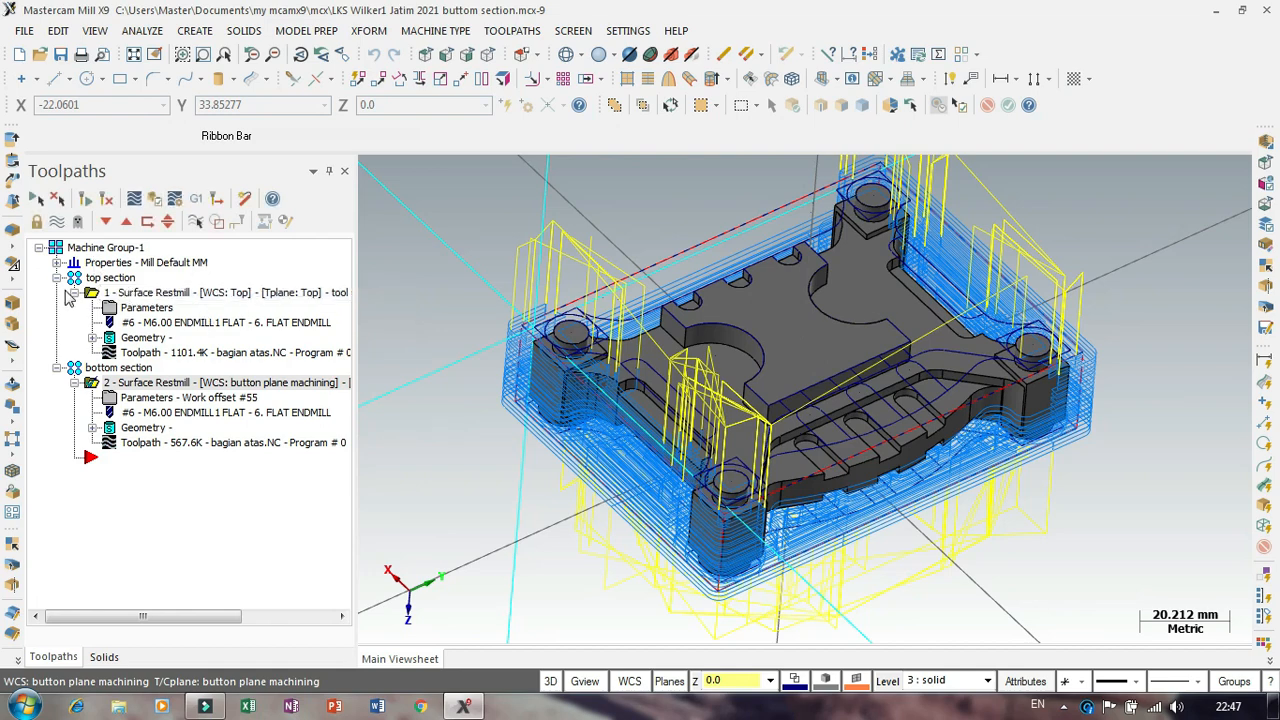
# Step: Delete the Surface Restmill operation from the top section group and confirm the deletion
pyautogui.click(130, 292)
pyautogui.rightClick(140, 292)
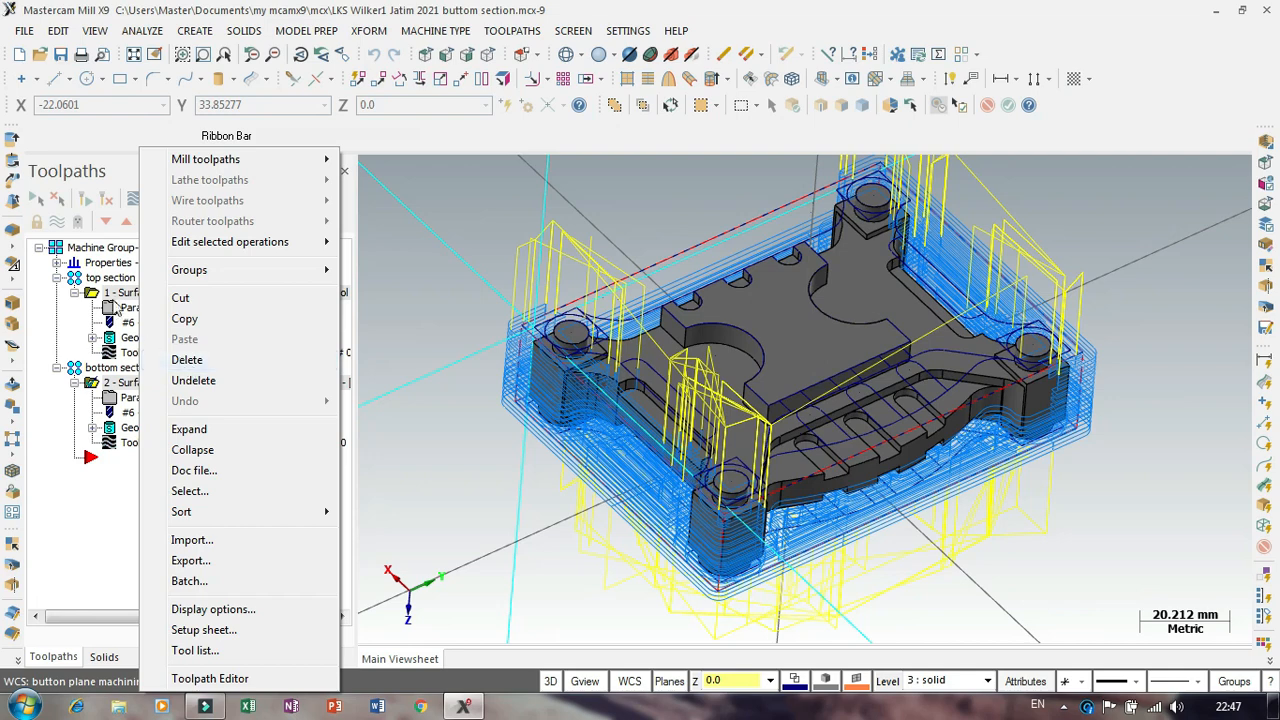
pyautogui.click(93, 291)
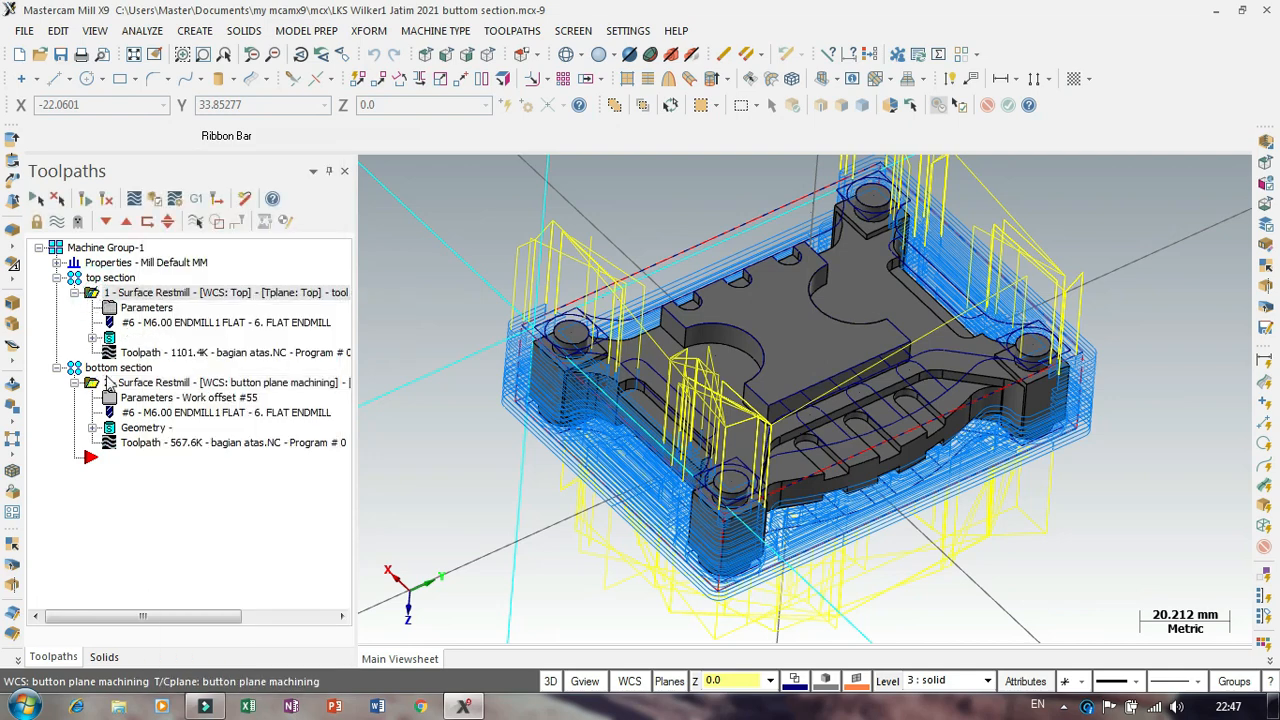
pyautogui.rightClick(107, 301)
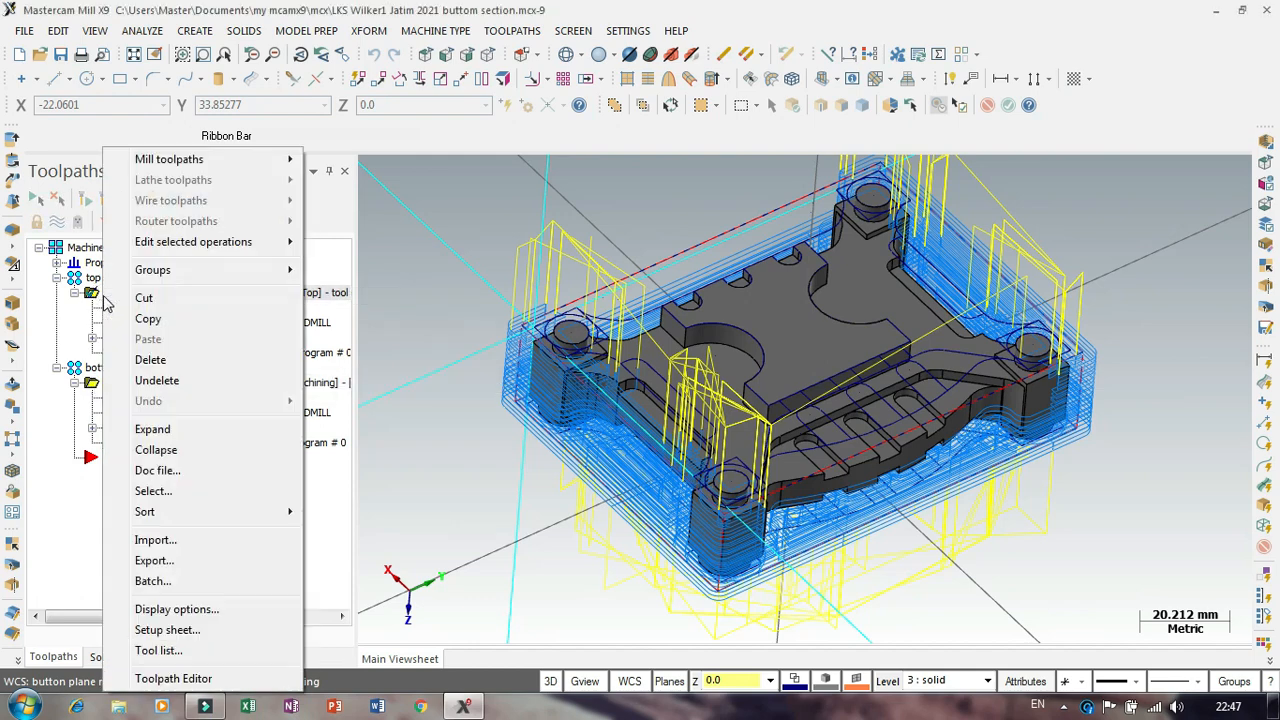
pyautogui.click(140, 357)
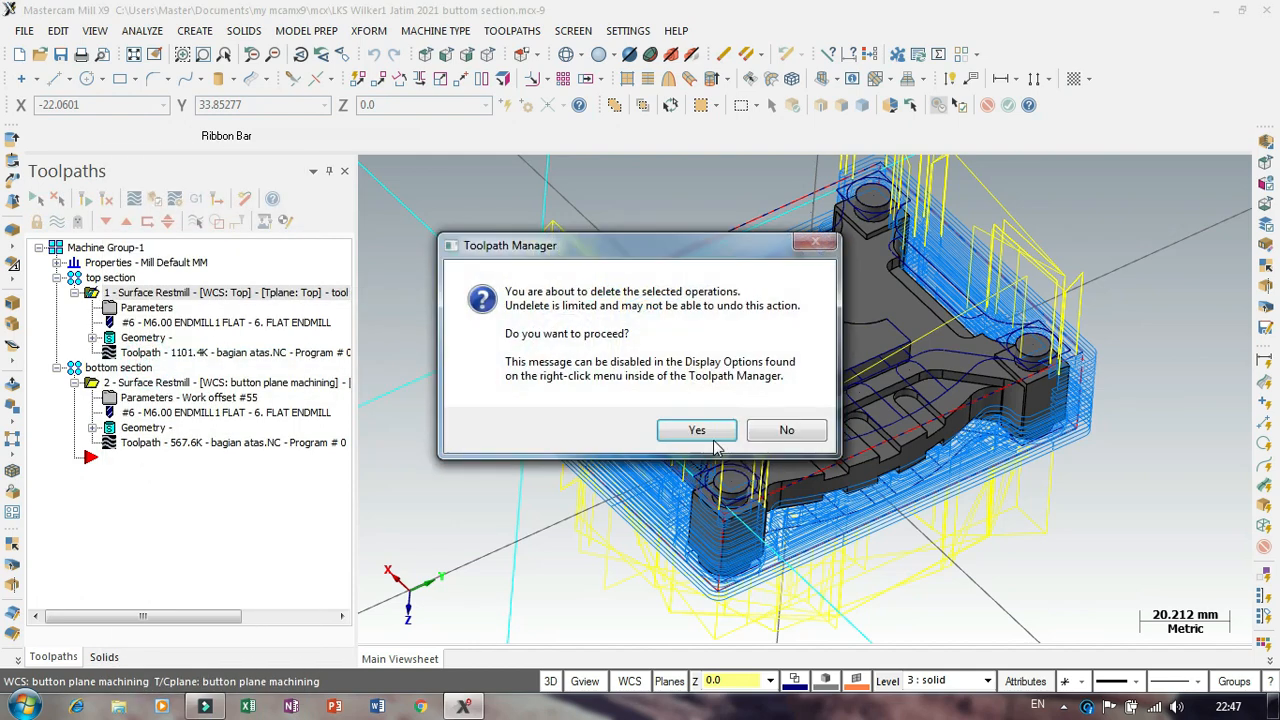
pyautogui.click(700, 430)
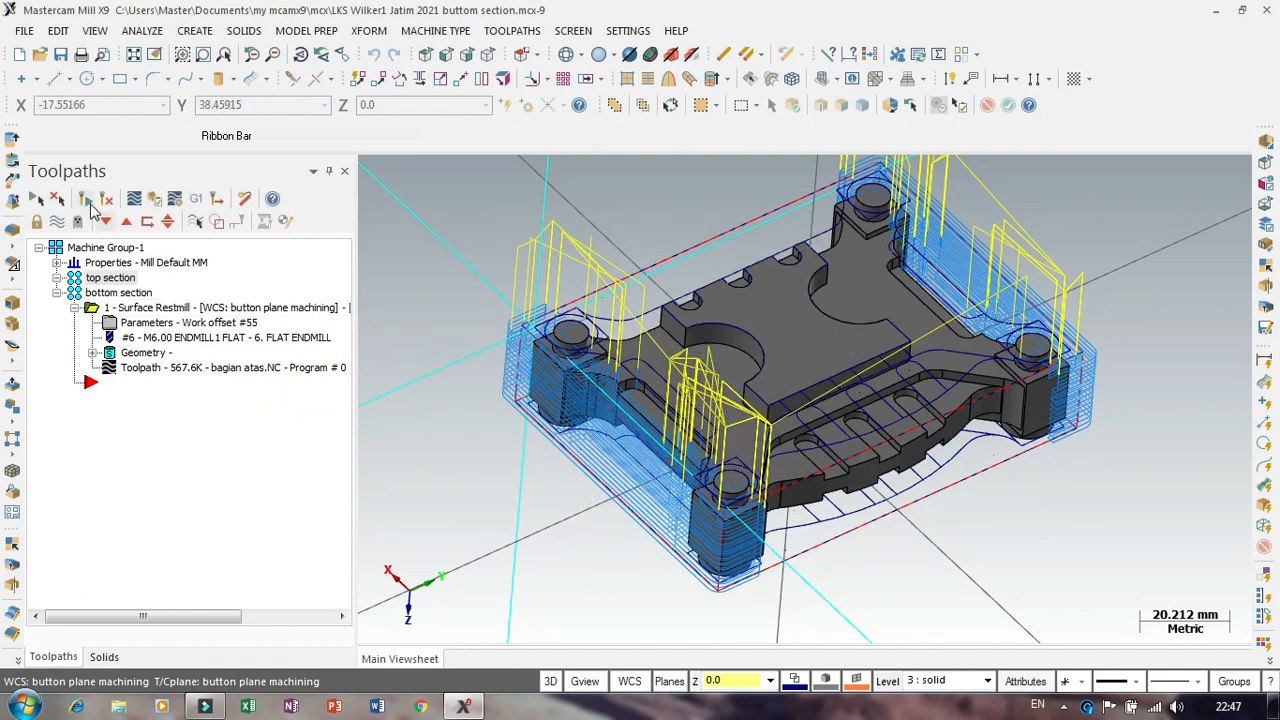
# Step: Select the remaining Surface Restmill operation in the bottom section group and regenerate its toolpath
pyautogui.click(86, 200)
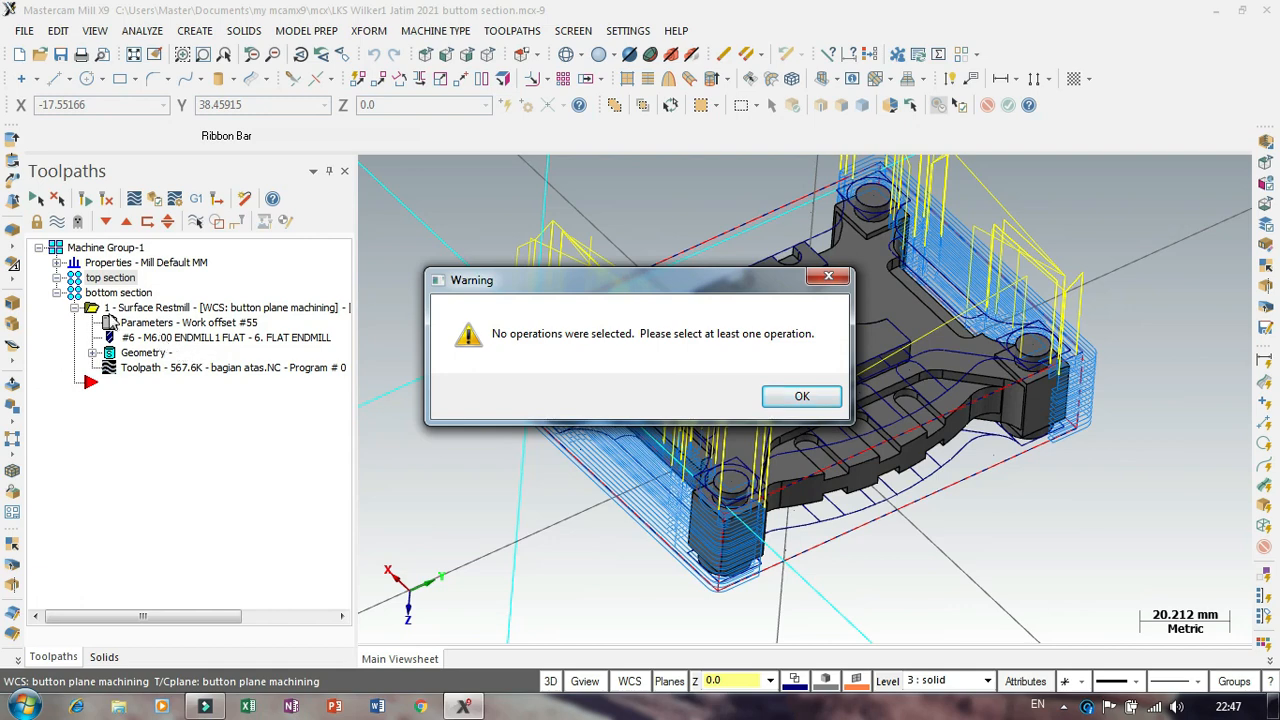
pyautogui.click(801, 396)
pyautogui.click(93, 311)
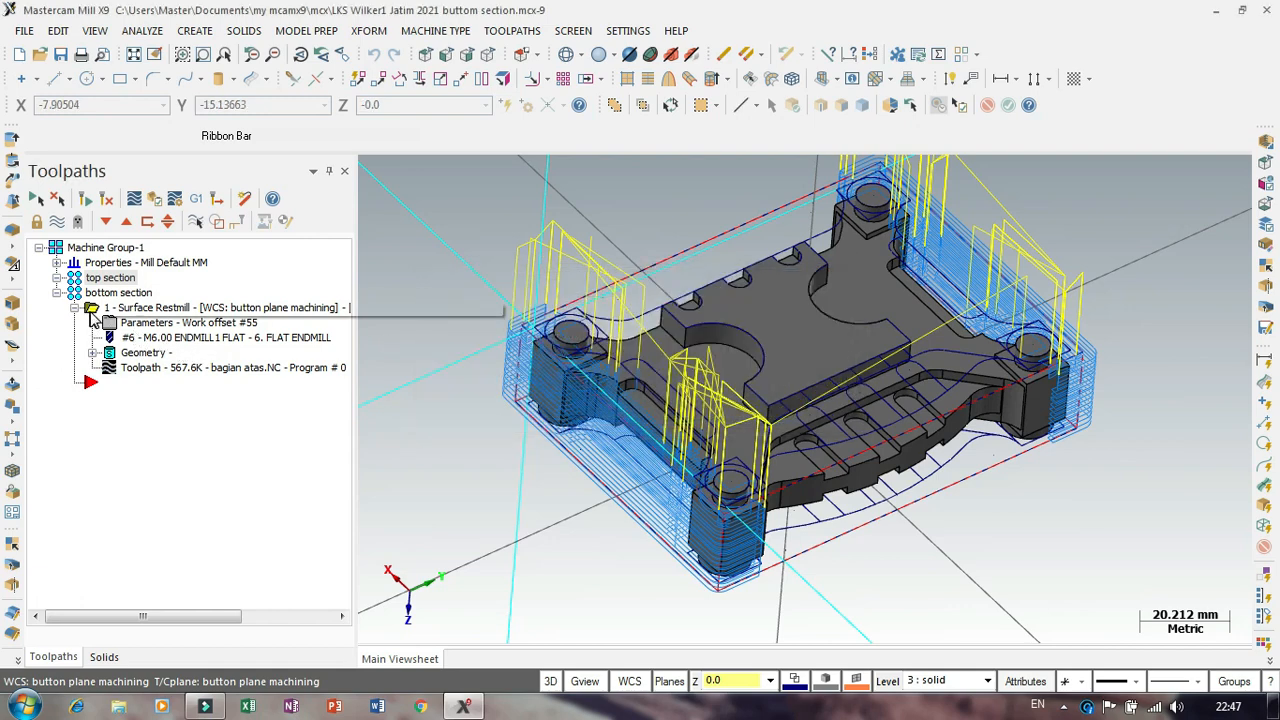
pyautogui.click(87, 201)
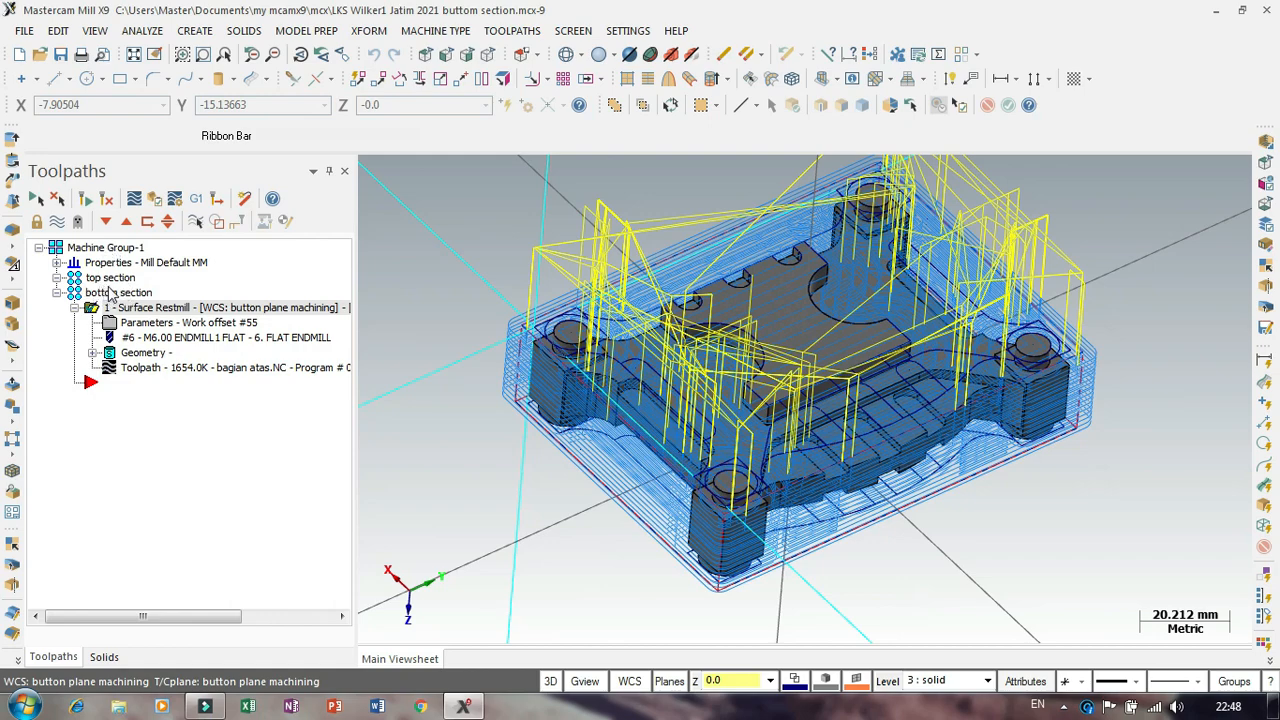
# Step: Set the bottom section Surface Restmill's absolute maximum cut depth to -11.6 with flats detected, and regenerate the toolpath
pyautogui.scroll(-2, 713, 400)
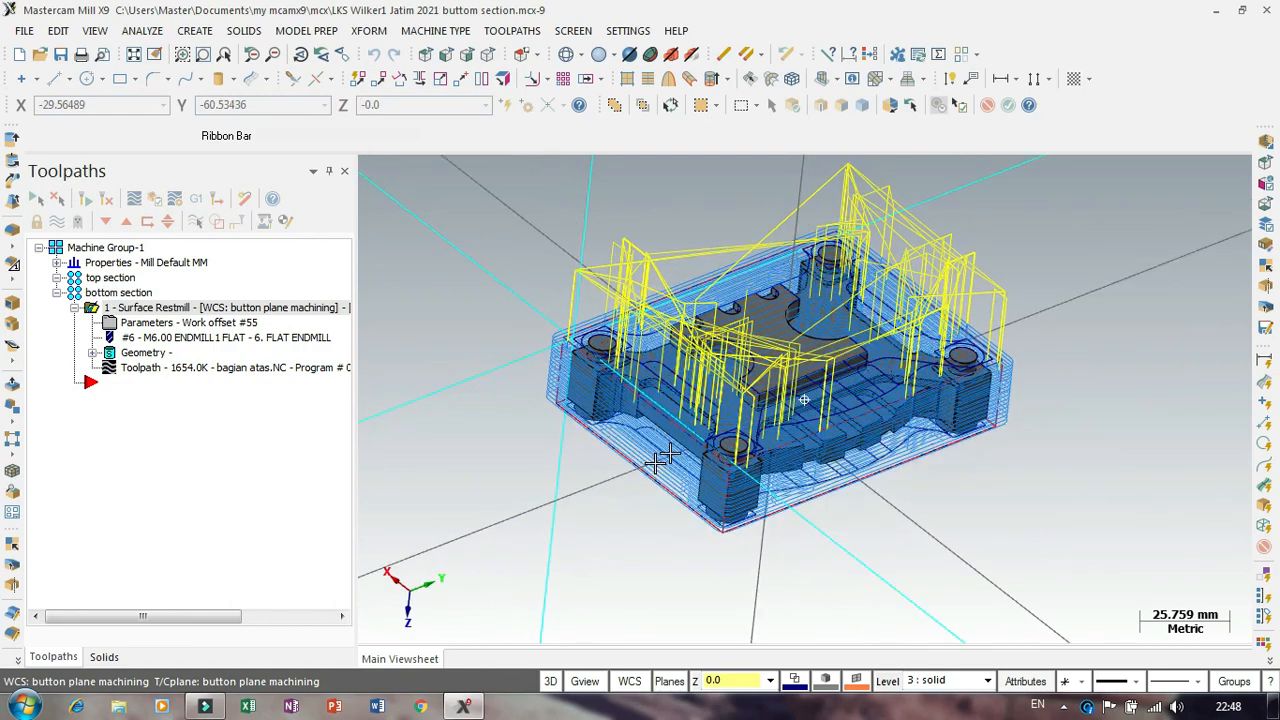
pyautogui.moveTo(660, 458)
pyautogui.mouseDown(button='middle')
pyautogui.moveTo(690, 520)
pyautogui.moveTo(717, 477)
pyautogui.moveTo(640, 463)
pyautogui.mouseUp(button='middle')
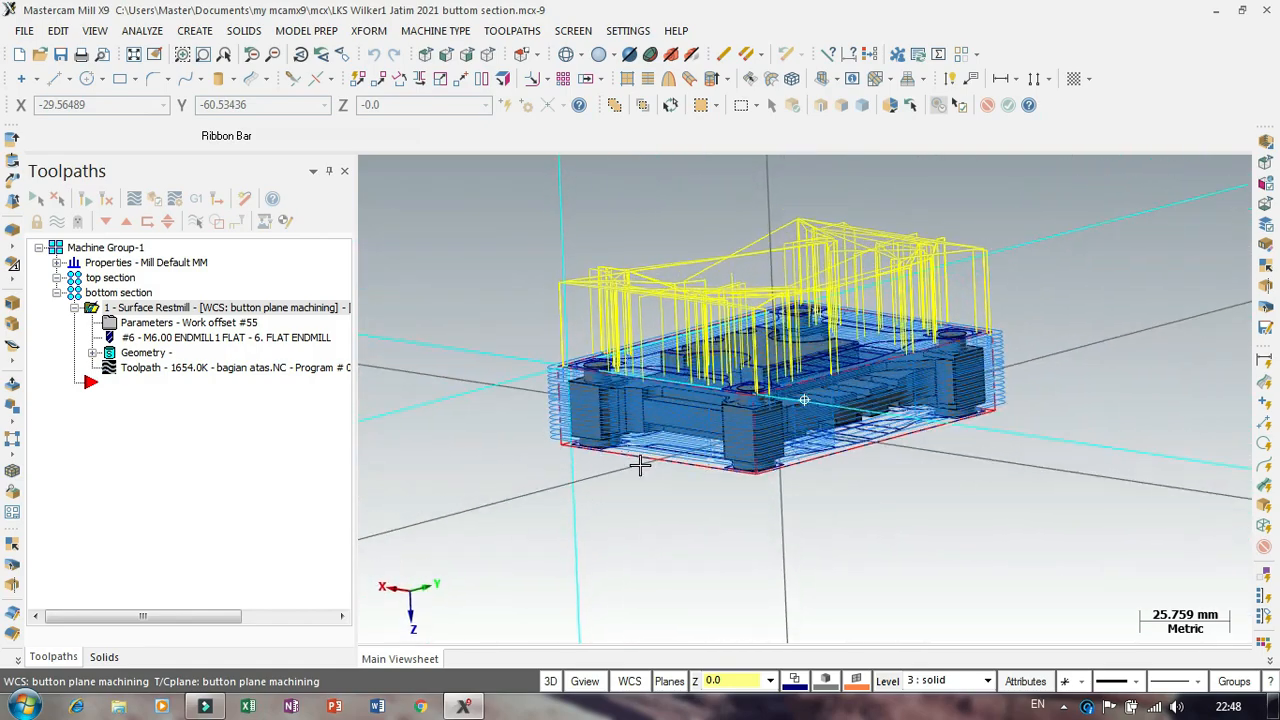
pyautogui.click(173, 324)
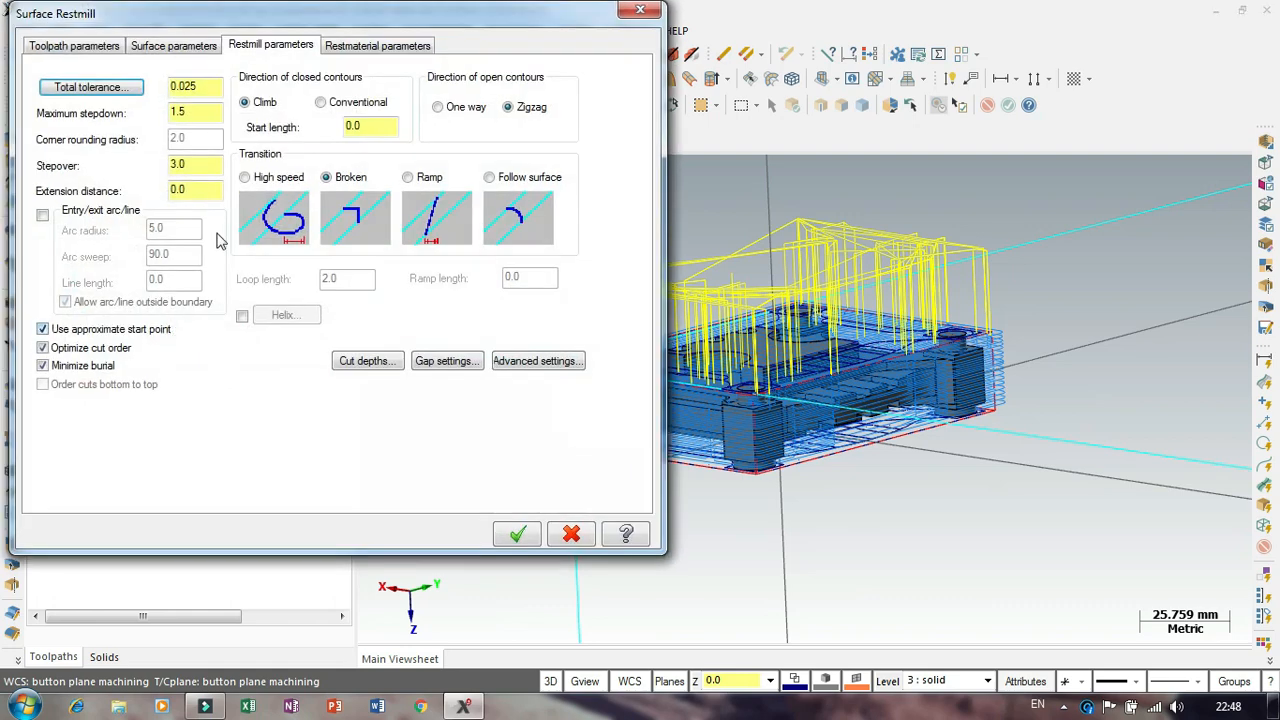
pyautogui.click(366, 362)
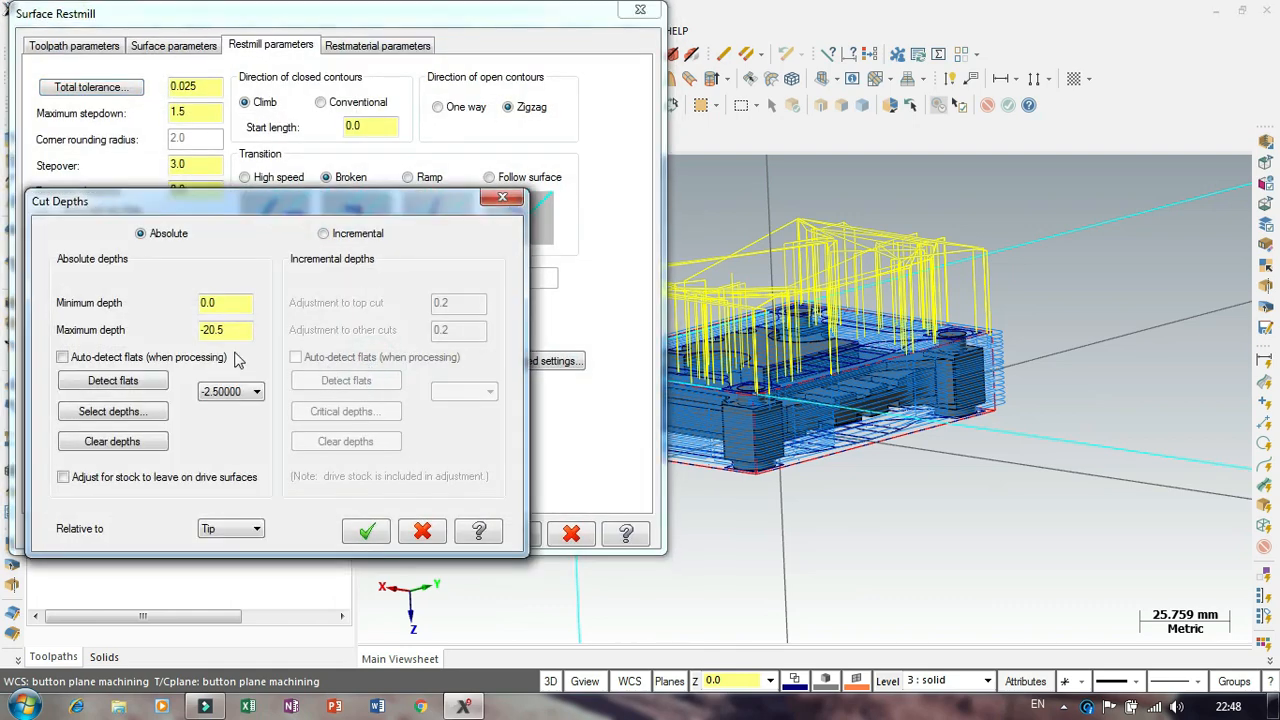
pyautogui.moveTo(247, 332); pyautogui.dragTo(209, 332)
pyautogui.click(121, 386)
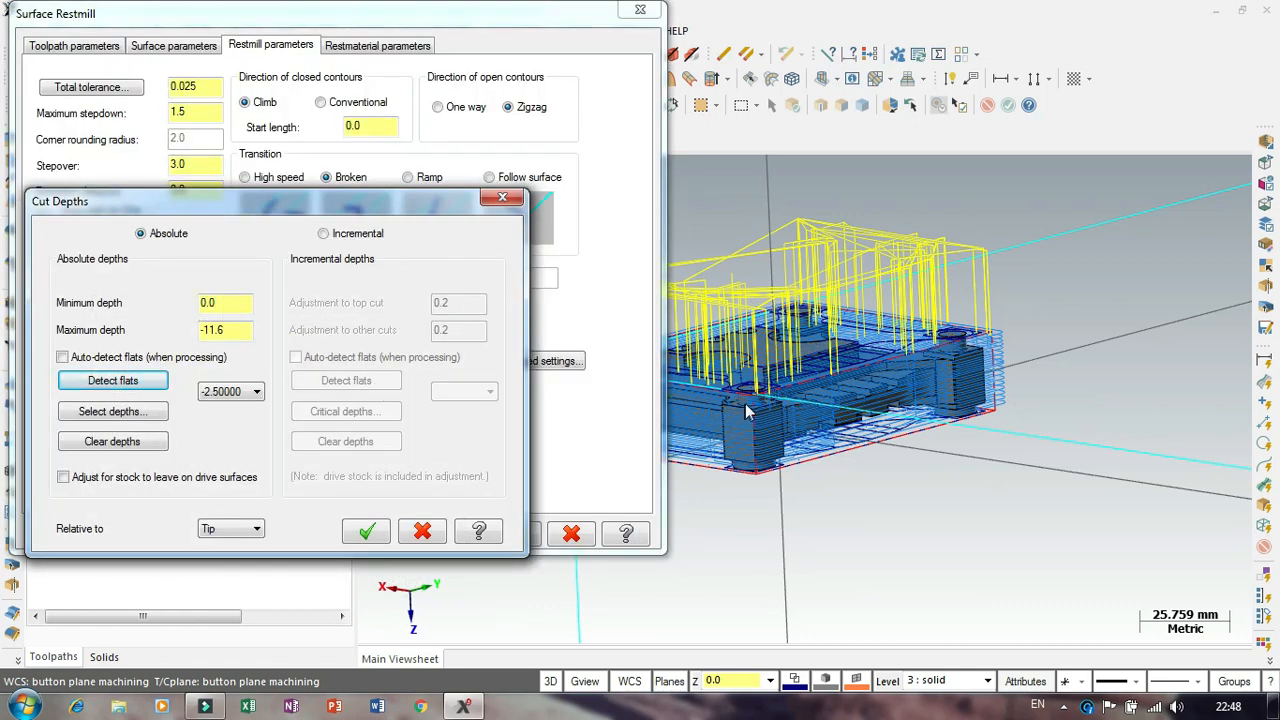
pyautogui.click(378, 532)
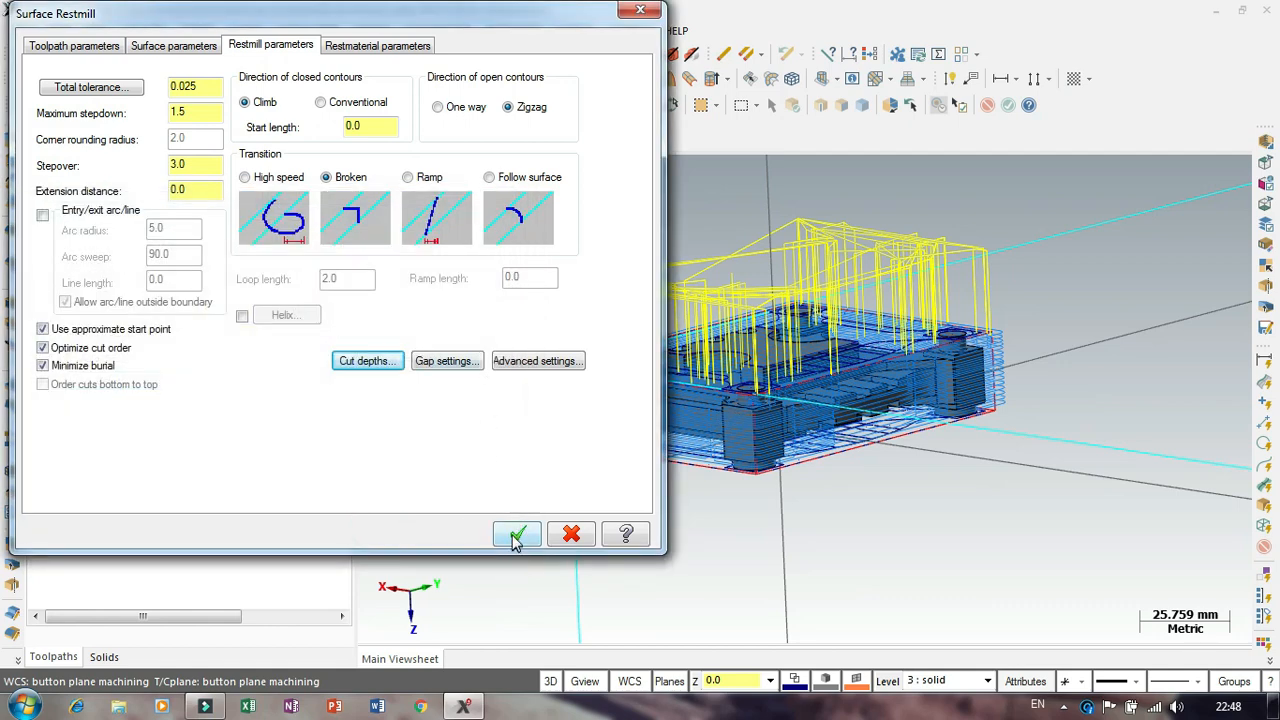
pyautogui.click(516, 536)
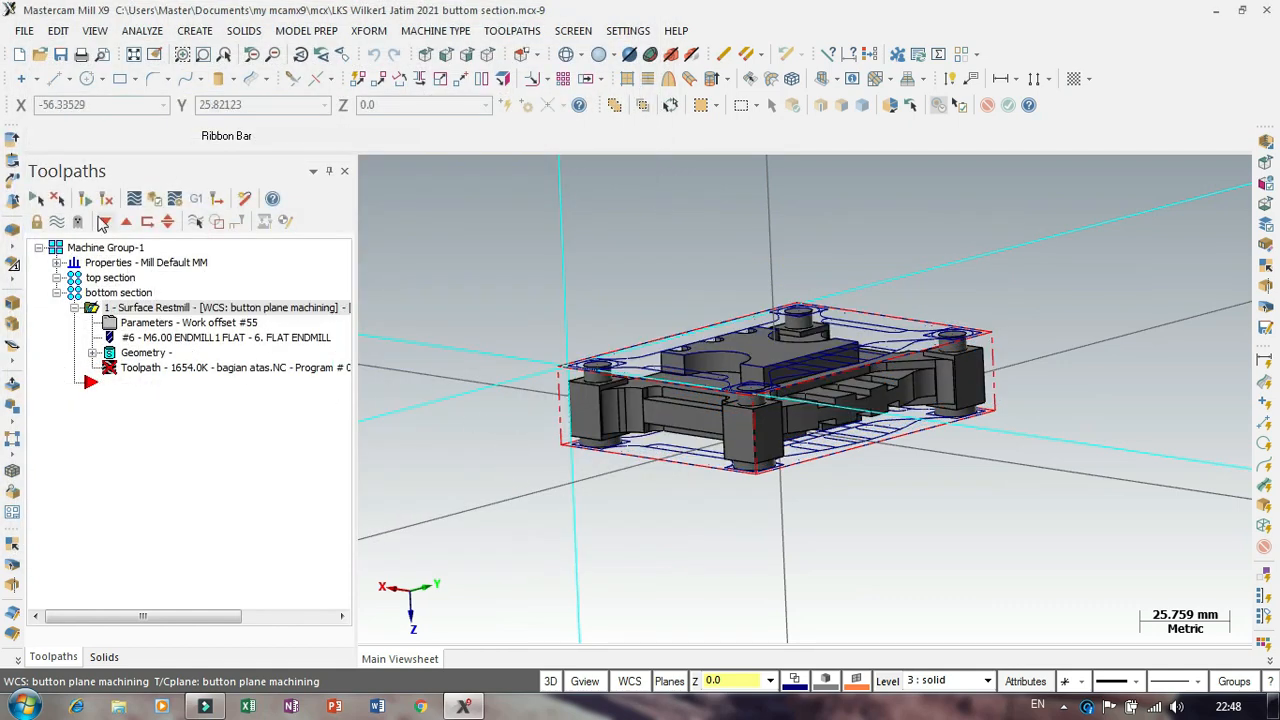
pyautogui.click(89, 199)
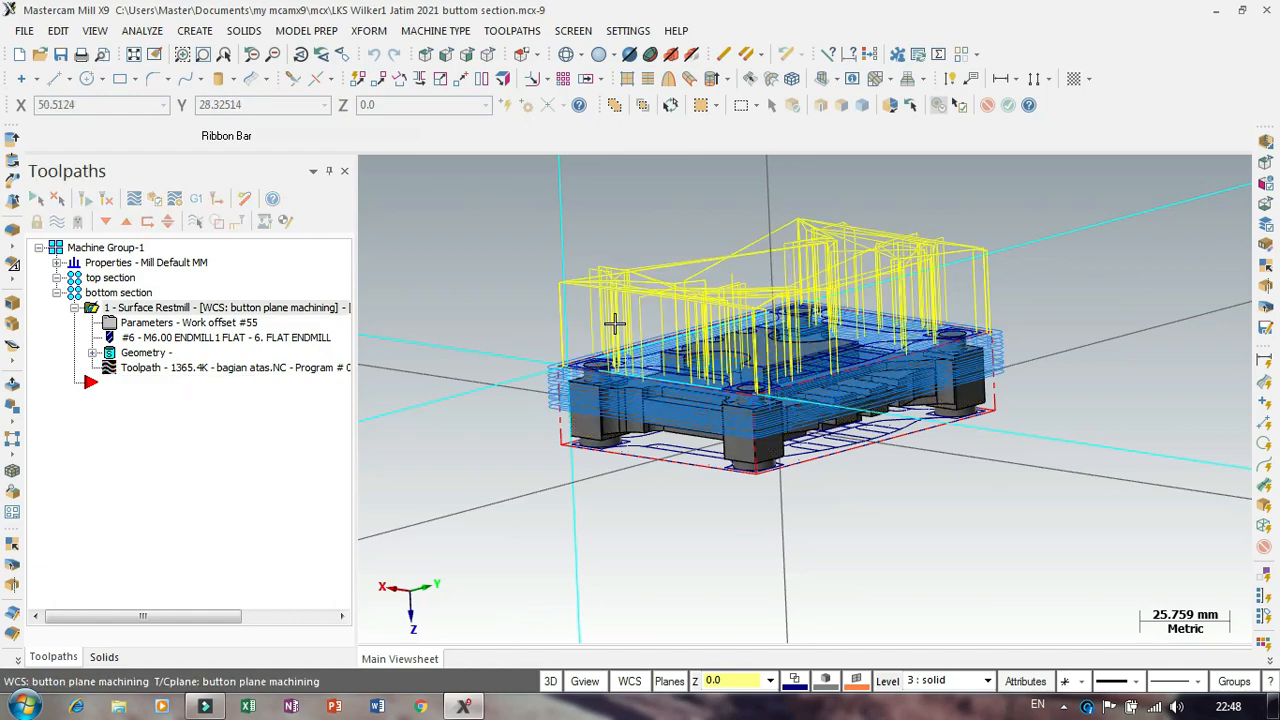
# Step: Backplot the bottom section Surface Restmill operation and check its cycle time information
pyautogui.moveTo(653, 224); pyautogui.dragTo(645, 280, button='middle')
pyautogui.scroll(3, 549, 357)
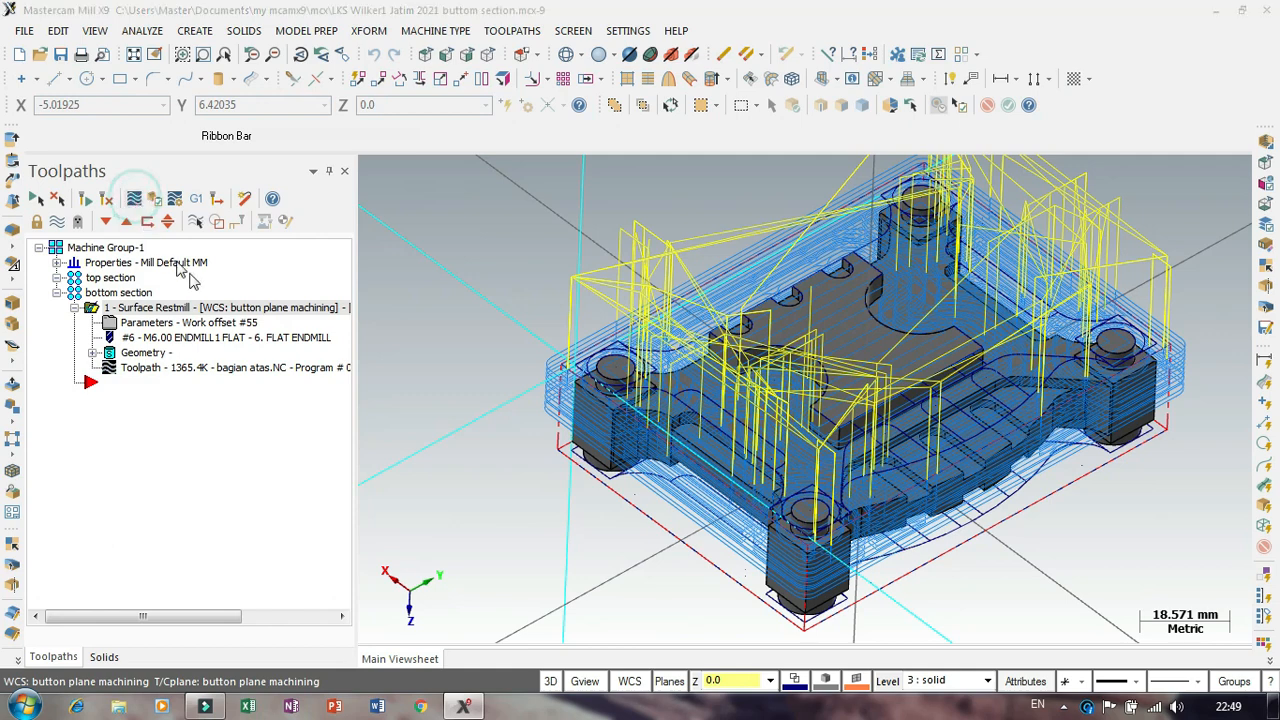
pyautogui.click(134, 198)
pyautogui.click(41, 226)
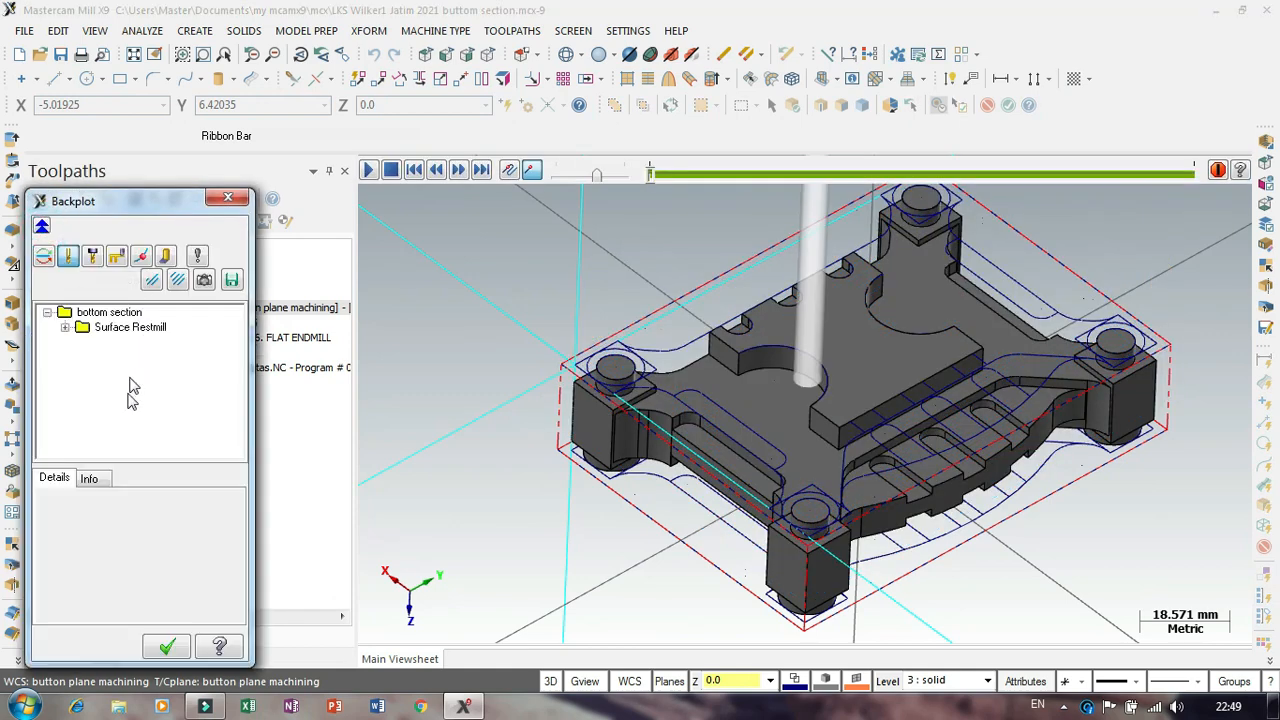
pyautogui.click(90, 479)
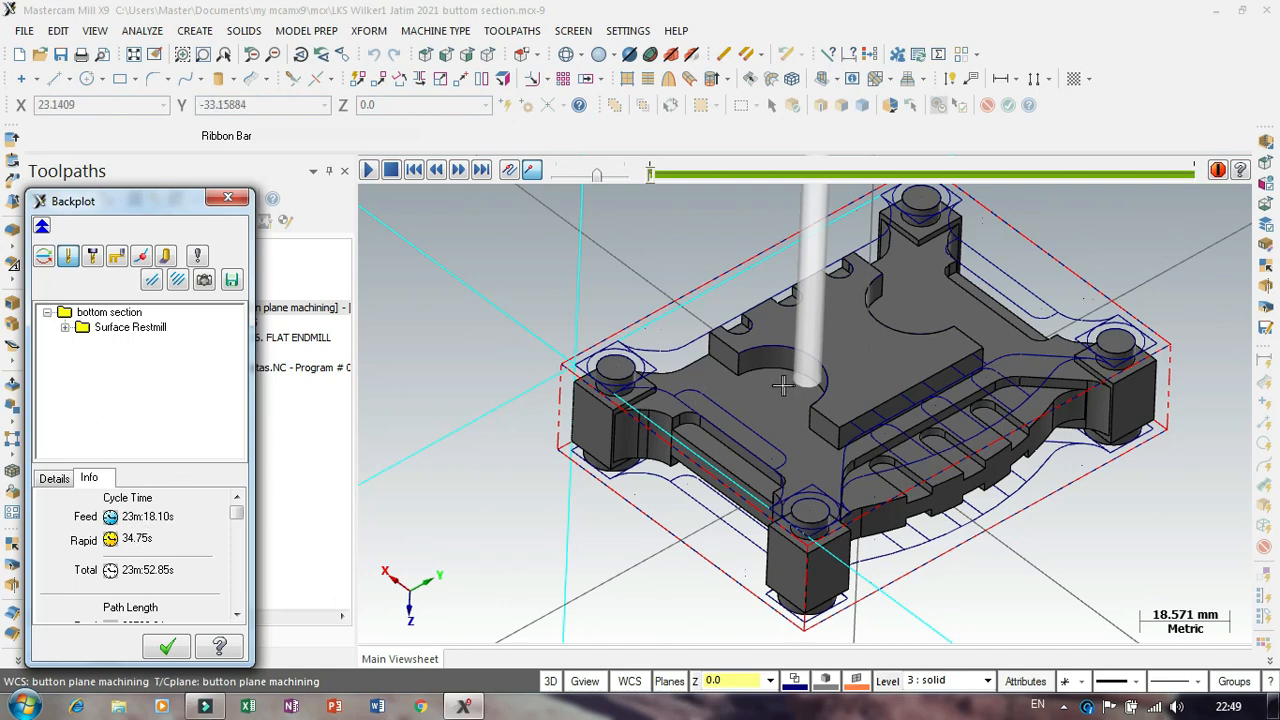
pyautogui.click(228, 197)
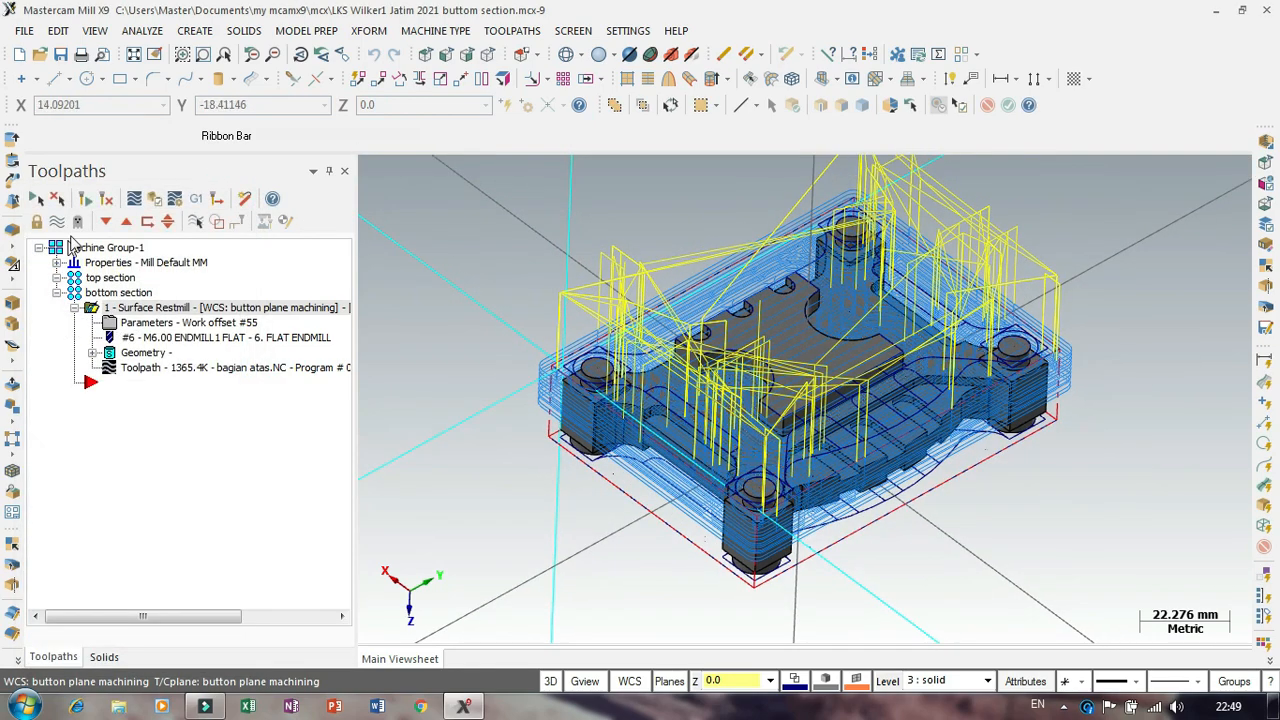
# Step: Hide the Surface Restmill toolpath display on the part
pyautogui.click(58, 221)
pyautogui.scroll(2, 670, 342)
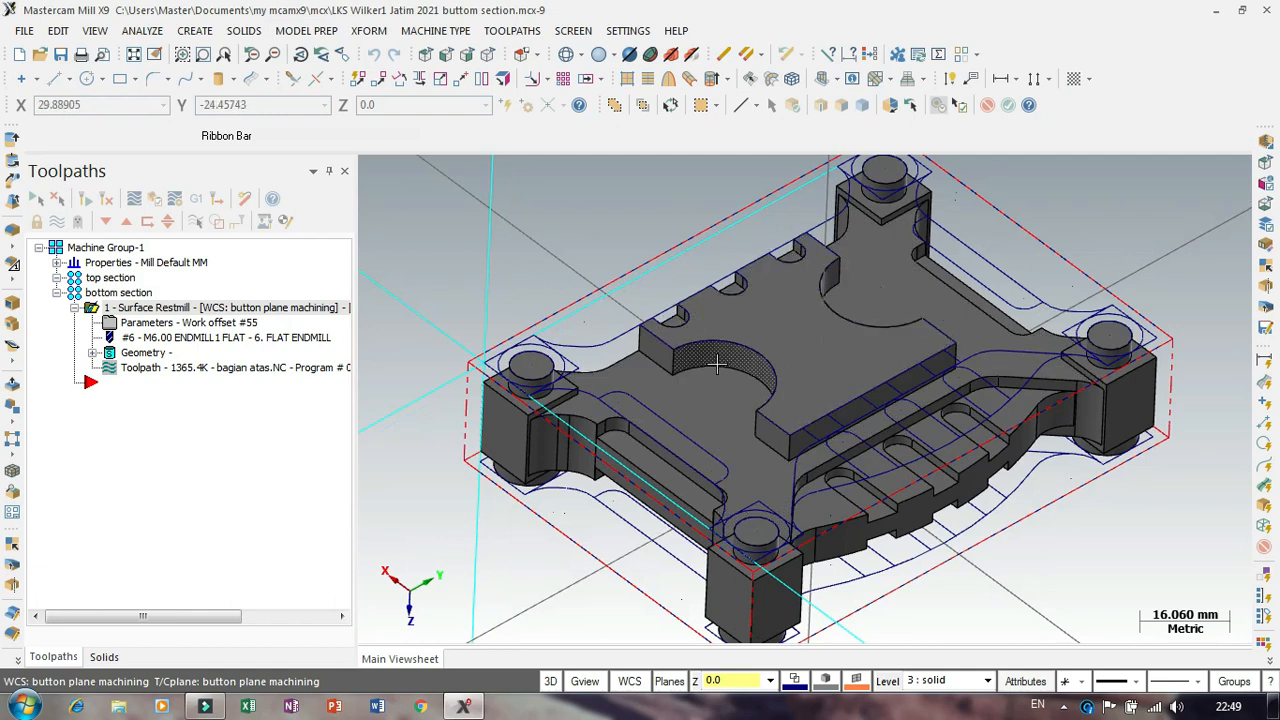
pyautogui.scroll(2, 712, 364)
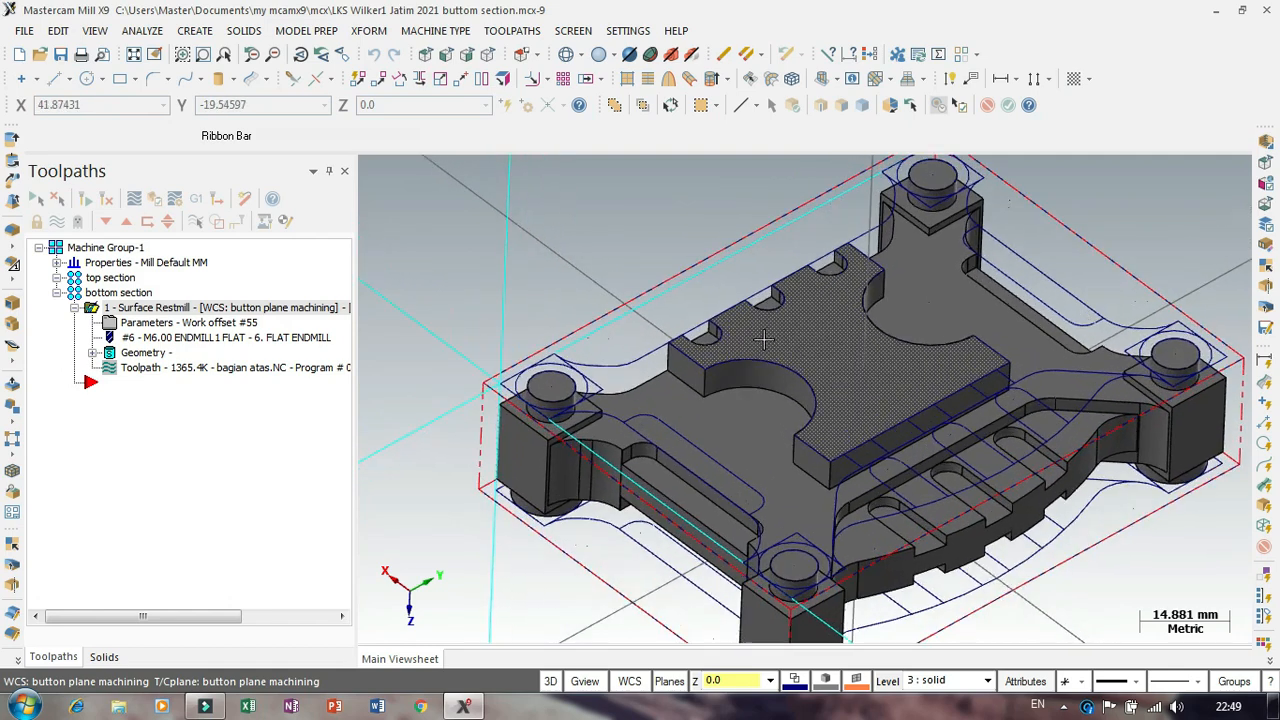
# Step: Turn off the visibility of the top, bottom and front levels, leaving the solid level as the main level
pyautogui.click(887, 681)
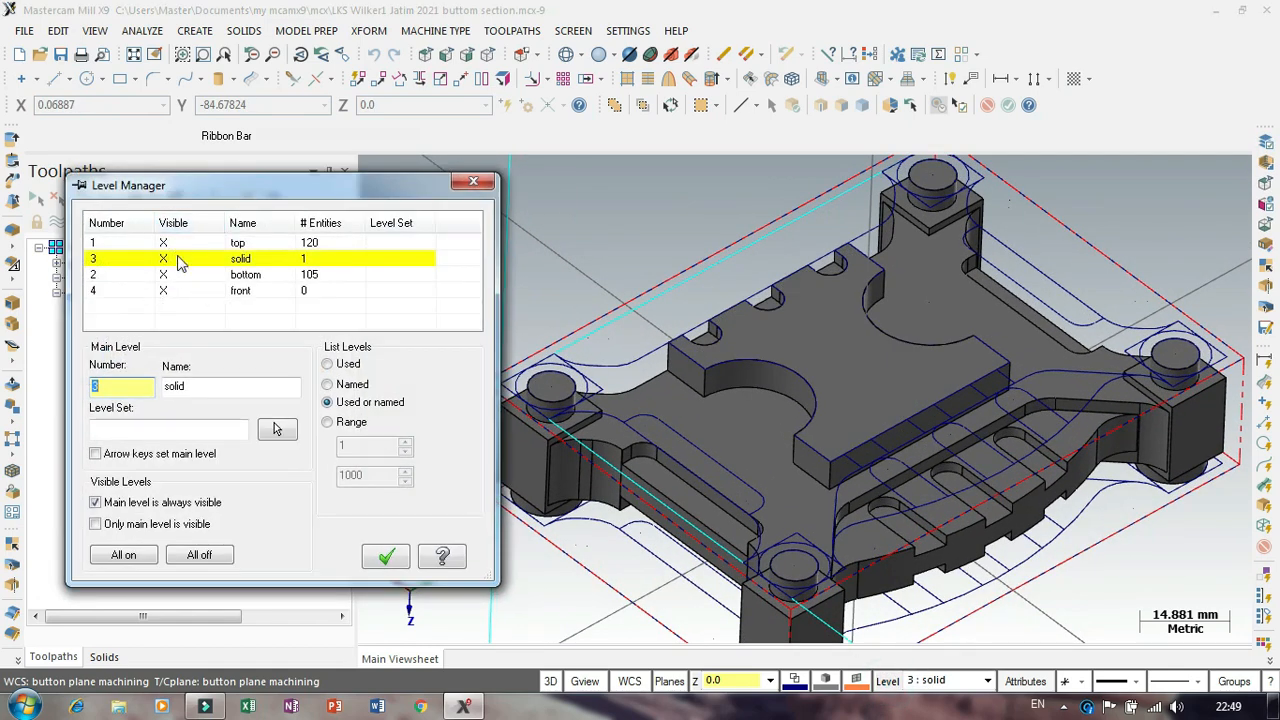
pyautogui.click(163, 243)
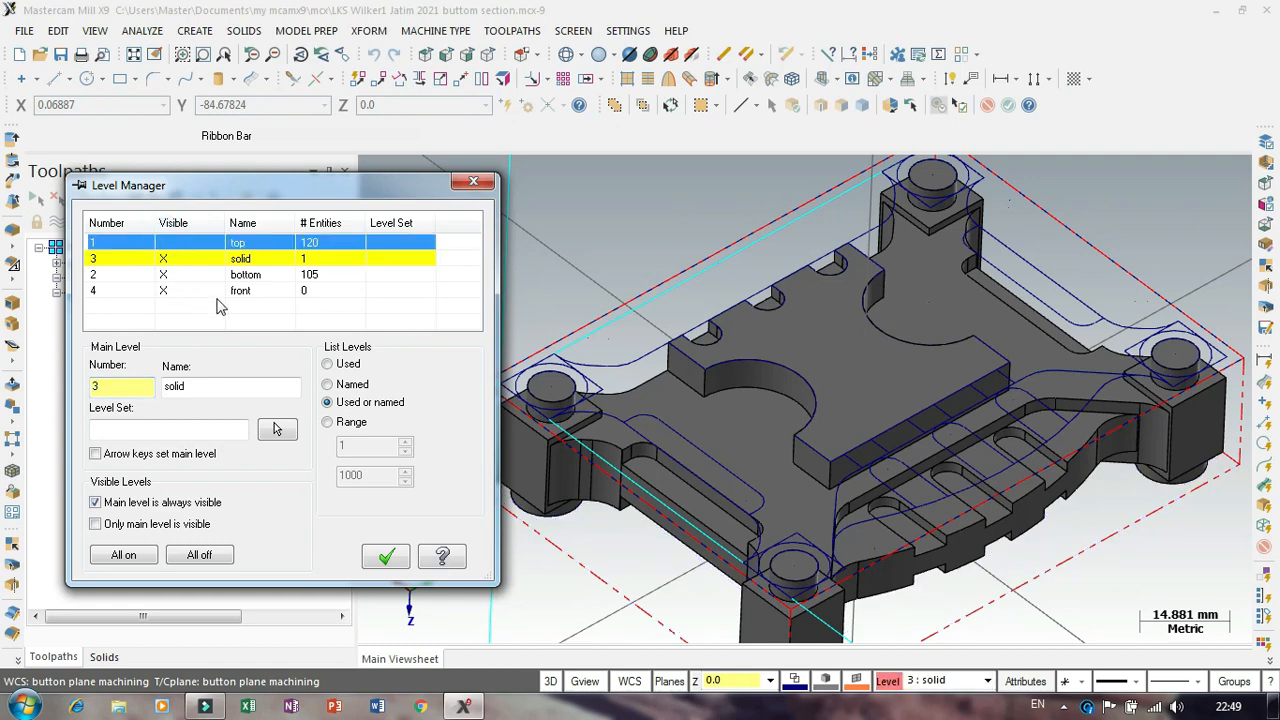
pyautogui.click(164, 290)
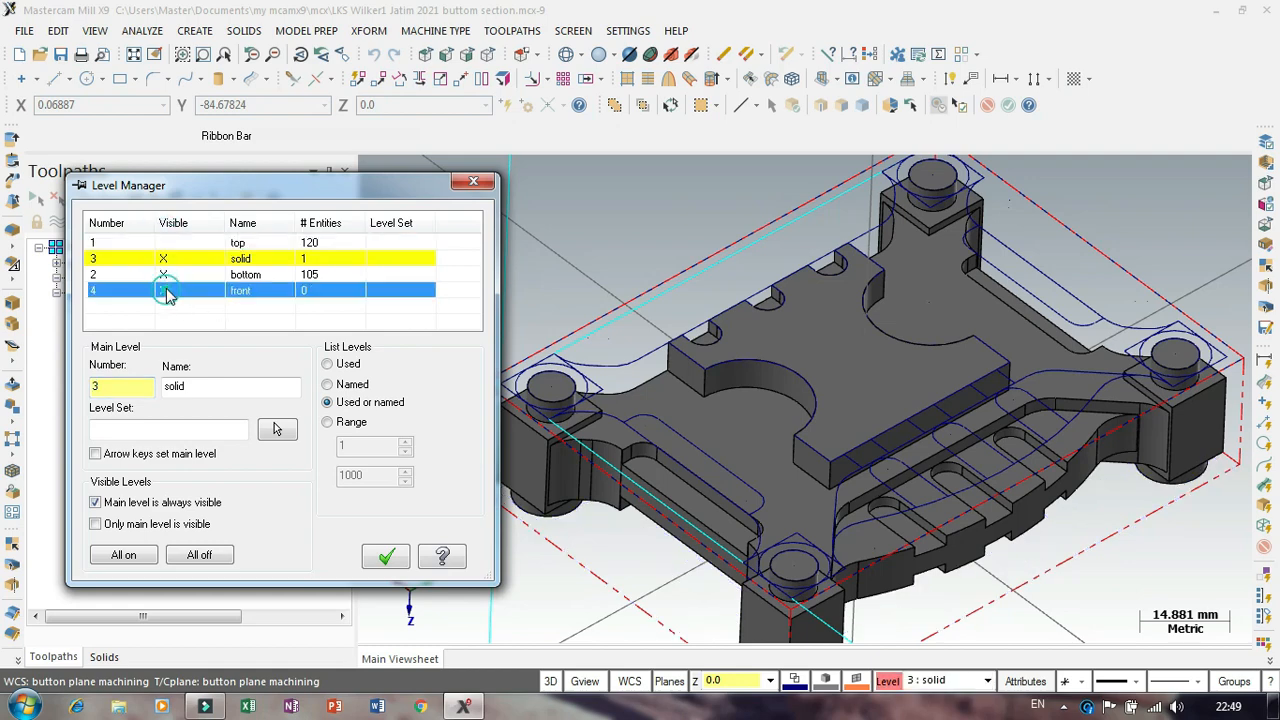
pyautogui.click(163, 274)
pyautogui.click(134, 259)
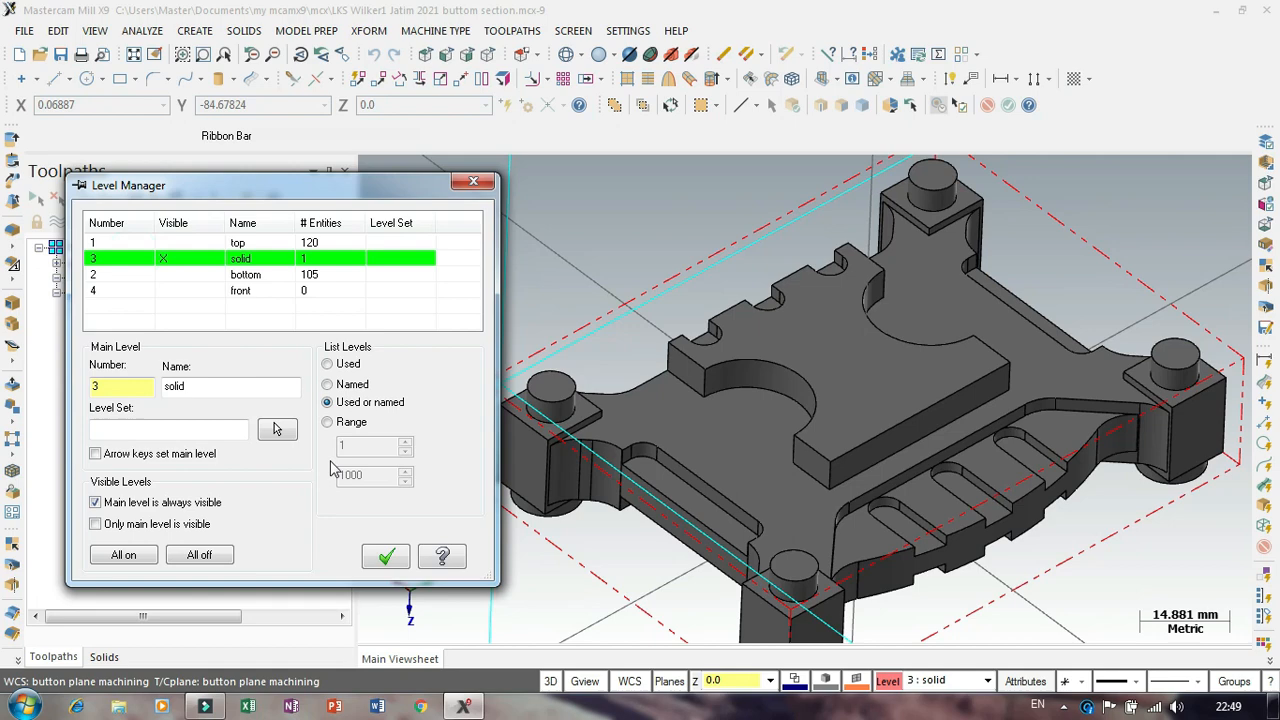
pyautogui.click(387, 560)
# Step: Start a solid One-distance Chamfer limited to edge selection, and pick the raised plate's upper short end edge and adjoining concave arc edge
pyautogui.scroll(3, 528, 335)
pyautogui.scroll(-3, 508, 305)
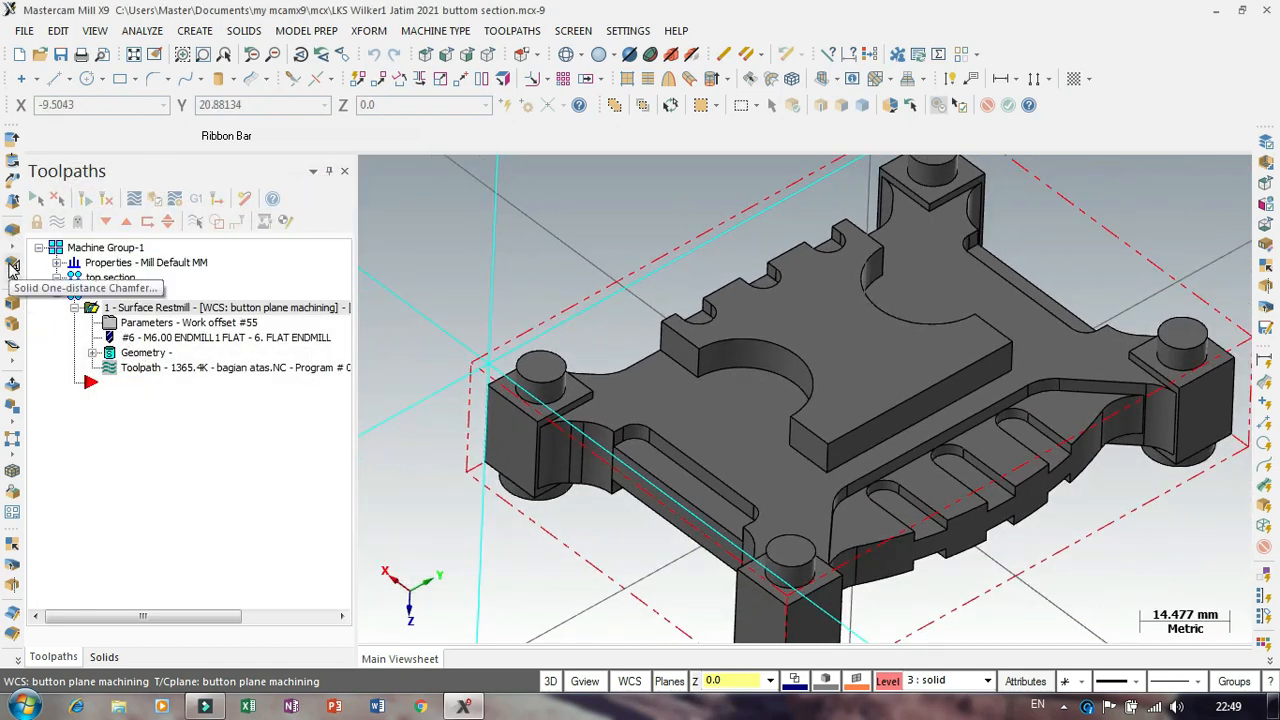
pyautogui.click(12, 265)
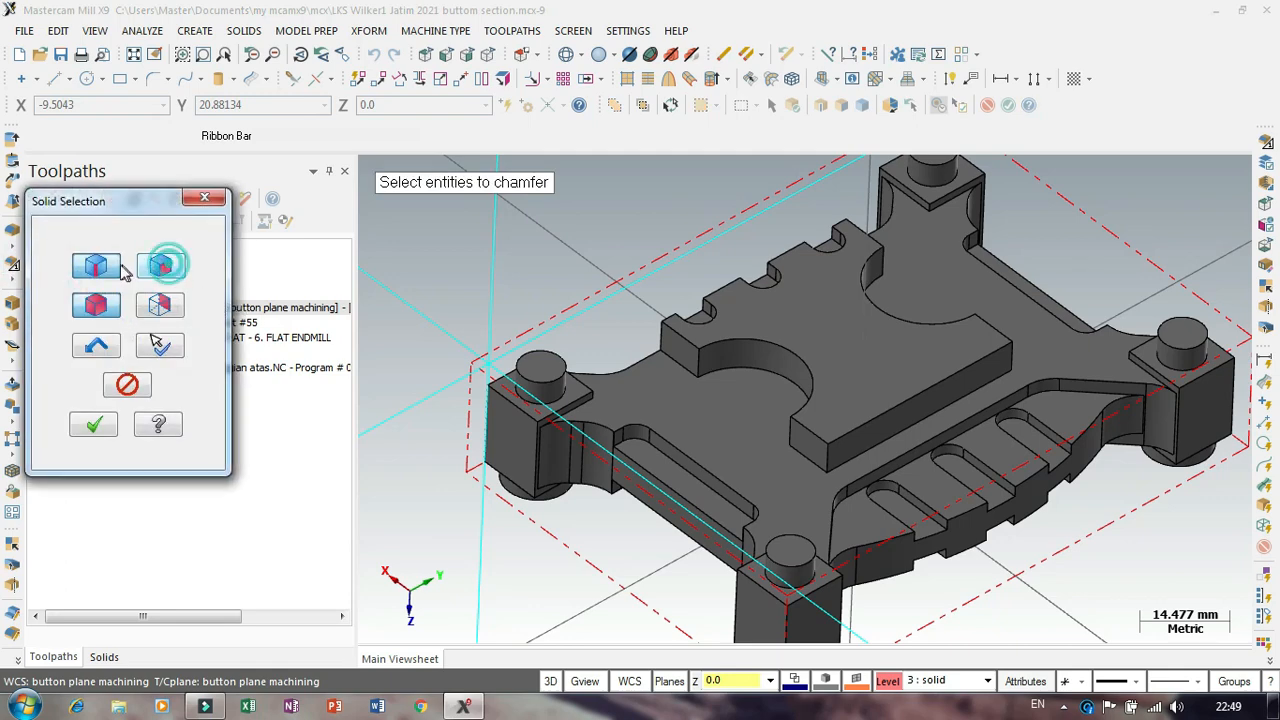
pyautogui.click(108, 264)
pyautogui.click(101, 311)
pyautogui.click(99, 262)
pyautogui.click(105, 310)
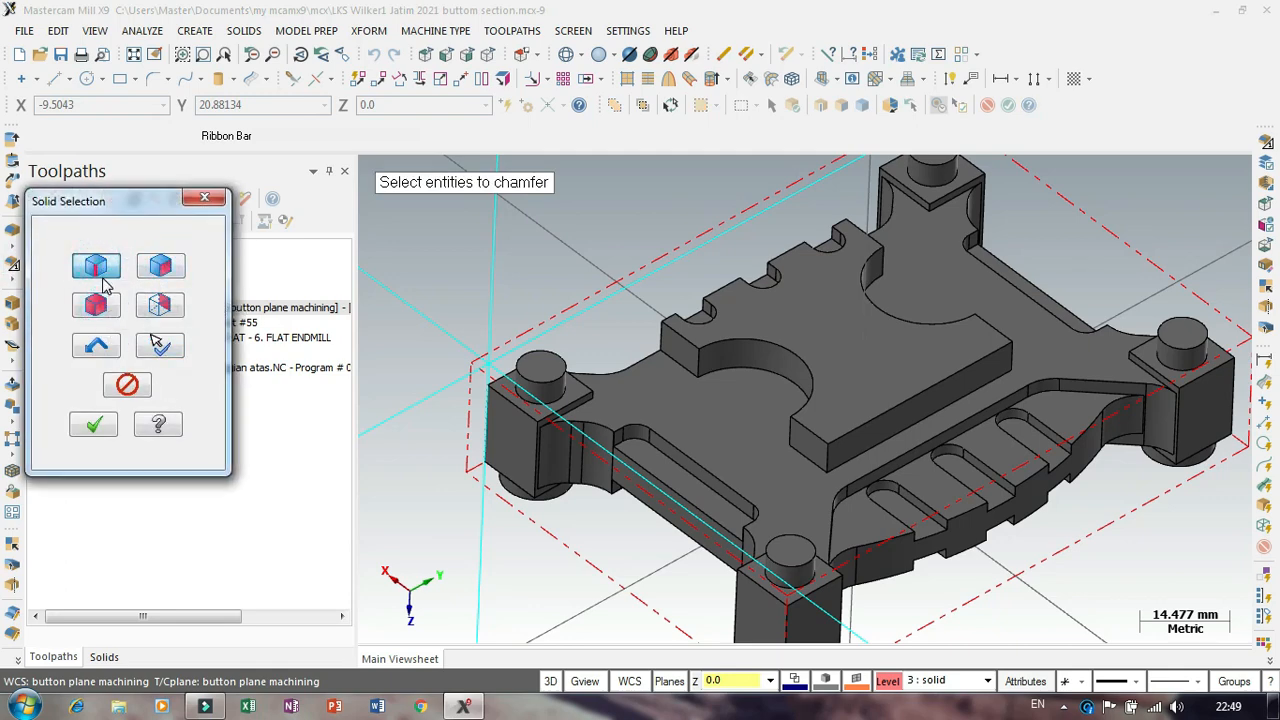
pyautogui.scroll(3, 704, 325)
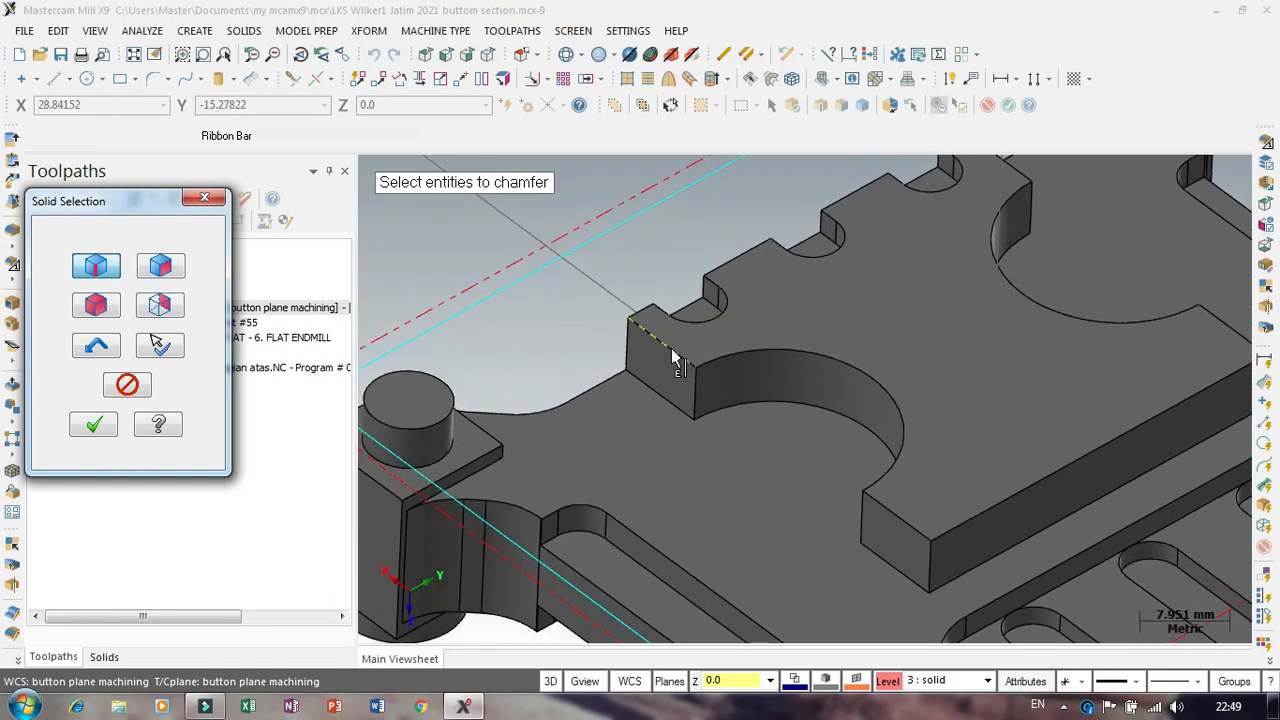
pyautogui.click(671, 346)
pyautogui.click(728, 366)
# Step: Add the short upper edge beyond the first arc and the long straight upper edge of the raised plate to the chamfer
pyautogui.scroll(-2, 640, 350)
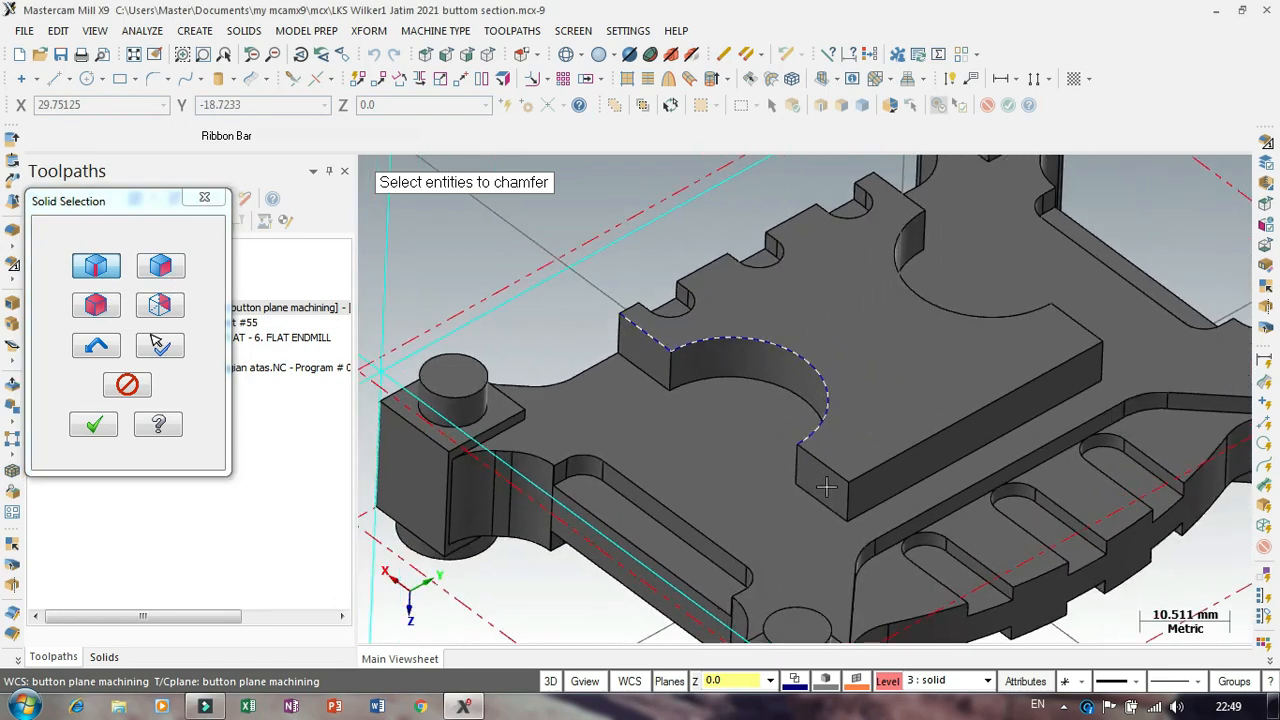
pyautogui.scroll(2, 846, 477)
pyautogui.click(835, 467)
pyautogui.click(888, 459)
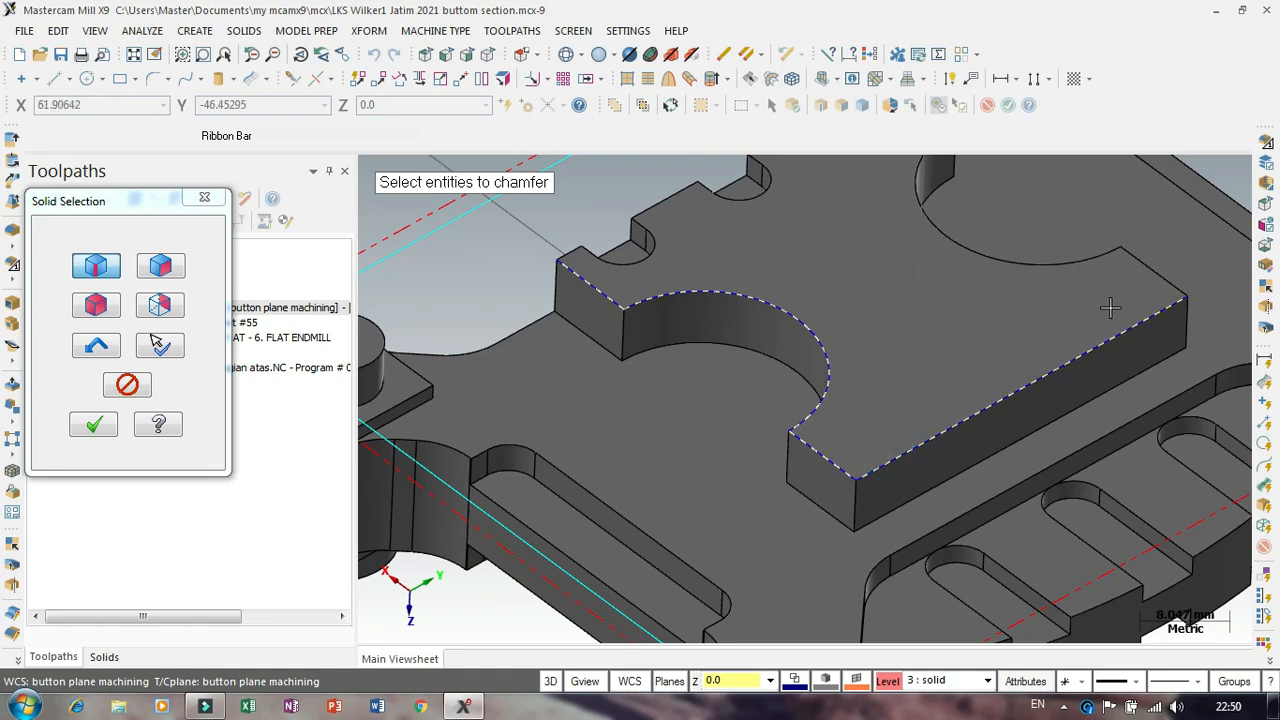
# Step: Add the short edge past the long side, the second concave arc edge and its far-end edge, and accept the chamfer selection
pyautogui.scroll(-1, 872, 424)
pyautogui.scroll(-1, 872, 424)
pyautogui.scroll(1, 1000, 320)
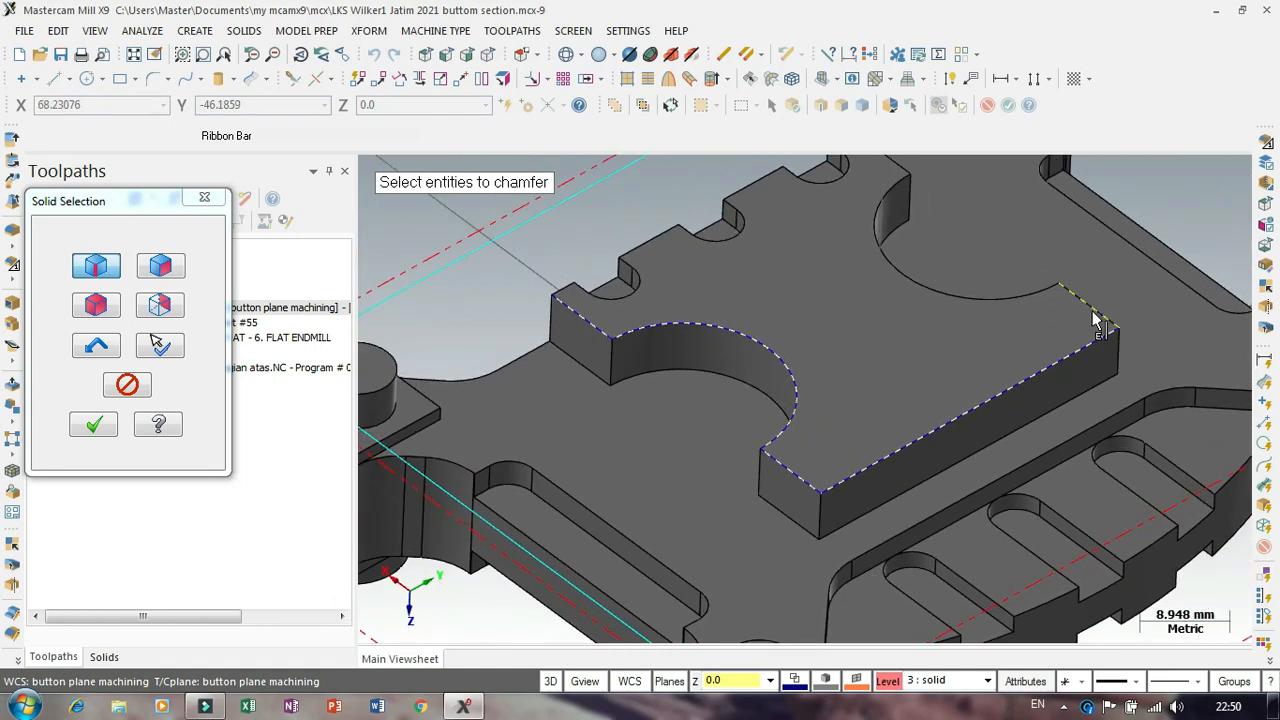
pyautogui.click(1090, 310)
pyautogui.click(1015, 296)
pyautogui.scroll(-1, 1017, 300)
pyautogui.scroll(1, 928, 235)
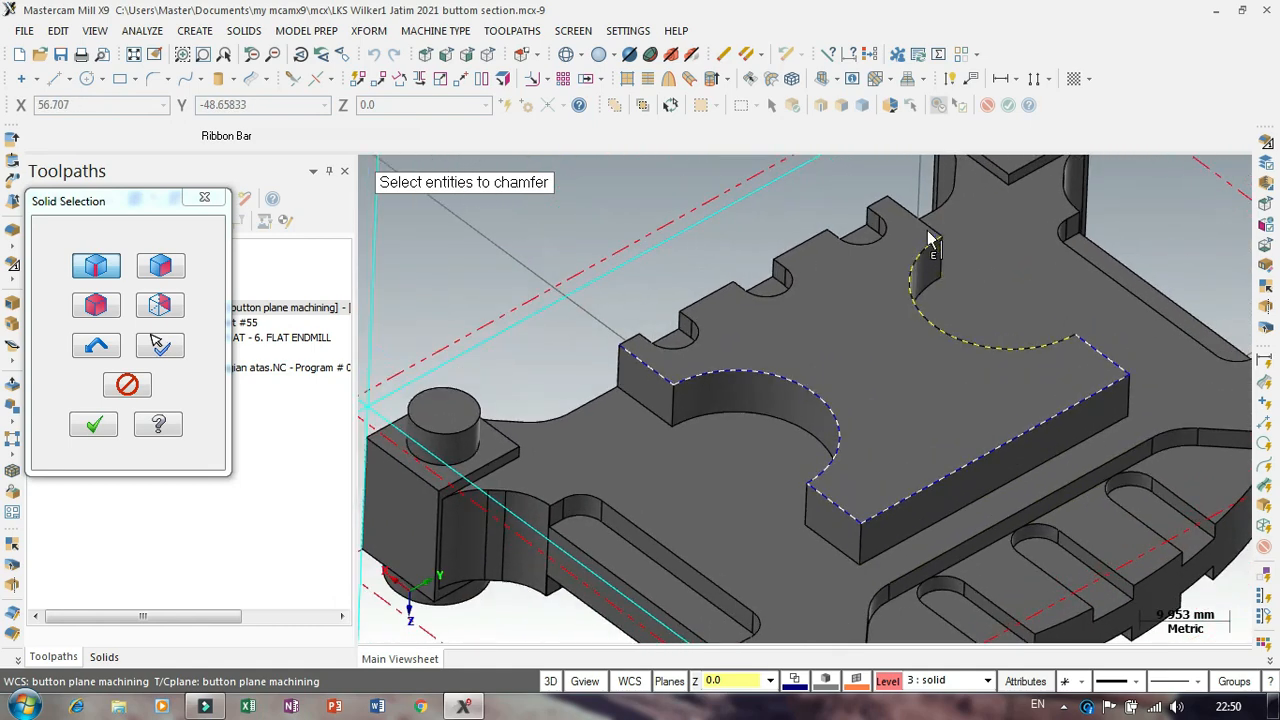
pyautogui.click(922, 226)
pyautogui.click(100, 425)
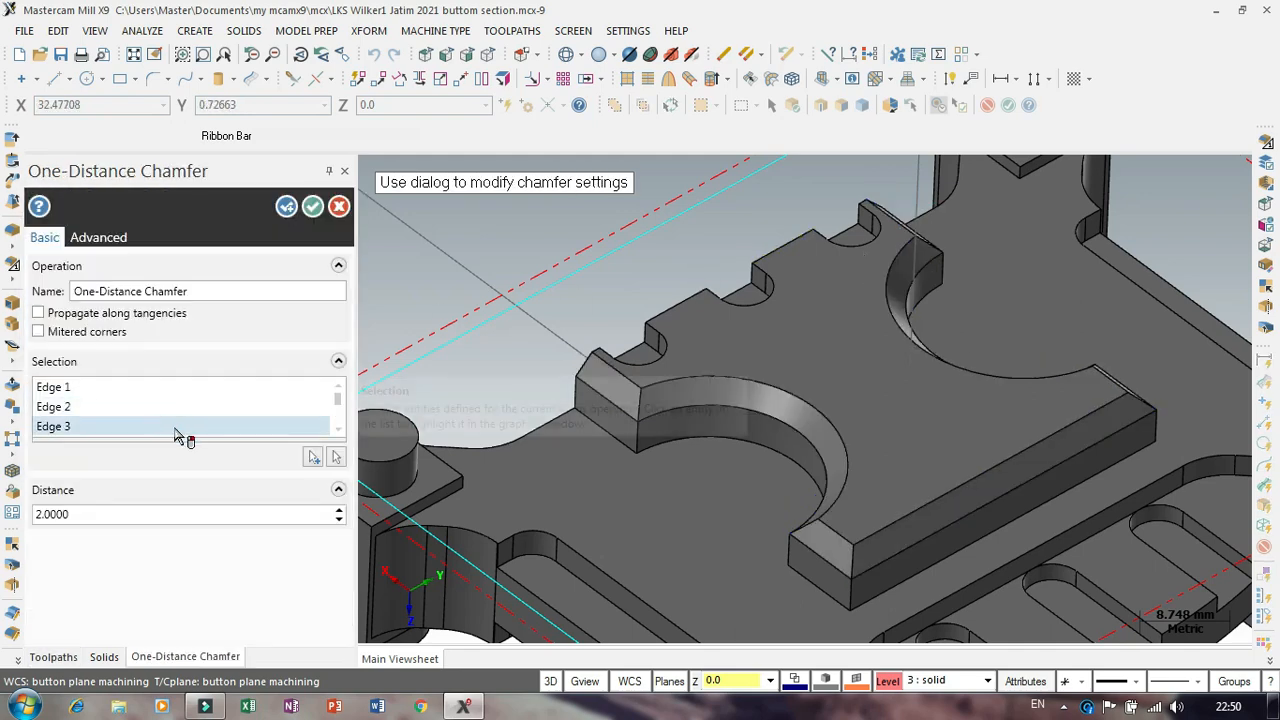
# Step: Set the raised plate's chamfer distance to 1 mm and apply the One-Distance Chamfer
pyautogui.click(125, 519)
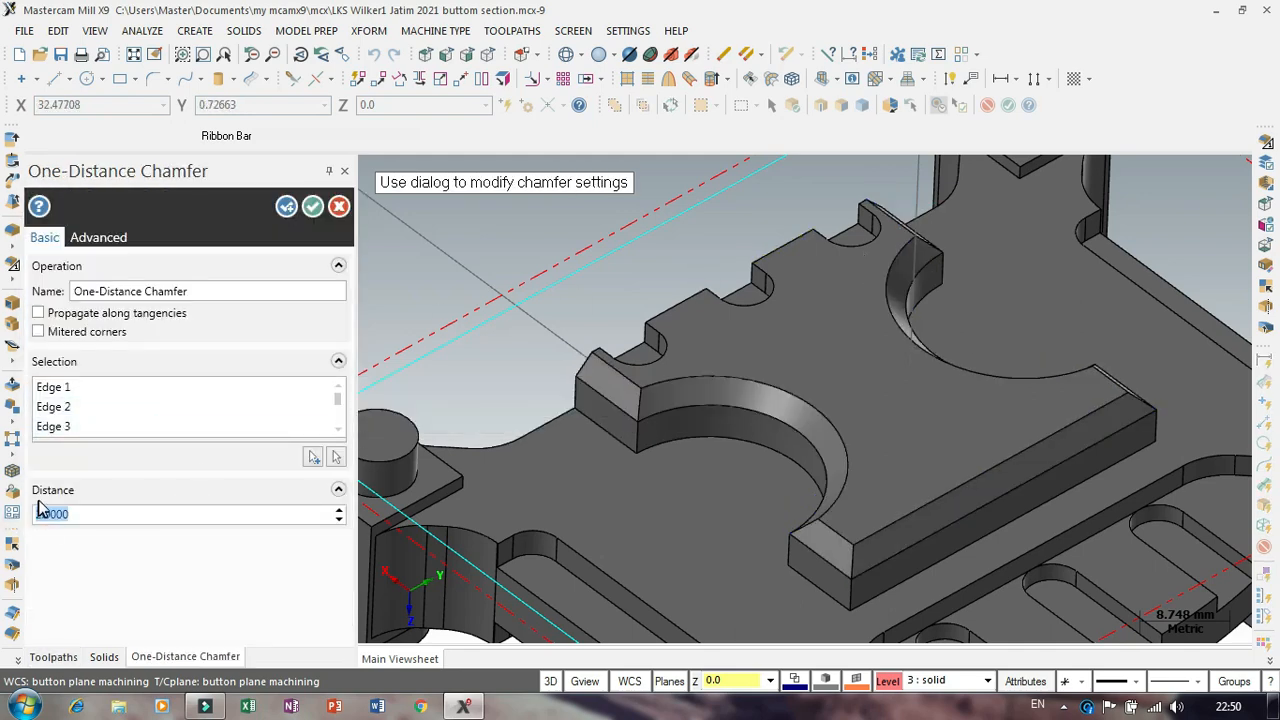
pyautogui.write('1')
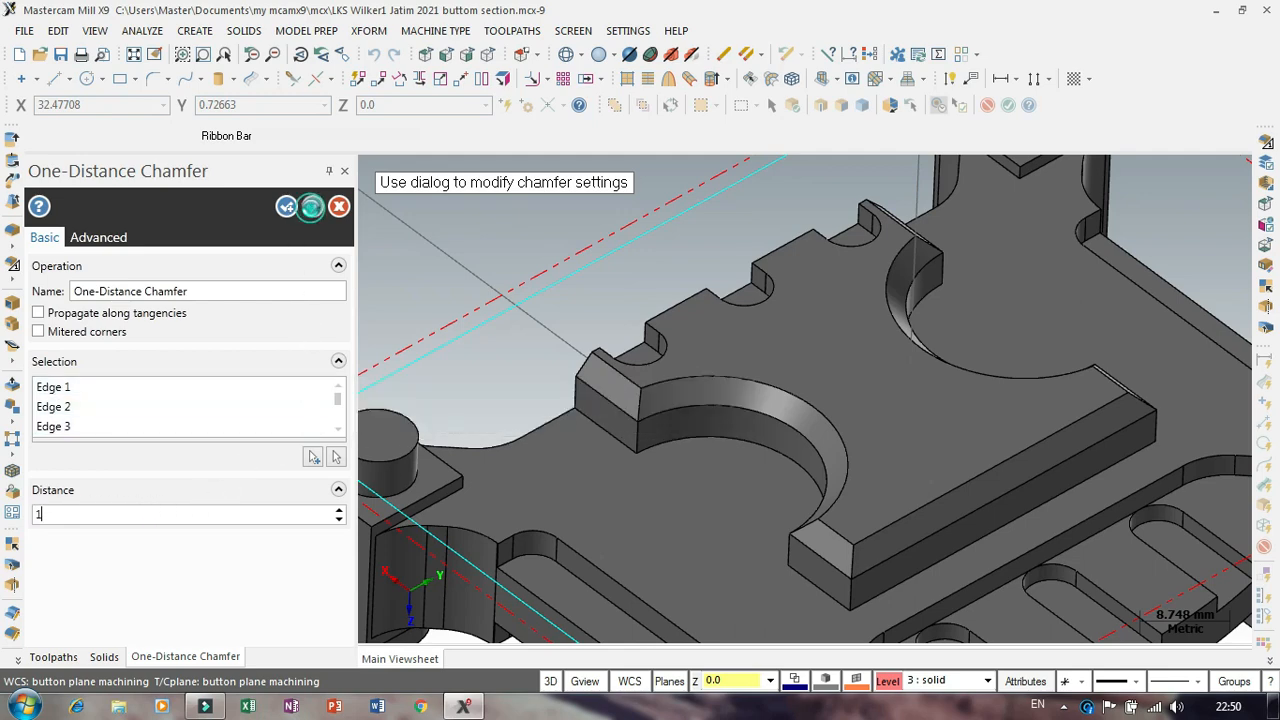
pyautogui.click(313, 206)
# Step: Regenerate the bottom section's Surface Restmill toolpath so it includes the chamfered solid
pyautogui.scroll(-5, 705, 275)
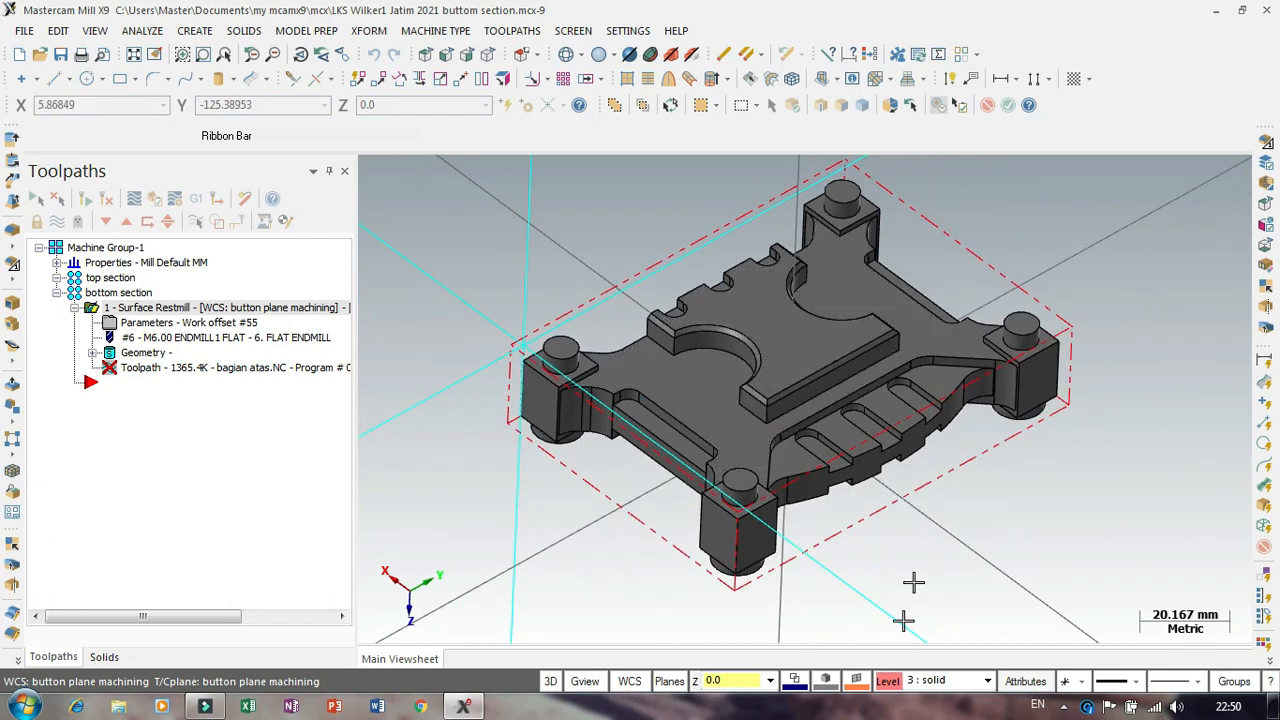
pyautogui.scroll(-1, 1012, 593)
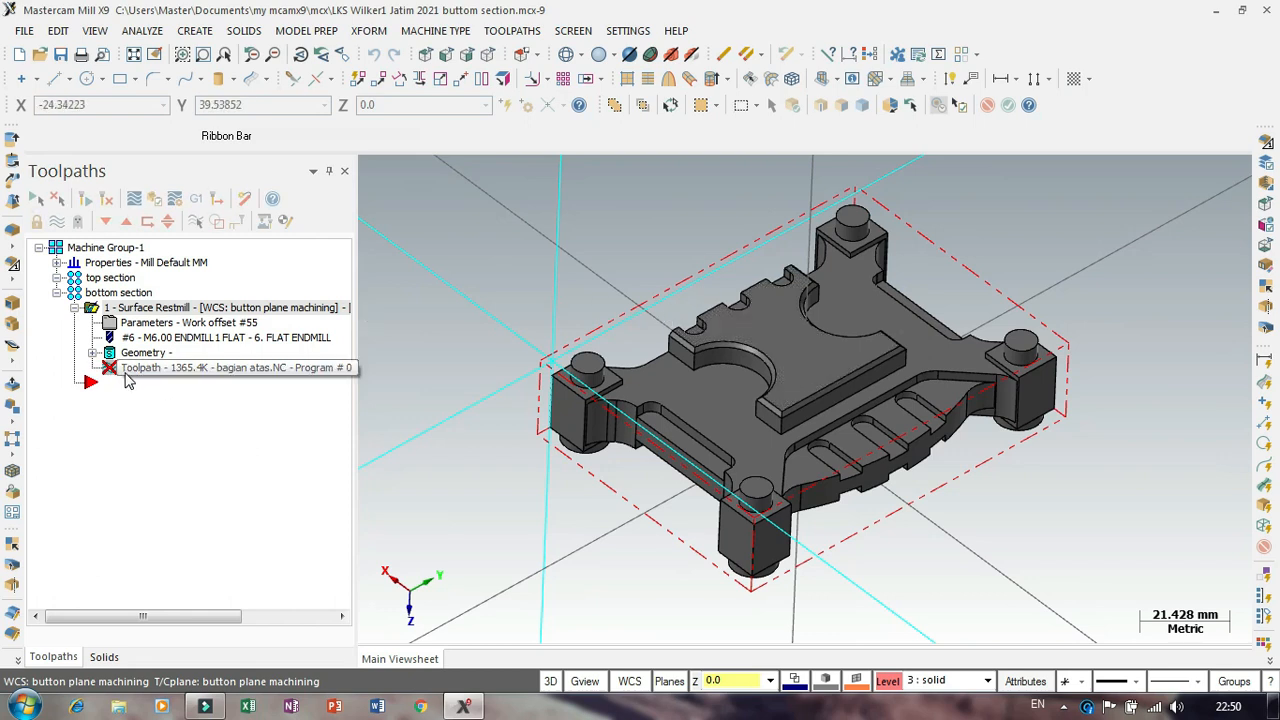
pyautogui.click(82, 200)
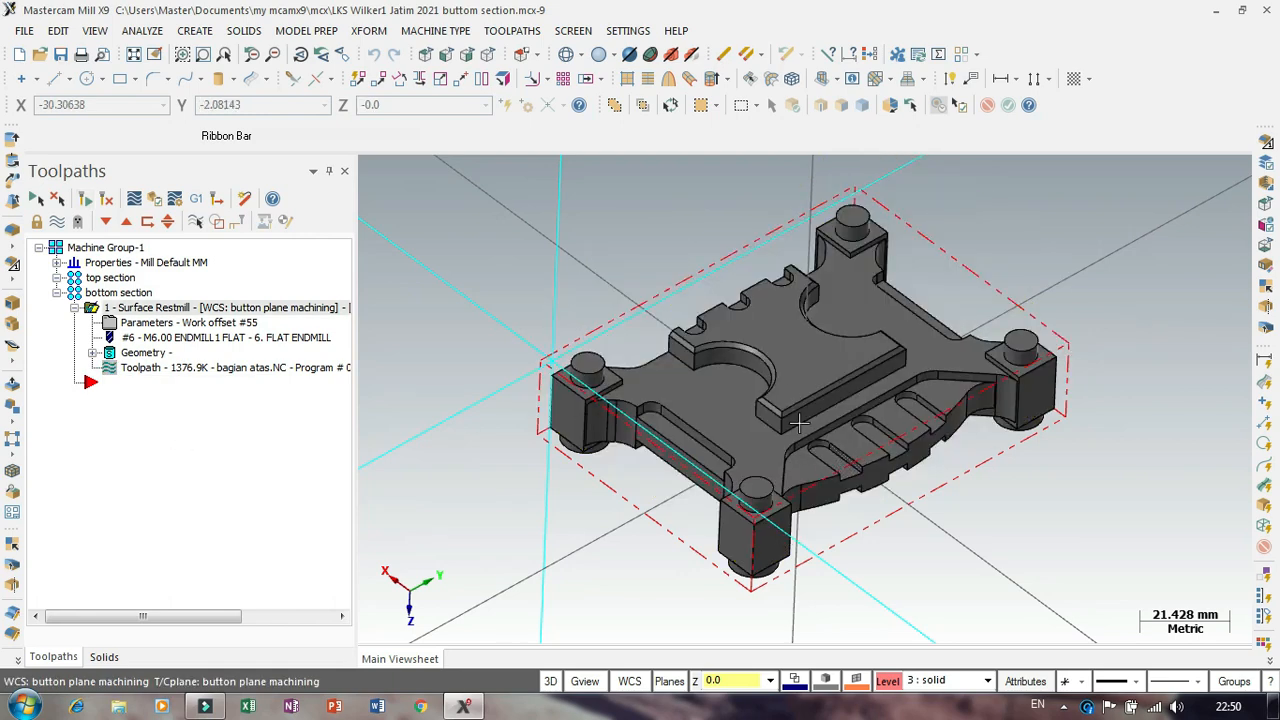
# Step: Start a Contour mill toolpath in the bottom section and make the bottom level visible for chaining
pyautogui.rightClick(134, 387)
pyautogui.moveTo(226, 242)
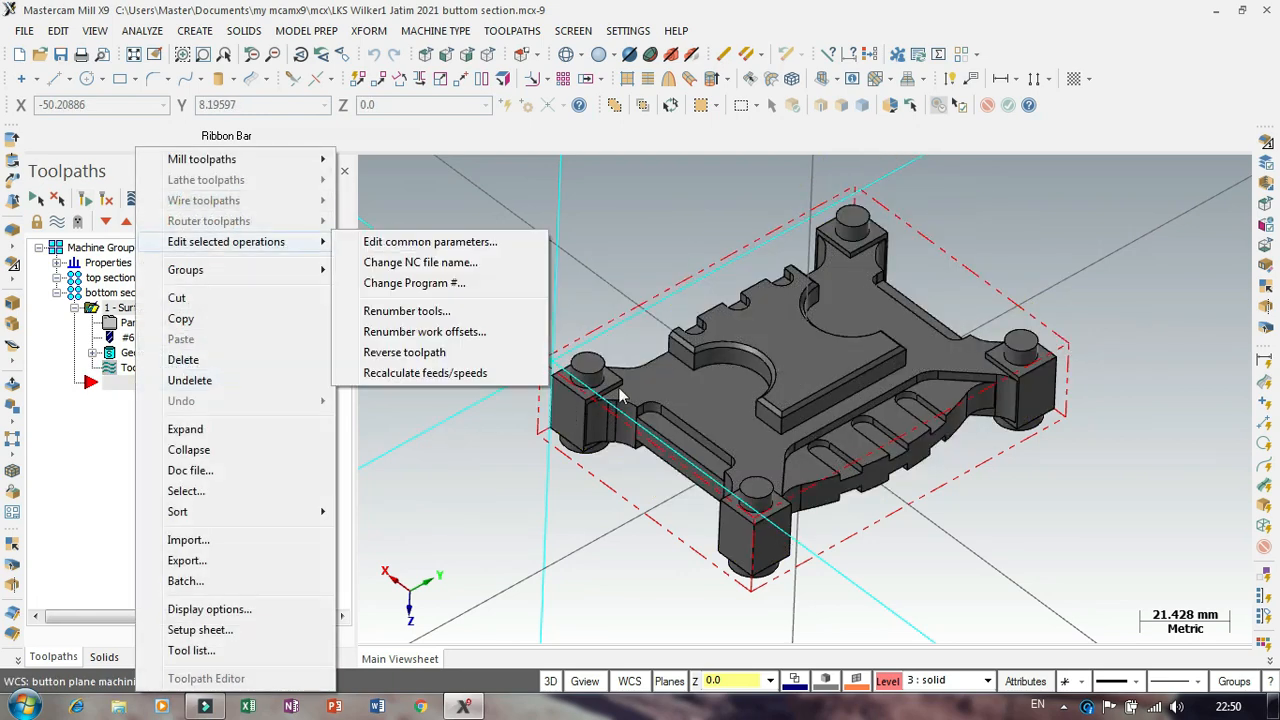
pyautogui.moveTo(216, 162)
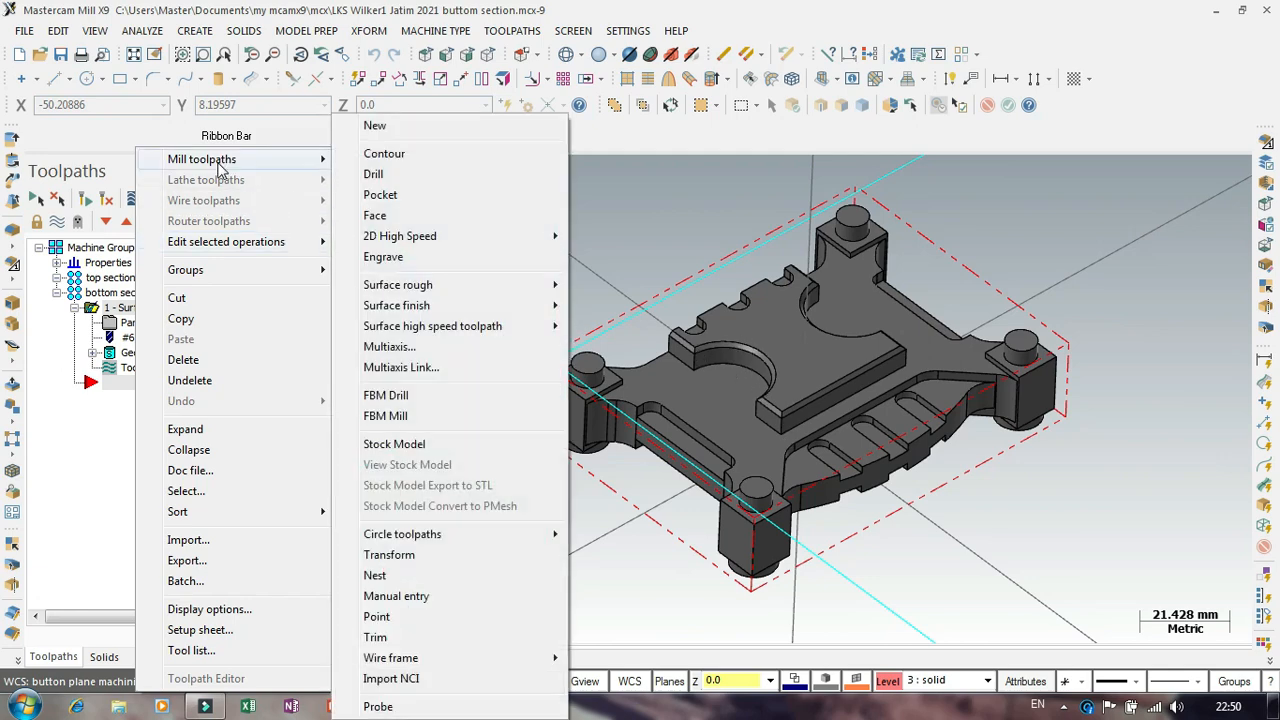
pyautogui.click(385, 155)
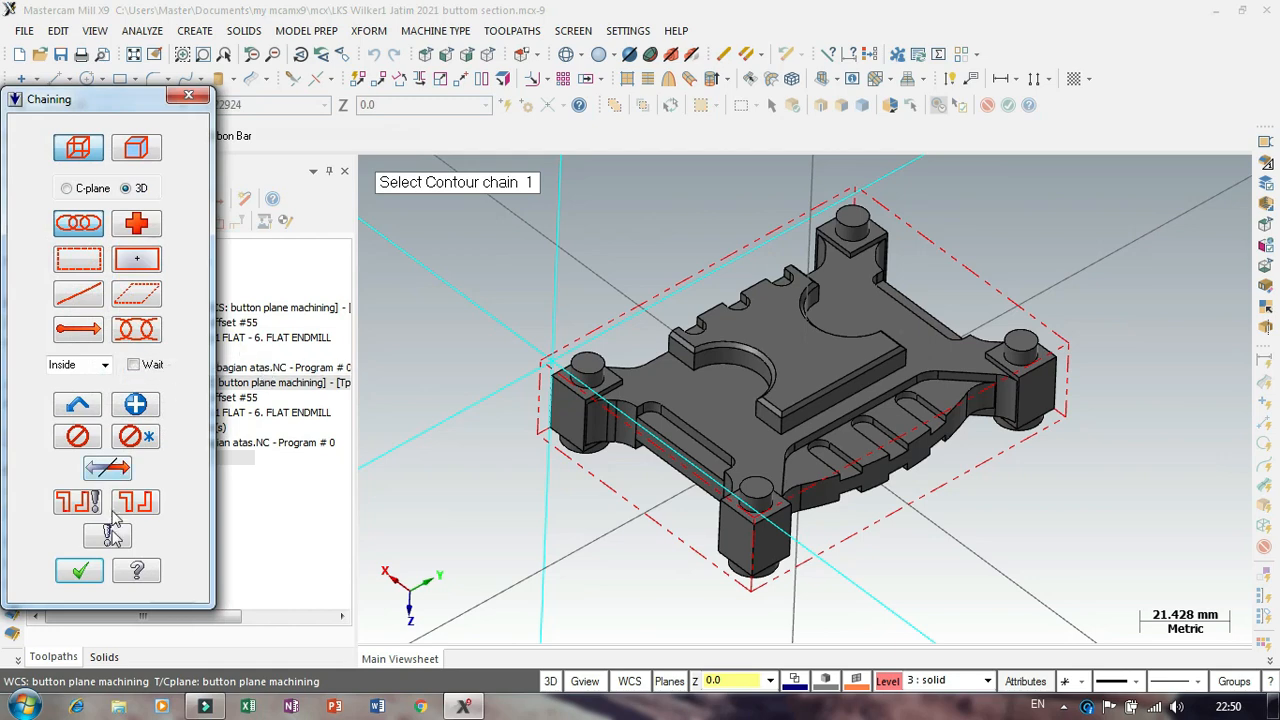
pyautogui.scroll(1, 735, 351)
pyautogui.scroll(8, 735, 351)
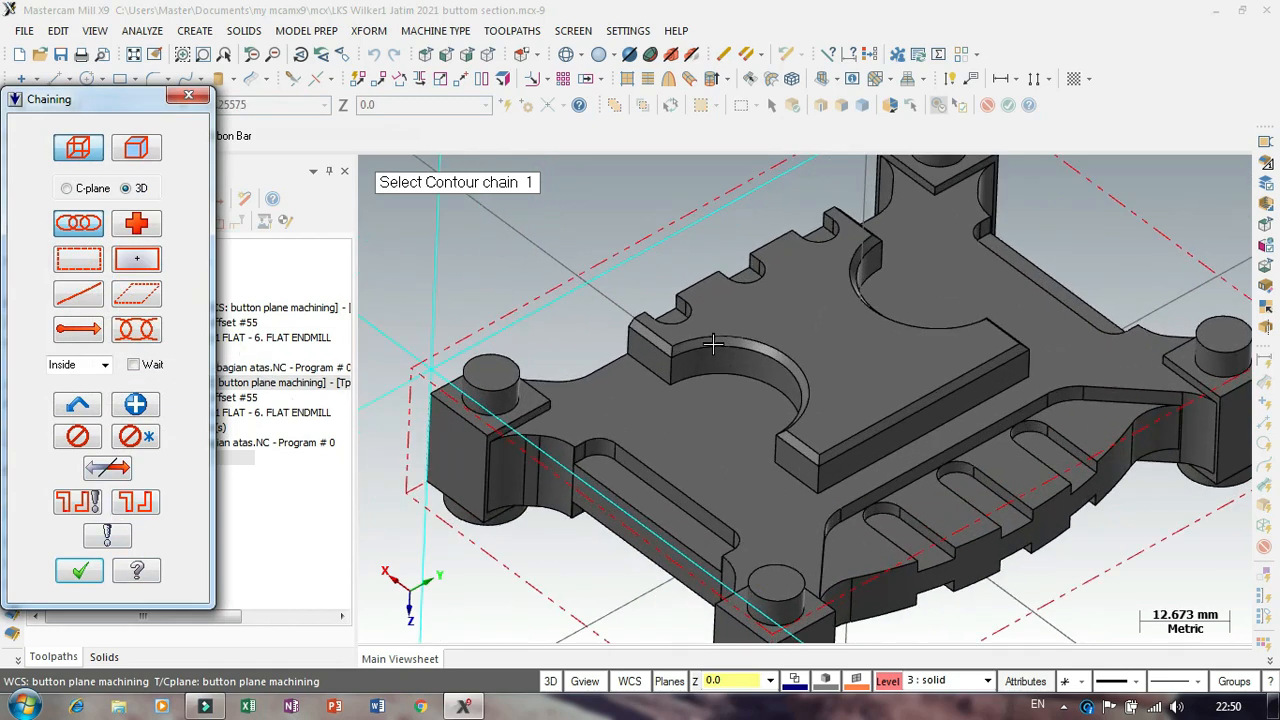
pyautogui.click(888, 681)
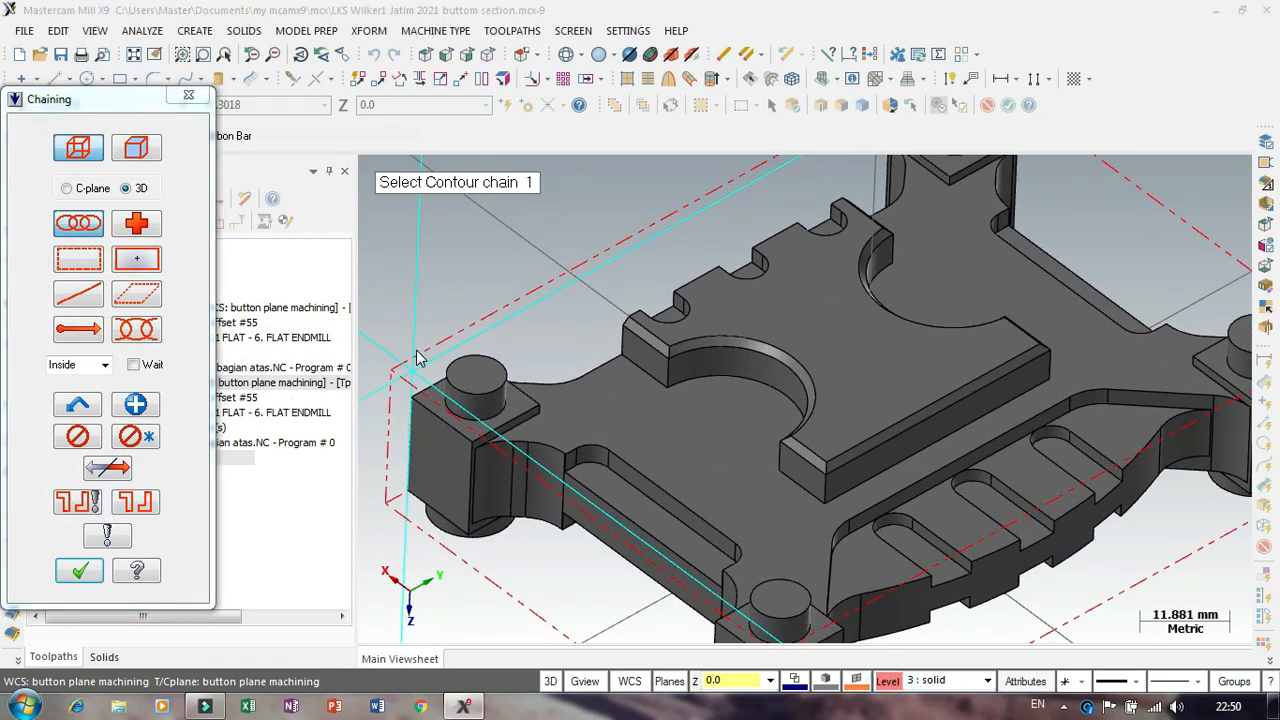
pyautogui.click(178, 273)
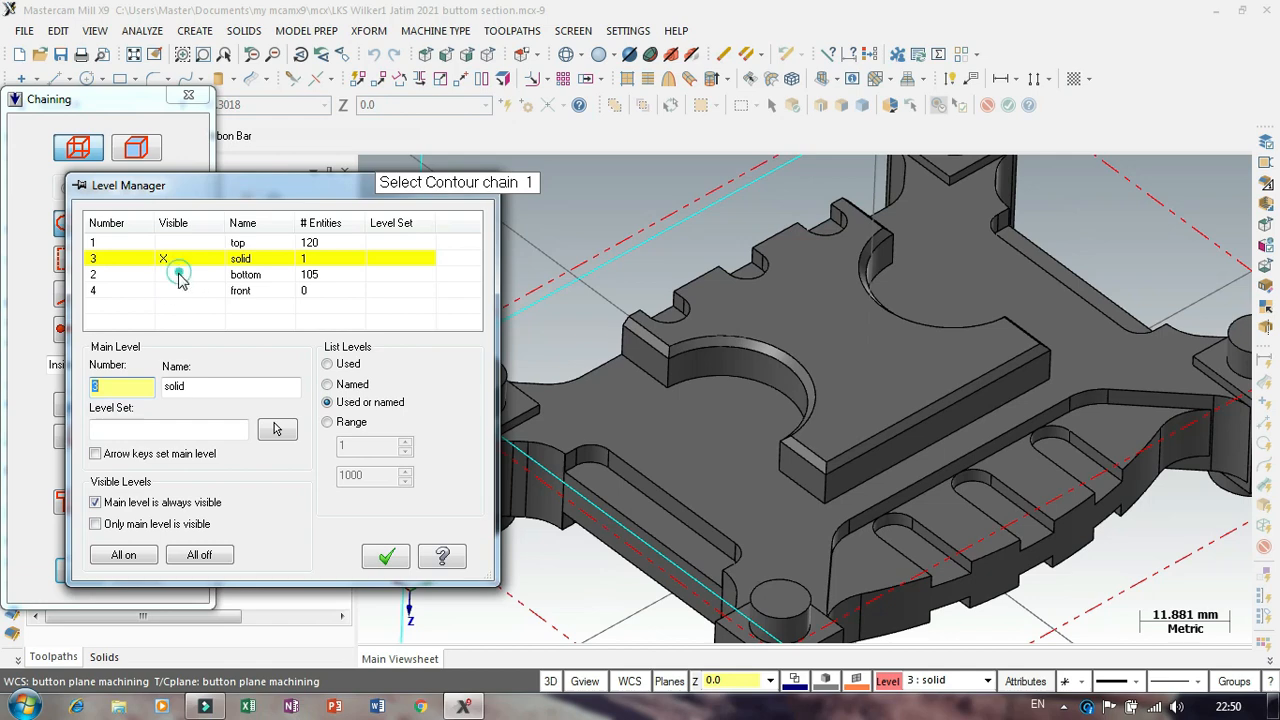
pyautogui.click(123, 259)
pyautogui.click(386, 556)
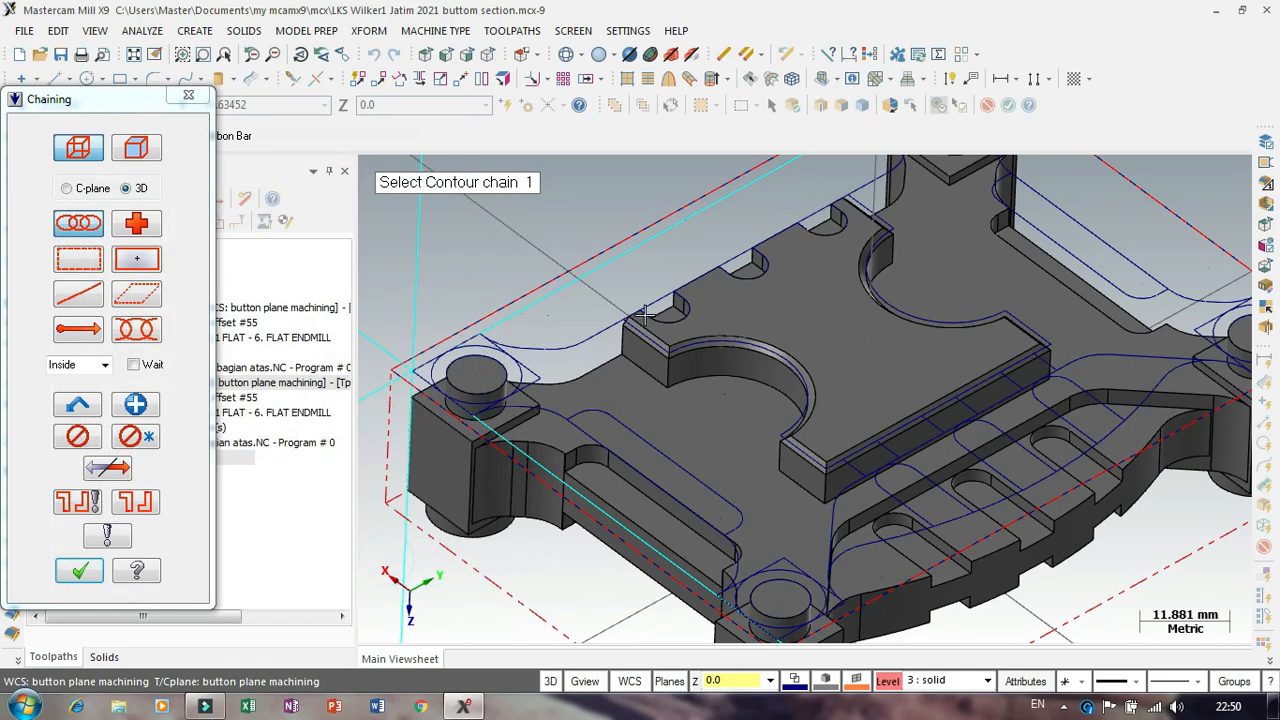
# Step: Chain the raised plate's upper edge wireframe, starting at its short end by the first concave arc, and accept the contour chain
pyautogui.scroll(2, 636, 333)
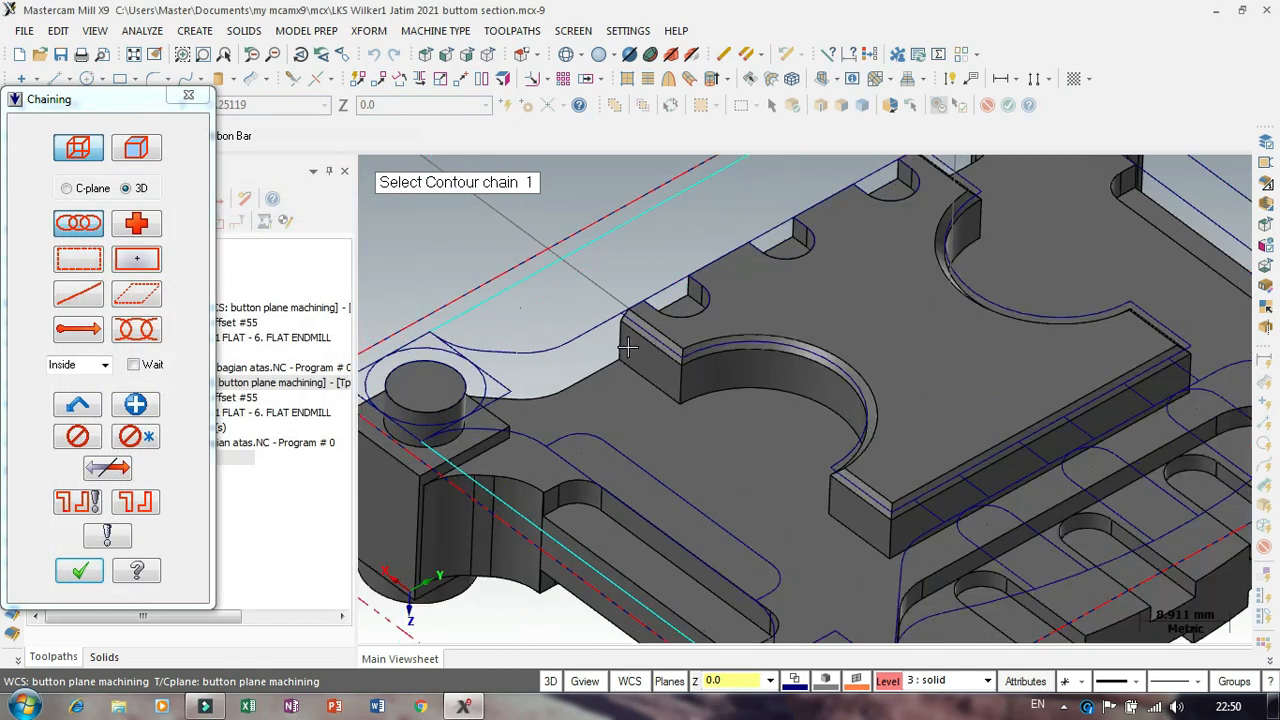
pyautogui.click(632, 322)
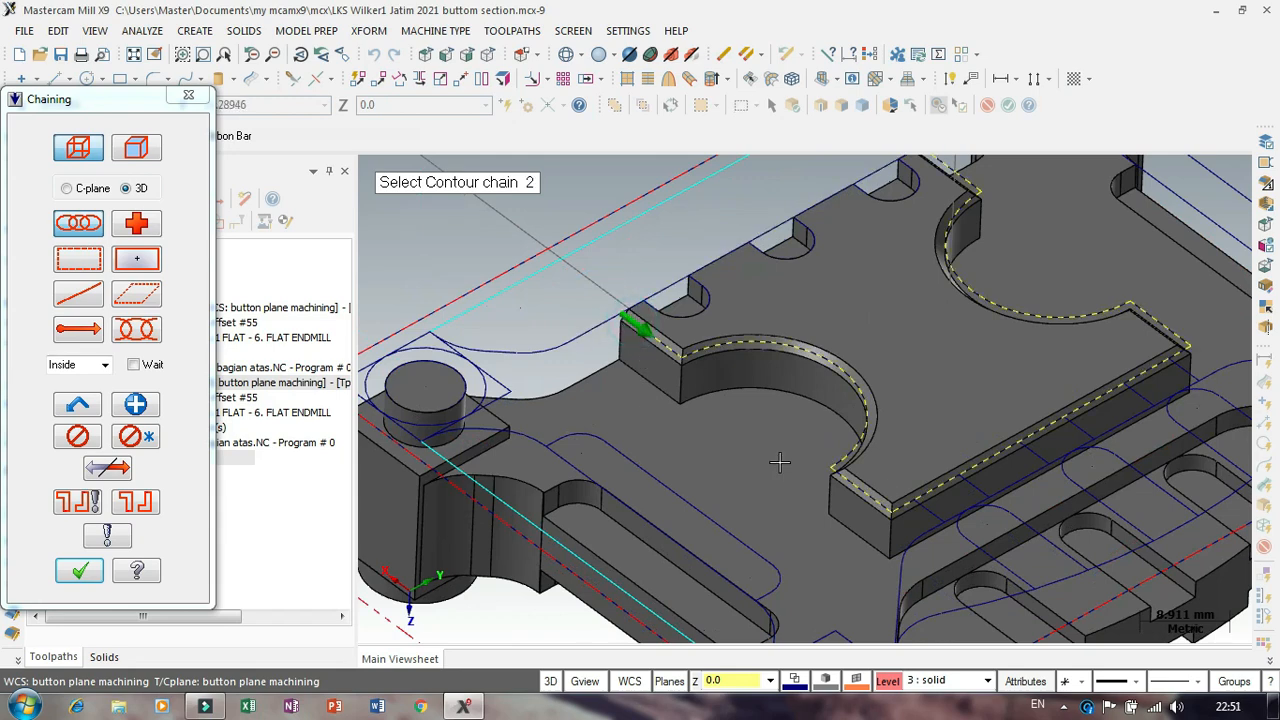
pyautogui.scroll(-2, 775, 515)
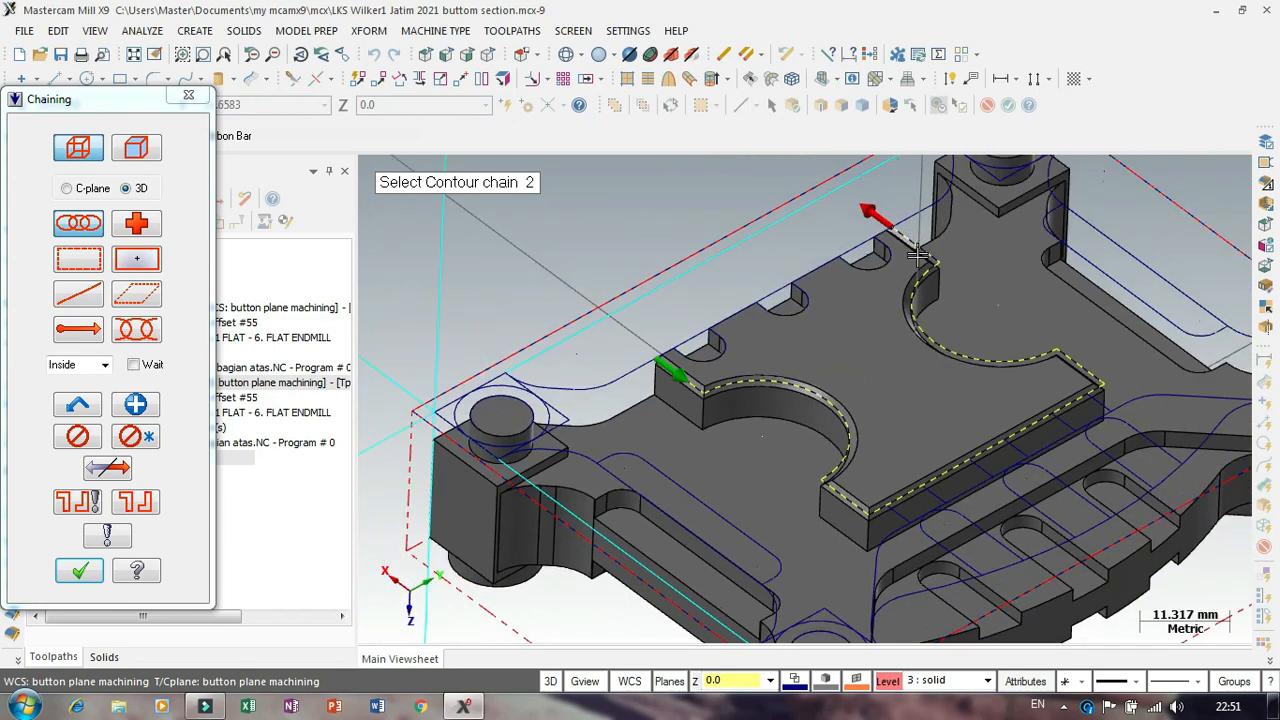
pyautogui.click(79, 570)
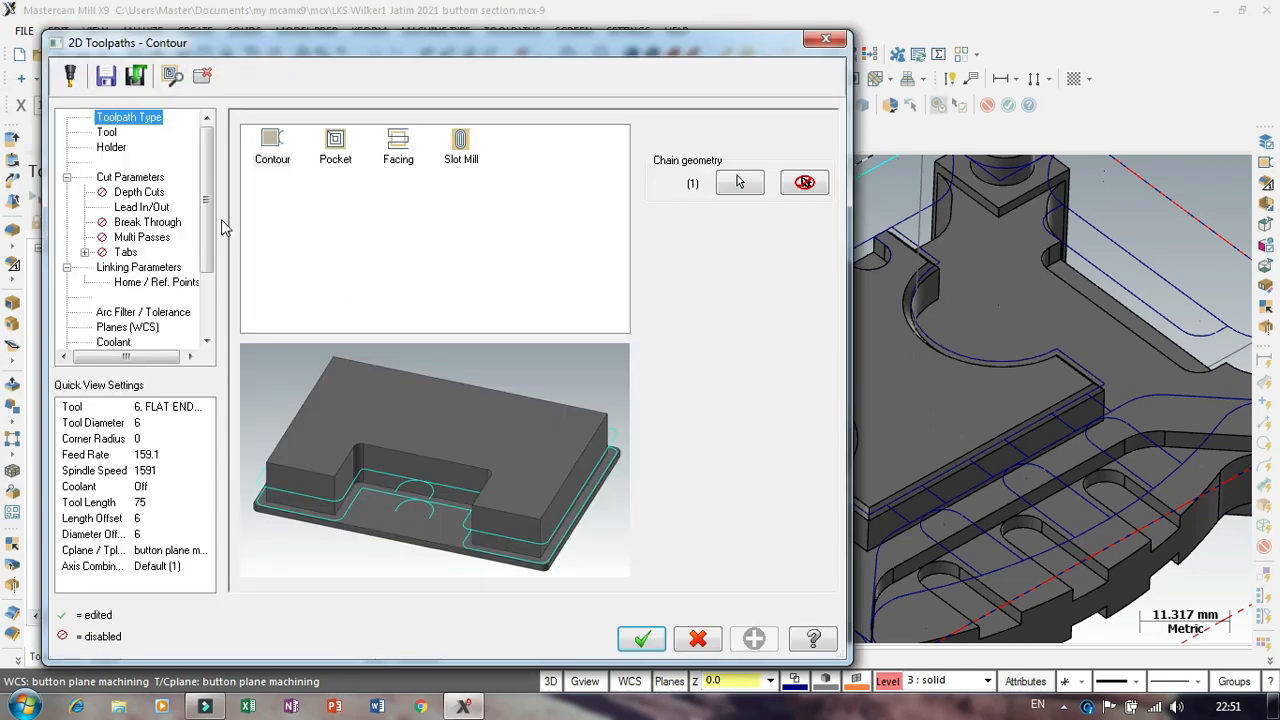
# Step: Add the 10 / 45 CHAMFER MILL from the tool library, filtered to chamfer mills, as the contour tool
pyautogui.click(106, 133)
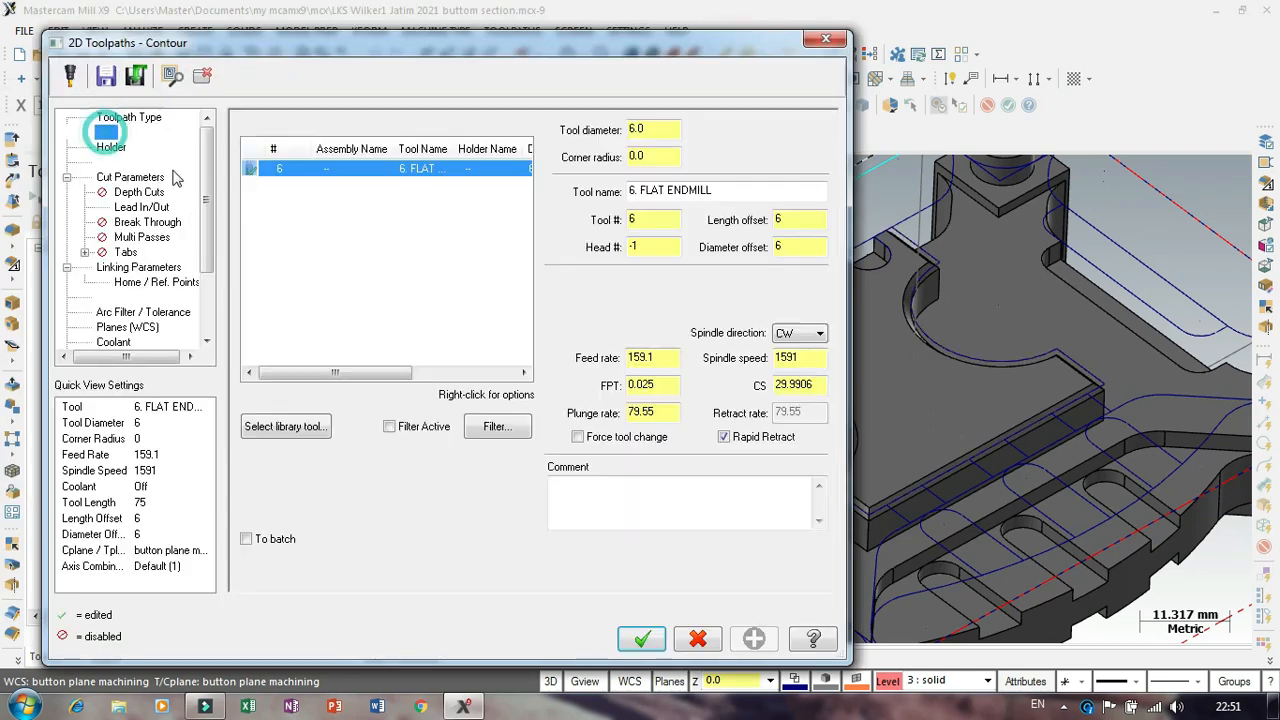
pyautogui.click(295, 428)
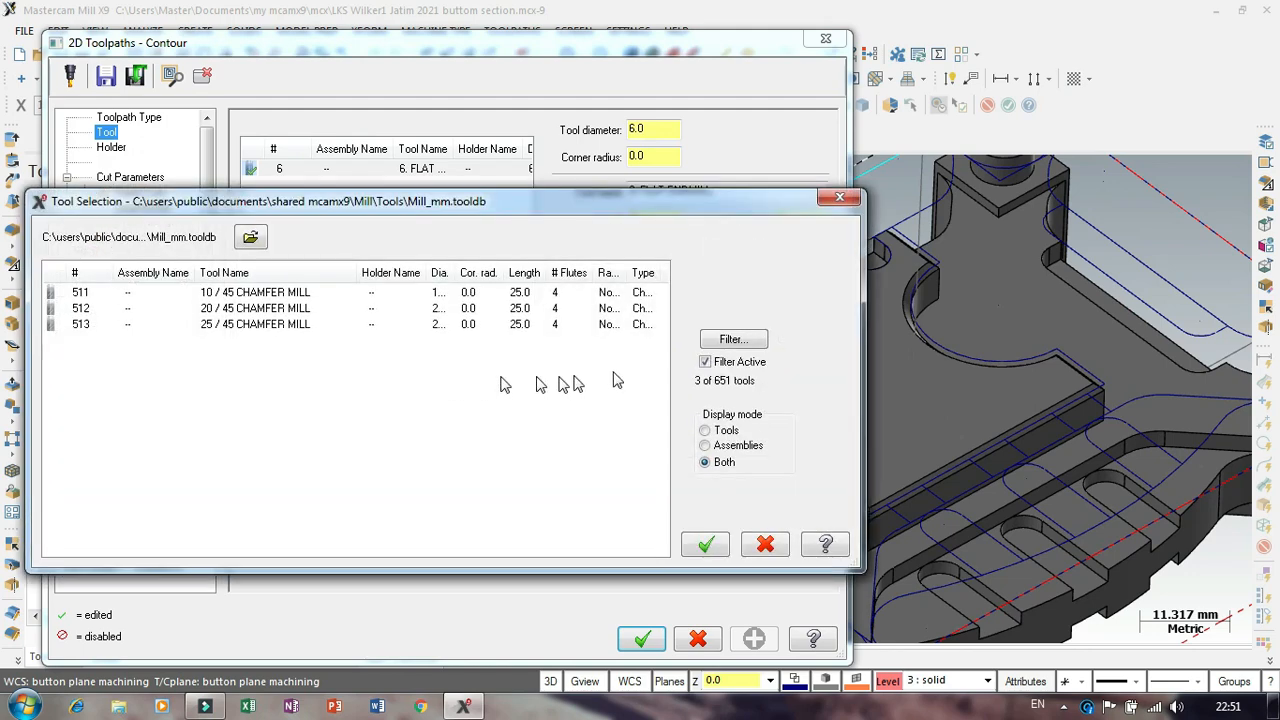
pyautogui.click(738, 341)
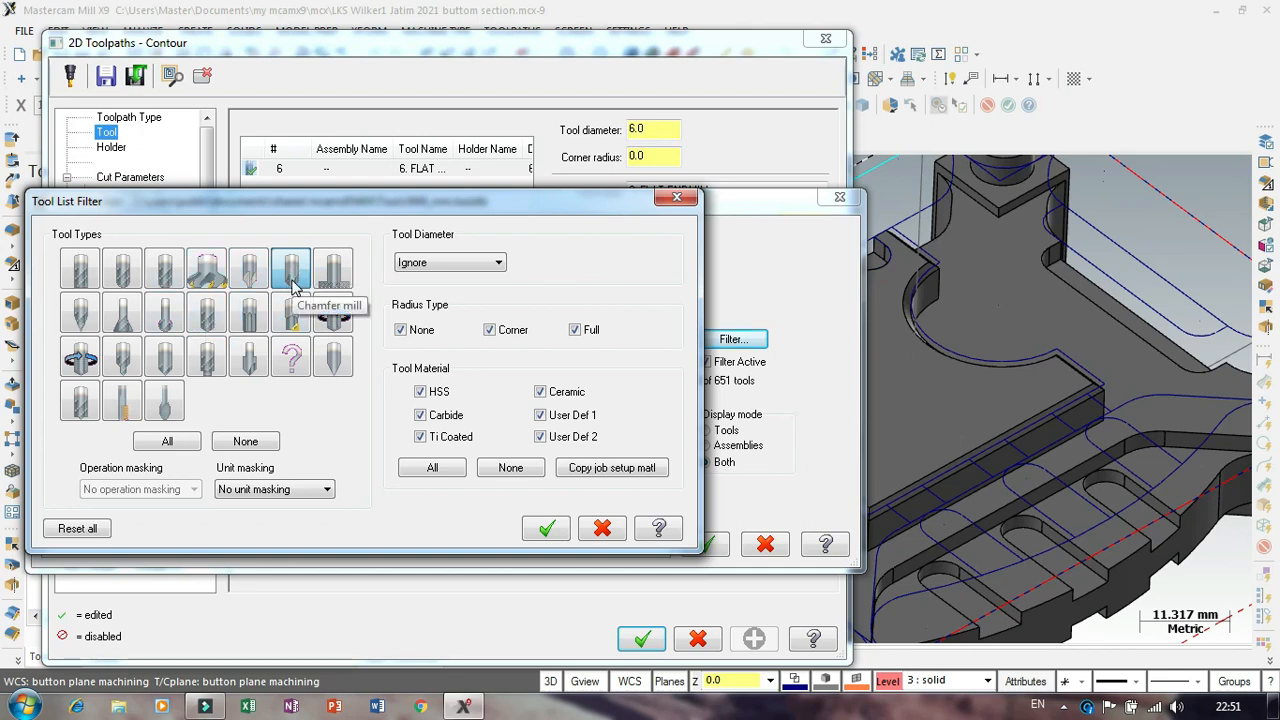
pyautogui.click(546, 528)
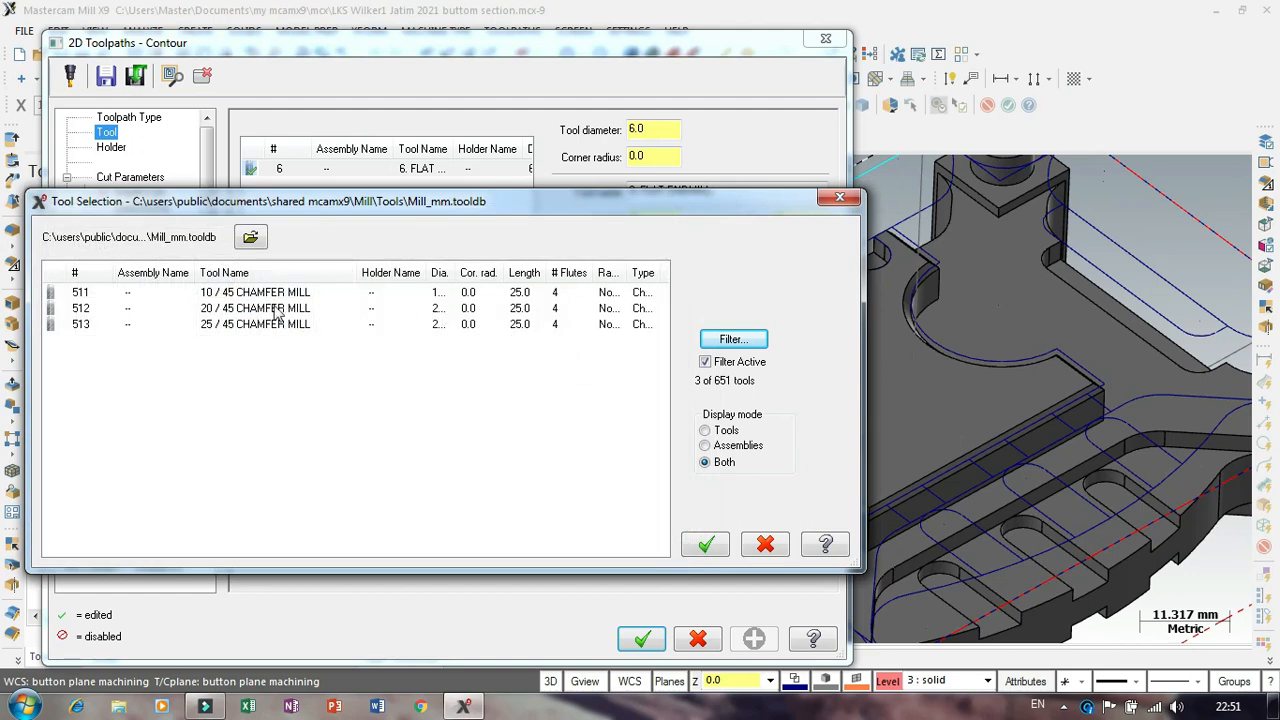
pyautogui.click(235, 292)
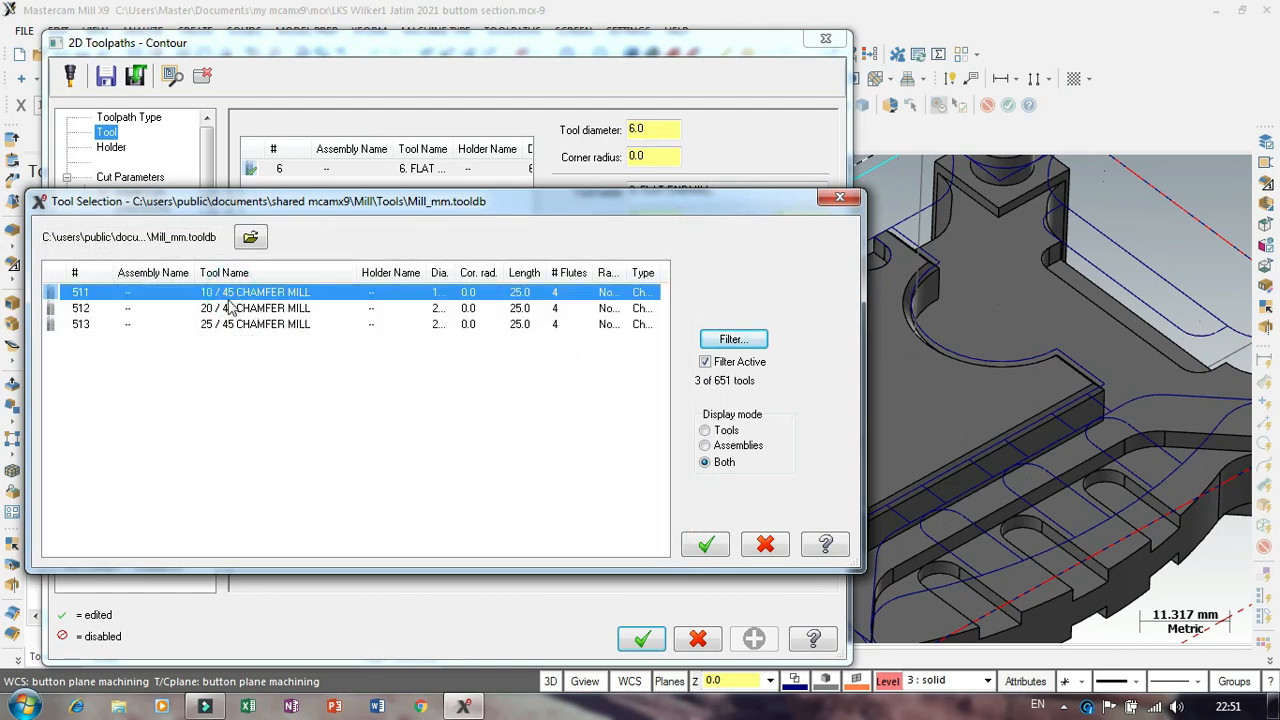
pyautogui.click(713, 551)
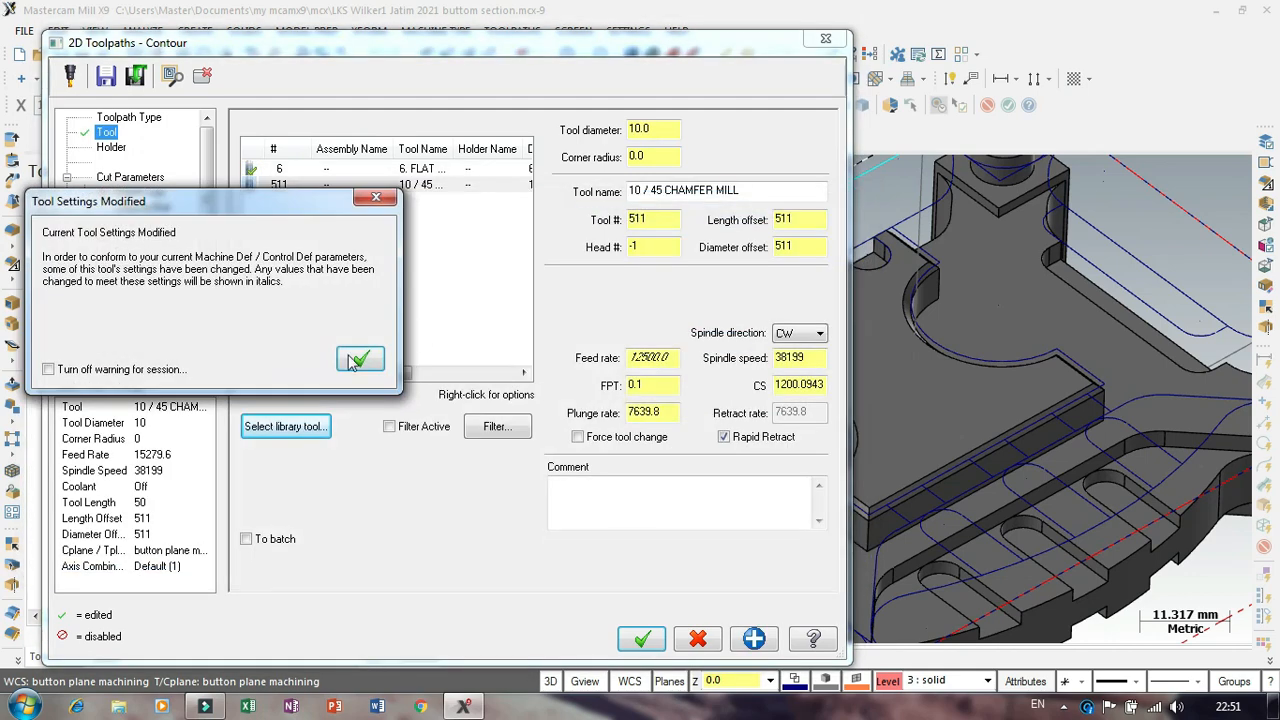
pyautogui.click(358, 357)
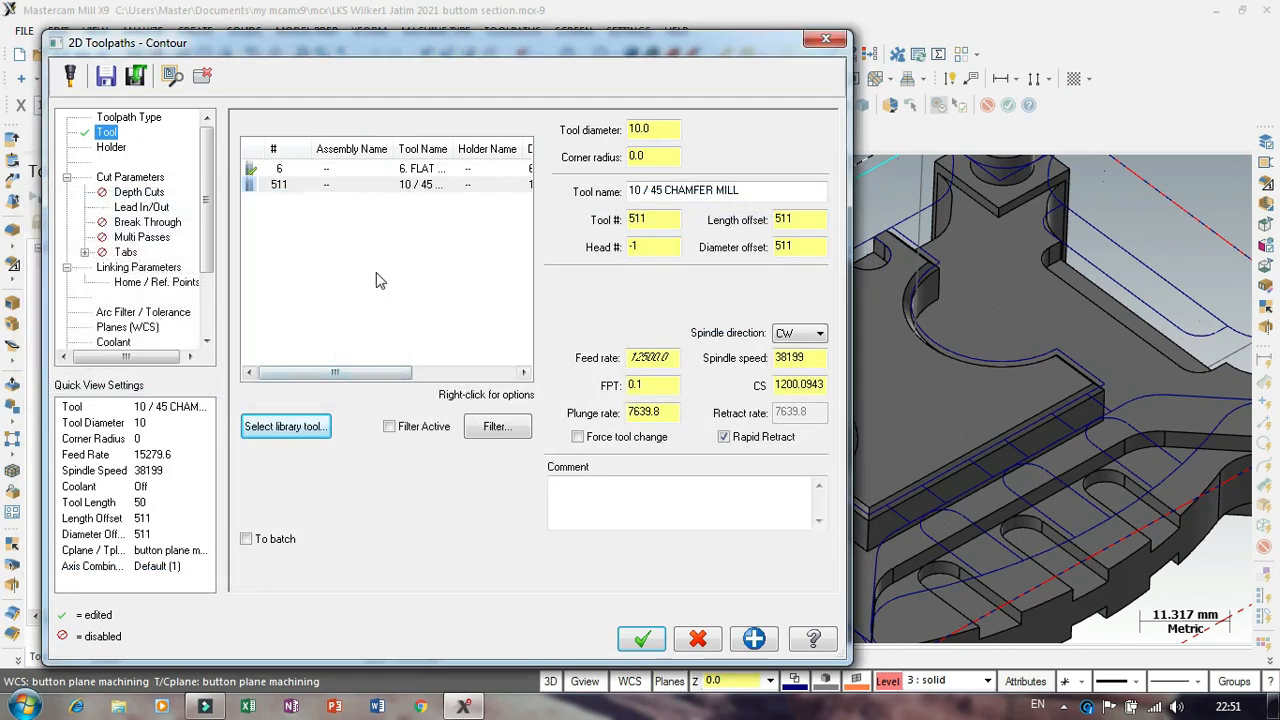
# Step: Set the chamfer mill's feed rate to 1000 and its spindle speed to 4500
pyautogui.click(292, 184)
pyautogui.click(352, 352)
pyautogui.doubleClick(634, 357)
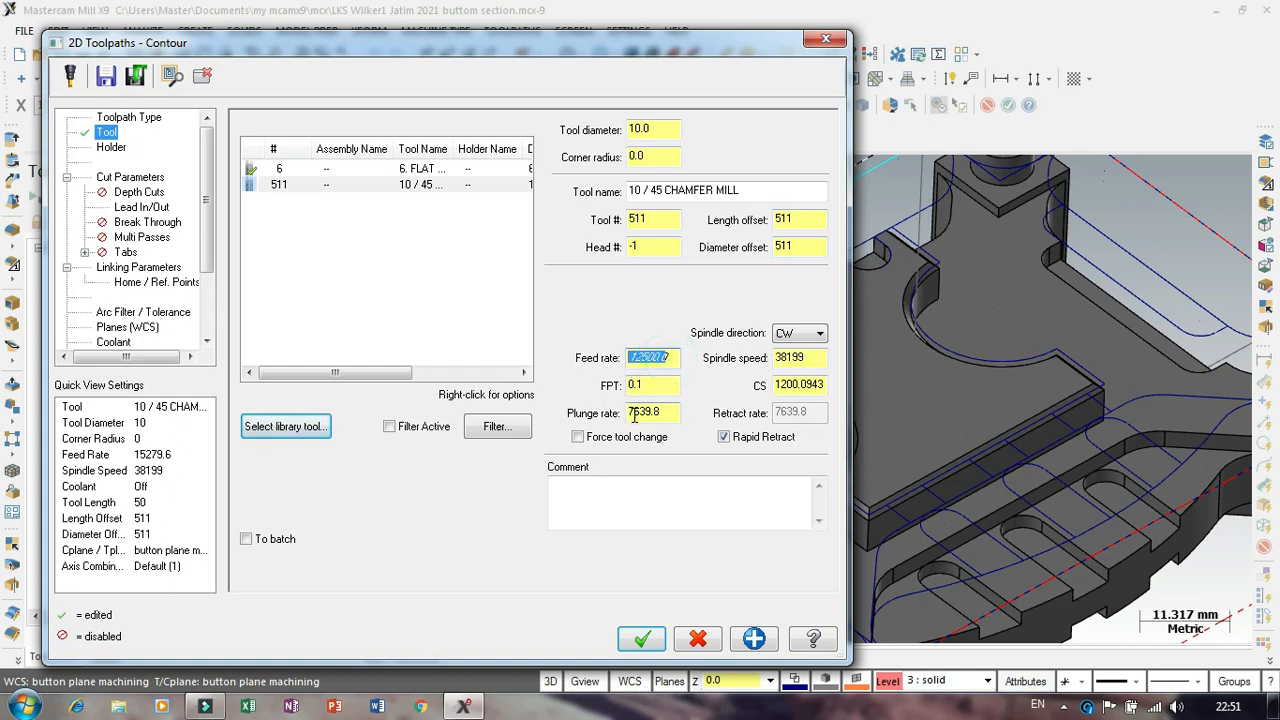
pyautogui.write('2')
pyautogui.doubleClick(808, 357)
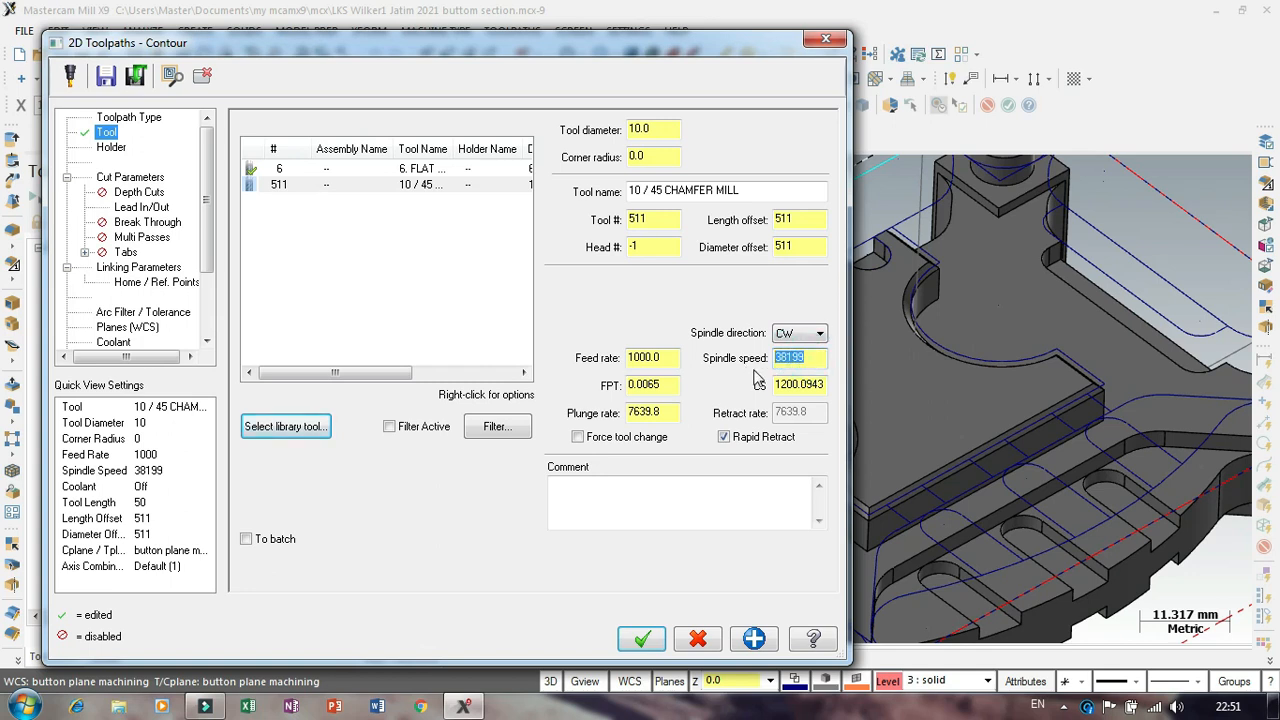
pyautogui.write('3500')
pyautogui.click(811, 380)
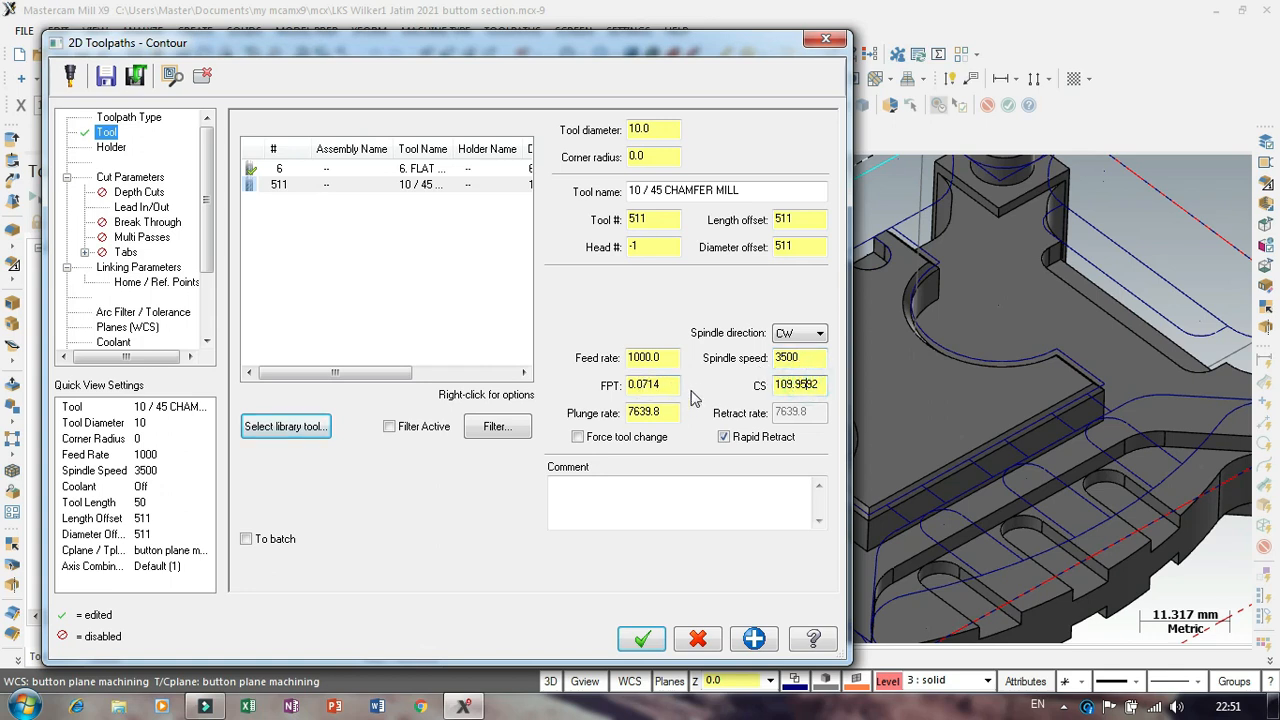
pyautogui.doubleClick(798, 358)
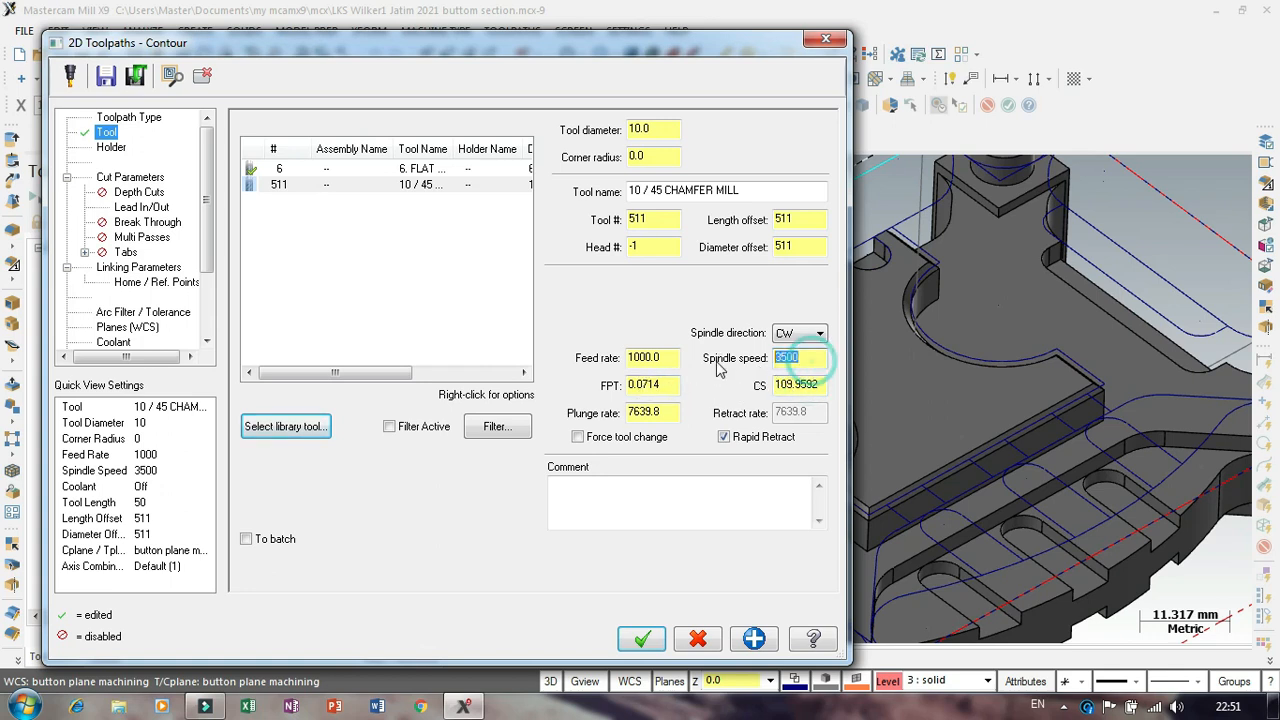
pyautogui.write('4500')
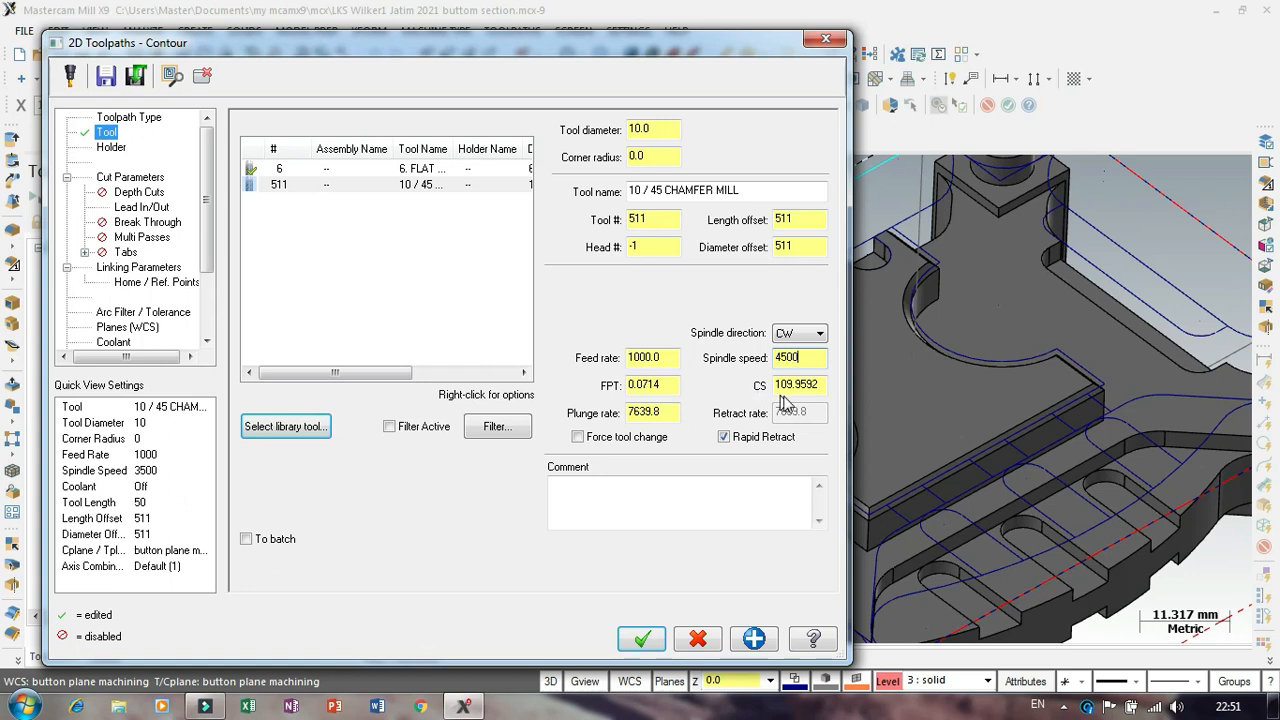
pyautogui.click(818, 386)
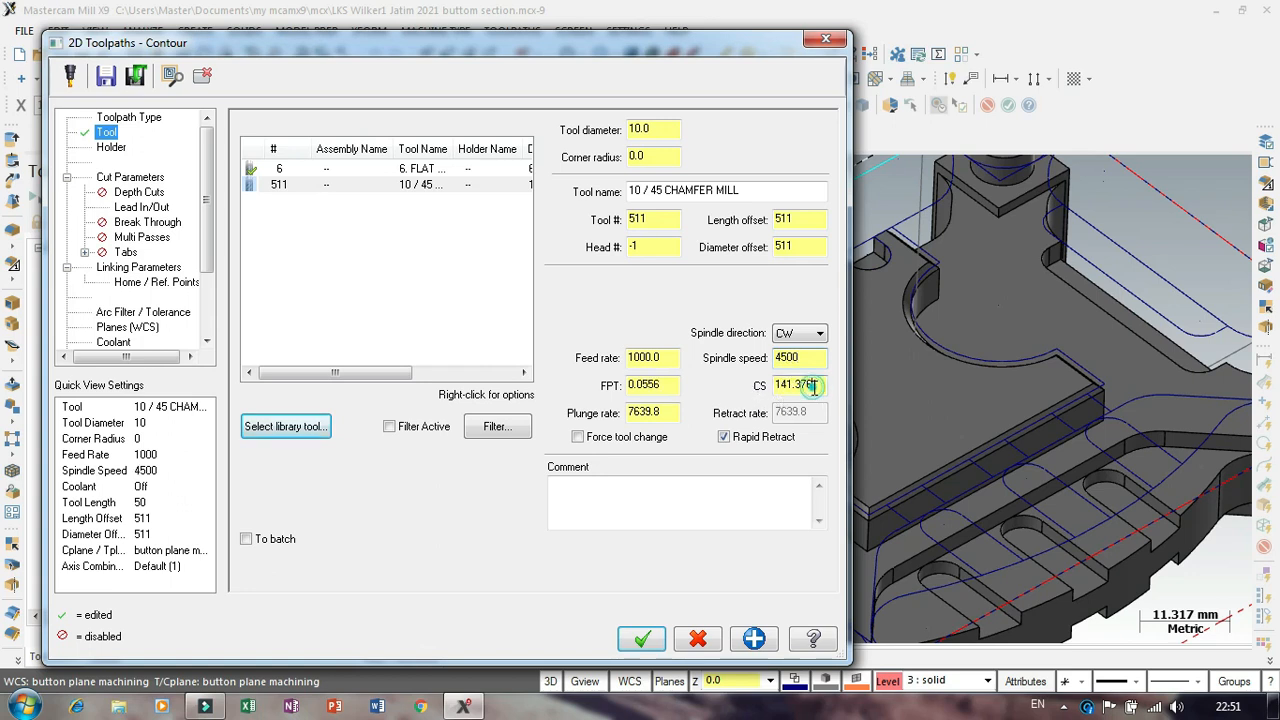
# Step: Set the chamfer mill's plunge rate to 200 and enable Force tool change
pyautogui.doubleClick(672, 413)
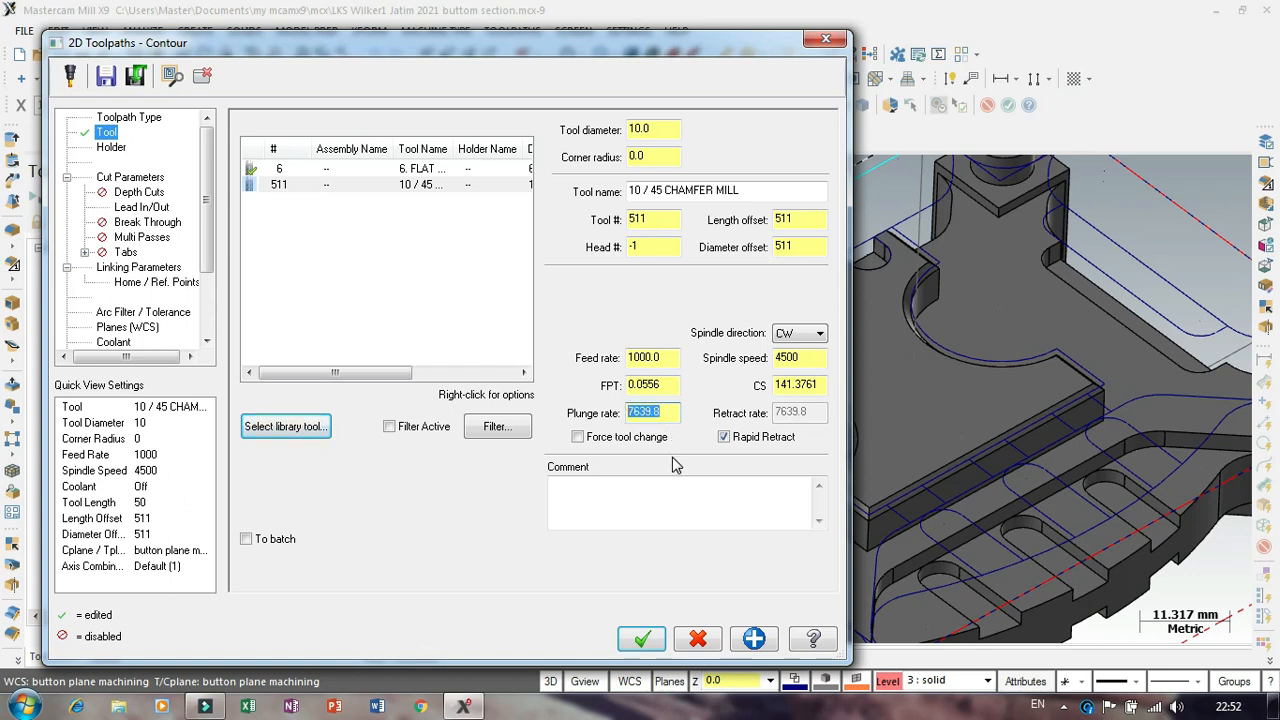
pyautogui.write('1200')
pyautogui.doubleClick(663, 410)
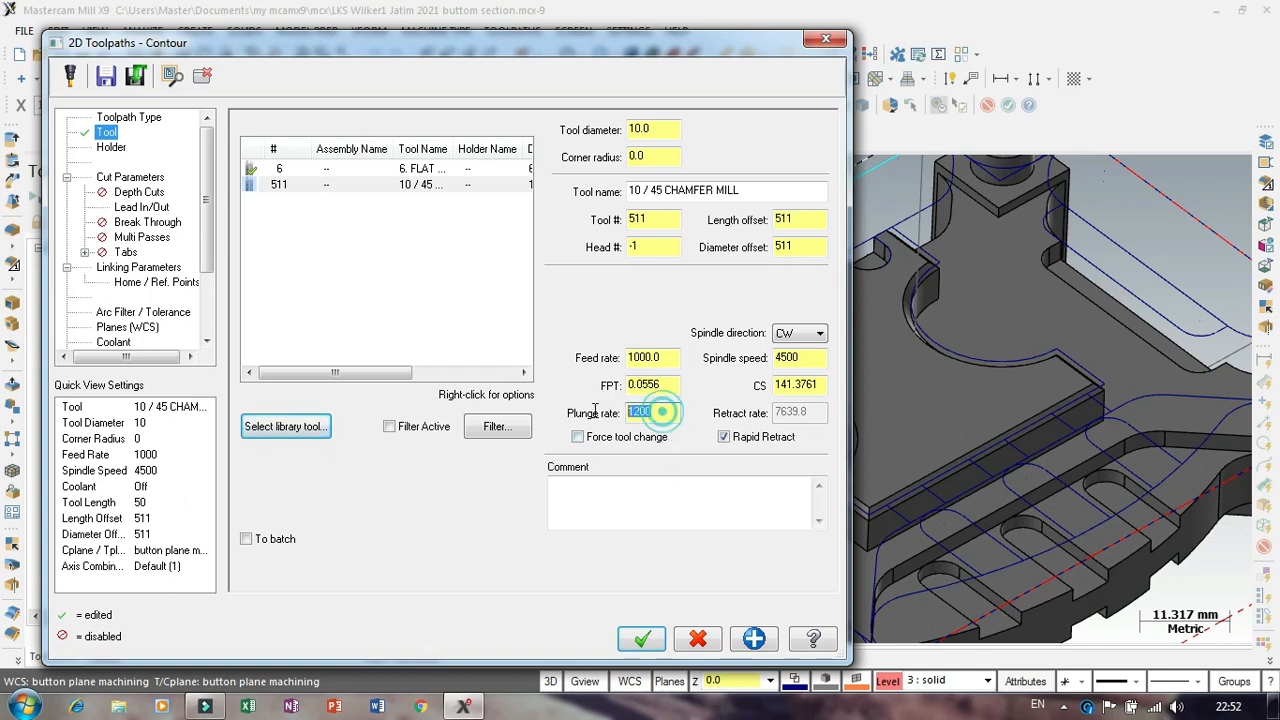
pyautogui.write('200')
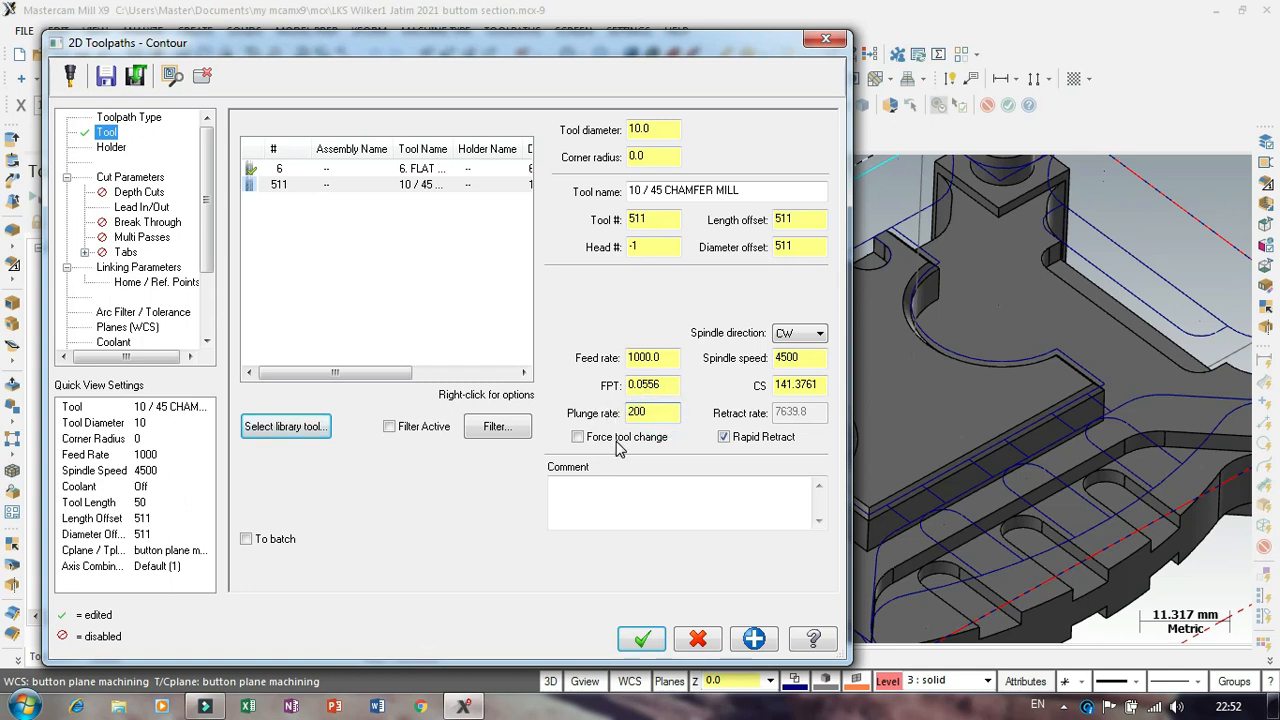
pyautogui.click(630, 440)
# Step: Enter the operation comment "champer bagian bawah" and select the 10 / 45 chamfer mill as the tool
pyautogui.click(667, 500)
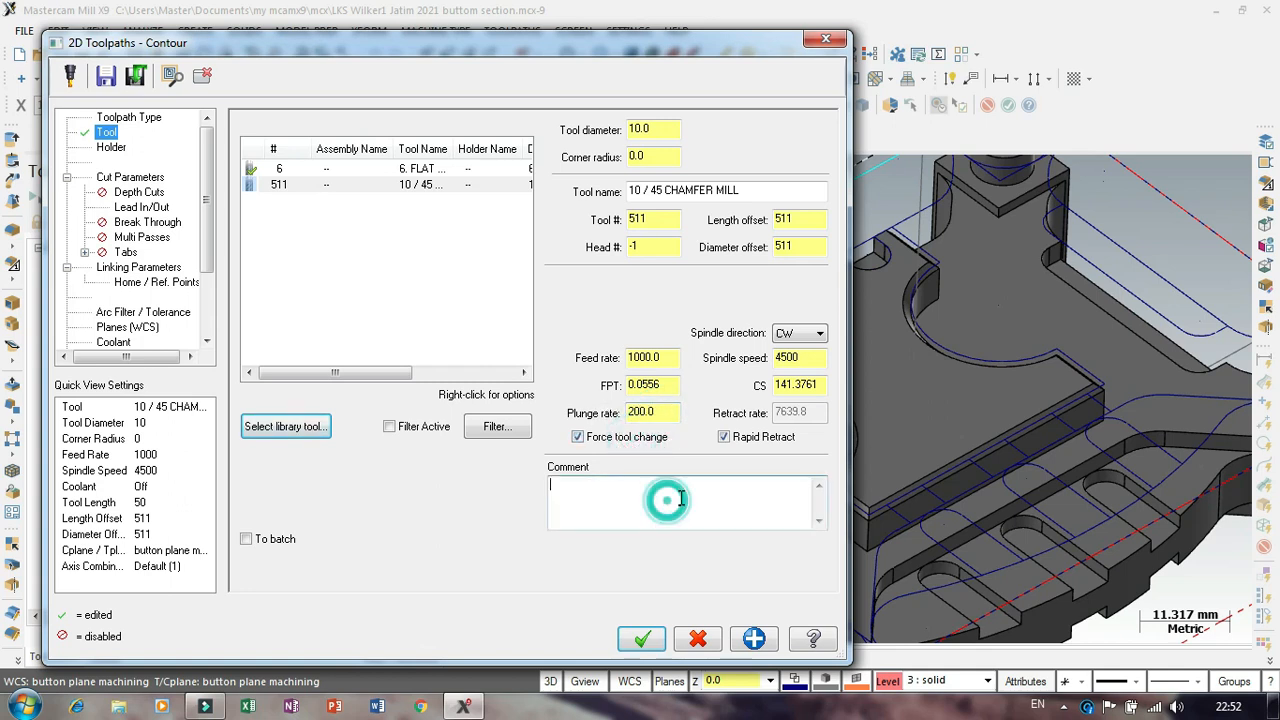
pyautogui.write('champer bagian b')
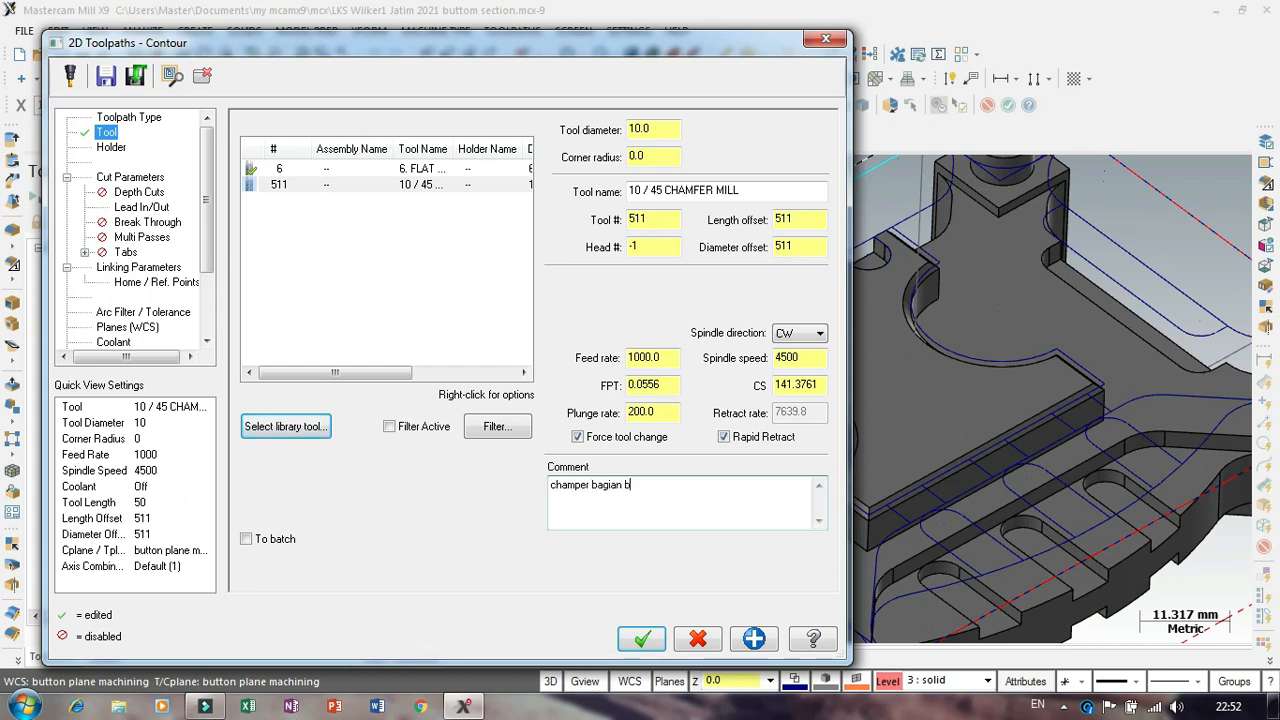
pyautogui.write('awah')
pyautogui.click(318, 190)
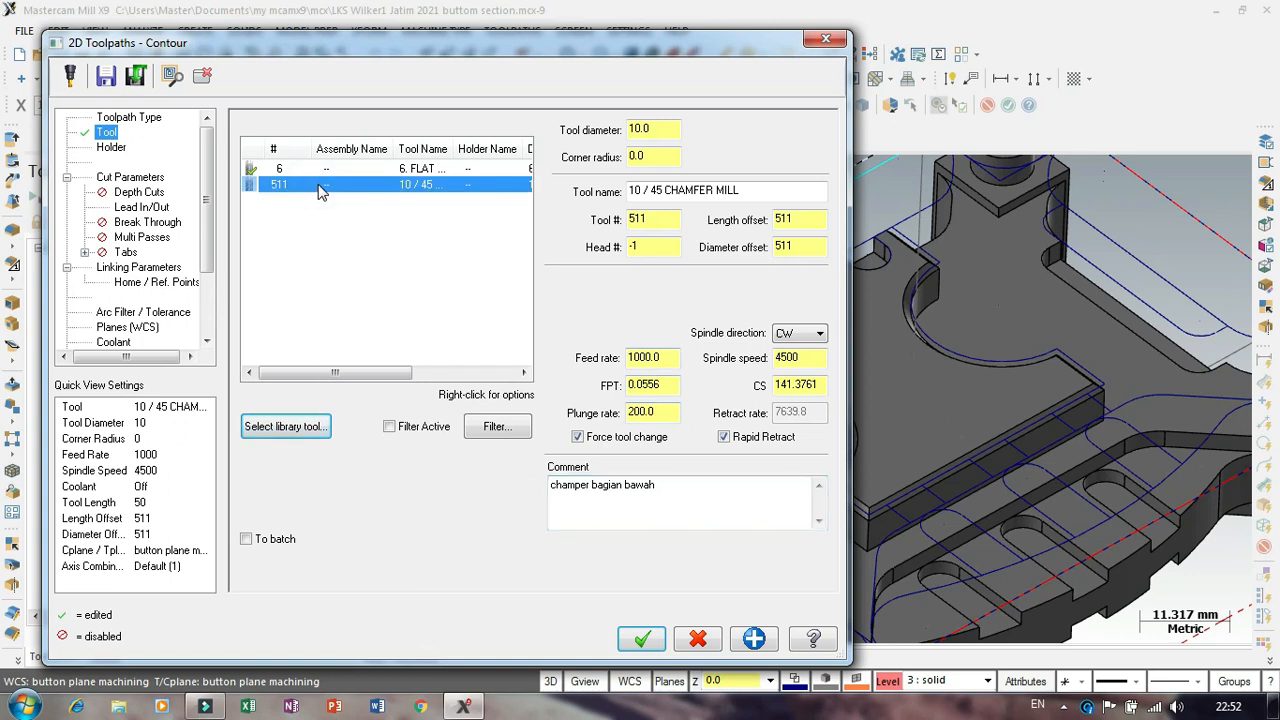
# Step: Review the 10 / 45 chamfer mill's tool geometry and its operation properties without changing the tool definition
pyautogui.rightClick(320, 190)
pyautogui.click(366, 238)
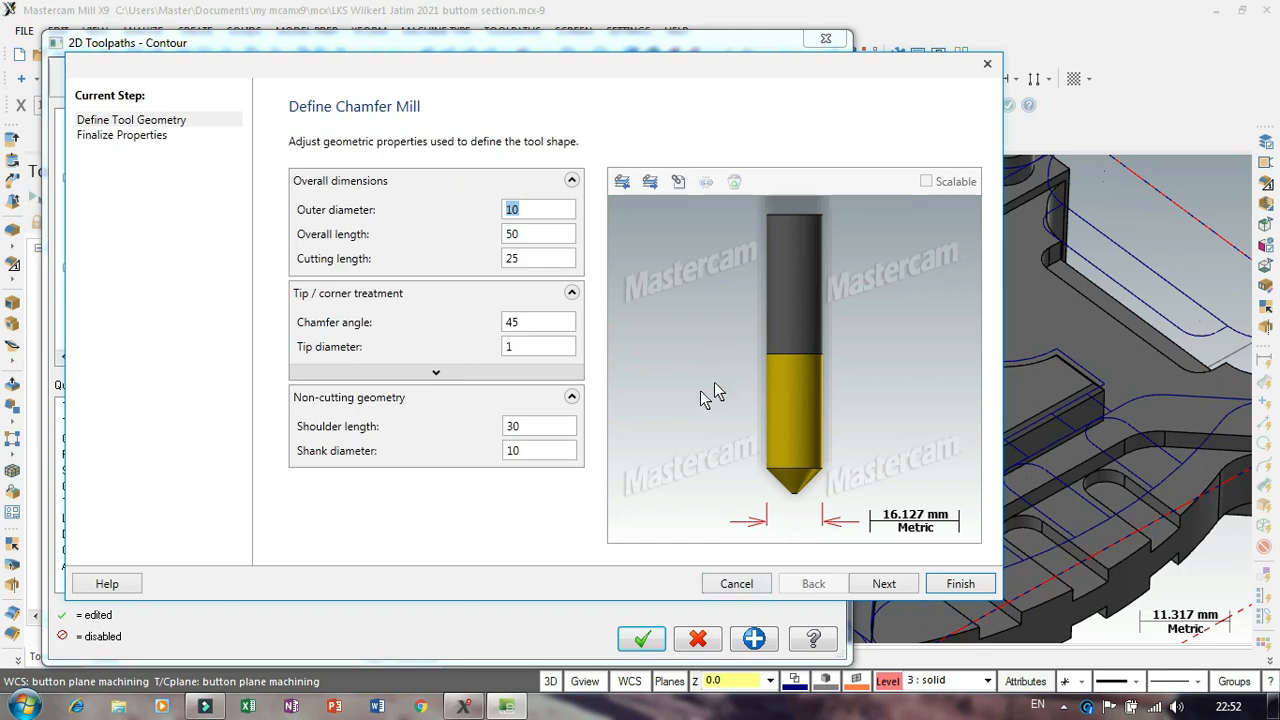
pyautogui.click(125, 135)
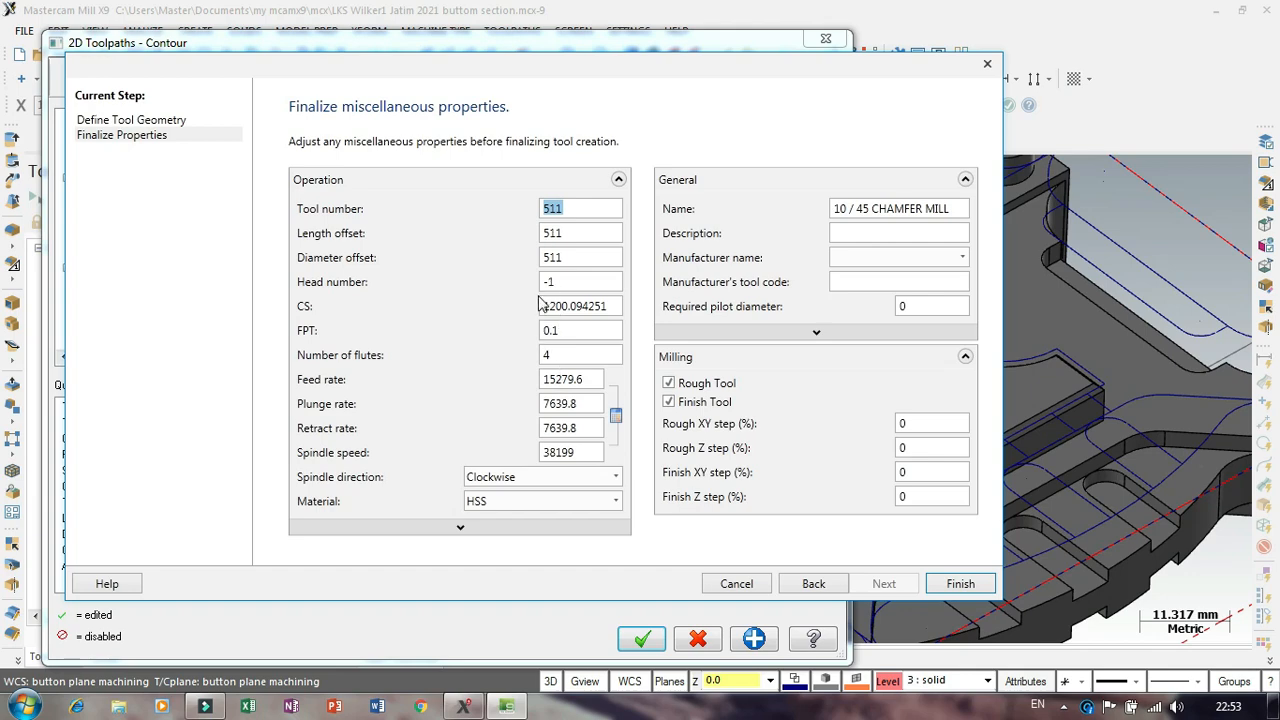
pyautogui.click(736, 583)
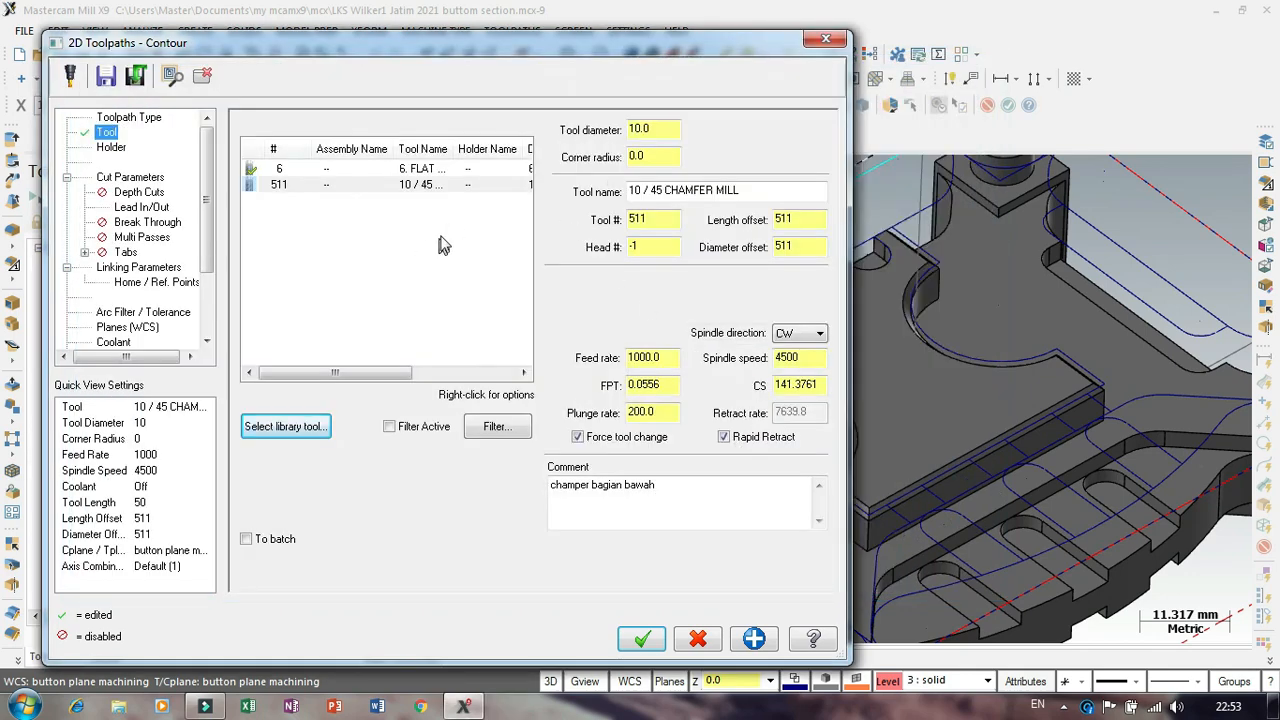
# Step: Set the contour type to 2D chamfer in the operation's cut parameters
pyautogui.click(131, 179)
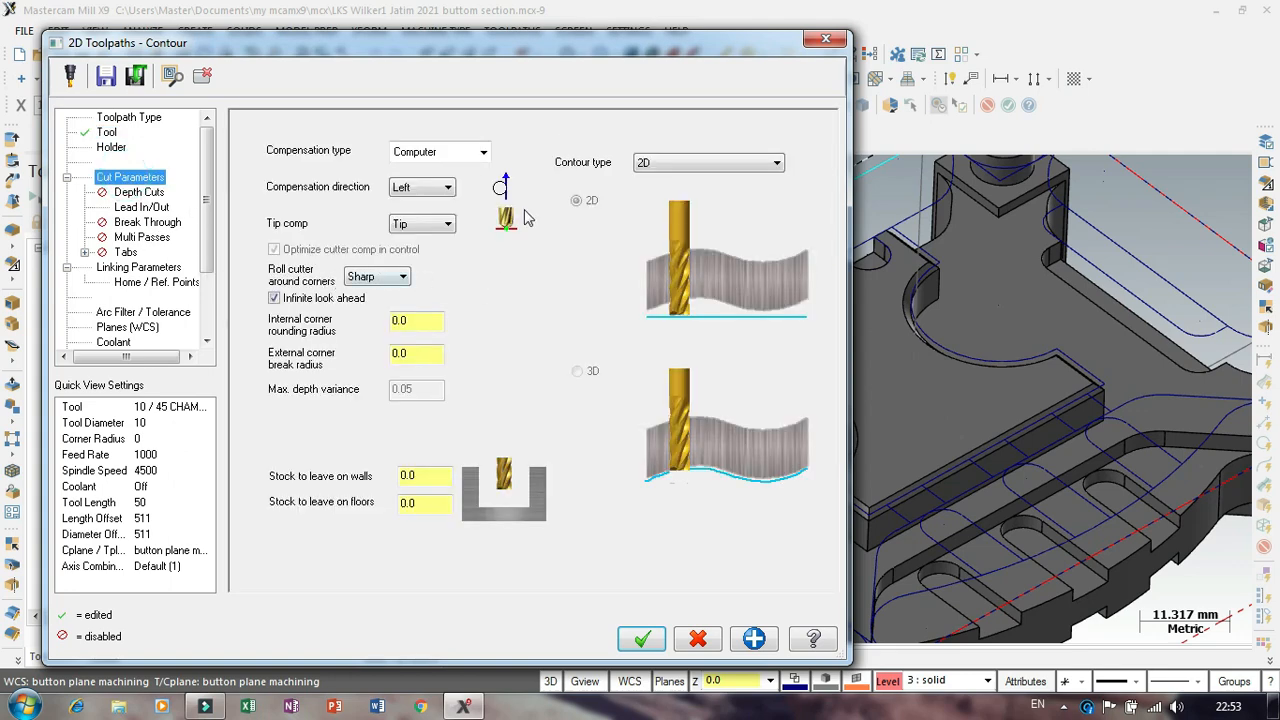
pyautogui.click(688, 164)
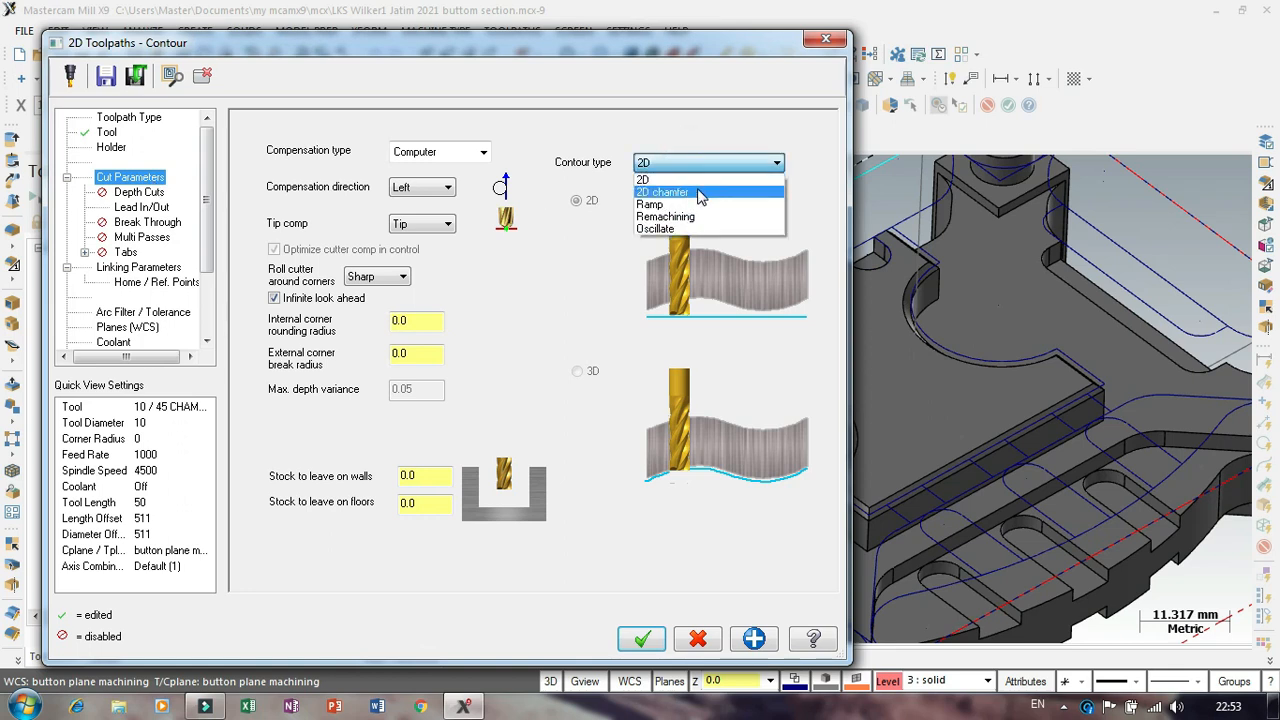
pyautogui.click(701, 193)
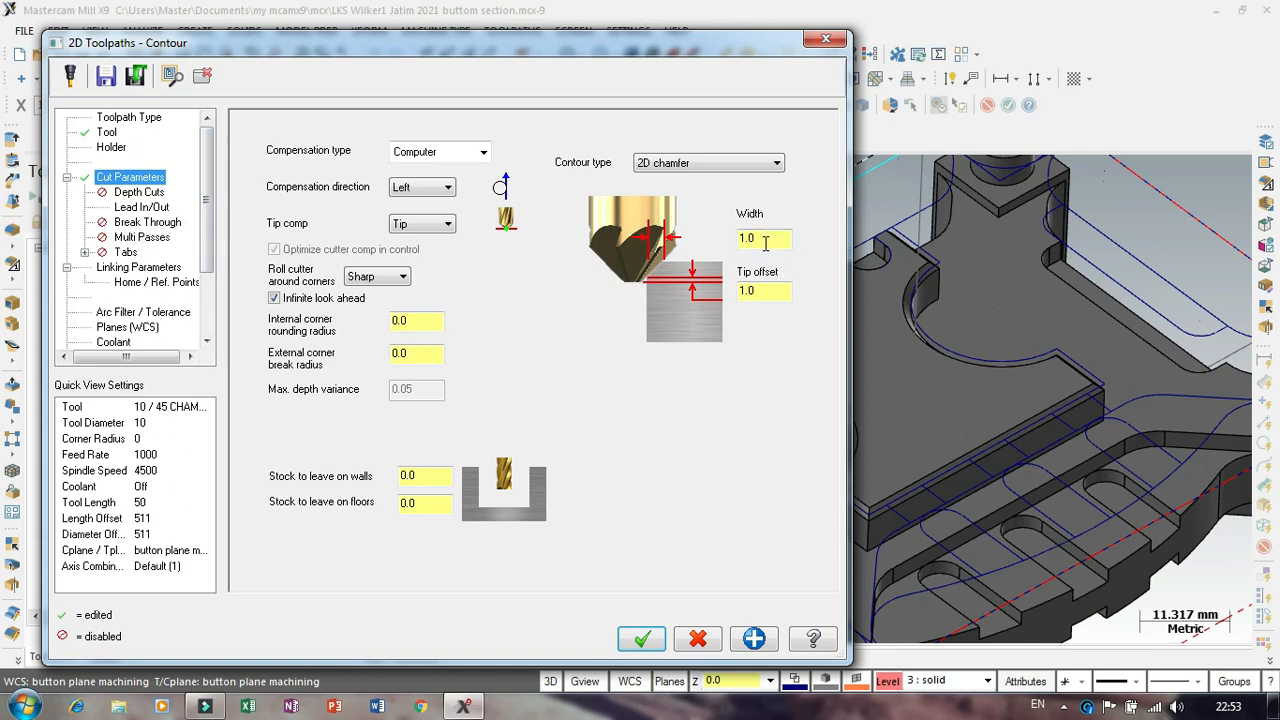
# Step: Set the lead-in arc radius to 0 and the entry line length to 70%, and copy the entry settings to the exit
pyautogui.click(145, 194)
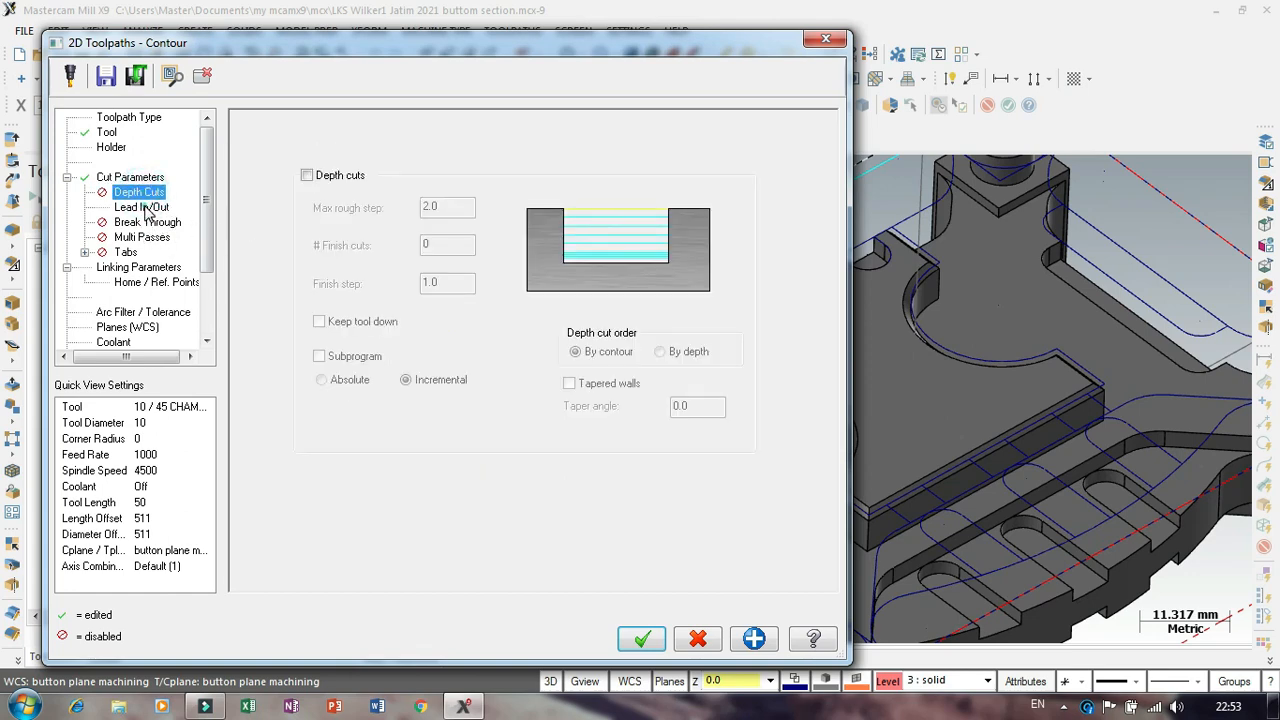
pyautogui.click(146, 208)
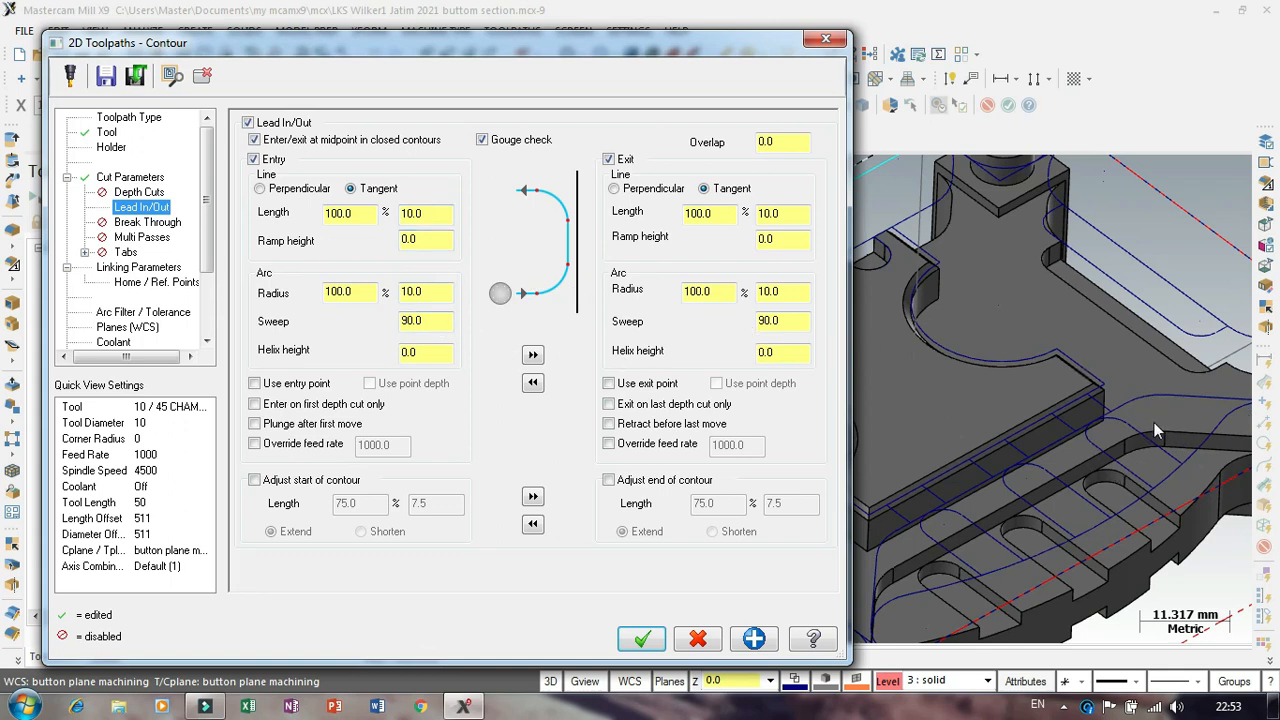
pyautogui.doubleClick(439, 291)
pyautogui.write('0')
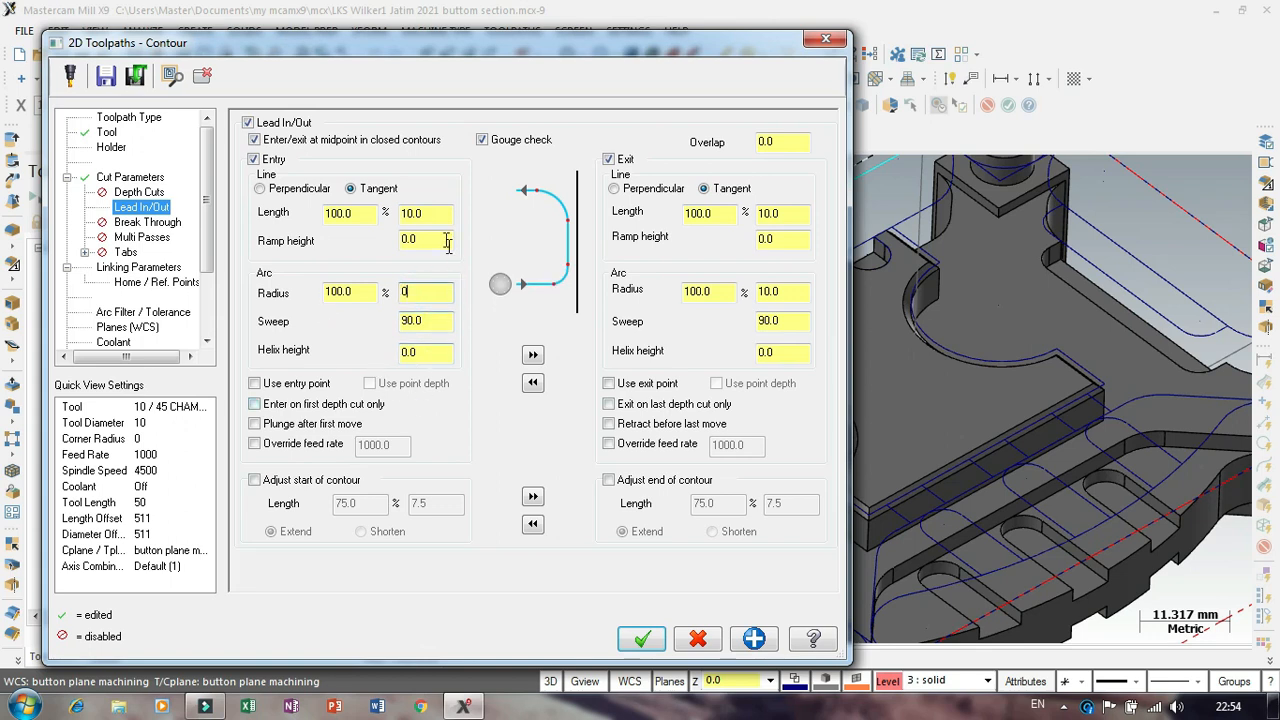
pyautogui.click(432, 218)
pyautogui.click(350, 214)
pyautogui.doubleClick(341, 214)
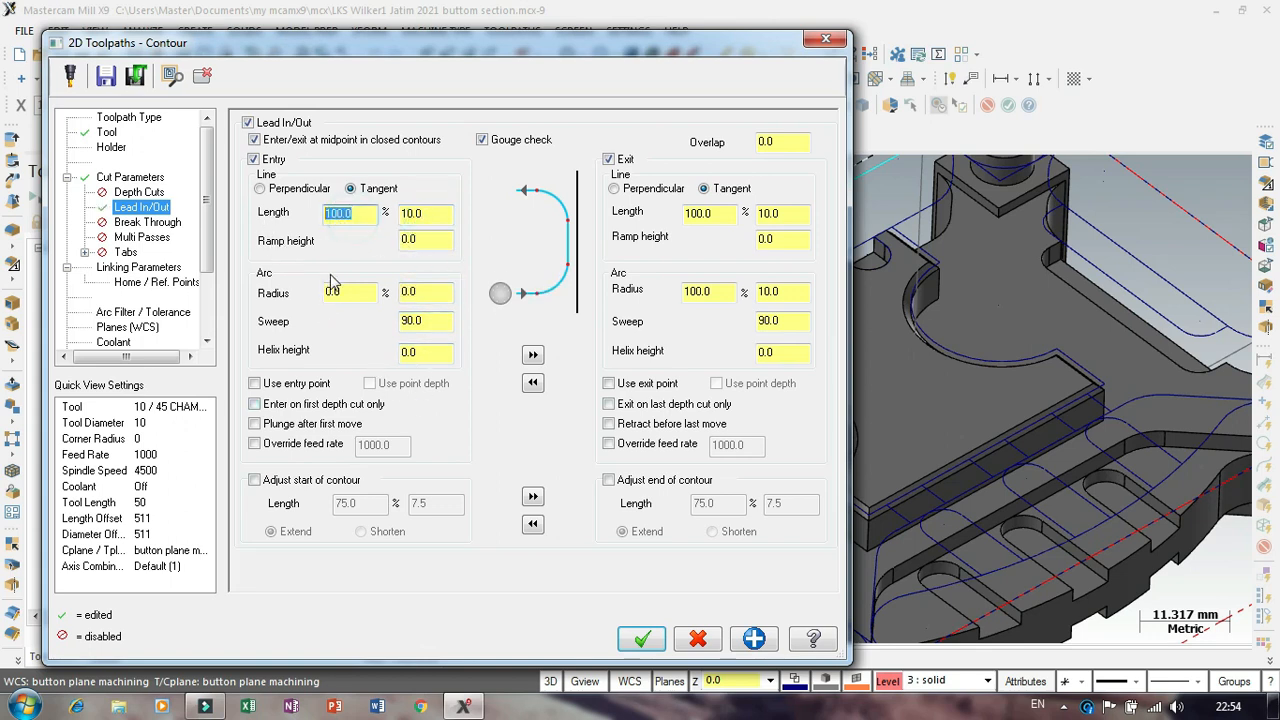
pyautogui.write('70')
pyautogui.click(426, 242)
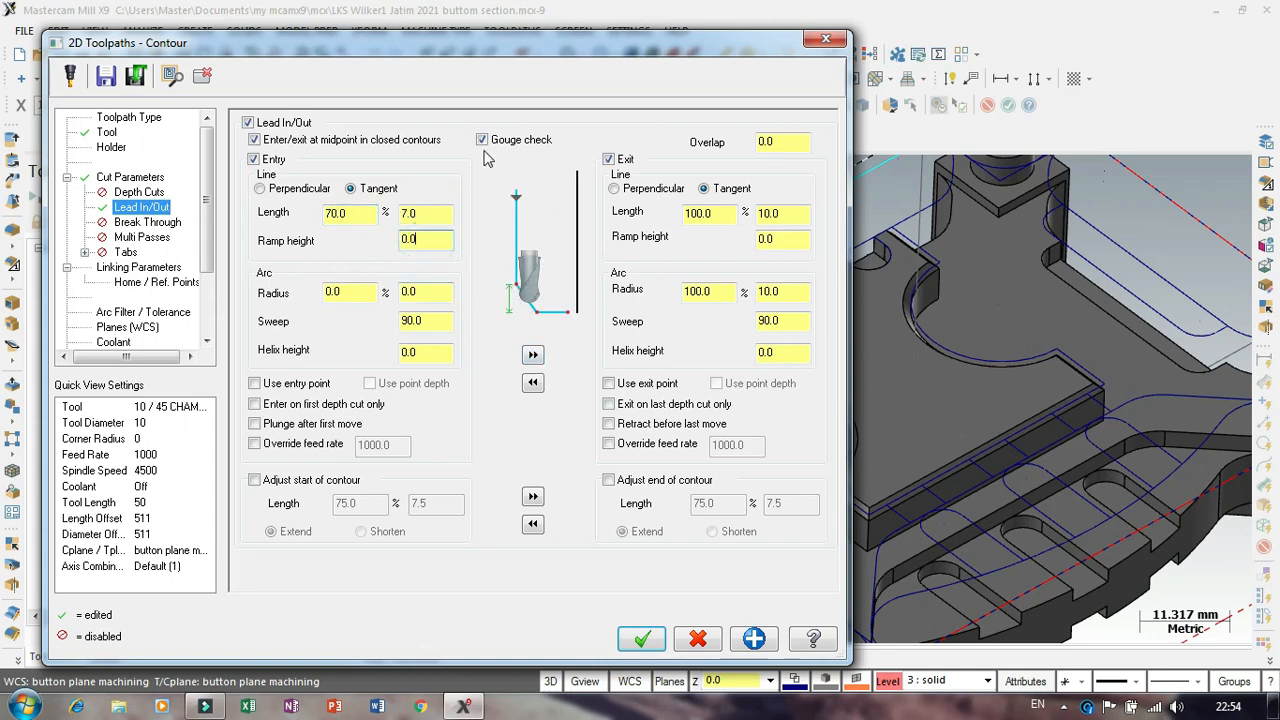
pyautogui.click(533, 357)
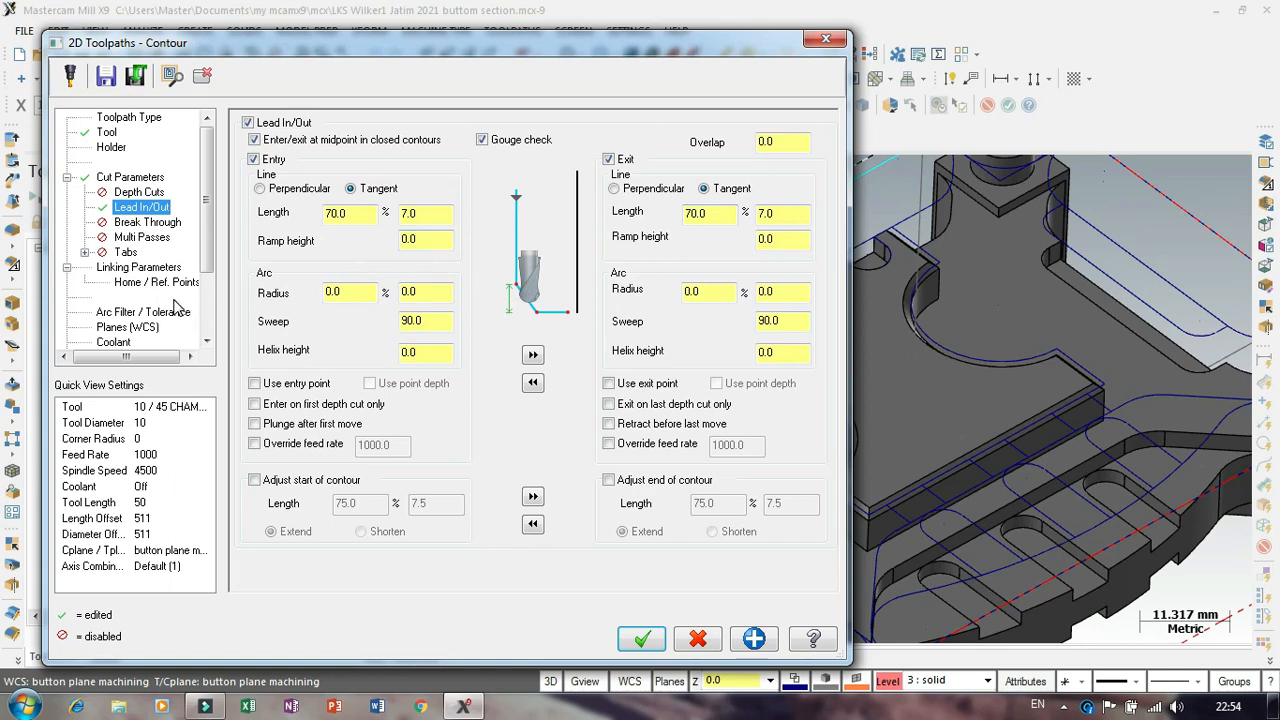
# Step: Switch the depth, feed plane and retract heights to absolute, and accept the parameters to generate the chamfer toolpath
pyautogui.click(138, 267)
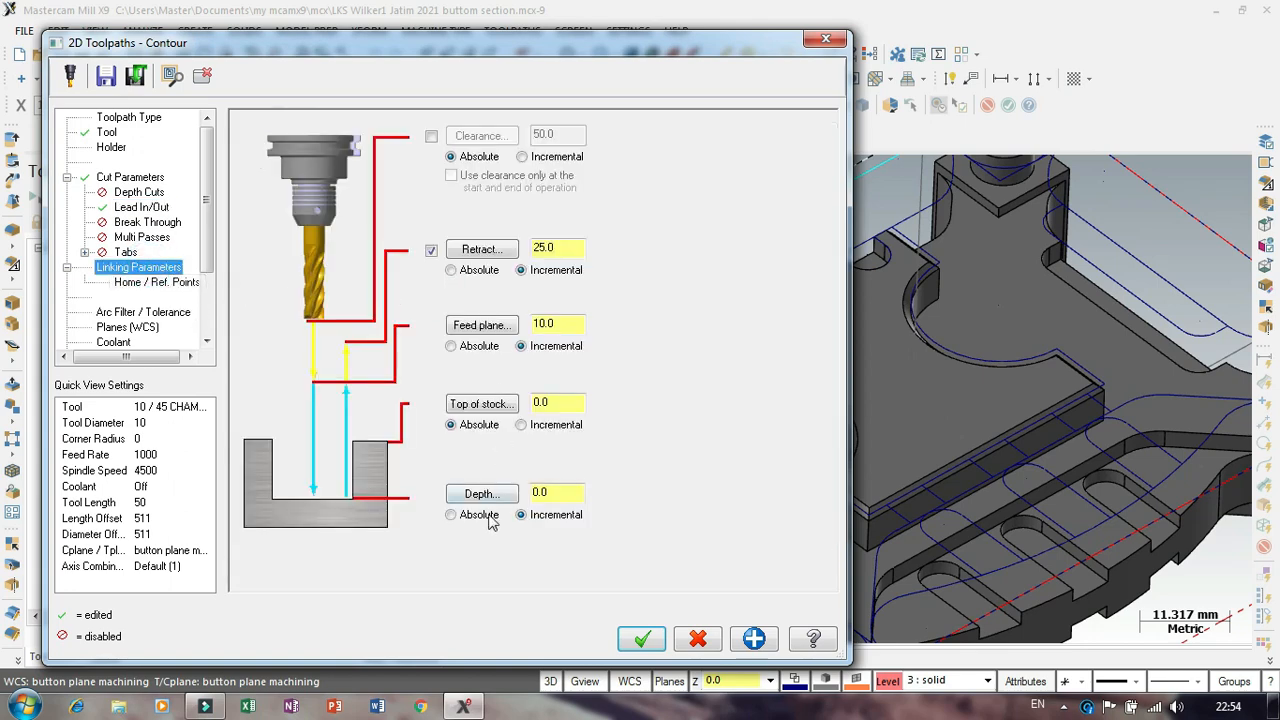
pyautogui.click(472, 515)
pyautogui.click(468, 346)
pyautogui.click(468, 270)
pyautogui.click(130, 177)
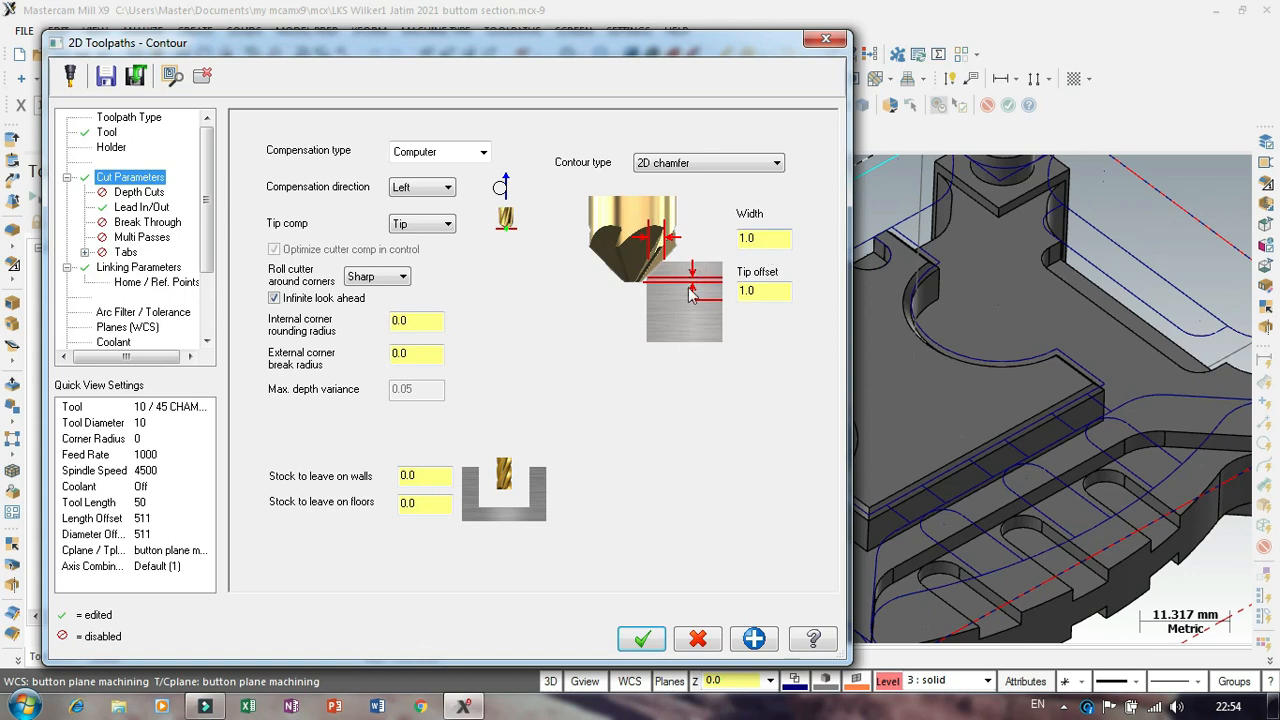
pyautogui.click(158, 268)
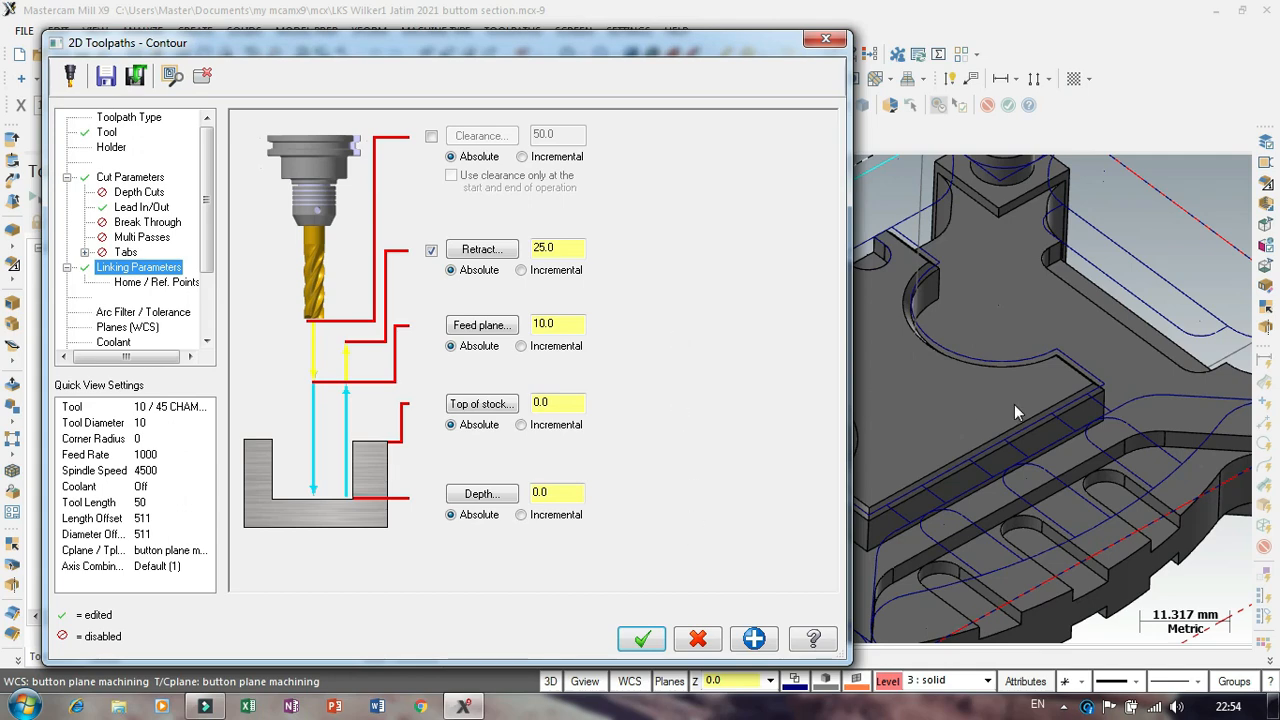
pyautogui.click(640, 640)
# Step: Backplot the 2D chamfer toolpath and examine which side of the raised plate's chamfered edge the tool runs on
pyautogui.scroll(-3, 700, 370)
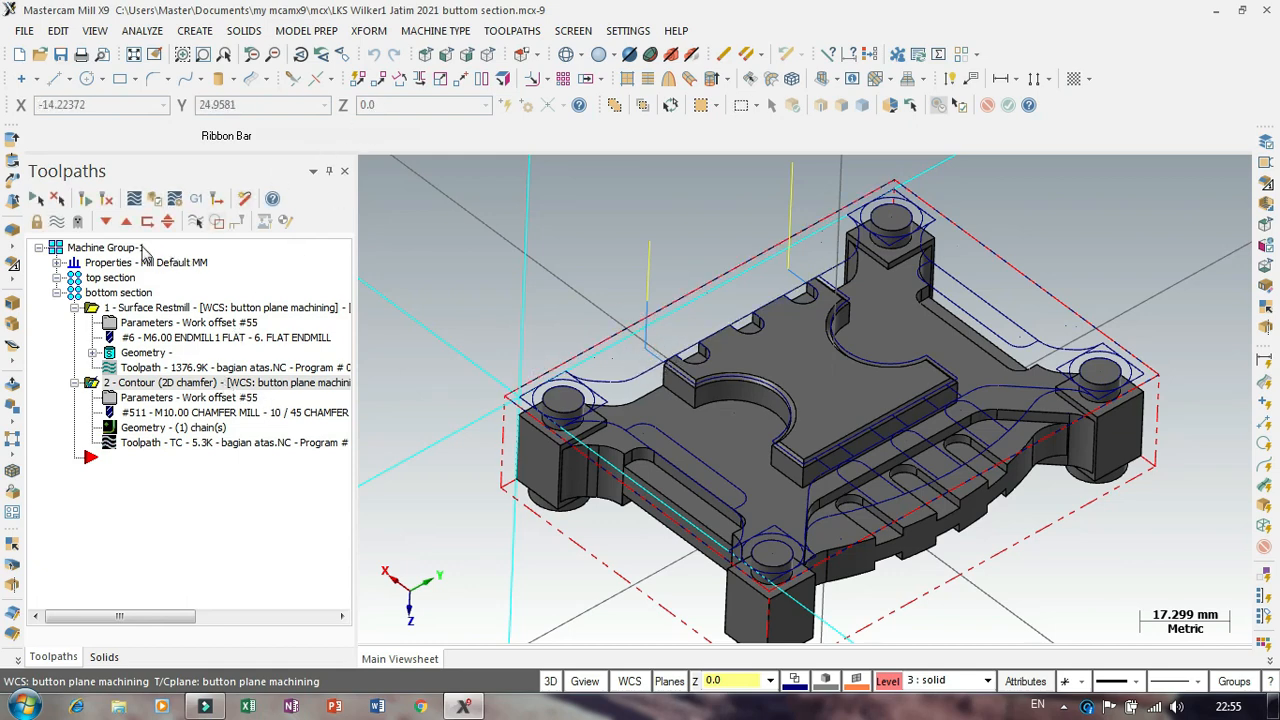
pyautogui.click(134, 200)
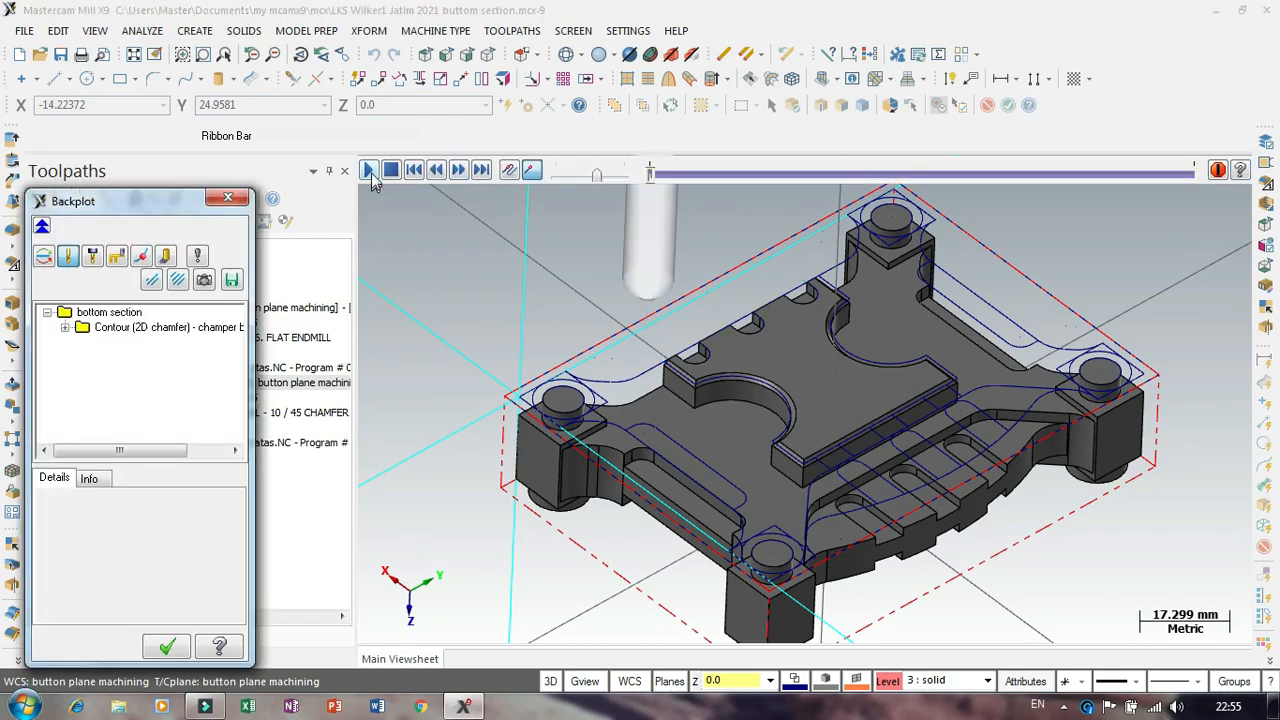
pyautogui.click(368, 170)
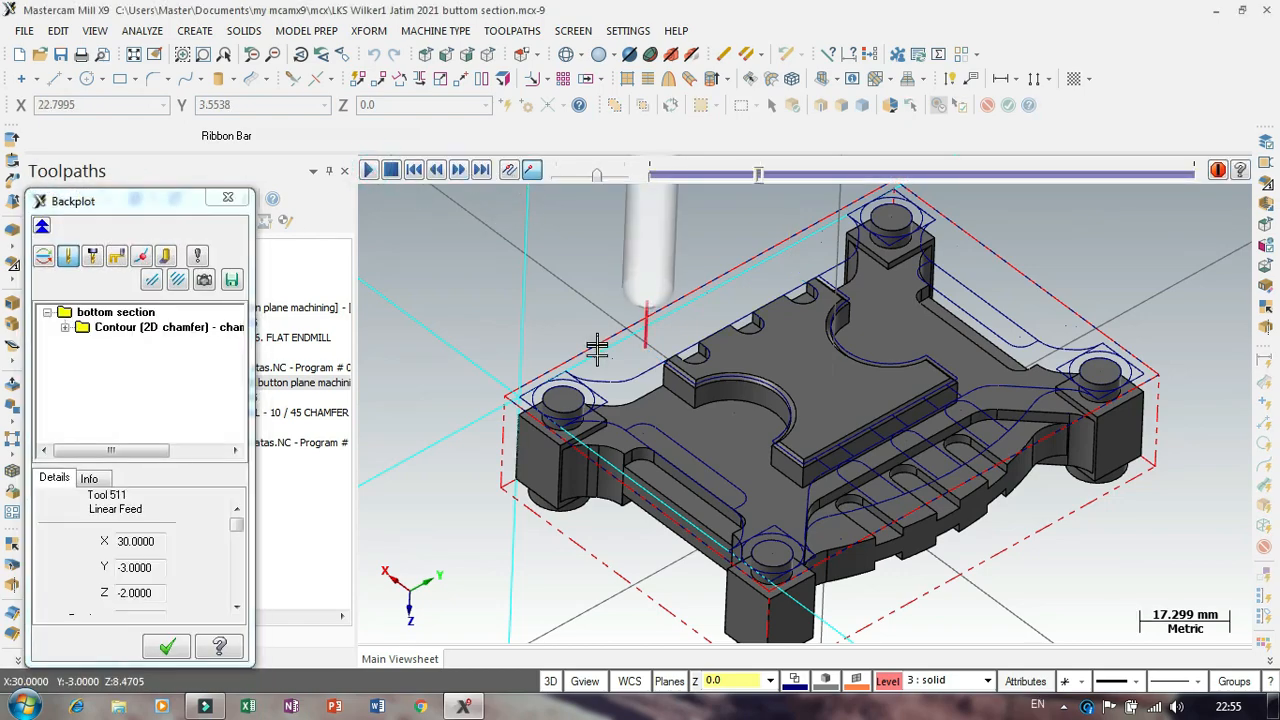
pyautogui.moveTo(603, 370); pyautogui.dragTo(530, 355, button='middle')
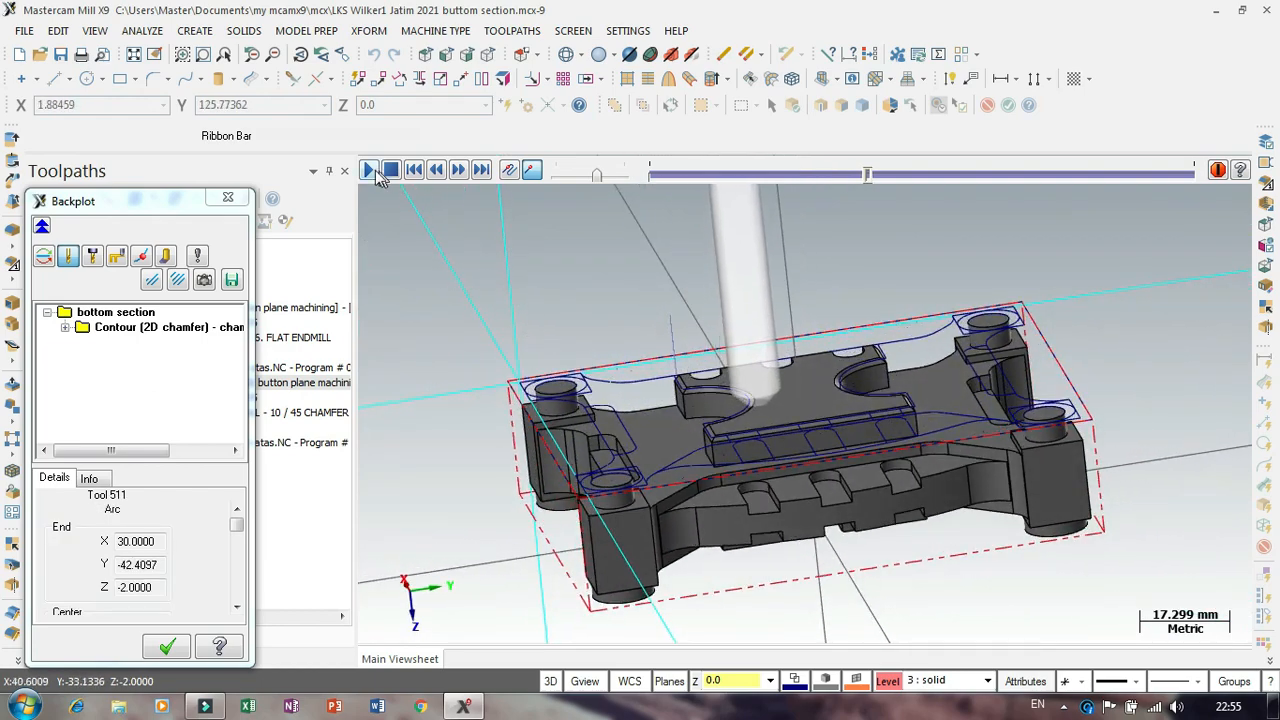
pyautogui.scroll(6, 760, 425)
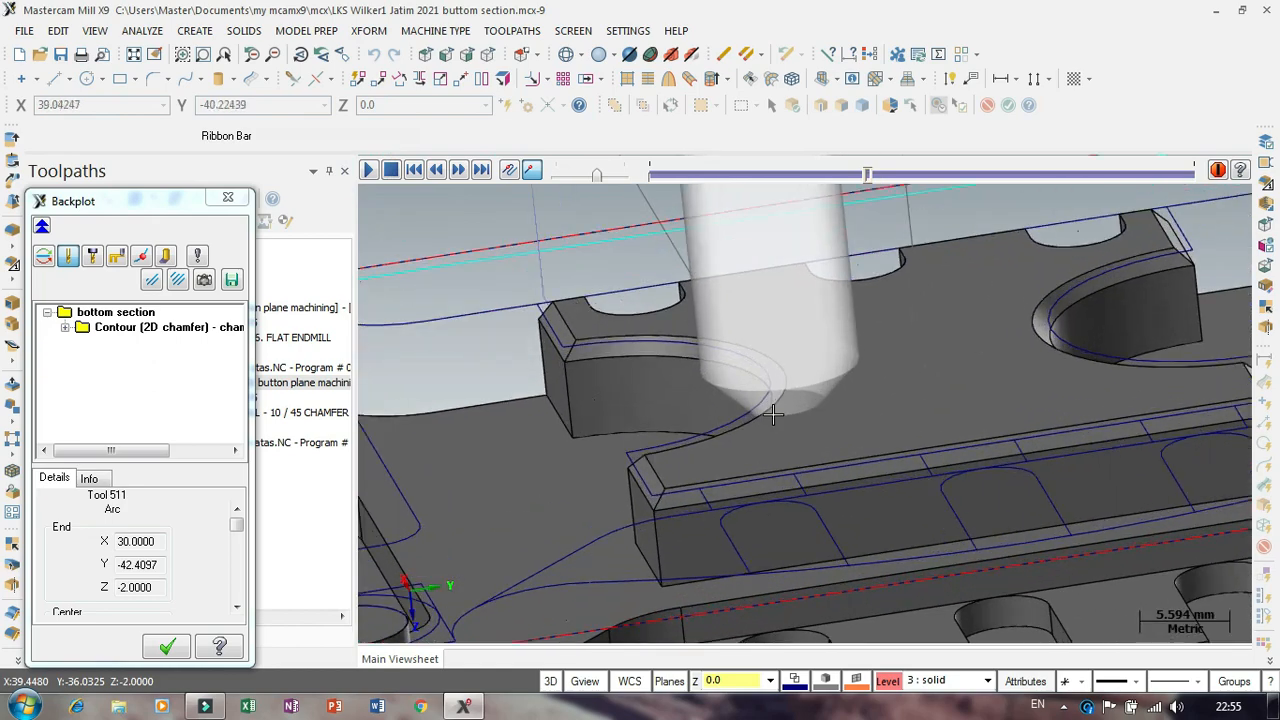
pyautogui.scroll(1, 760, 425)
pyautogui.moveTo(723, 408); pyautogui.dragTo(790, 423, button='middle')
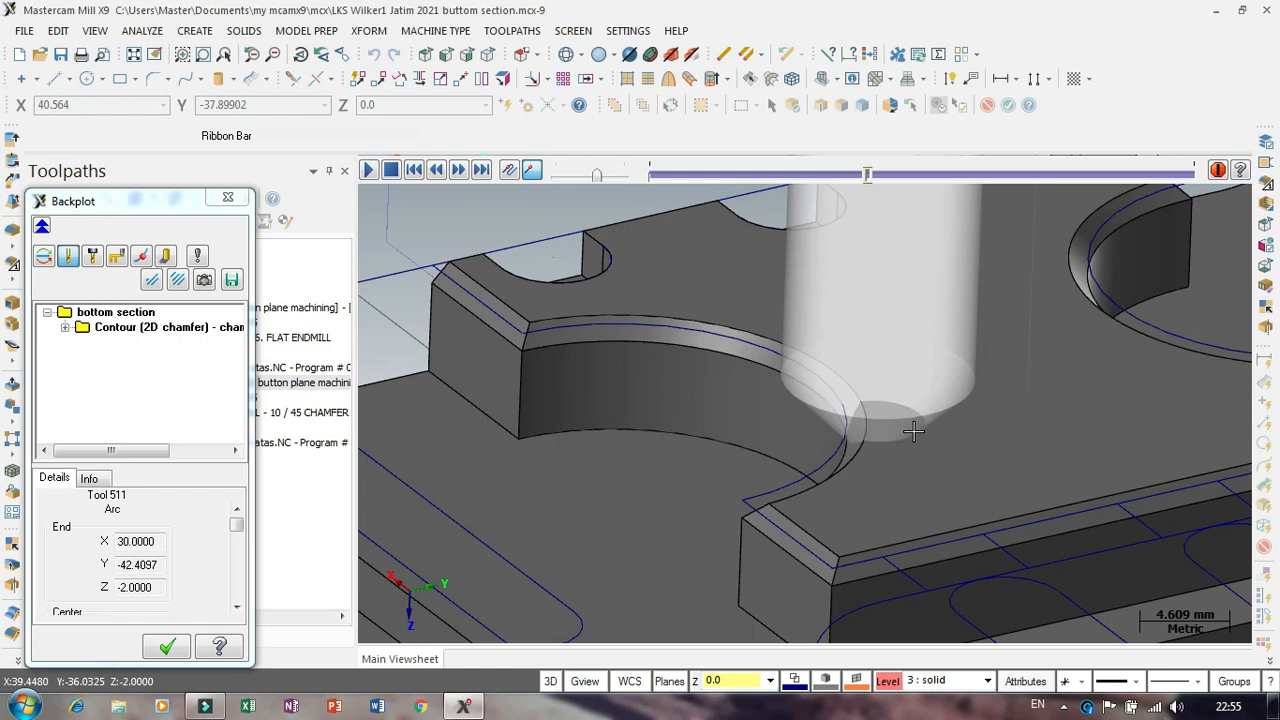
pyautogui.click(228, 197)
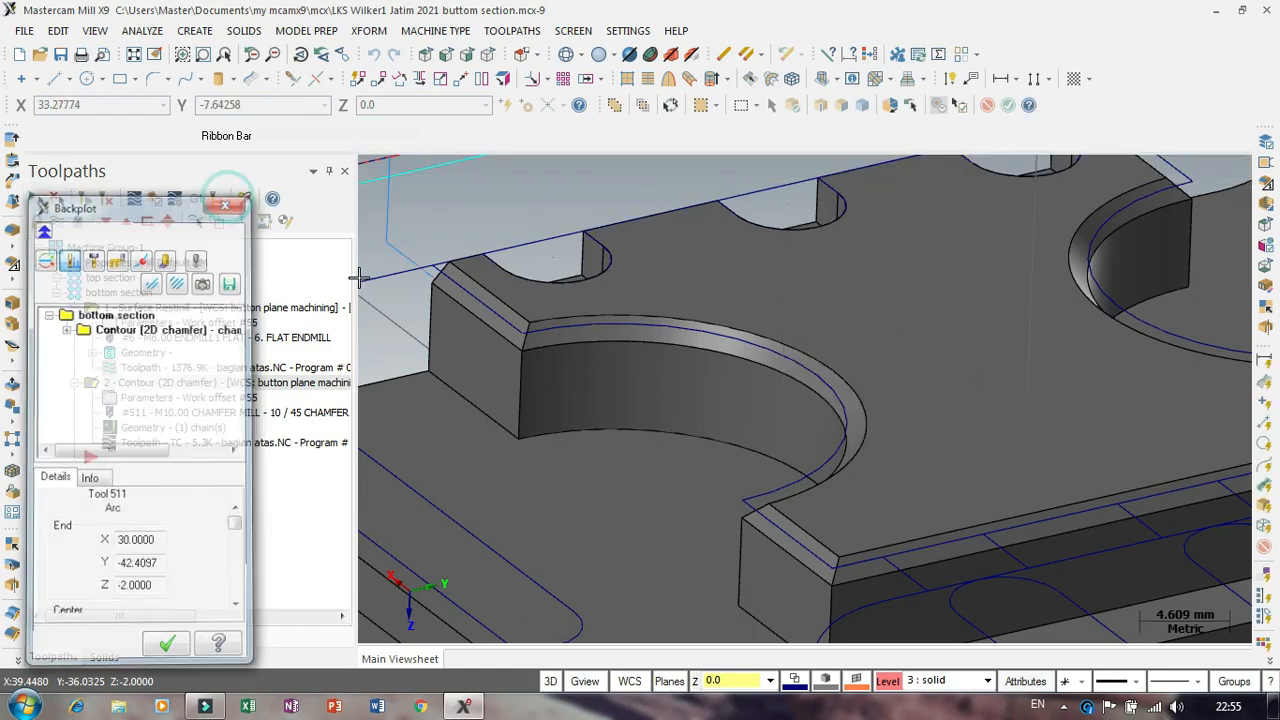
# Step: Change the chamfer contour's compensation direction to Right and regenerate the toolpath
pyautogui.click(150, 398)
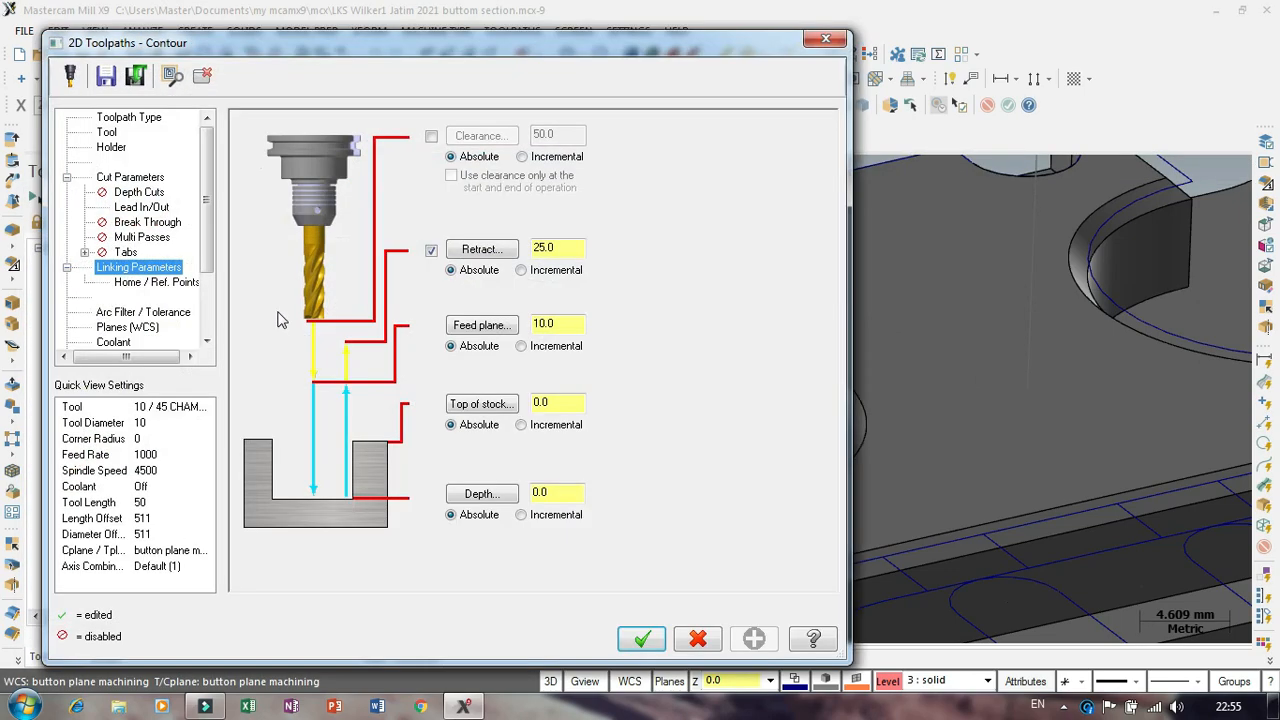
pyautogui.click(130, 177)
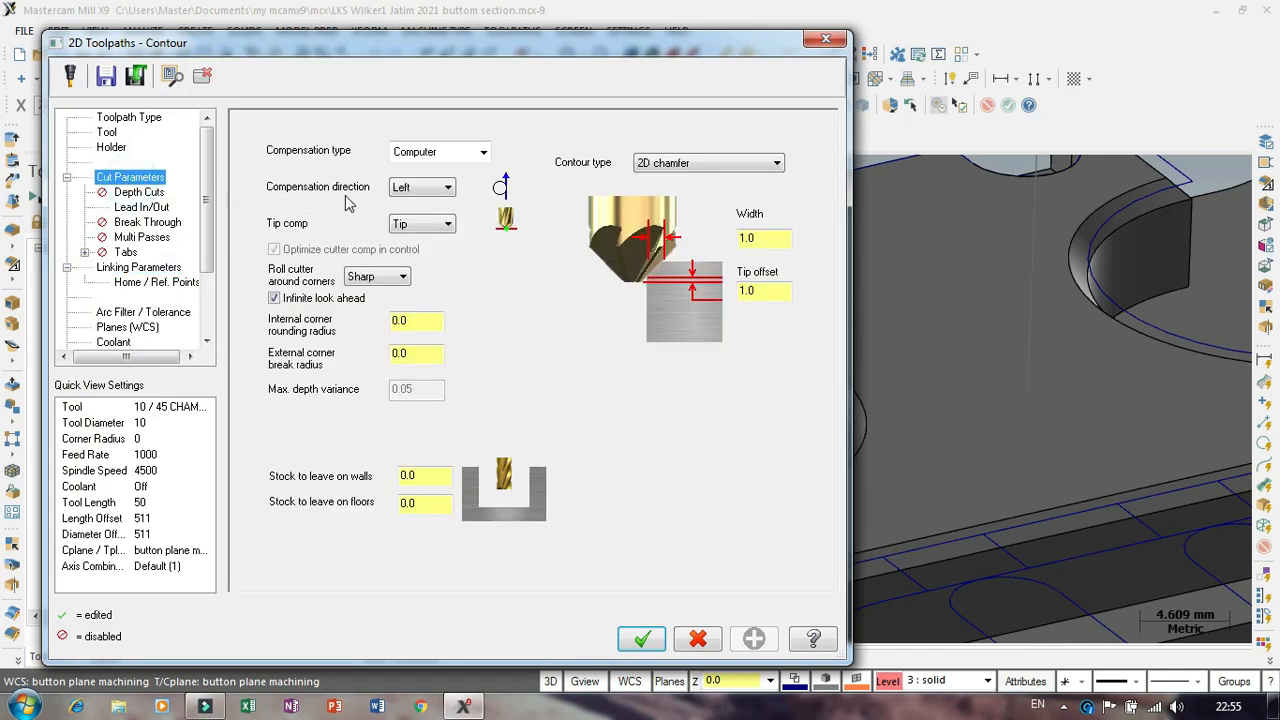
pyautogui.click(425, 190)
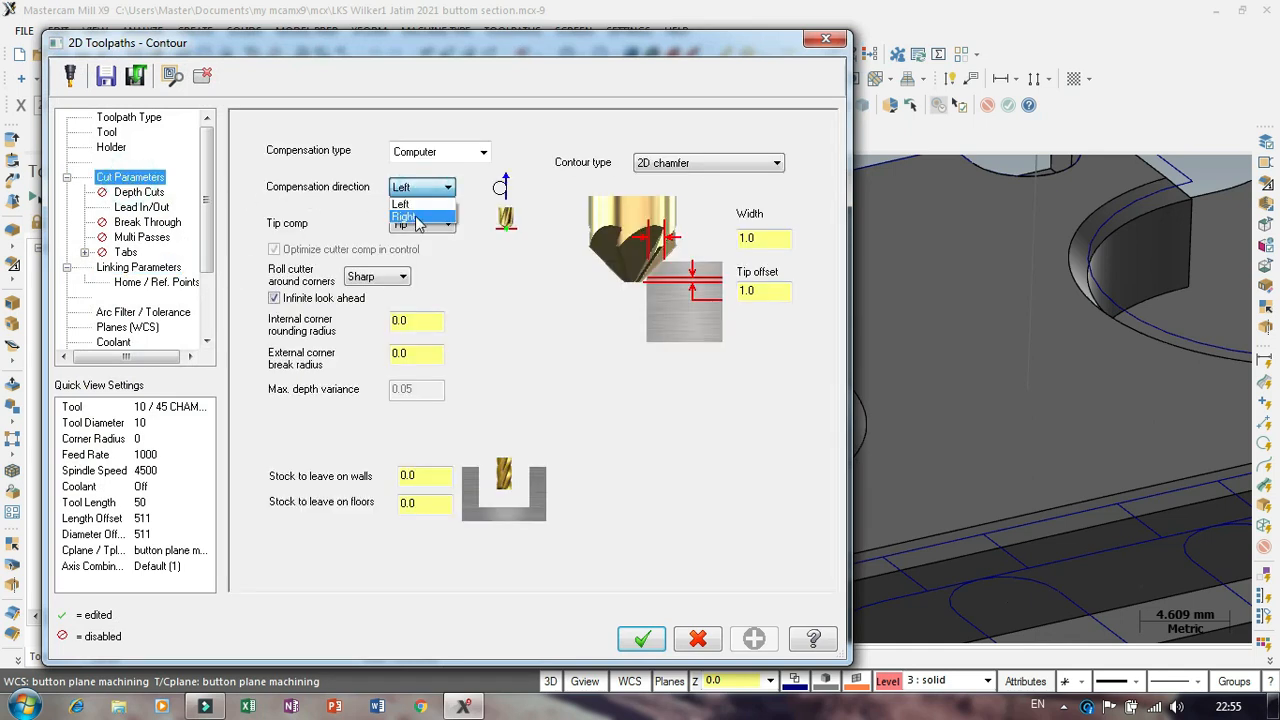
pyautogui.click(419, 217)
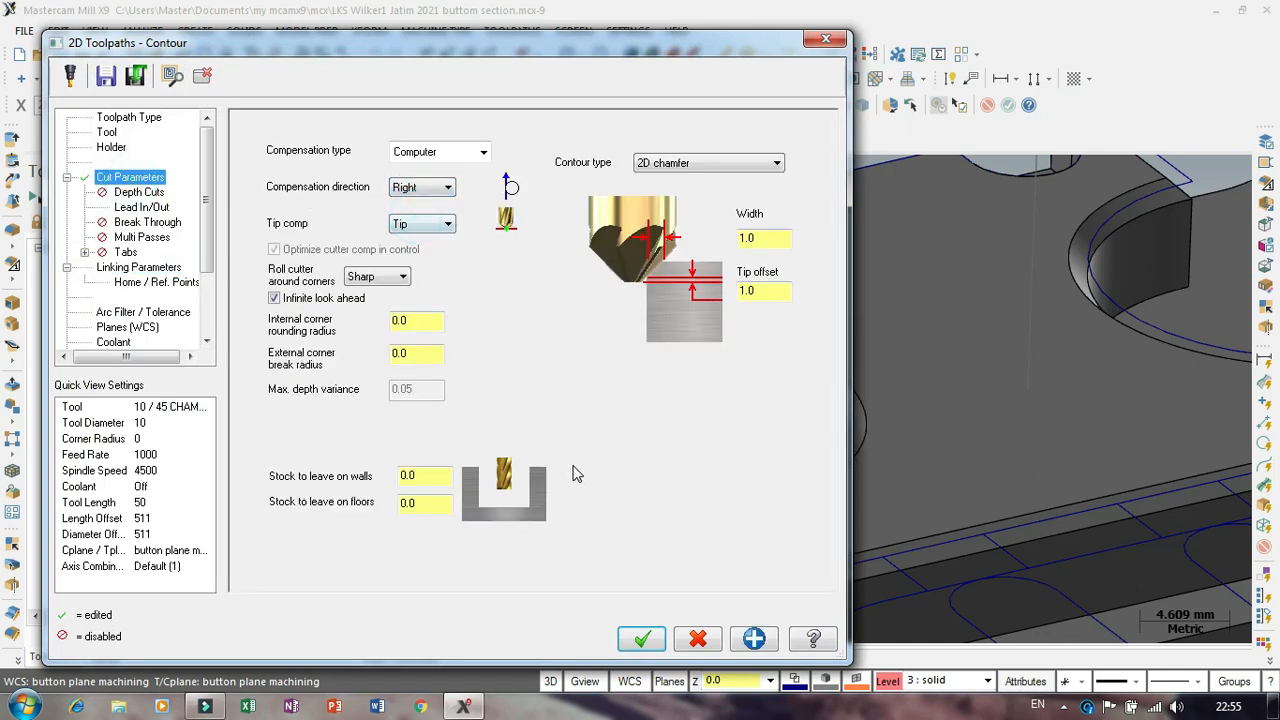
pyautogui.click(641, 638)
pyautogui.click(86, 200)
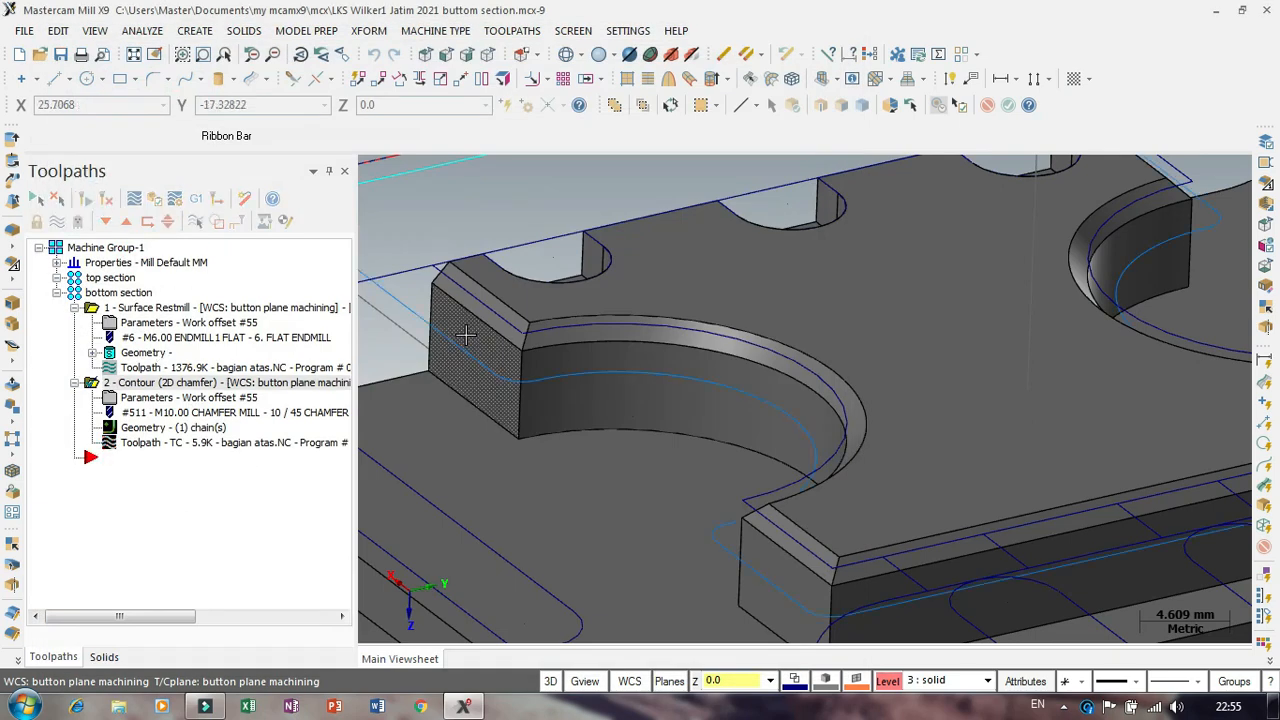
# Step: Backplot the 2D chamfer contour and examine the tool's position along the raised plate's edges through the whole cut
pyautogui.click(134, 198)
pyautogui.click(368, 171)
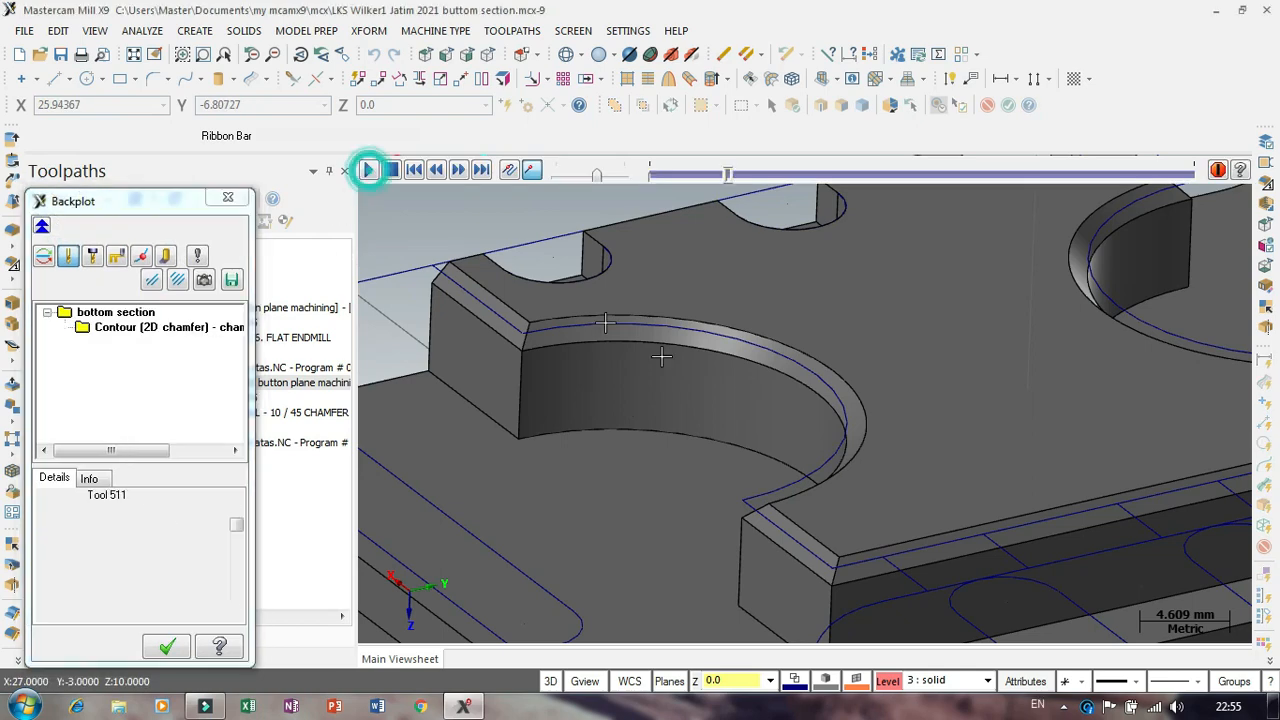
pyautogui.scroll(-1, 793, 354)
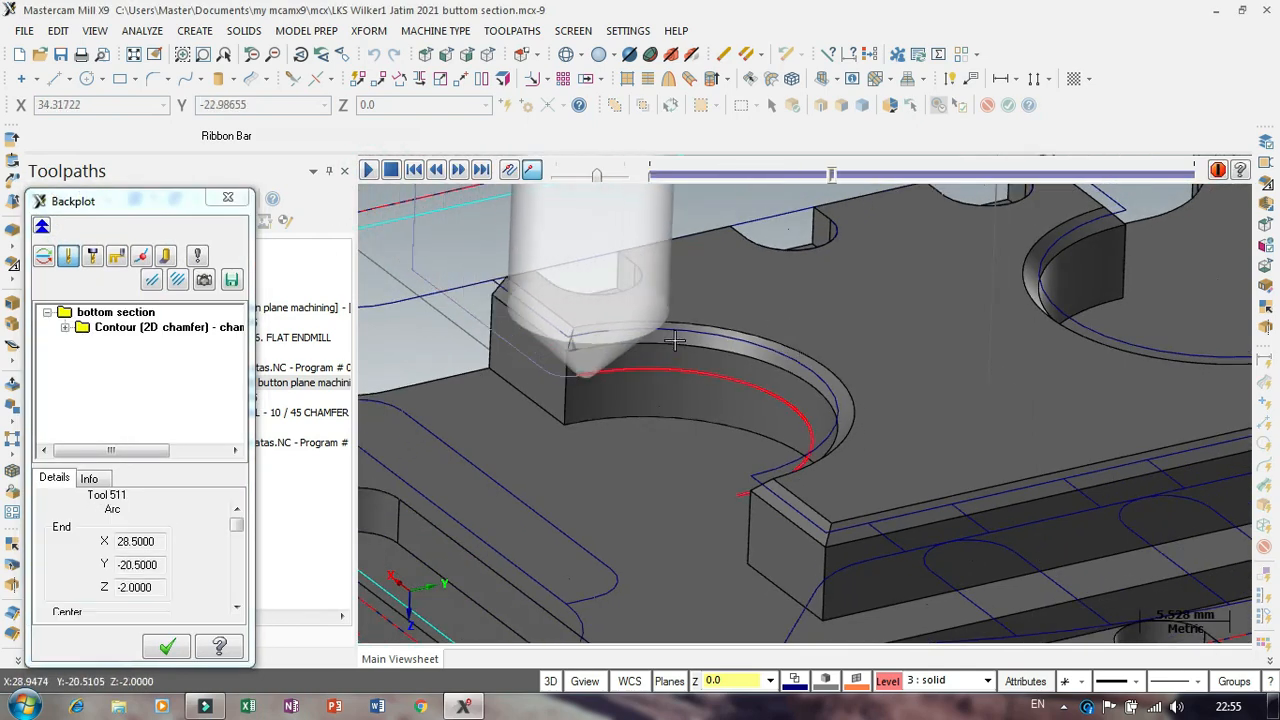
pyautogui.moveTo(699, 366); pyautogui.dragTo(642, 323, button='middle')
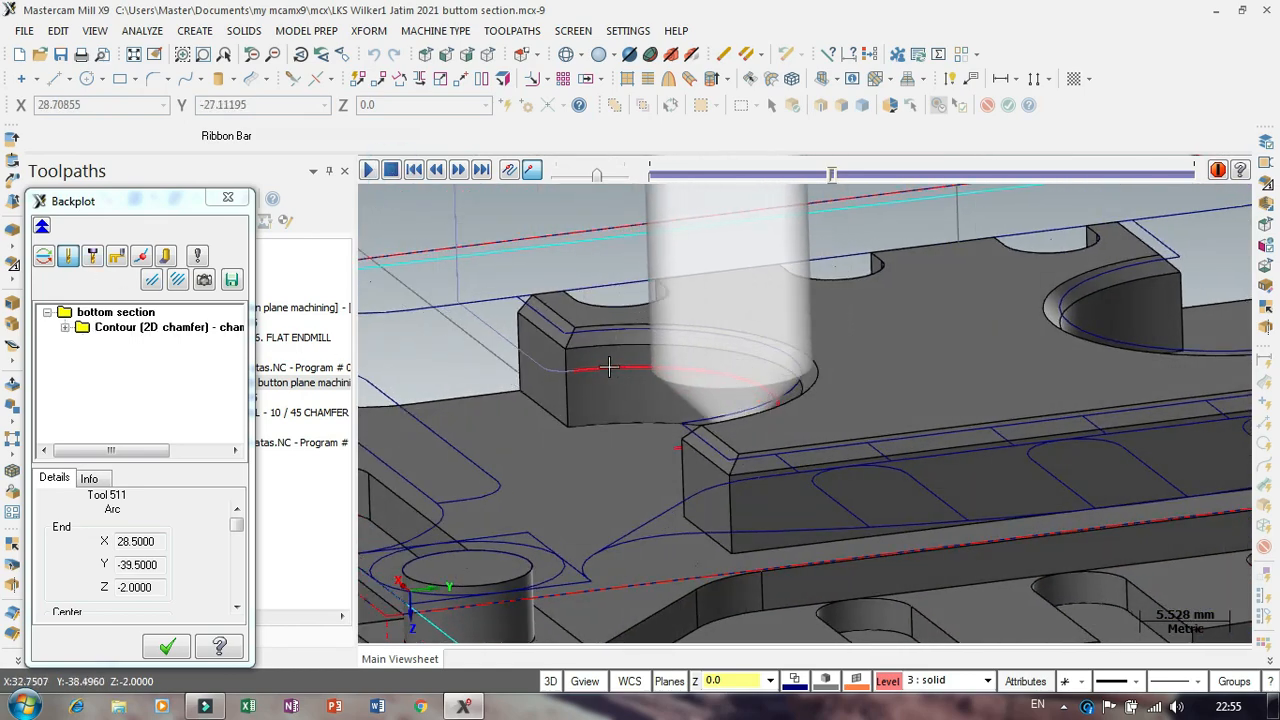
pyautogui.moveTo(676, 356); pyautogui.dragTo(734, 397, button='middle')
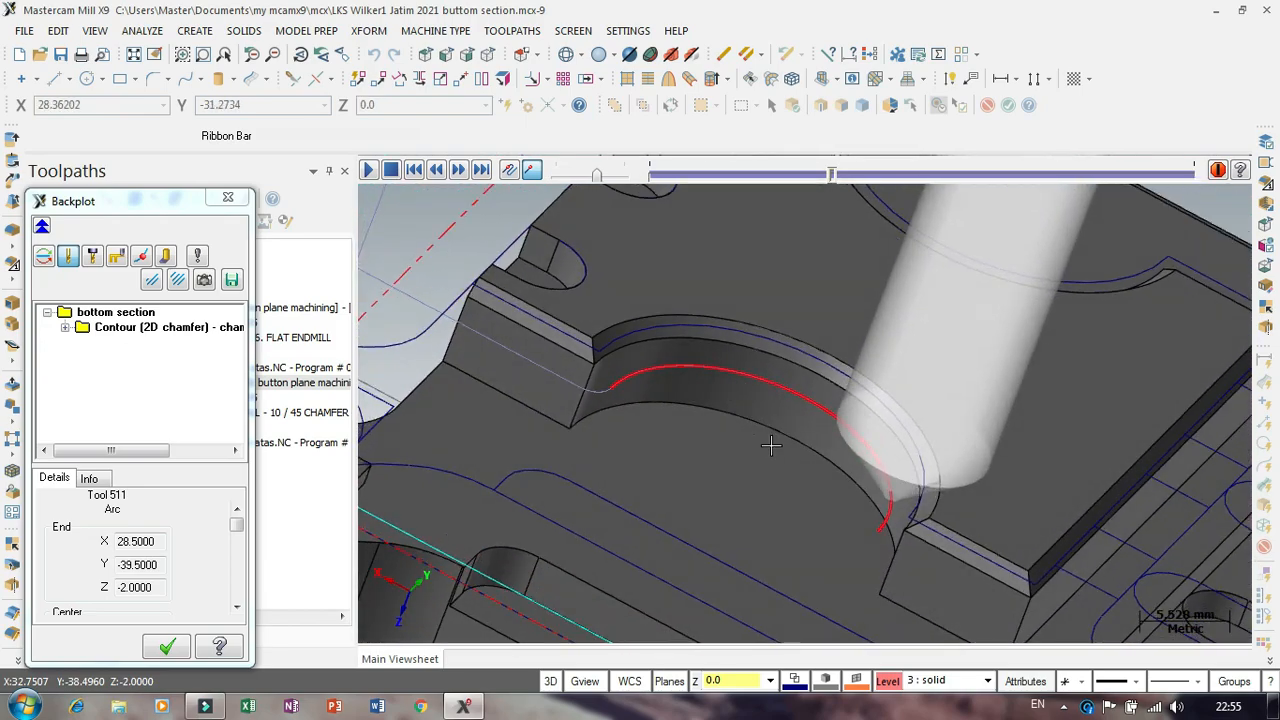
pyautogui.scroll(-3, 693, 420)
pyautogui.scroll(-3, 691, 406)
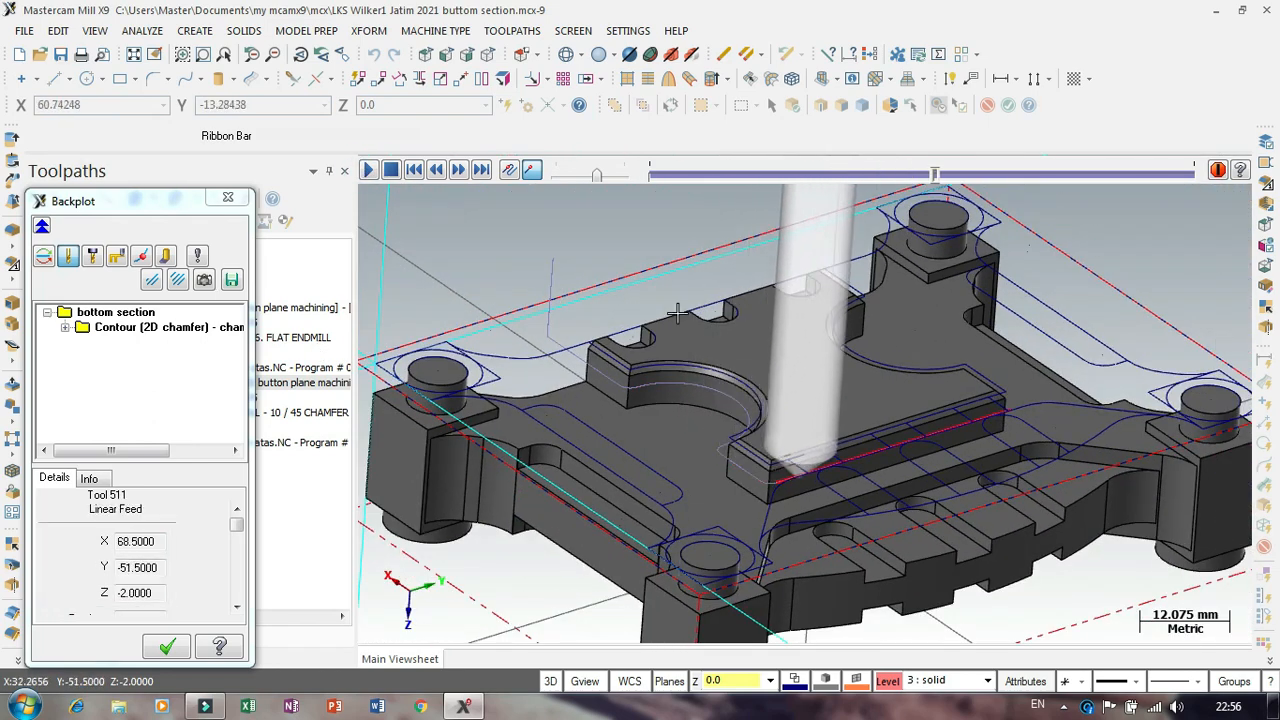
pyautogui.scroll(-1, 707, 378)
pyautogui.scroll(-3, 707, 378)
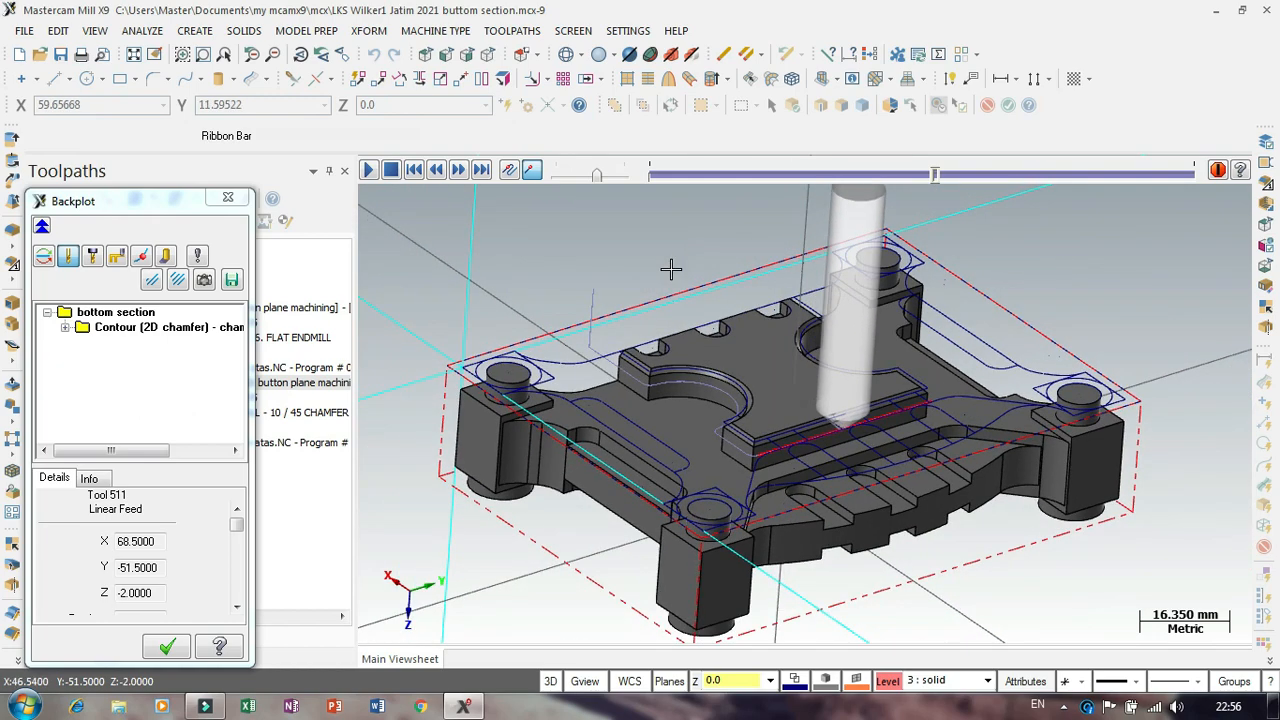
pyautogui.moveTo(669, 269); pyautogui.dragTo(780, 328, button='middle')
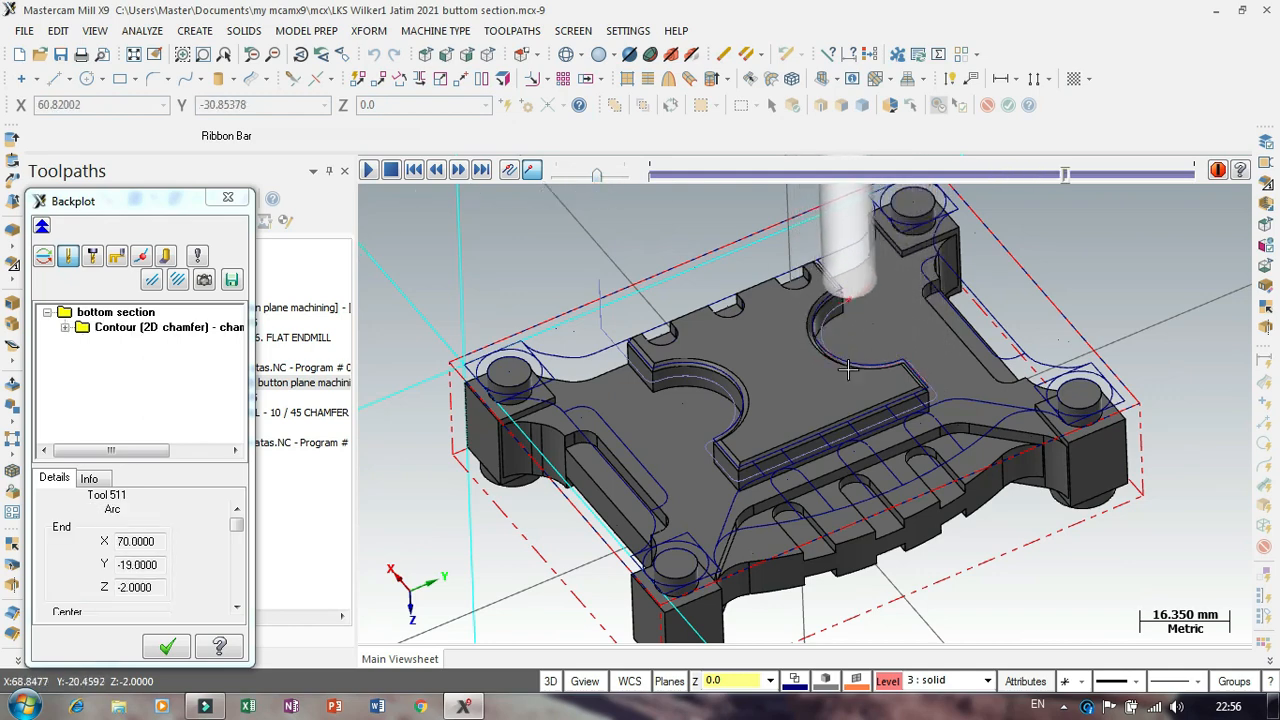
pyautogui.scroll(-3, 743, 355)
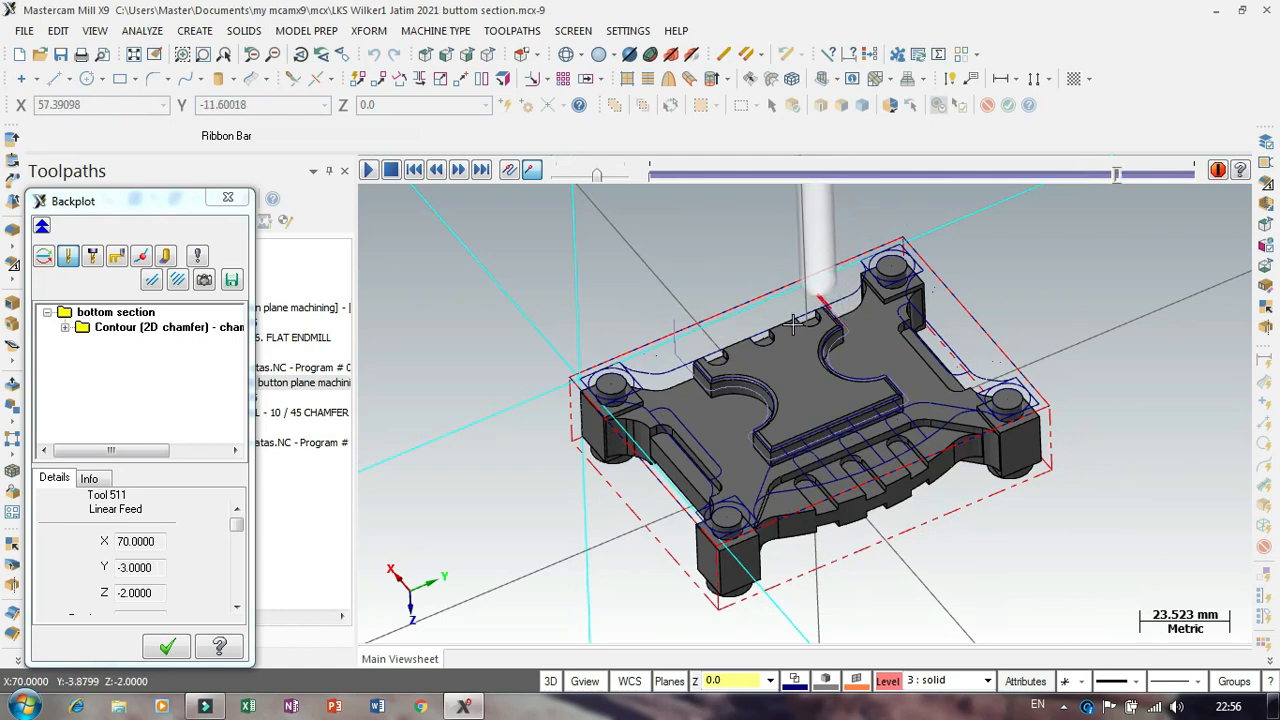
pyautogui.scroll(-2, 775, 300)
pyautogui.scroll(2, 810, 297)
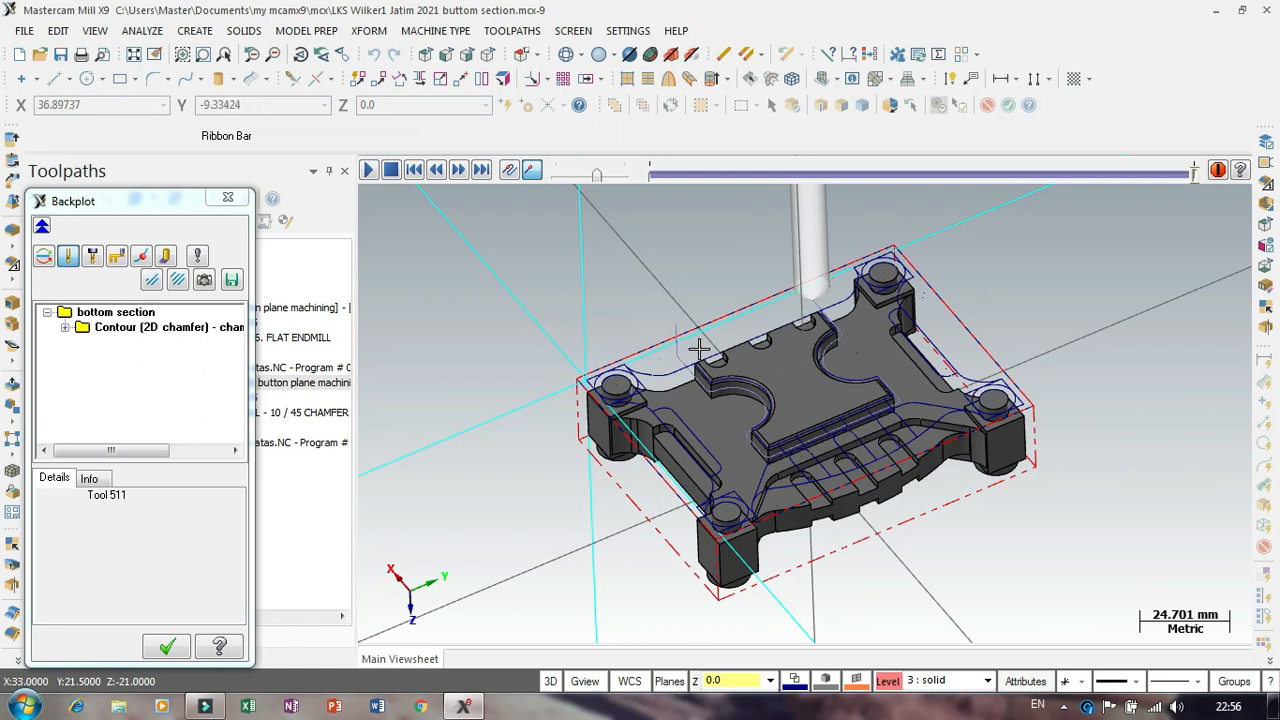
pyautogui.scroll(-1, 710, 357)
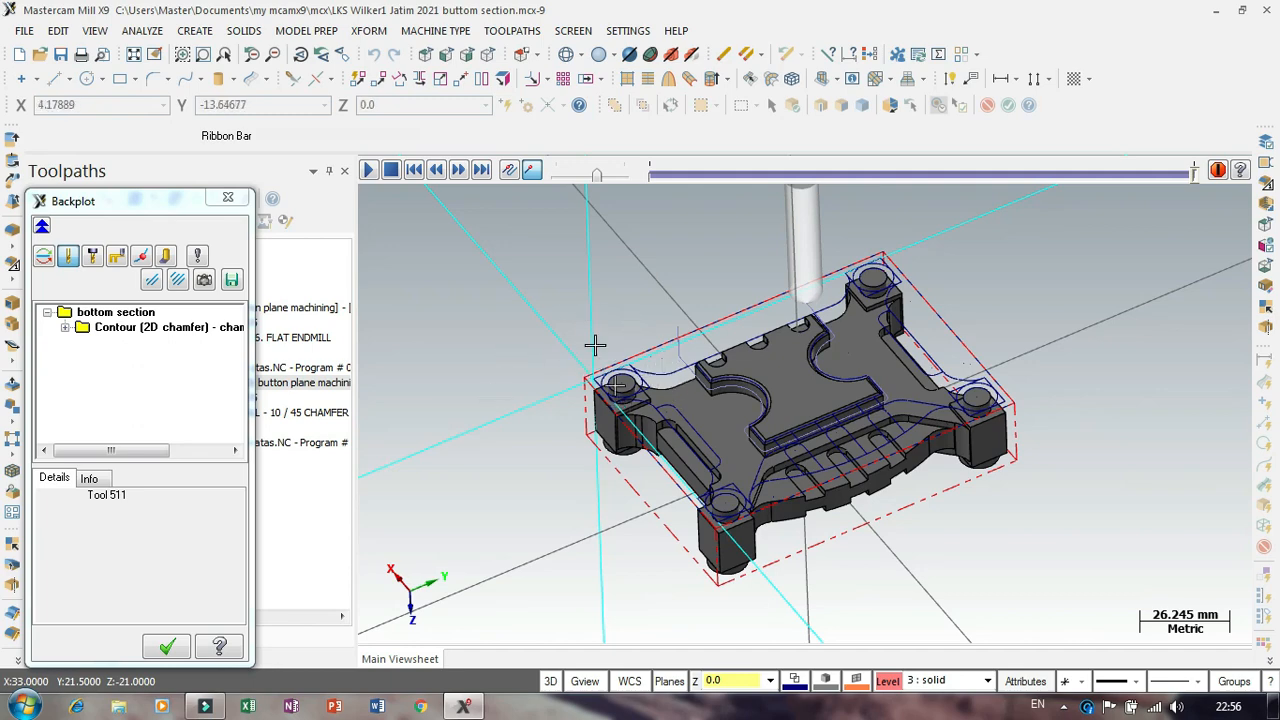
pyautogui.click(228, 199)
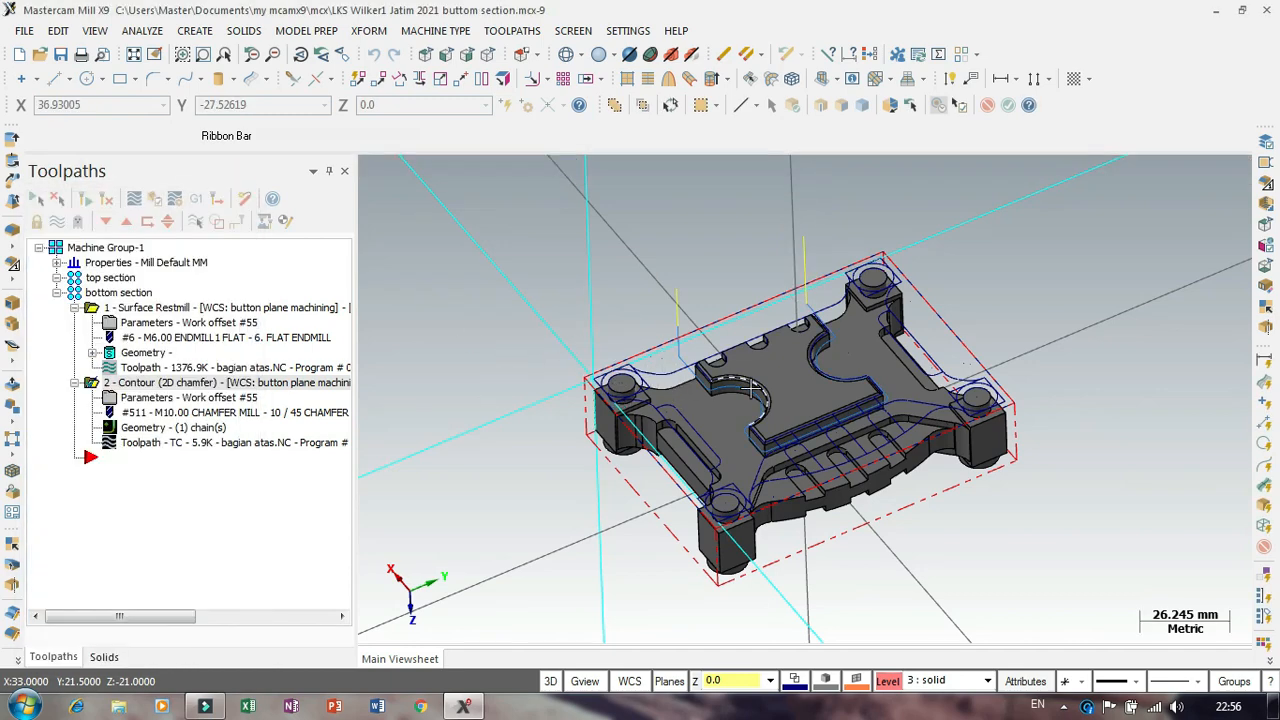
# Step: Add the comment "diameter 6" to the Surface Restmill operation's toolpath parameters and accept them
pyautogui.scroll(-1, 752, 405)
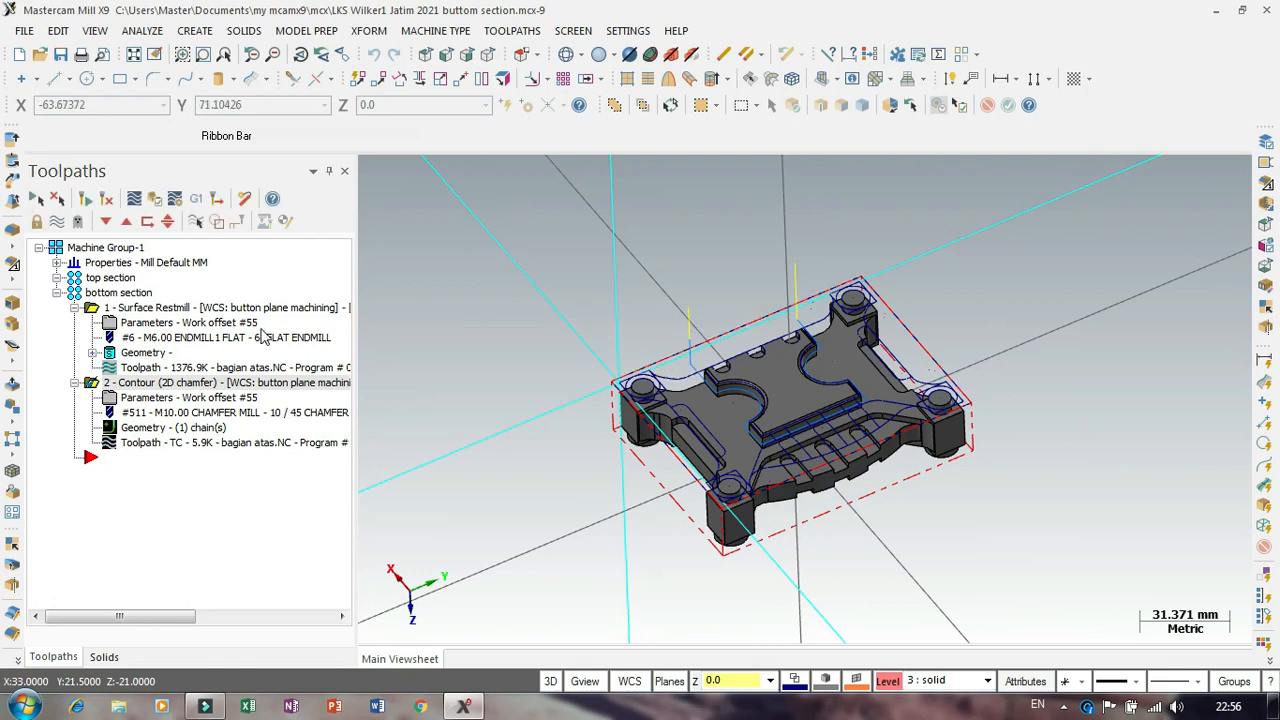
pyautogui.click(148, 324)
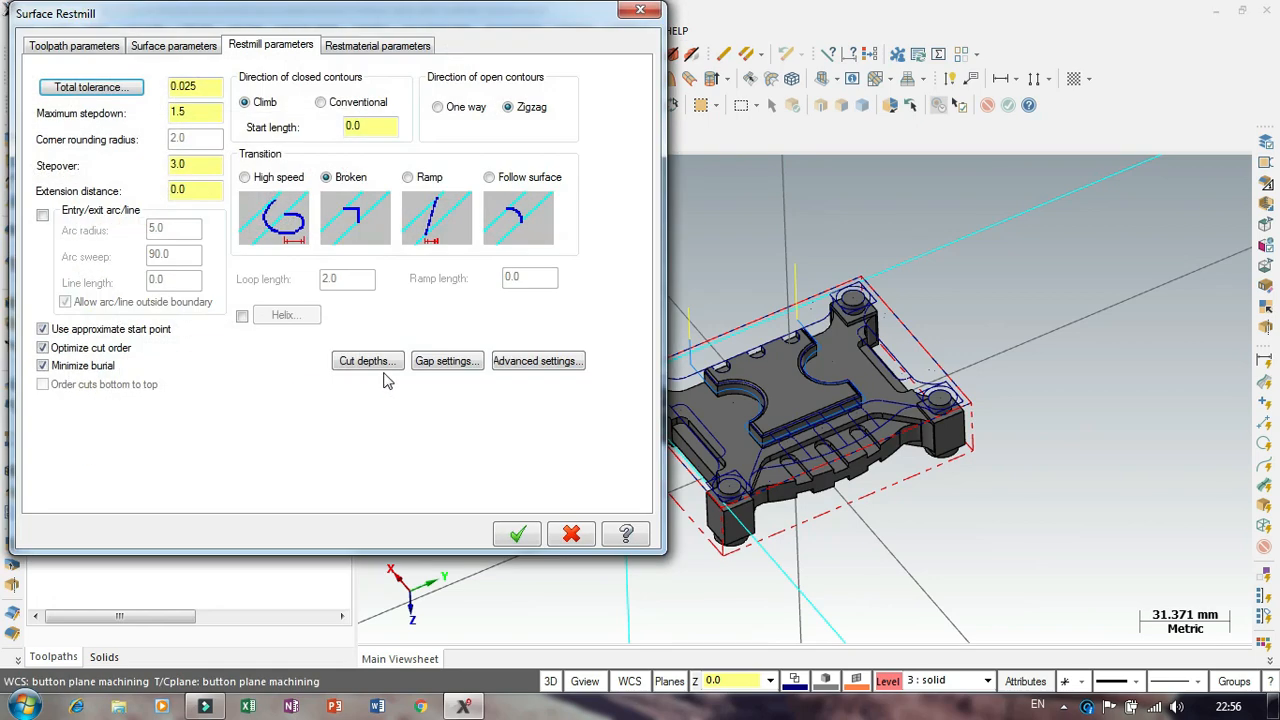
pyautogui.click(80, 46)
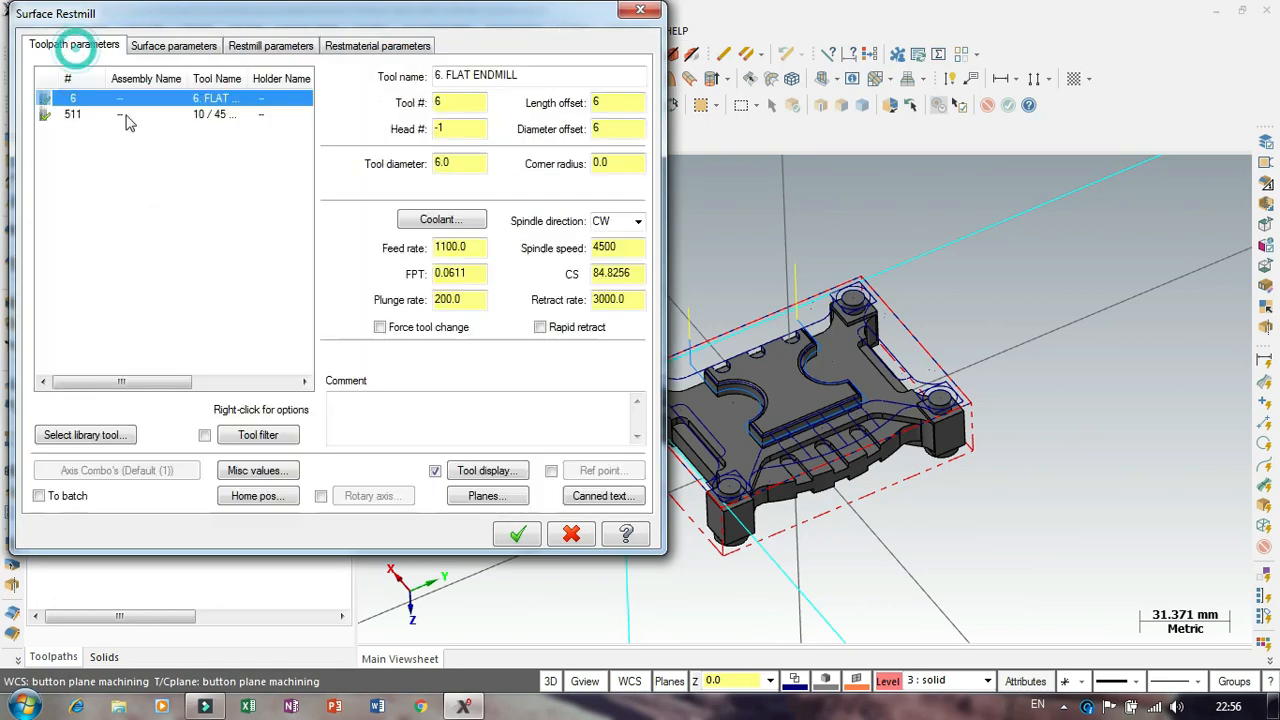
pyautogui.click(406, 421)
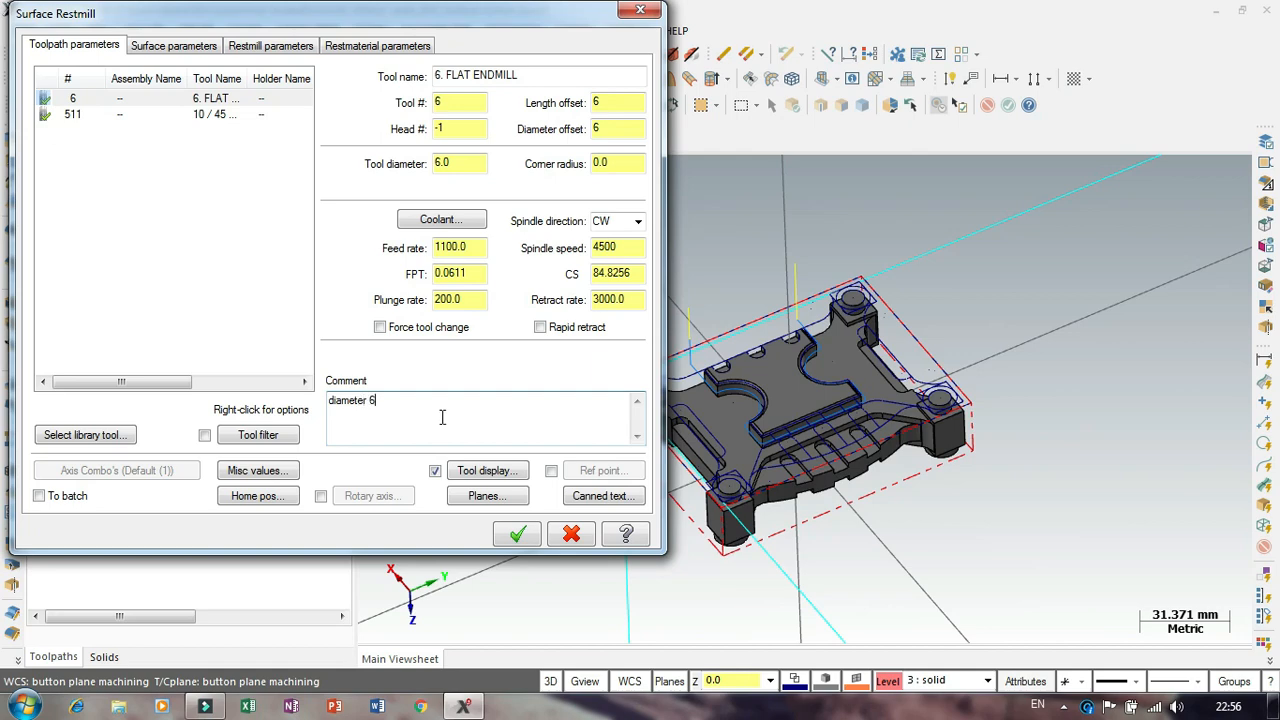
pyautogui.click(515, 535)
pyautogui.scroll(-2, 594, 404)
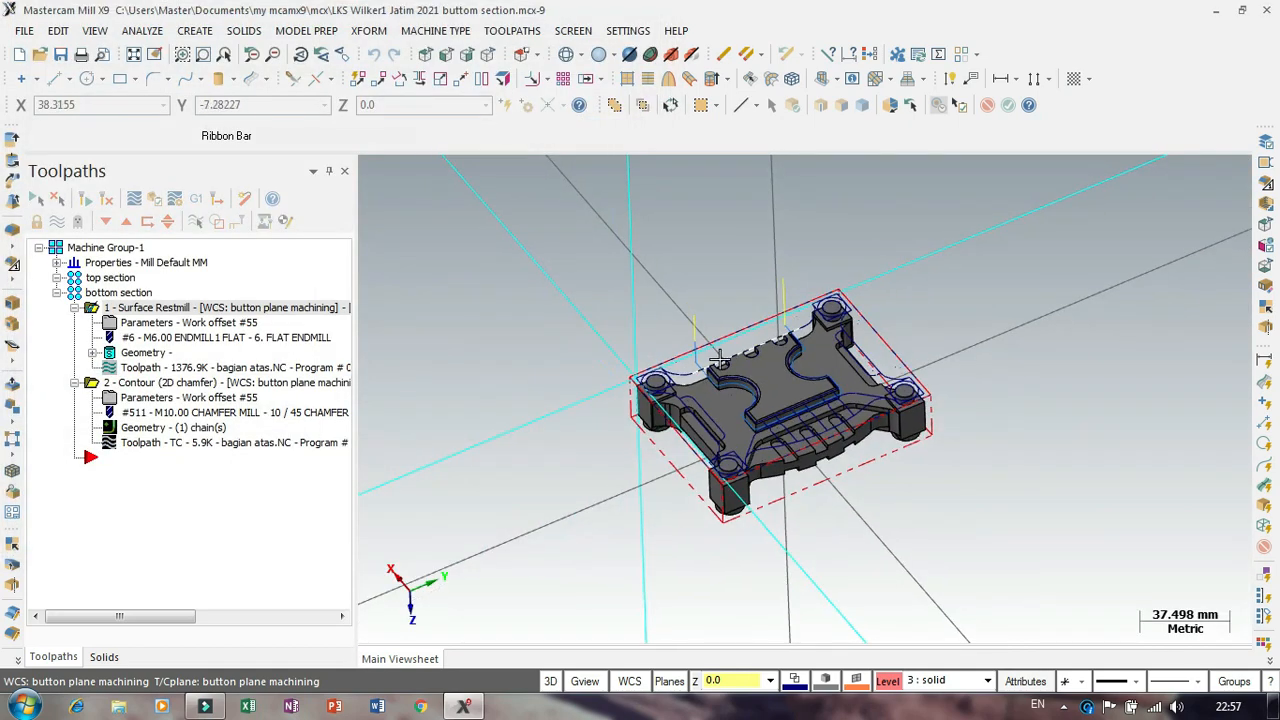
pyautogui.scroll(2, 594, 404)
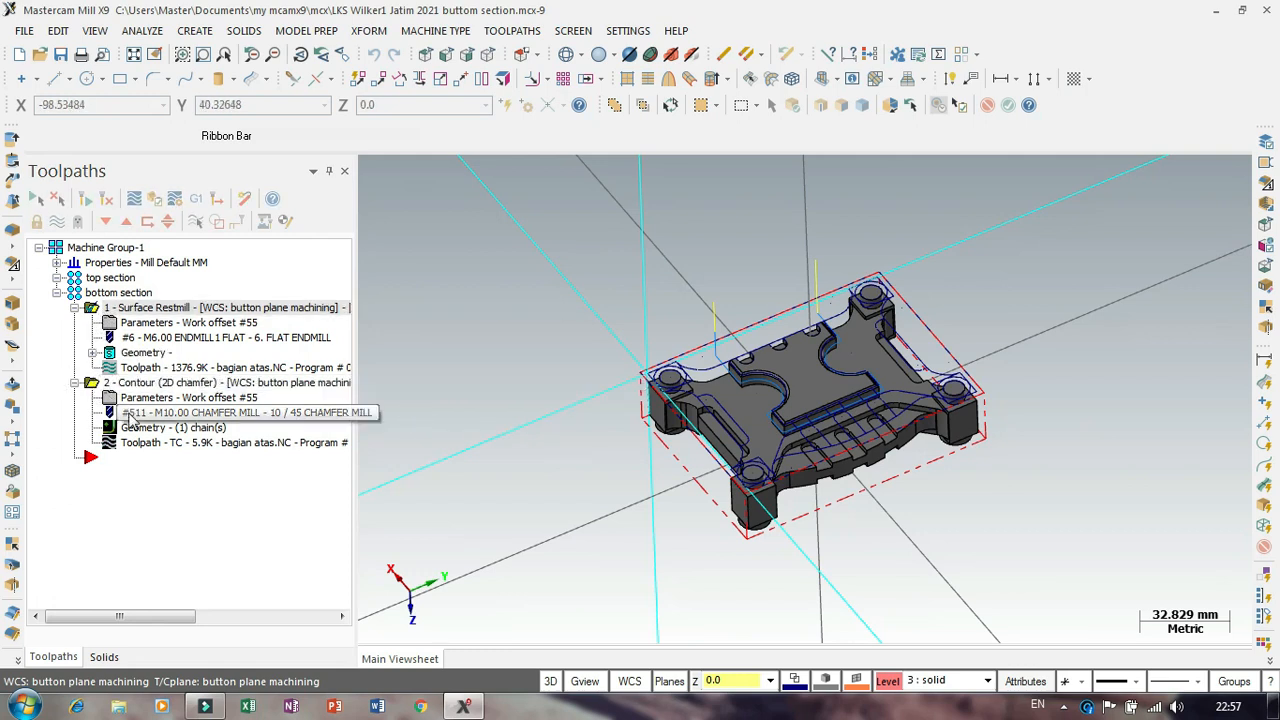
# Step: Post-process all operations of the bottom section group to an NC file opened for editing
pyautogui.keyDown('ctrl'); pyautogui.click(90, 386); pyautogui.keyUp('ctrl')
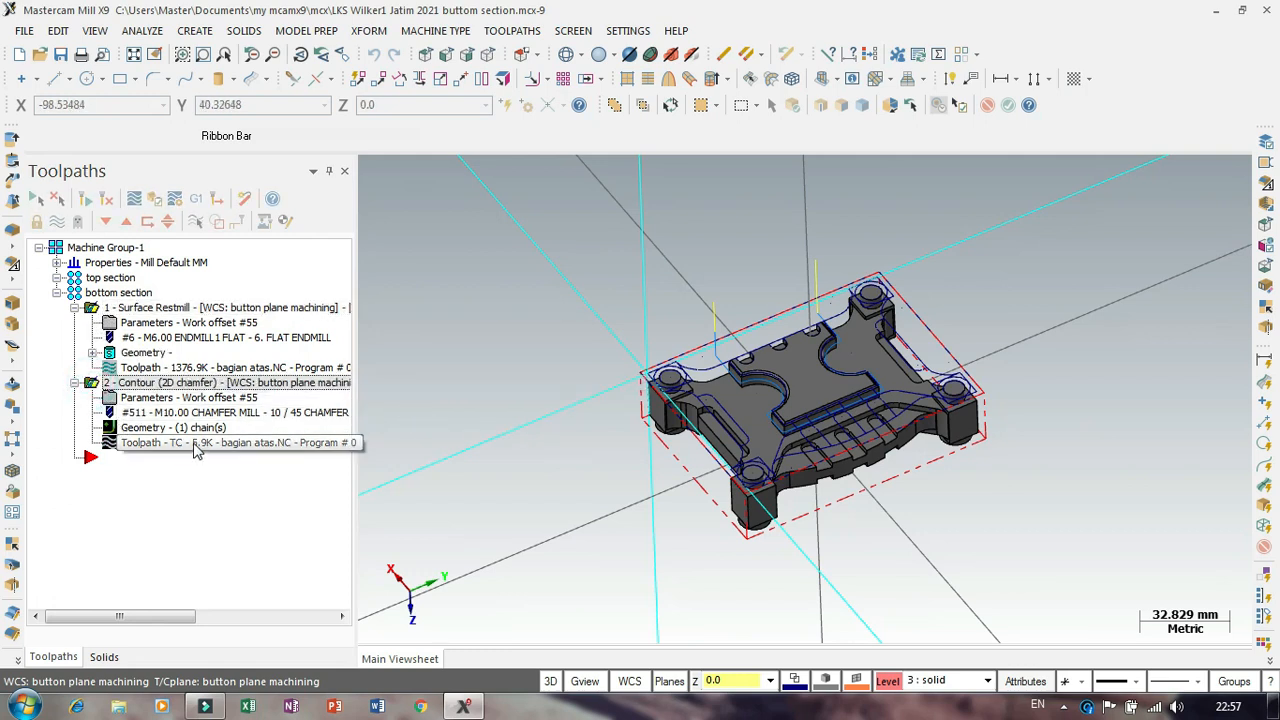
pyautogui.click(113, 294)
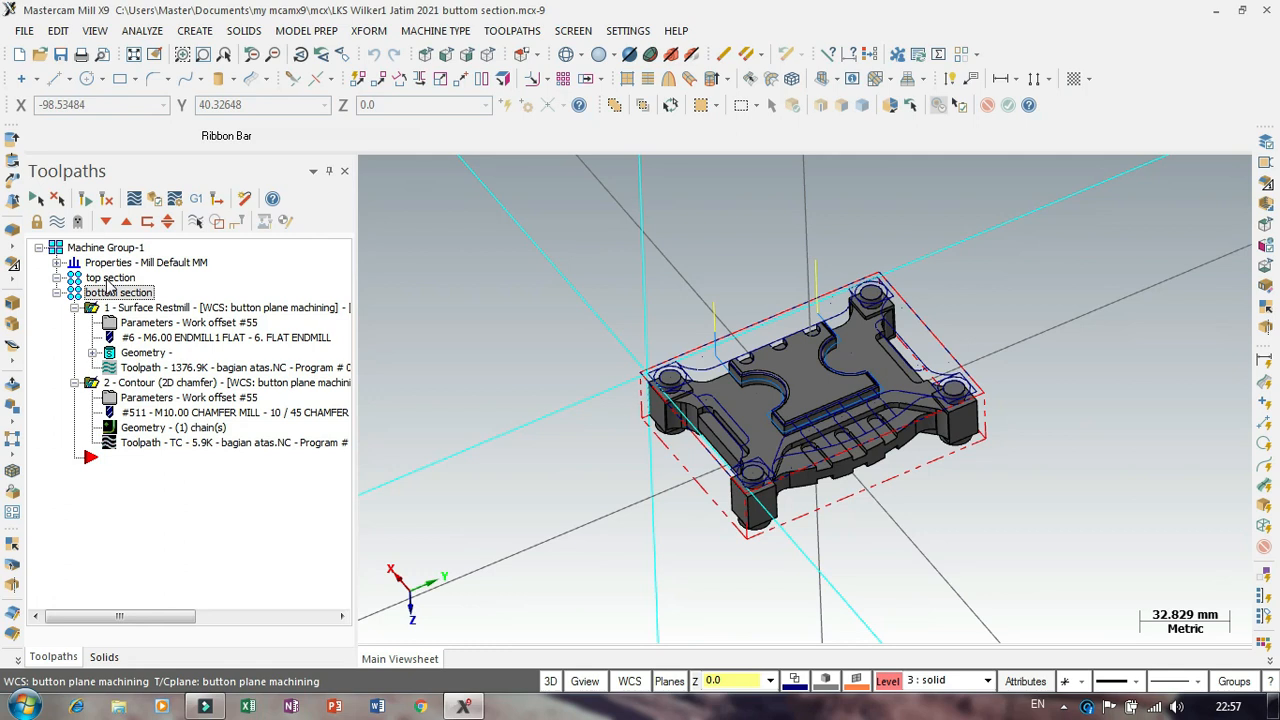
pyautogui.click(197, 201)
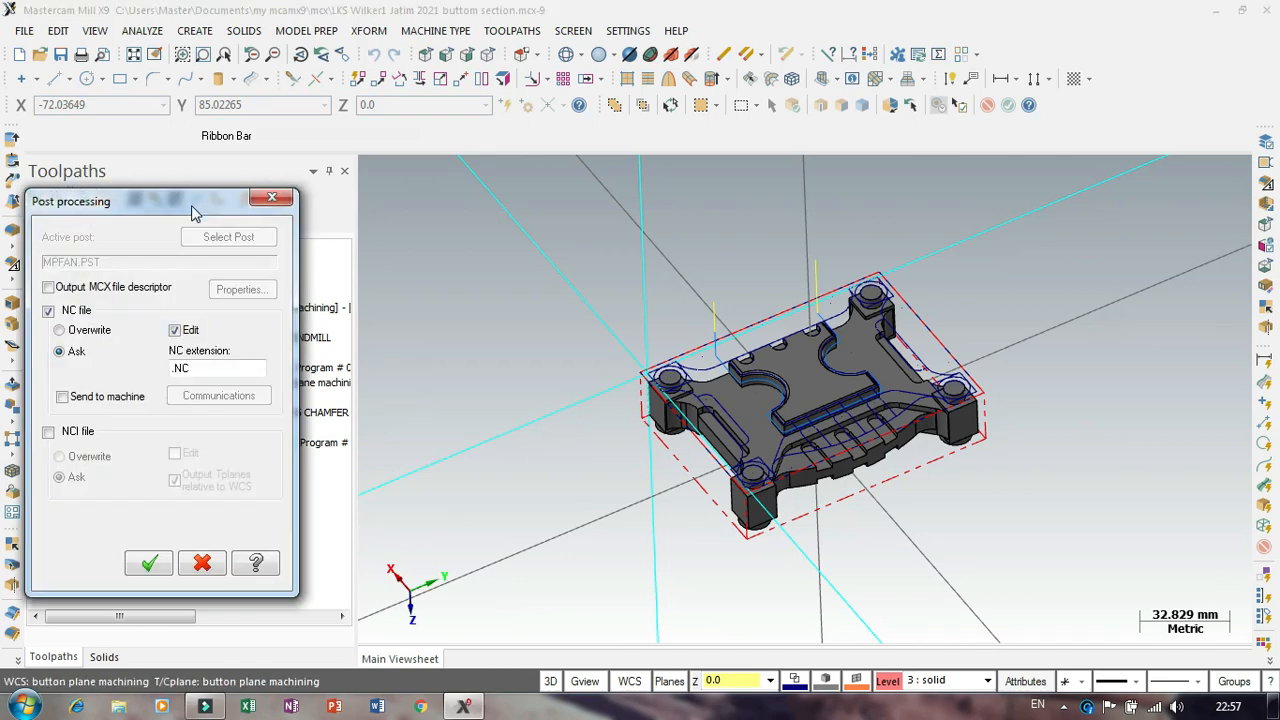
pyautogui.click(150, 563)
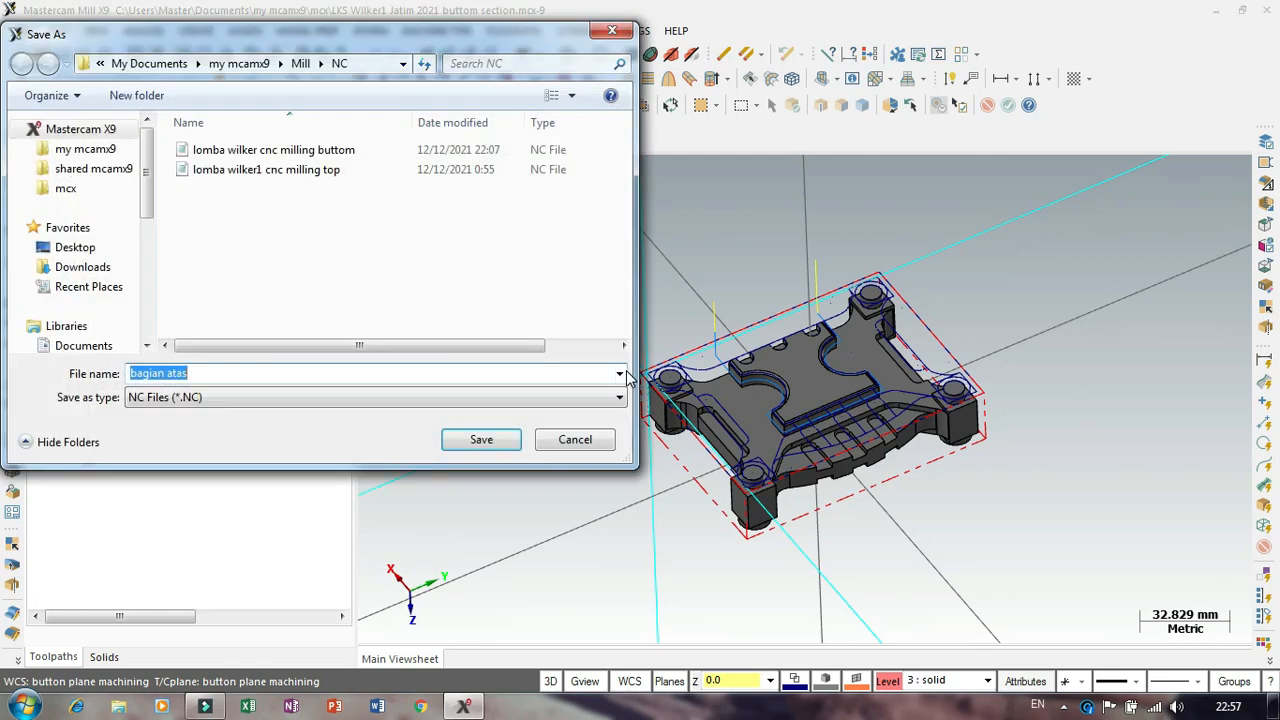
# Step: Save the posted program as "bagian bawah lomba cnc wilker 1 jatim" in the NC folder
pyautogui.click(277, 372)
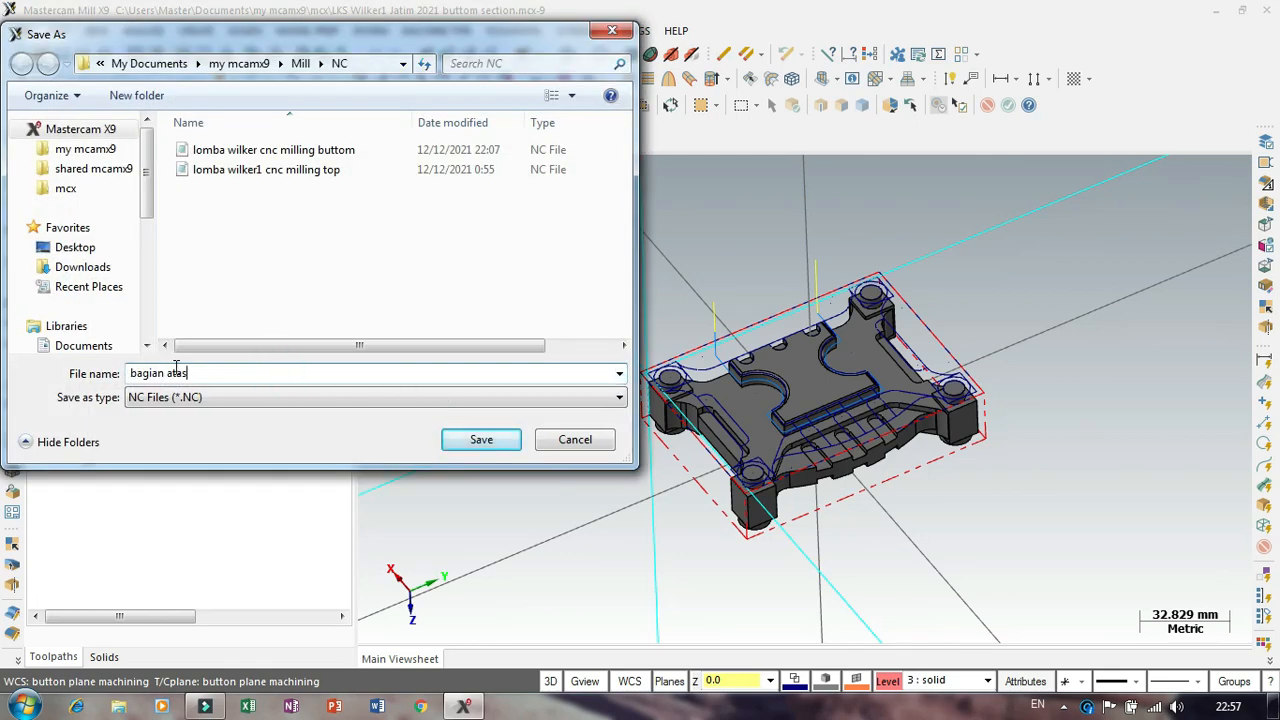
pyautogui.doubleClick(170, 373)
pyautogui.write('bawah loba')
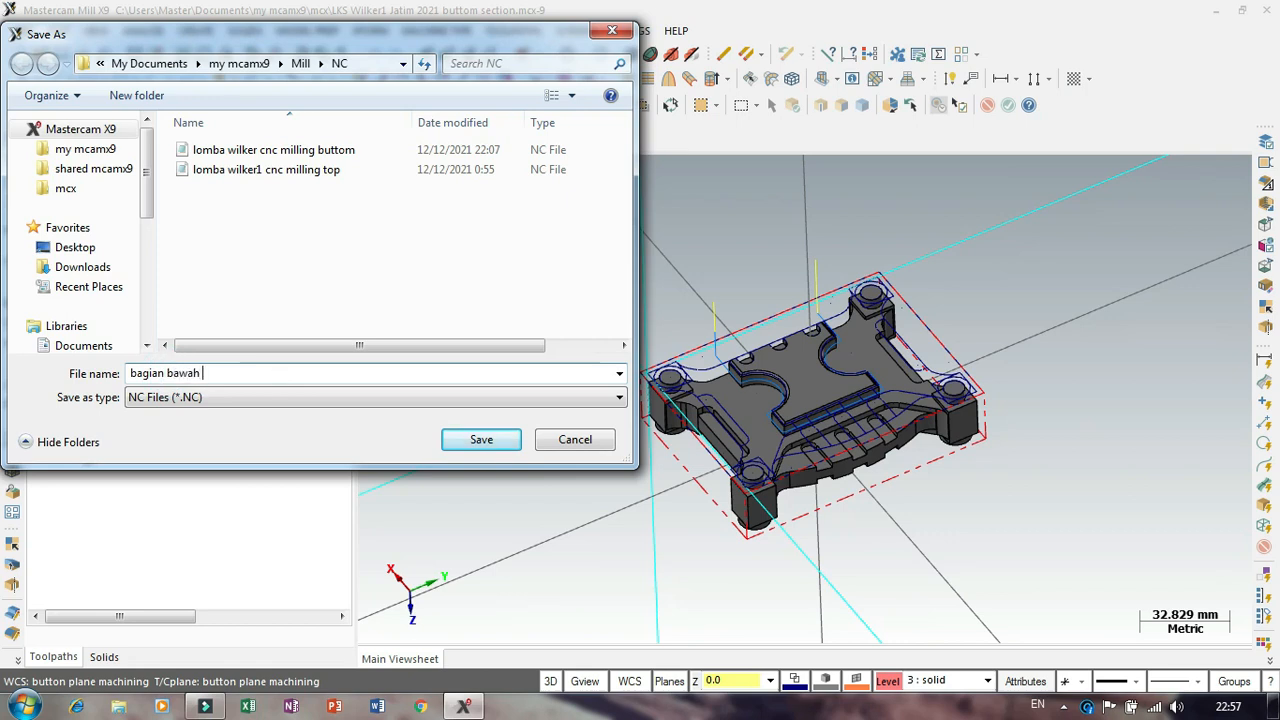
pyautogui.press('BackSpace')
pyautogui.press('BackSpace')
pyautogui.write('mba cnc')
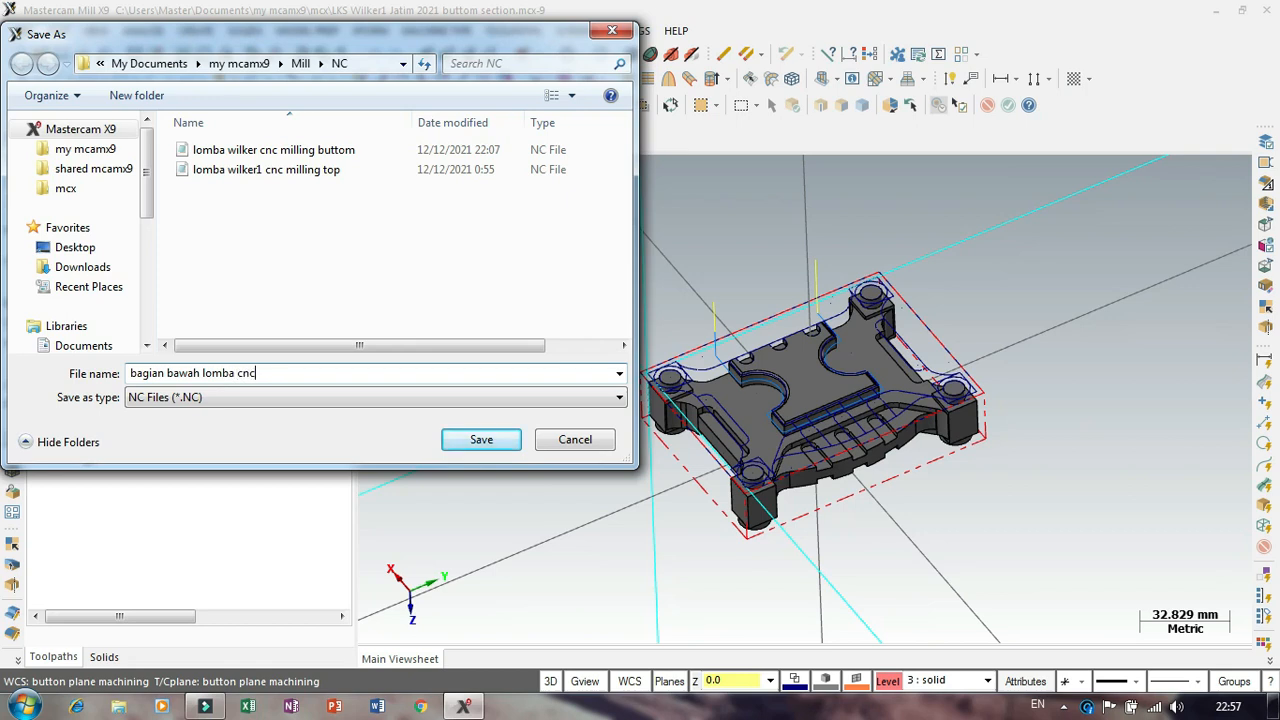
pyautogui.write(' wilker 1 jatim')
pyautogui.press('Return')
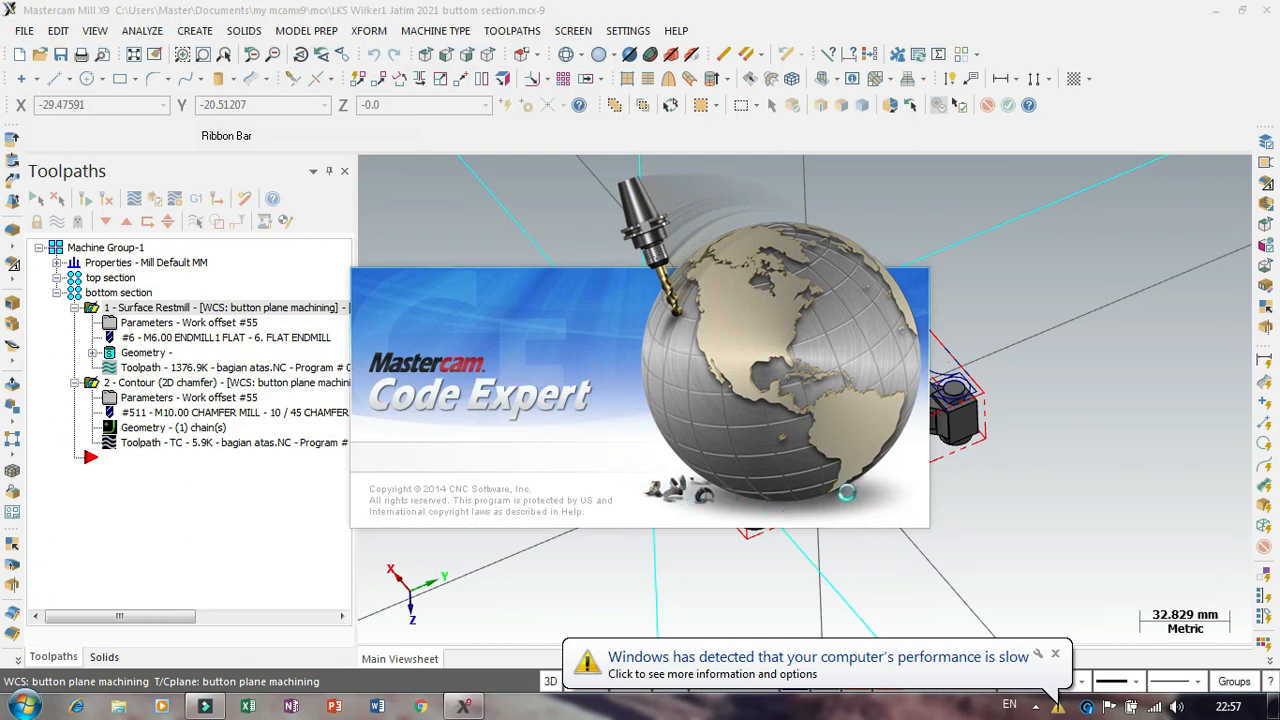
pyautogui.click(1055, 657)
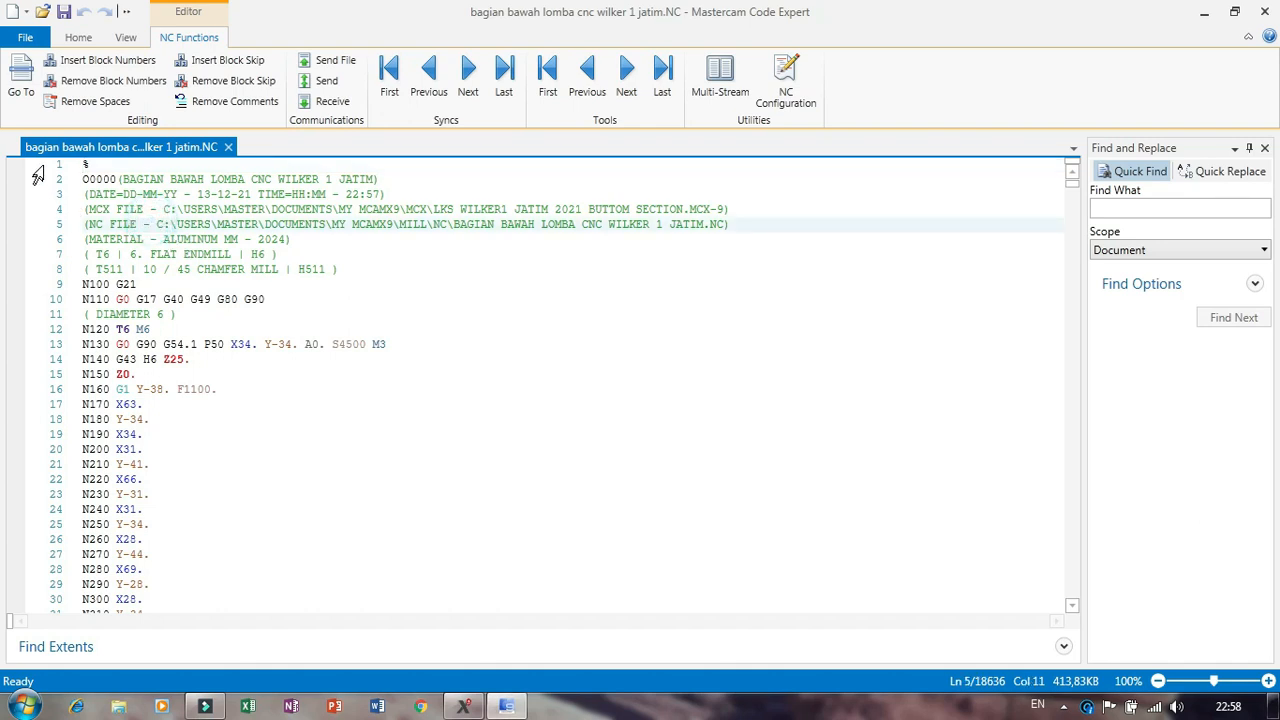
# Step: Delete the program's header lines above the DIAMETER 6 comment and remove M6 from block N120
pyautogui.press('Down')
pyautogui.moveTo(45, 176); pyautogui.dragTo(41, 299)
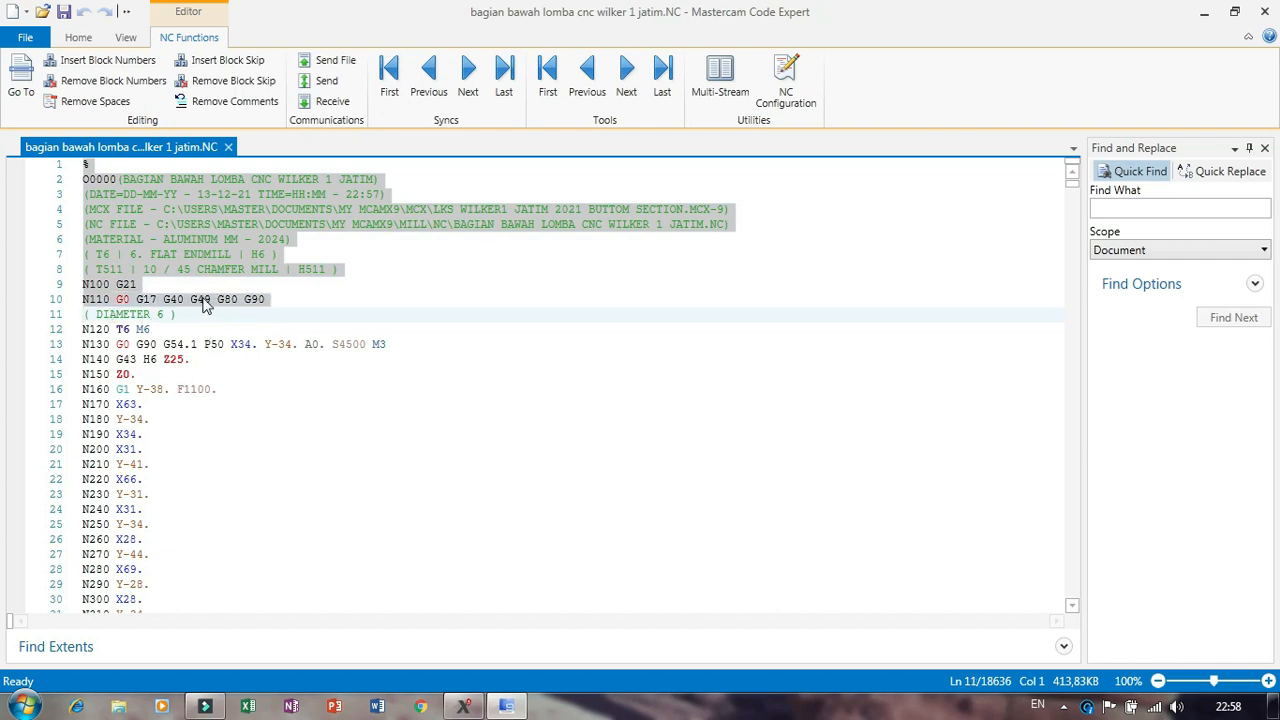
pyautogui.press('Delete')
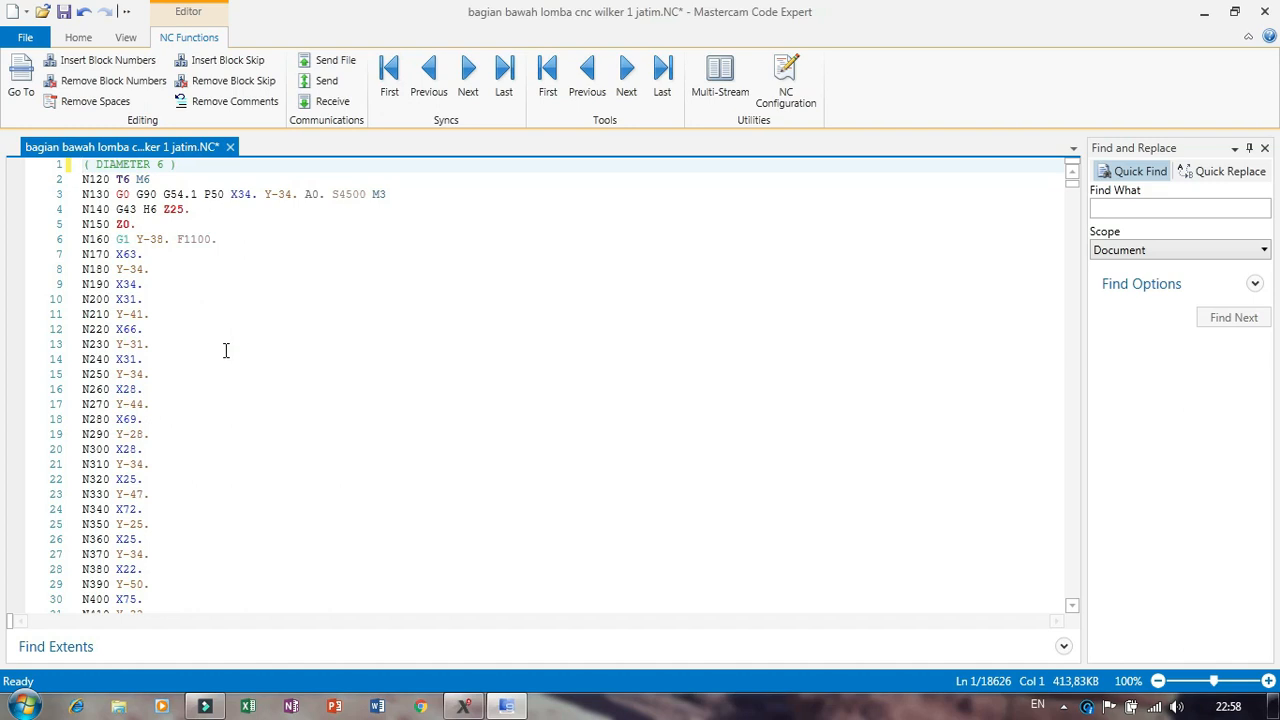
pyautogui.moveTo(130, 180); pyautogui.dragTo(154, 180)
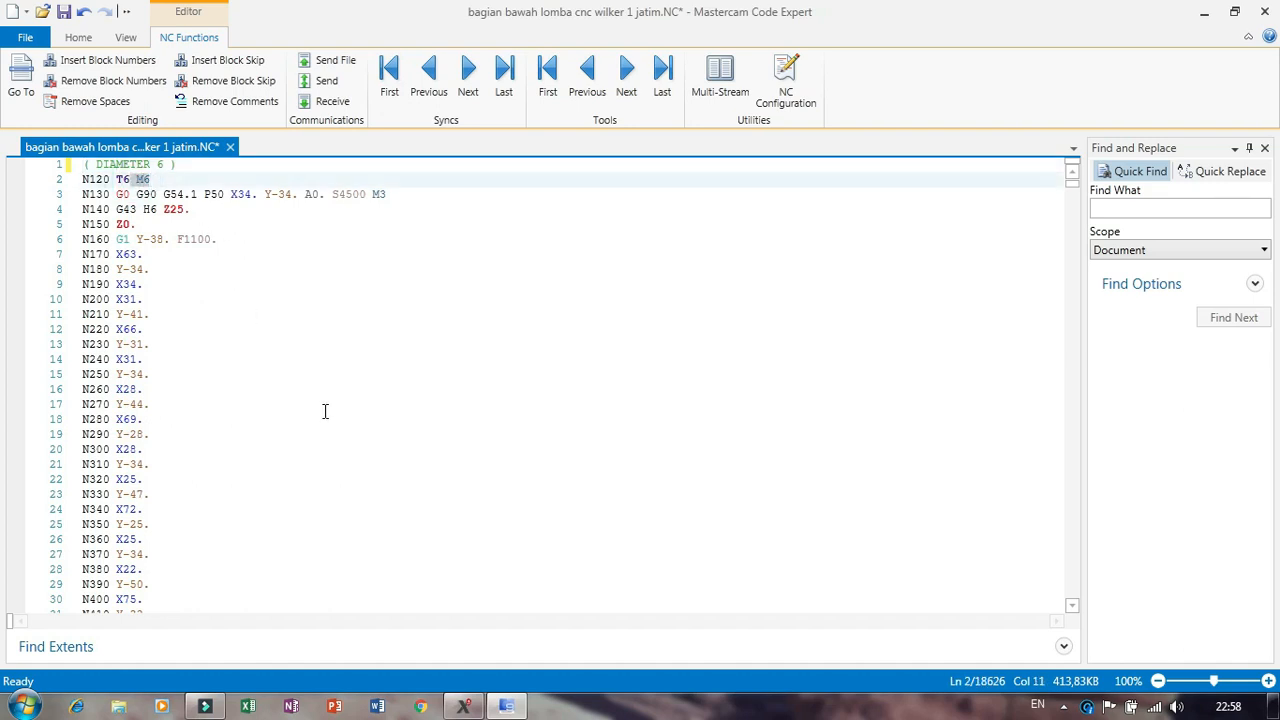
pyautogui.press('Delete')
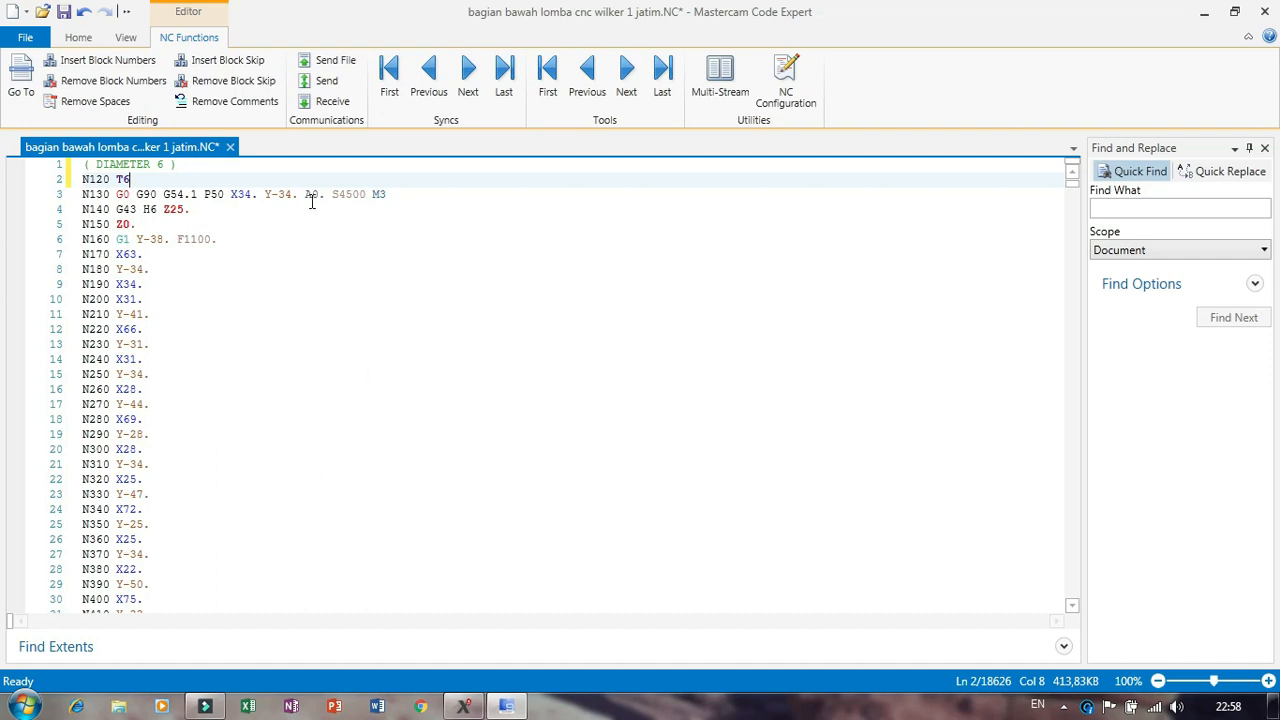
# Step: Remove the A0. code from block N130 and delete the whole N140 G43 H6 Z25. block
pyautogui.click(309, 194)
pyautogui.moveTo(309, 194); pyautogui.dragTo(333, 194)
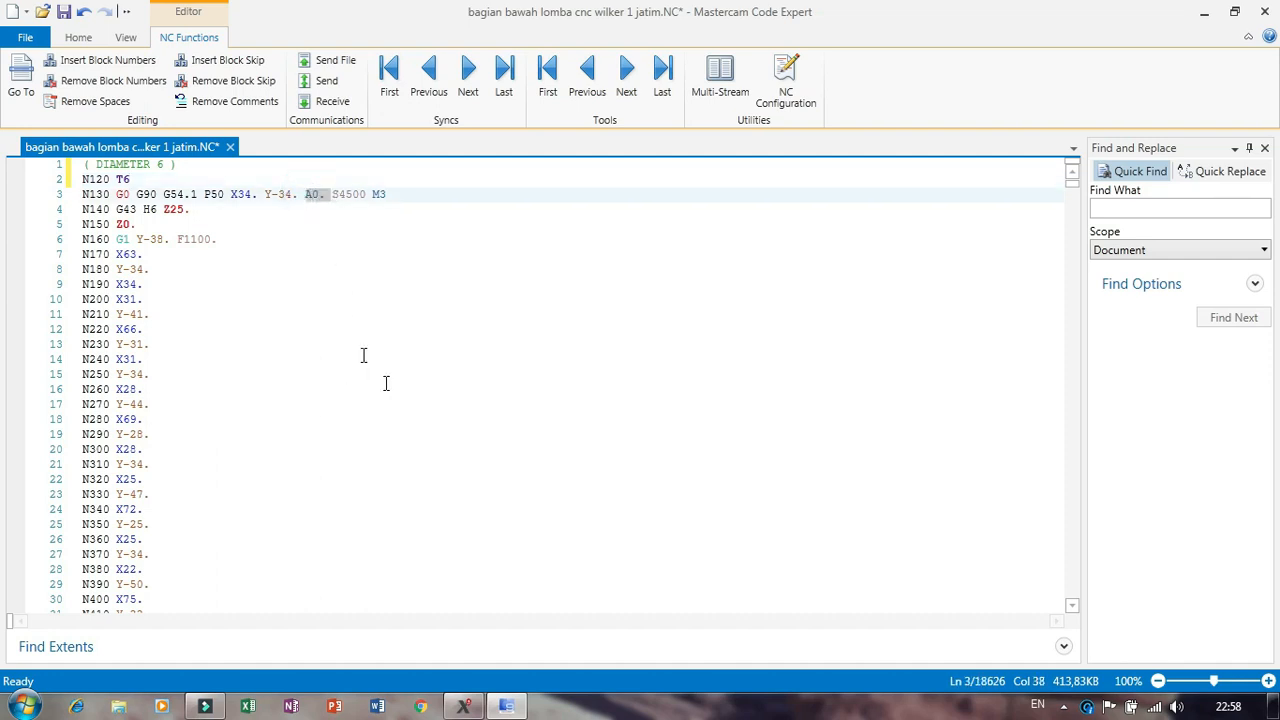
pyautogui.press('Delete')
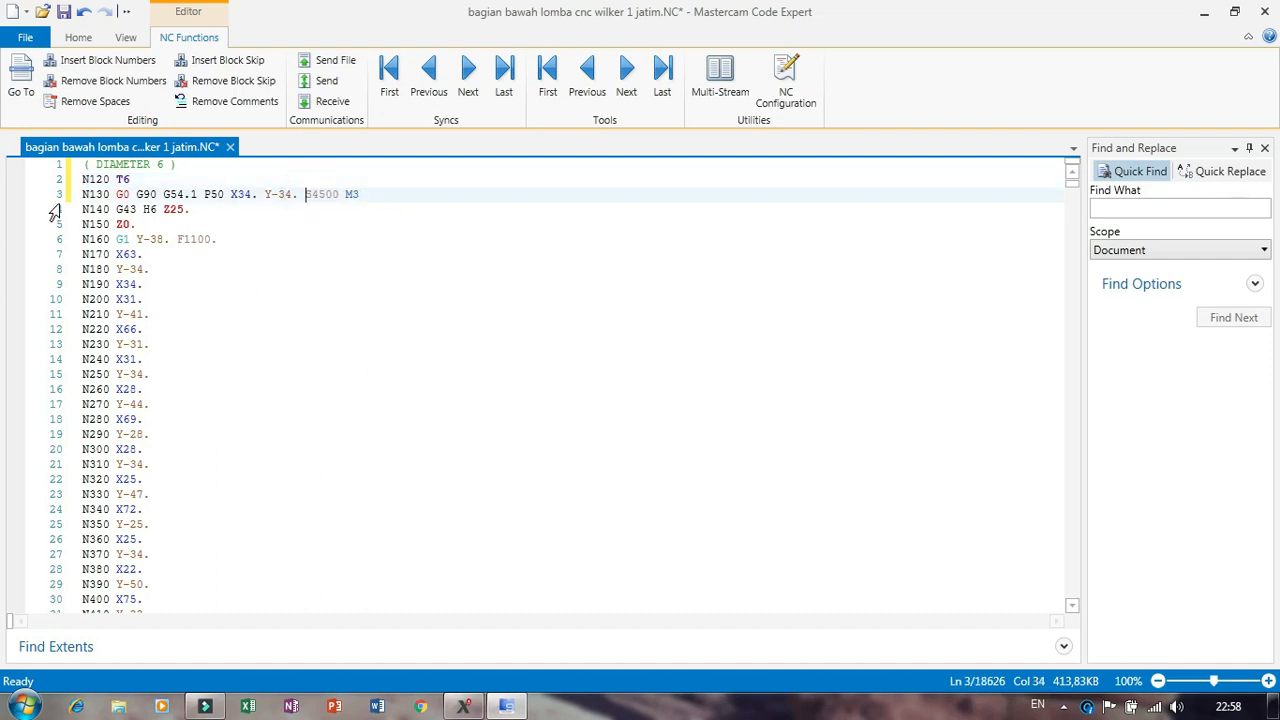
pyautogui.click(35, 210)
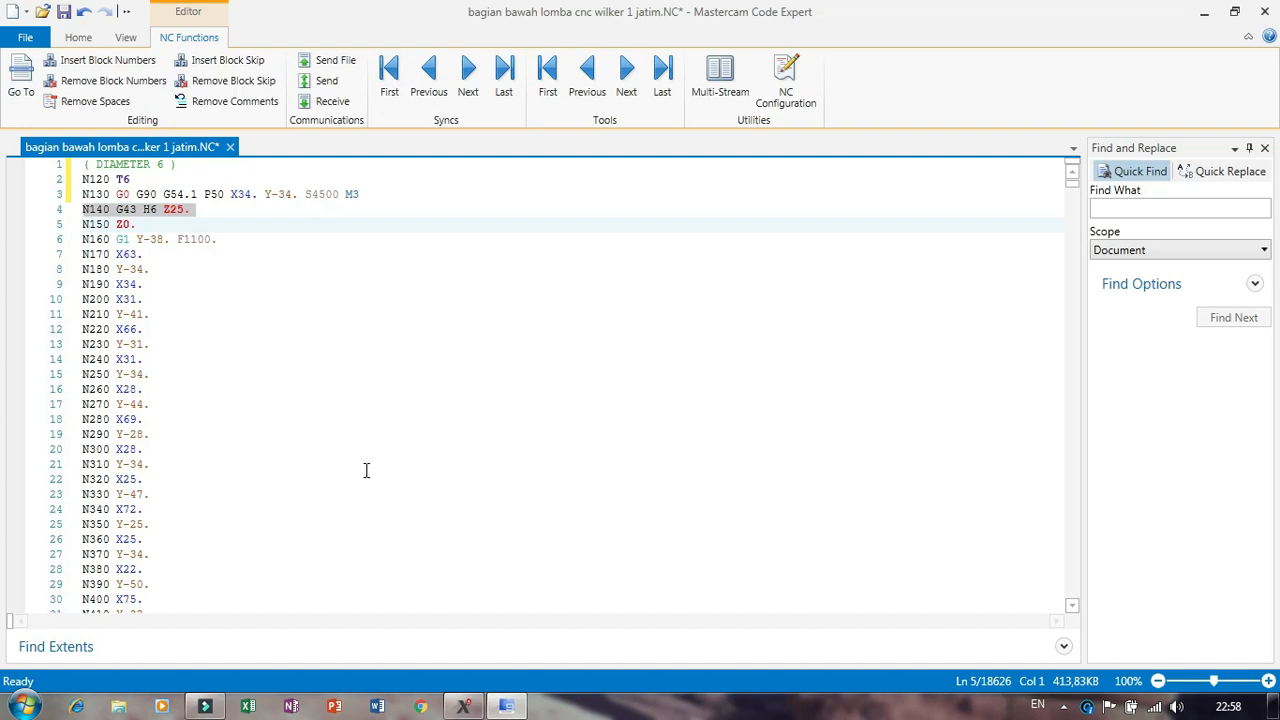
pyautogui.press('Delete')
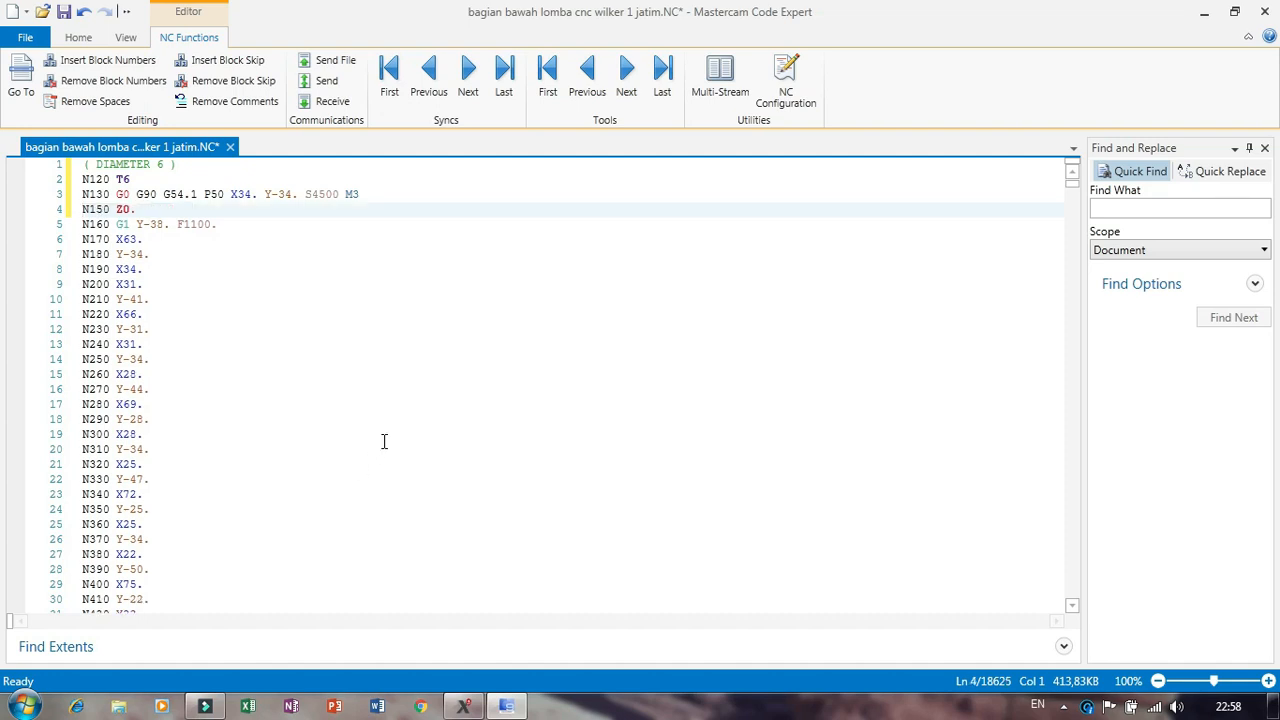
# Step: Find the m6 tool change and replace A0. in block N7850 and M01 in block N7860 with M00
pyautogui.scroll(-1, 849, 329)
pyautogui.click(1111, 210)
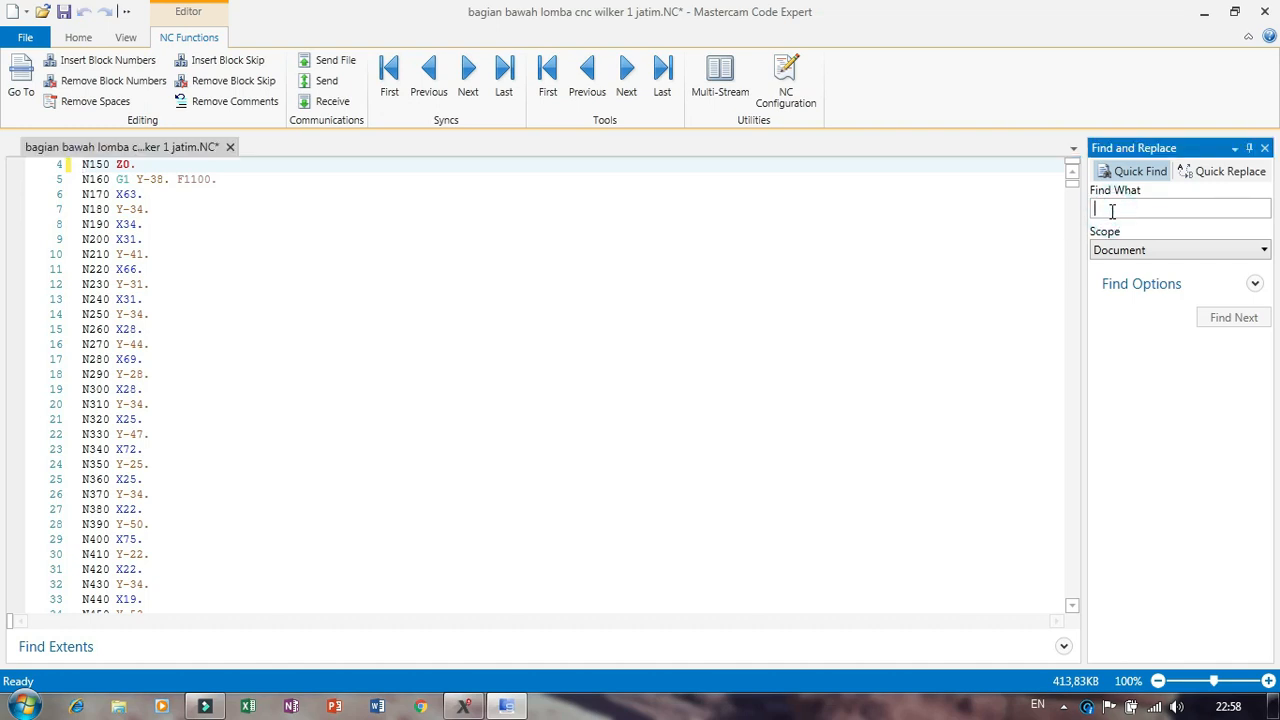
pyautogui.write('m6')
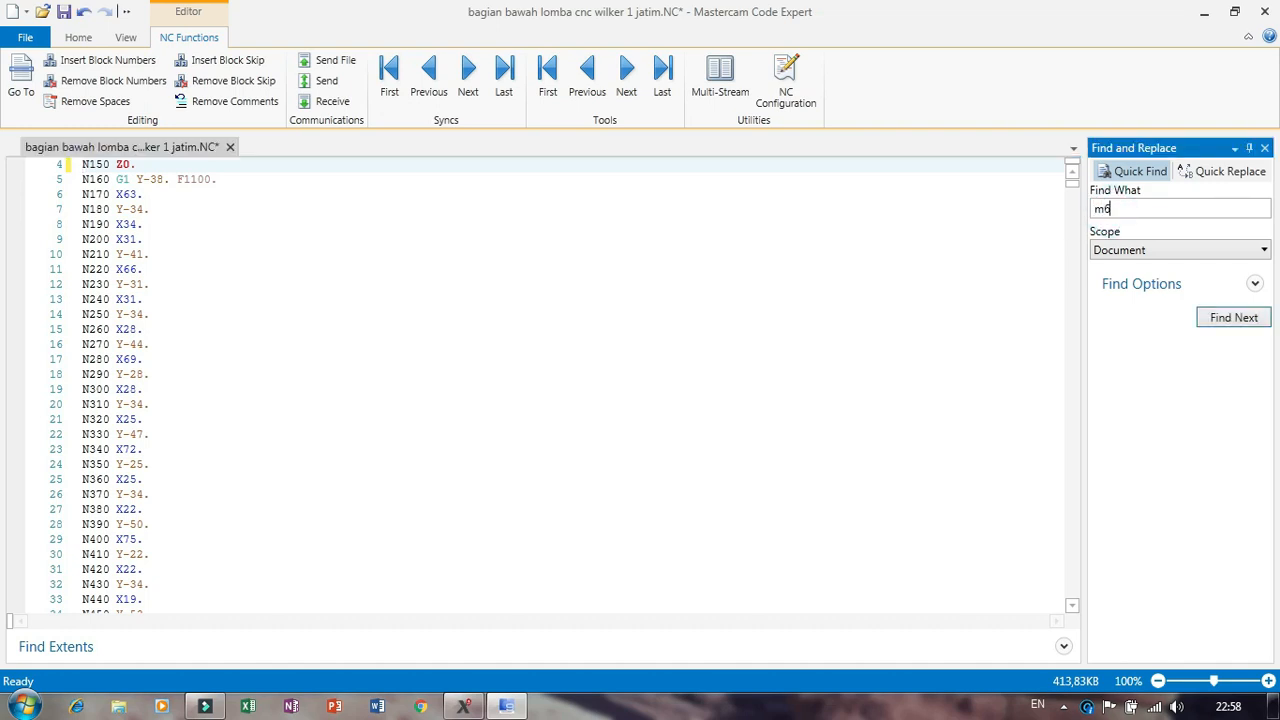
pyautogui.press('Return')
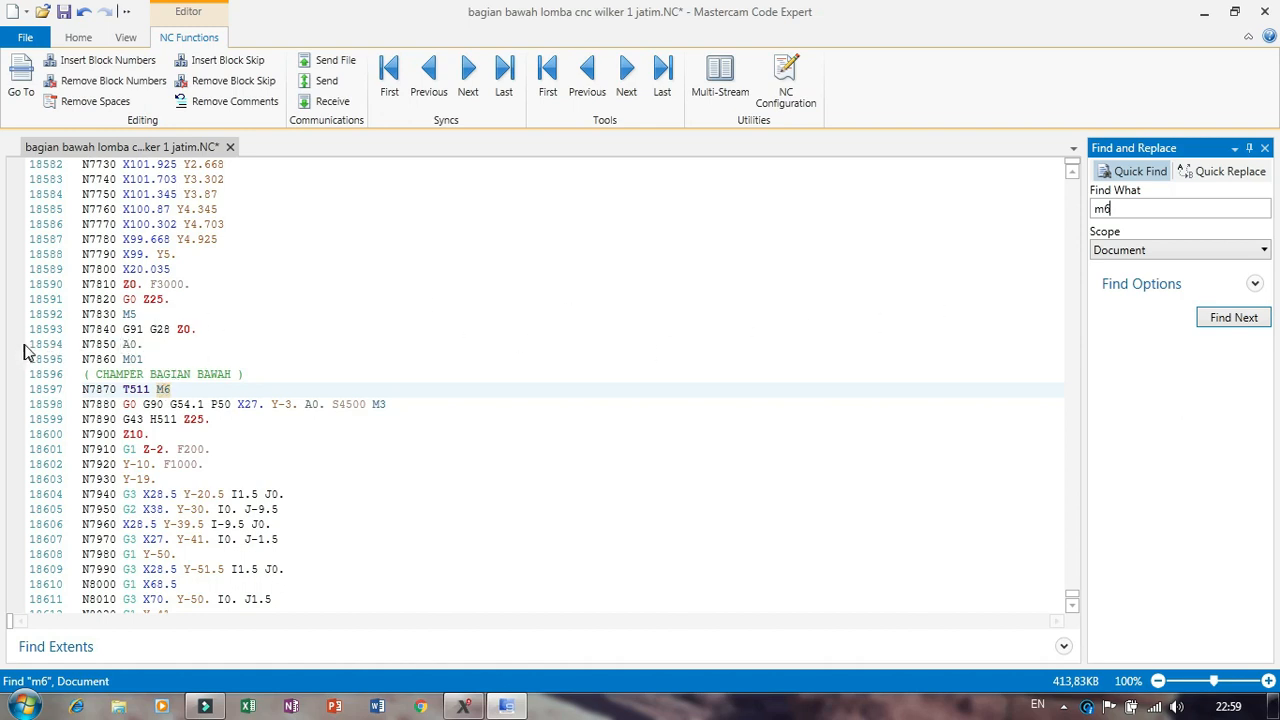
pyautogui.doubleClick(126, 344)
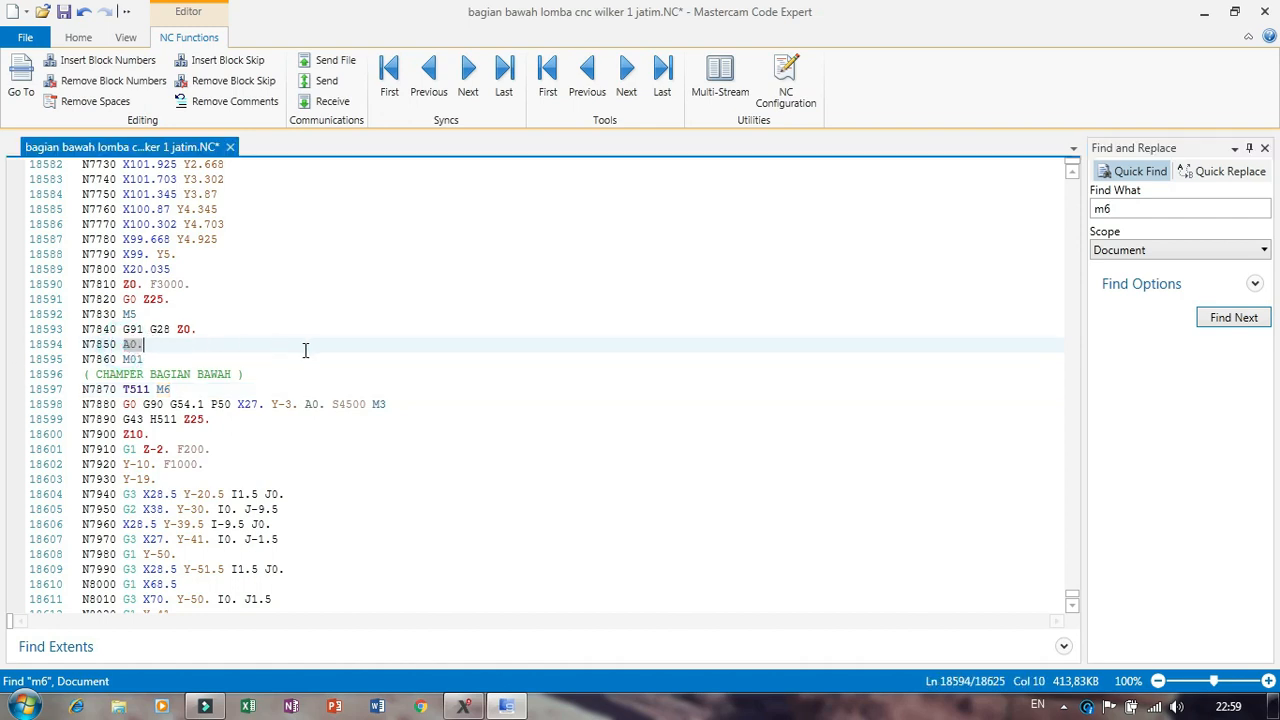
pyautogui.write('M00')
pyautogui.doubleClick(128, 359)
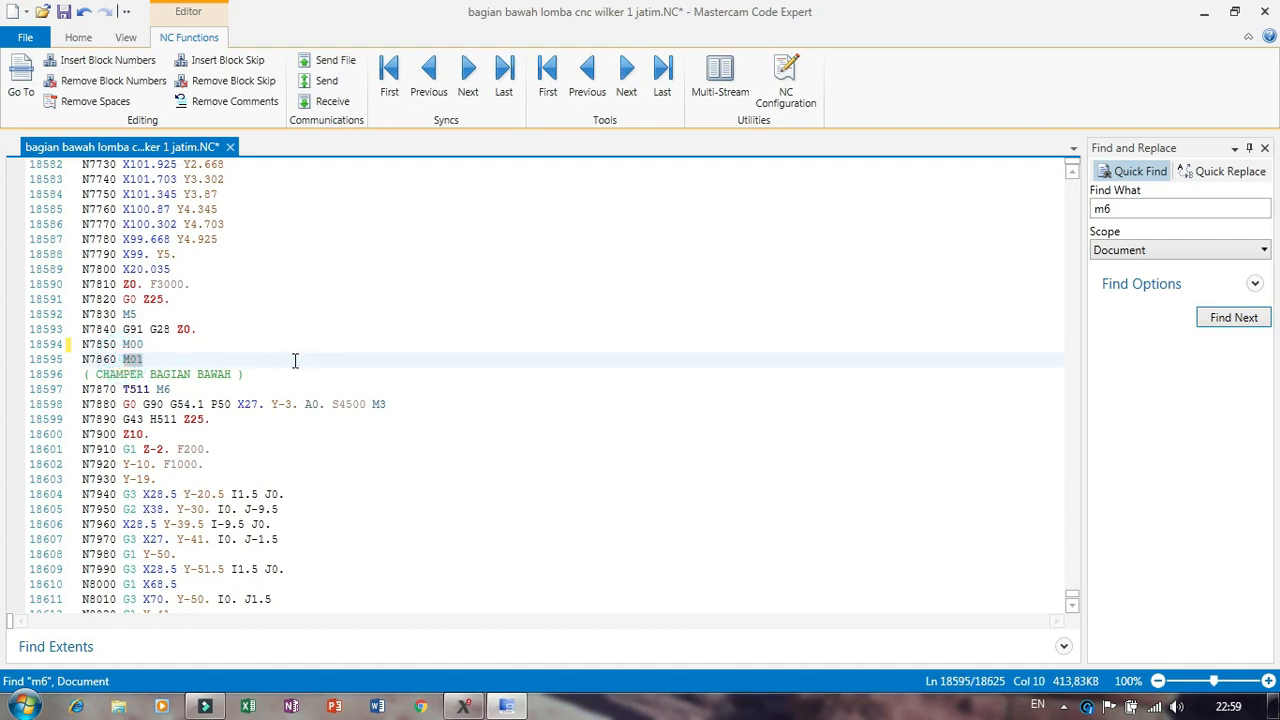
pyautogui.write('M00')
# Step: Remove M6 from block N7870, keeping the T511 tool call under the CHAMPER BAGIAN BAWAH comment
pyautogui.moveTo(123, 390); pyautogui.dragTo(172, 390)
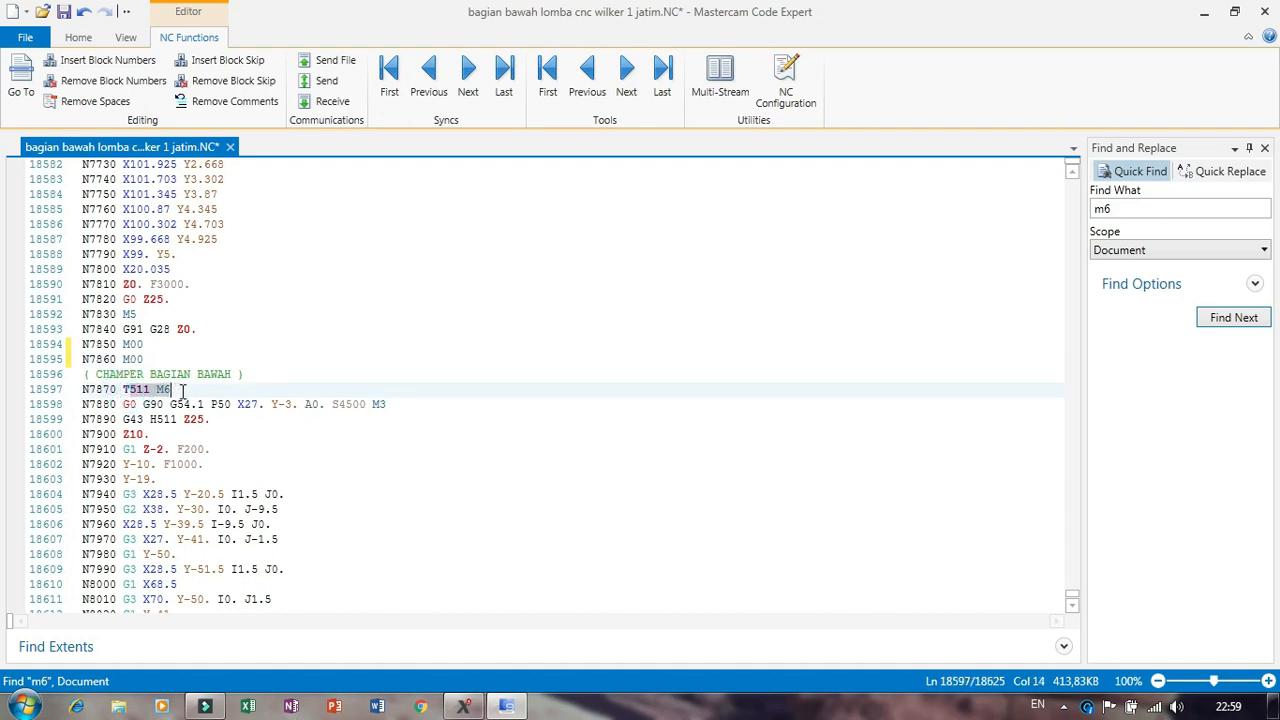
pyautogui.click(192, 390)
pyautogui.moveTo(124, 390); pyautogui.dragTo(152, 391)
pyautogui.press('Delete')
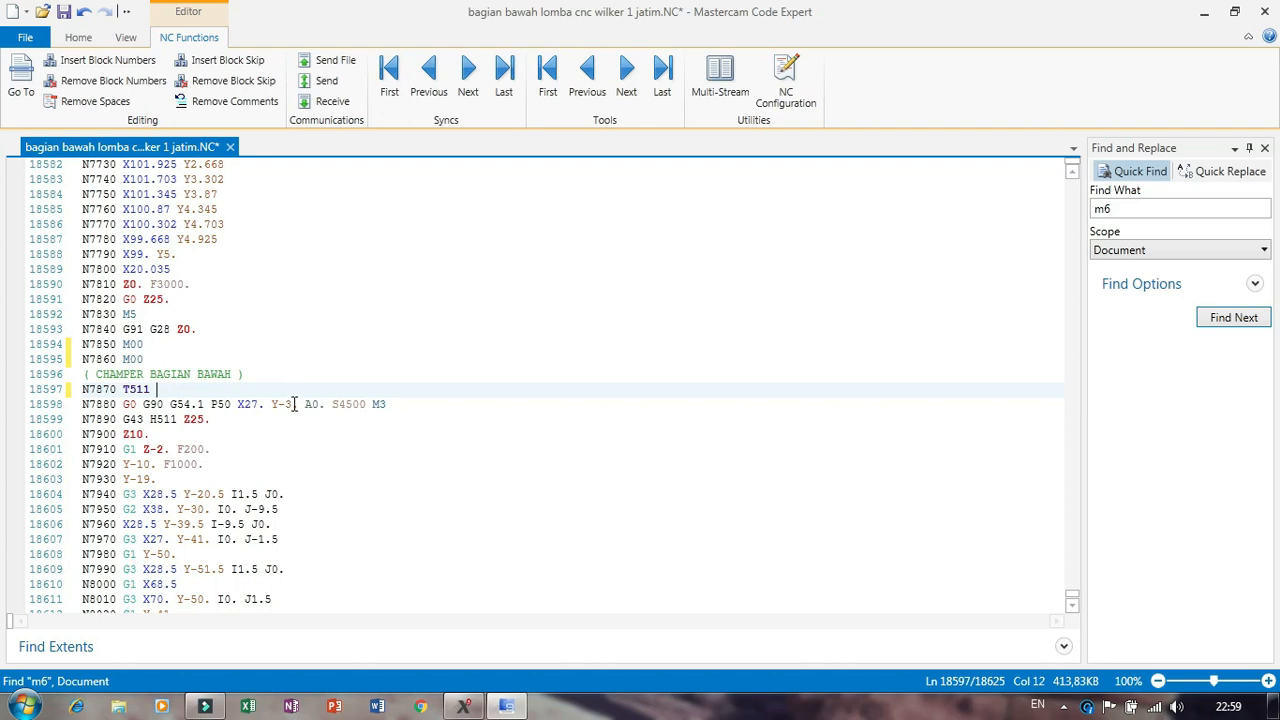
# Step: Remove the A0. code from block N7880 and delete the whole N7890 G43 H511 Z25. block
pyautogui.moveTo(306, 404); pyautogui.dragTo(332, 404)
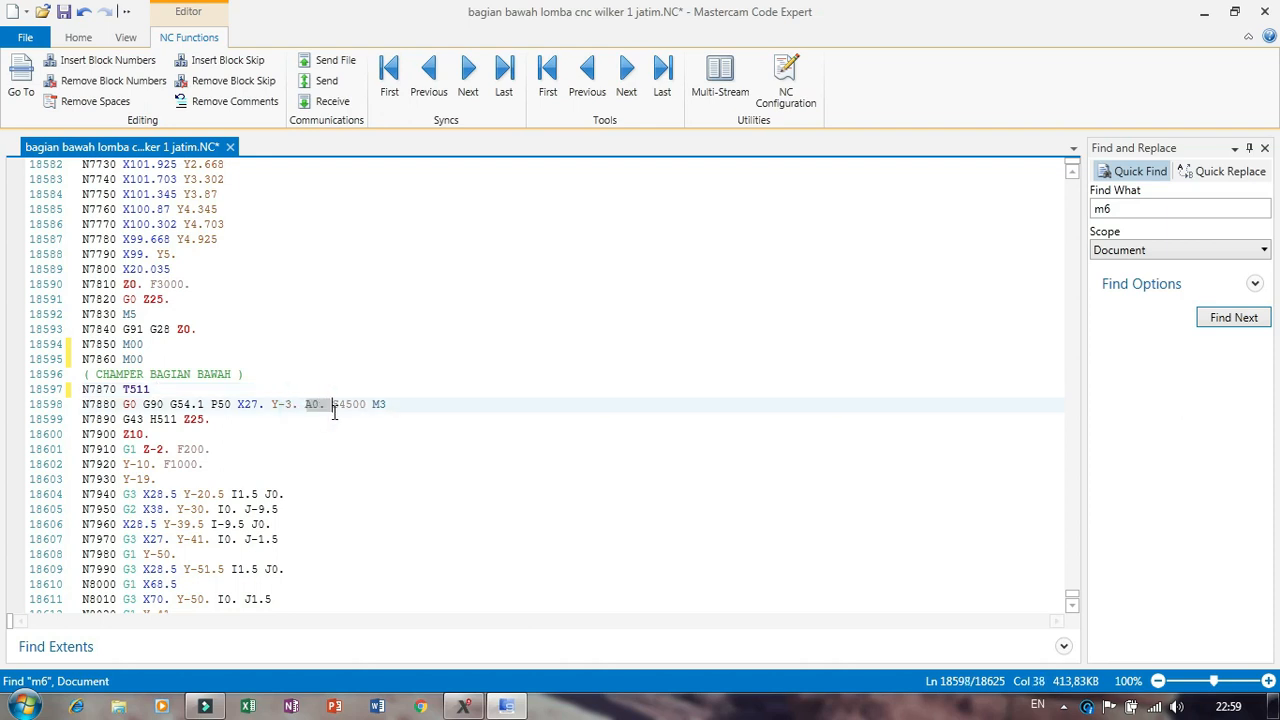
pyautogui.press('Delete')
pyautogui.click(30, 419)
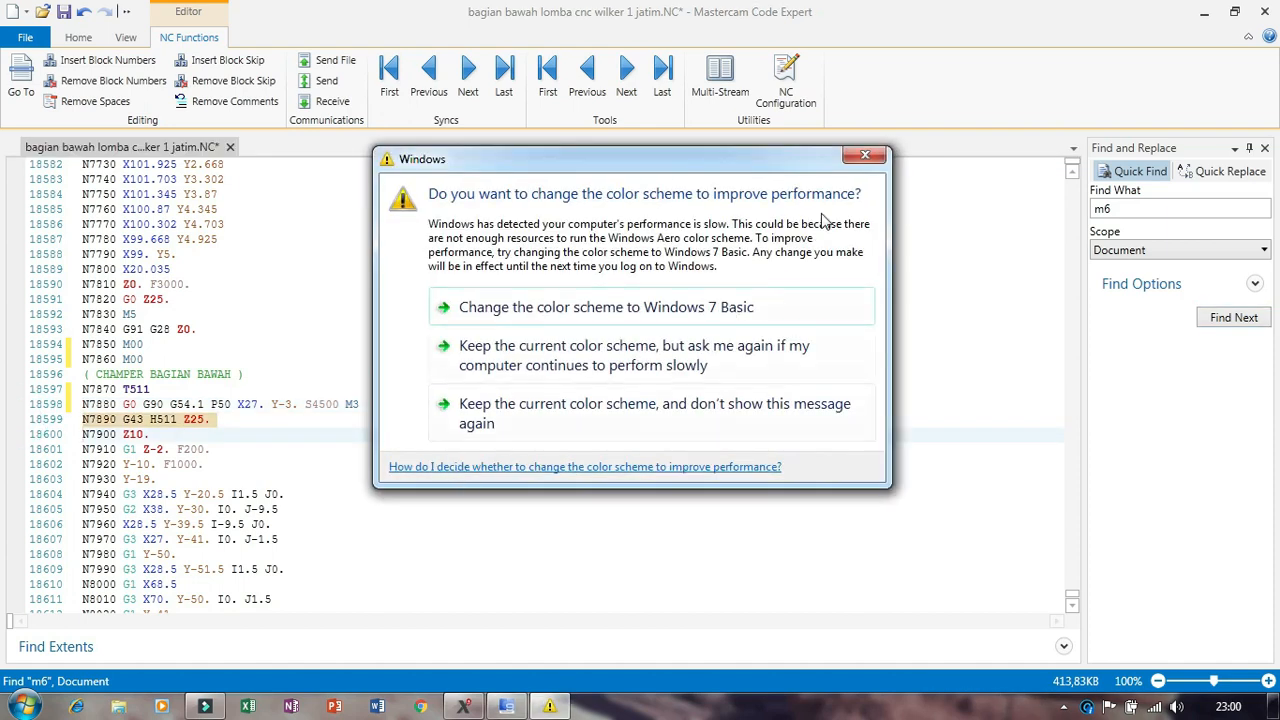
pyautogui.click(865, 158)
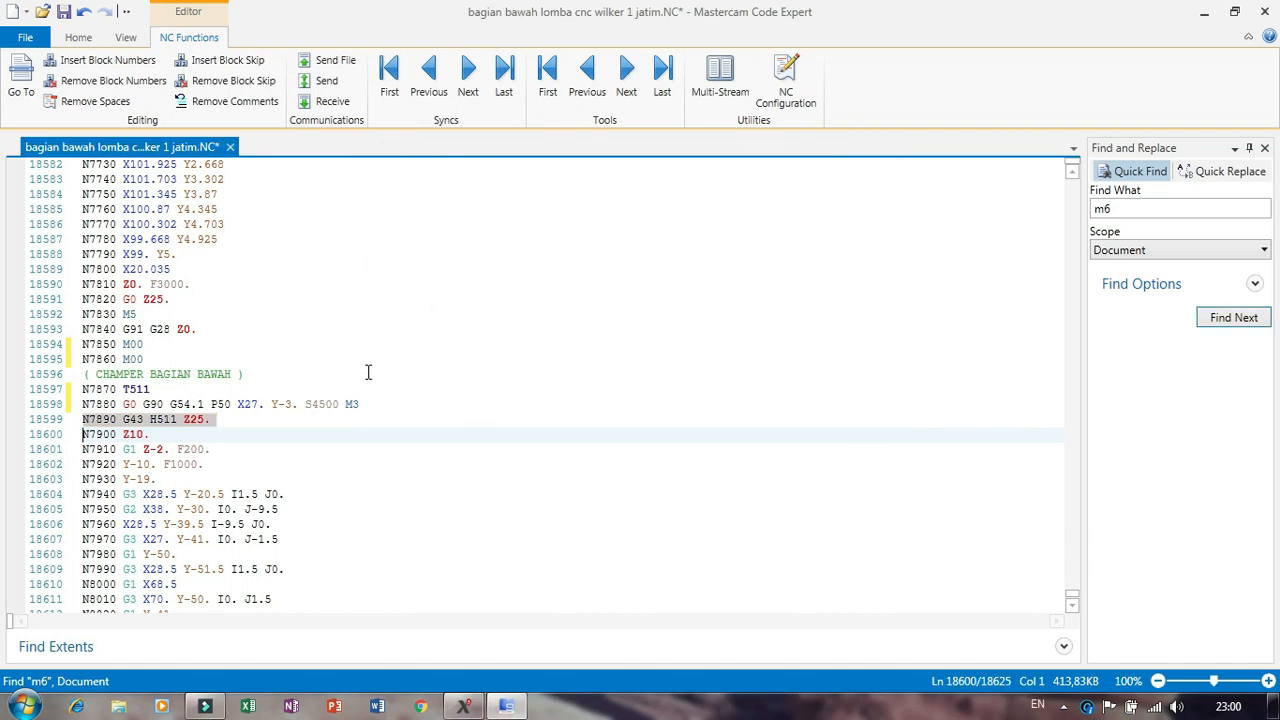
pyautogui.press('Delete')
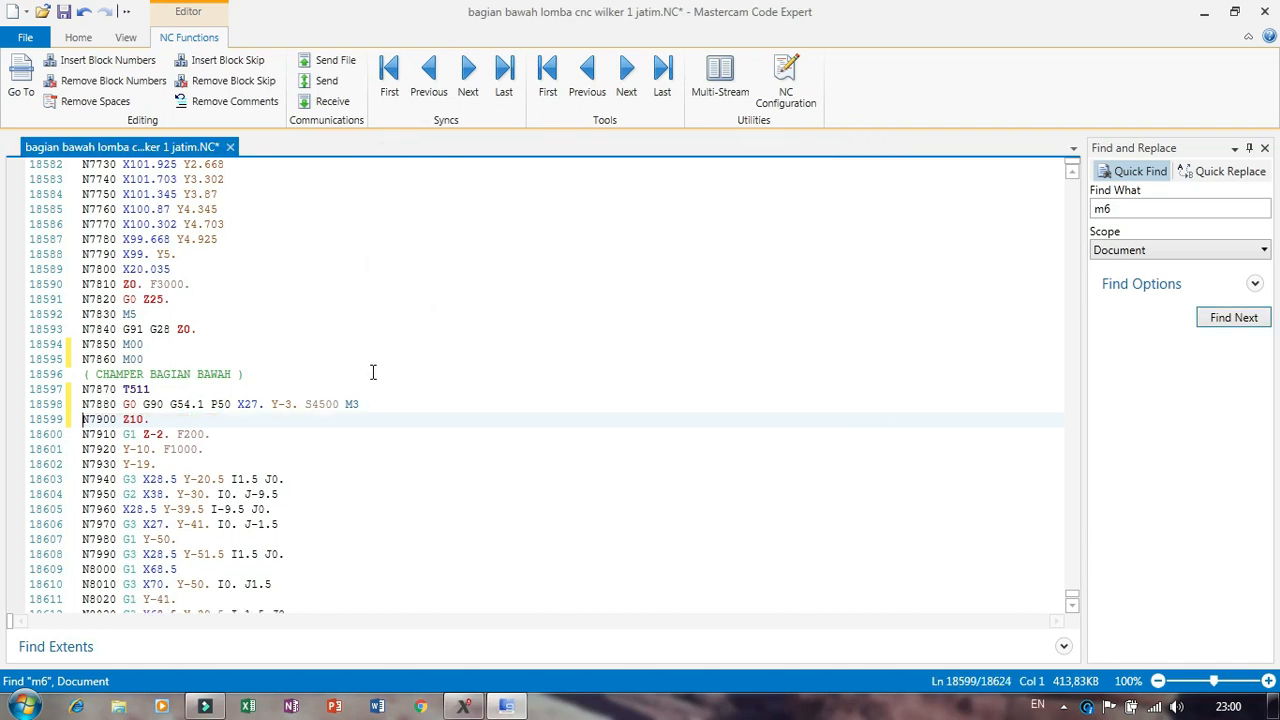
# Step: Remove the A0. code from the G28 block N8120 near the program's end and save the NC file
pyautogui.scroll(-5, 372, 372)
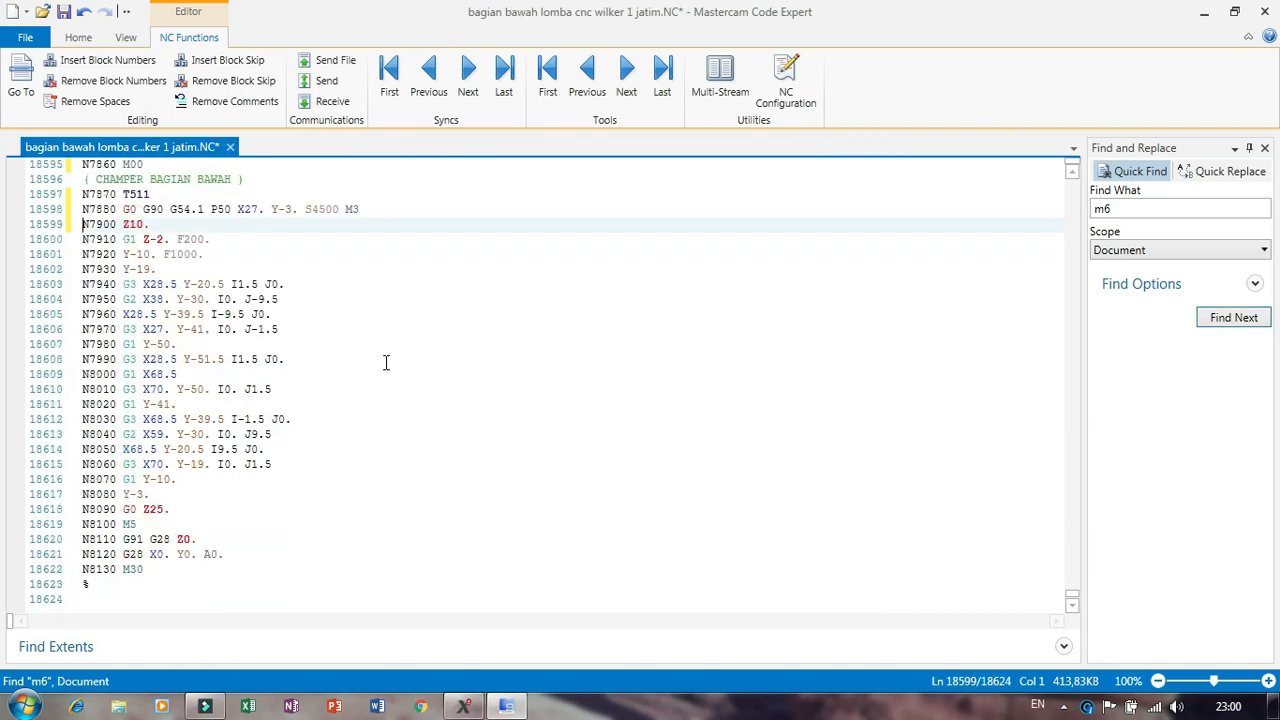
pyautogui.doubleClick(207, 556)
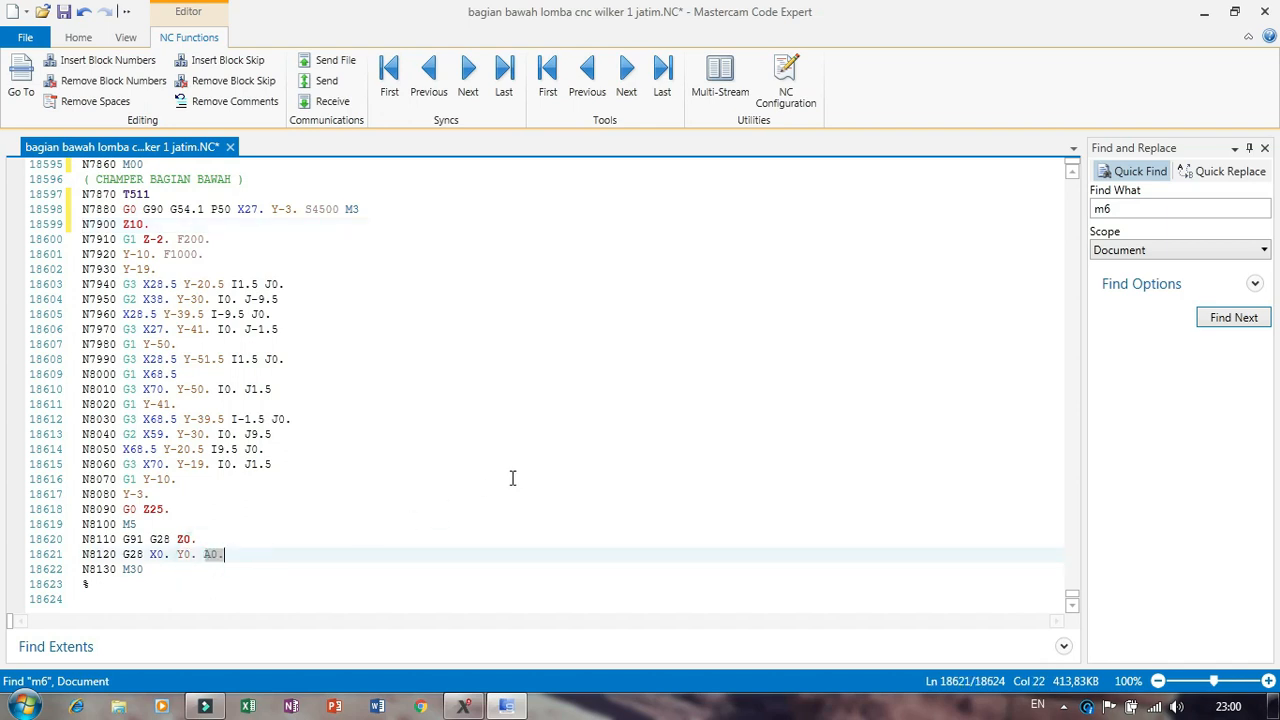
pyautogui.press('Delete')
pyautogui.hotkey('ctrl', 's')
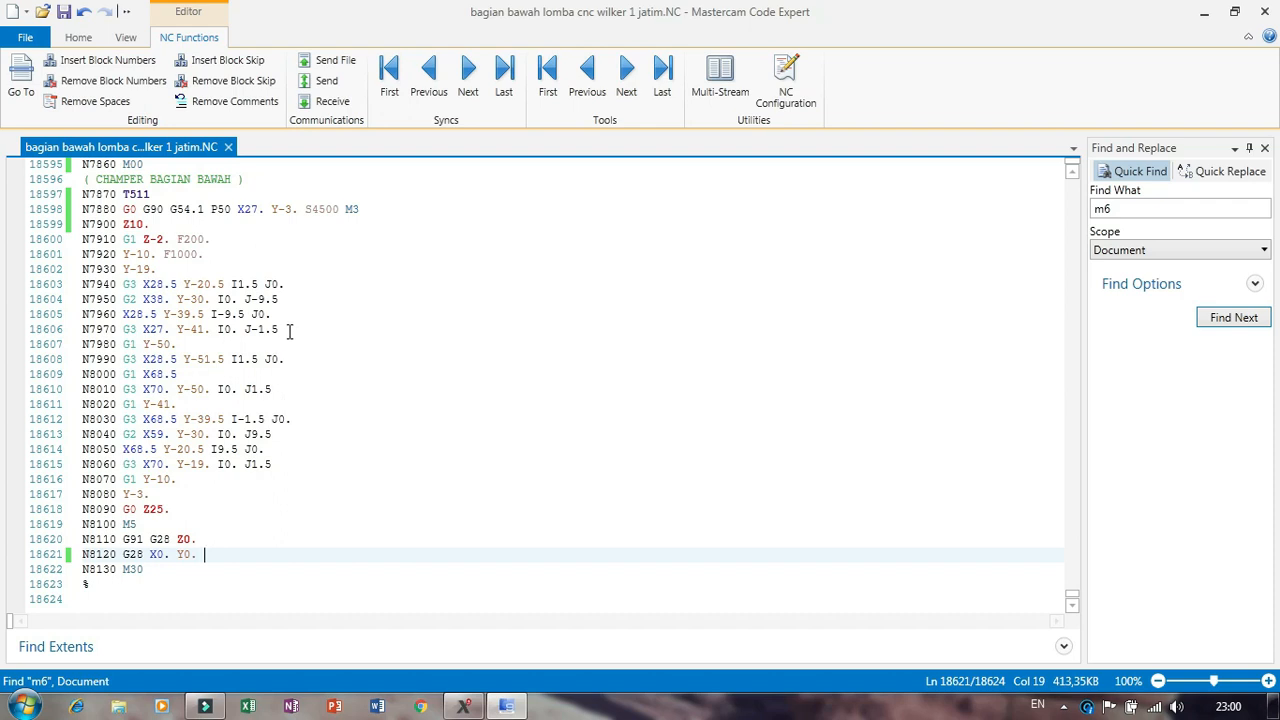
# Step: Review the edited tool-change section around the CHAMPER BAGIAN BAWAH comment and highlight the M00 stops in blocks N7850 and N7860
pyautogui.scroll(9, 289, 330)
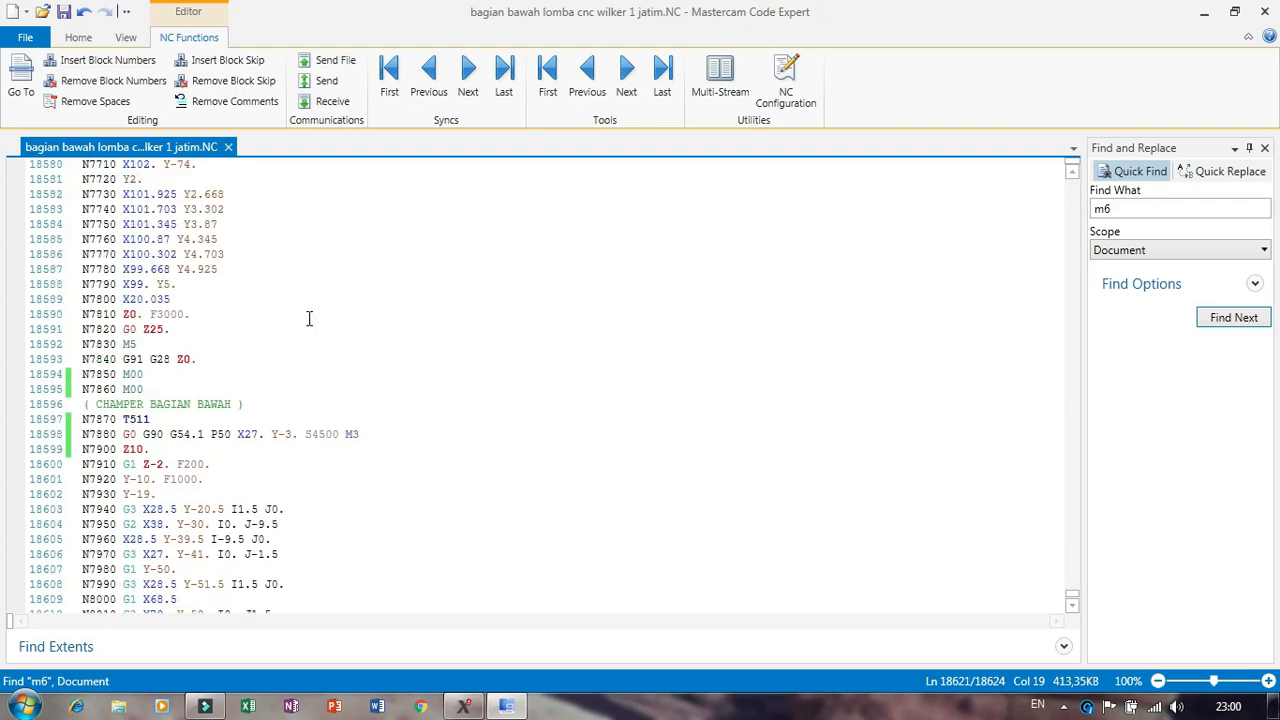
pyautogui.scroll(-5, 320, 320)
pyautogui.scroll(-3, 314, 331)
pyautogui.scroll(3, 314, 331)
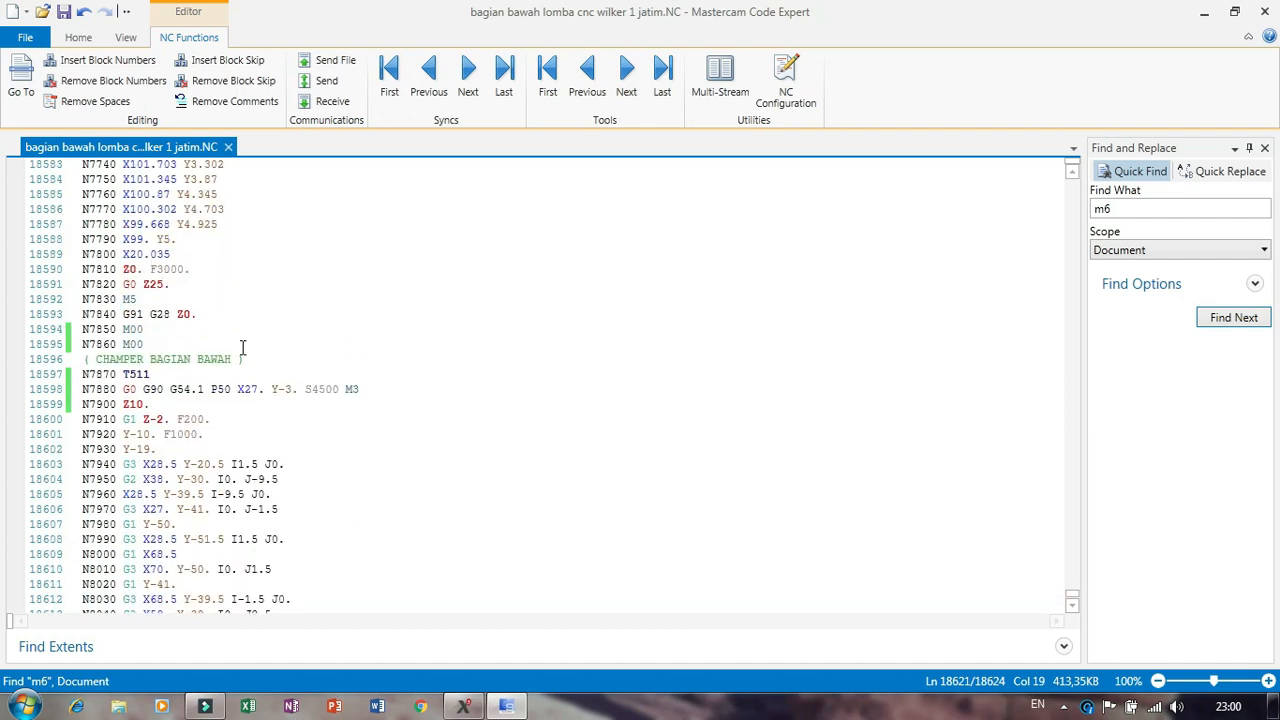
pyautogui.moveTo(122, 329); pyautogui.dragTo(157, 343)
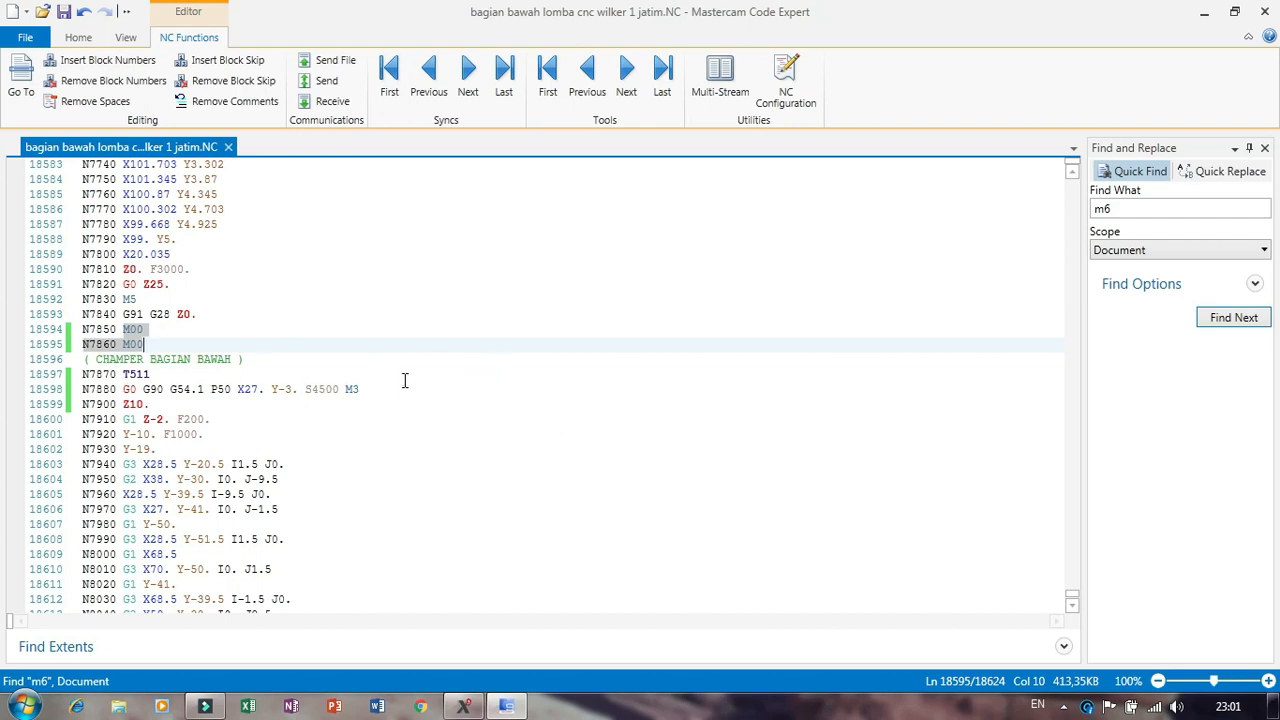
# Step: Switch back to Mastercam Mill X9 and open the list of graphics views for the part
pyautogui.click(465, 707)
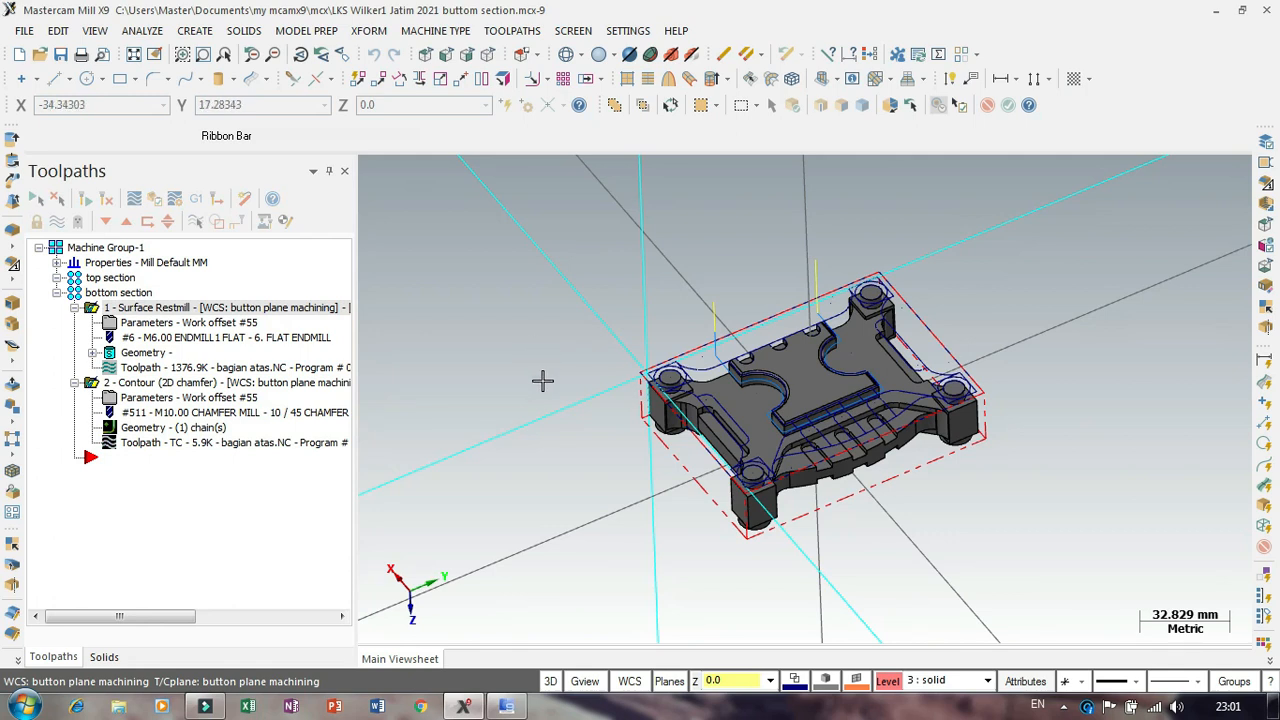
pyautogui.click(585, 684)
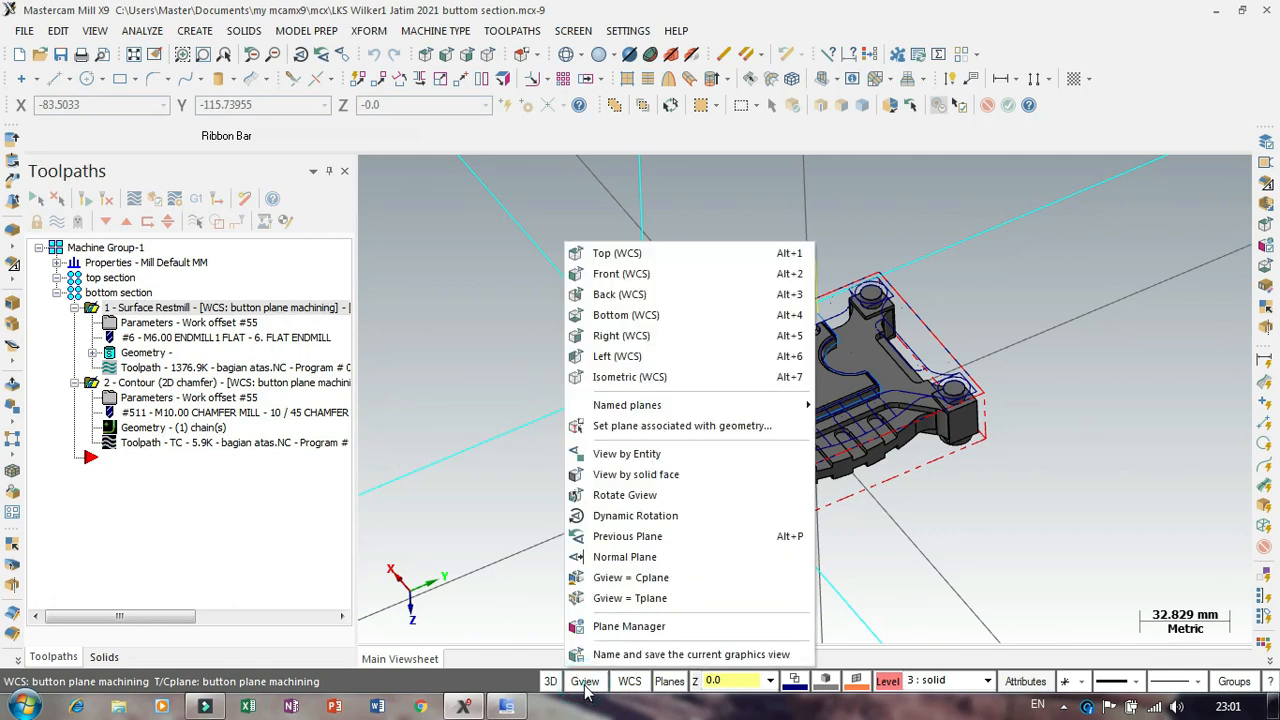